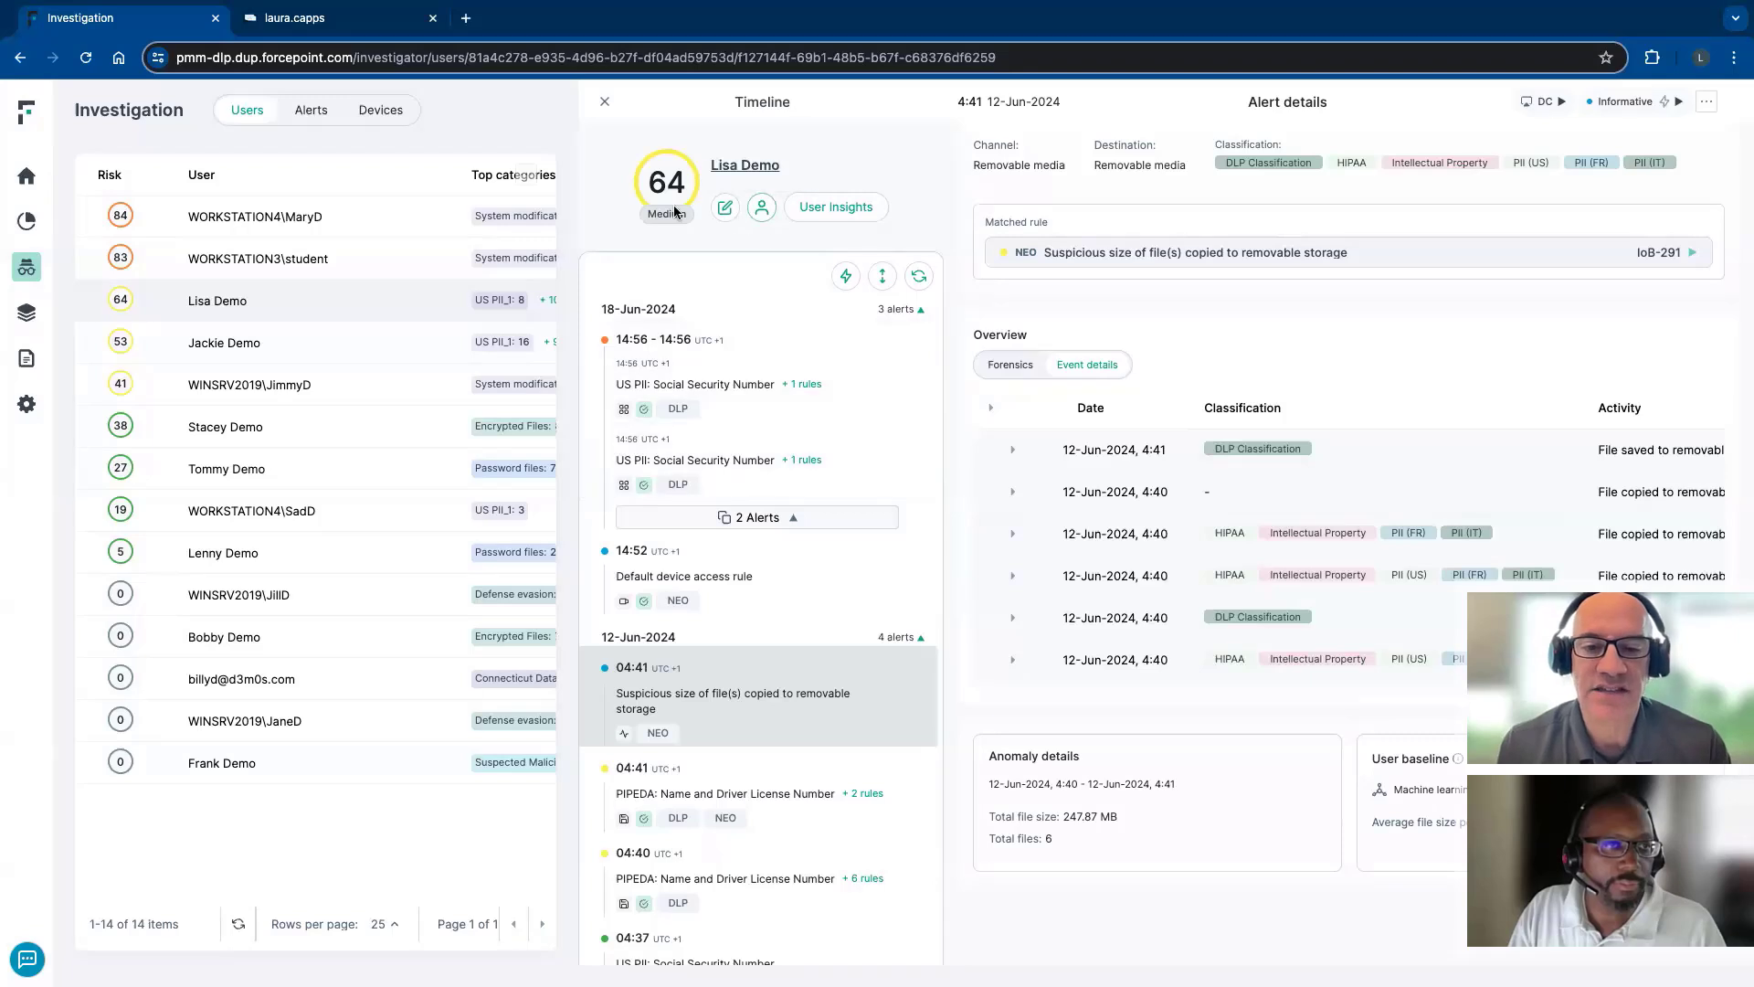
Close the alert details and compare the timelines of the users with risk scores 27, 64 and 53, ending on 64
click(605, 103)
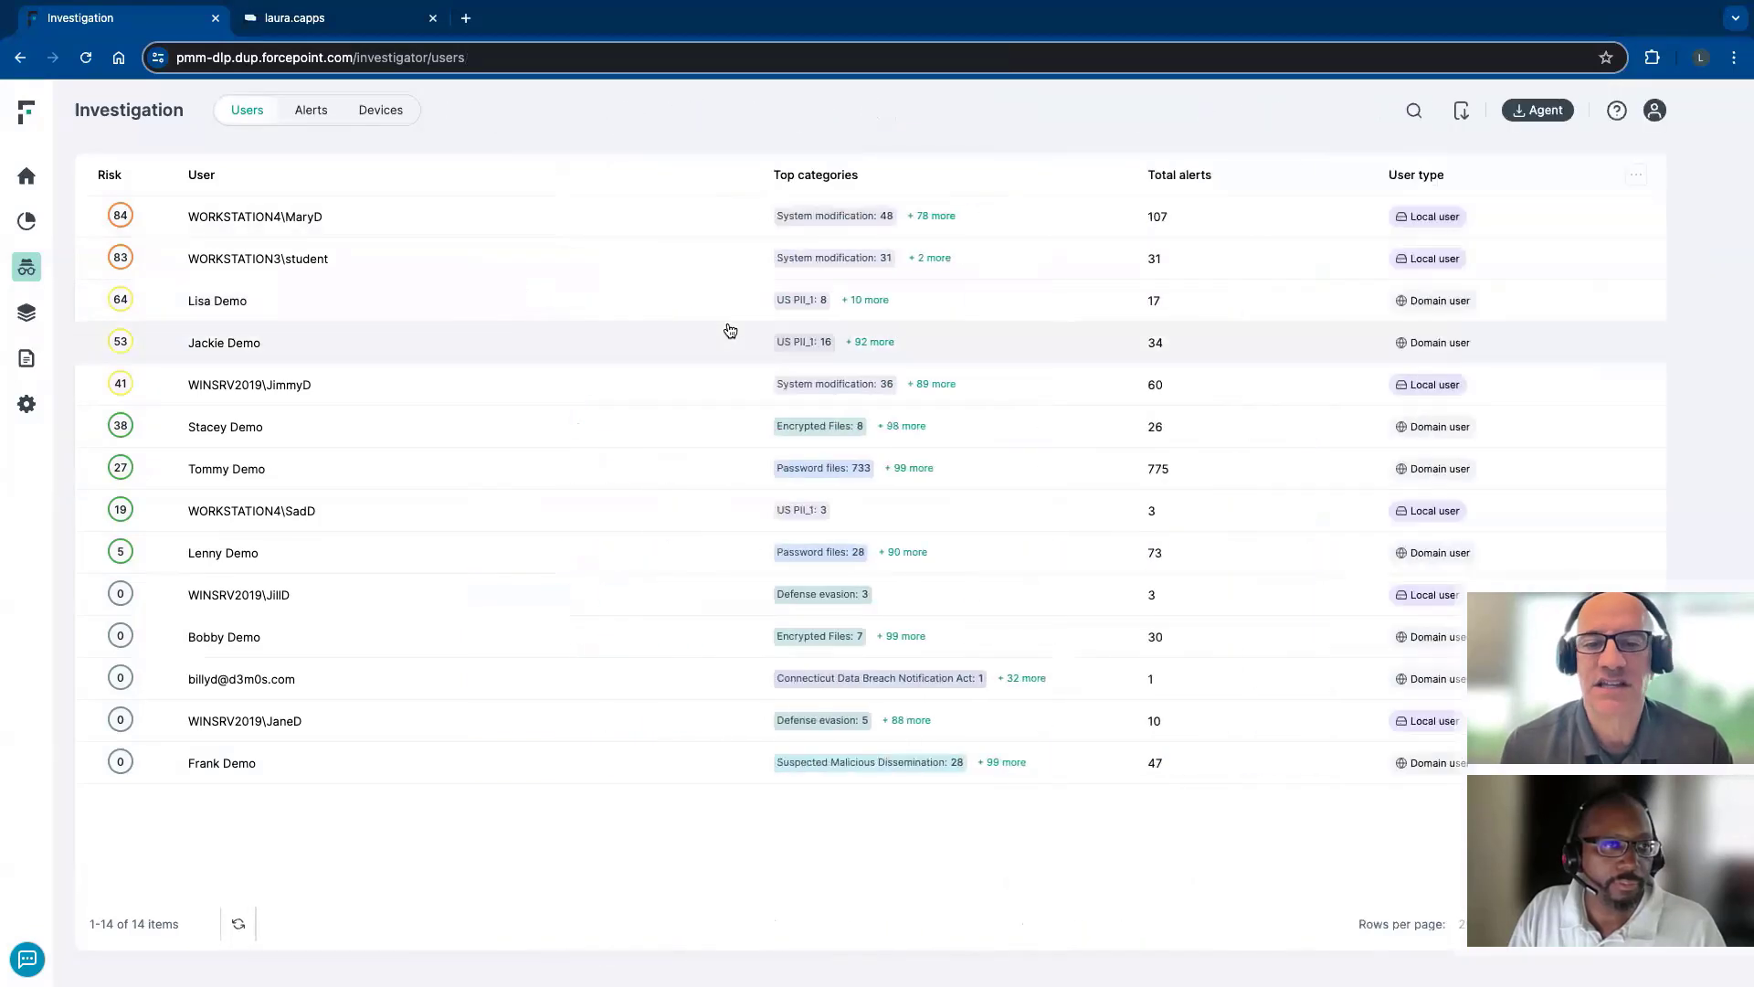
click(747, 471)
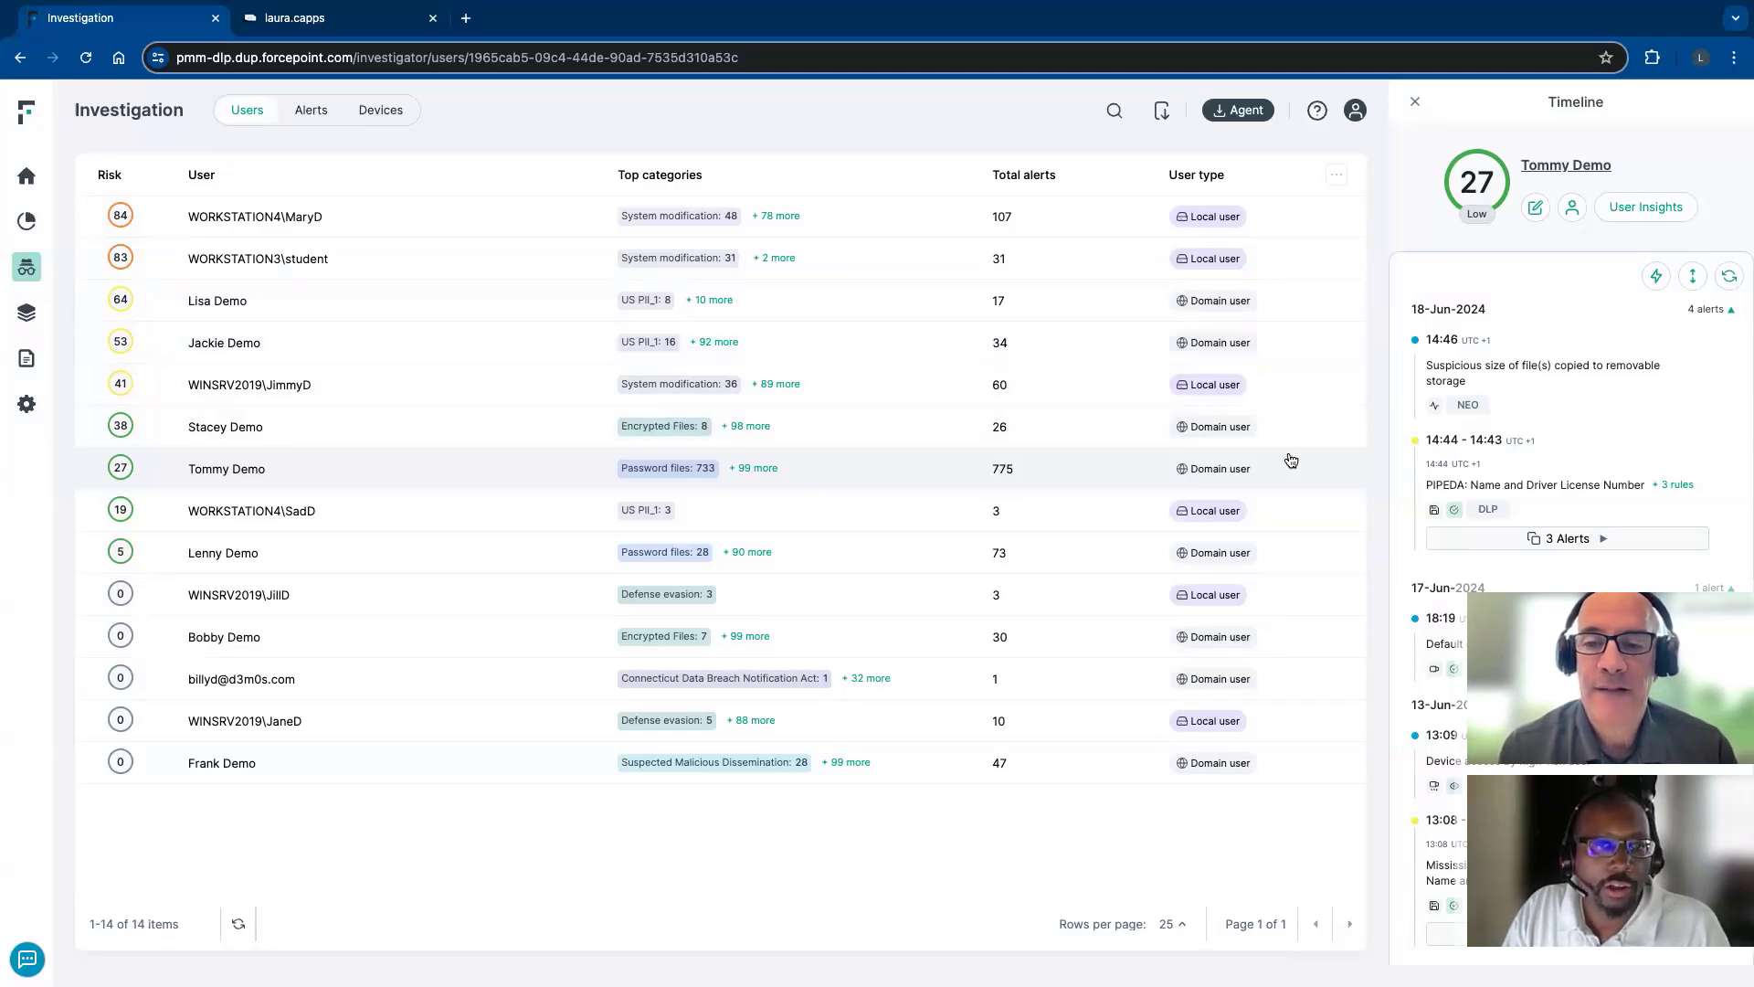
click(263, 302)
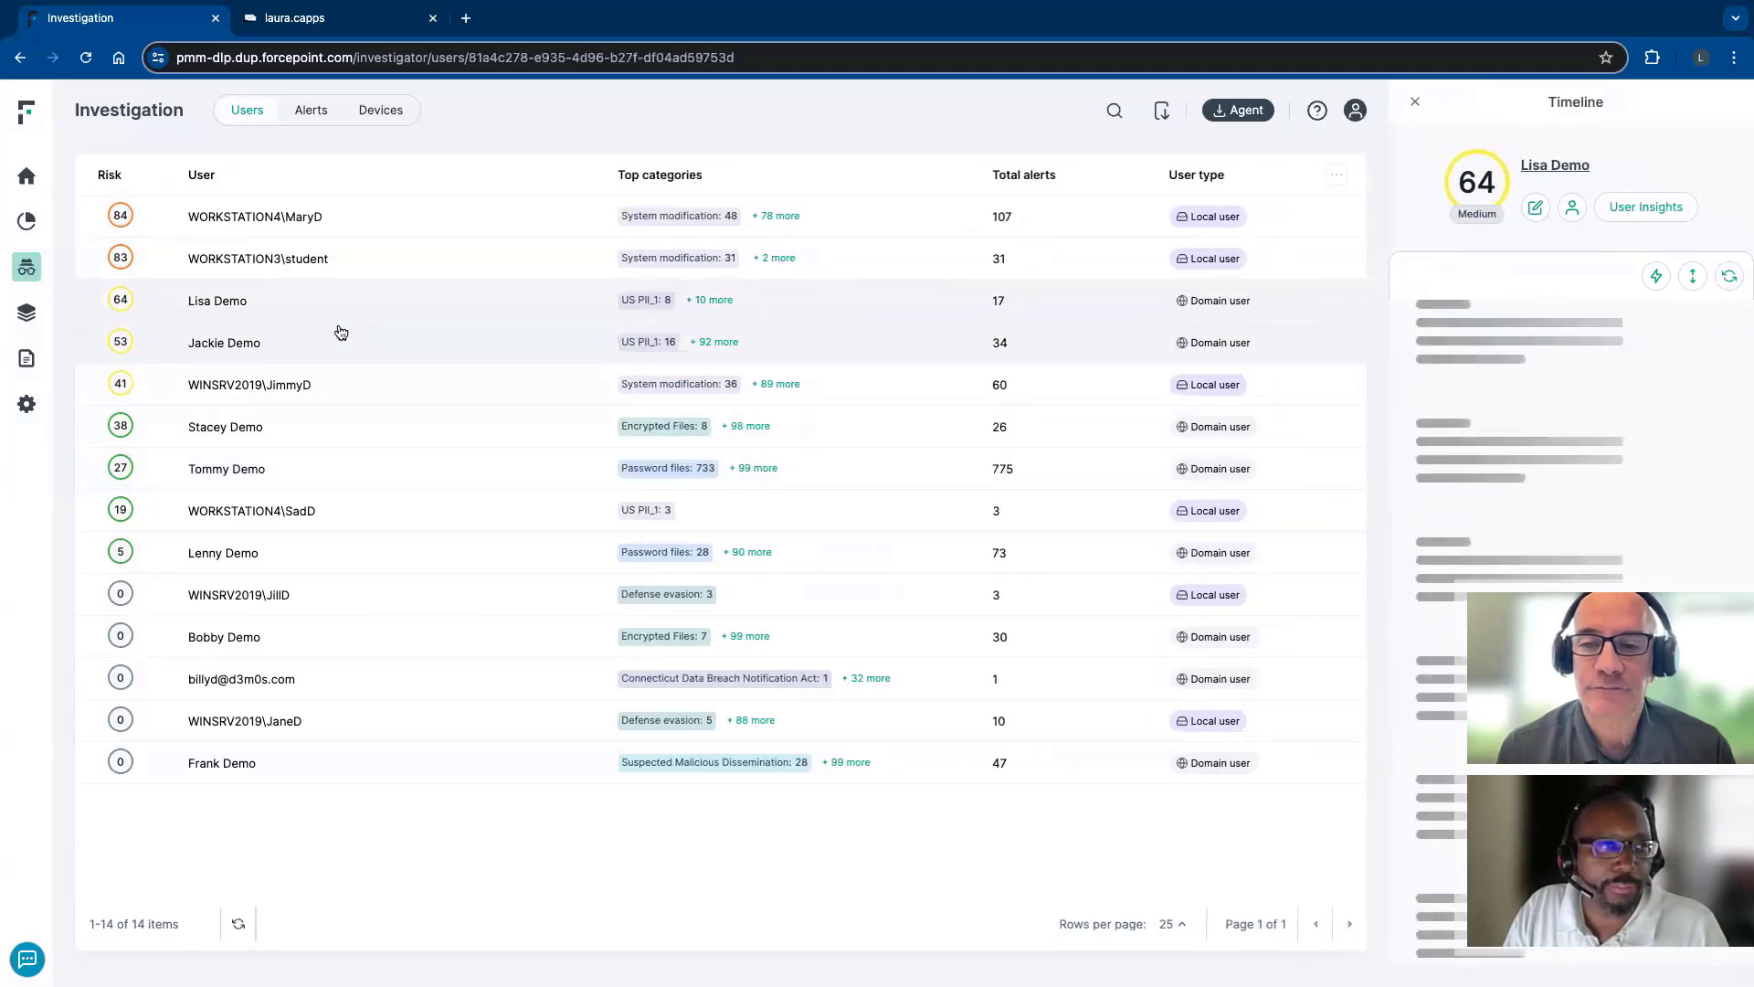
click(462, 344)
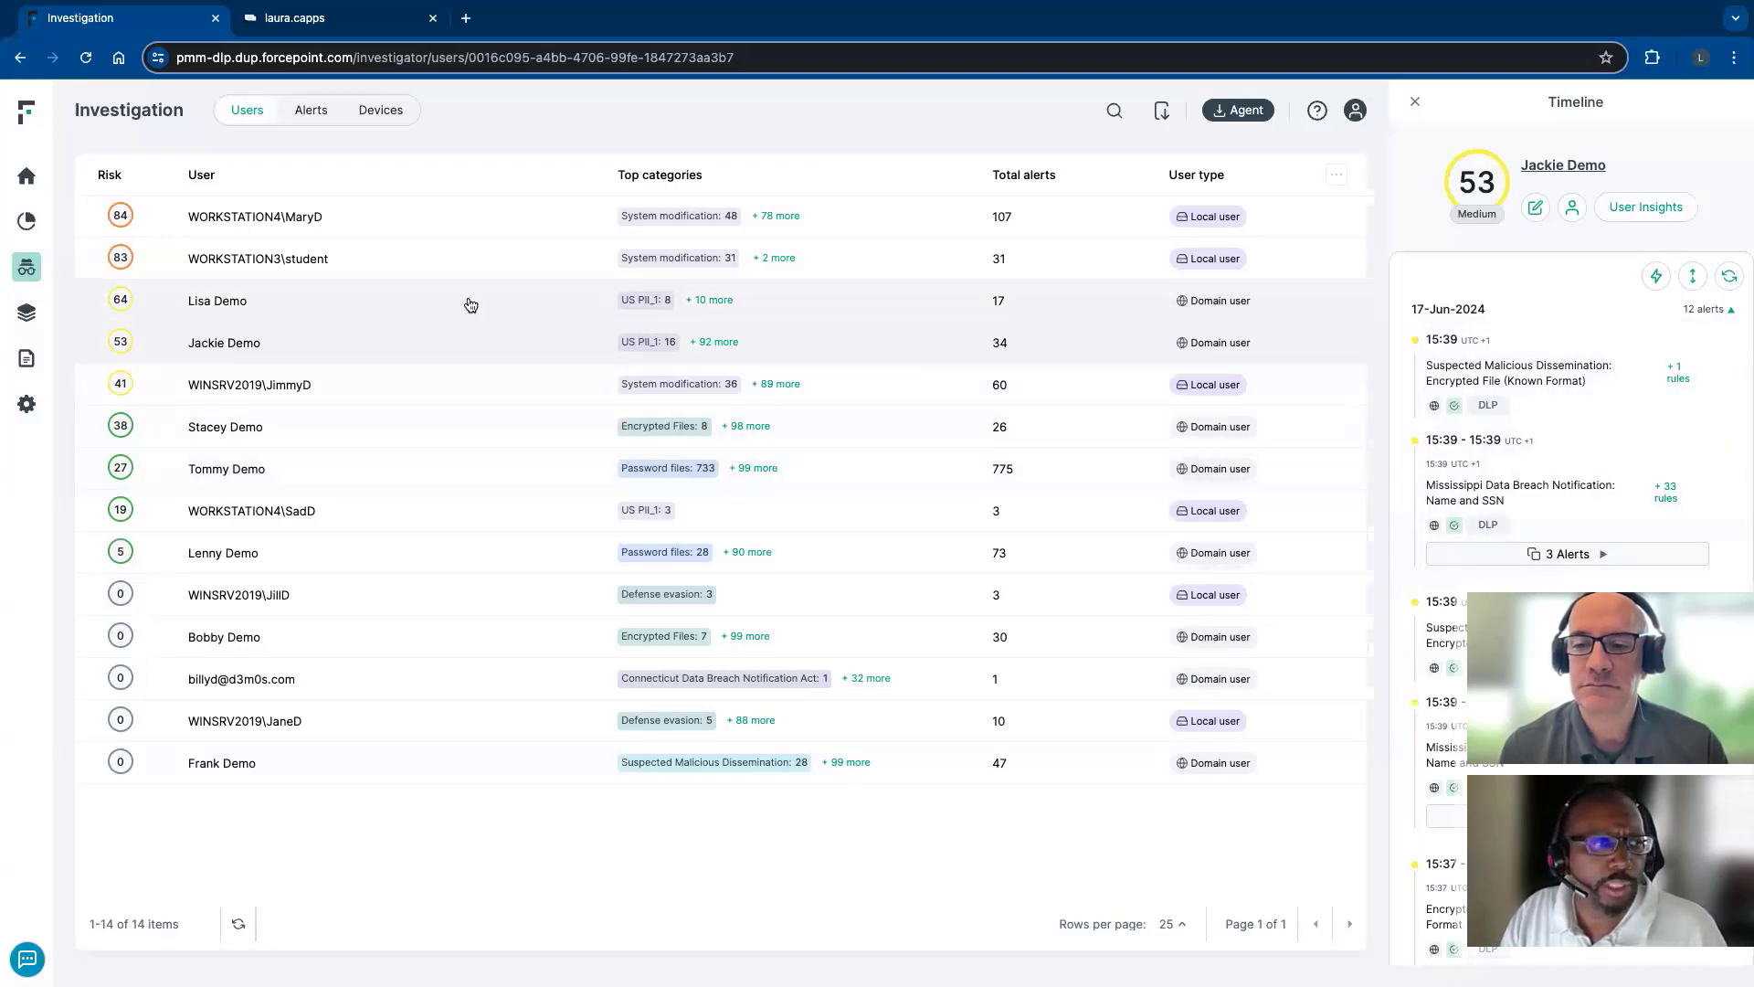
click(347, 303)
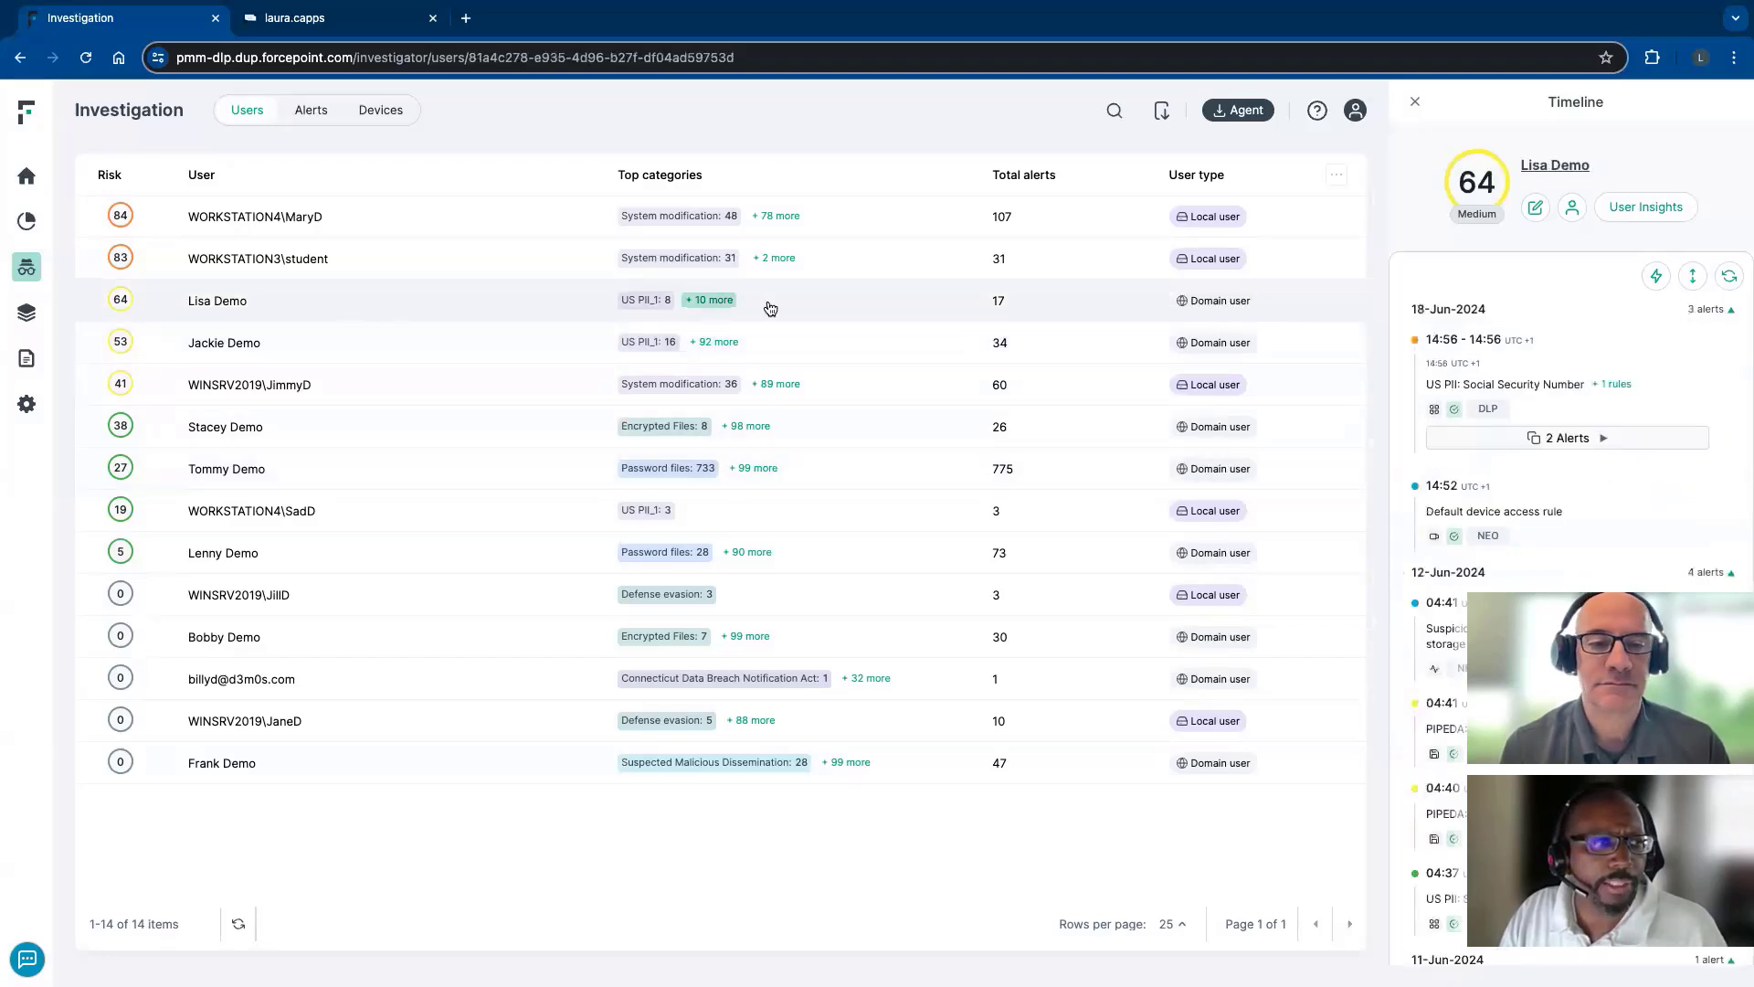
Expand the group of two 14:56 Social Security Number alerts dated 18-Jun-2024 in the timeline
click(1562, 438)
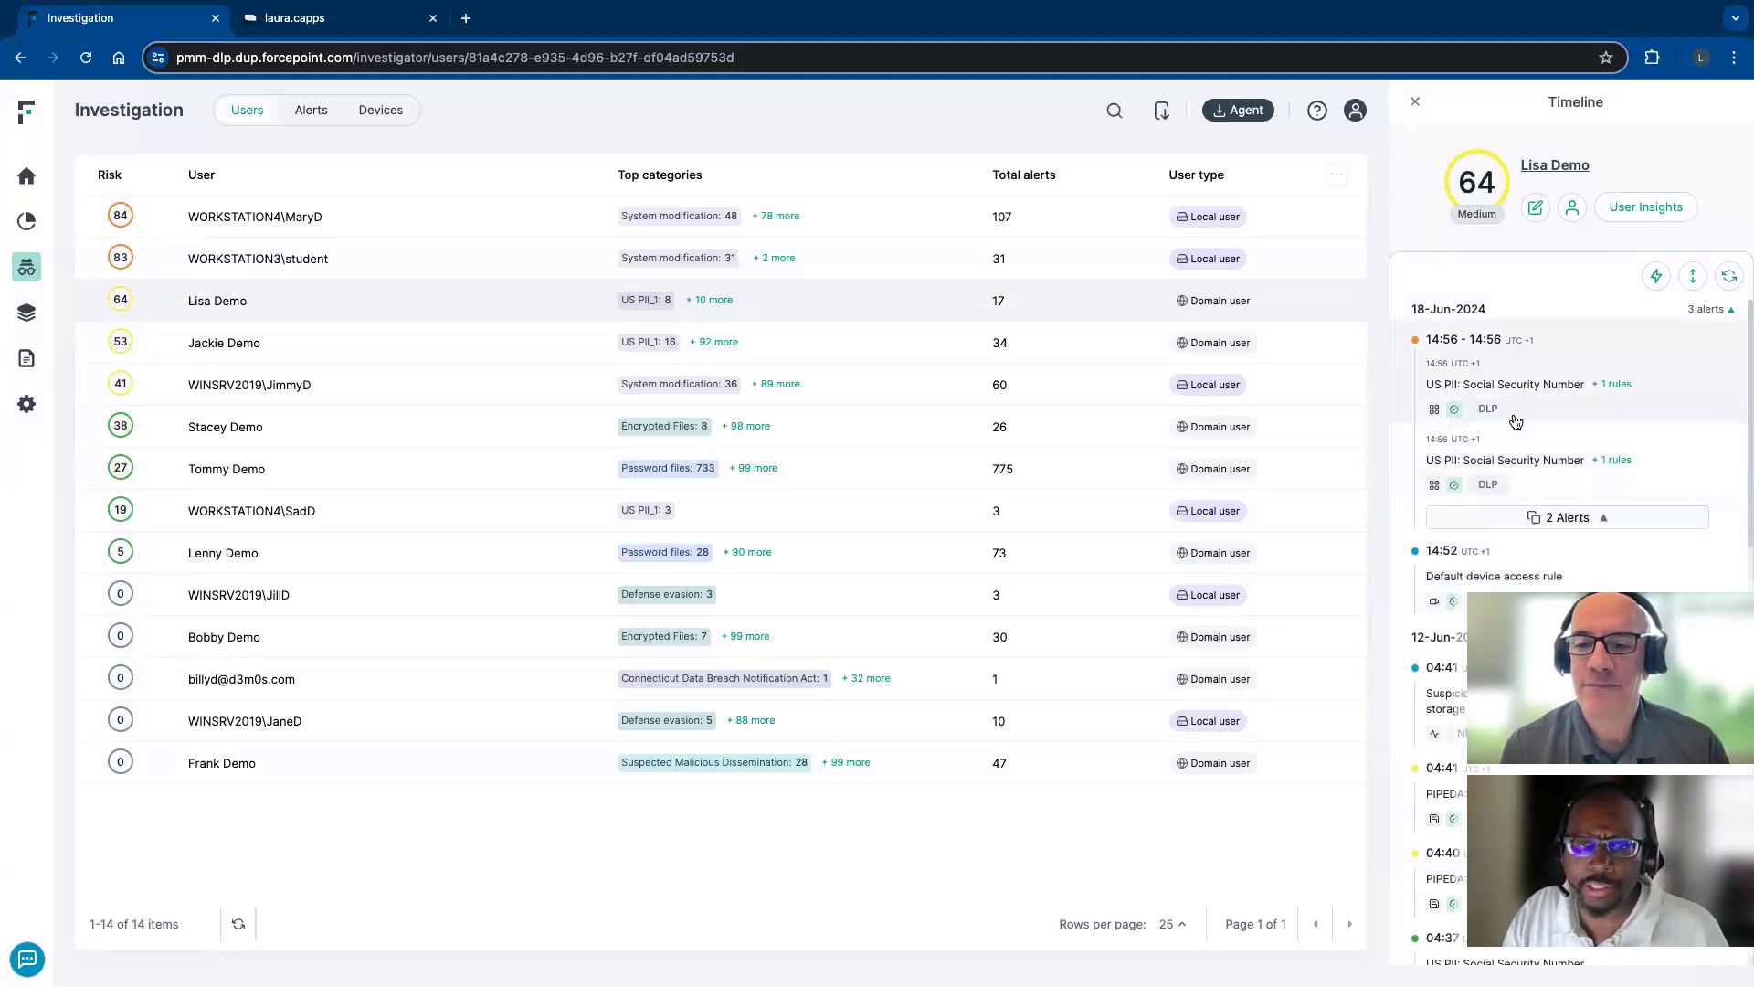
click(1585, 518)
click(1608, 442)
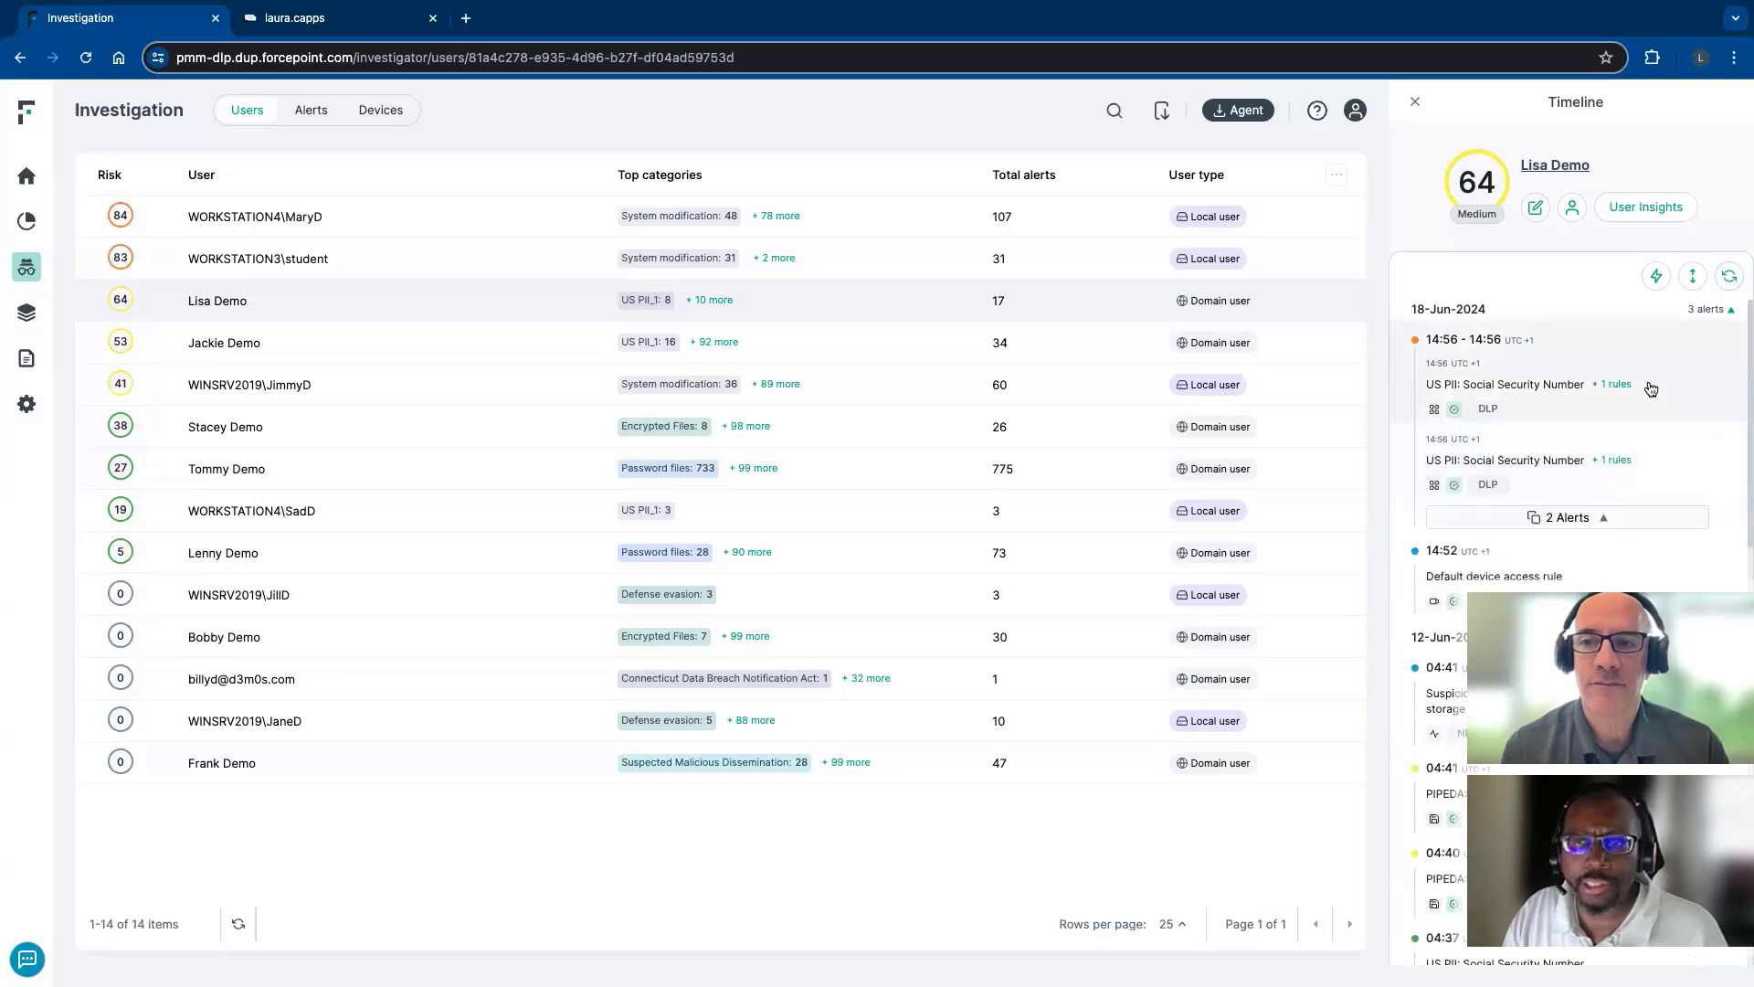
Show the user details above the timeline and view the full list of groups the user belongs to
click(1571, 206)
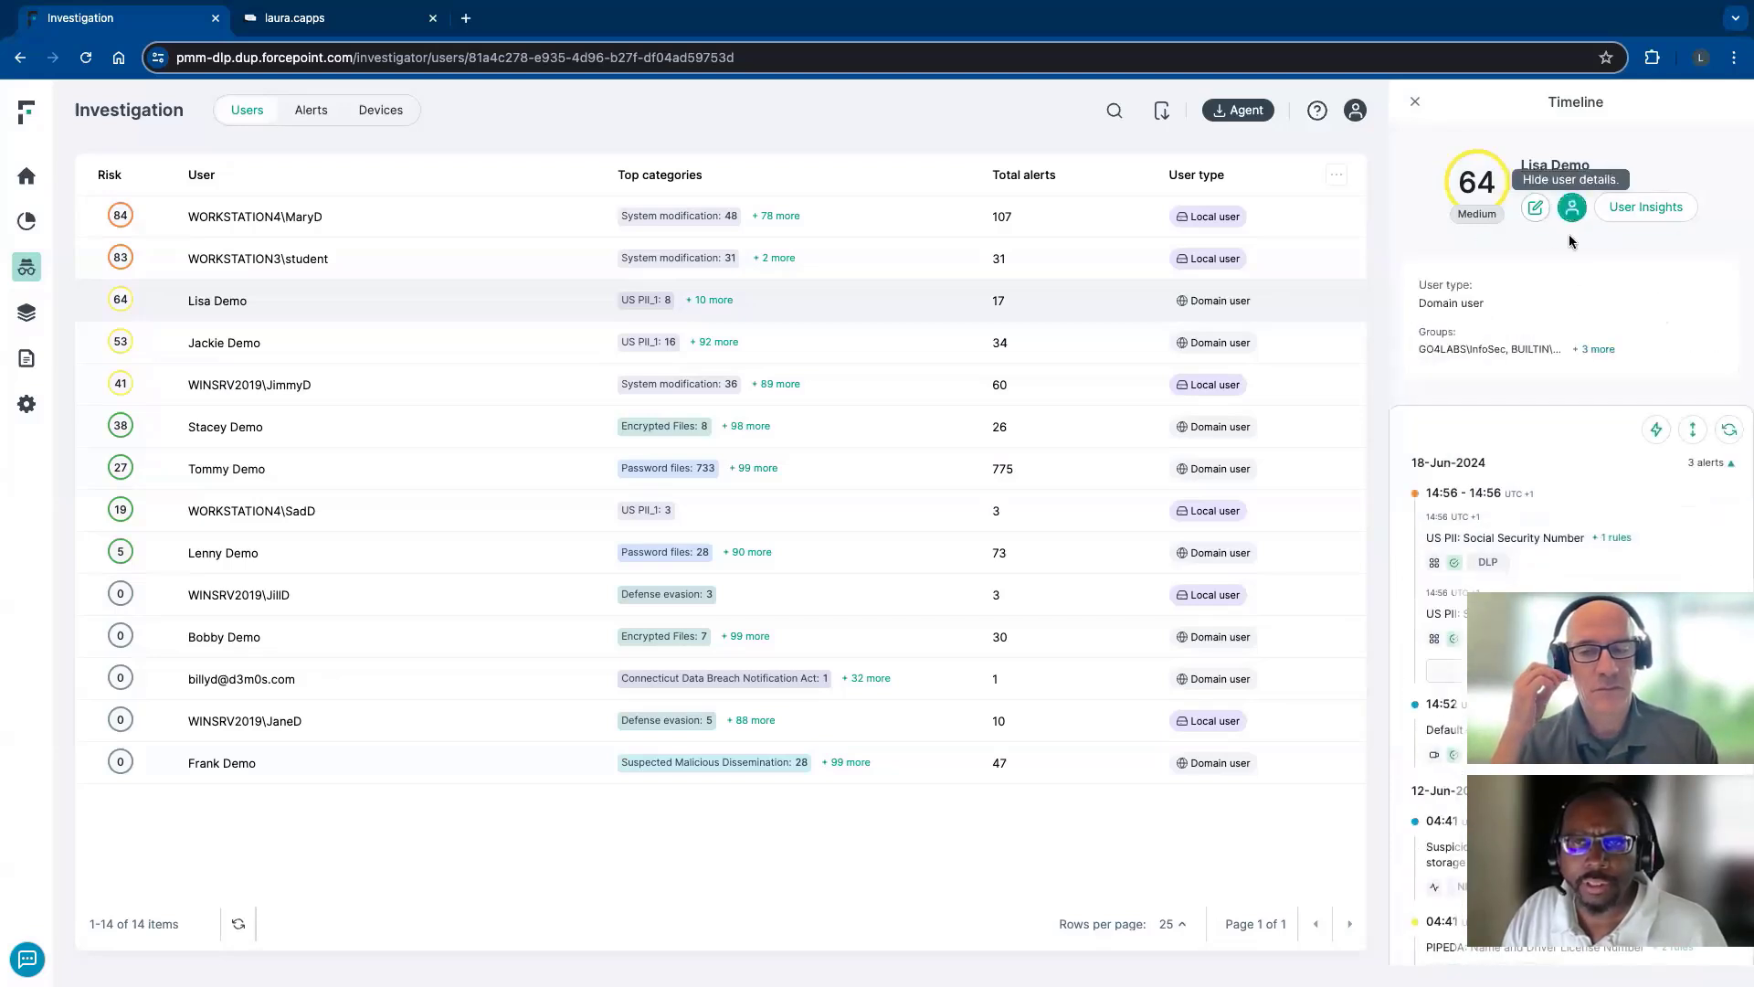
click(1594, 349)
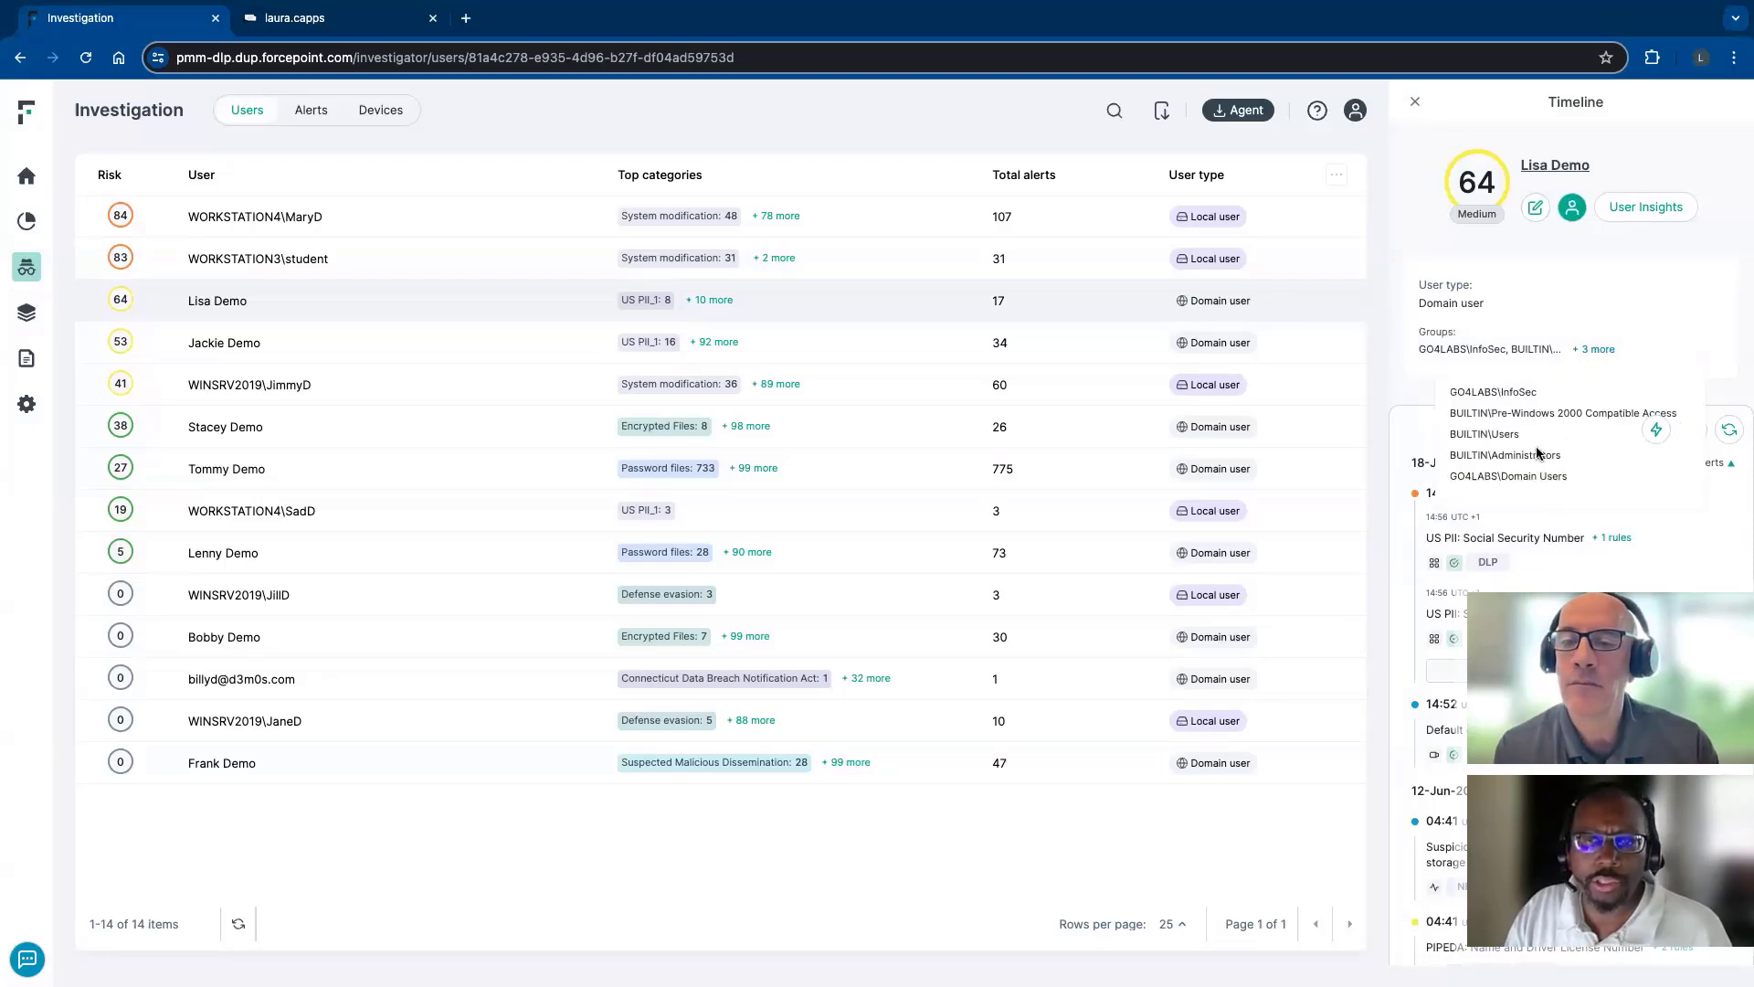
click(1684, 329)
click(1695, 432)
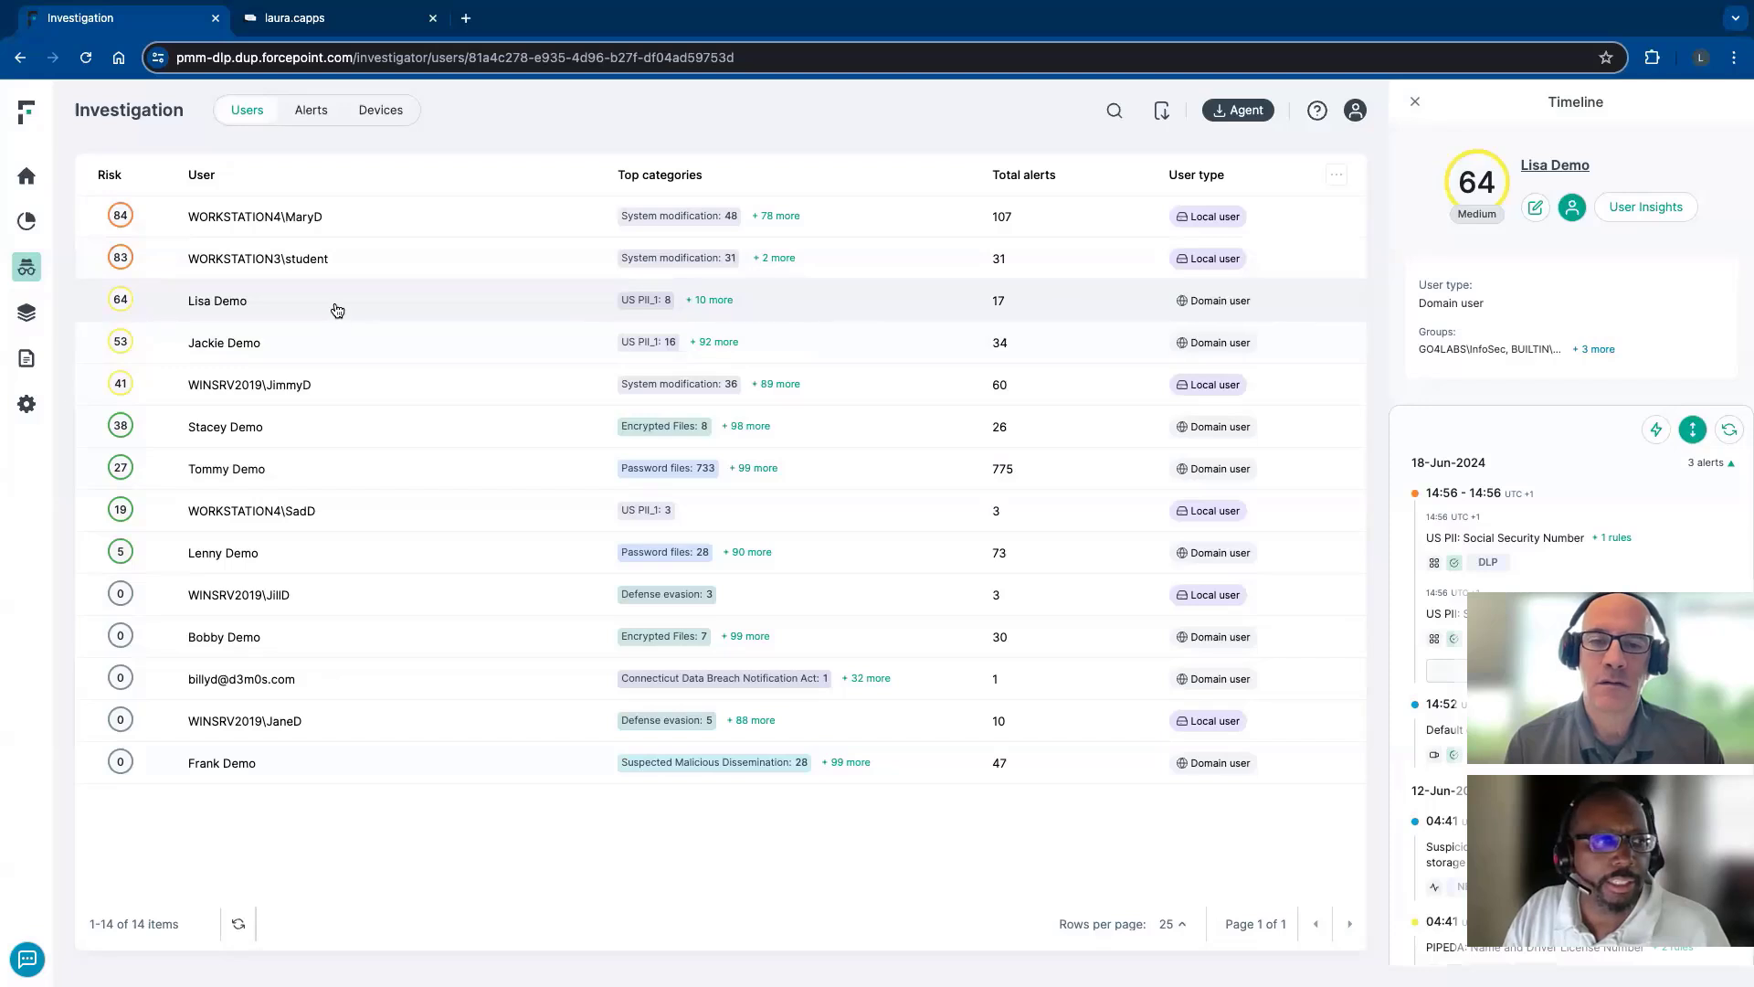
View the list of alerts across all users and return to the timeline of the user with risk score 64
click(303, 115)
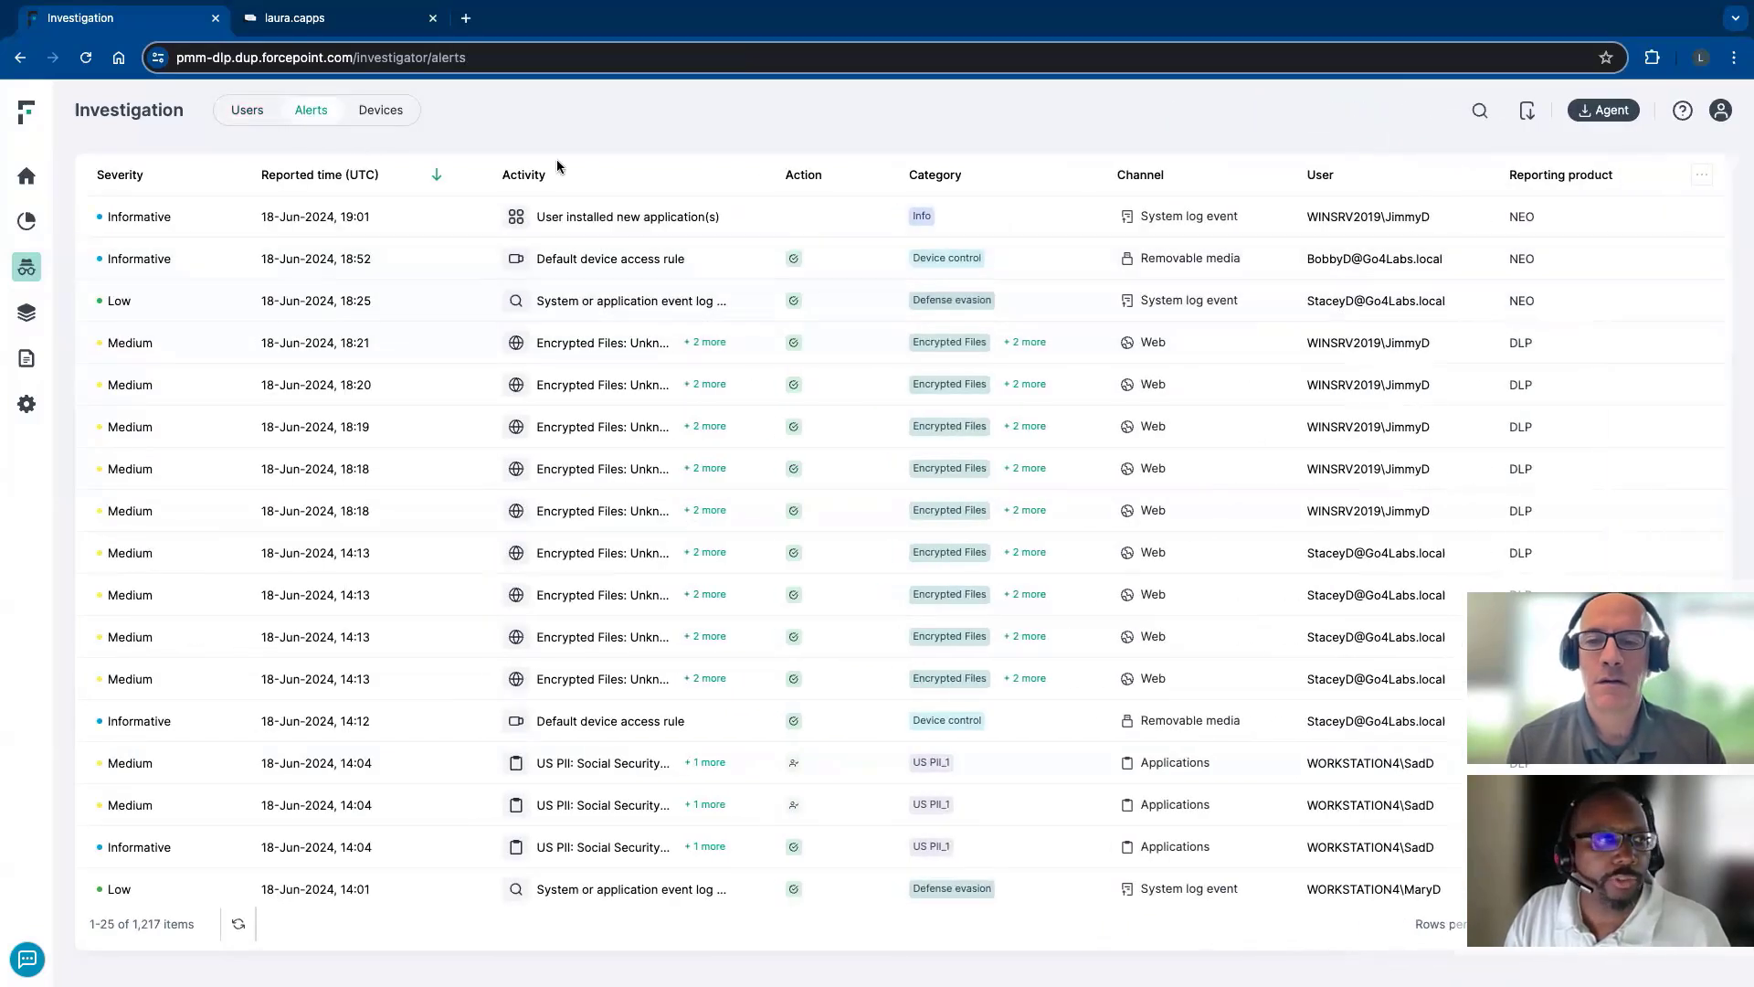
click(241, 119)
drag(190, 300, 206, 305)
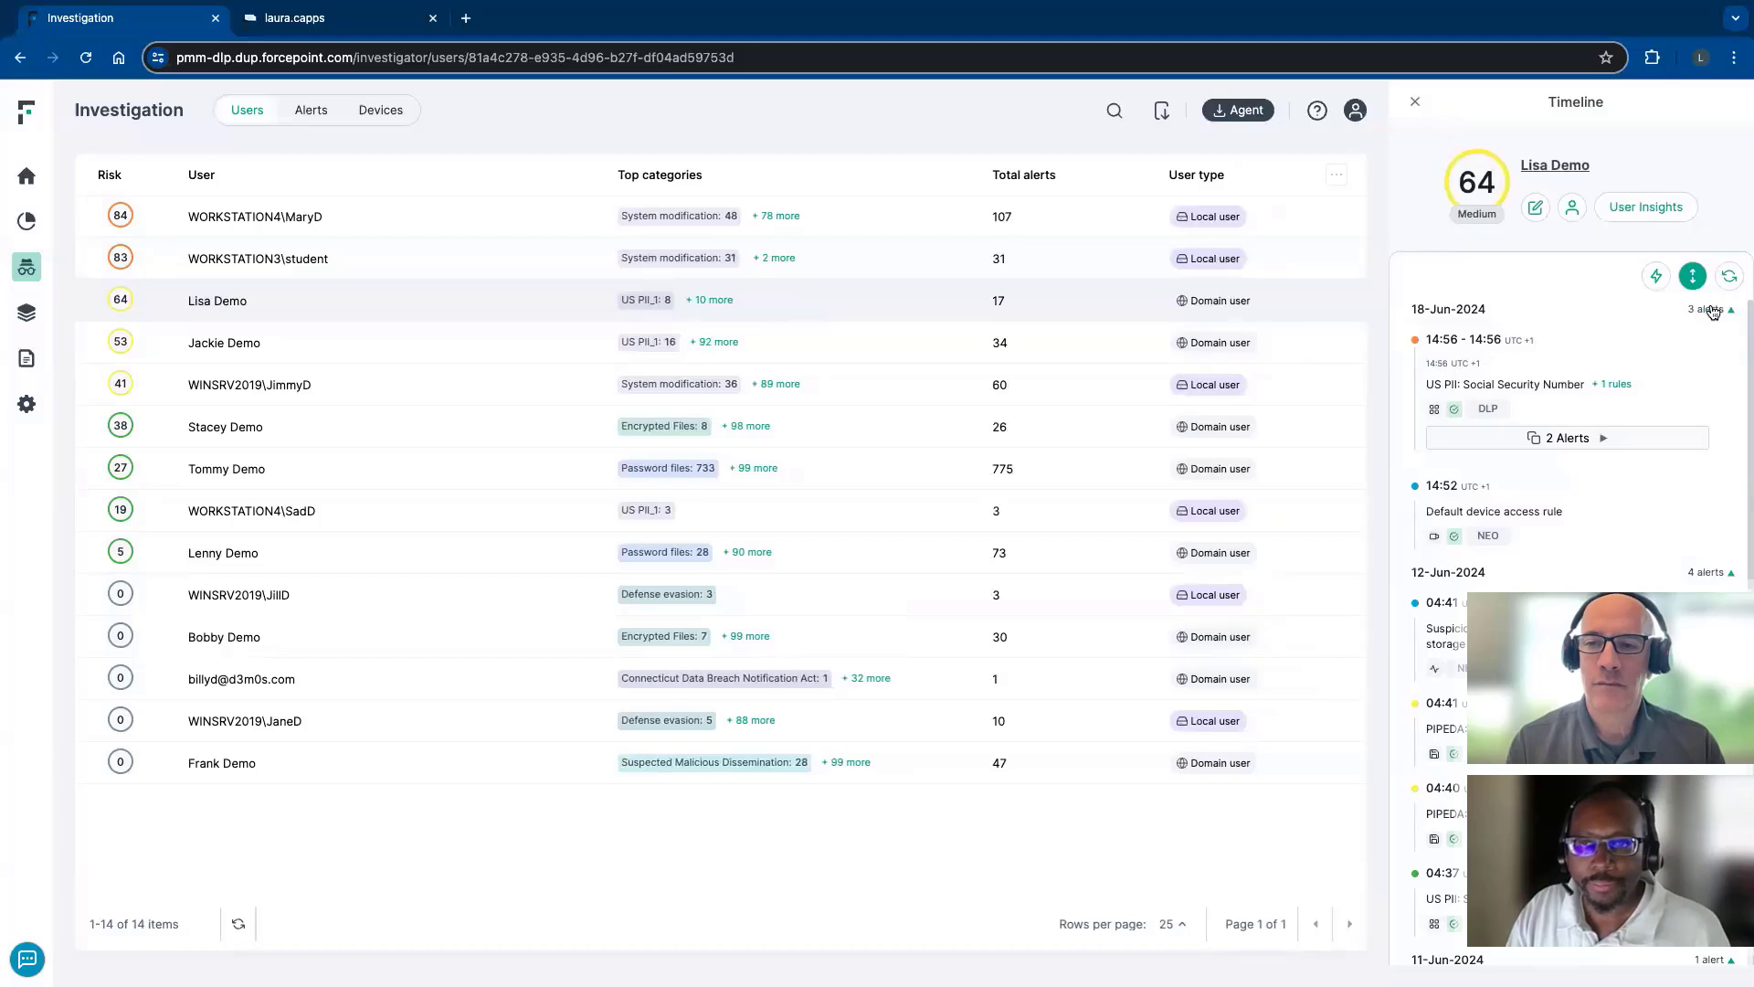
Collapse all date groups in the timeline and open the user's insights for the last 30 days
click(1729, 275)
click(1692, 275)
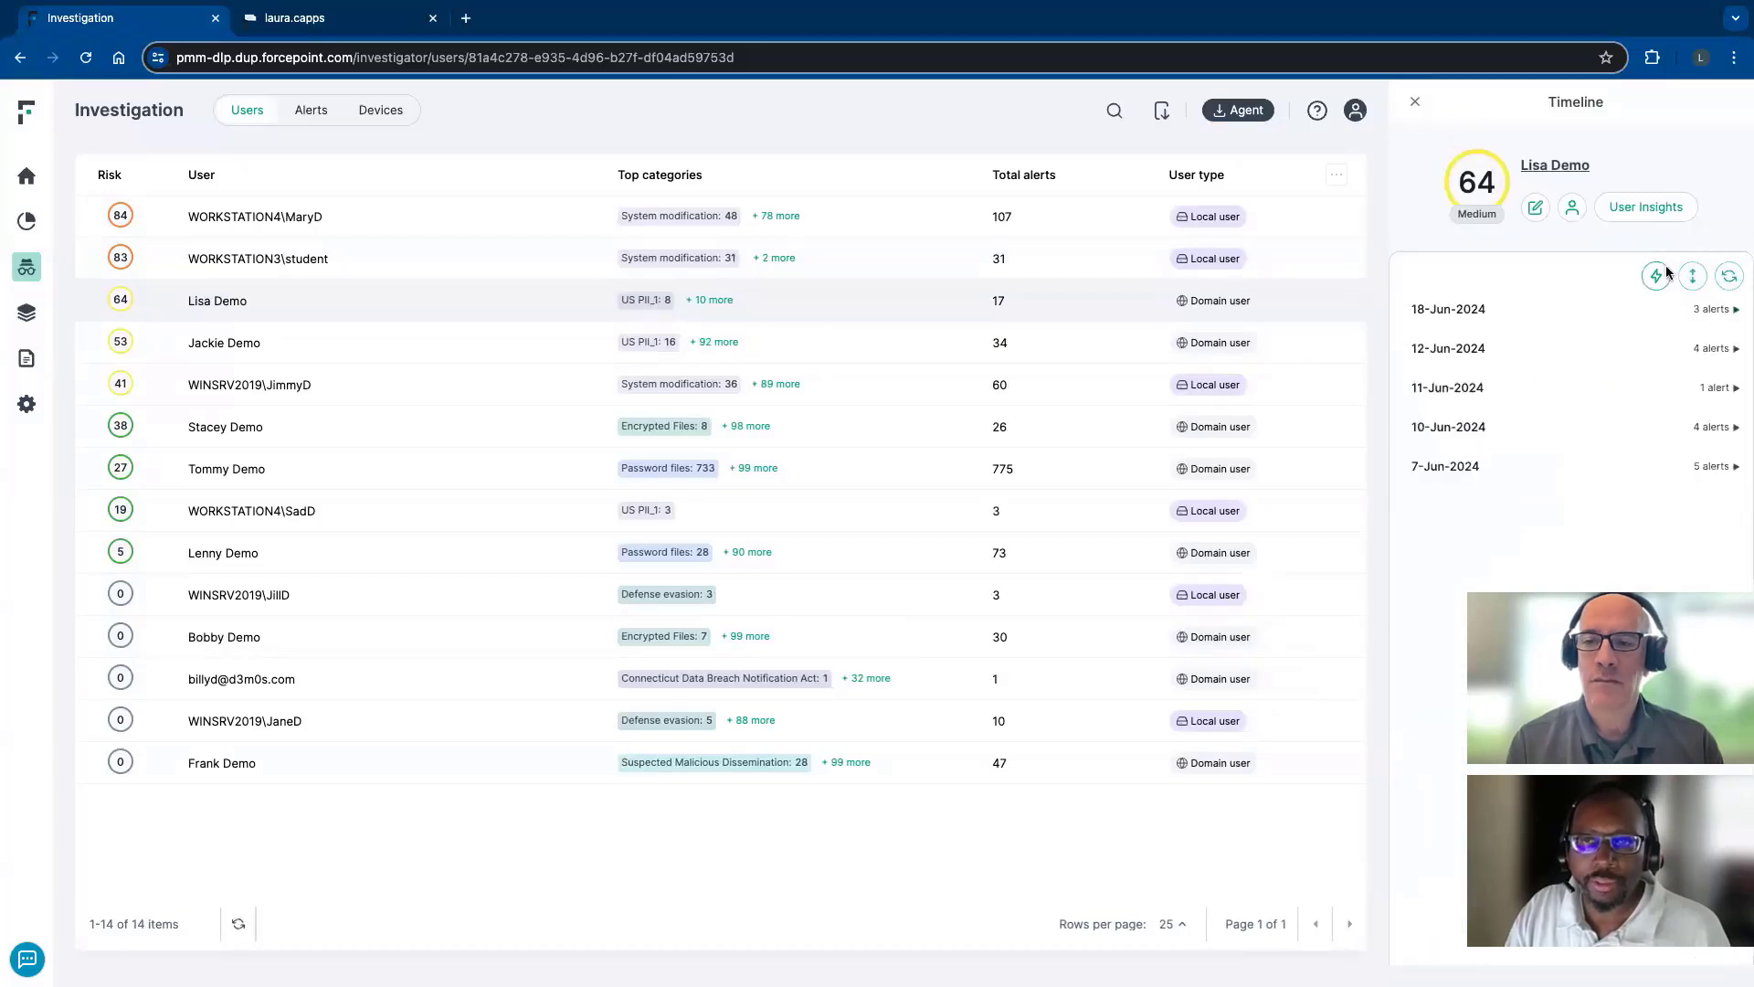
click(1649, 209)
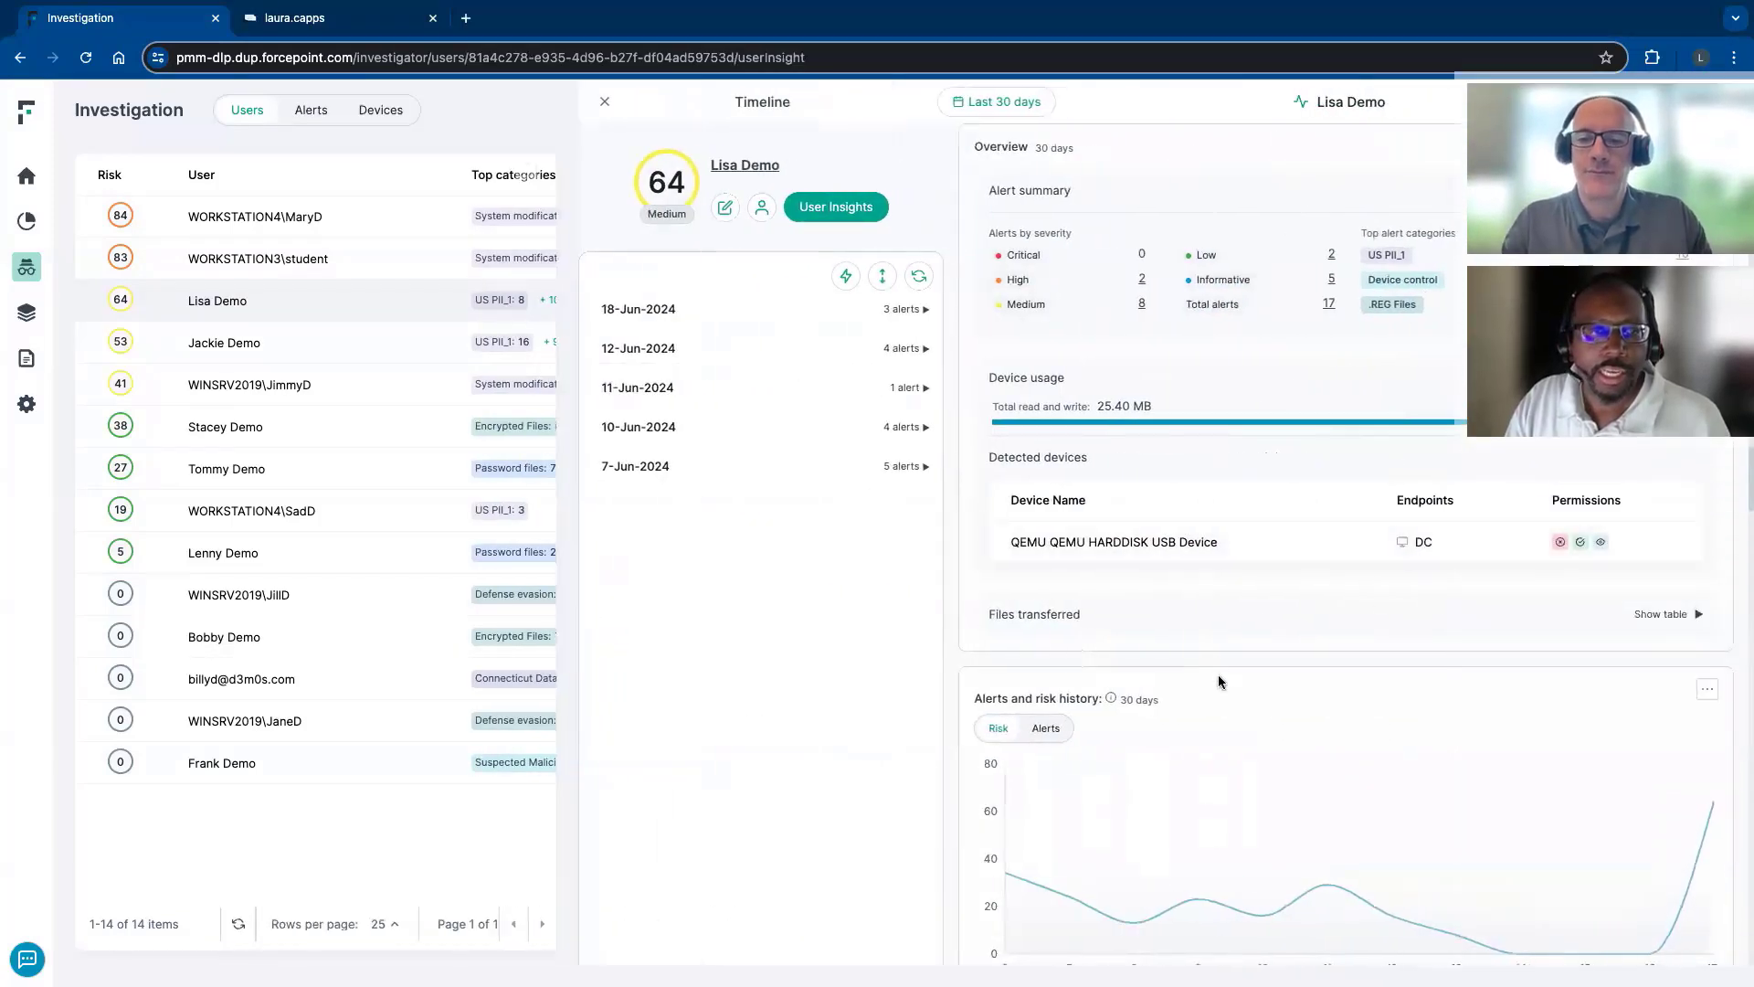
Switch the alerts and risk history chart to show alerts instead of risk
scroll(1277, 824, down, 1)
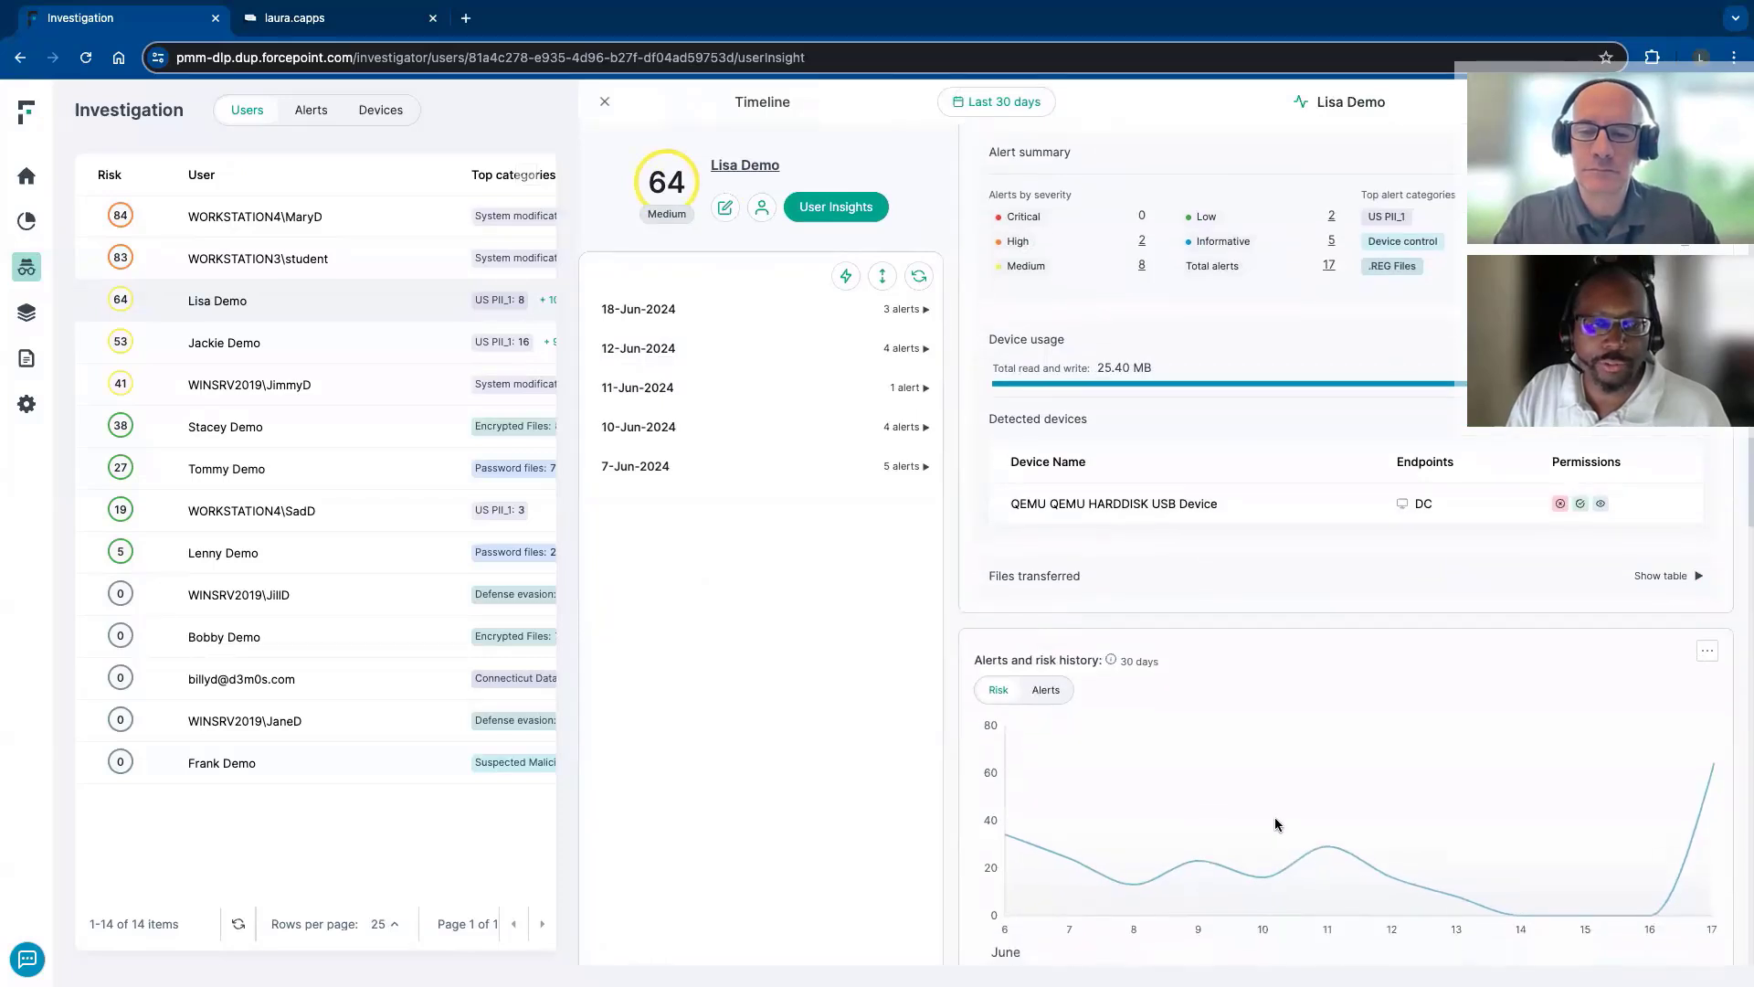
scroll(1466, 866, down, 2)
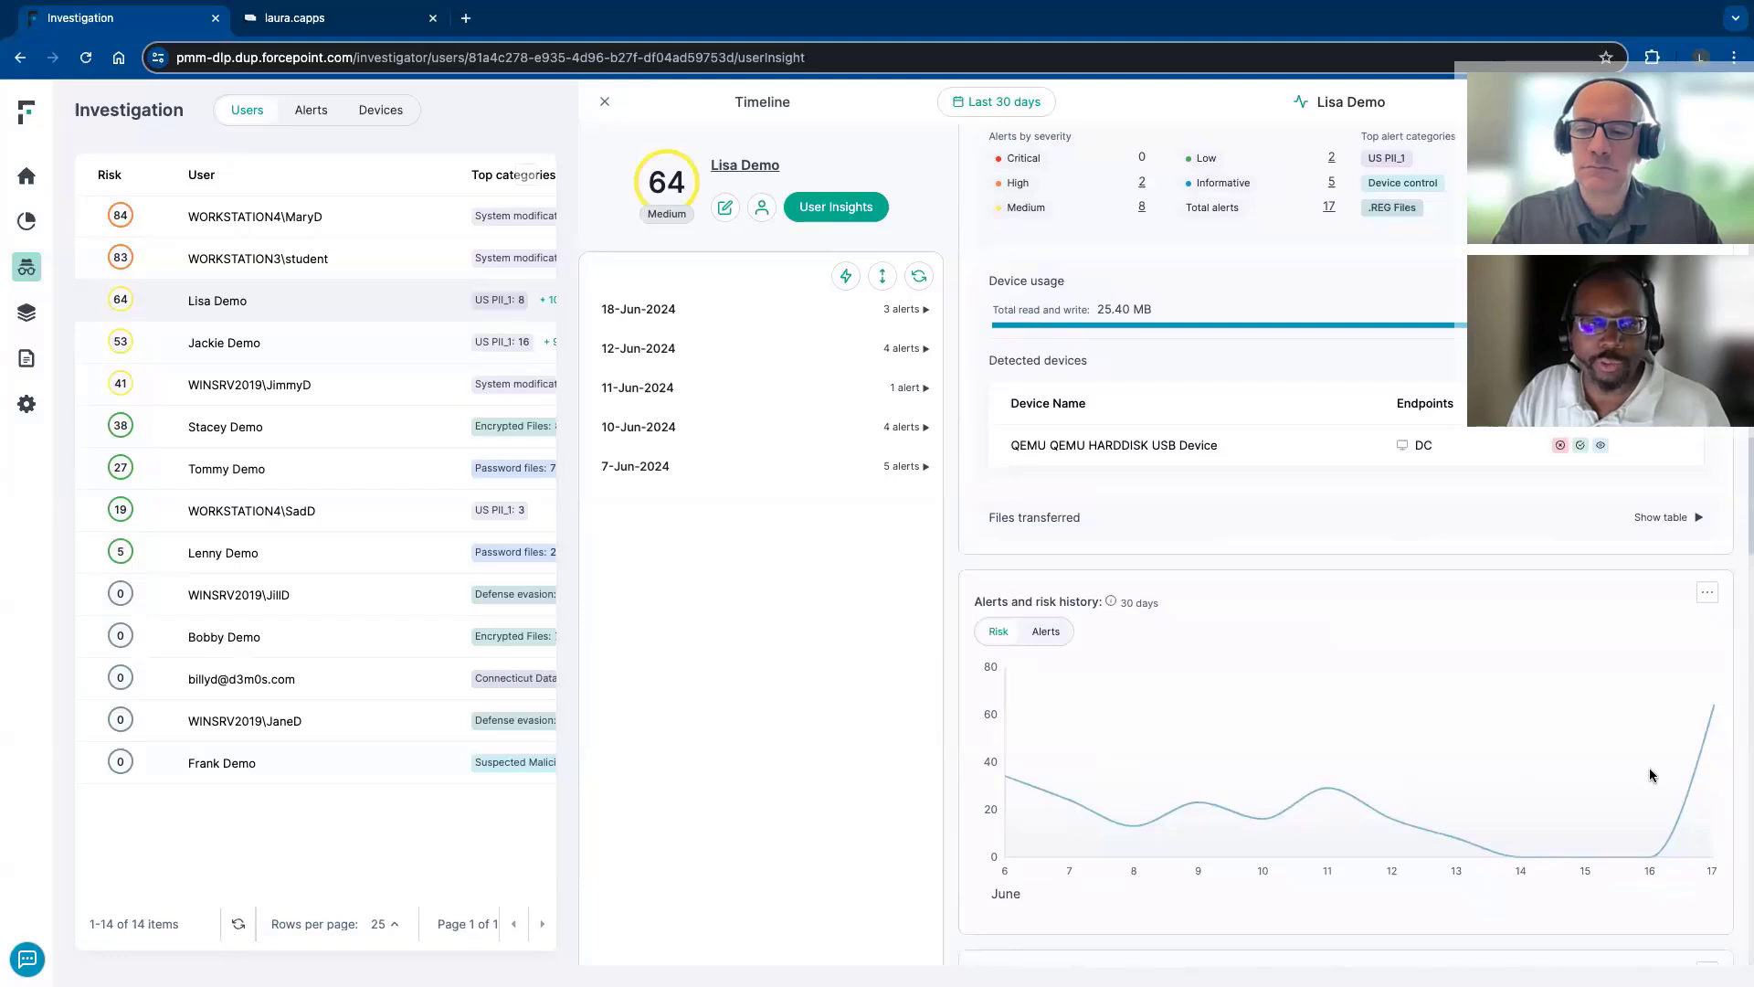
click(1046, 632)
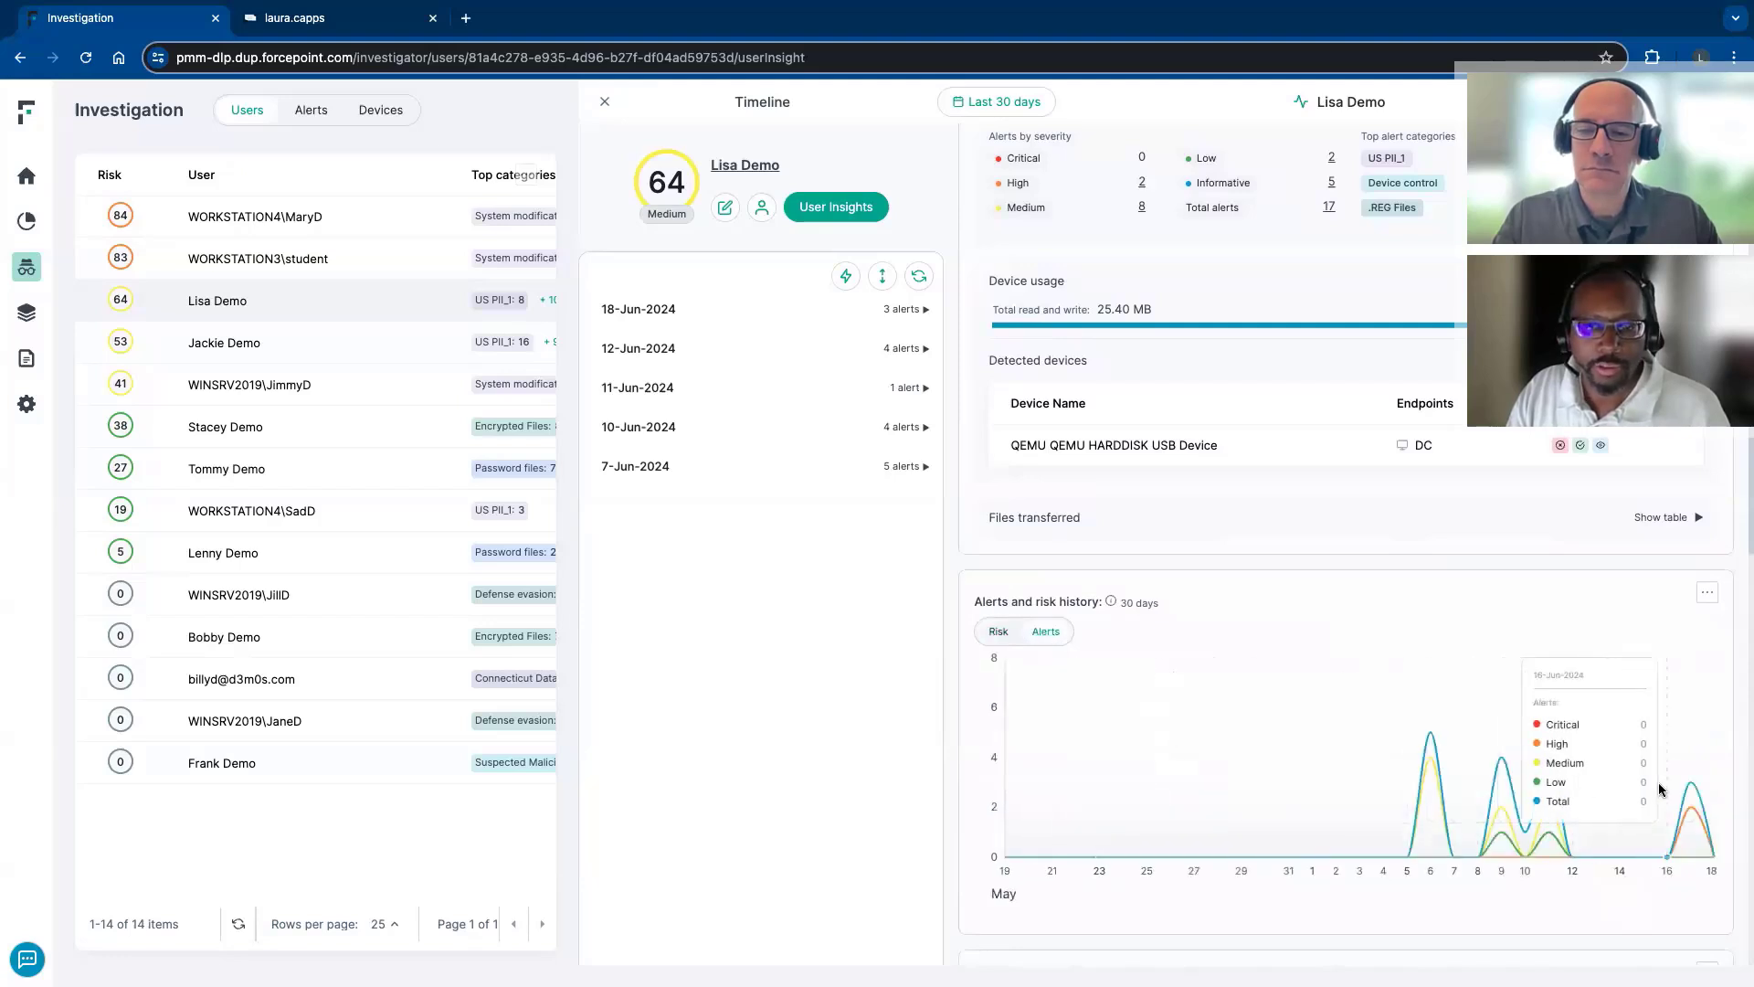
Break down the user's data movement by destination and review the top matched rules under detected behavior
scroll(1417, 808, down, 7)
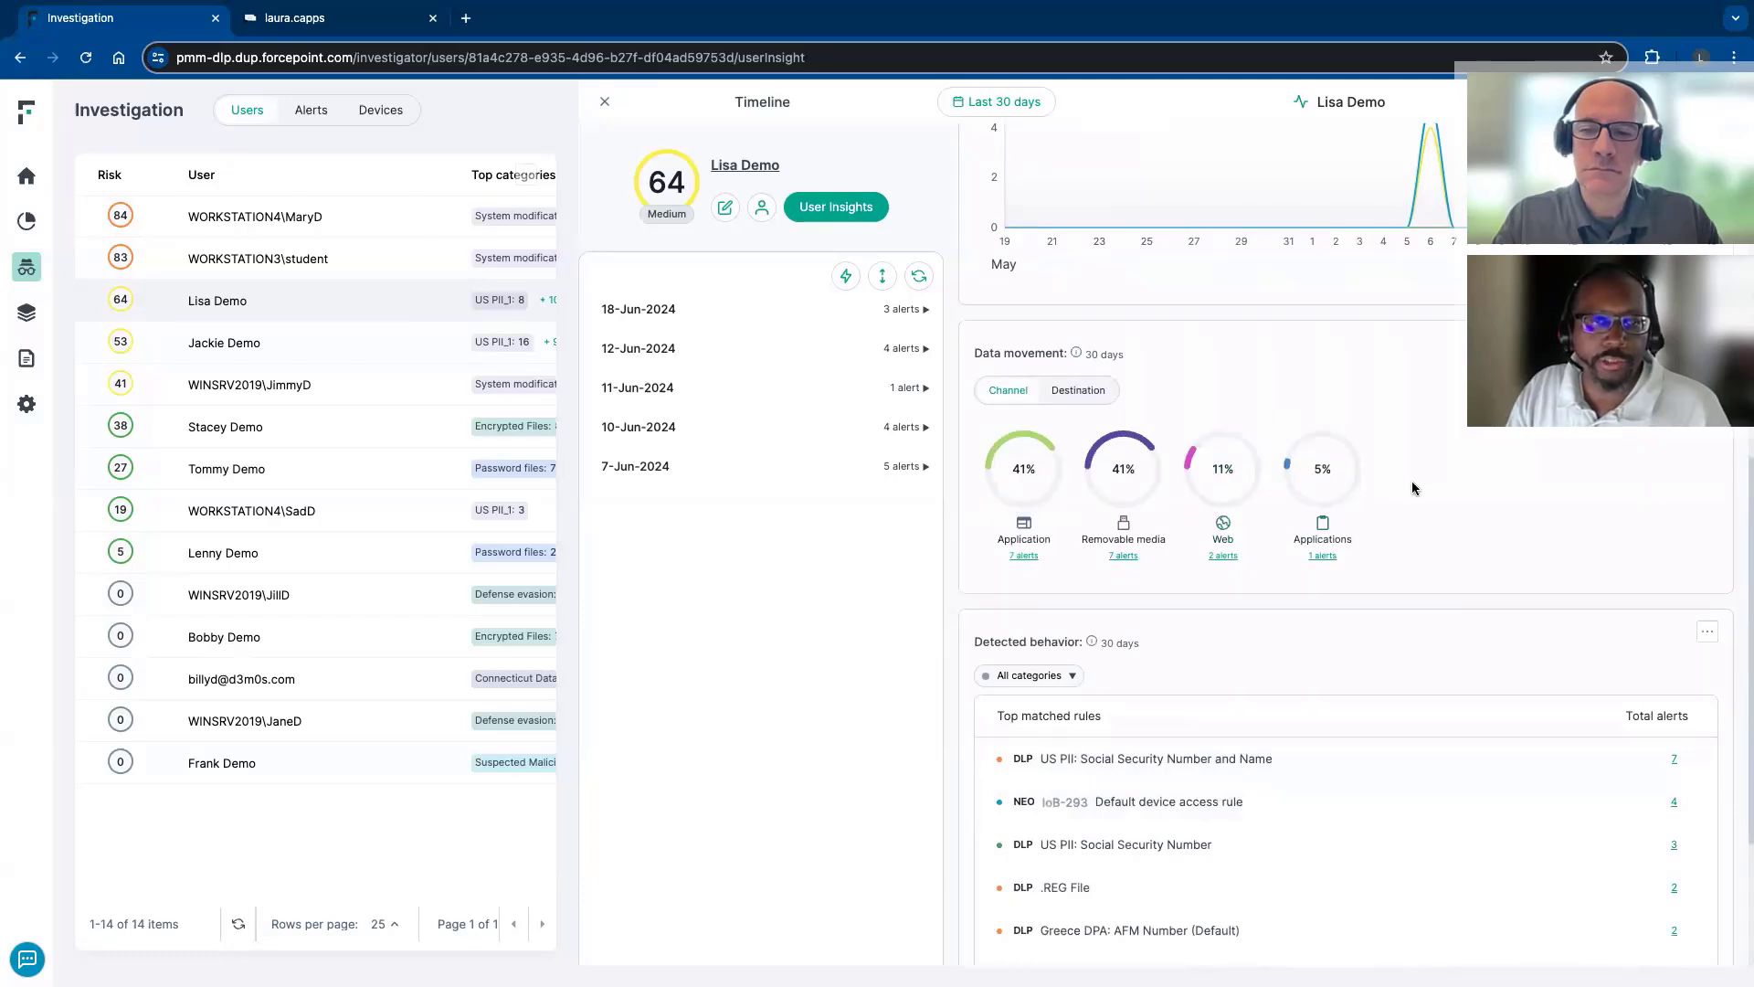
click(1078, 390)
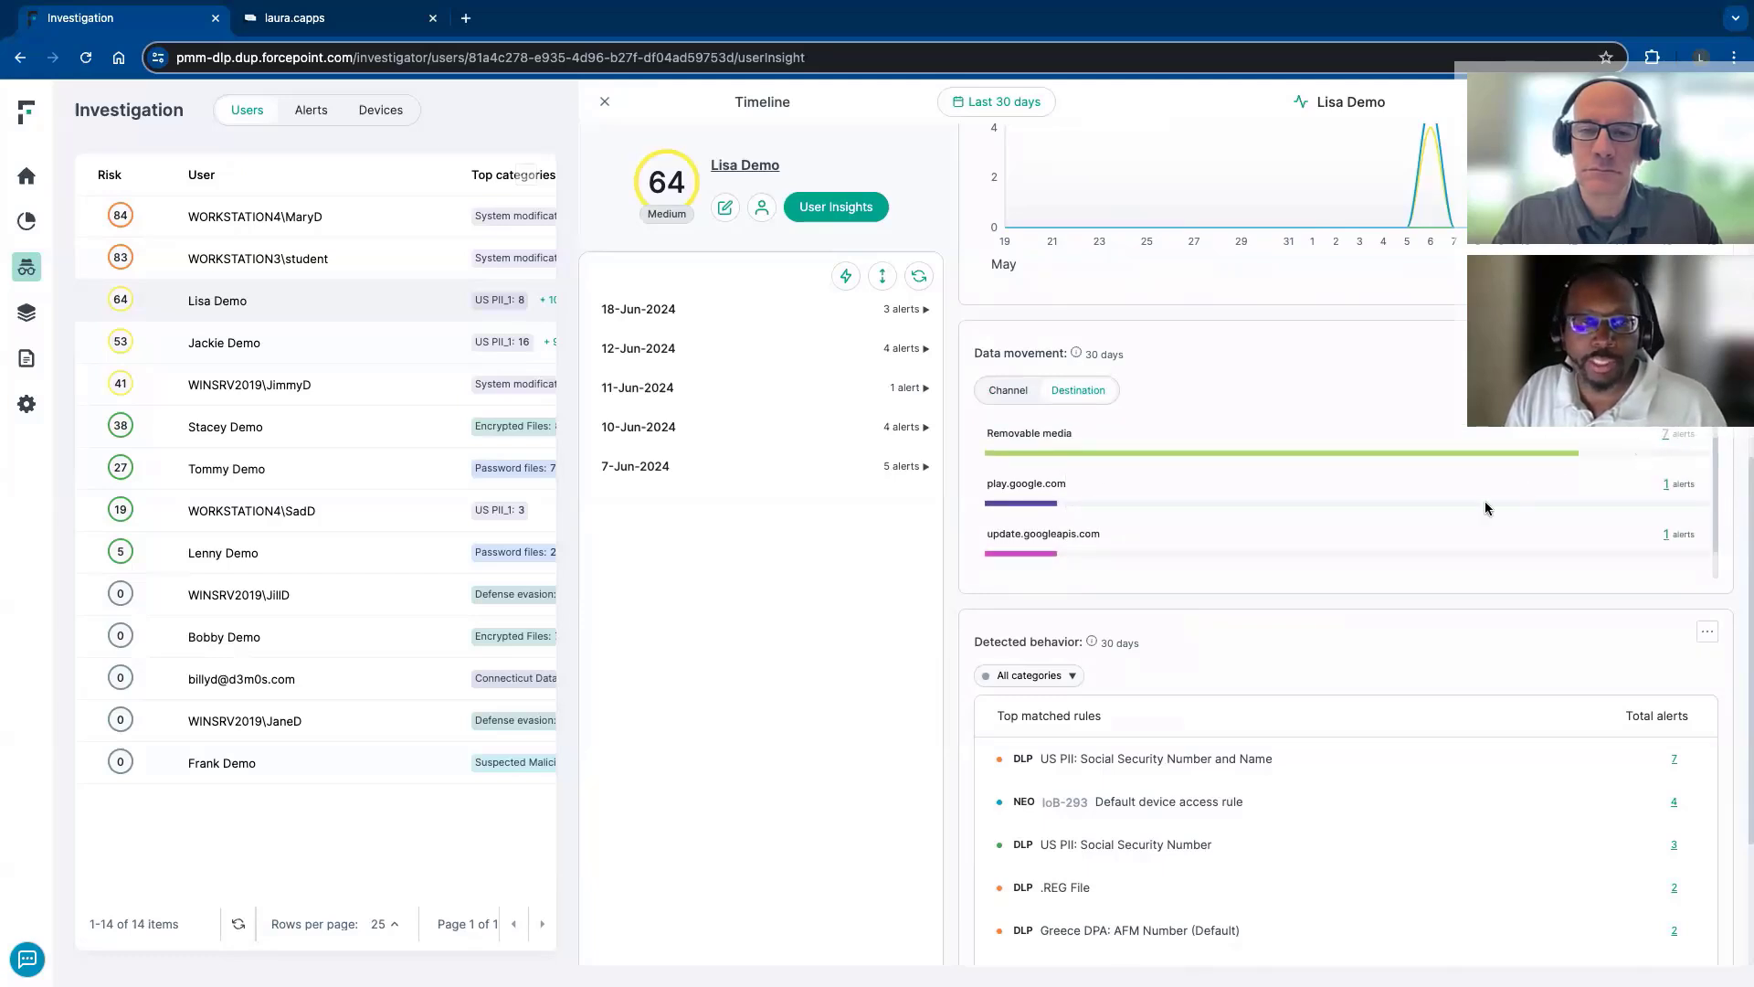
scroll(1484, 501, down, 1)
scroll(1254, 695, down, 2)
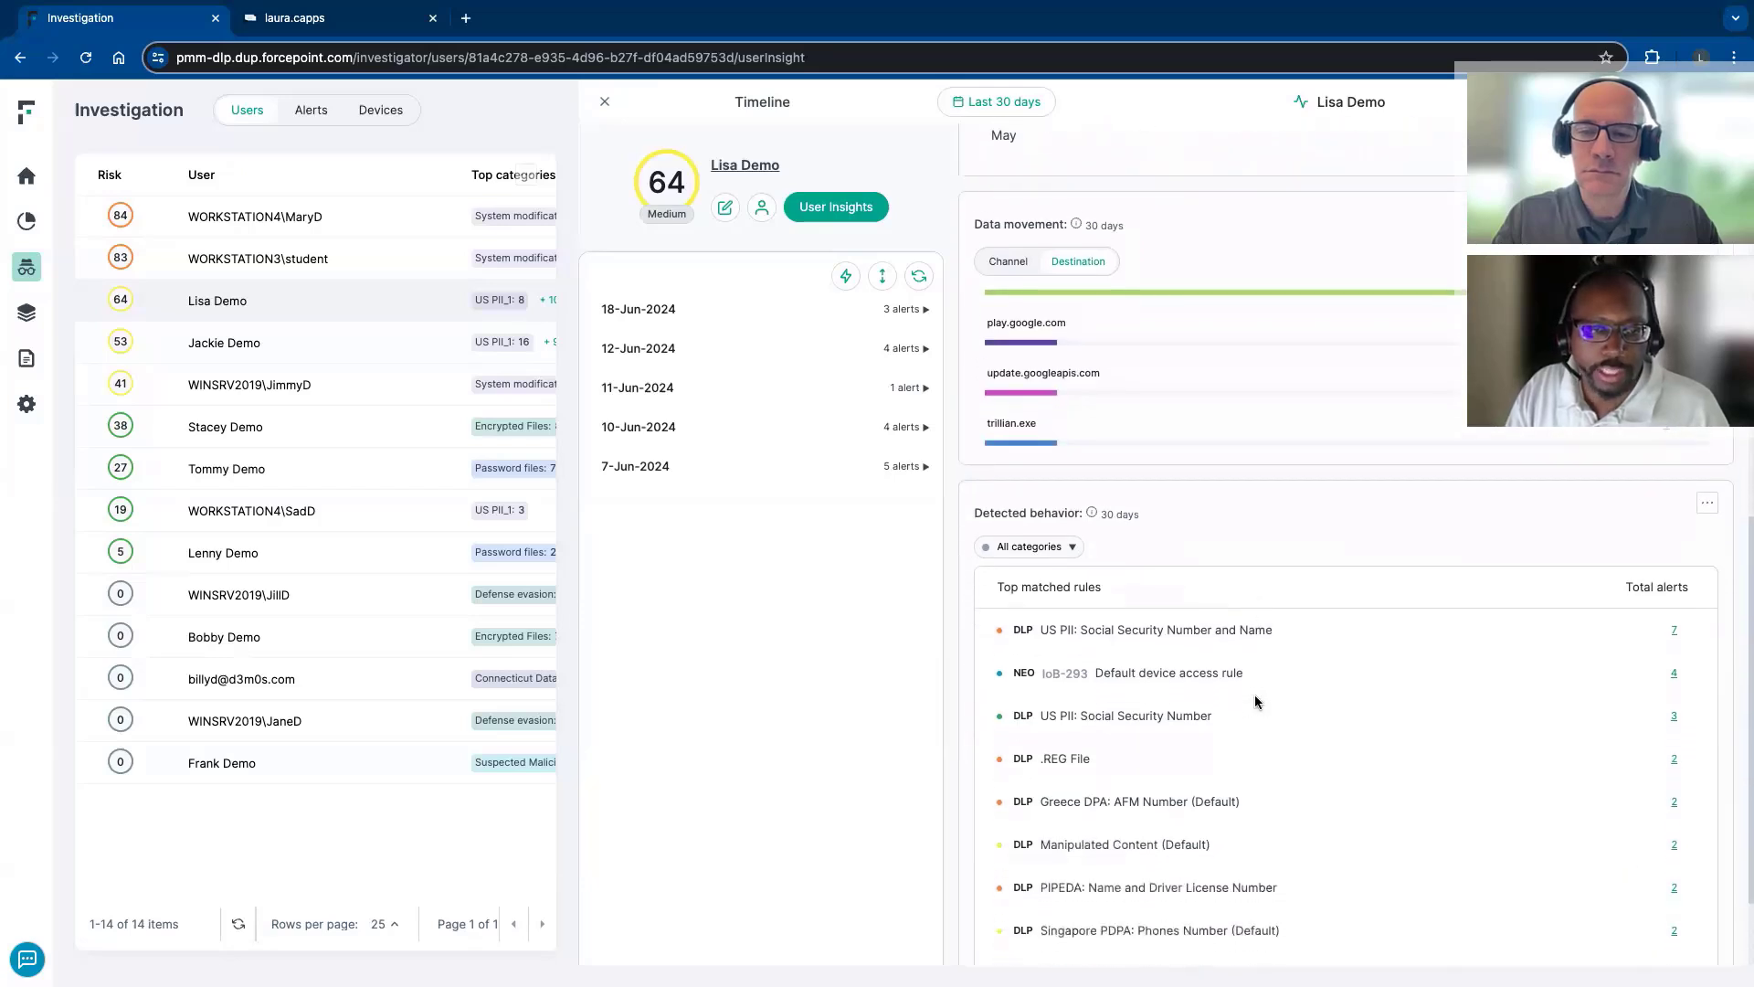
scroll(1256, 701, down, 1)
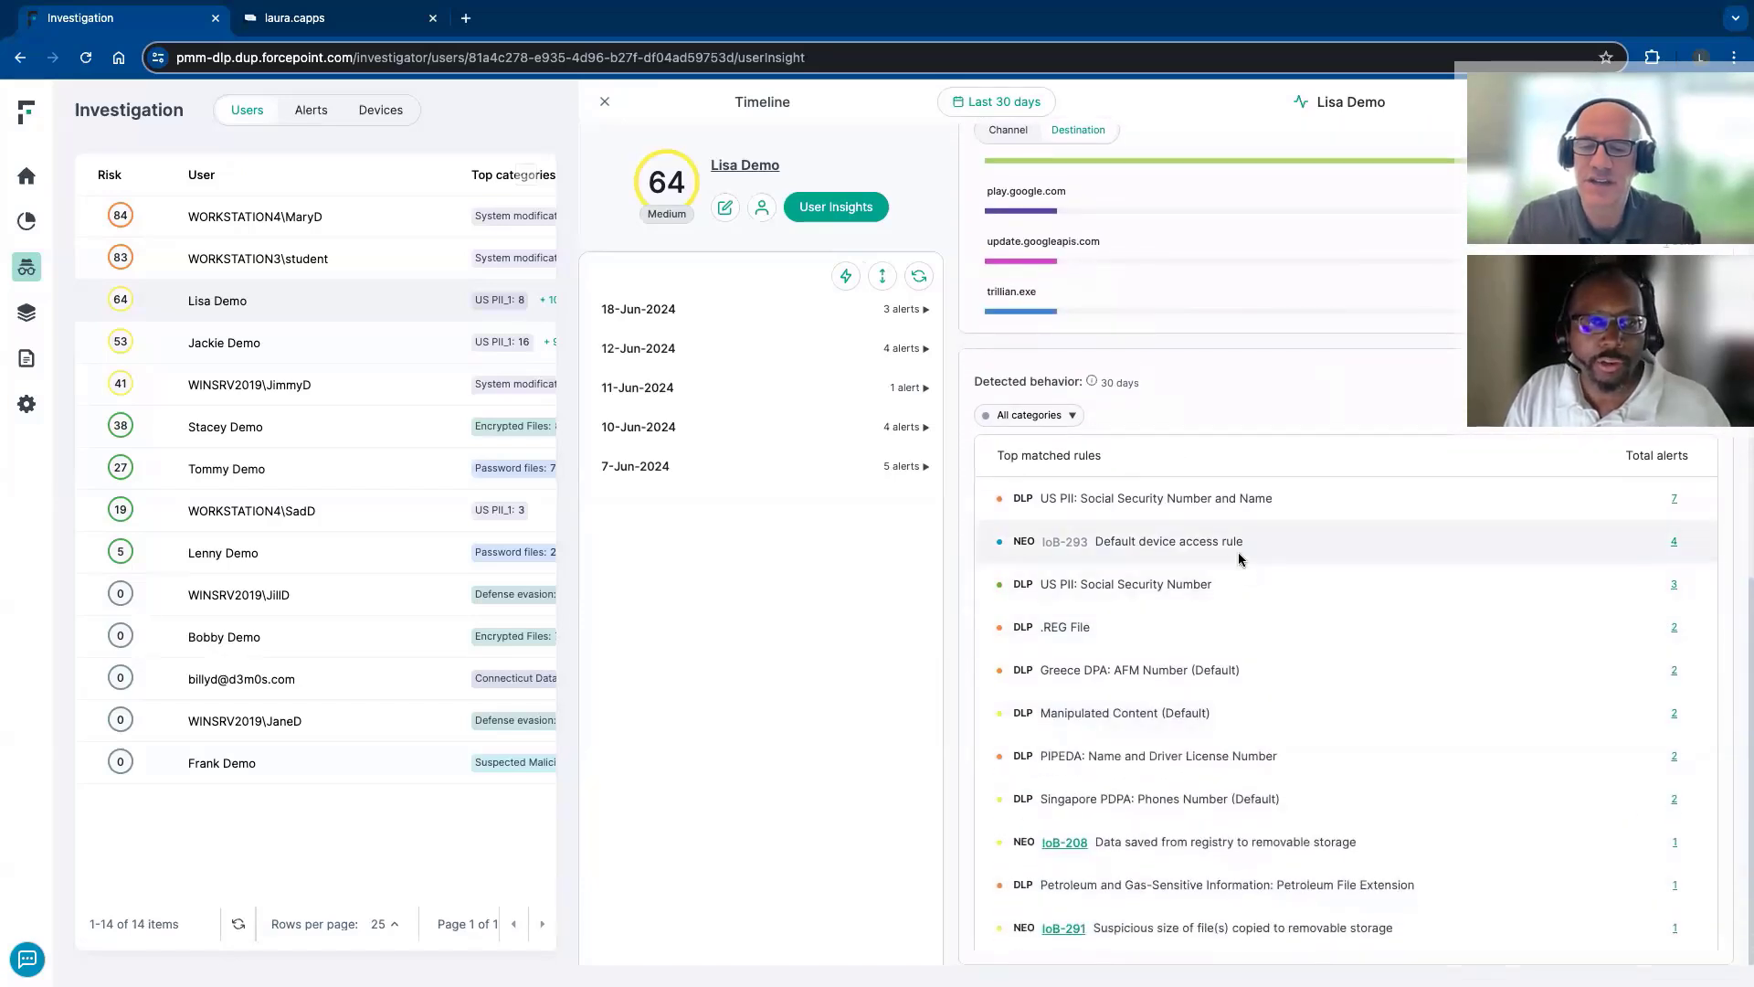
Switch the data movement breakdown back to channels
scroll(1249, 606, up, 1)
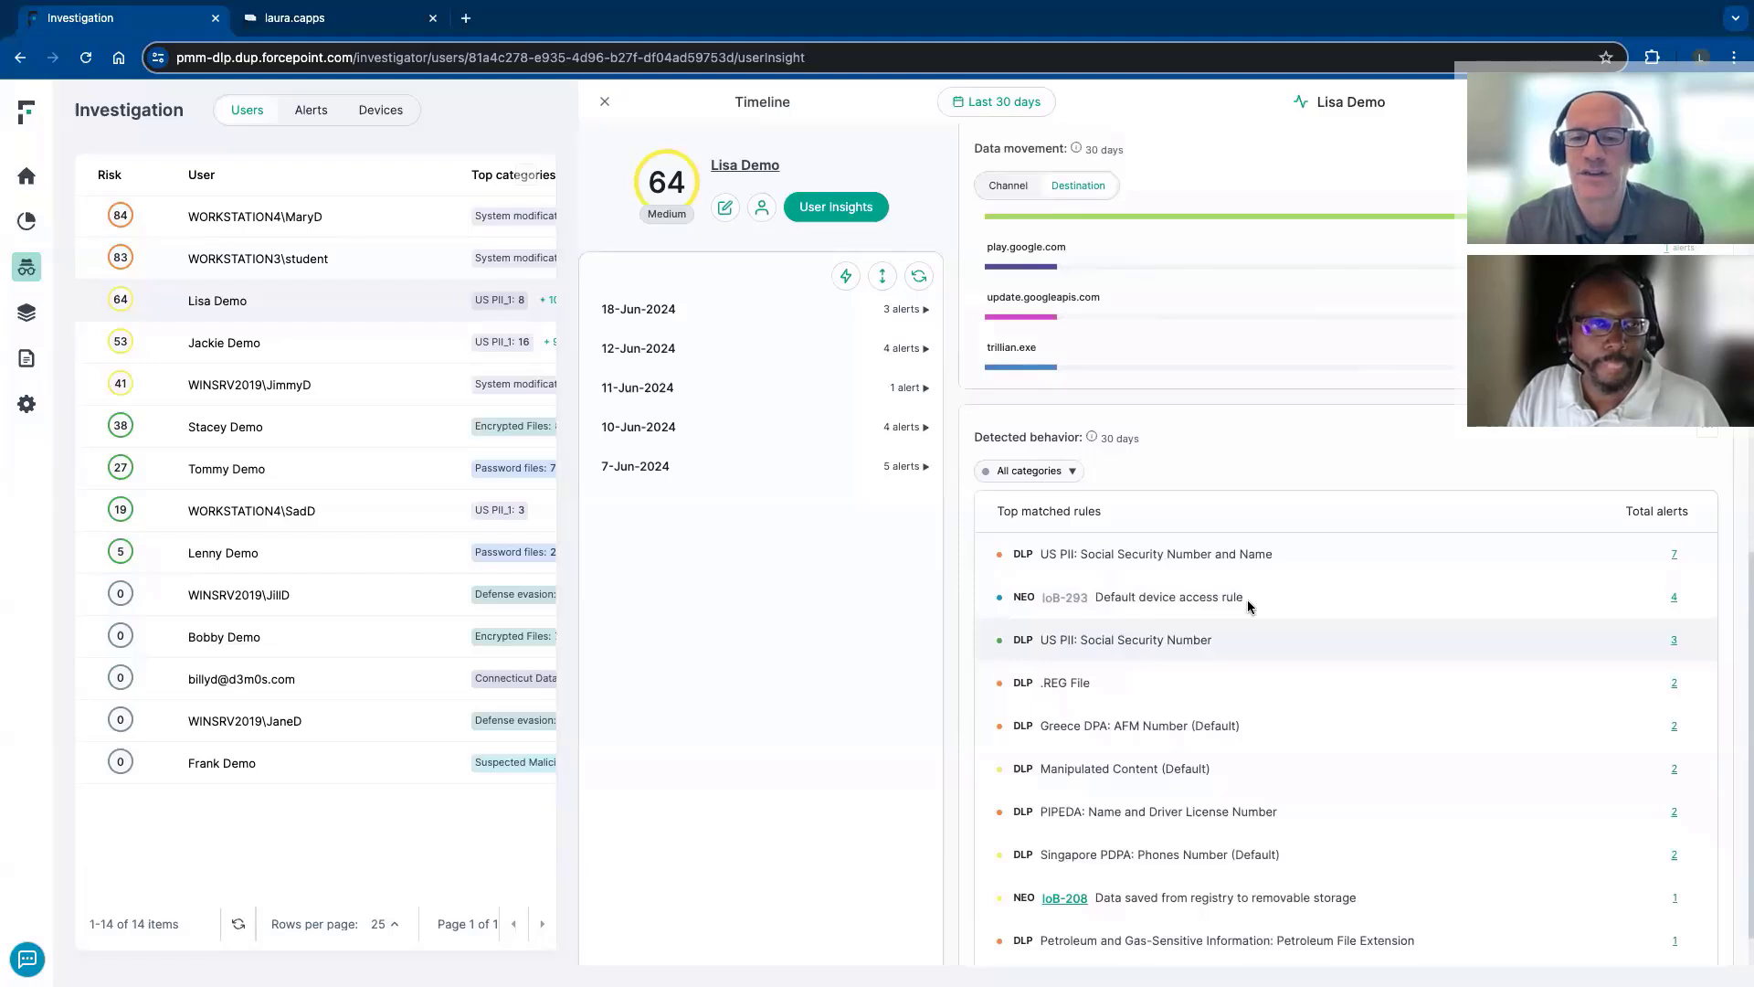
scroll(1123, 413, up, 3)
click(1009, 471)
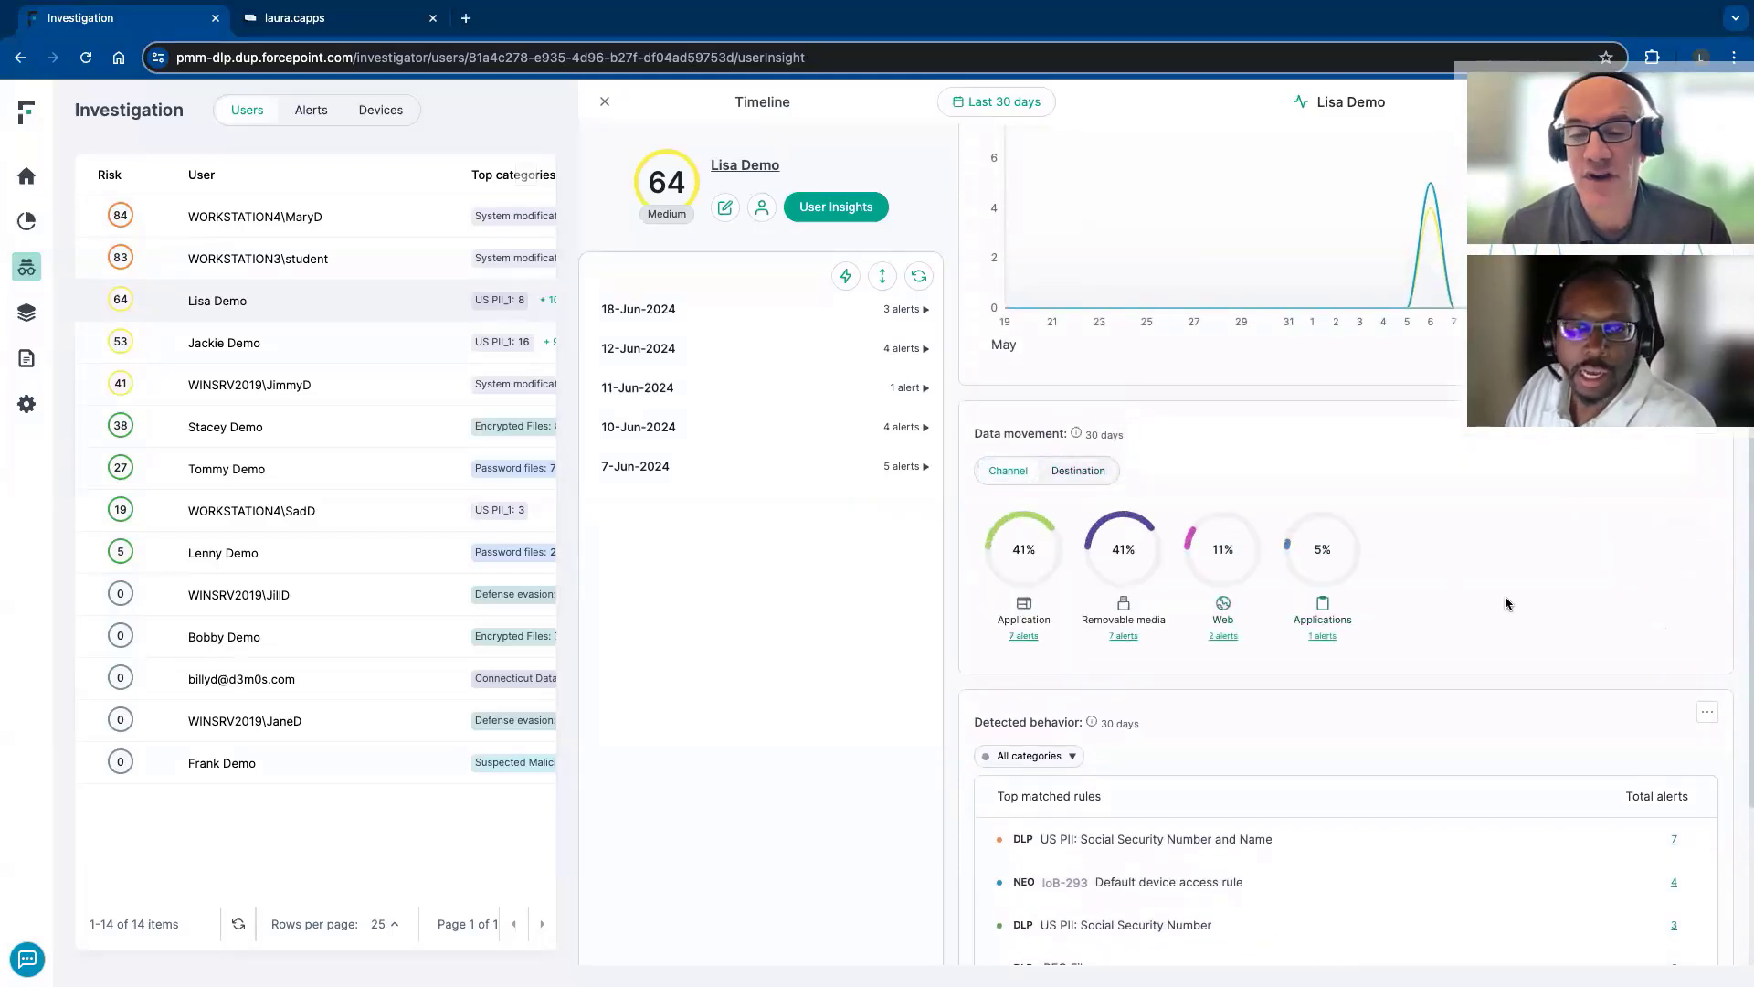
scroll(1505, 603, down, 1)
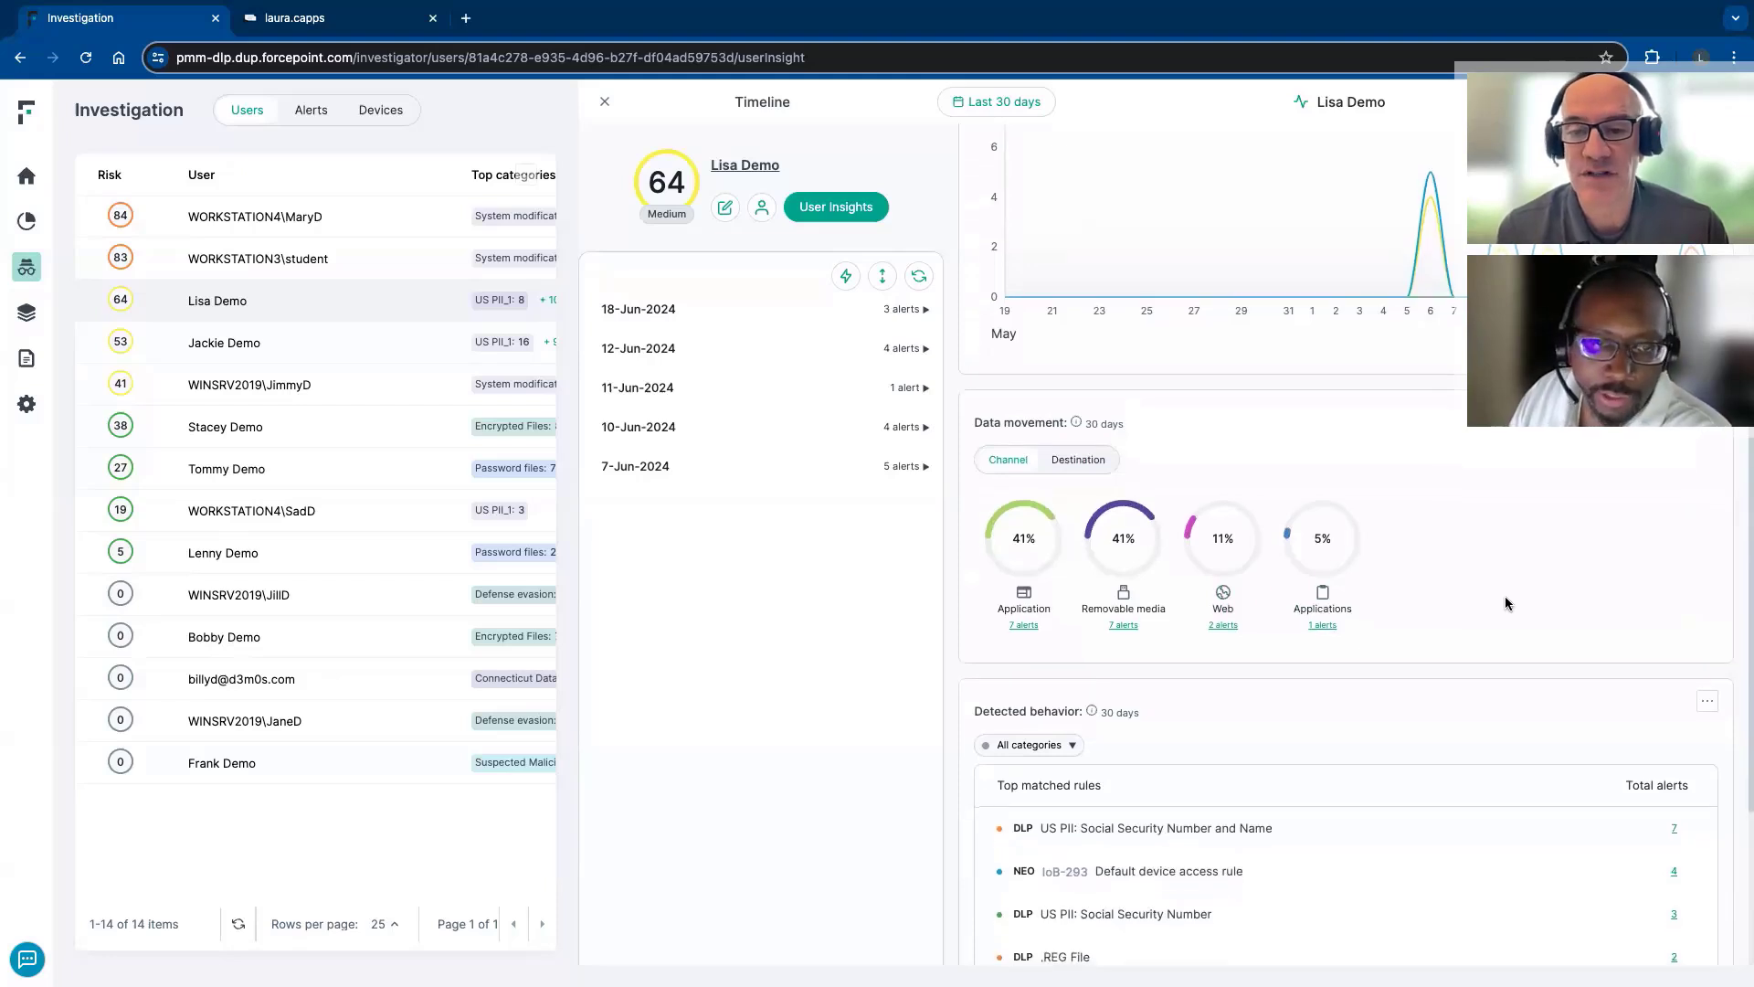
Return the alerts and risk history chart to risk and review the device usage, data movement and detected behavior sections
scroll(1505, 602, up, 7)
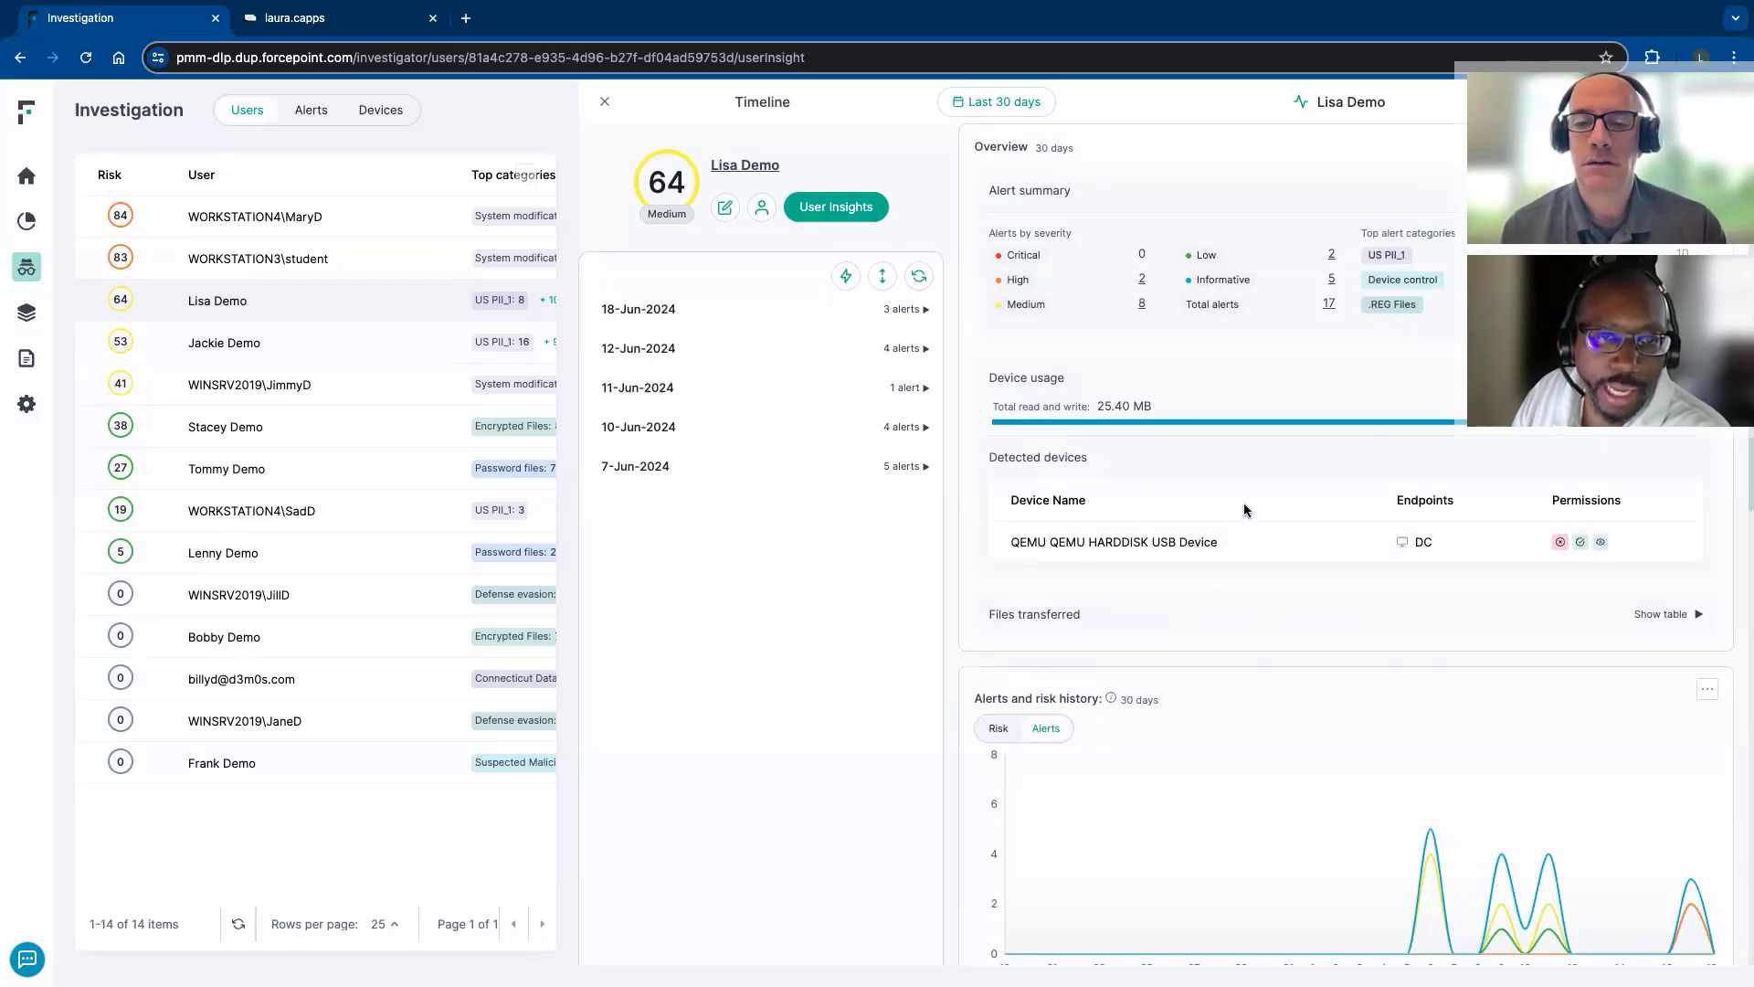
scroll(1279, 618, down, 2)
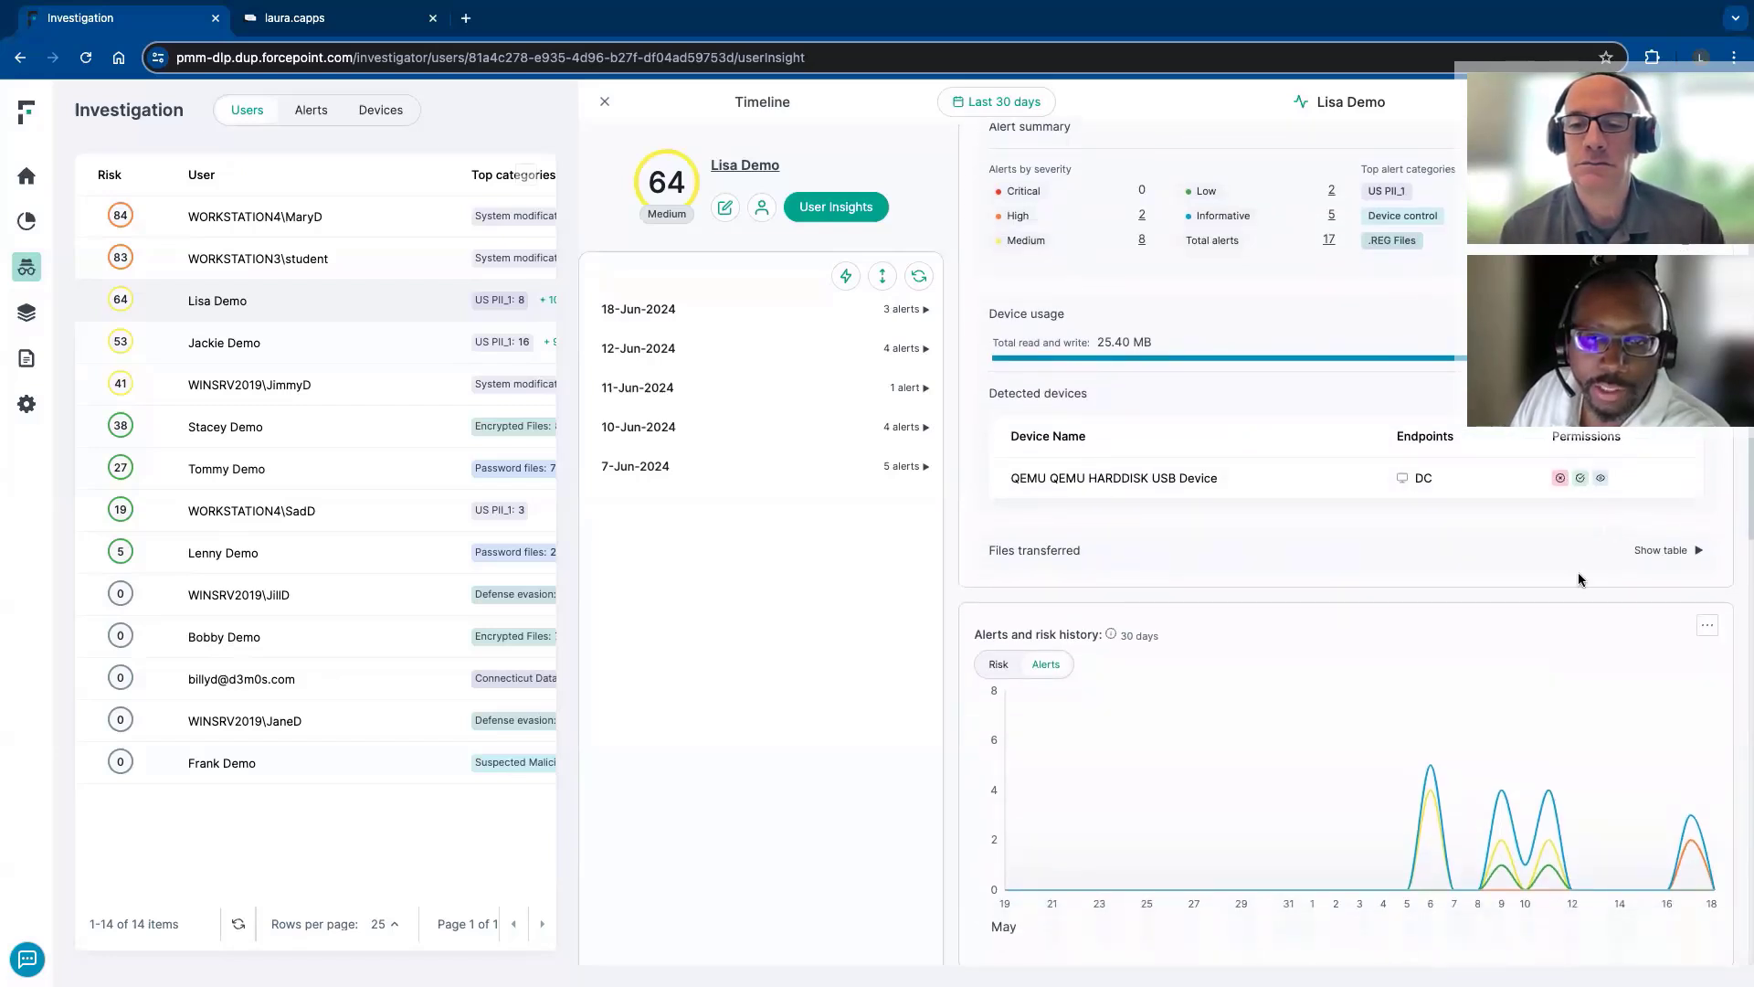
scroll(1535, 650, down, 3)
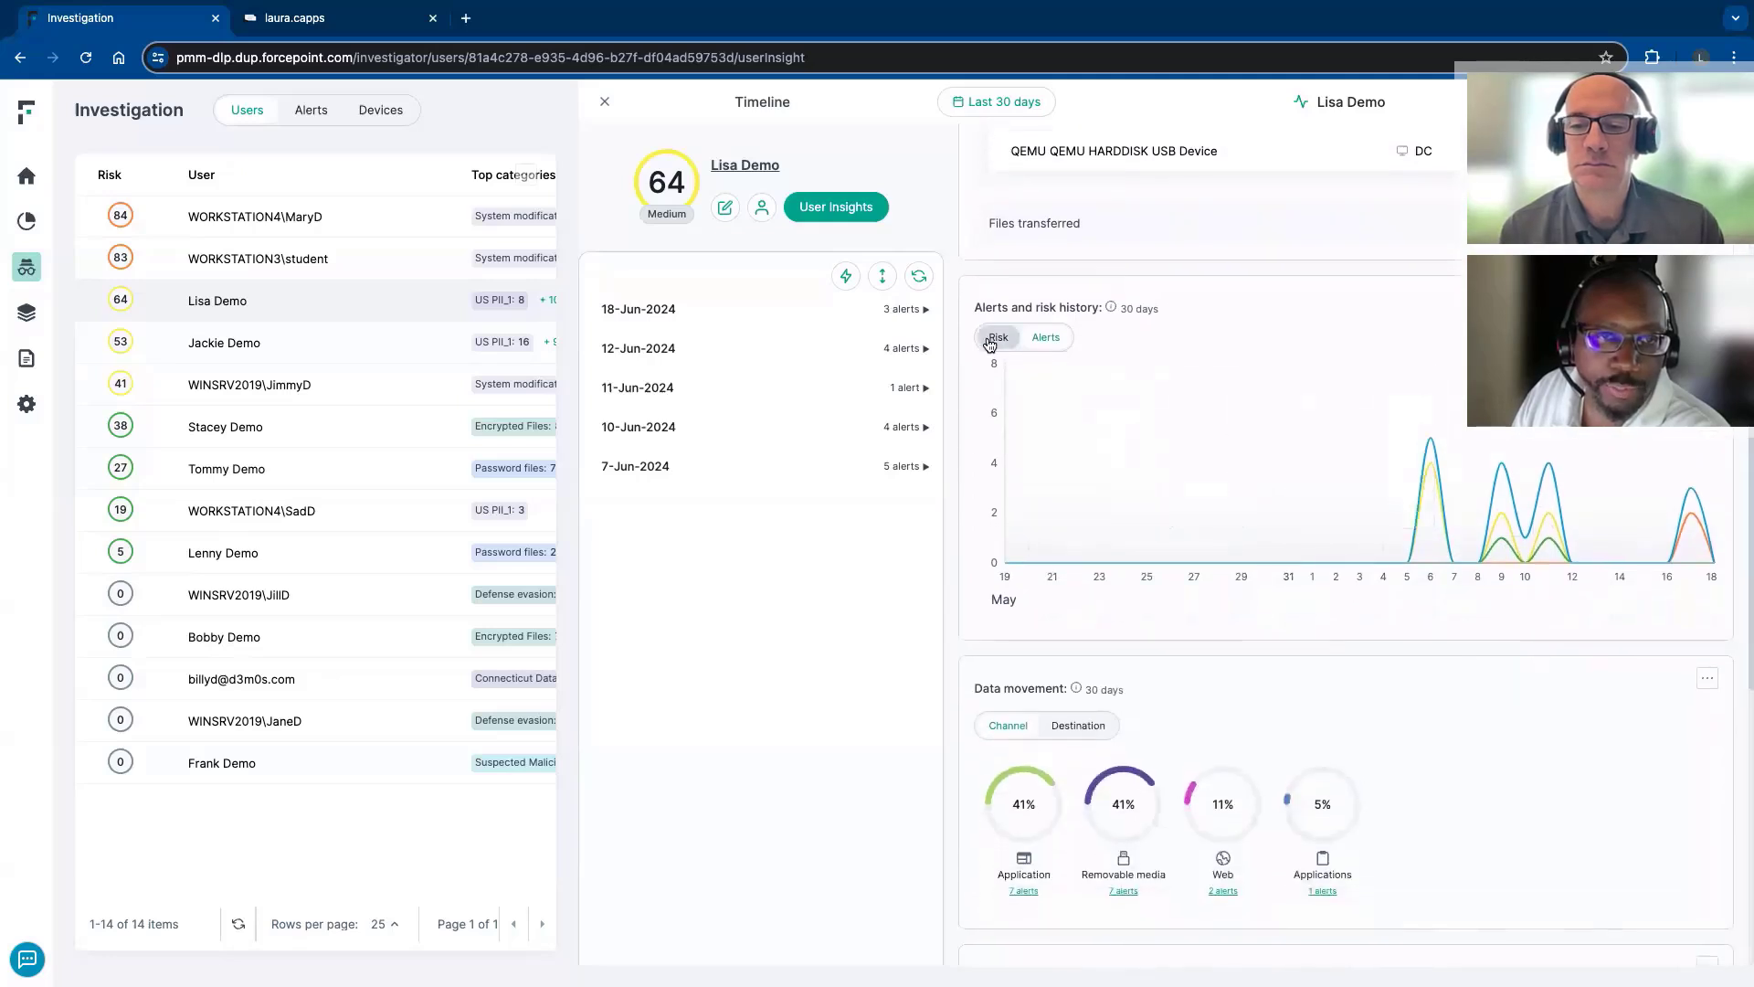
click(996, 338)
scroll(1206, 520, down, 5)
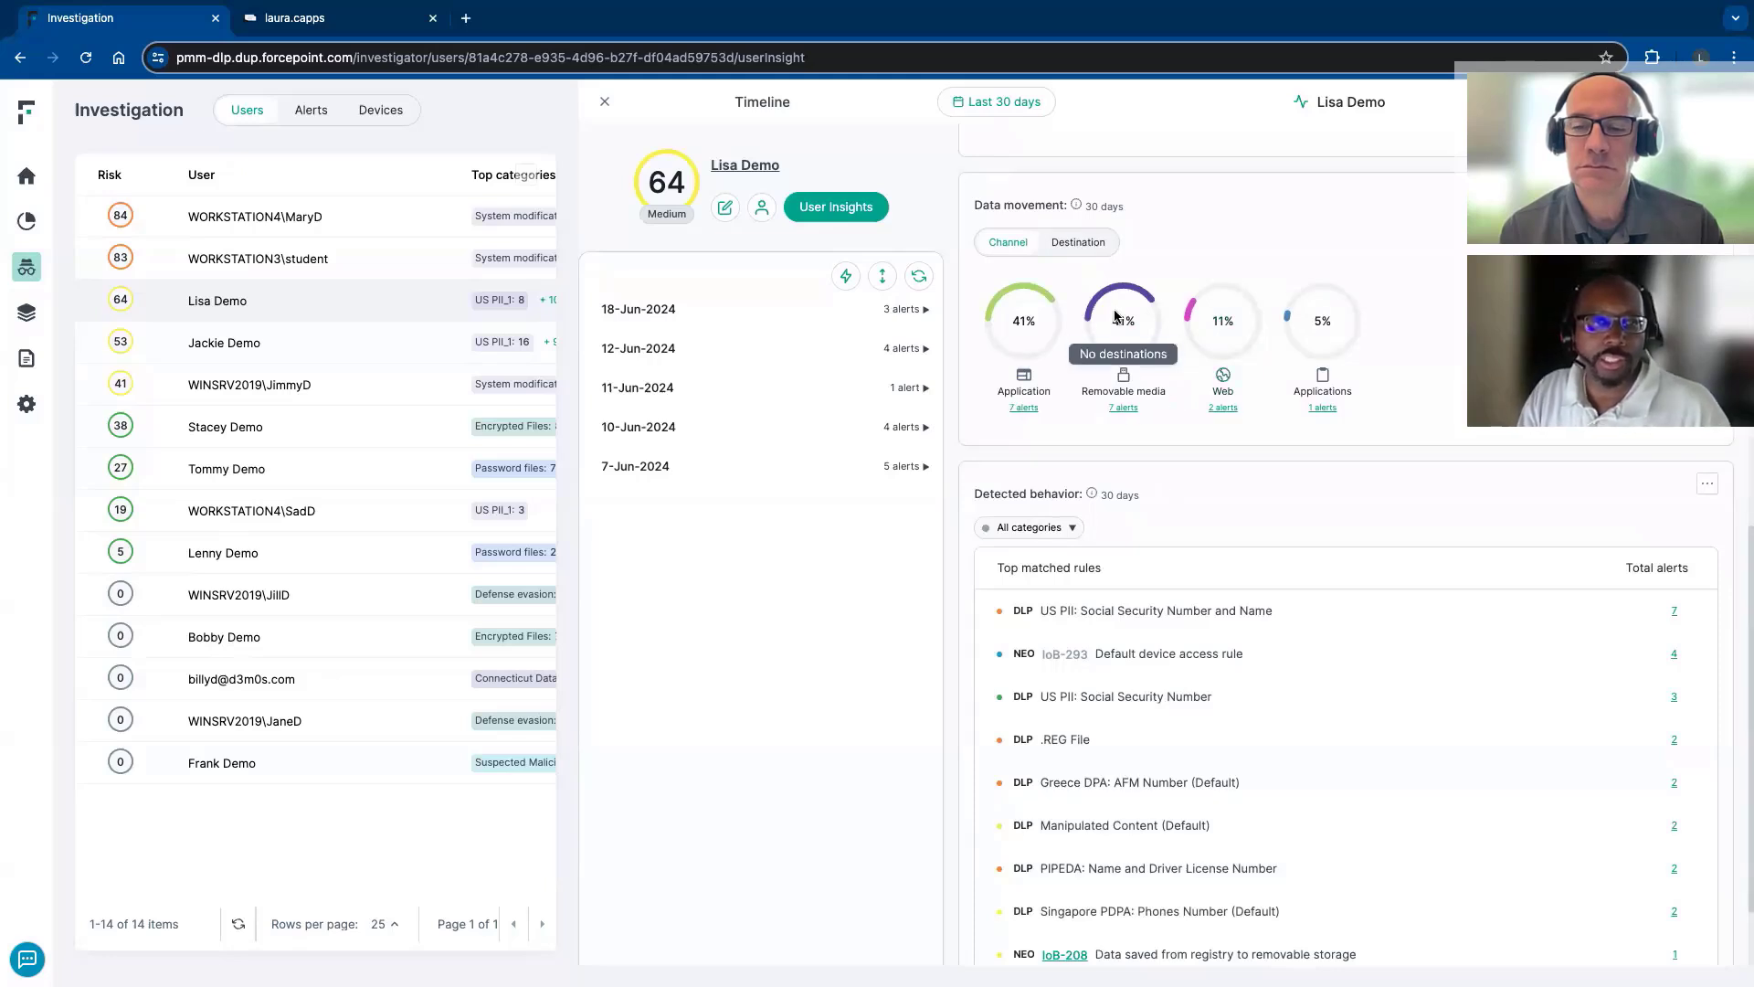
scroll(1239, 510, down, 2)
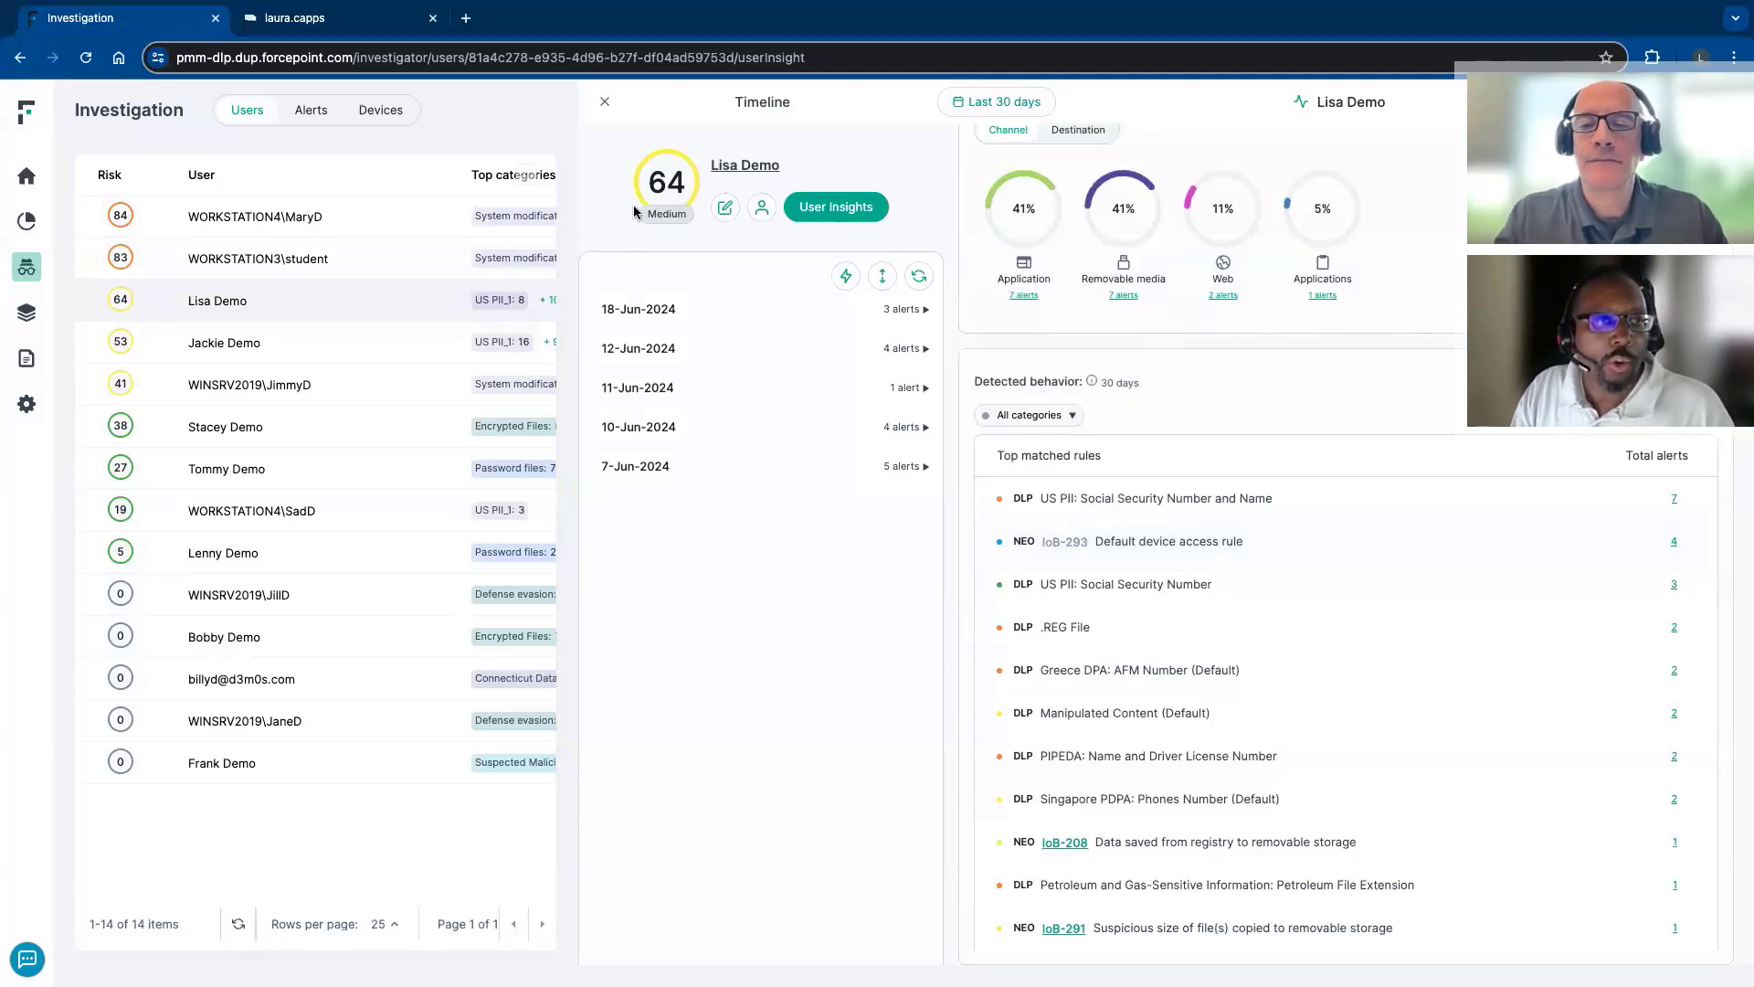
Override the user's risk level to High (70) for 1 week and save the change
click(726, 214)
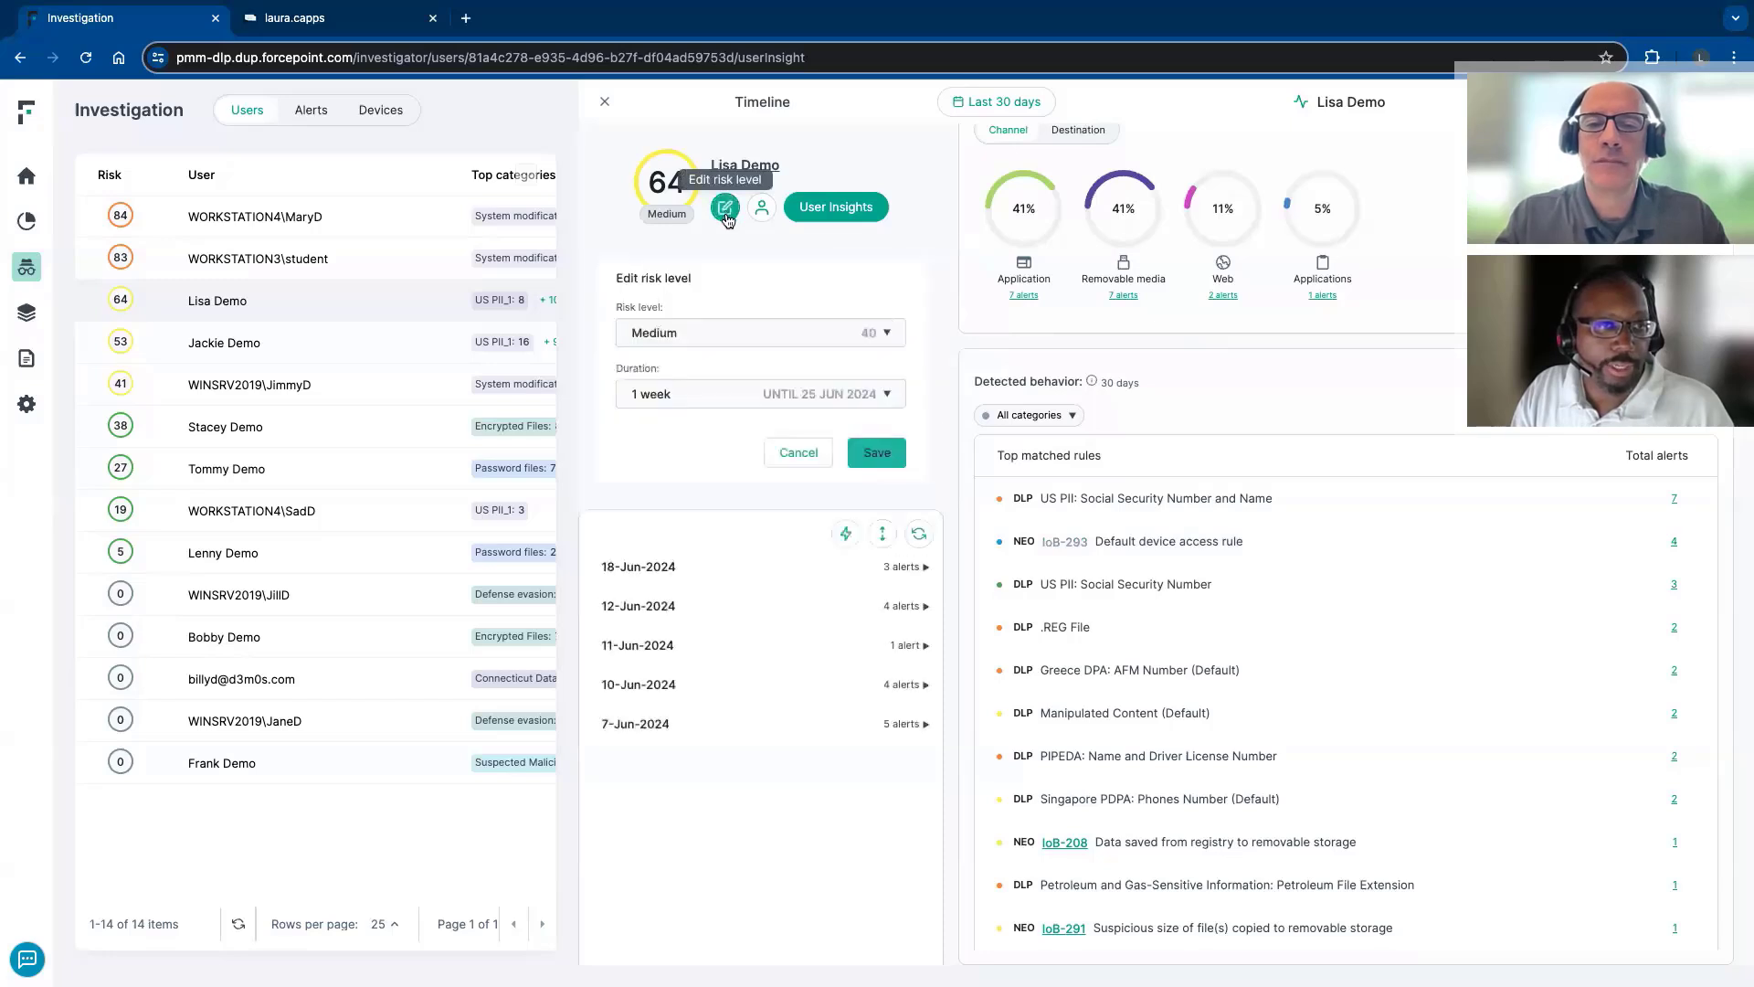
click(890, 336)
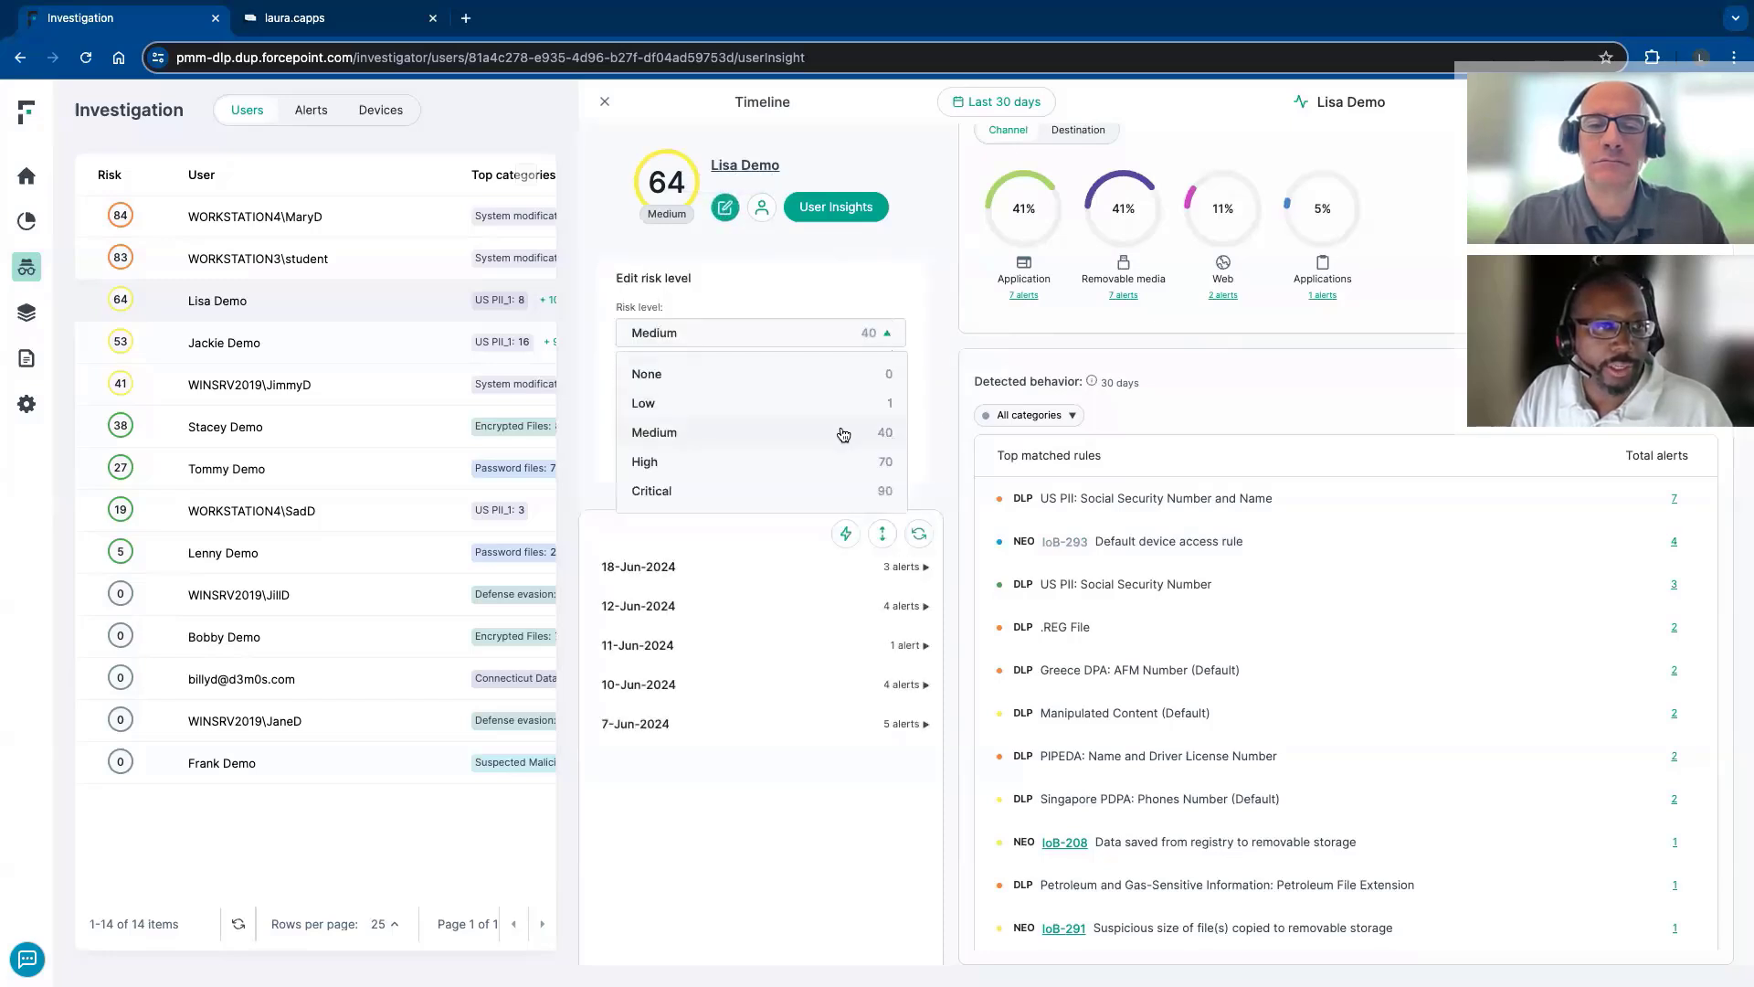
click(881, 457)
click(1054, 586)
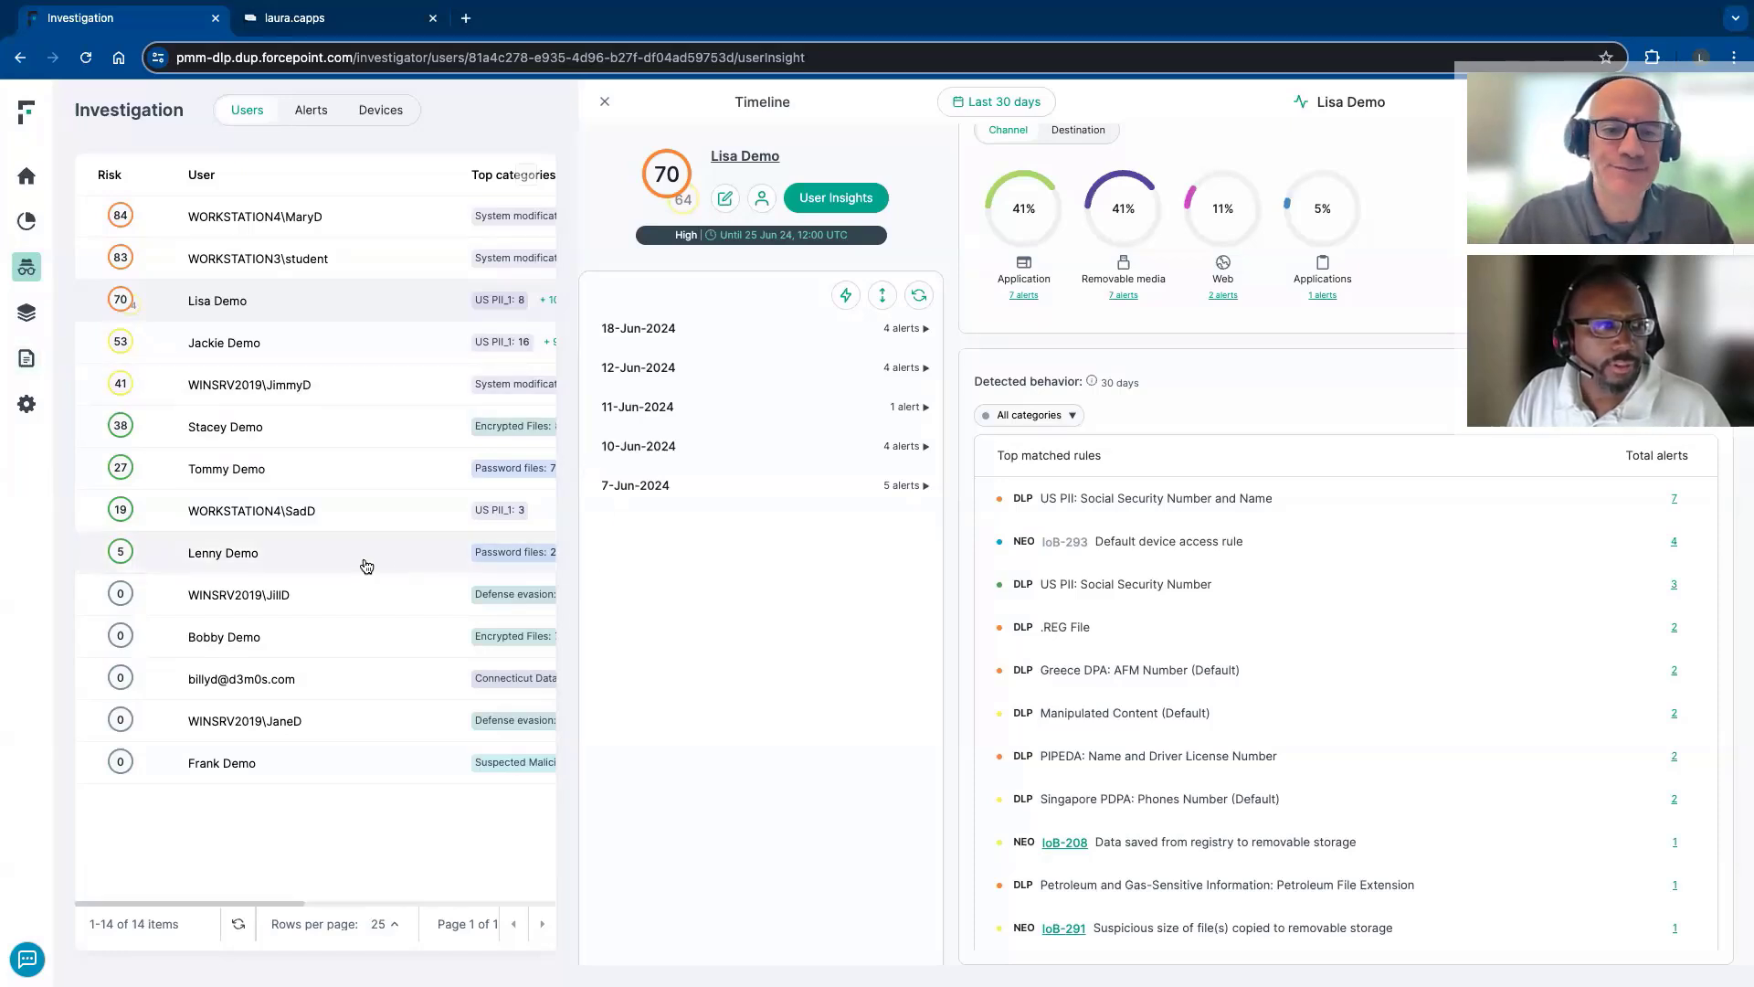
Go to the data protection policies and open the catalogue of predefined policies for adding one
click(24, 361)
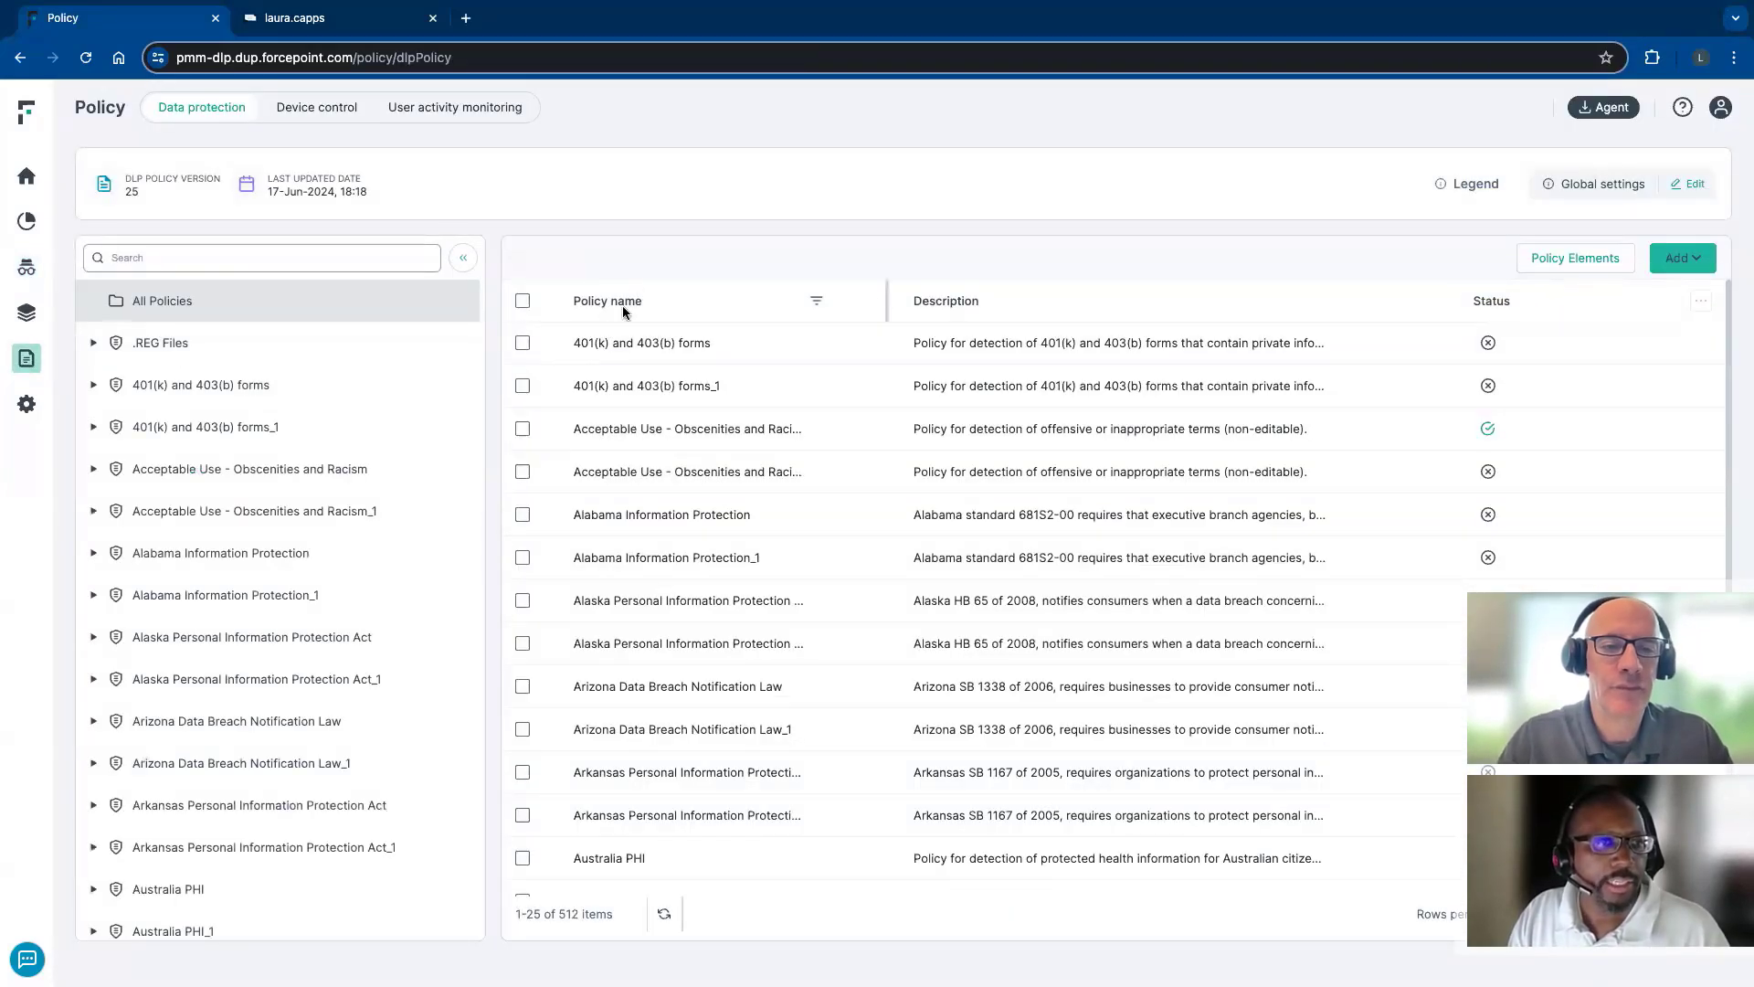
click(1686, 260)
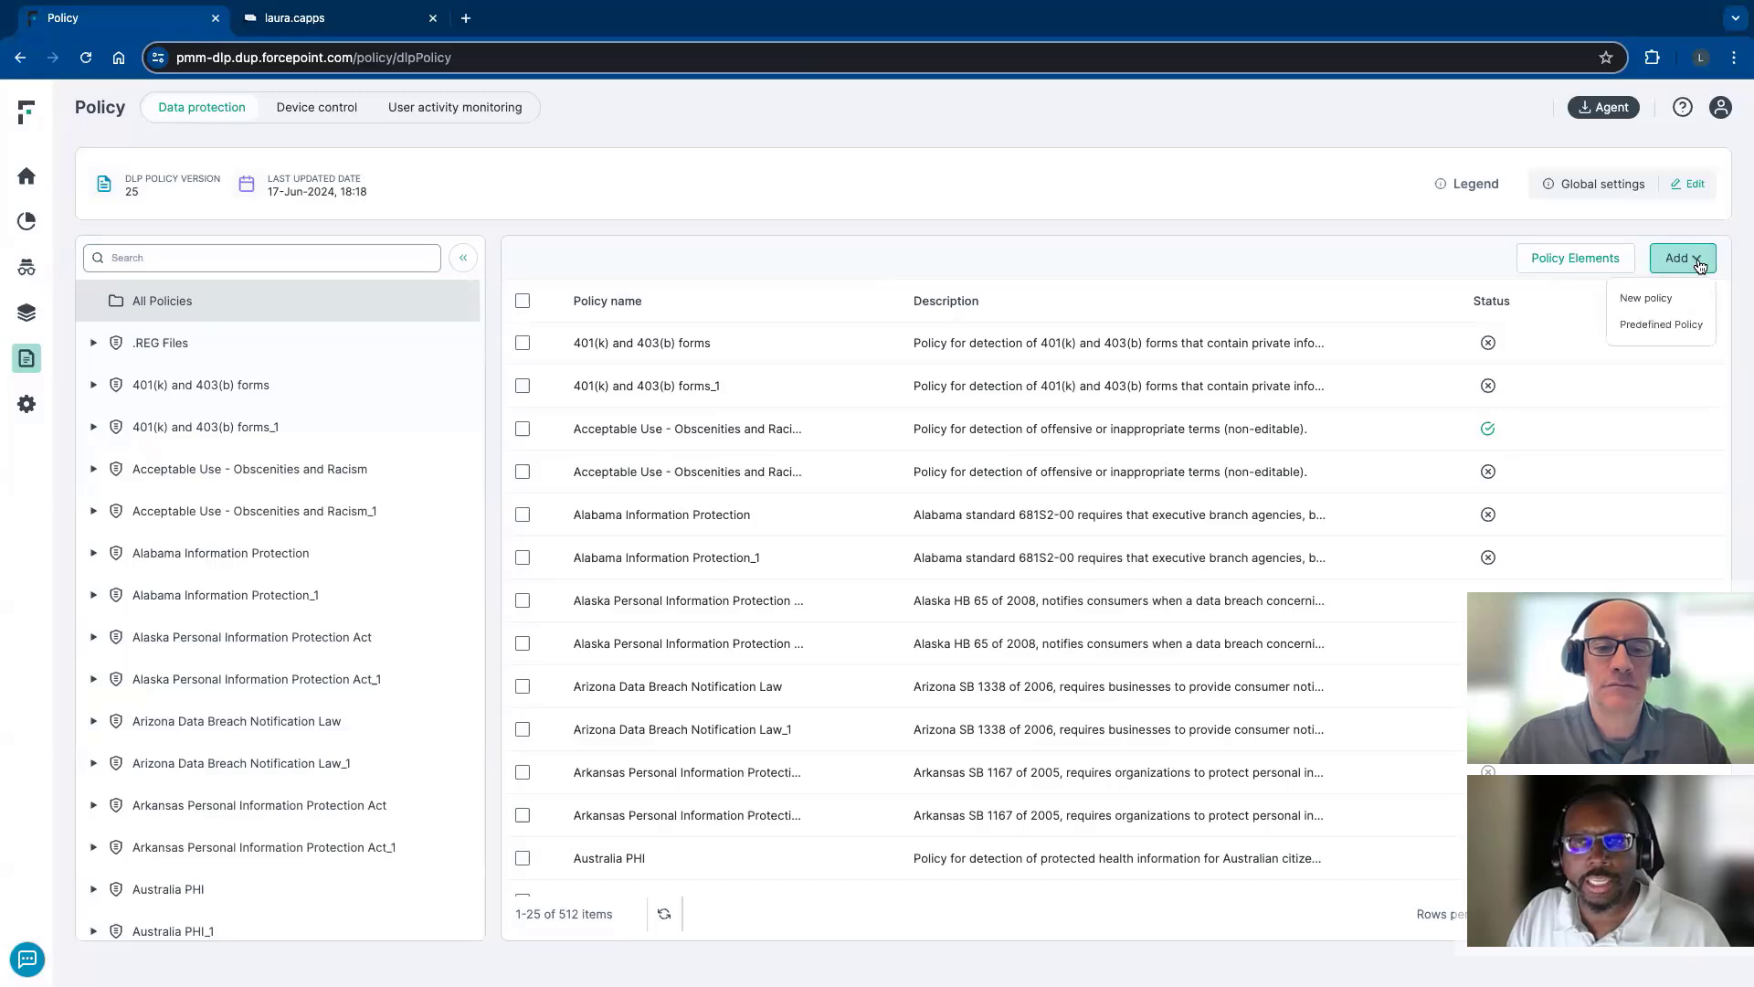
click(1663, 326)
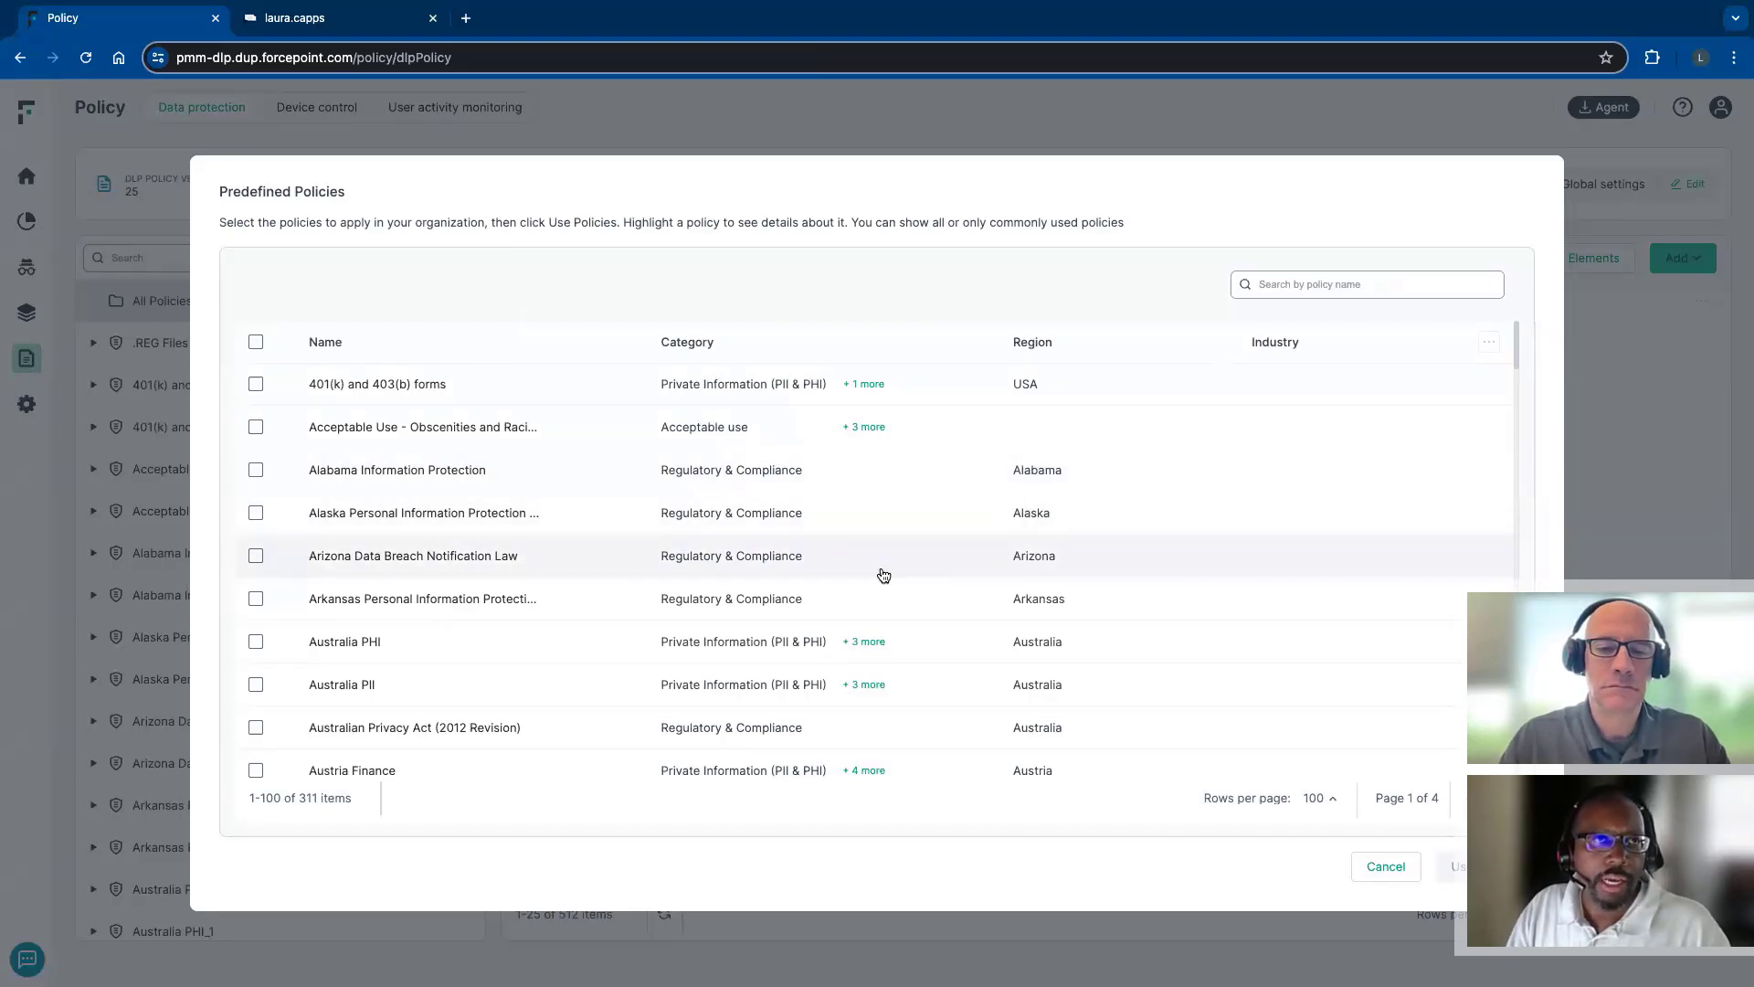
Look through the catalogue of predefined policies and close it without adding any
scroll(631, 535, down, 10)
scroll(628, 534, down, 5)
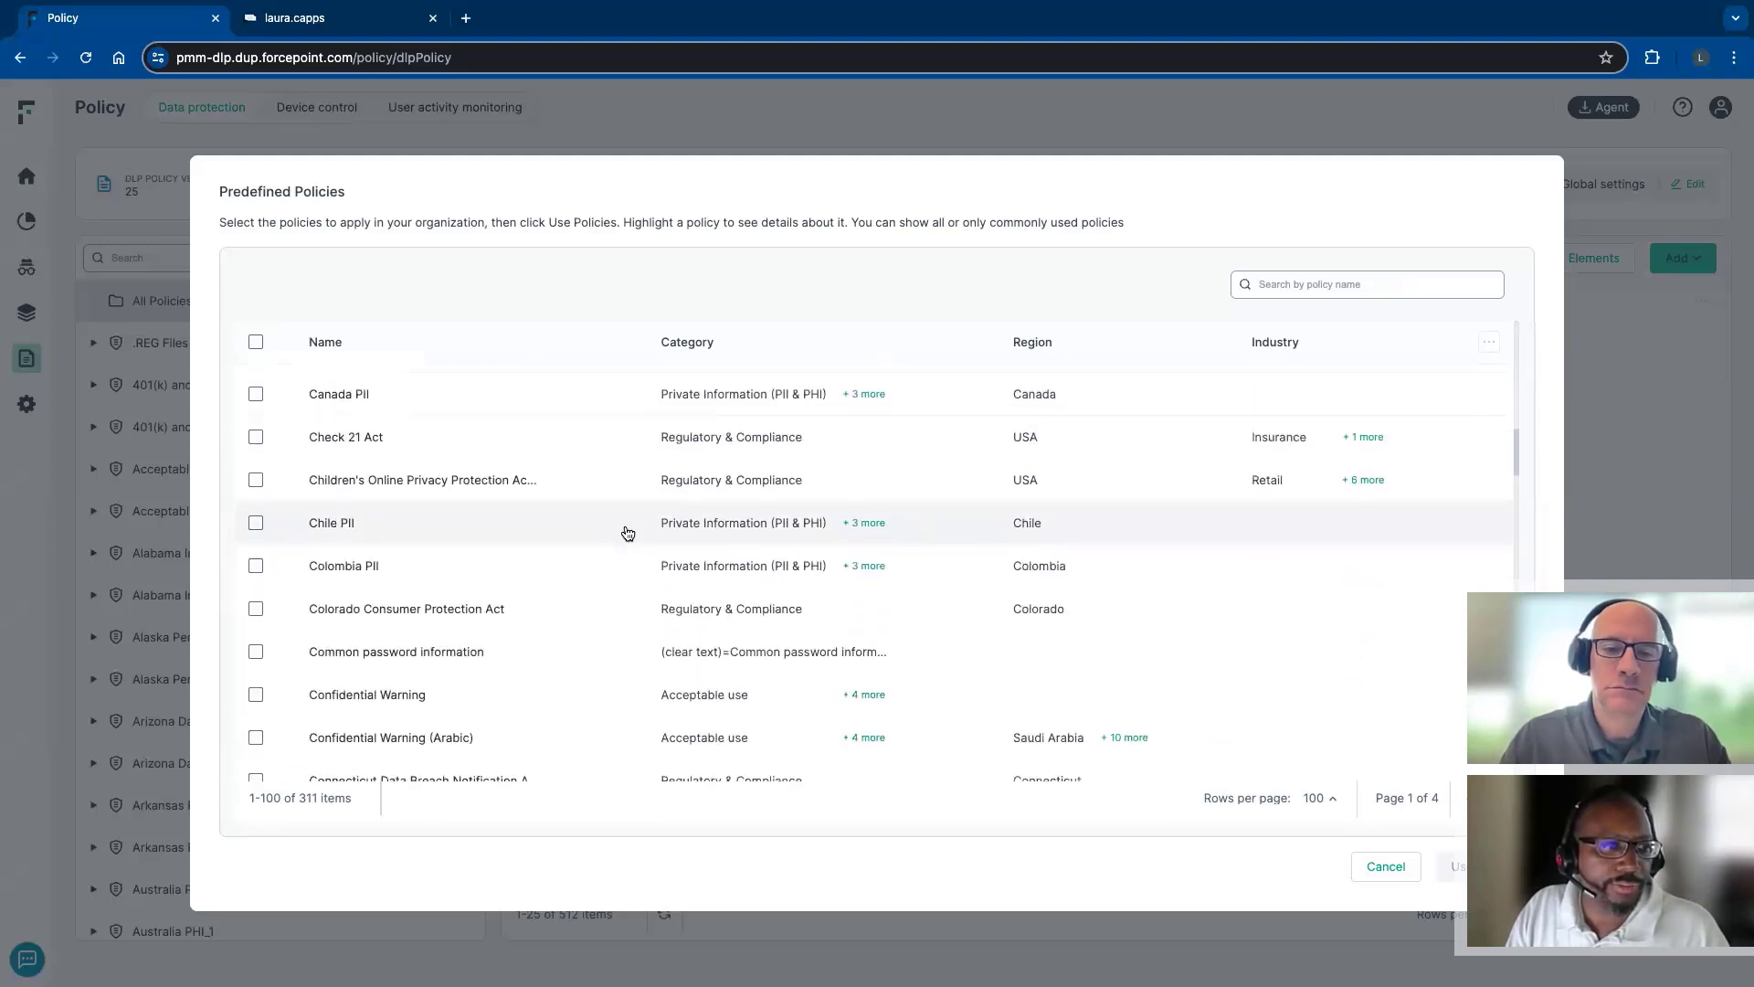
scroll(628, 534, down, 5)
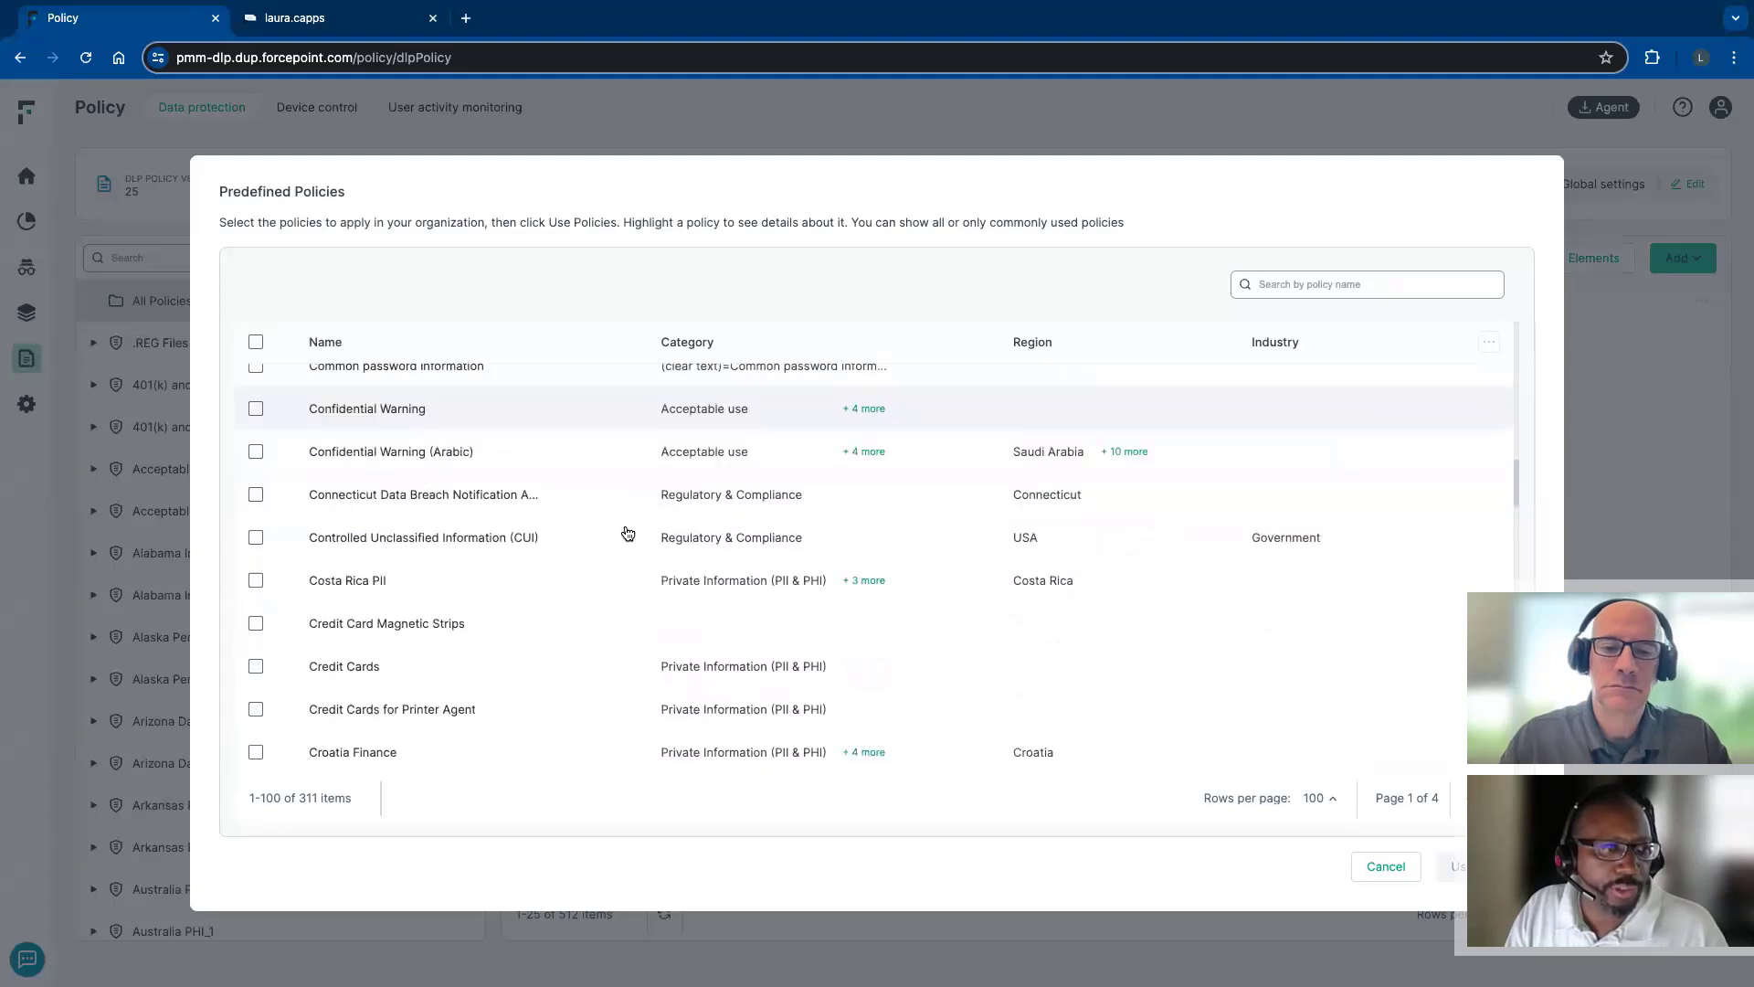
scroll(685, 522, down, 2)
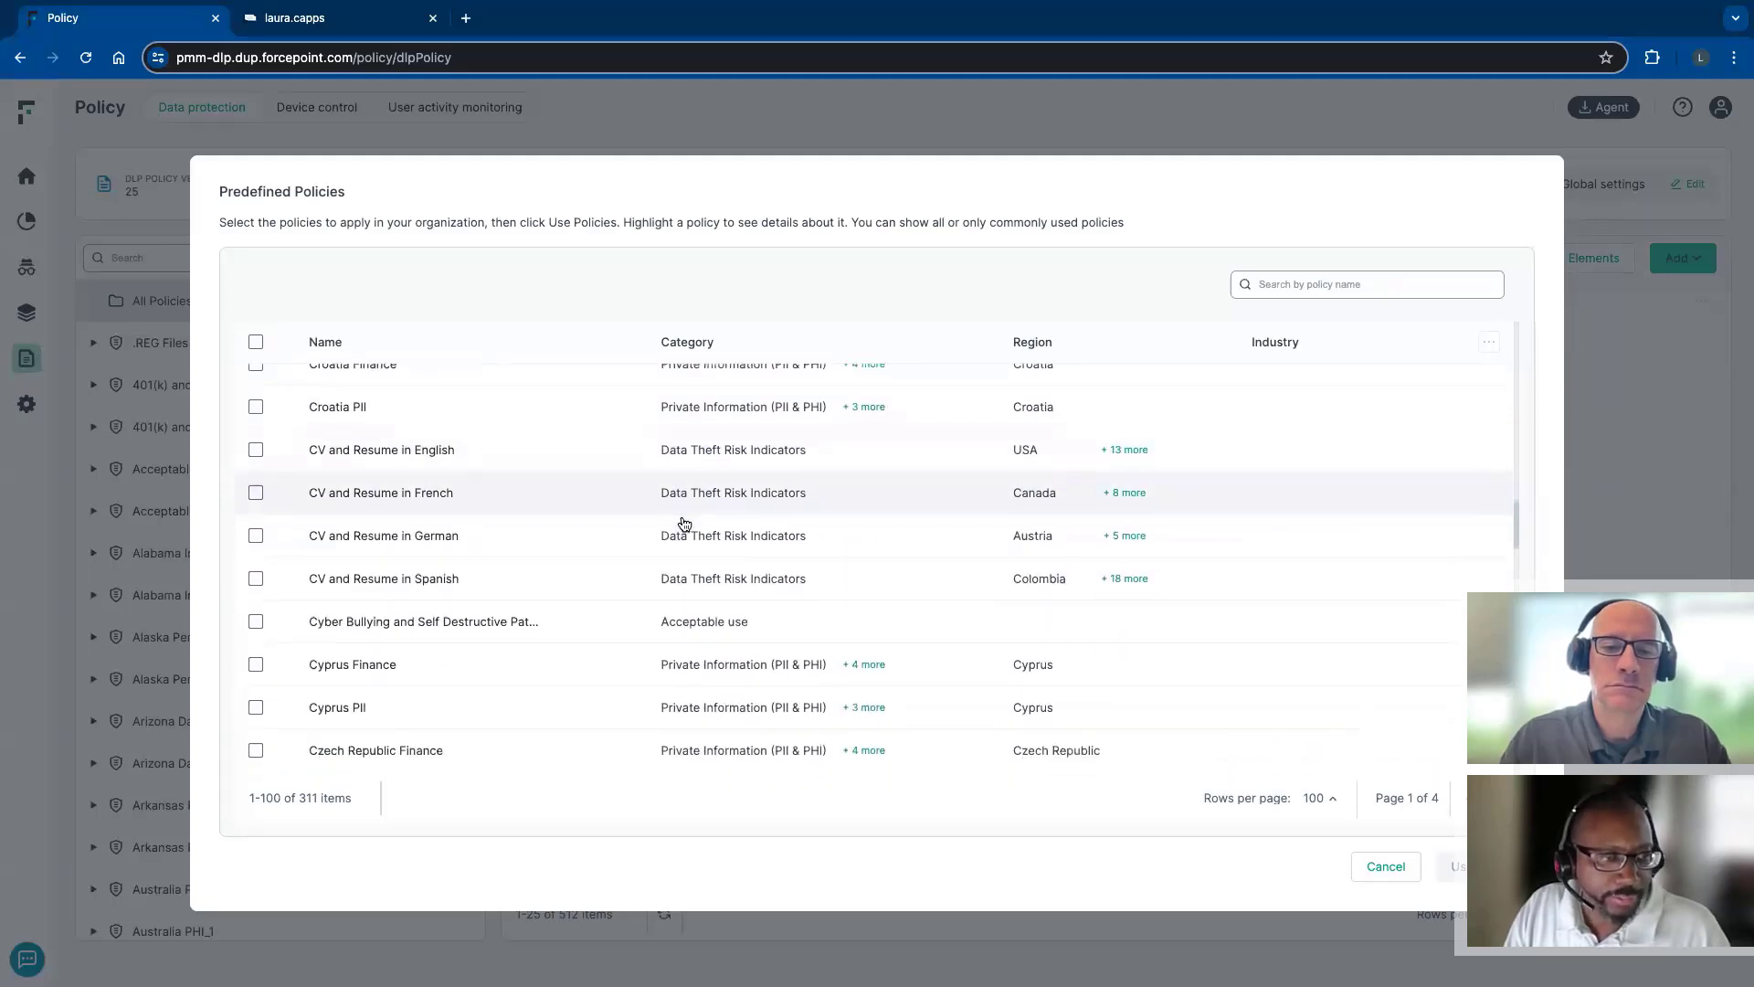
click(1376, 874)
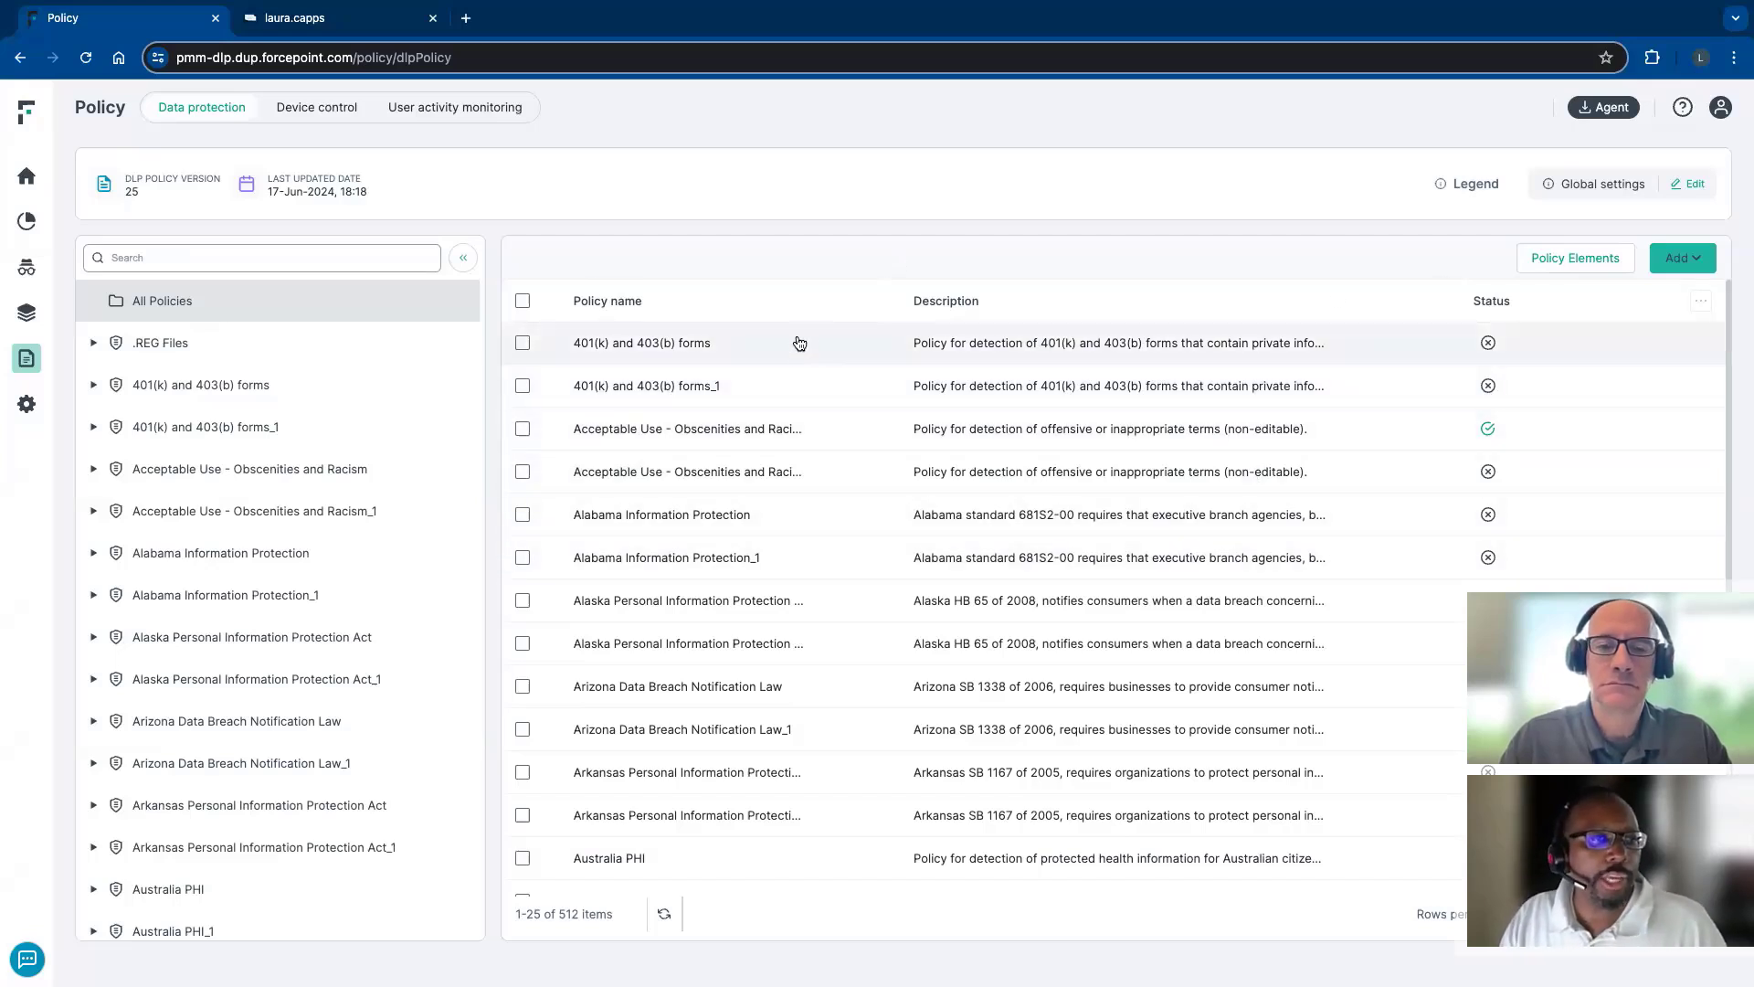
Filter the policies by the name "us phi" and open the US PHI policy's details
click(815, 302)
text(us ph)
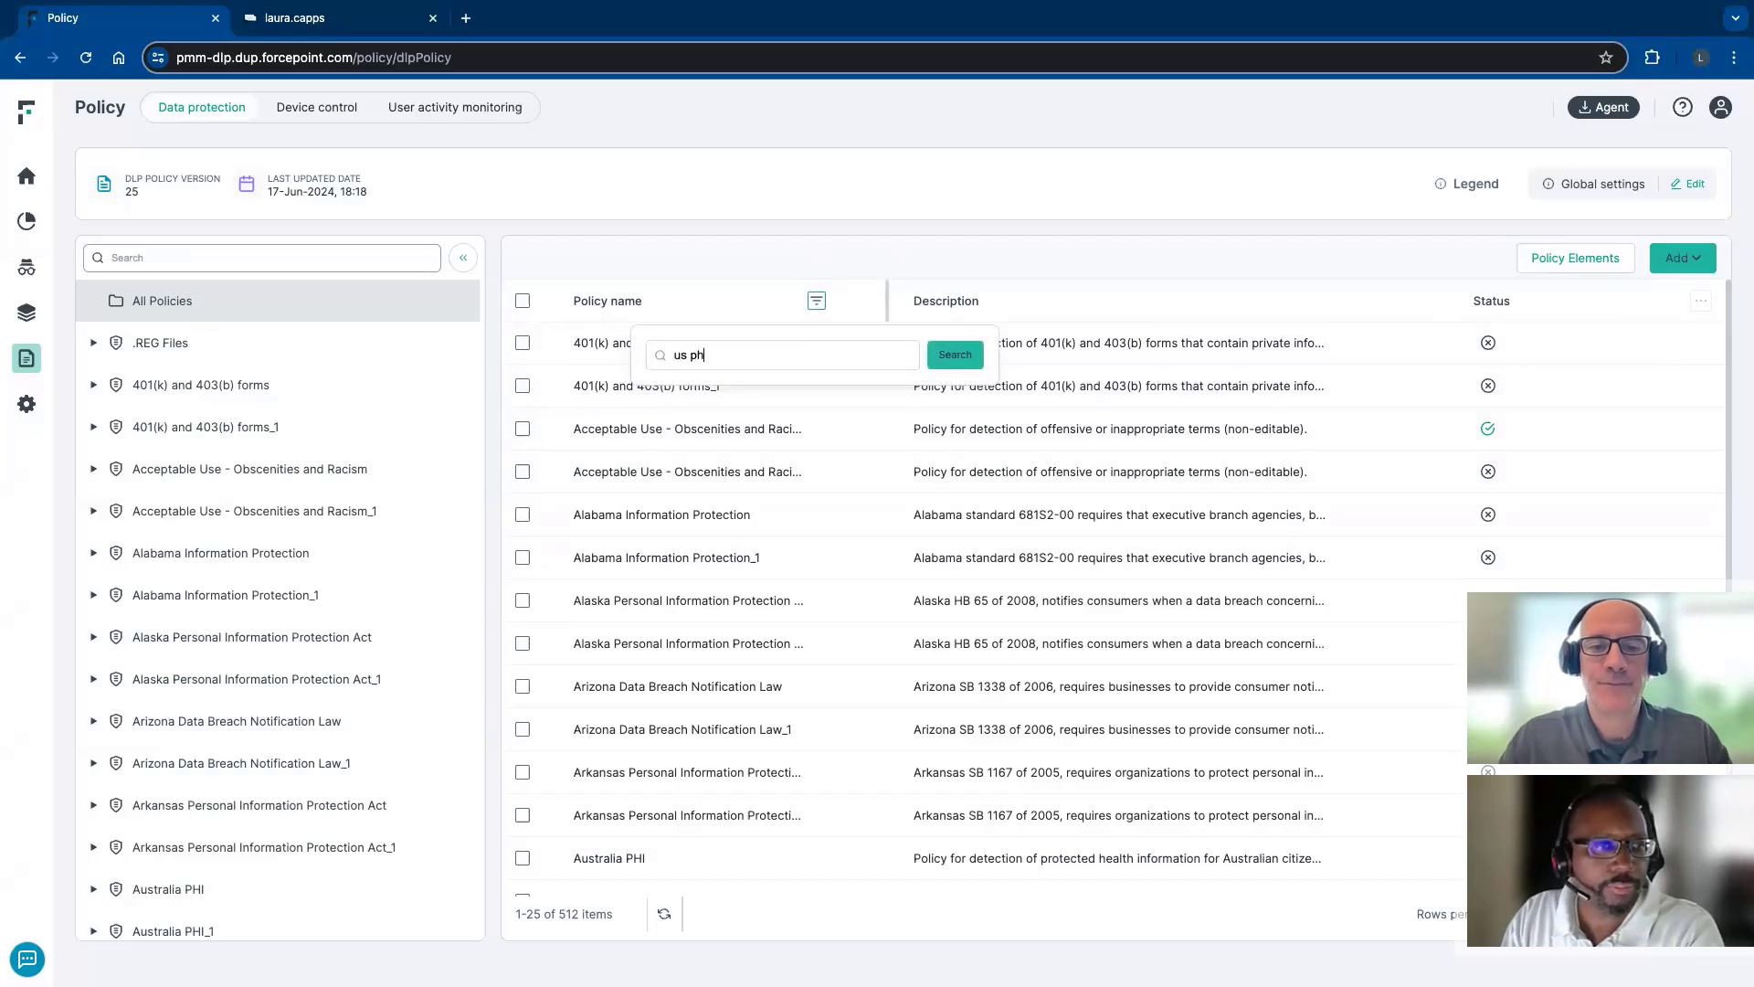
text(i)
key(Return)
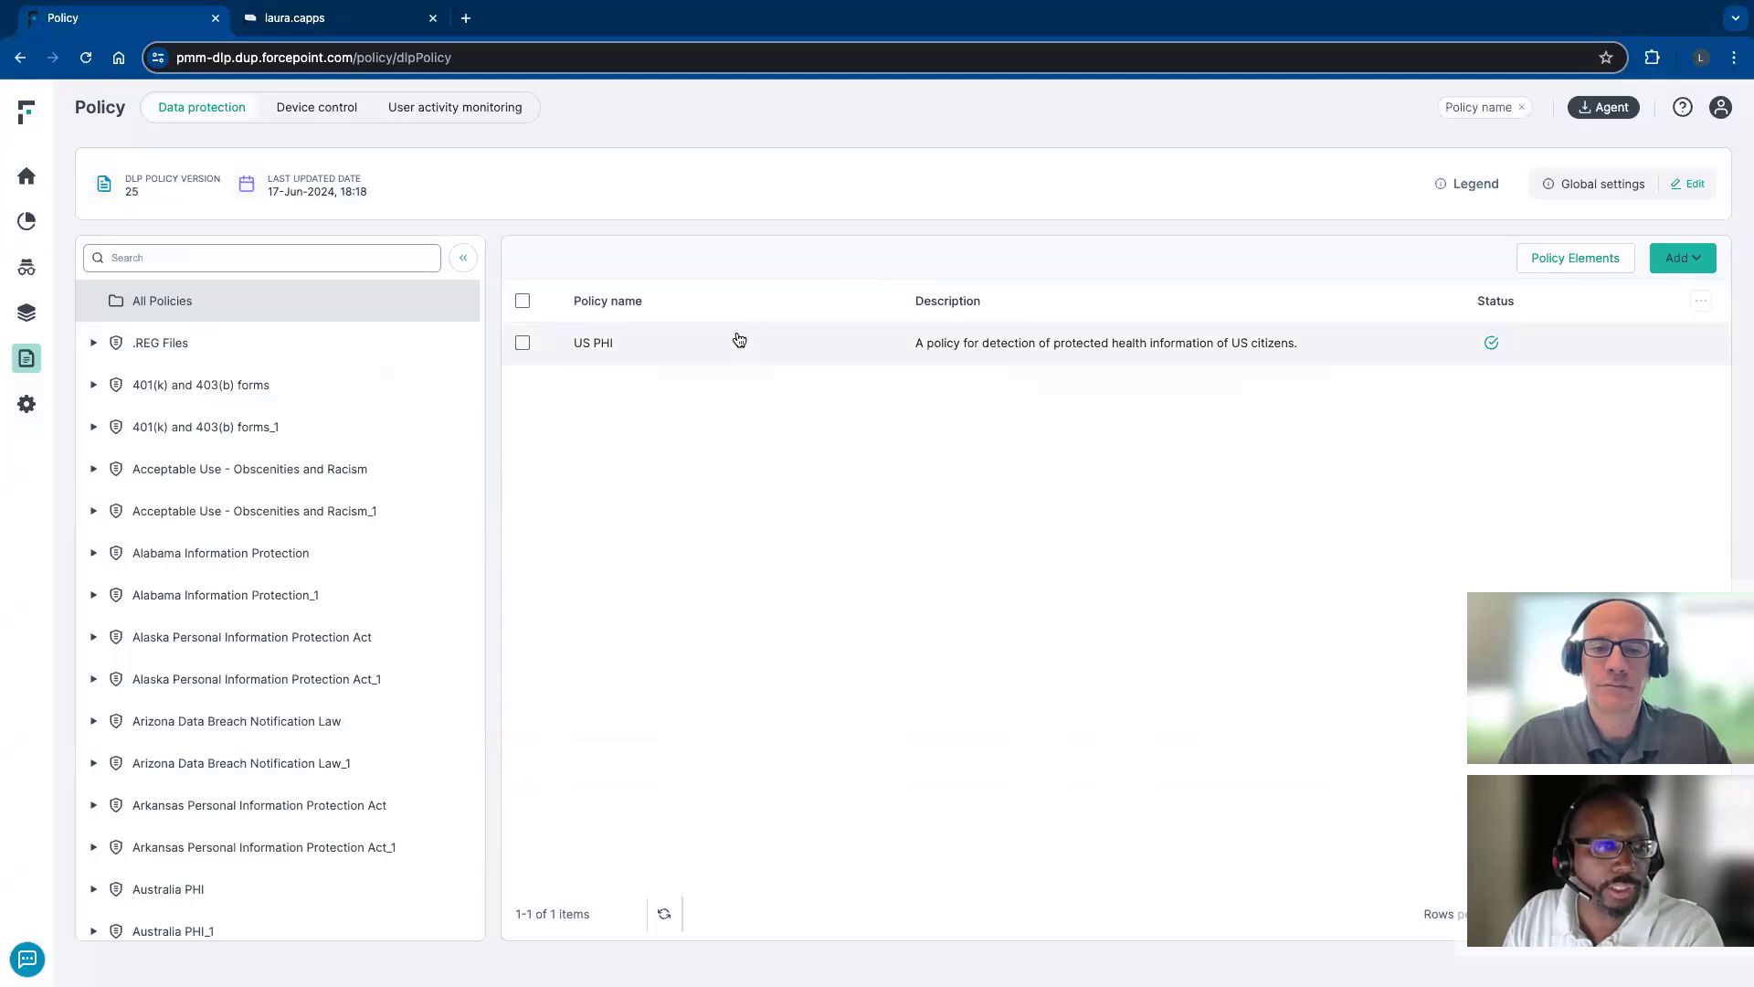
click(736, 346)
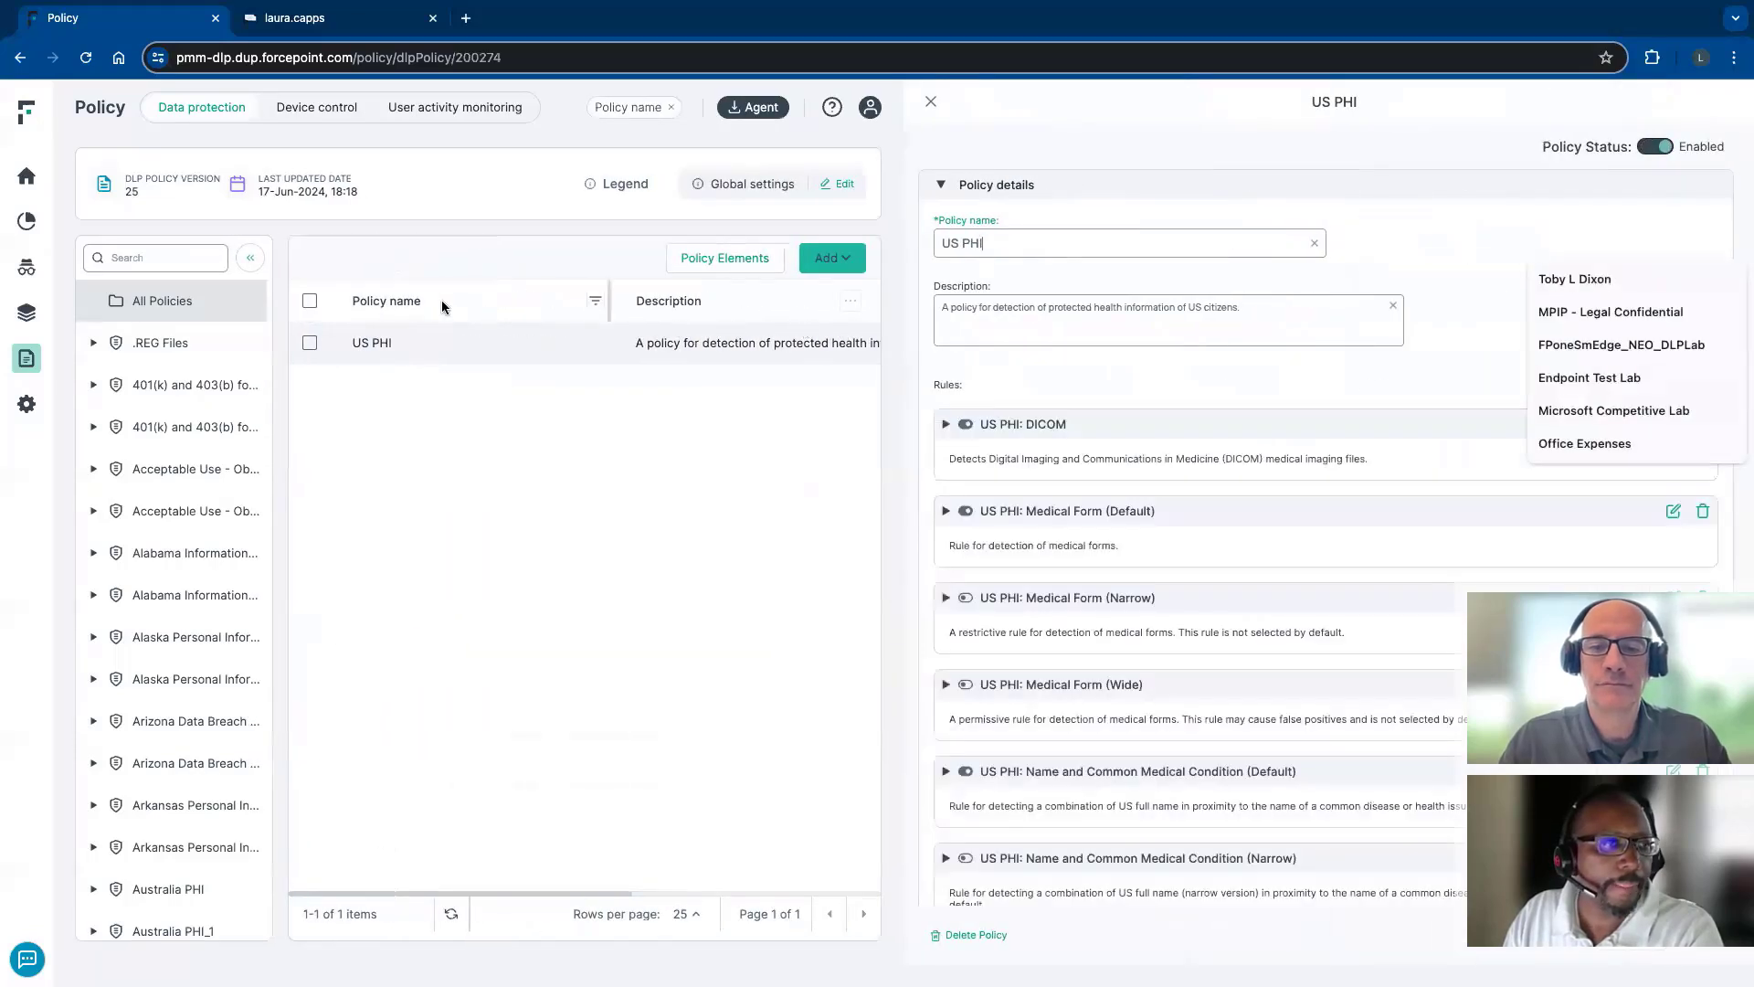
Filter the policies by the name "us pii" and open the US PII_1 policy's details
click(595, 300)
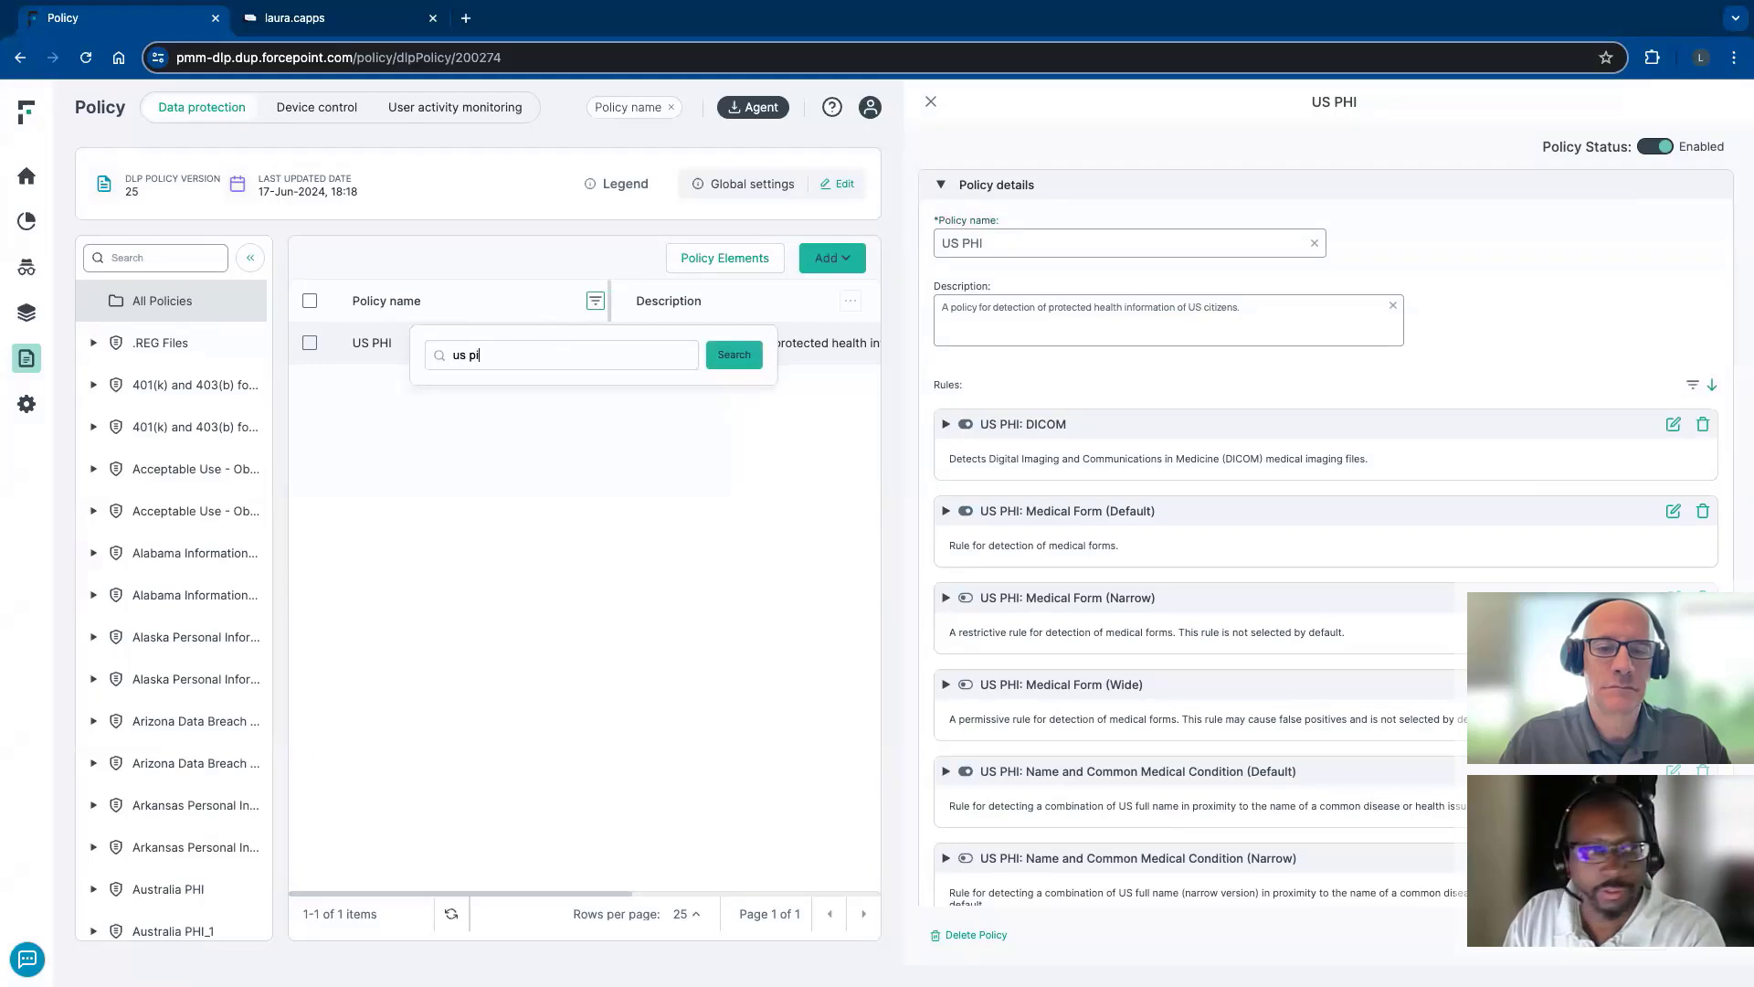
text(ii)
click(733, 355)
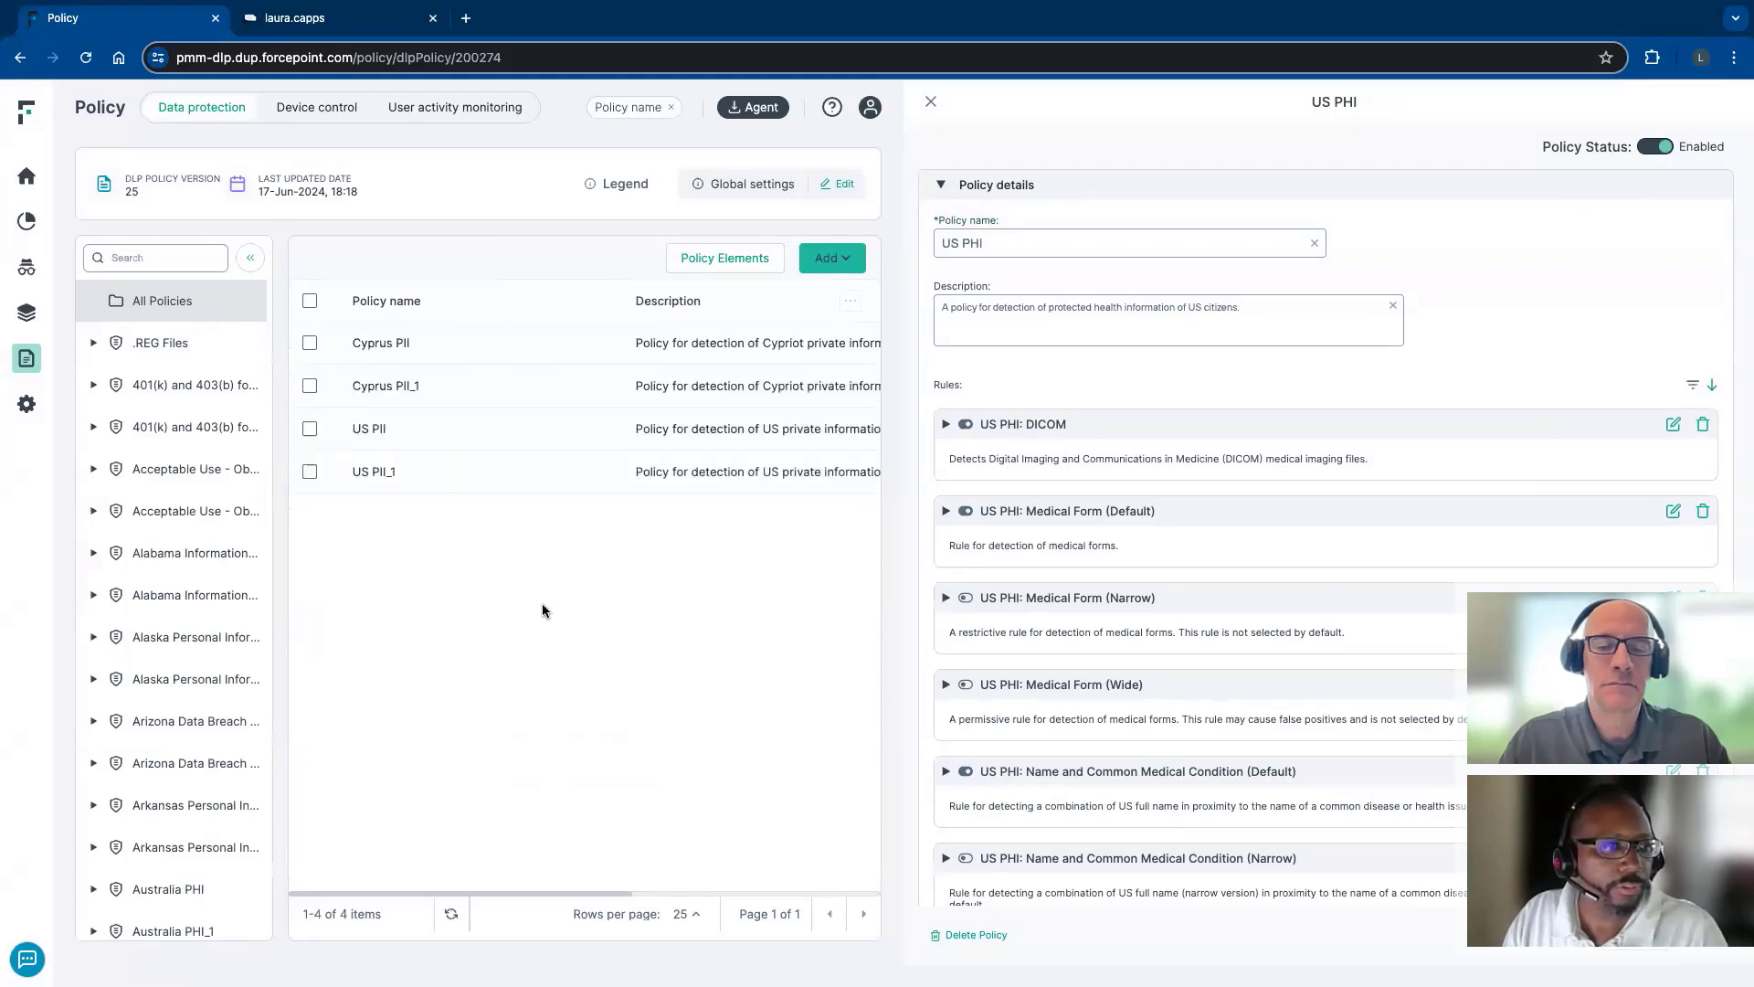
click(427, 470)
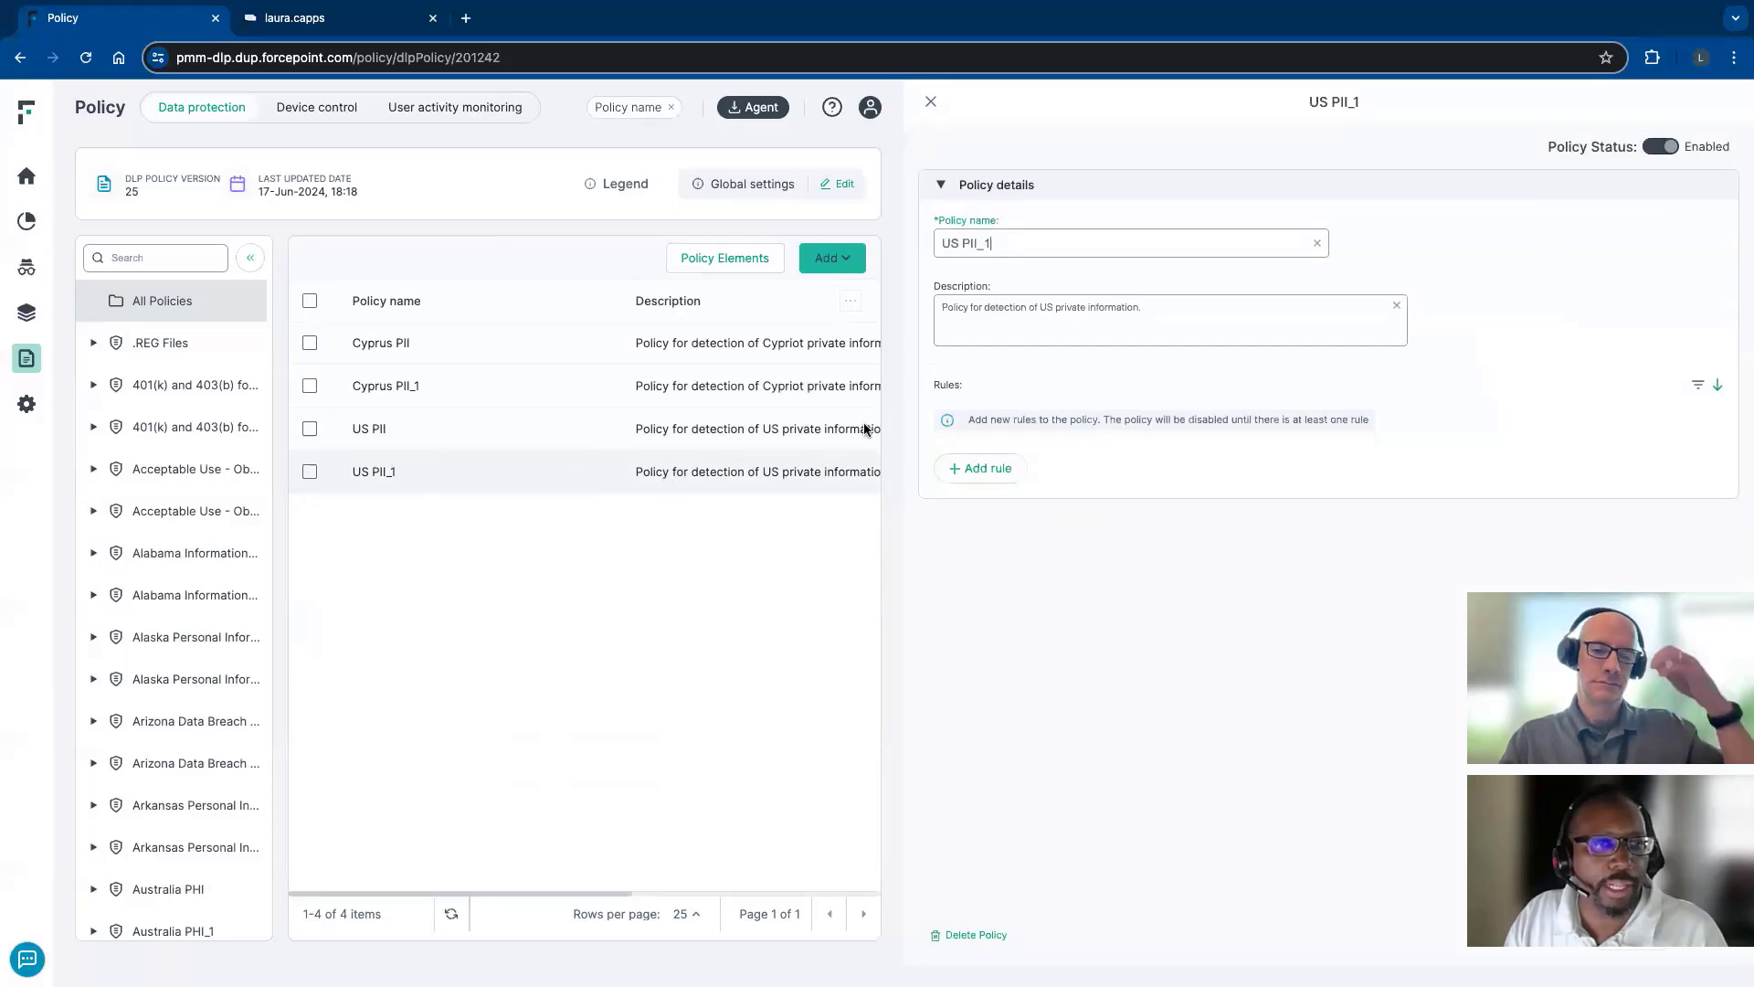
Open the policy's US PII: Social Security Number and Name rule for editing and expand its rule details
scroll(1255, 498, down, 20)
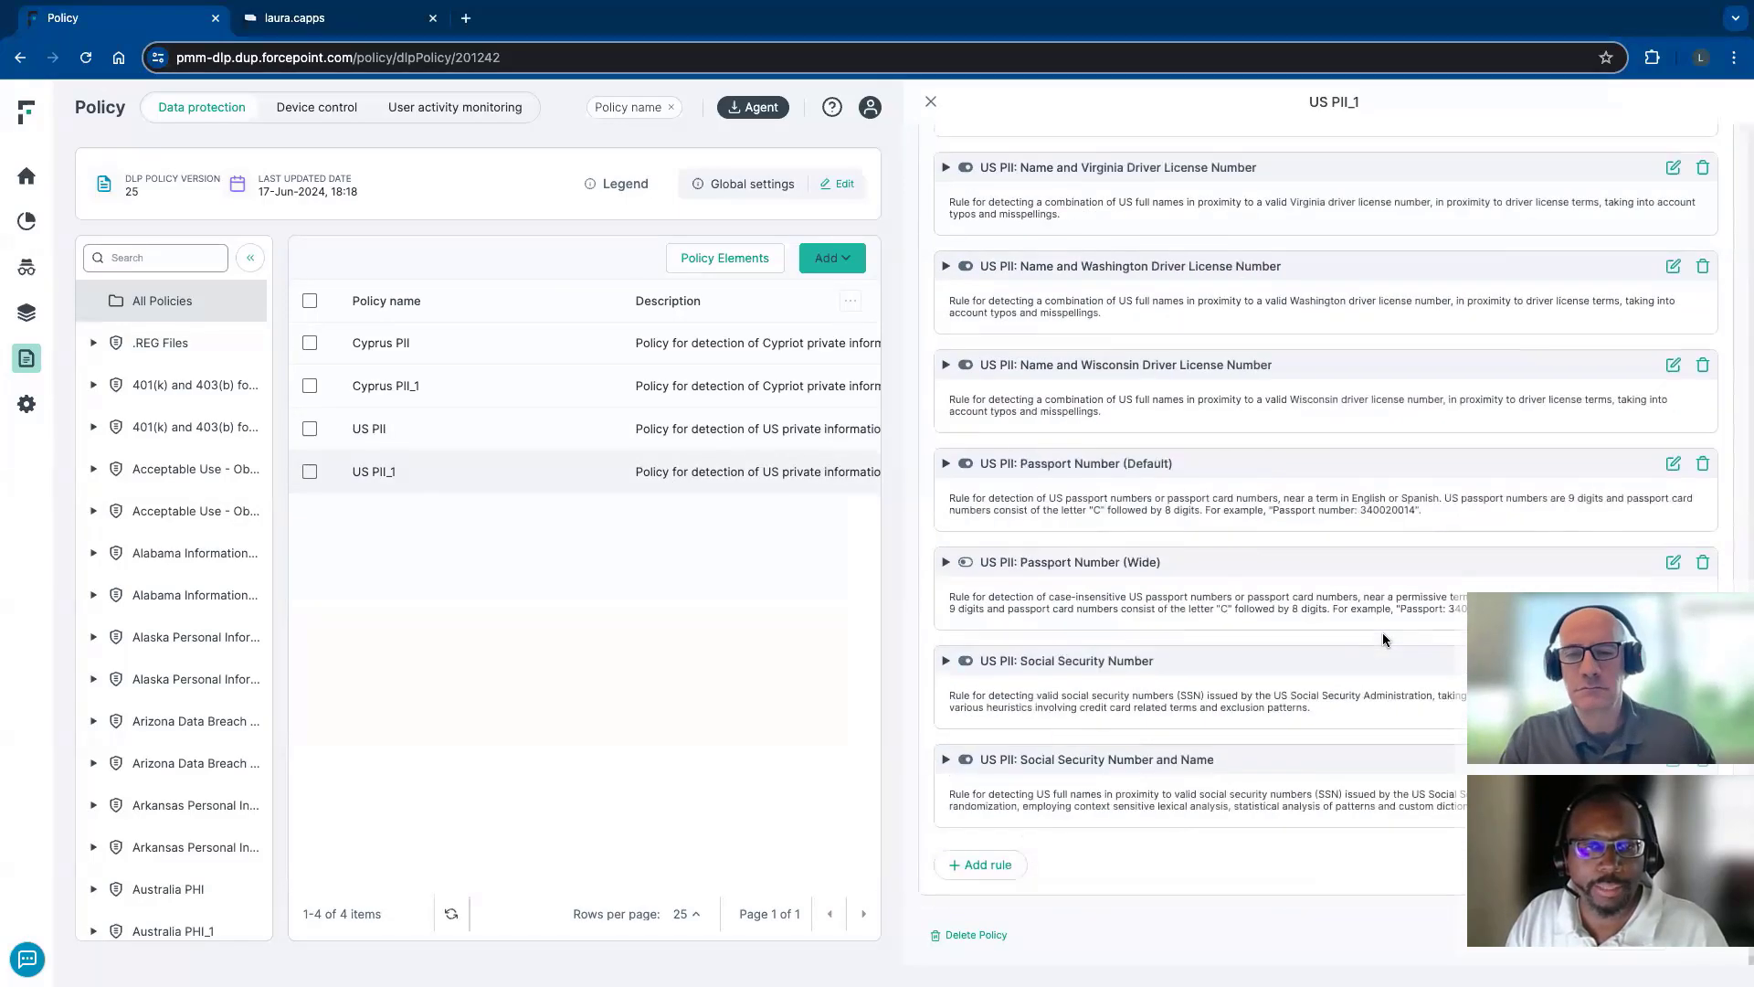
click(1674, 761)
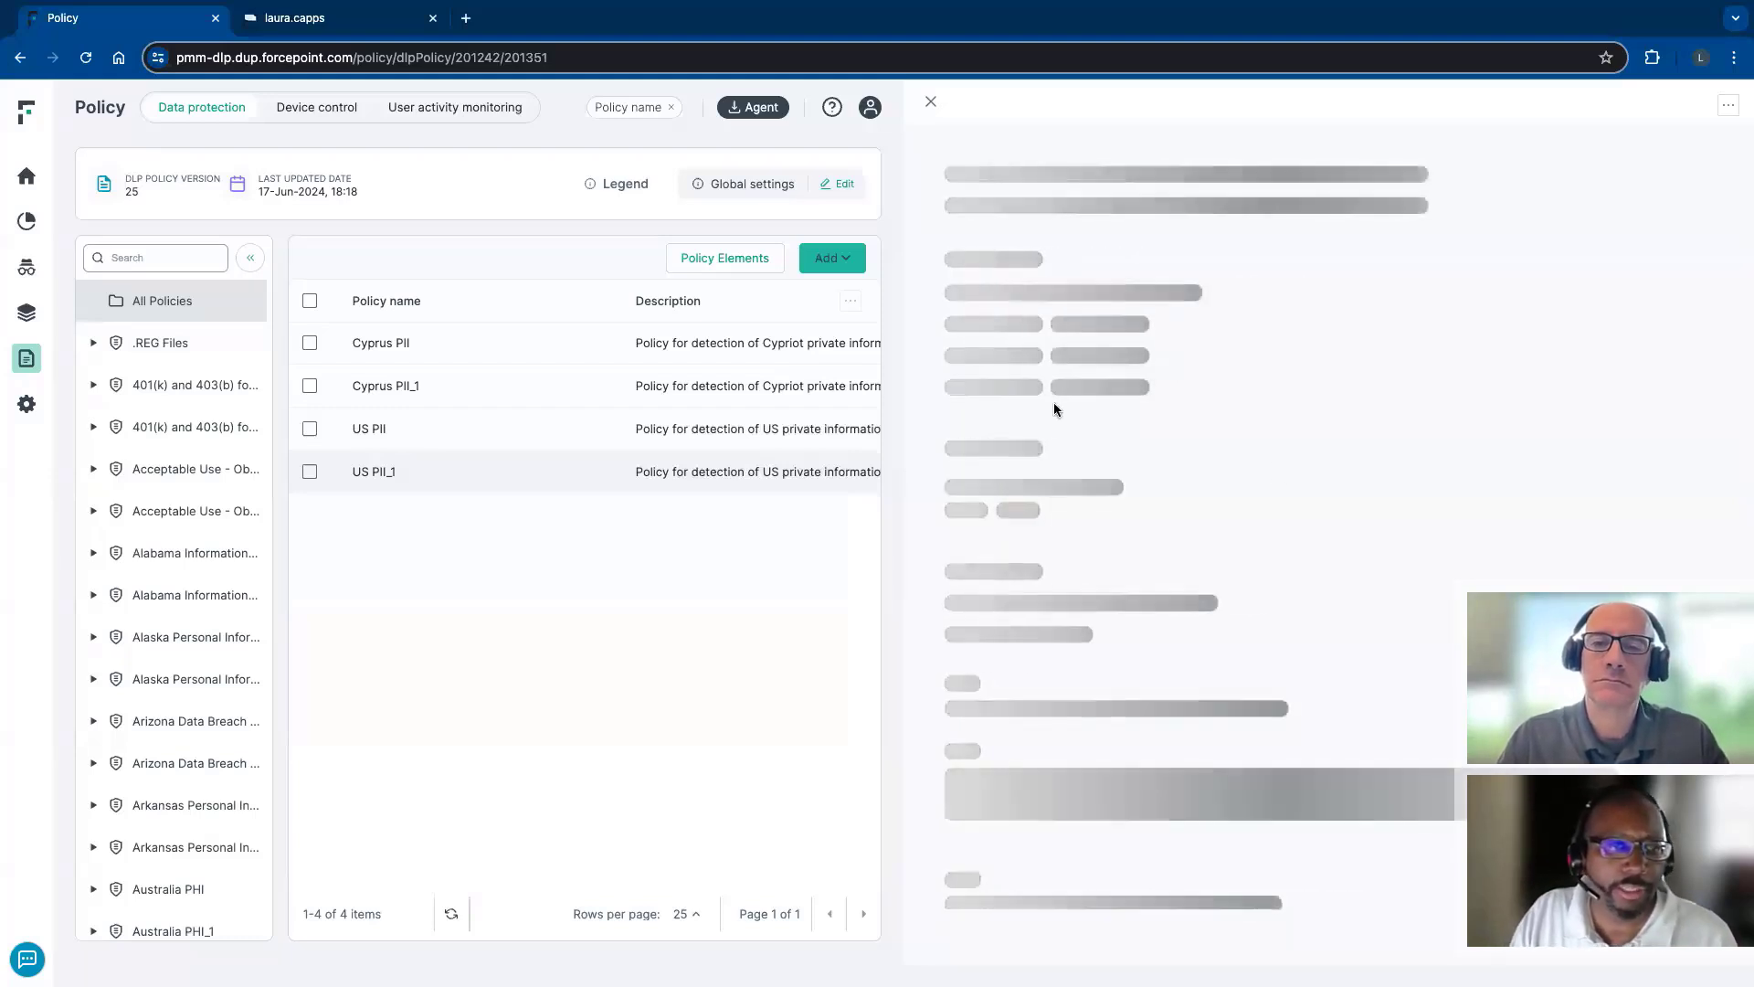
click(1190, 289)
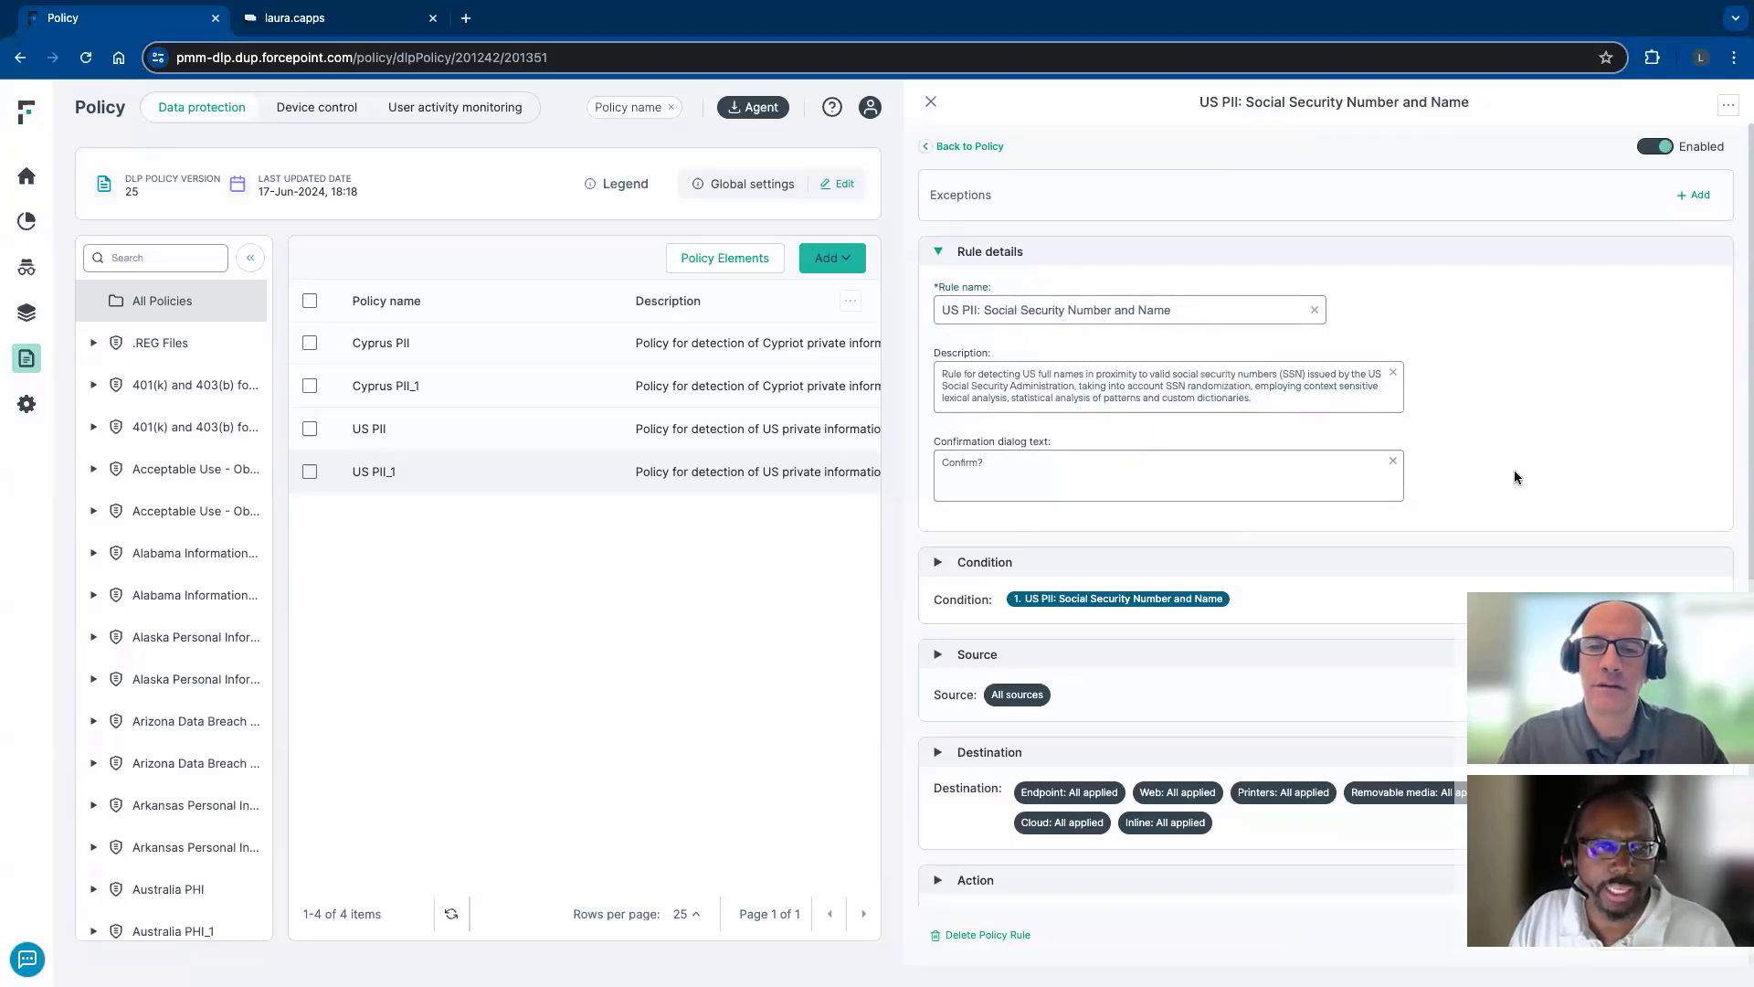
scroll(1515, 469, down, 2)
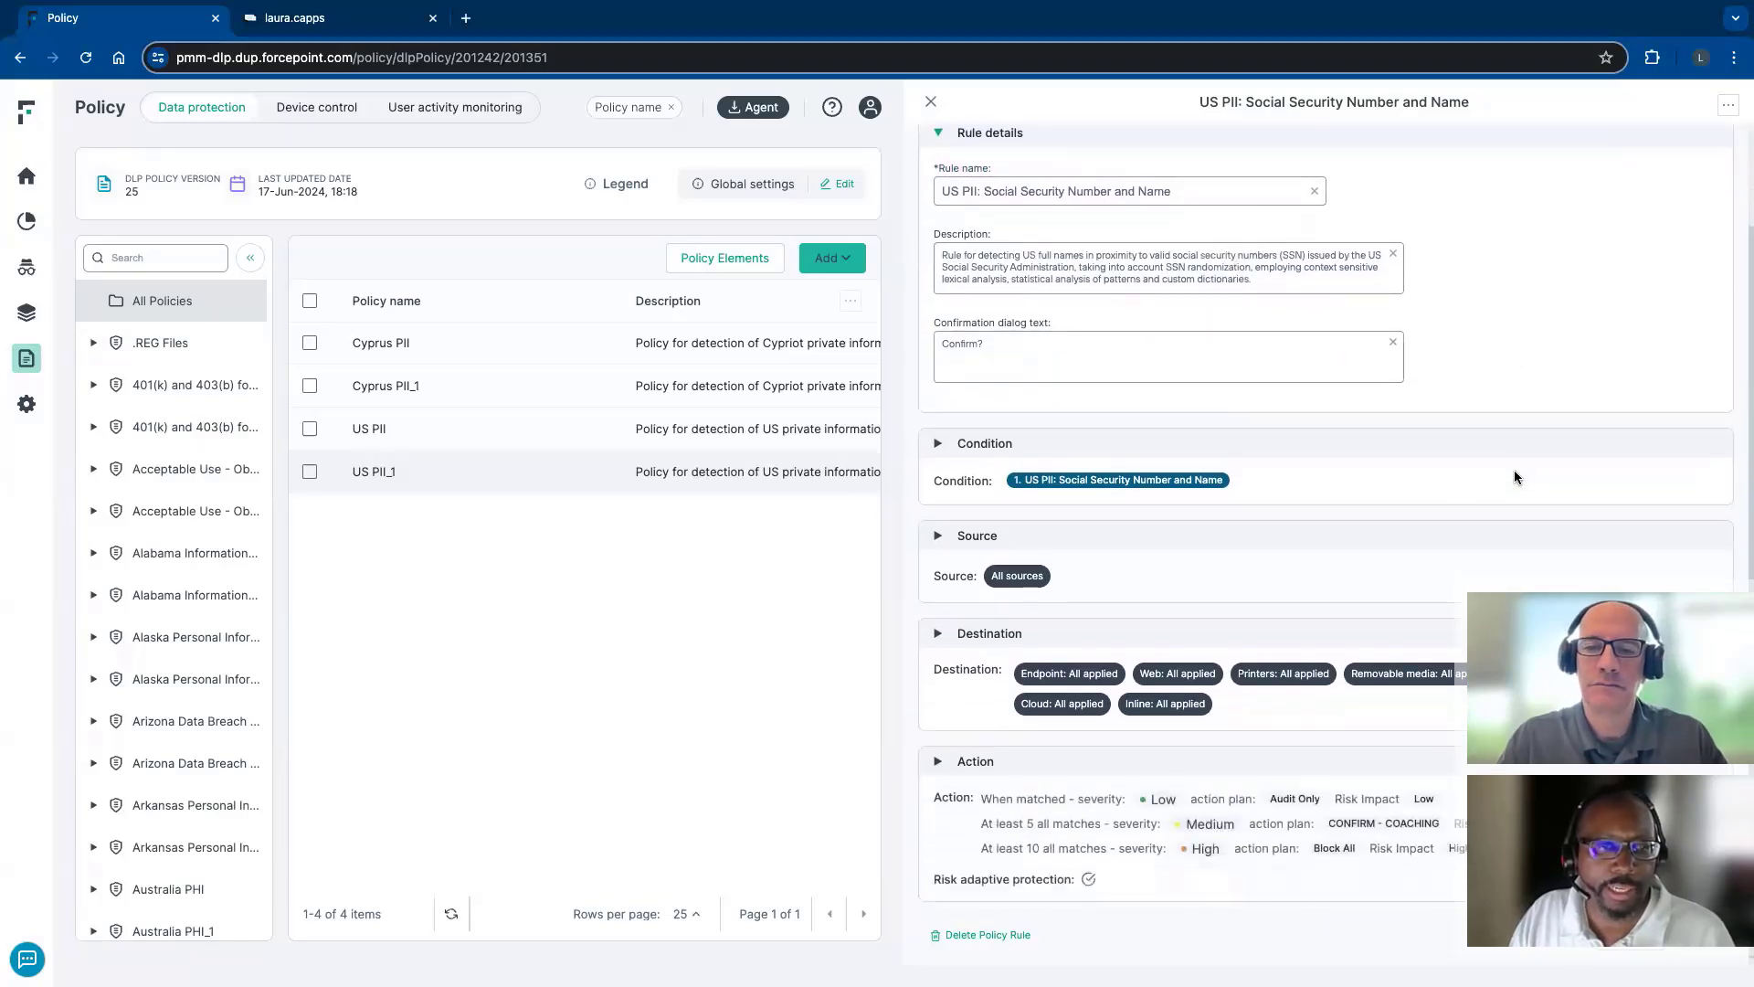
Expand the rule's condition and look through the classifiers available for adding
click(939, 438)
scroll(1110, 452, down, 2)
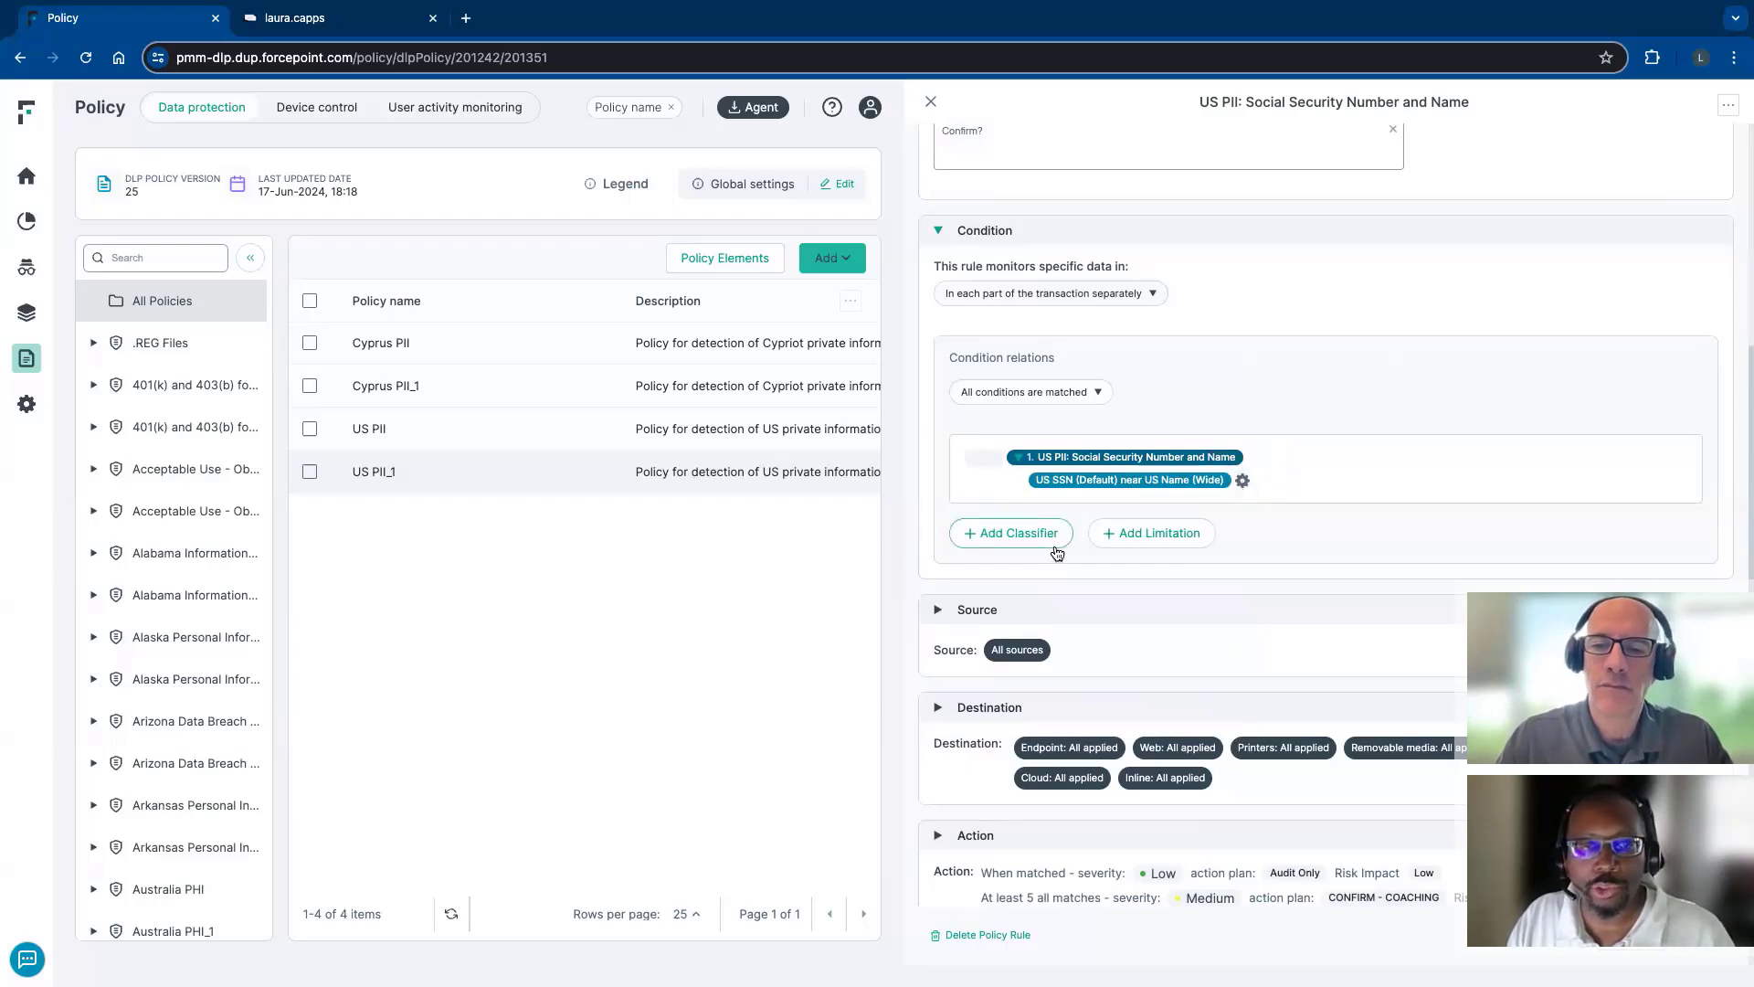
click(1031, 535)
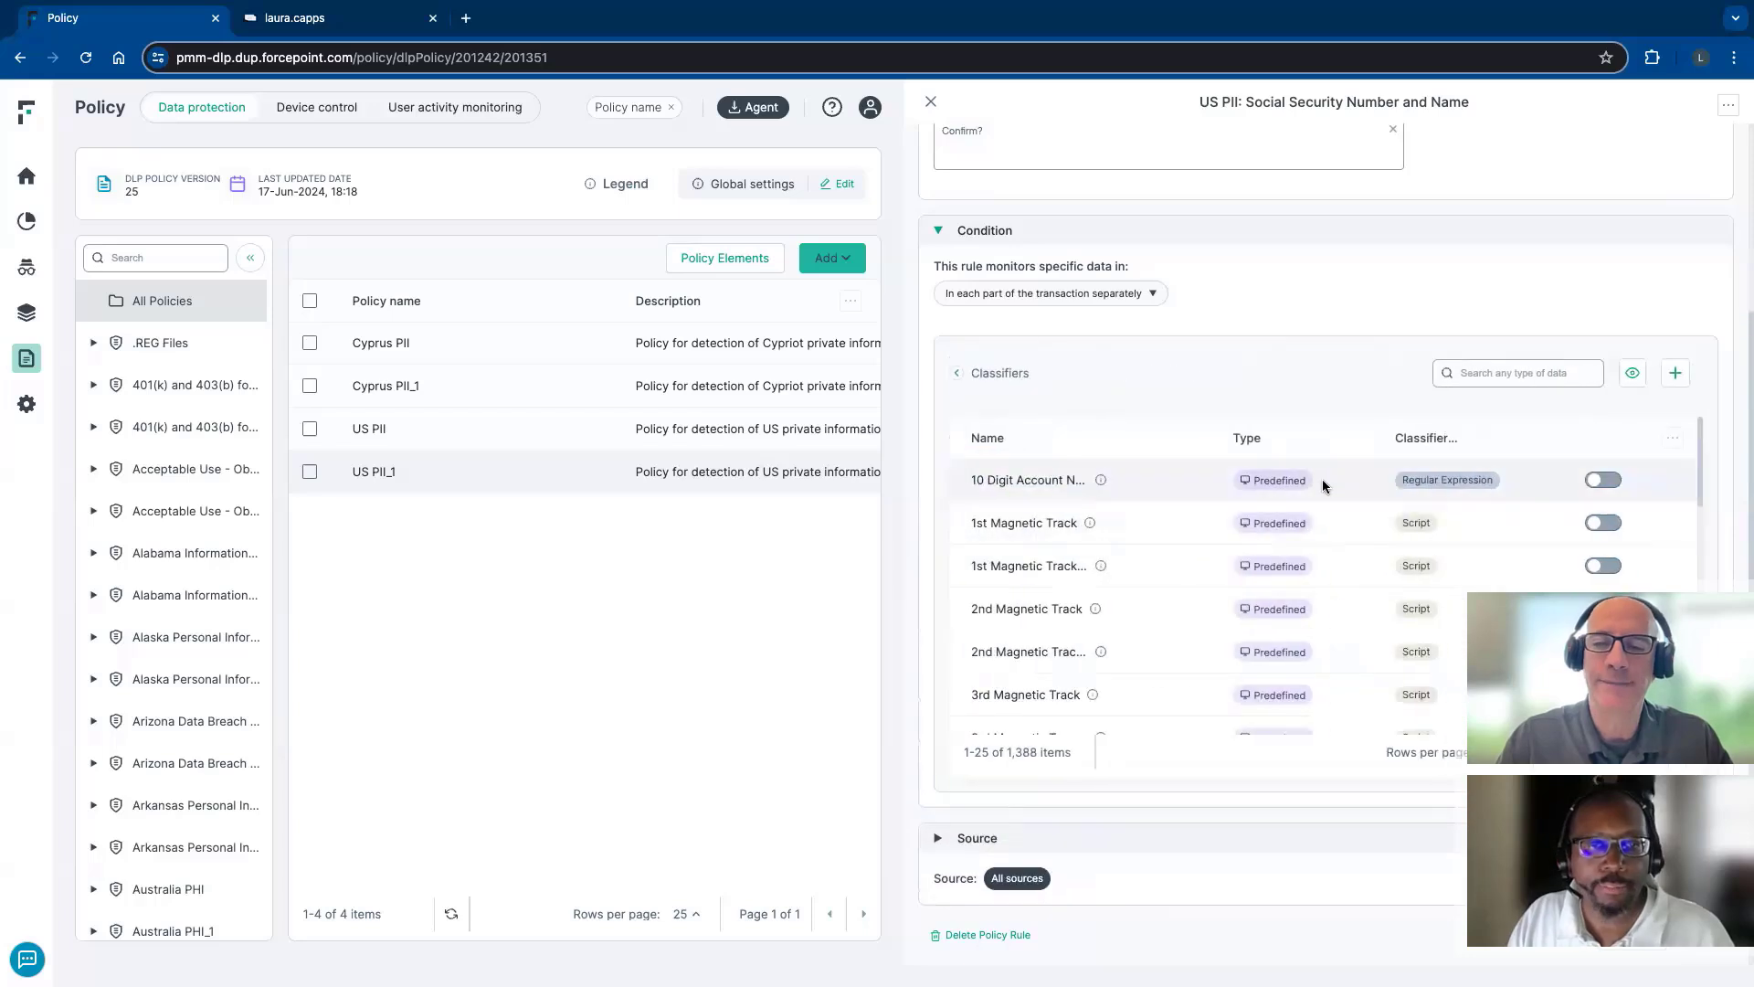
scroll(1305, 606, down, 3)
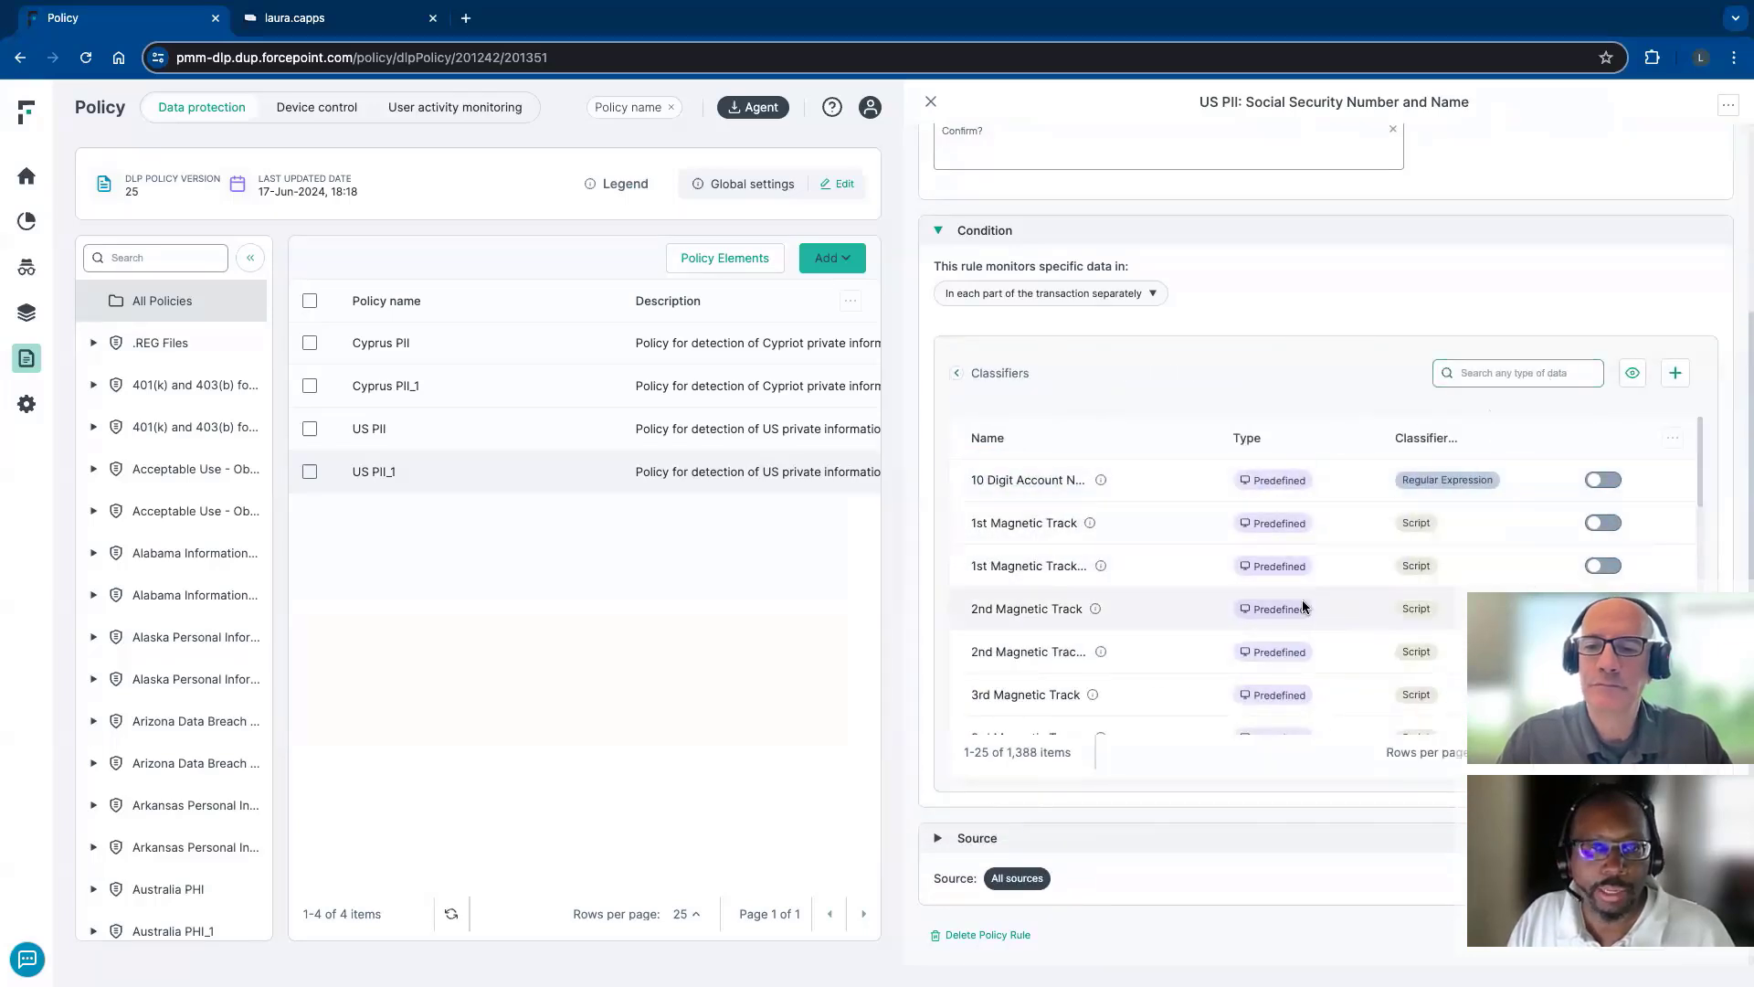
scroll(1305, 606, down, 1)
scroll(1296, 607, up, 4)
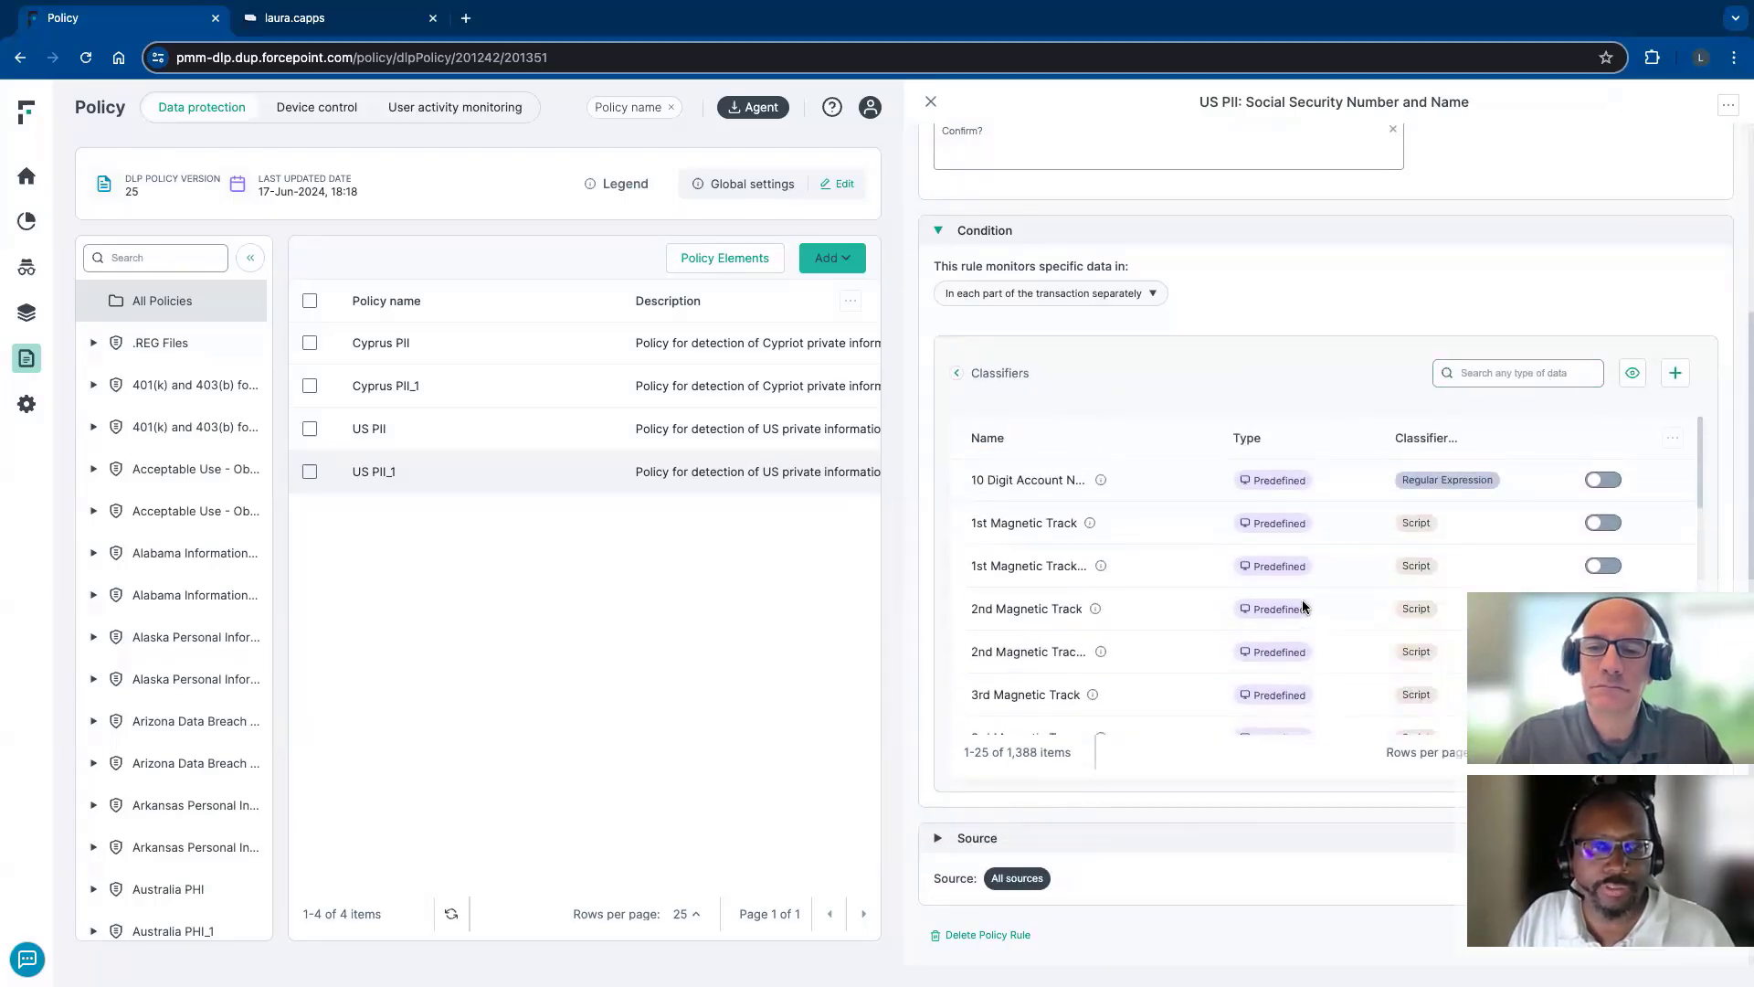
Look at the new File labeling classifier form, cancel it and return to the rule's condition relations
click(1543, 369)
click(1675, 373)
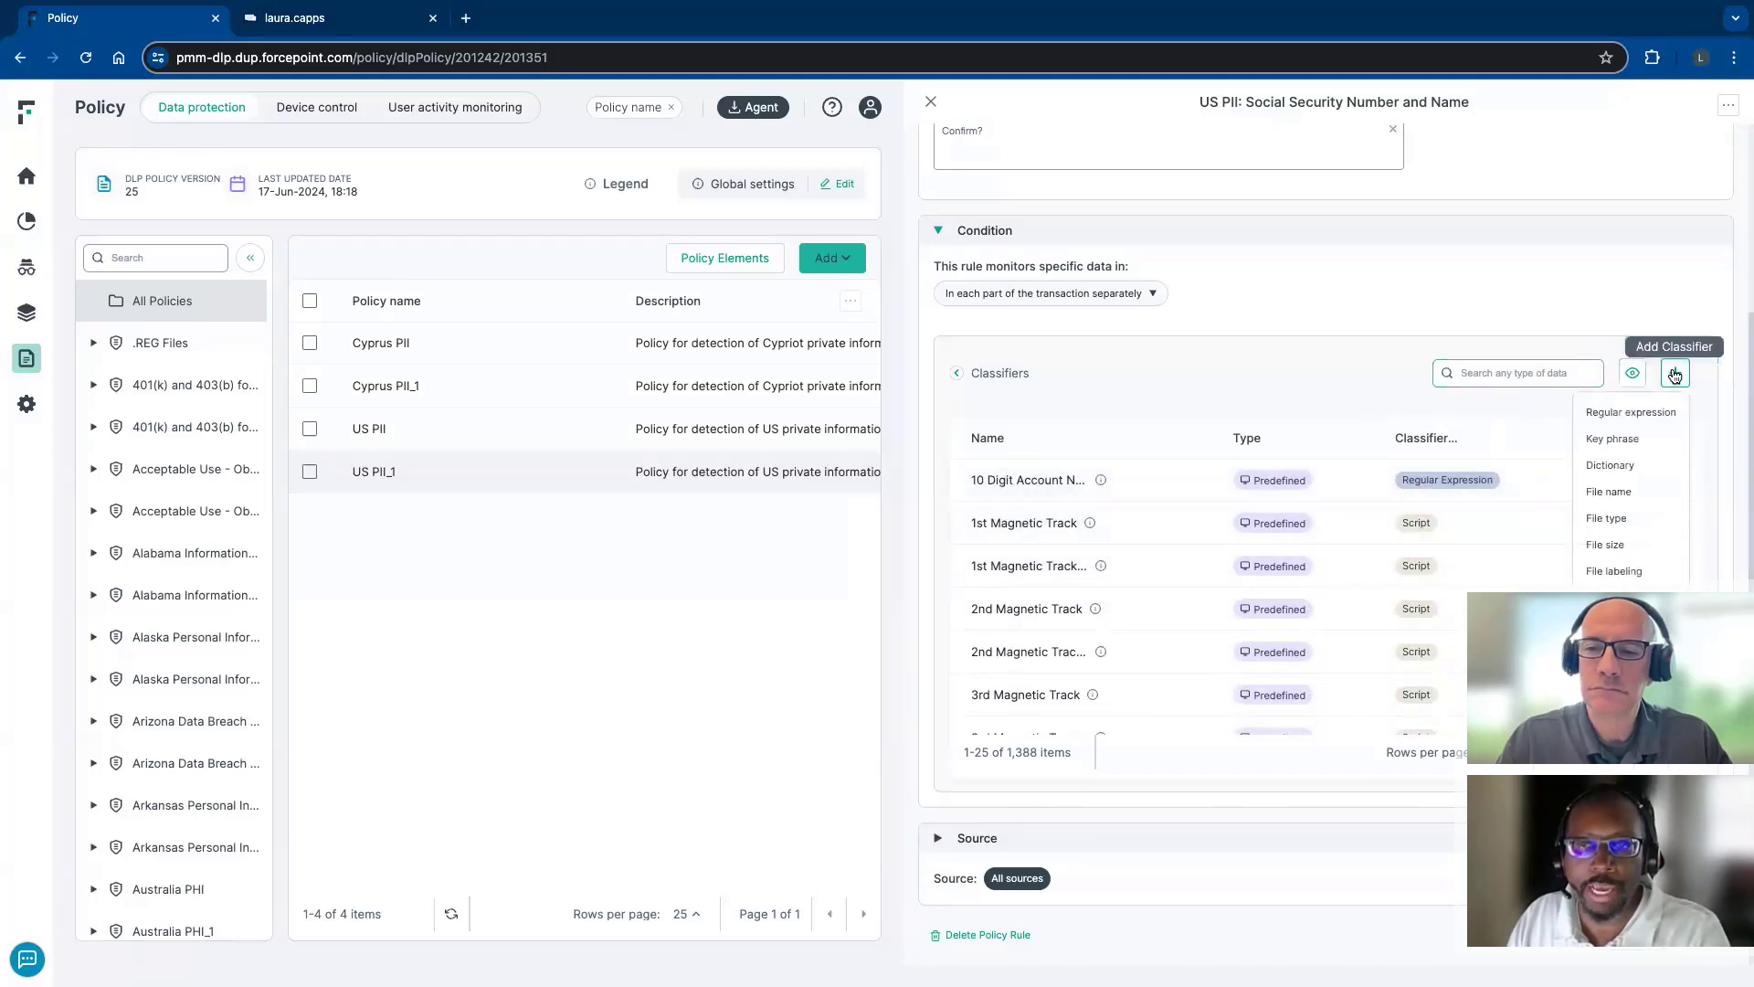
click(1650, 573)
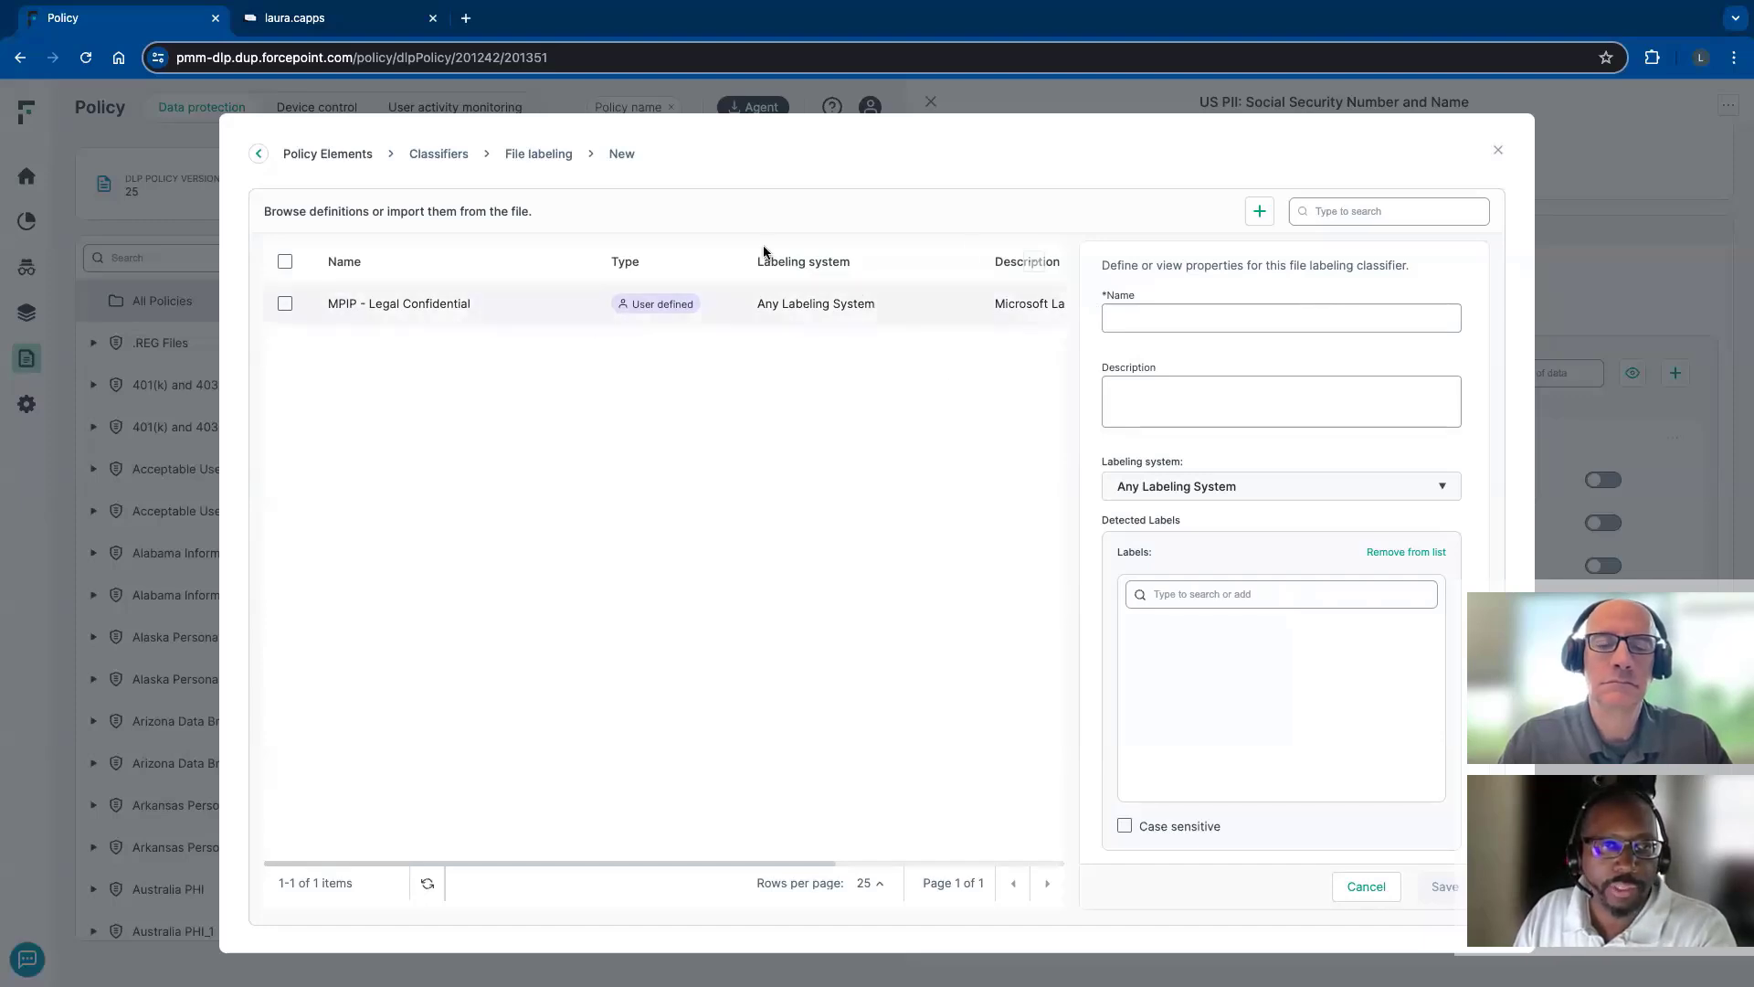
click(1375, 886)
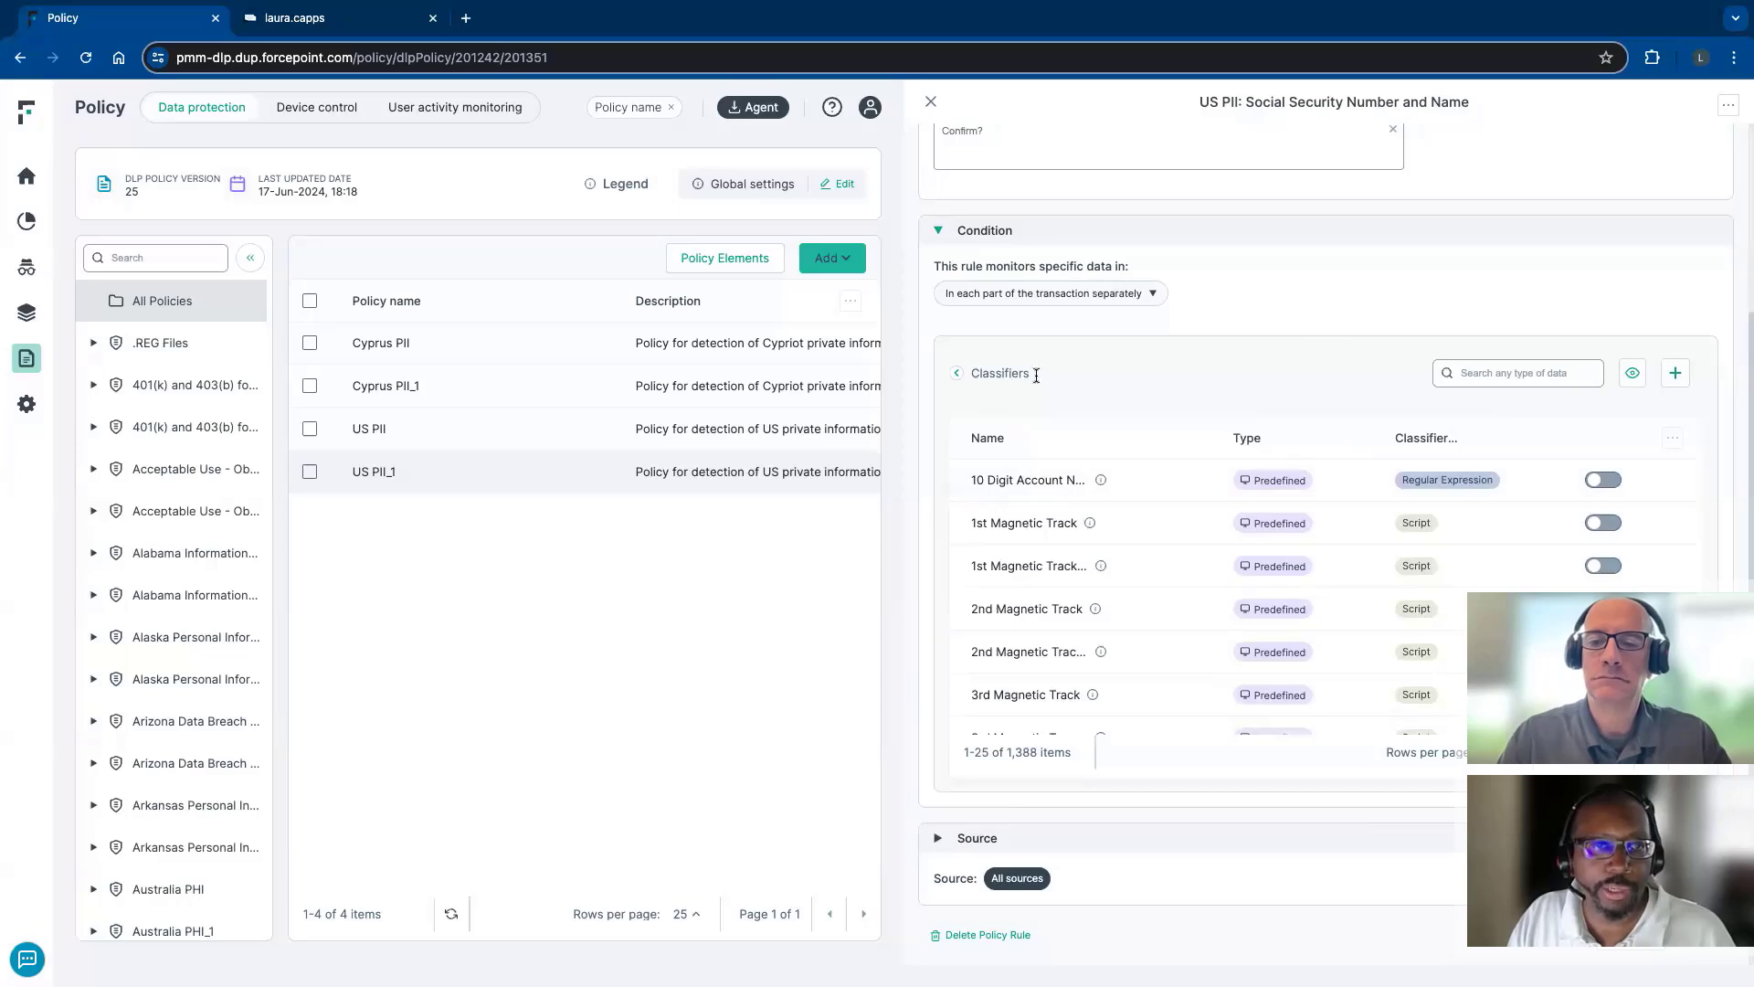
click(957, 373)
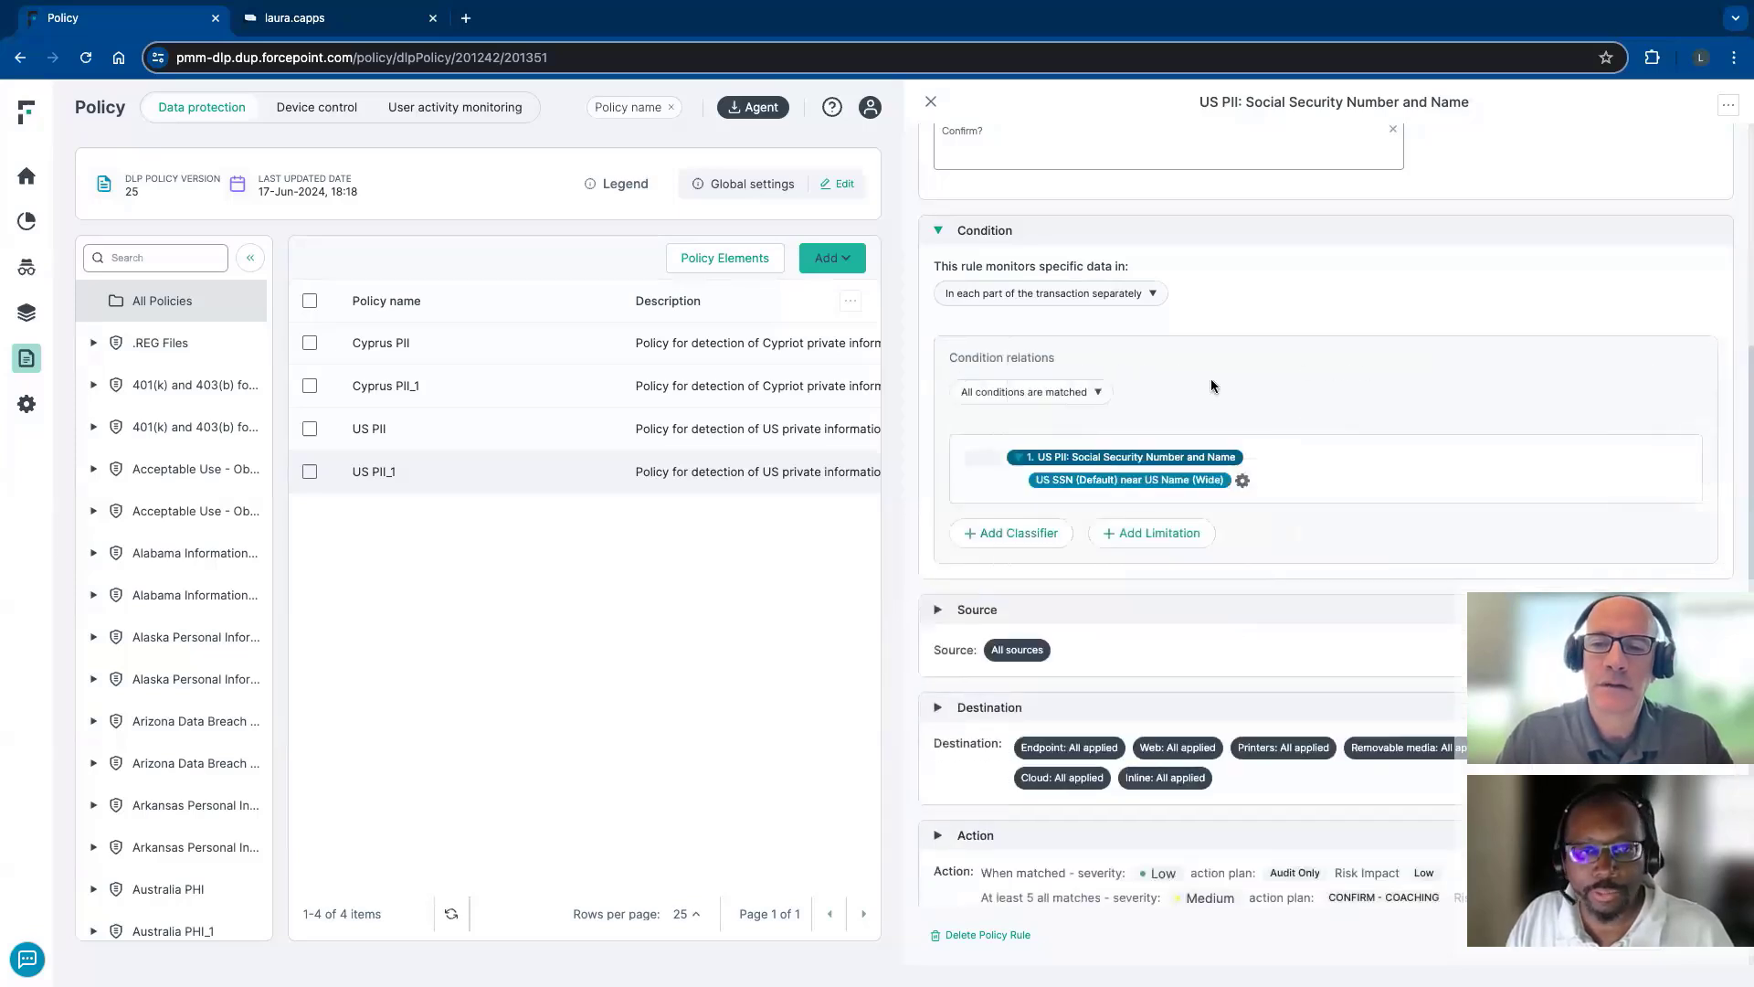
Expand the rule's source, switch its resources to Specific and look through the selectable users
scroll(1319, 533, down, 1)
click(938, 531)
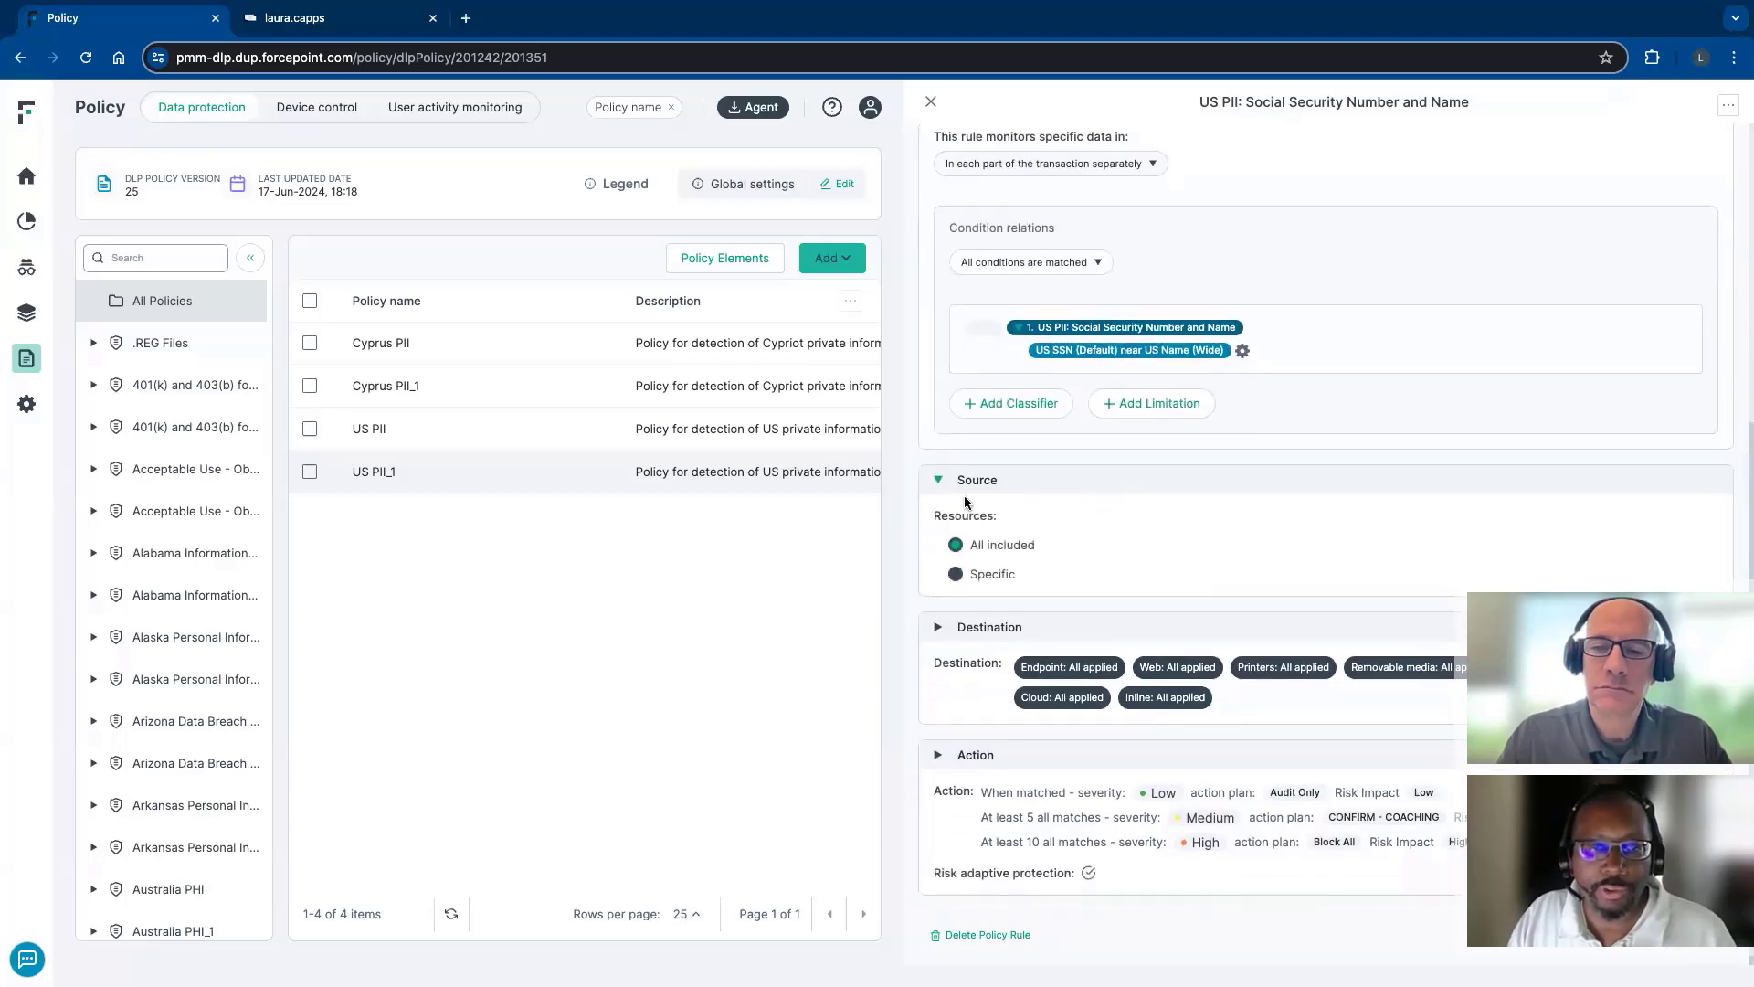
click(956, 574)
scroll(1142, 537, down, 1)
scroll(1142, 534, down, 1)
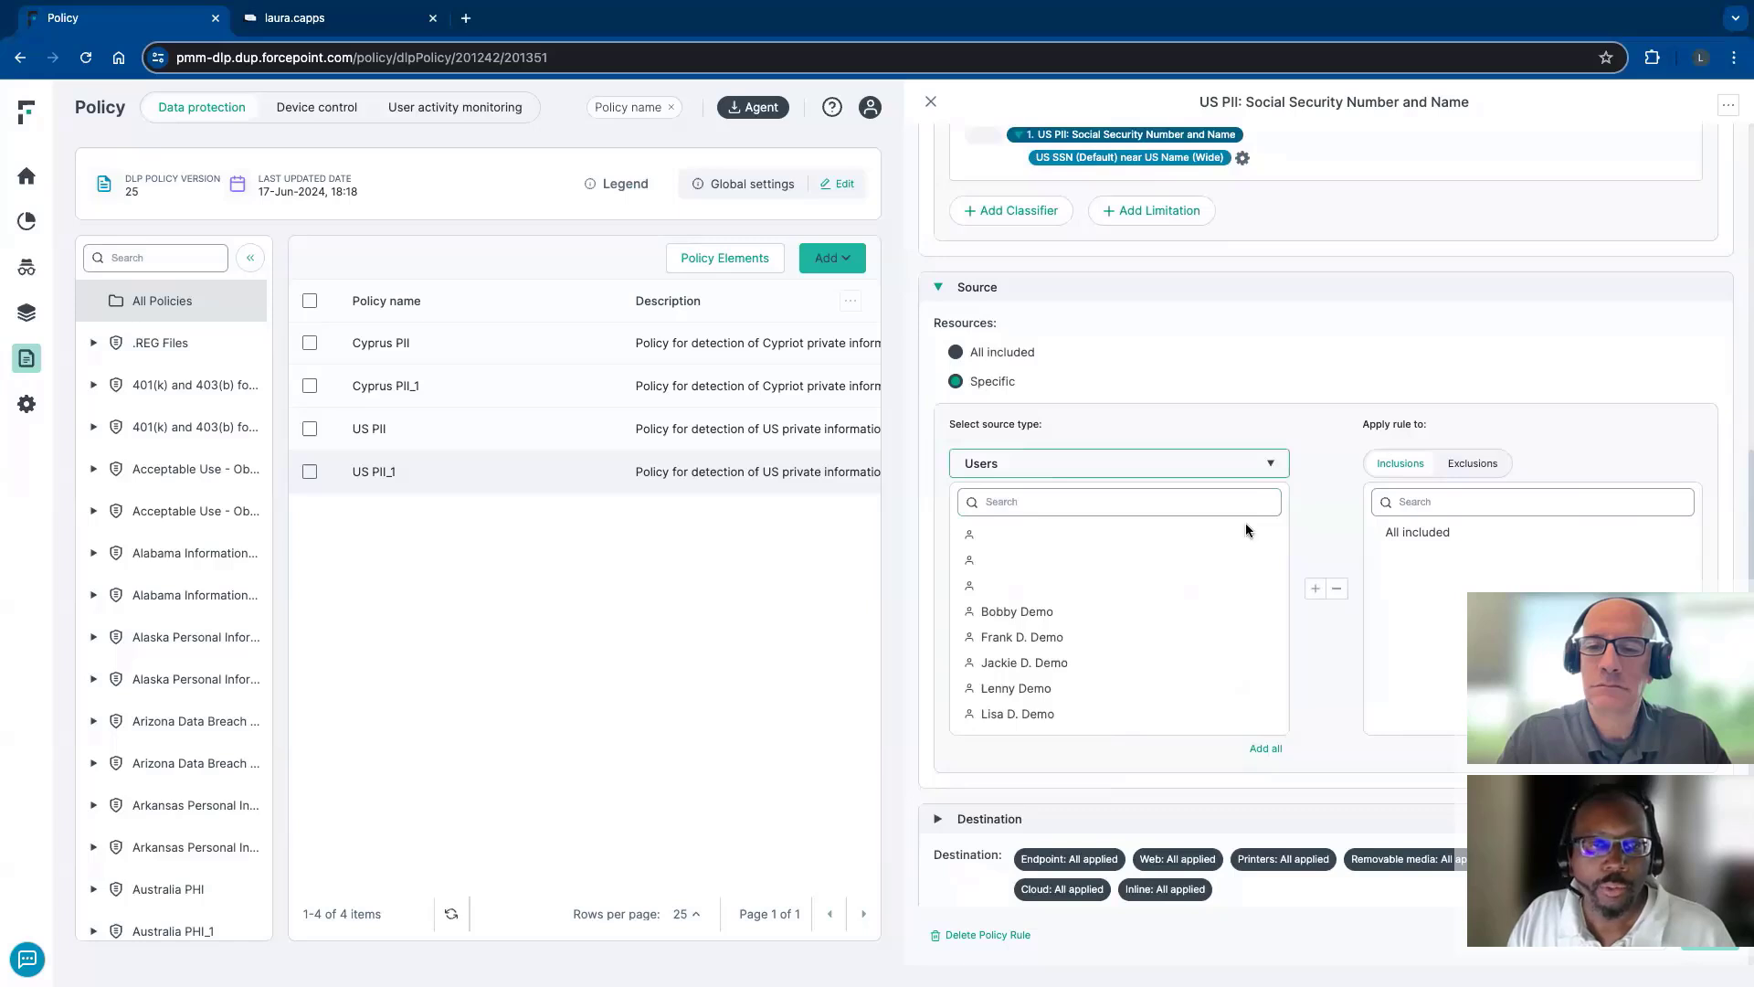
scroll(1206, 664, down, 3)
scroll(1206, 621, up, 3)
Look at the Group directory source type and return the source resources to All included
click(1215, 464)
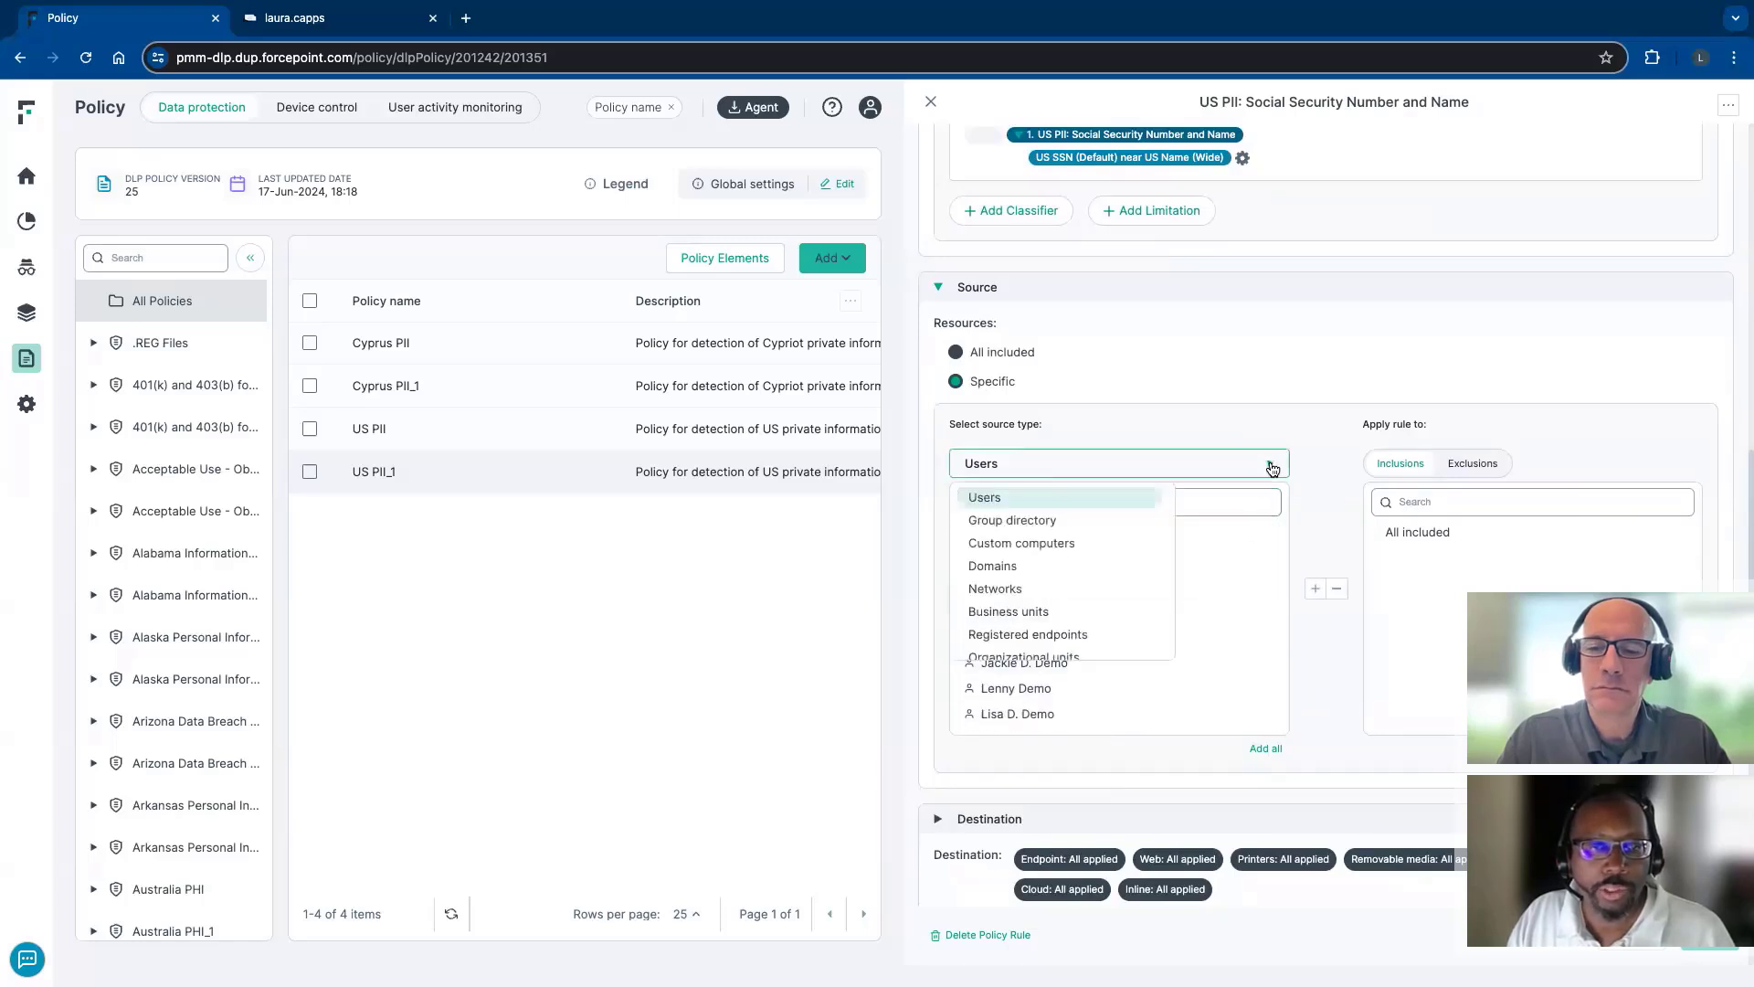
click(1042, 521)
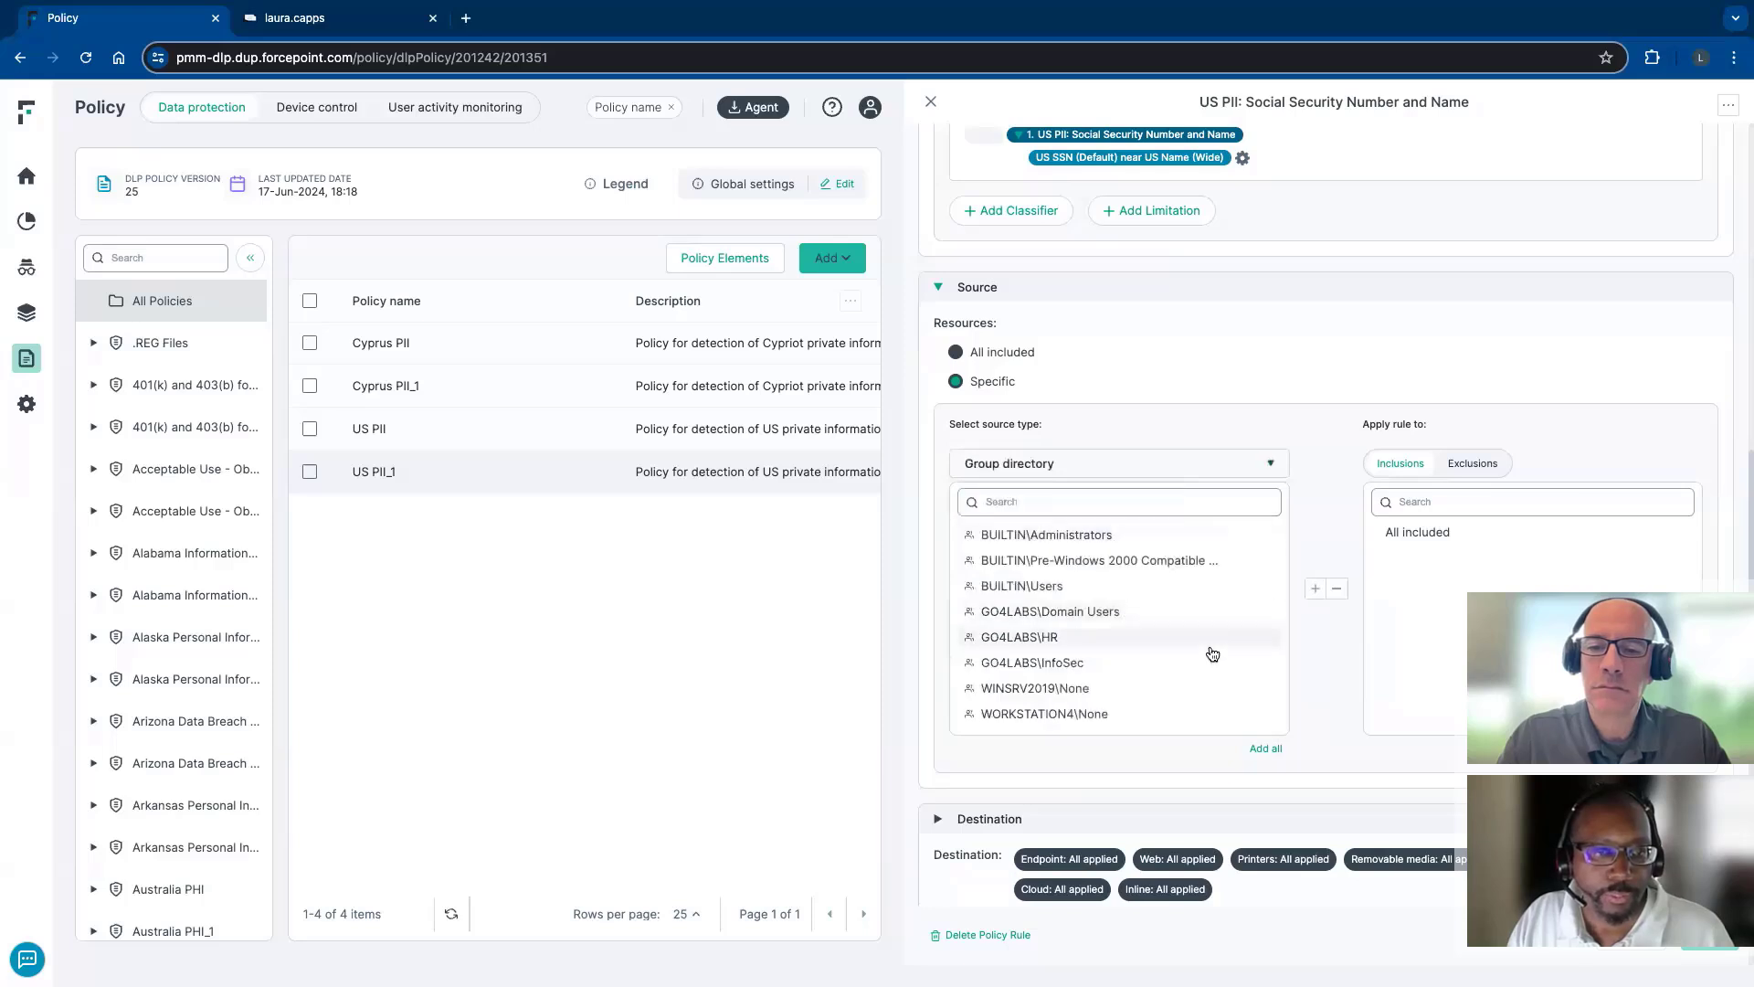
scroll(1212, 653, down, 1)
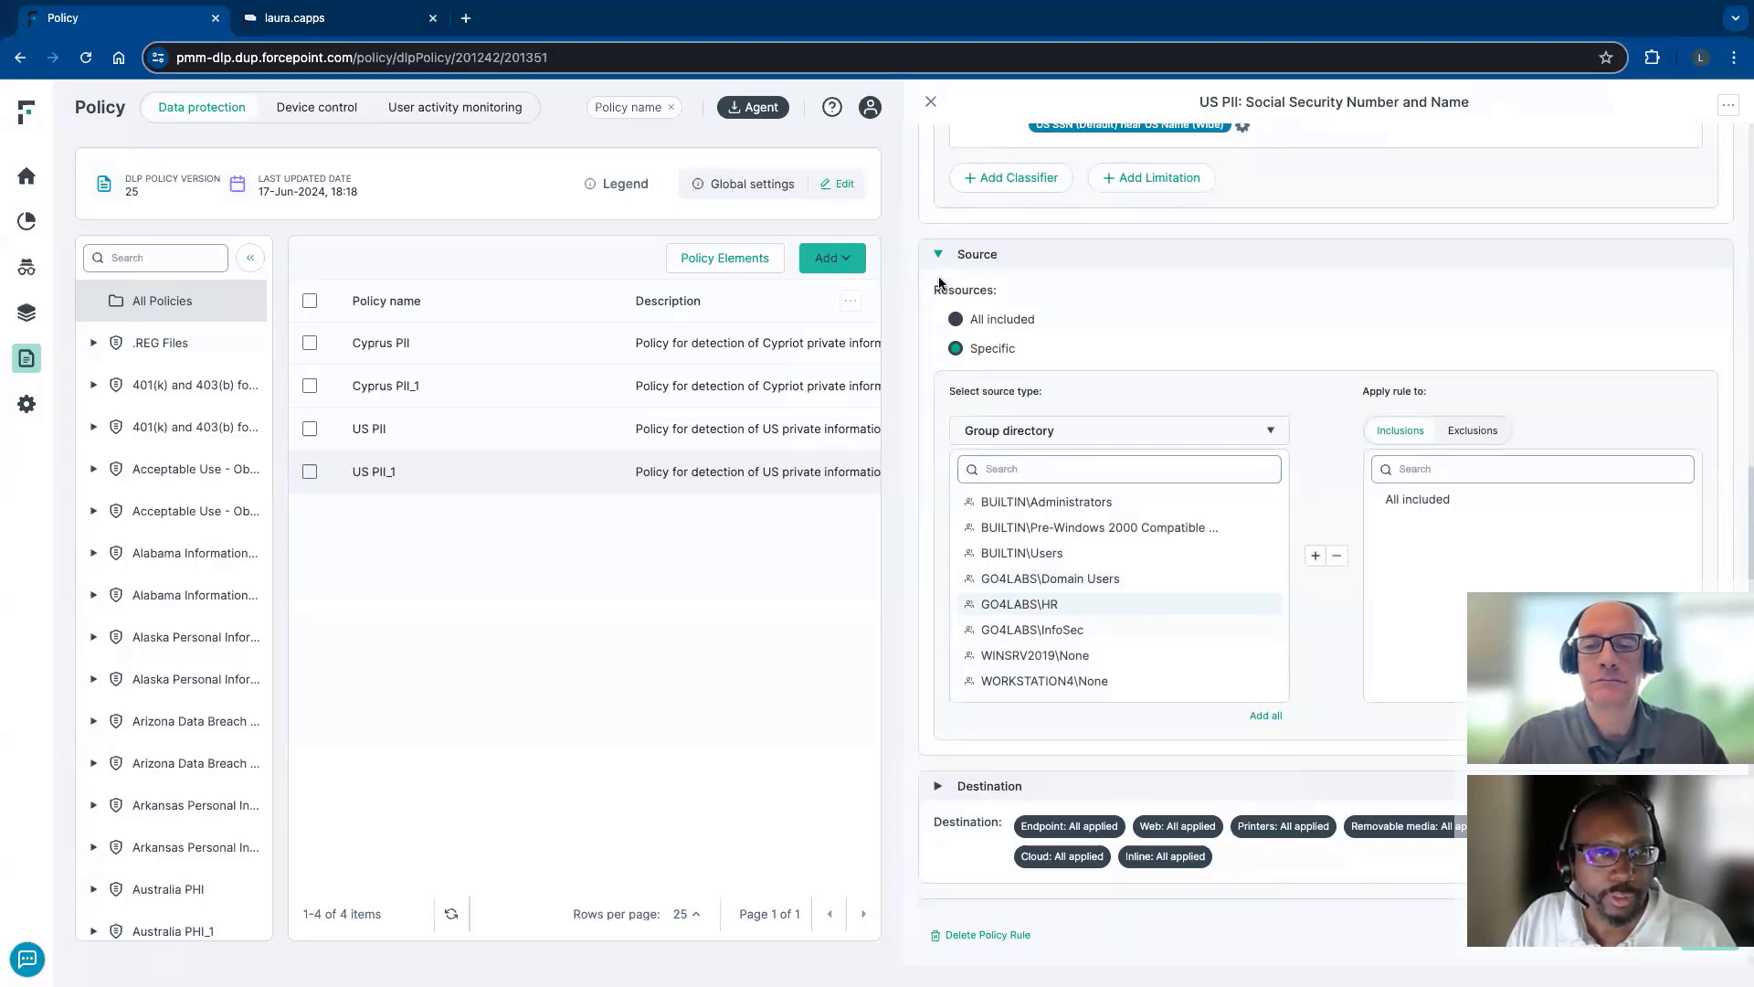
click(1000, 319)
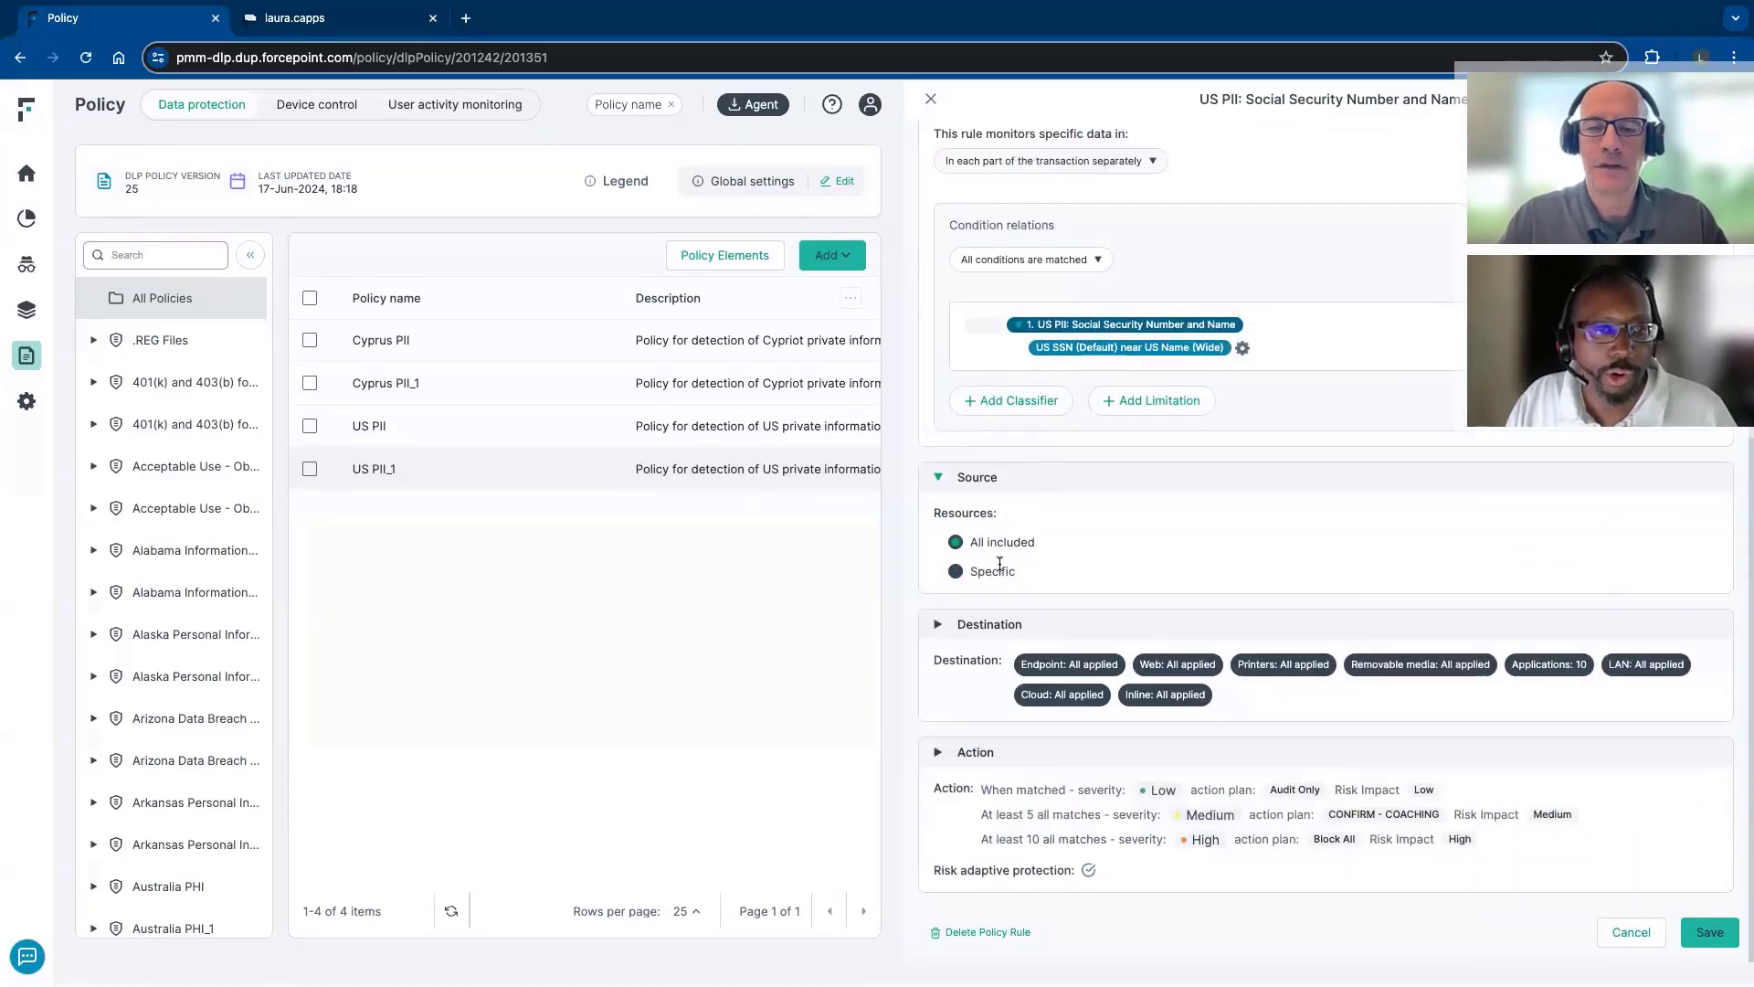
Expand the rule's destination and view the endpoint's removable media settings
click(937, 627)
click(938, 709)
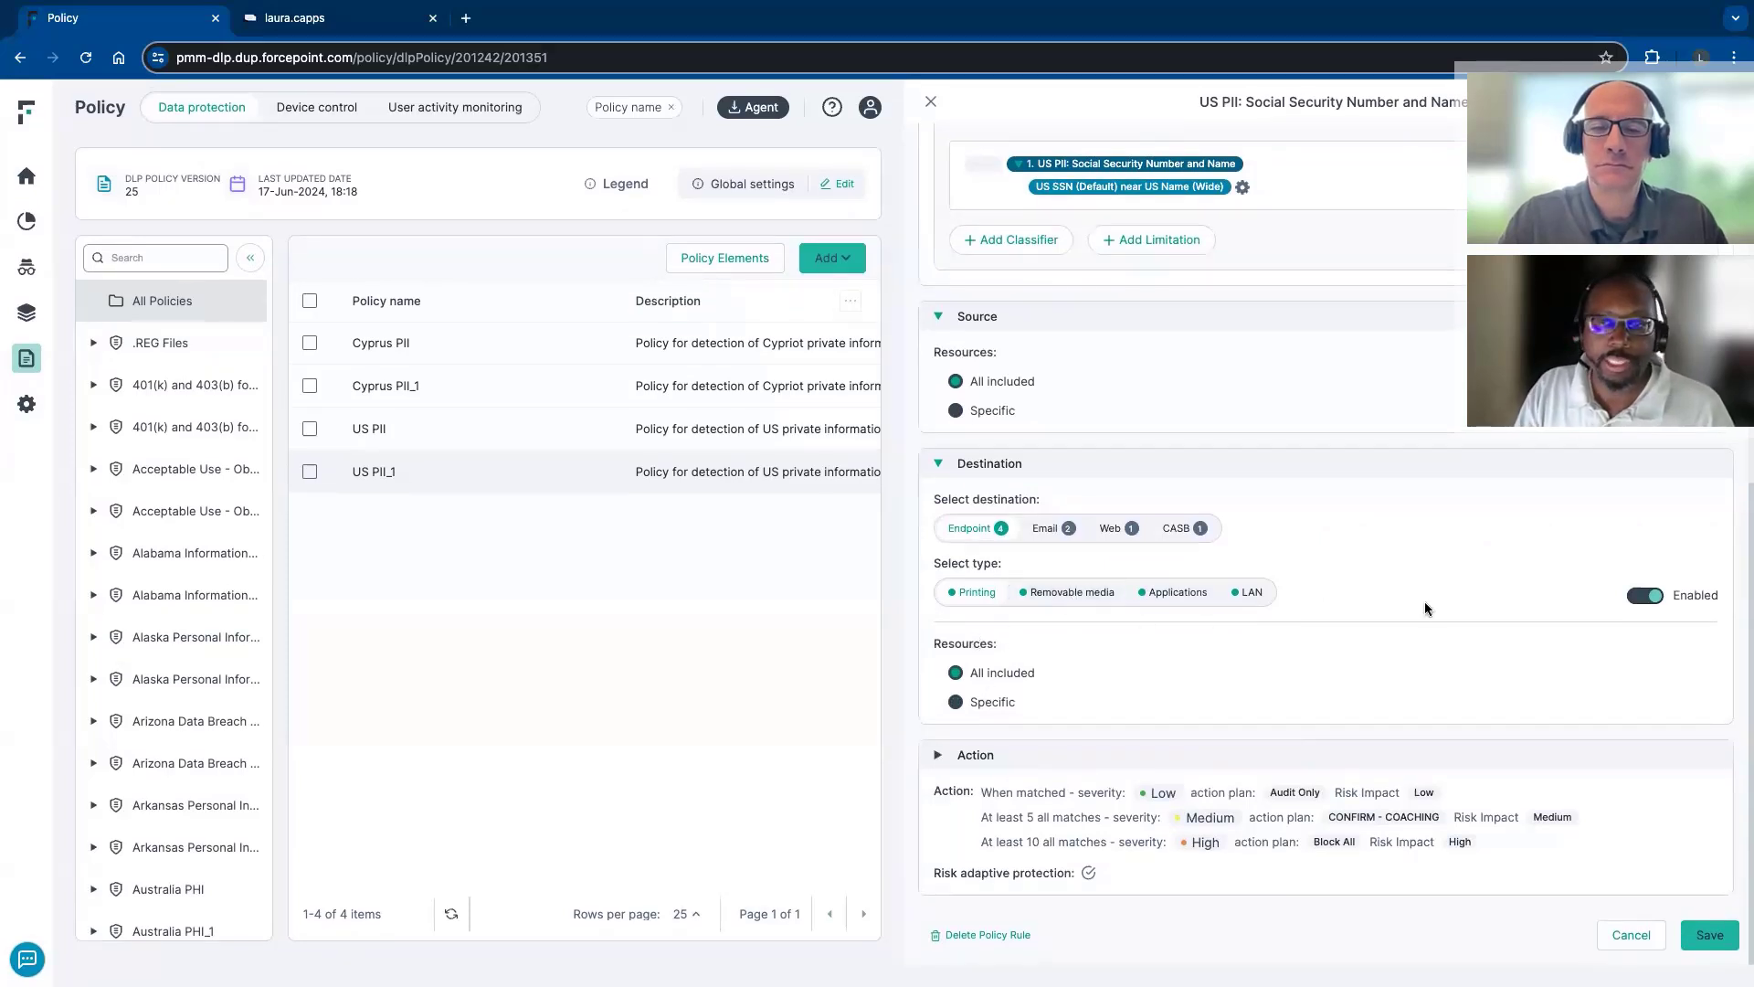
click(1076, 598)
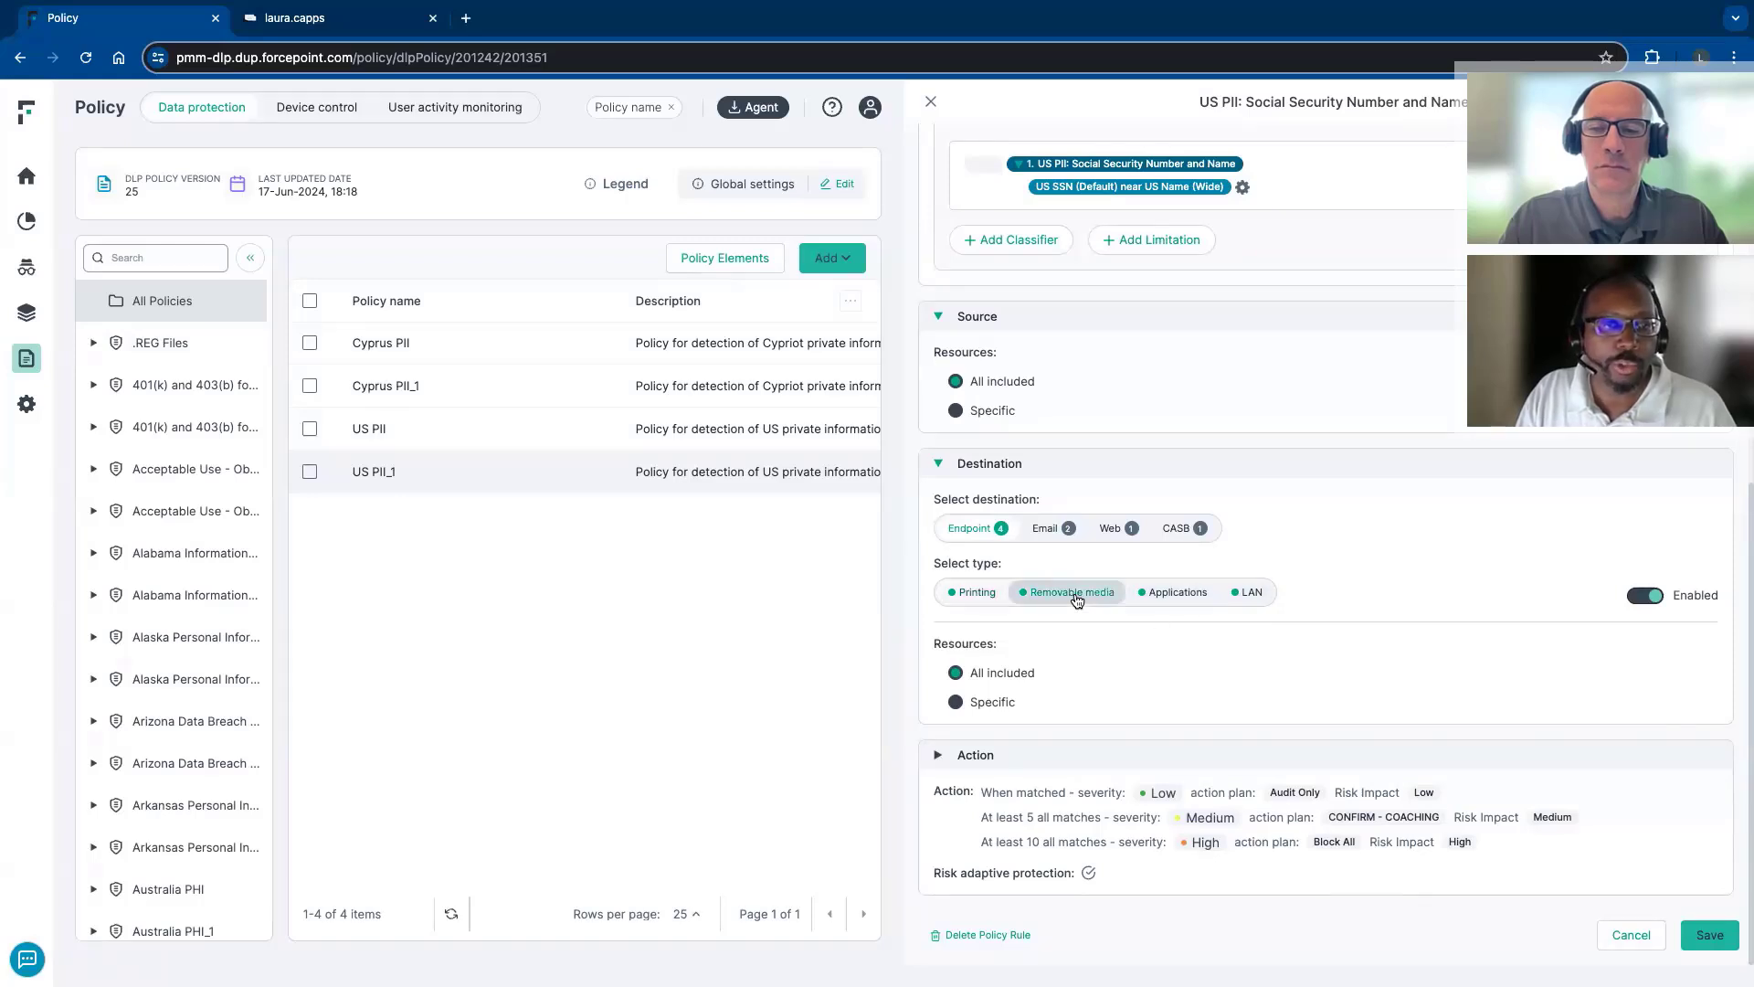
Review the application groups and group types for endpoint applications, and view the LAN destination settings
click(1177, 596)
scroll(1177, 751, down, 1)
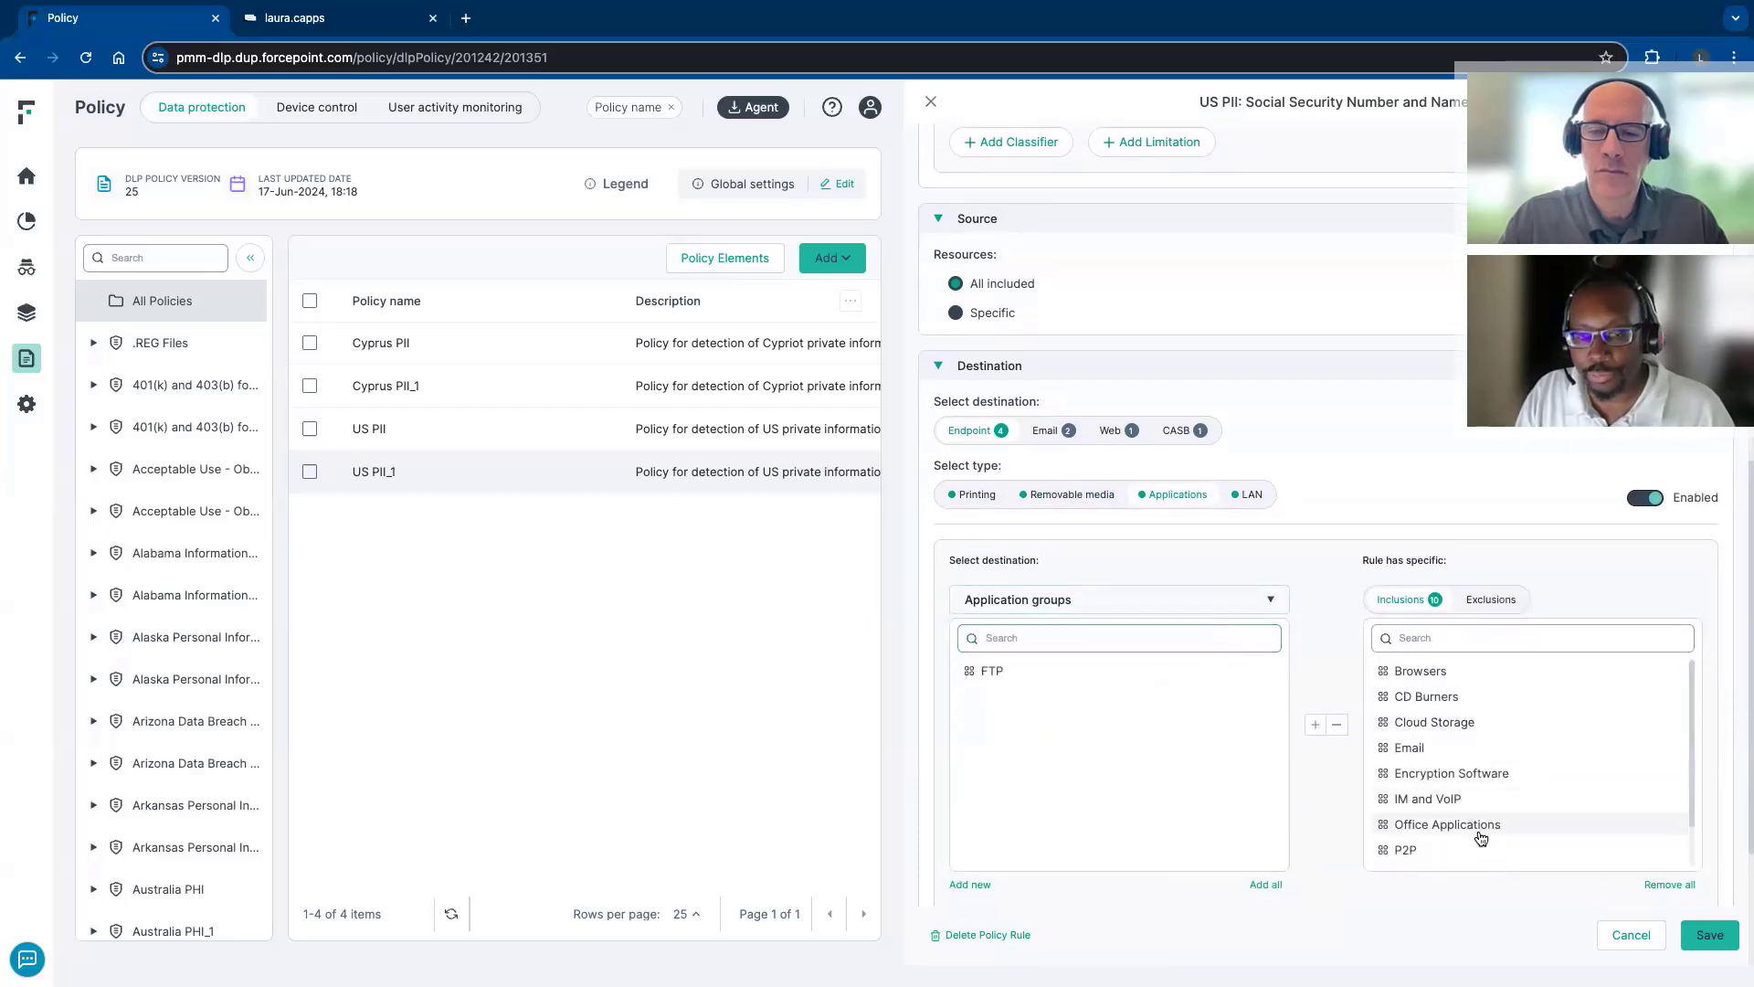
scroll(1481, 839, down, 3)
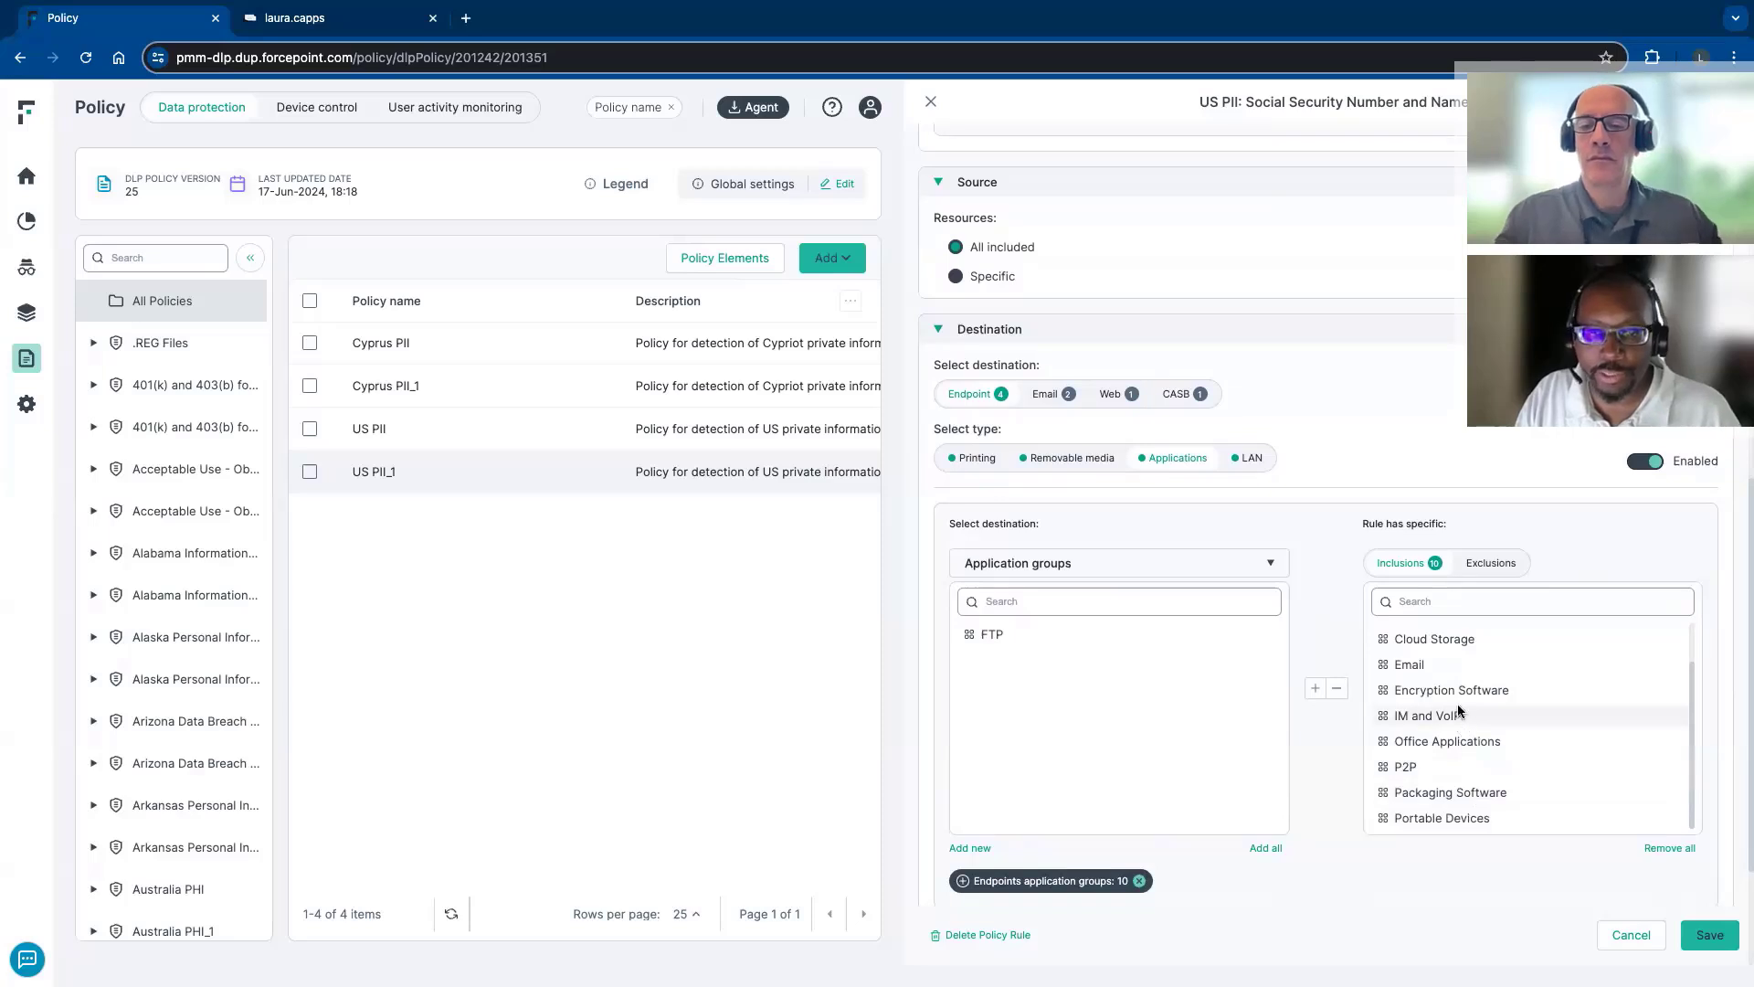
scroll(1453, 695, up, 2)
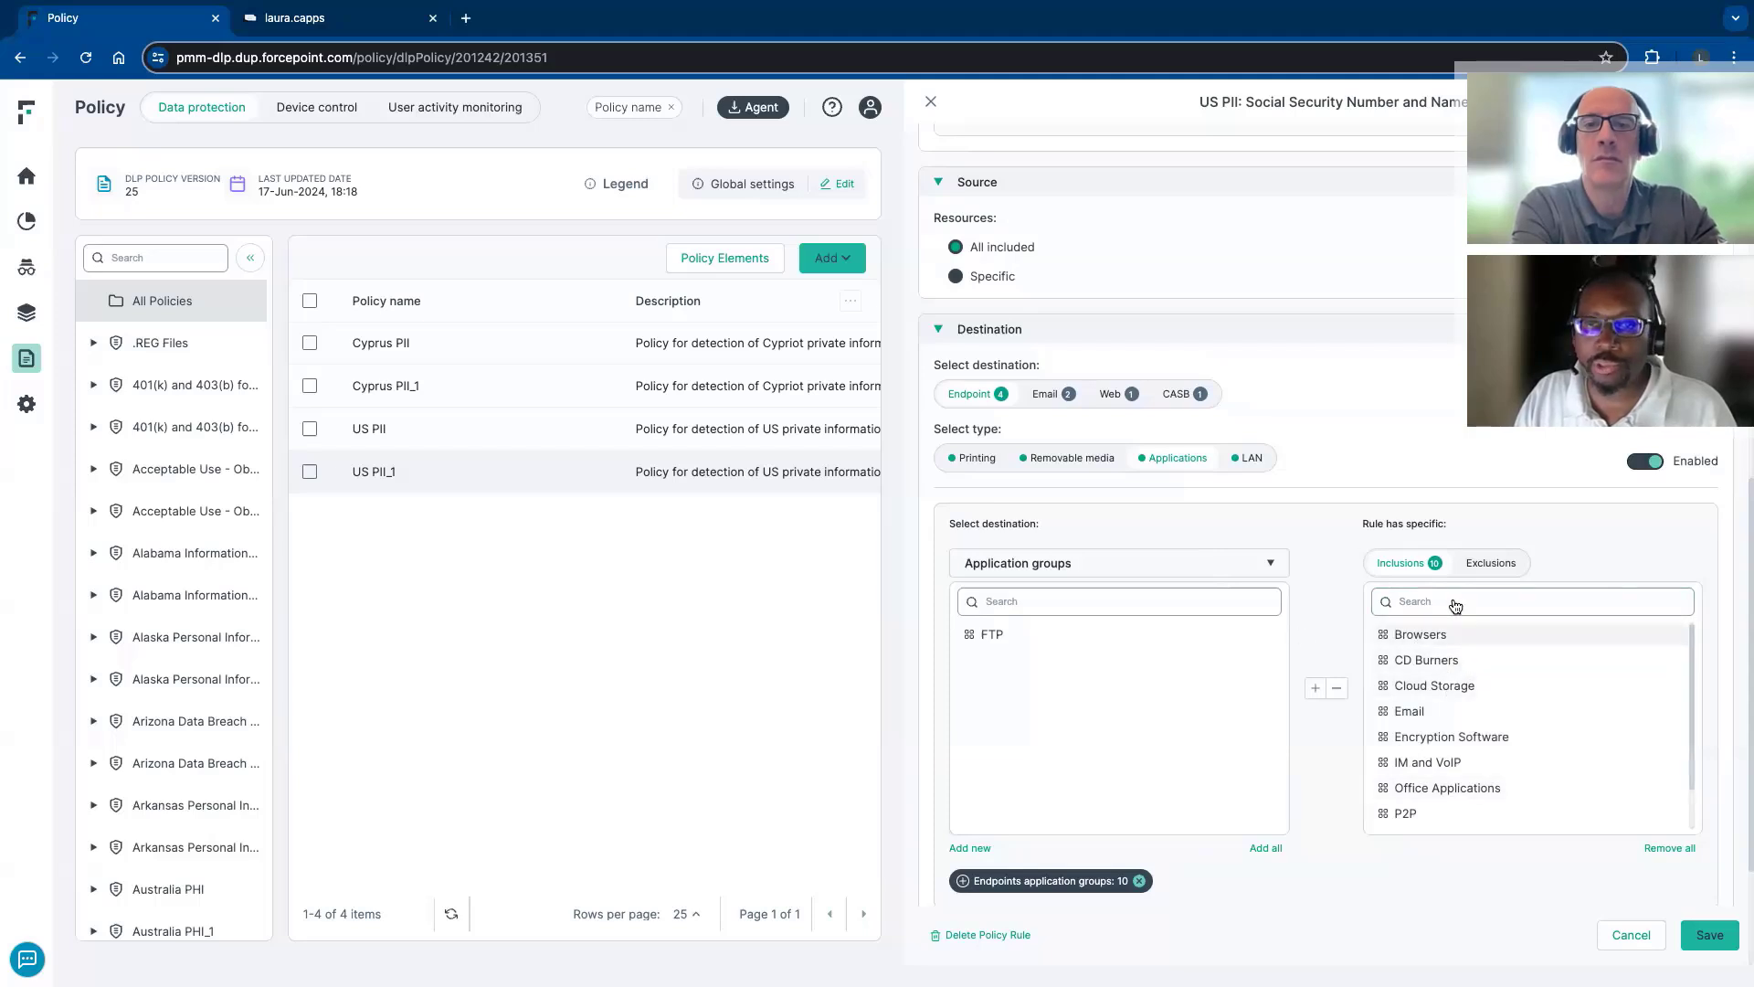
click(1208, 564)
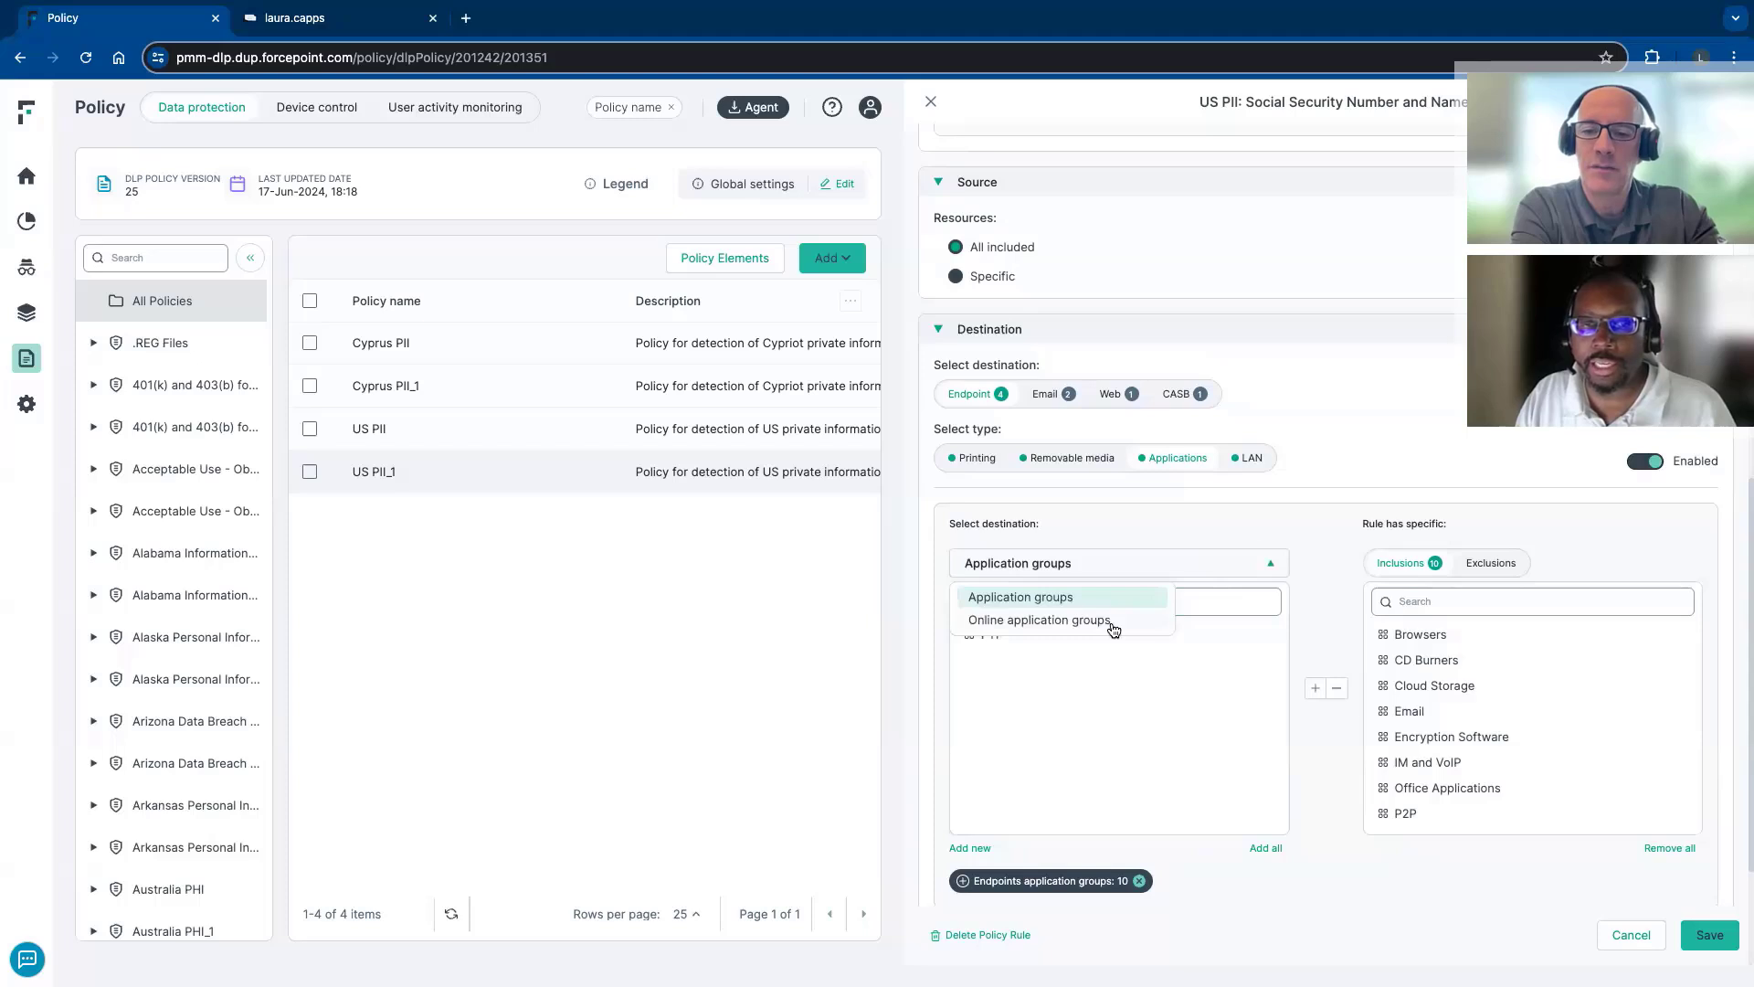
click(1275, 505)
click(1253, 454)
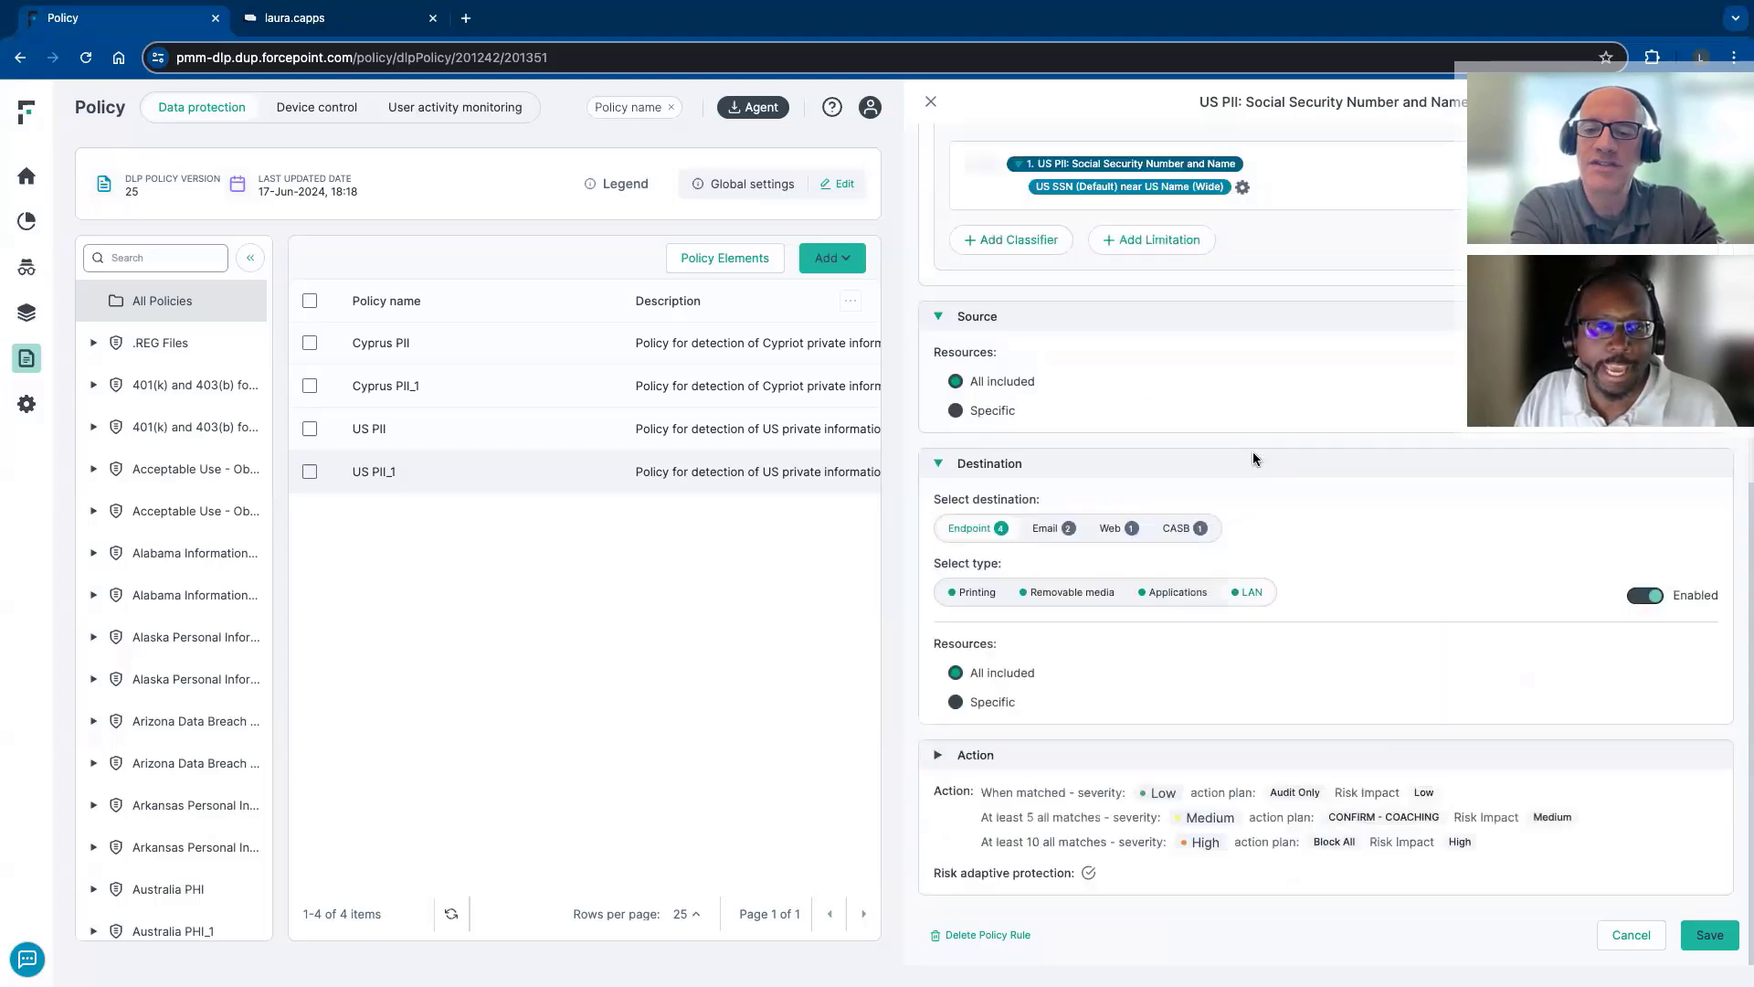
View the endpoint's Applications and LAN settings again, and check the Email destination's Endpoint and Cloud types
click(1177, 592)
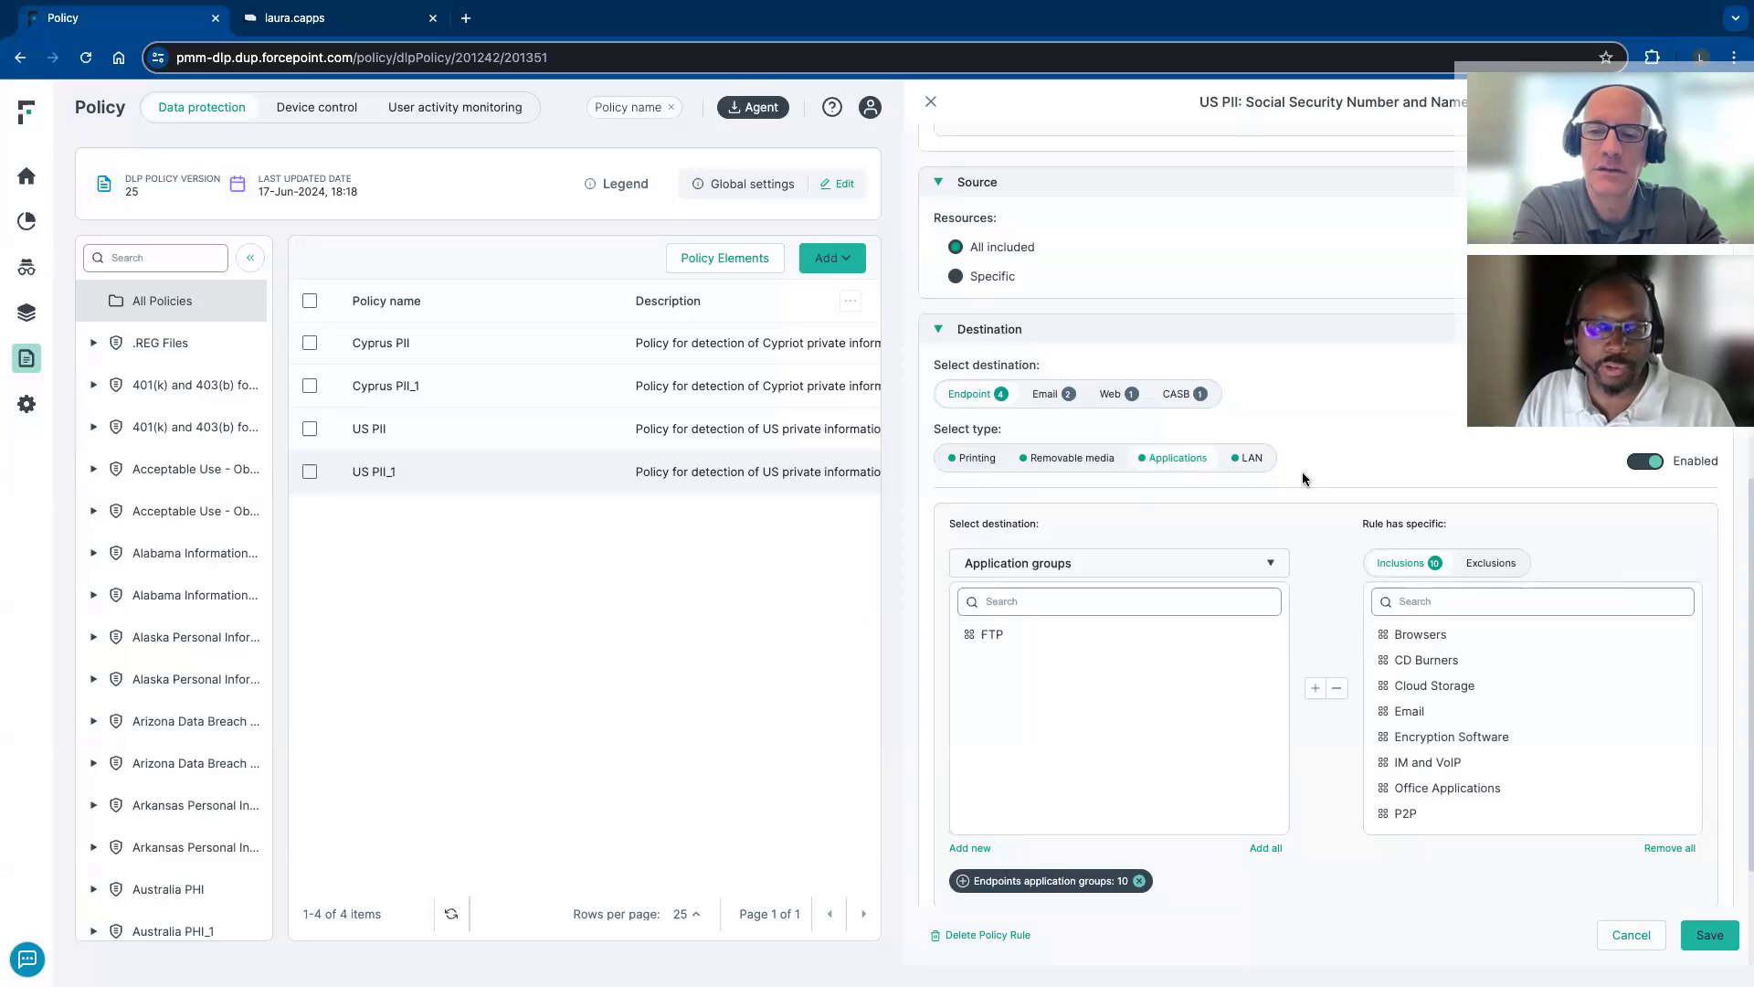
click(1253, 460)
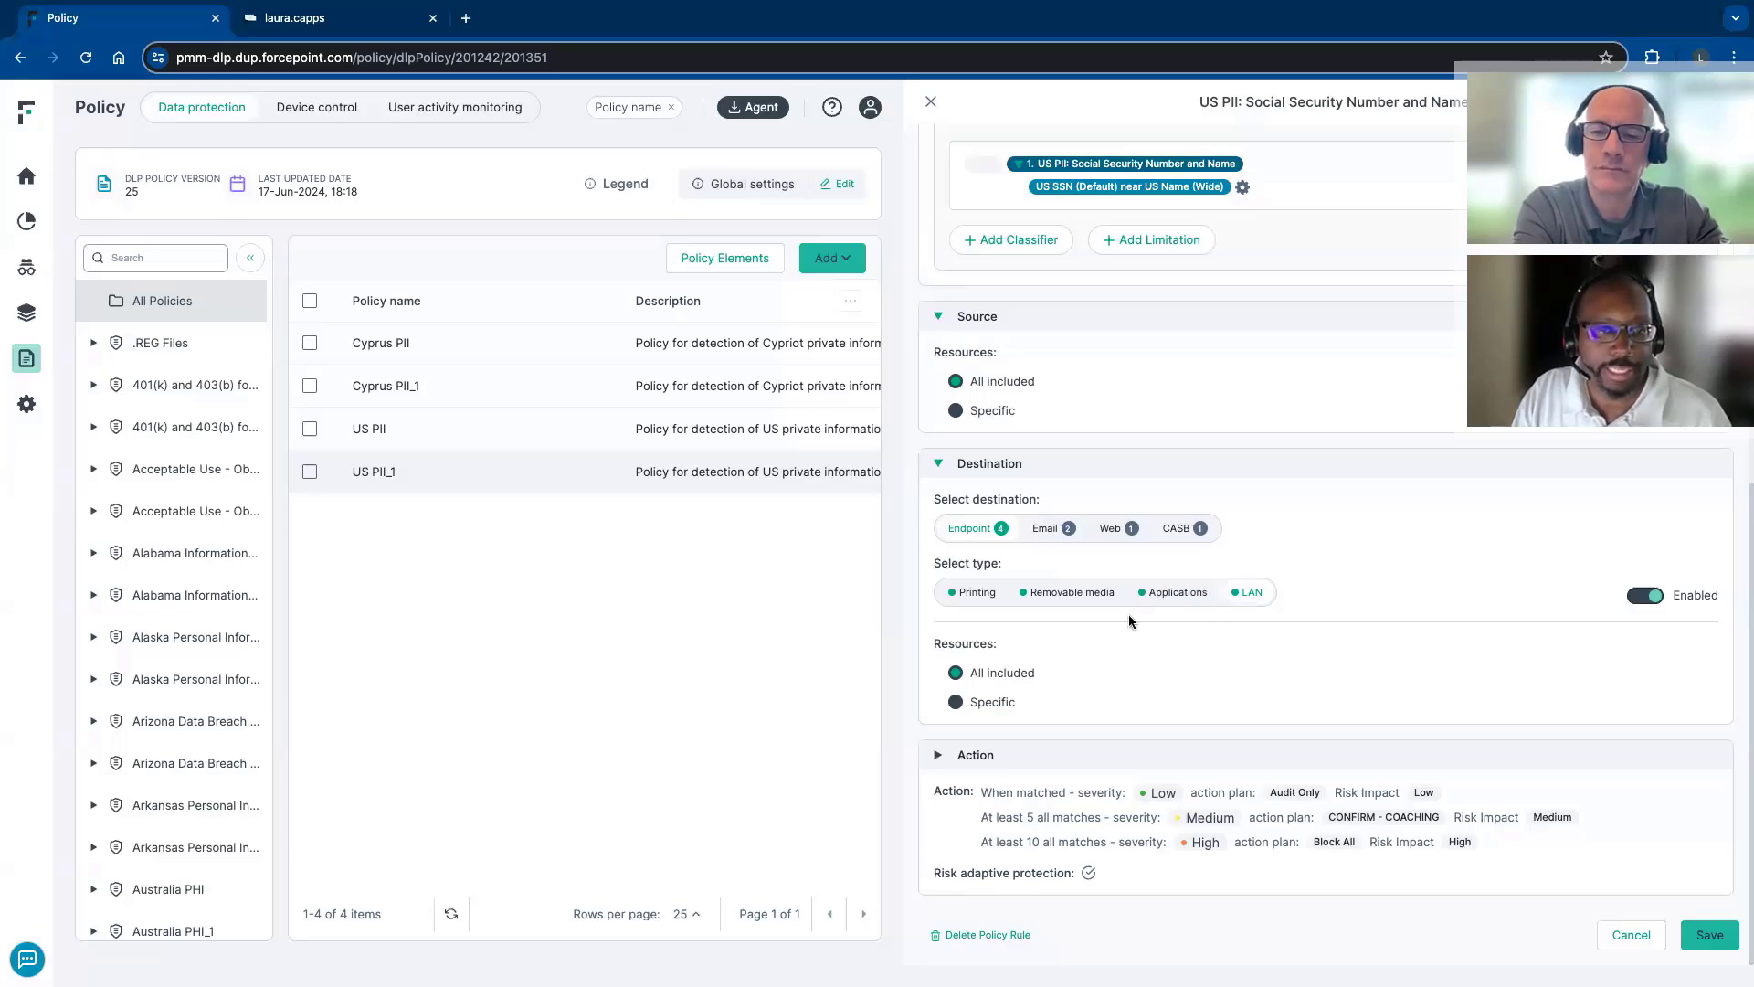
click(1051, 528)
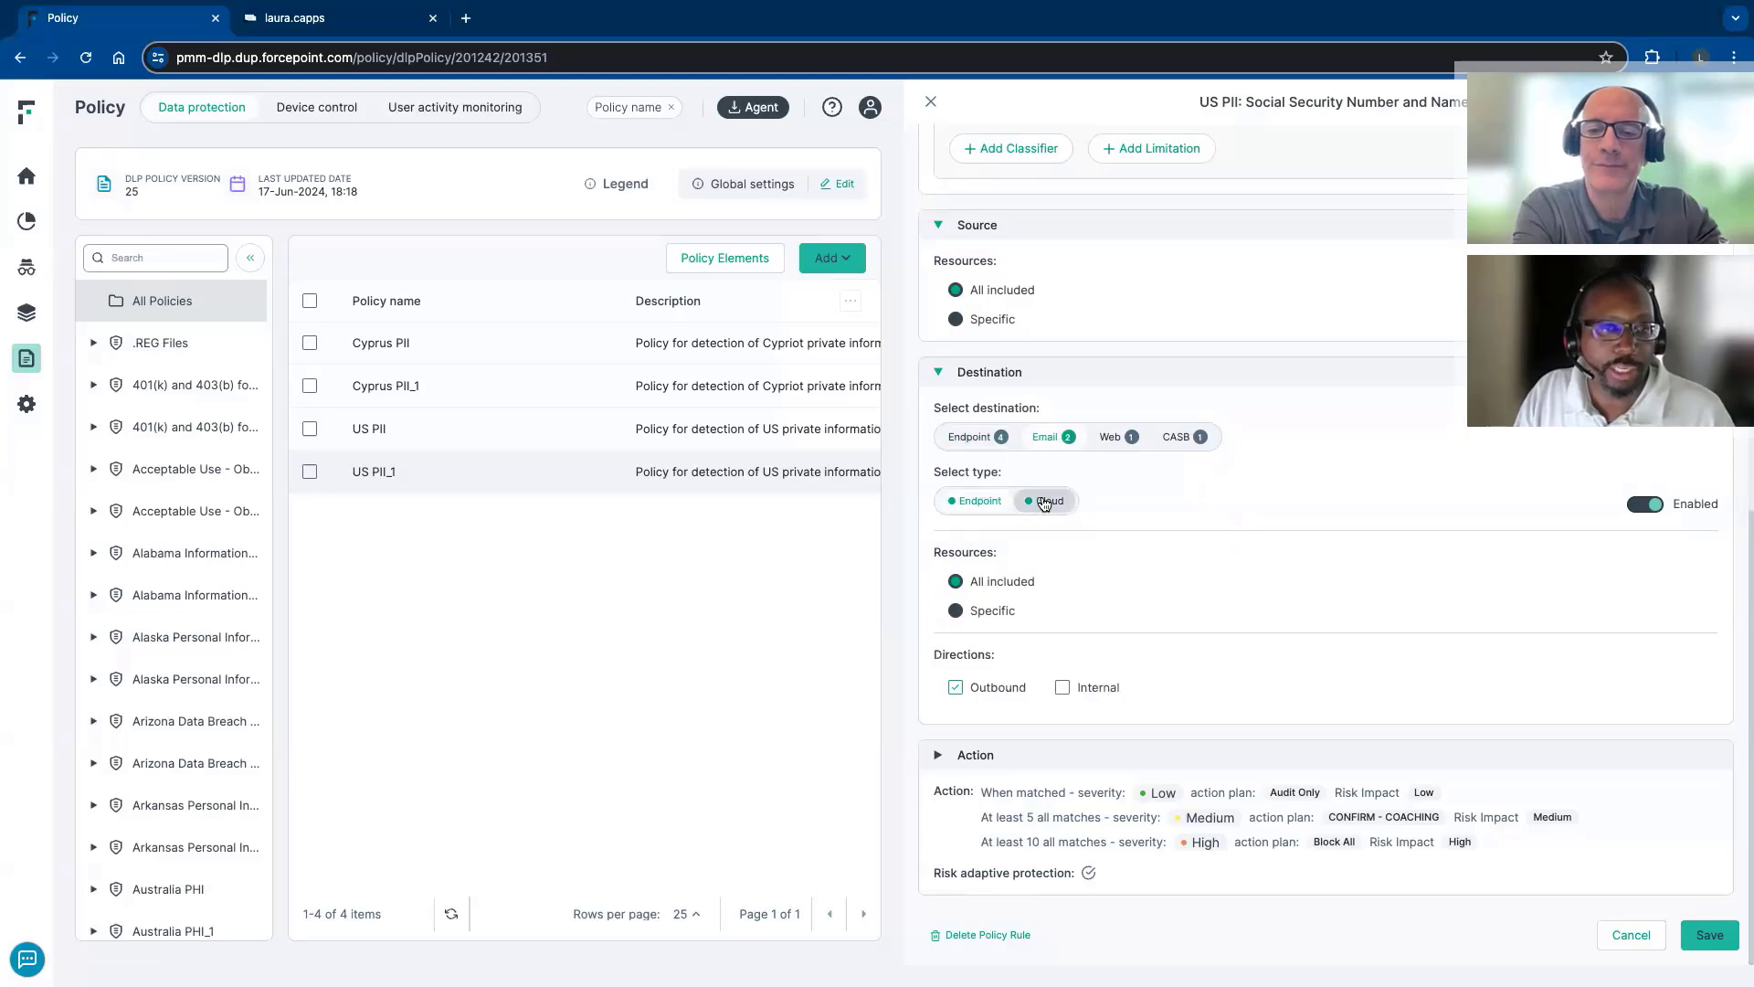
click(1044, 503)
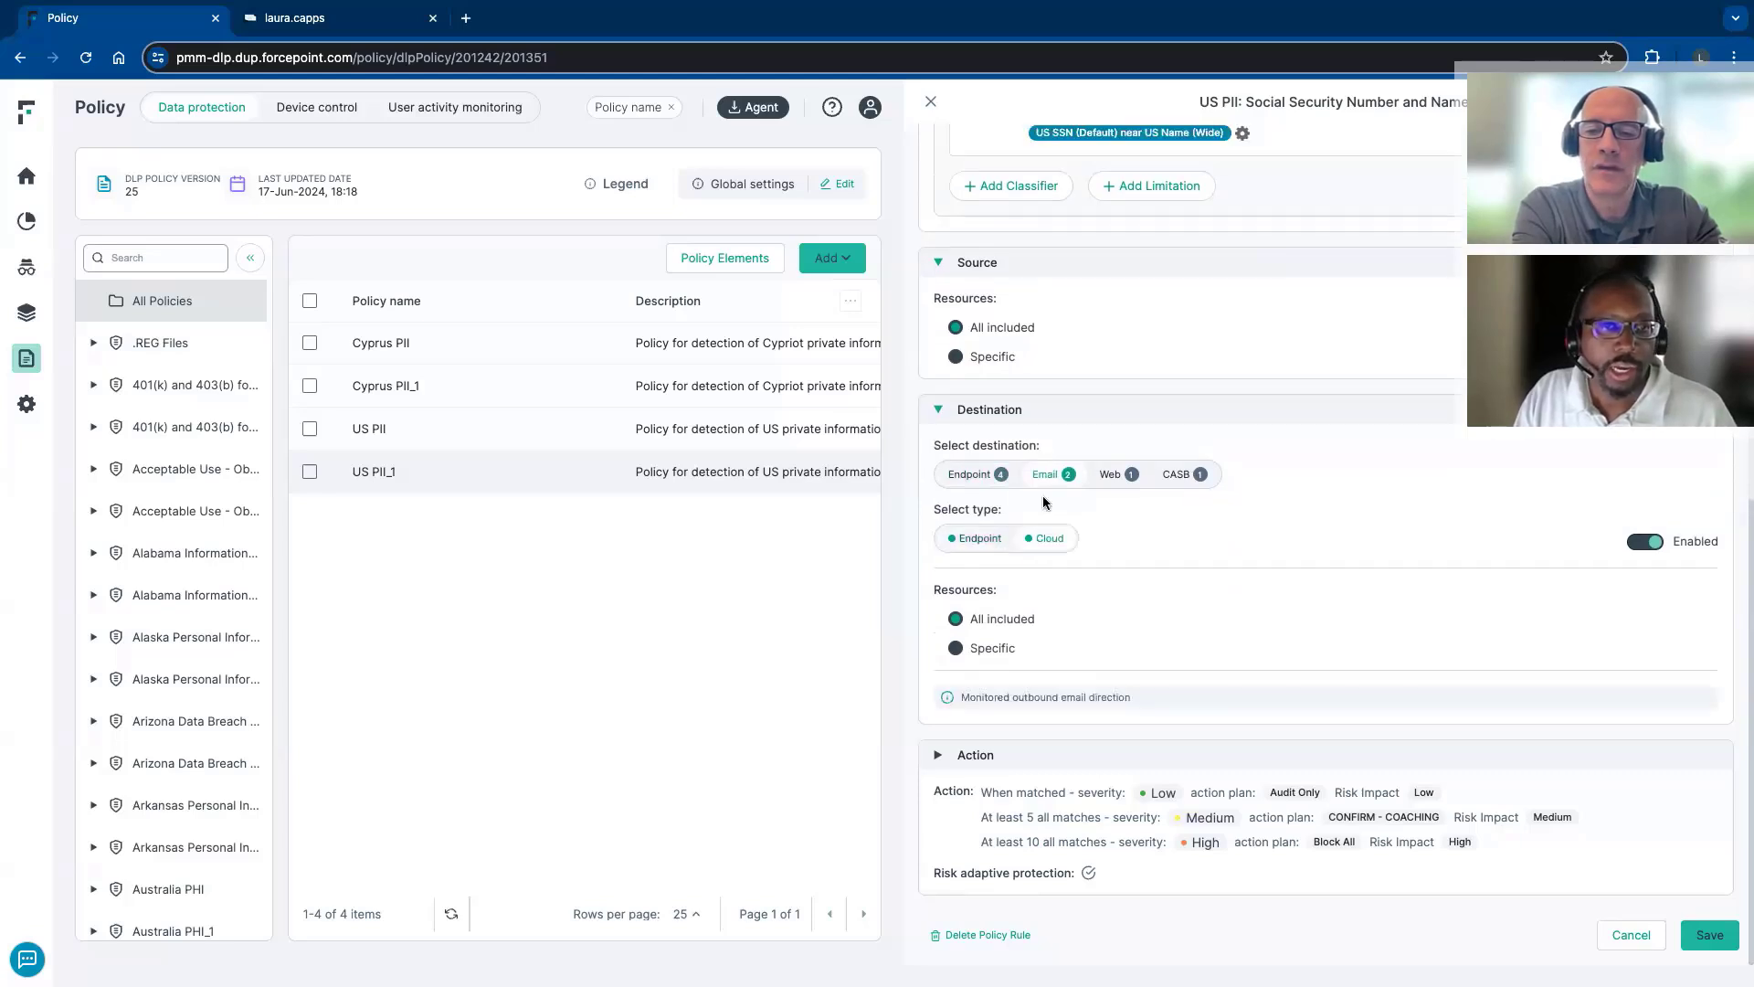
Switch the Web destination's resources to Specific and list the selectable destinations by URL categories
click(1110, 476)
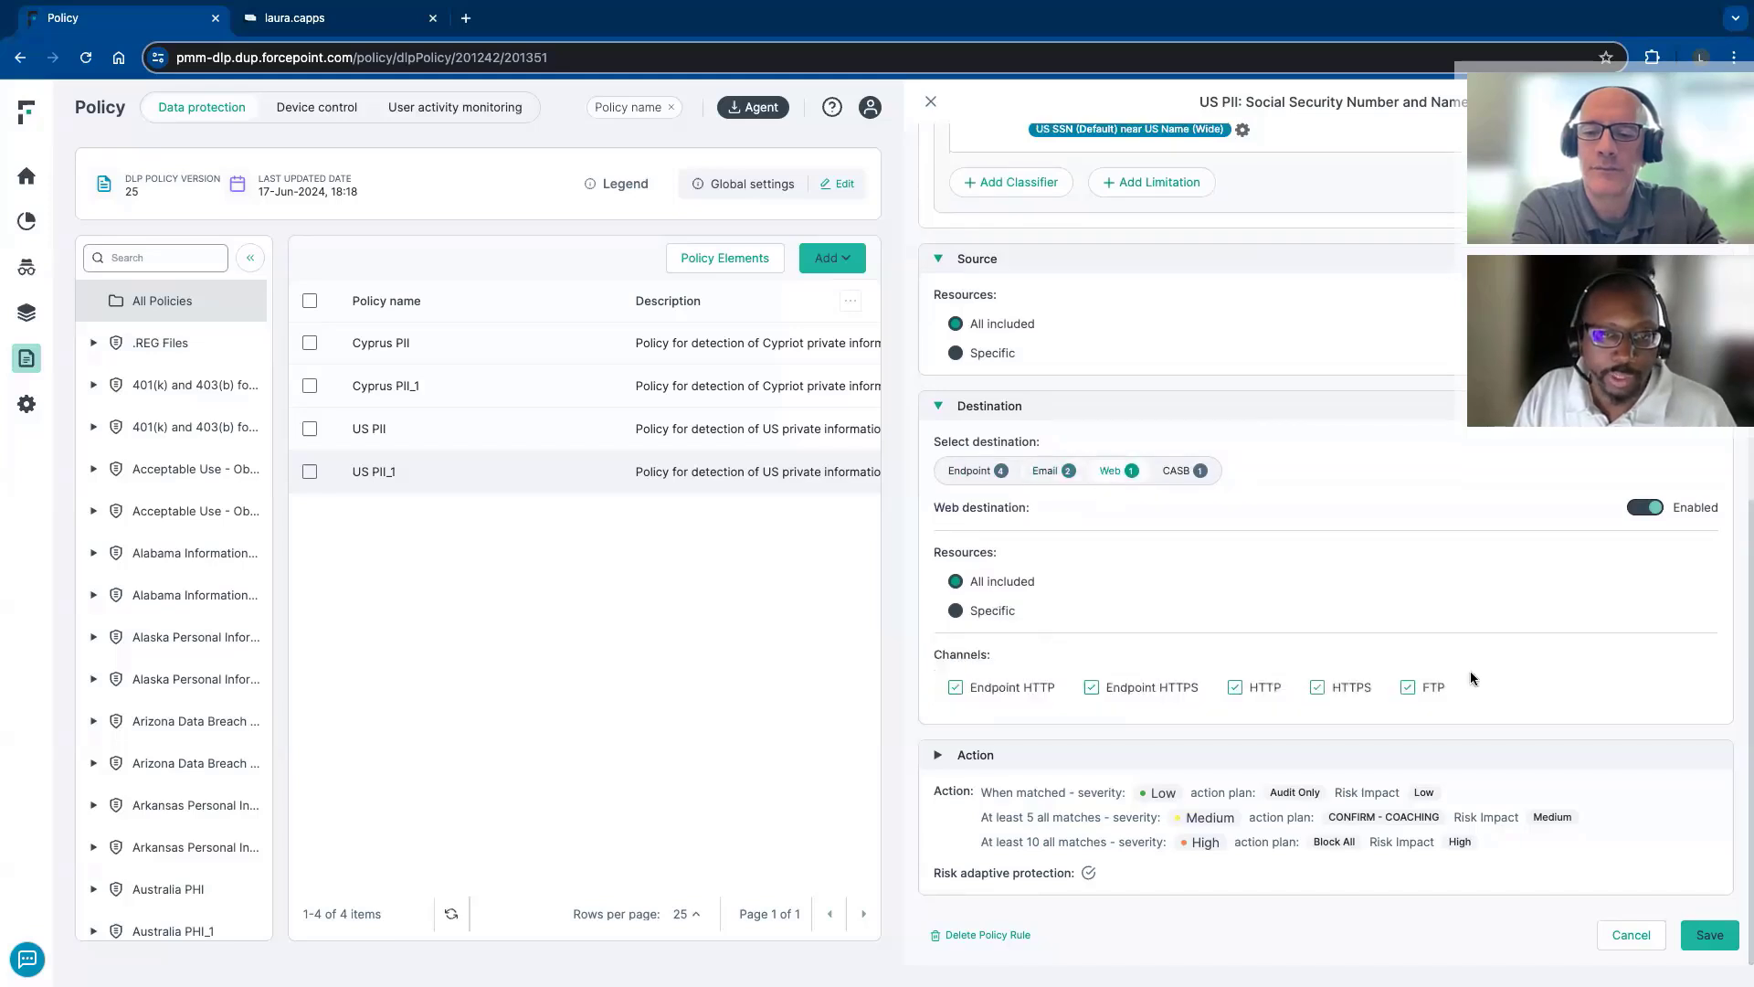
click(959, 610)
scroll(1127, 601, down, 3)
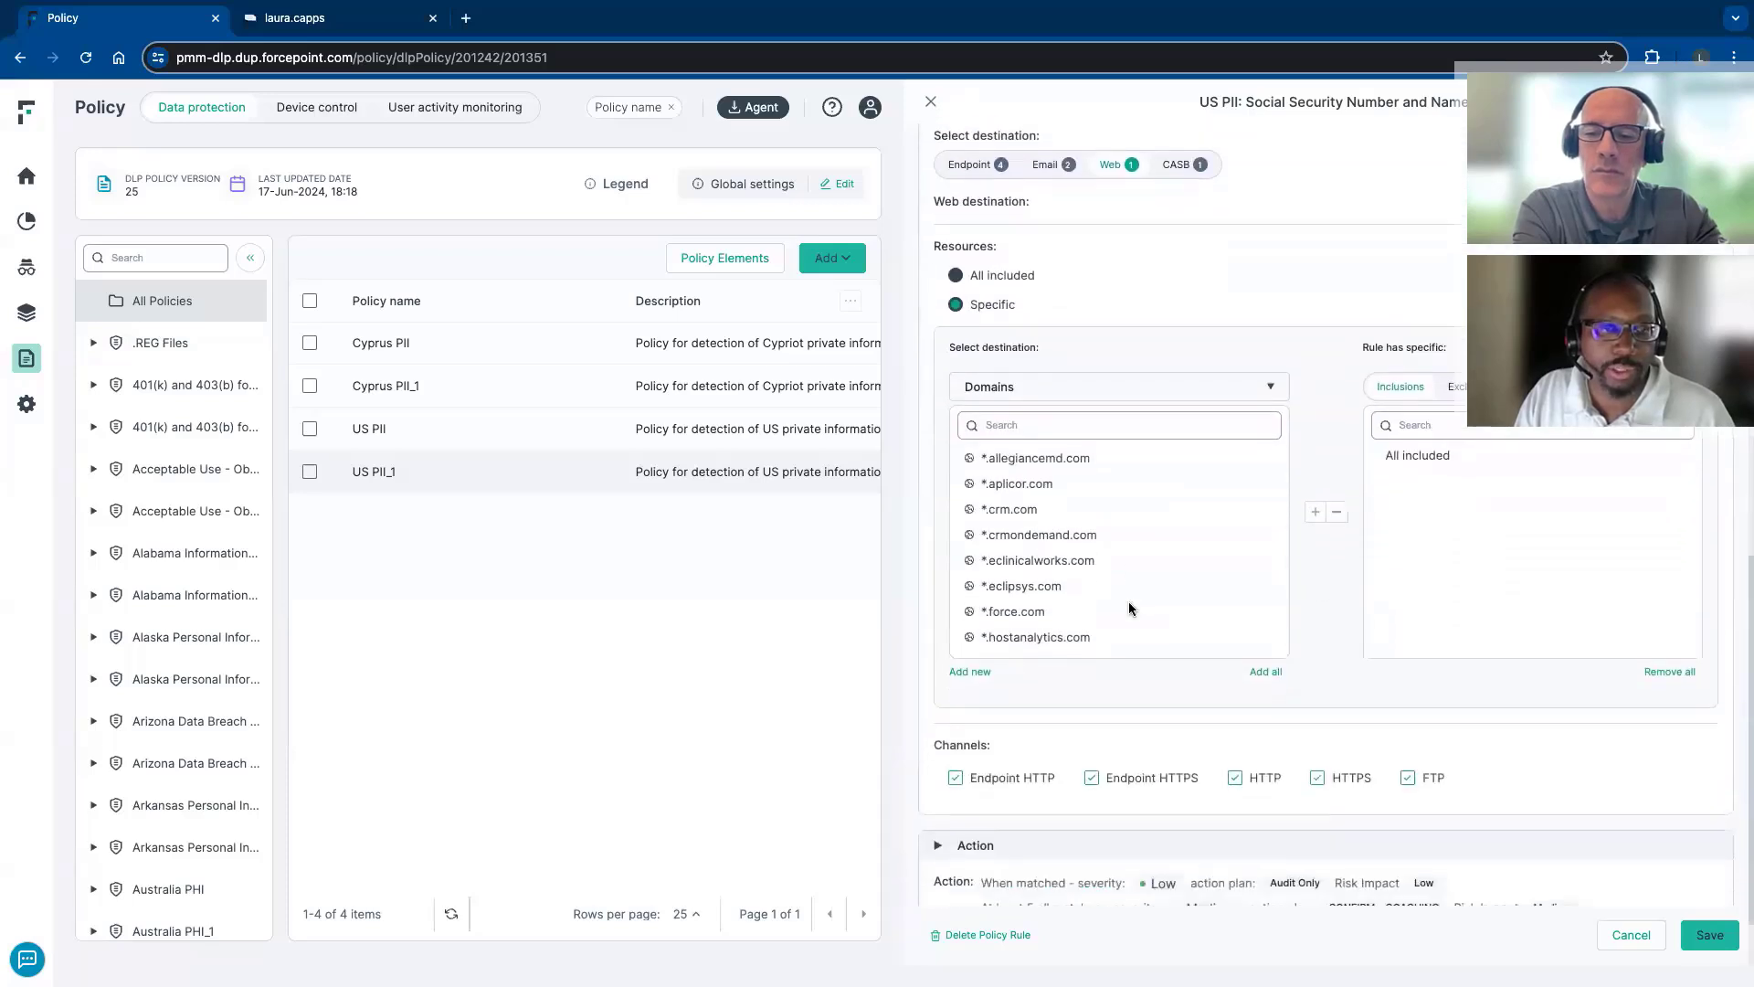
click(1277, 403)
scroll(1060, 567, down, 1)
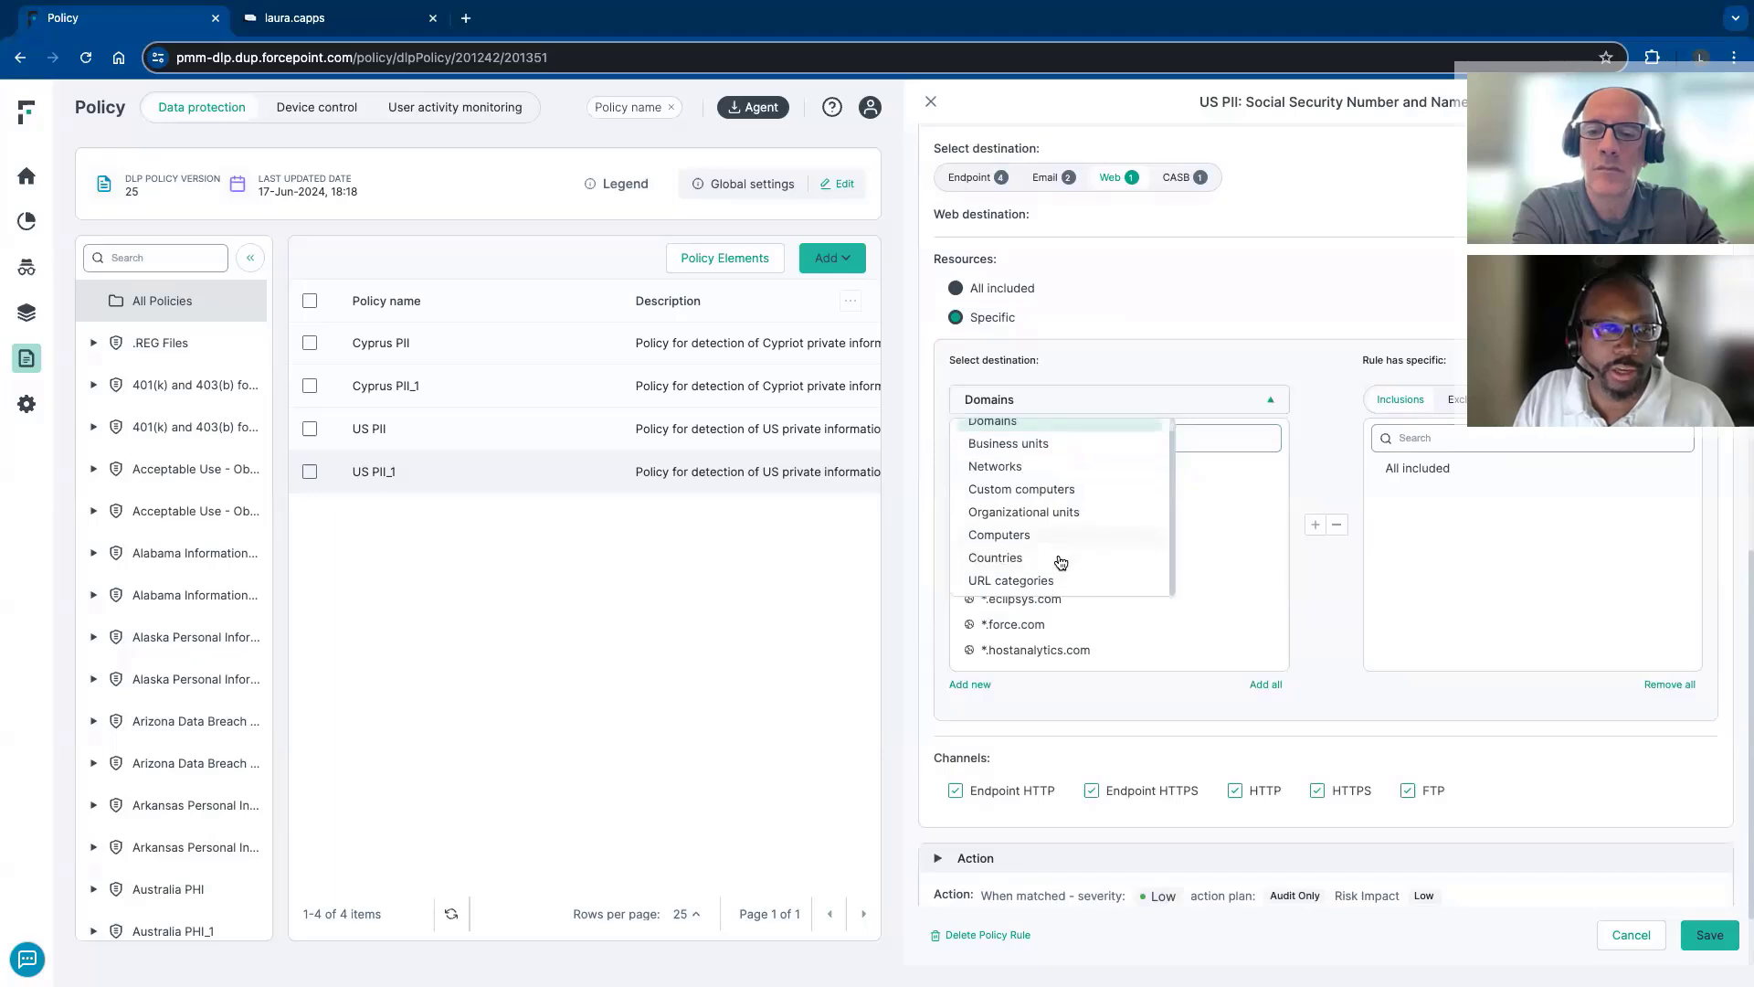
click(1032, 585)
Add the Information Technology URL categories Generative AI - Conversation, Multimedia and Text & Code to the Web destination's inclusions
scroll(1225, 572, down, 8)
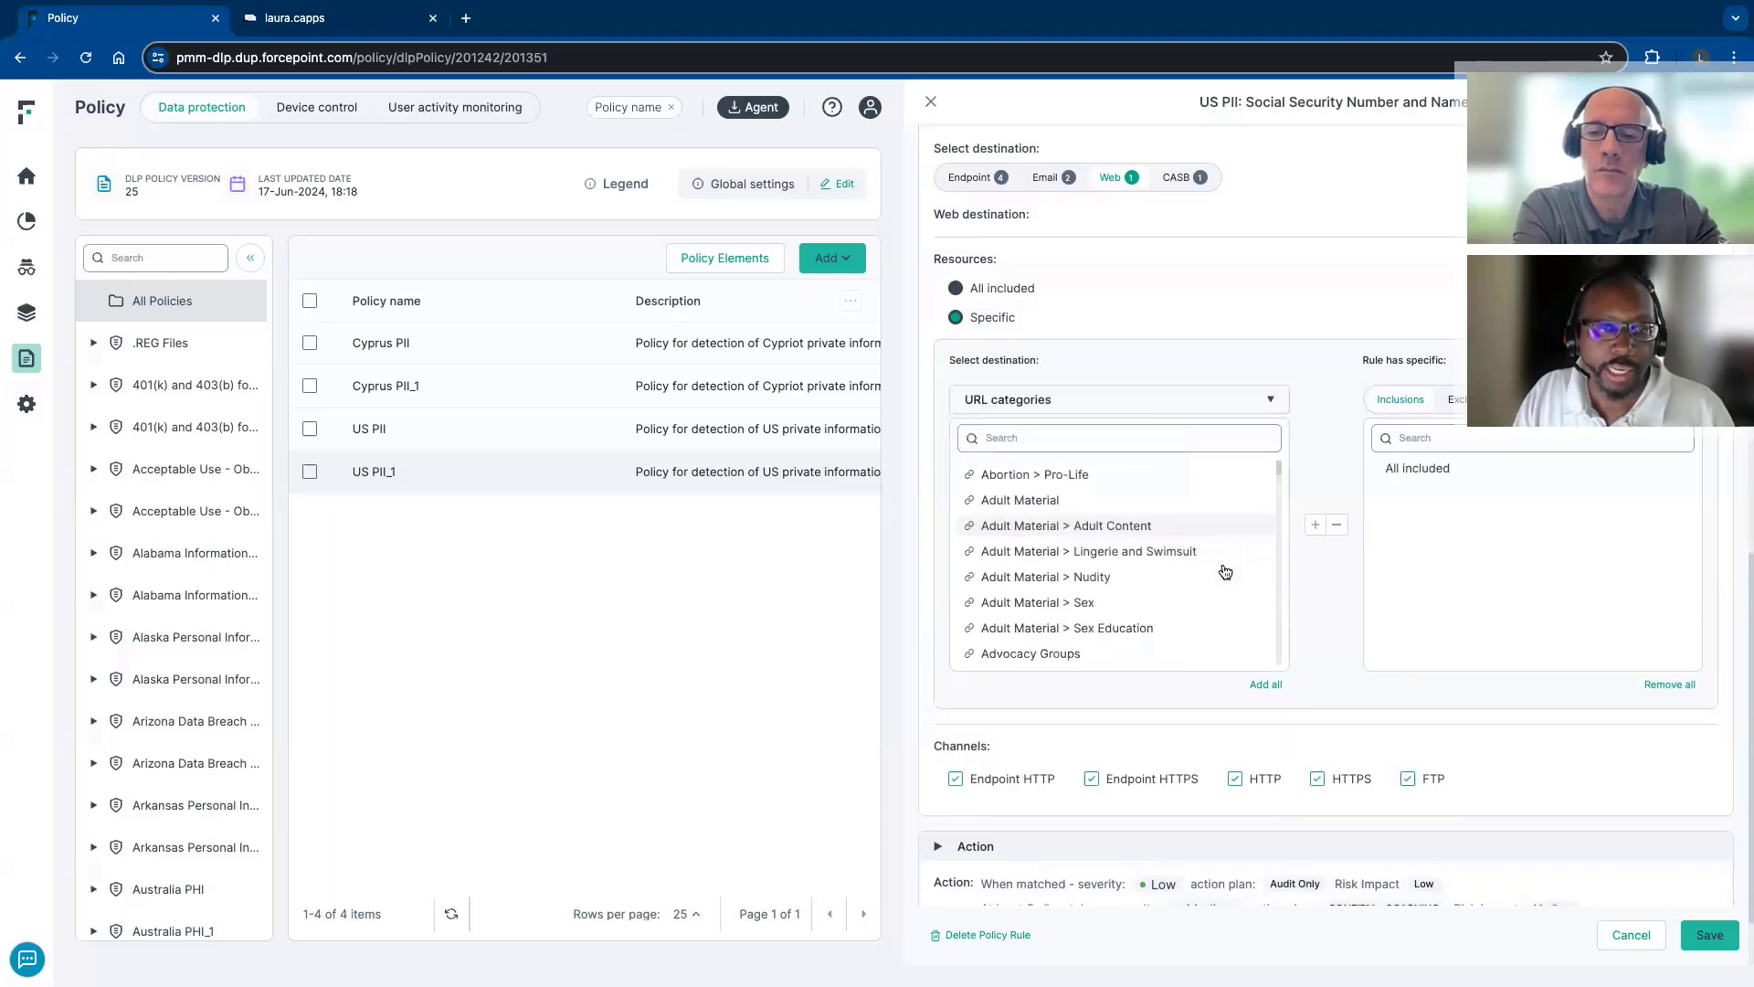
scroll(1226, 572, down, 10)
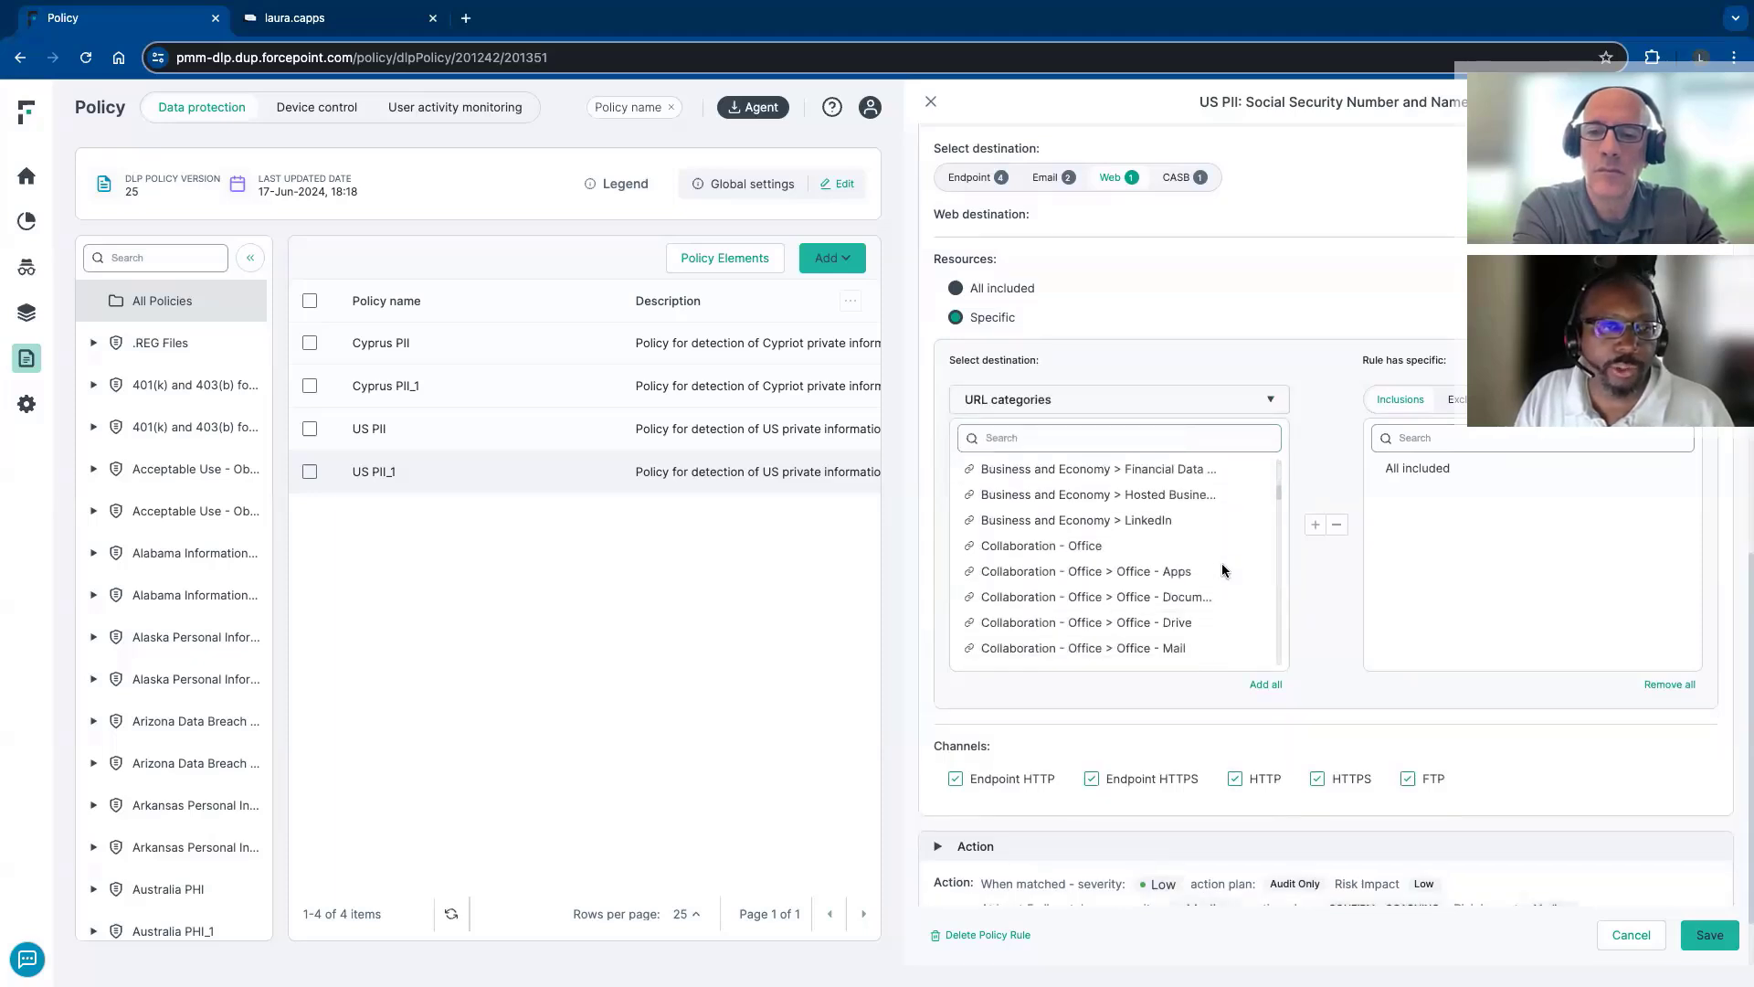
scroll(1222, 571, down, 6)
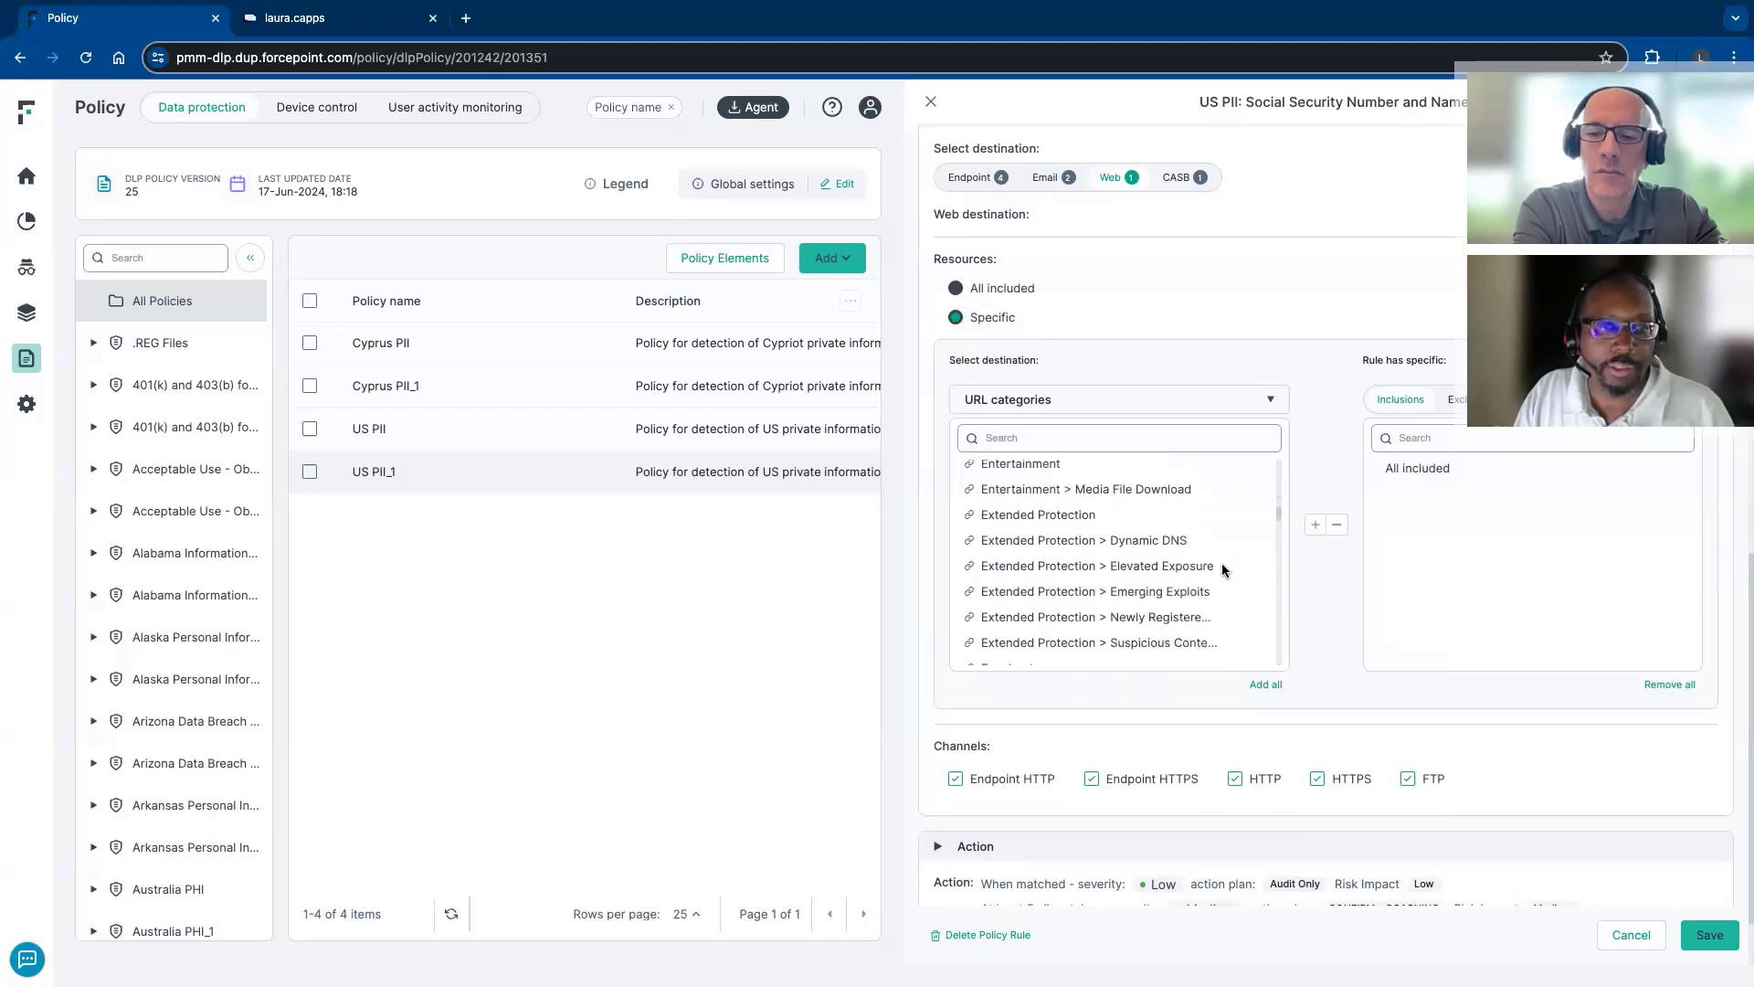
scroll(1225, 572, down, 8)
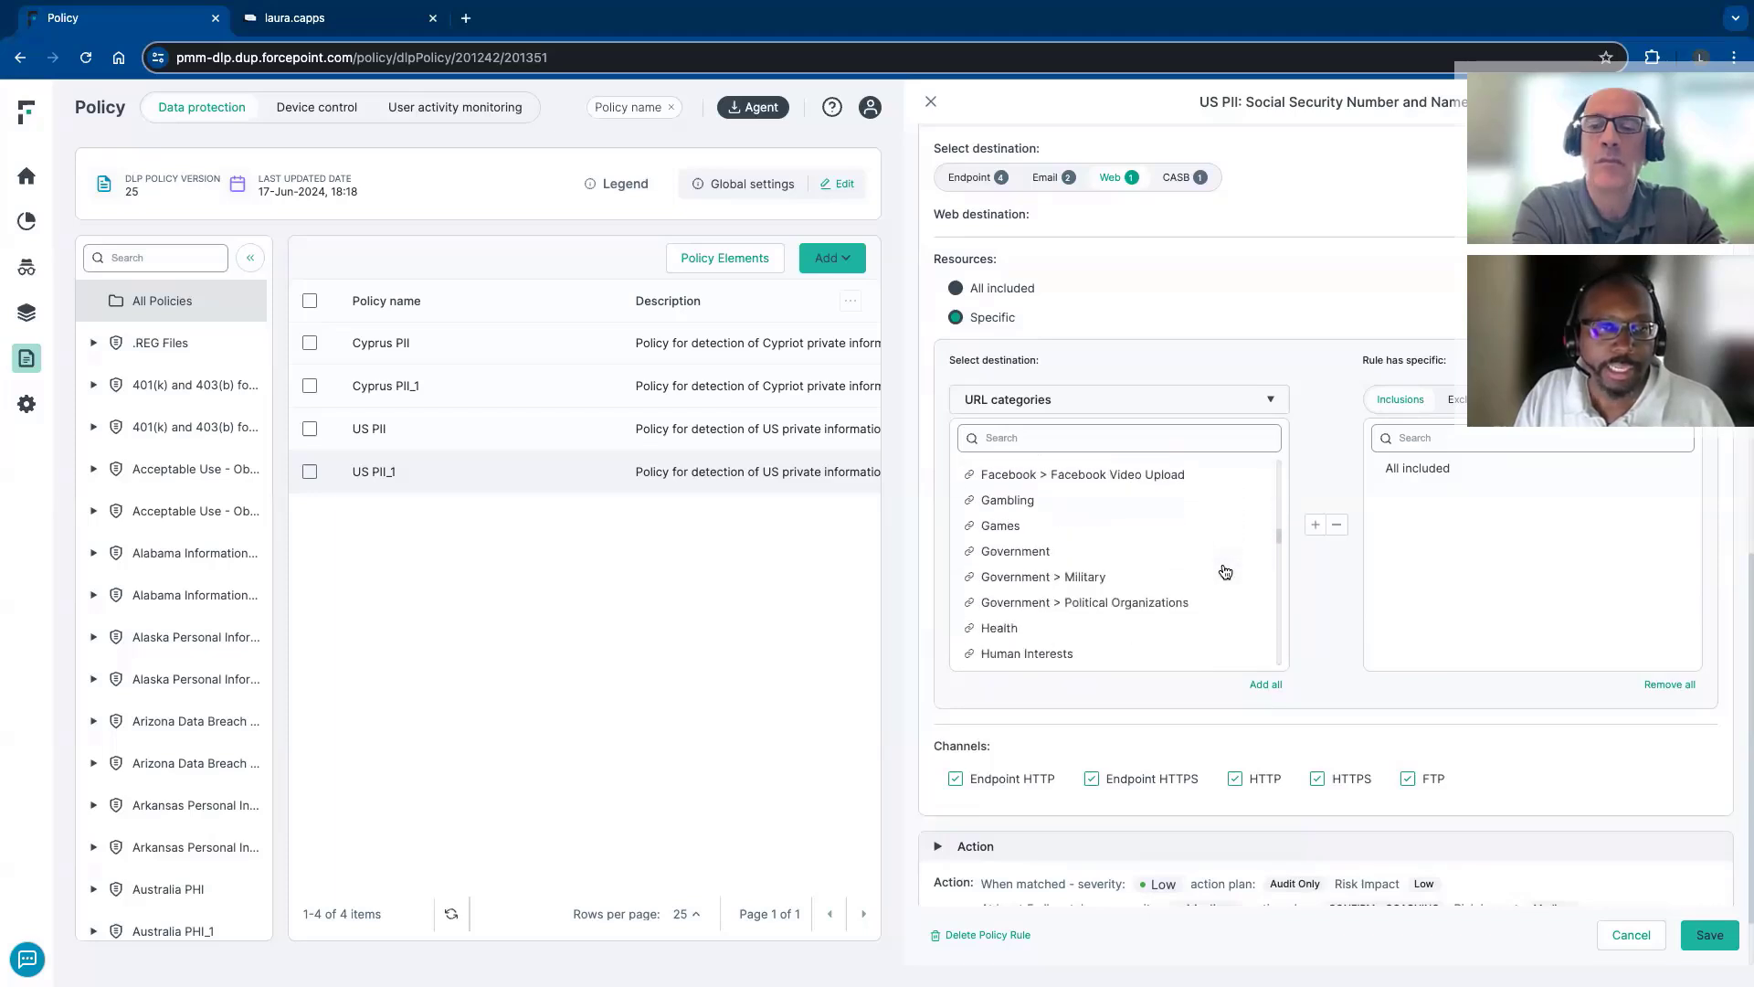
scroll(1223, 571, down, 5)
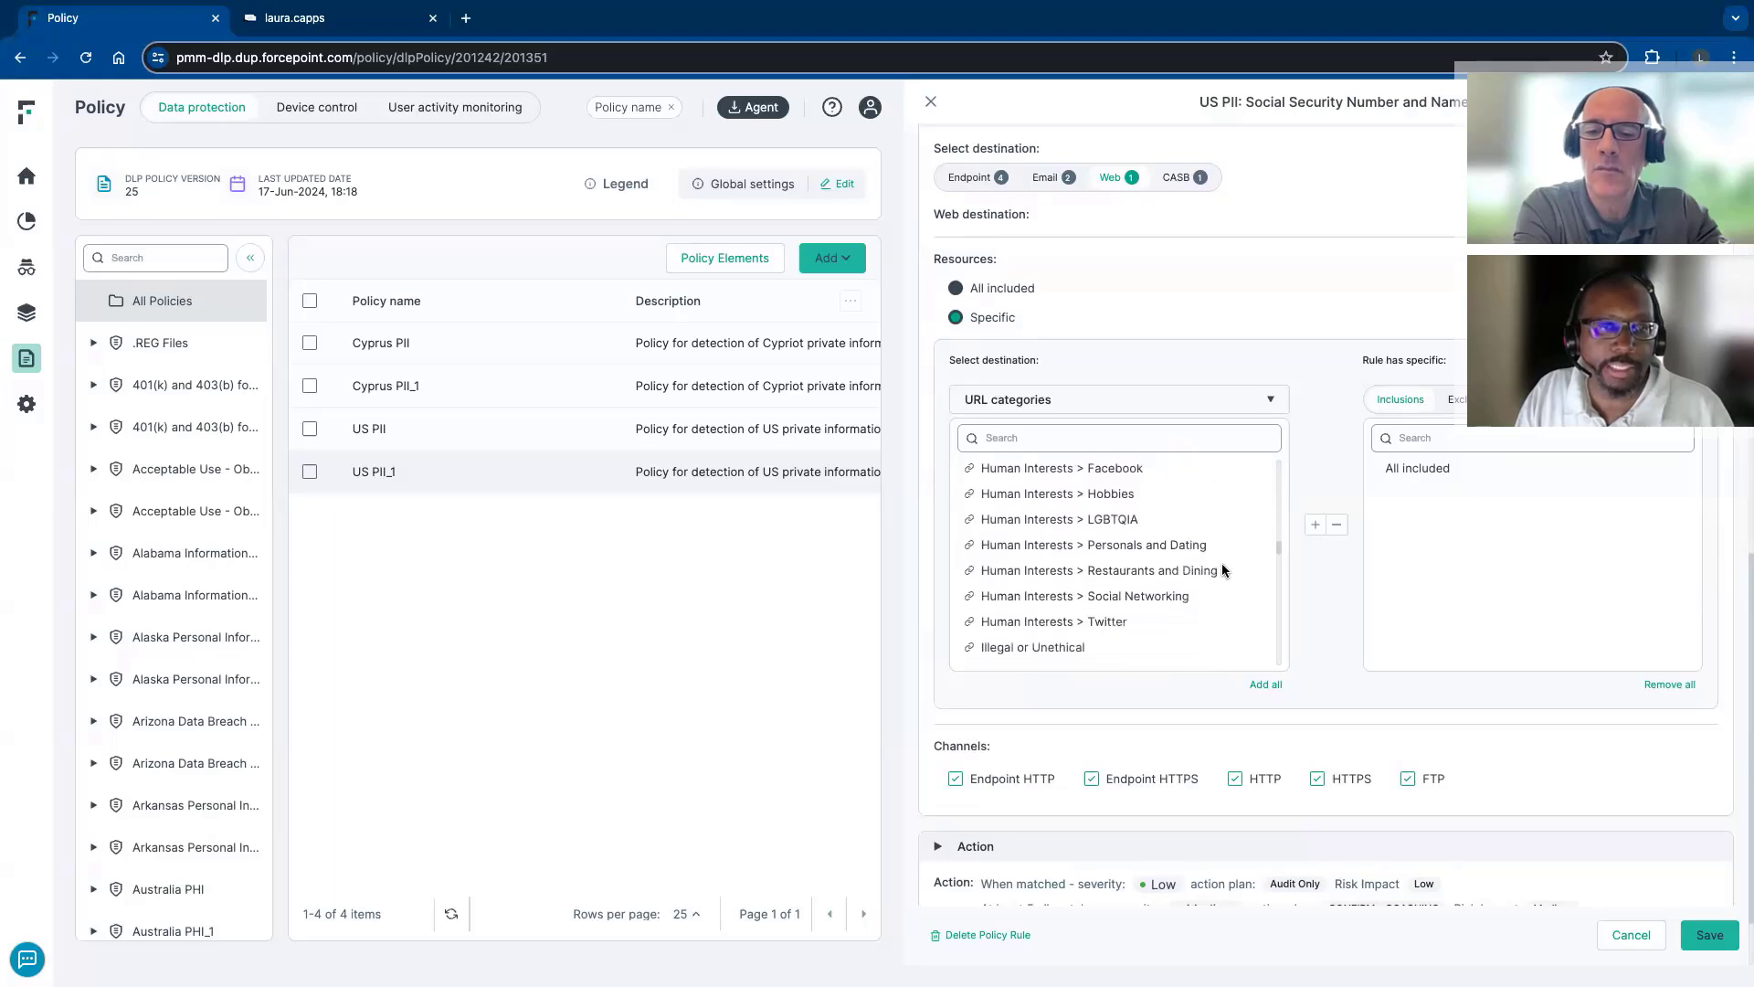
scroll(1222, 570, down, 1)
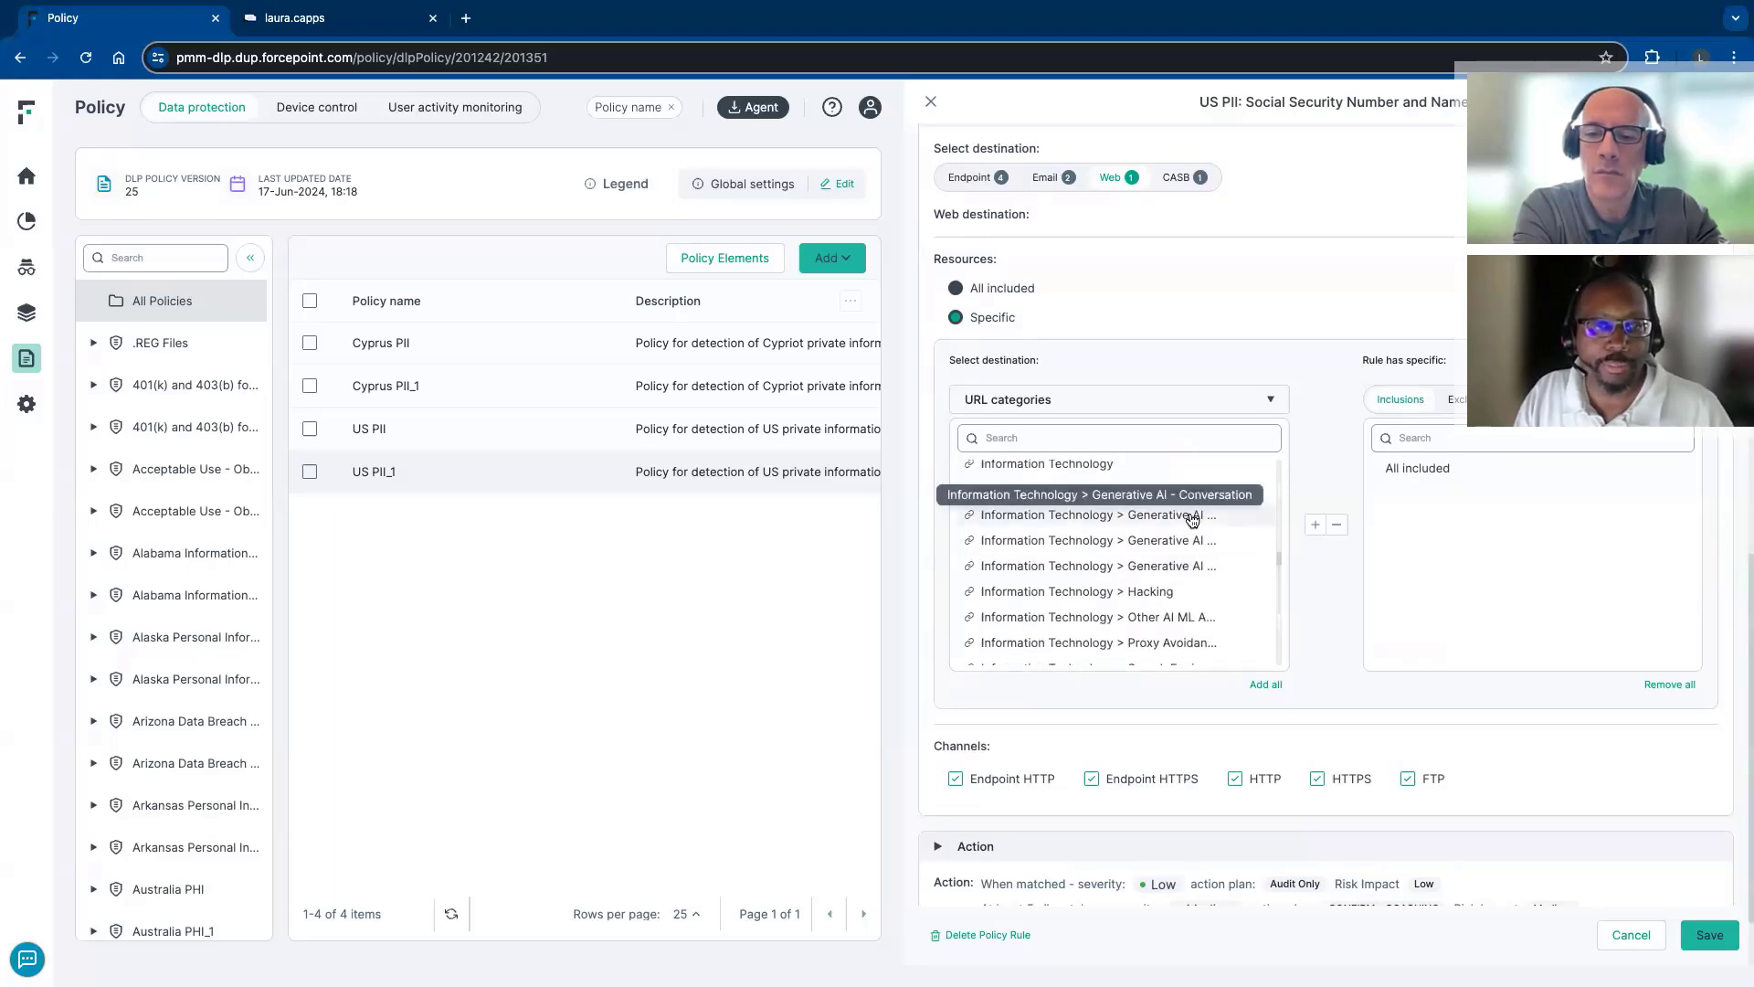
click(1189, 568)
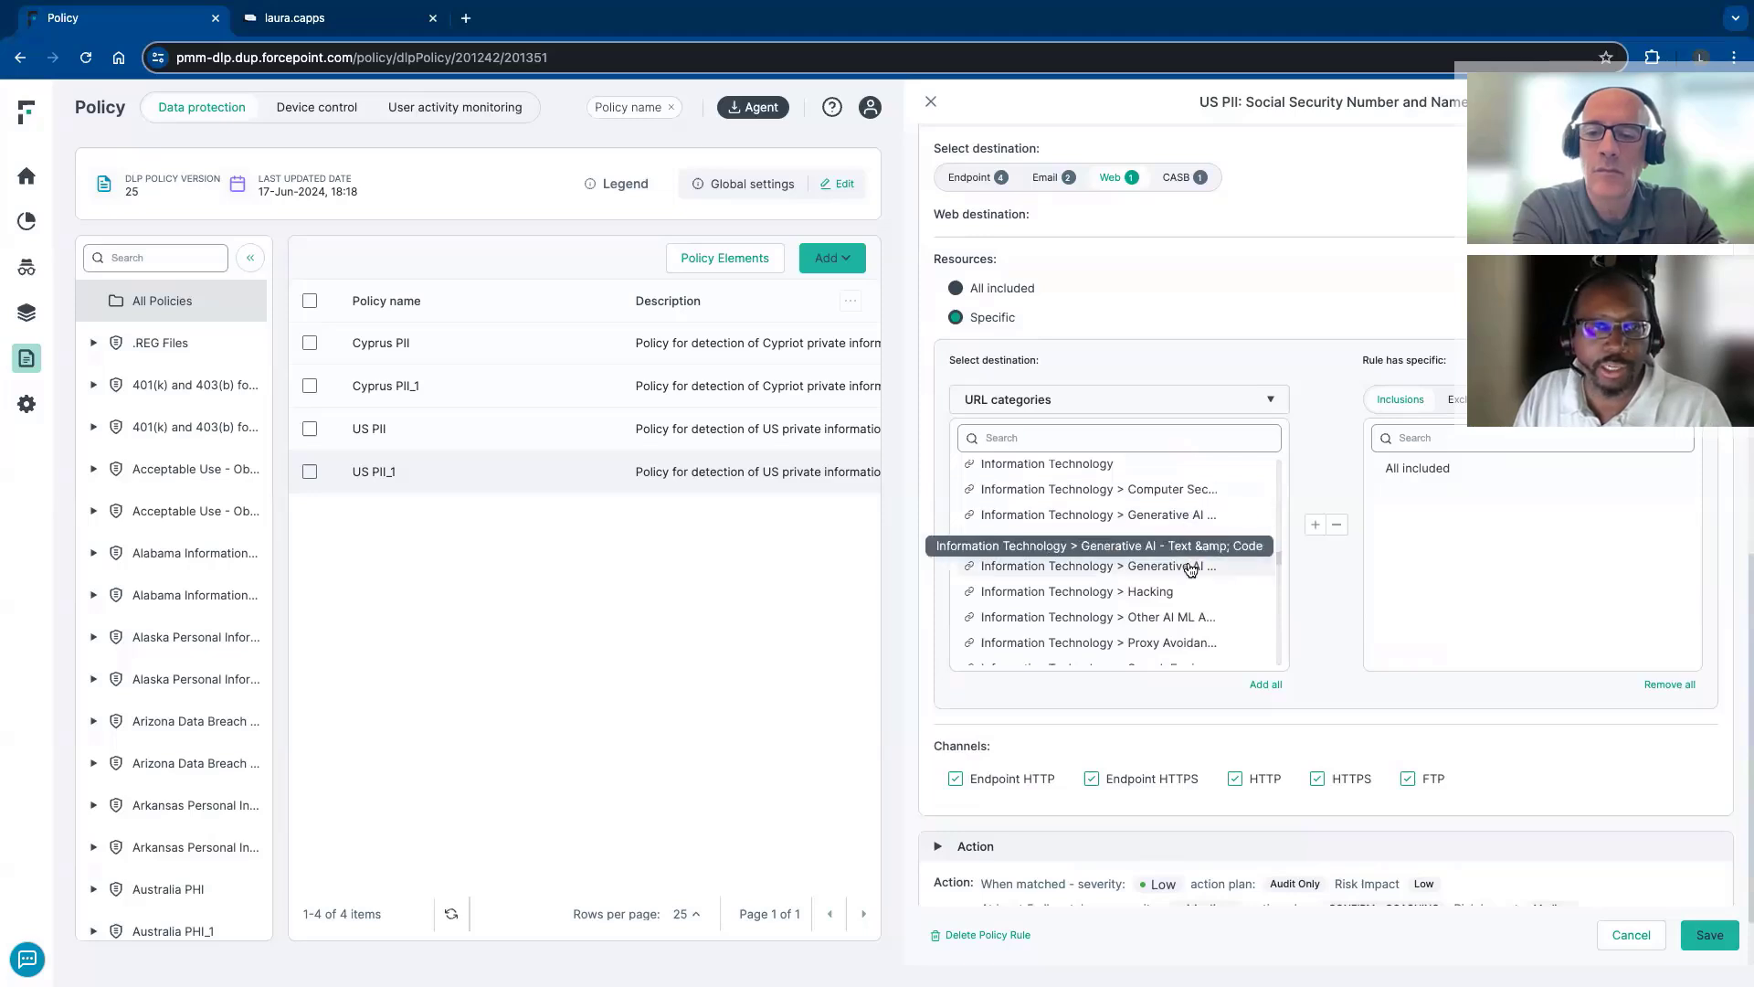
shift+click(1194, 526)
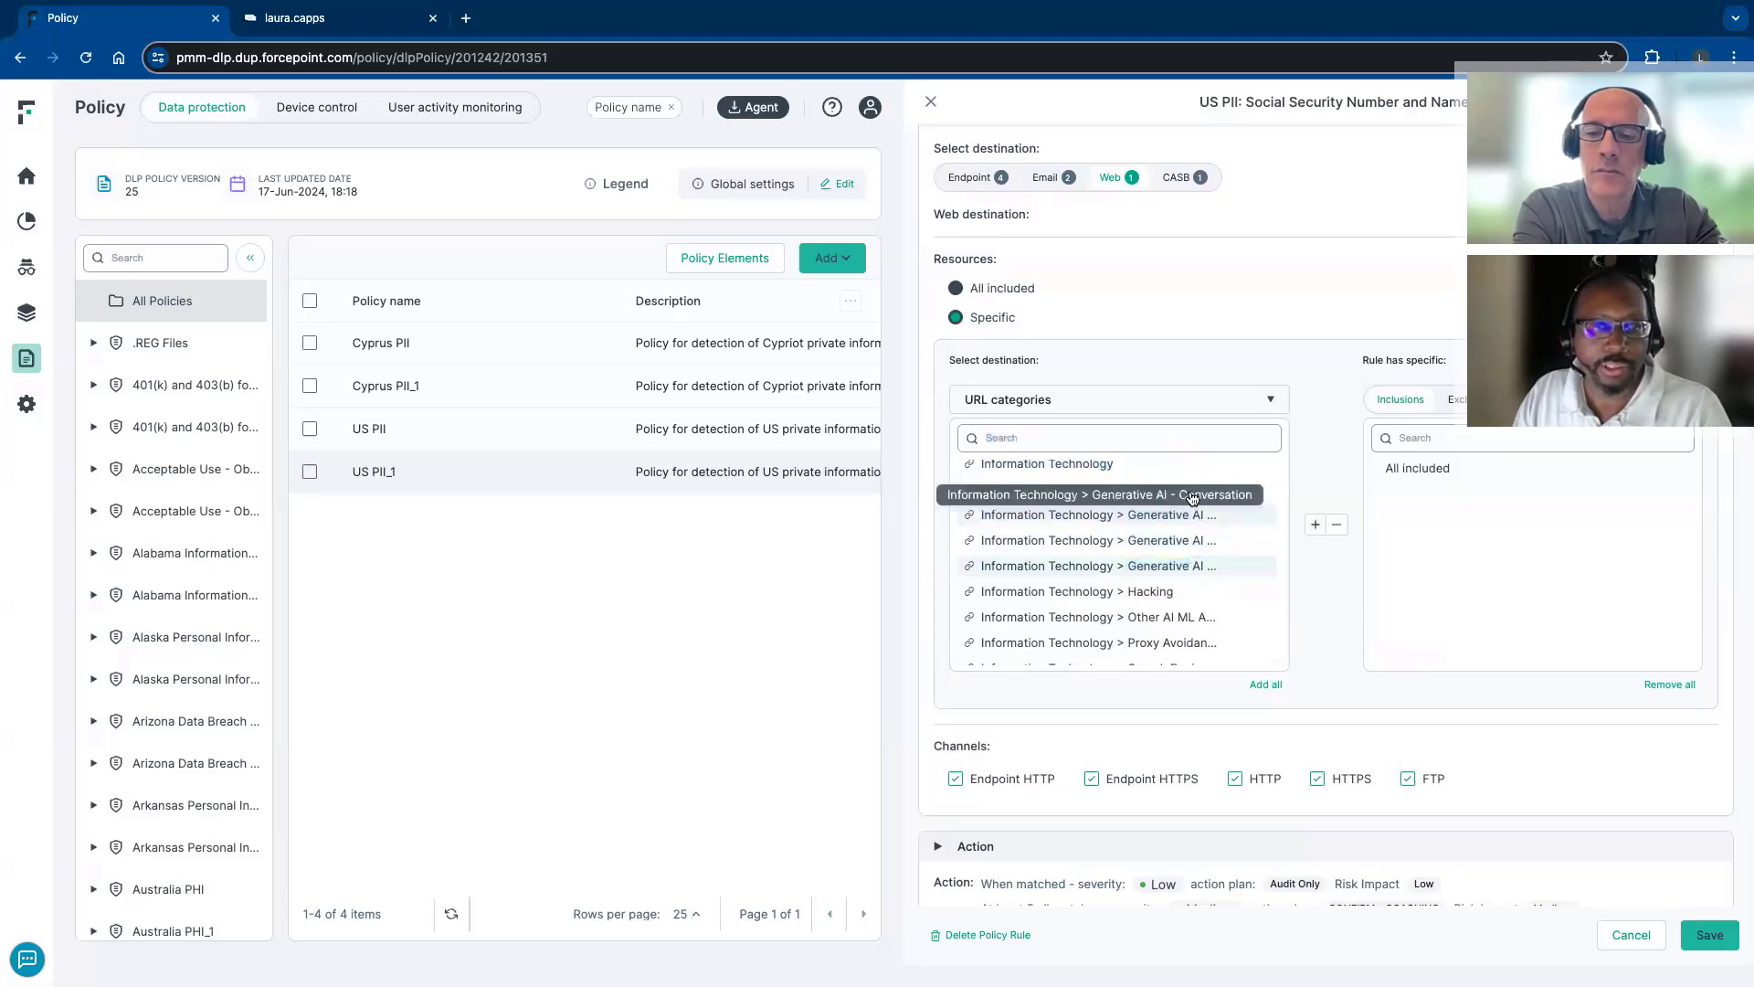
click(1188, 565)
click(1309, 525)
click(1208, 541)
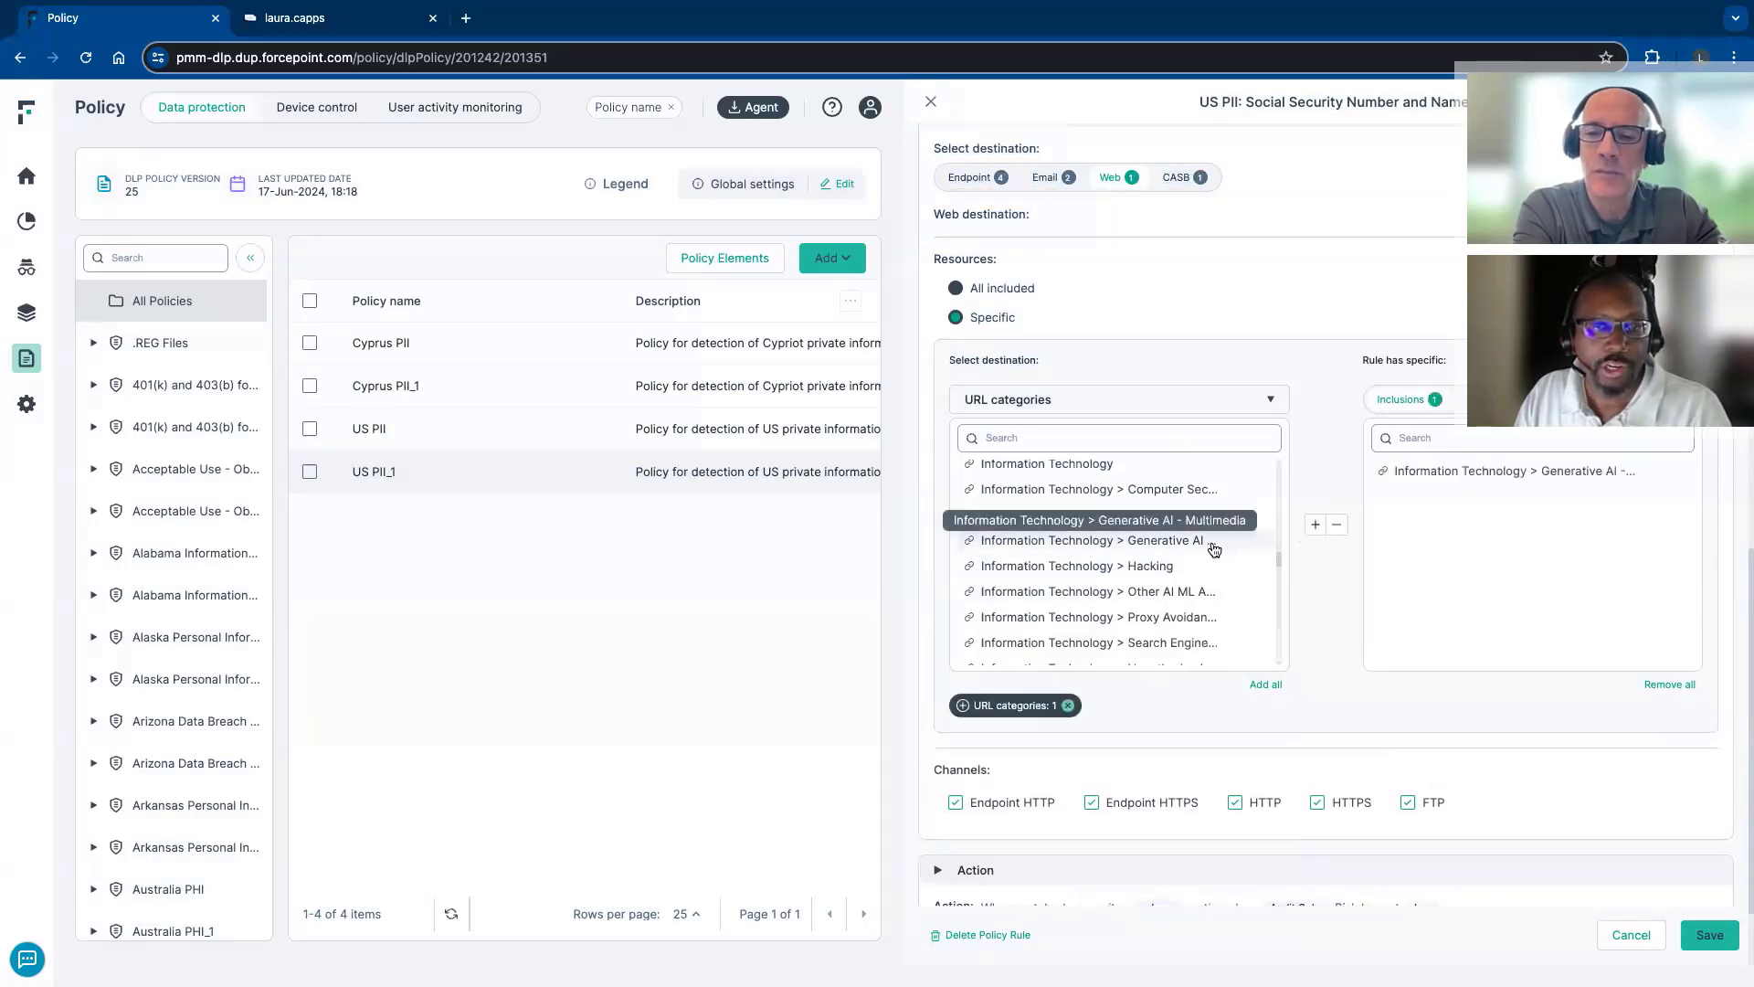
click(1314, 524)
click(1215, 528)
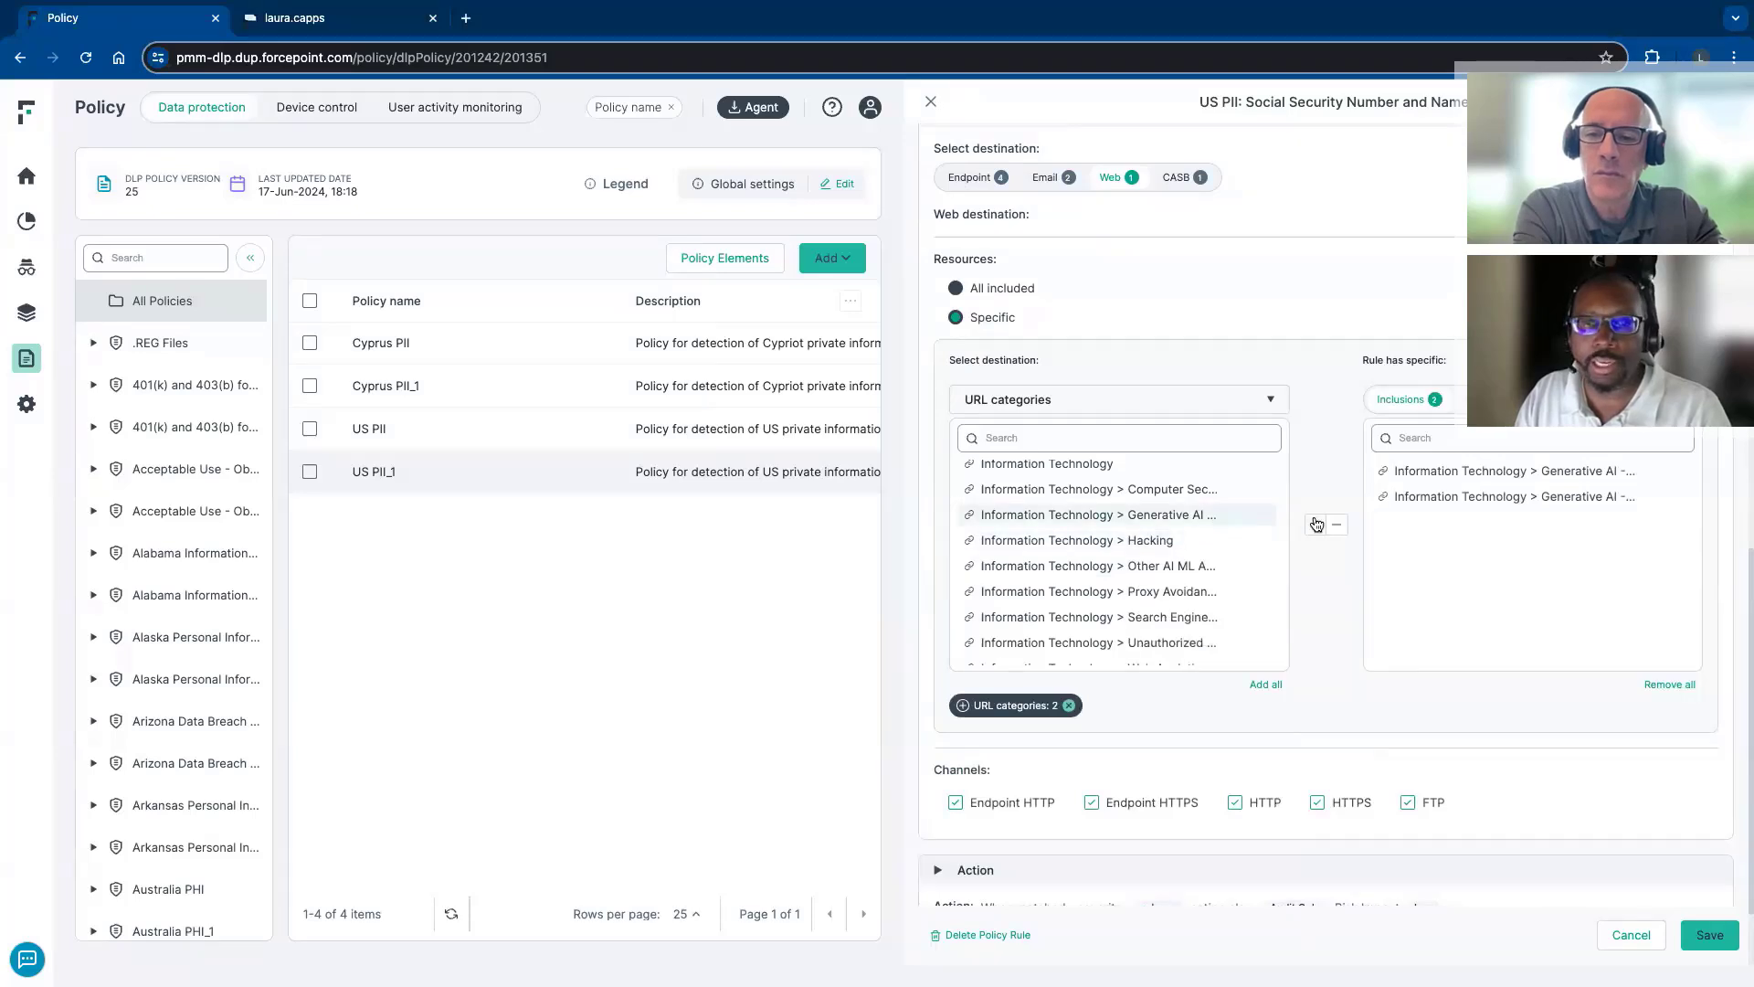
click(1314, 524)
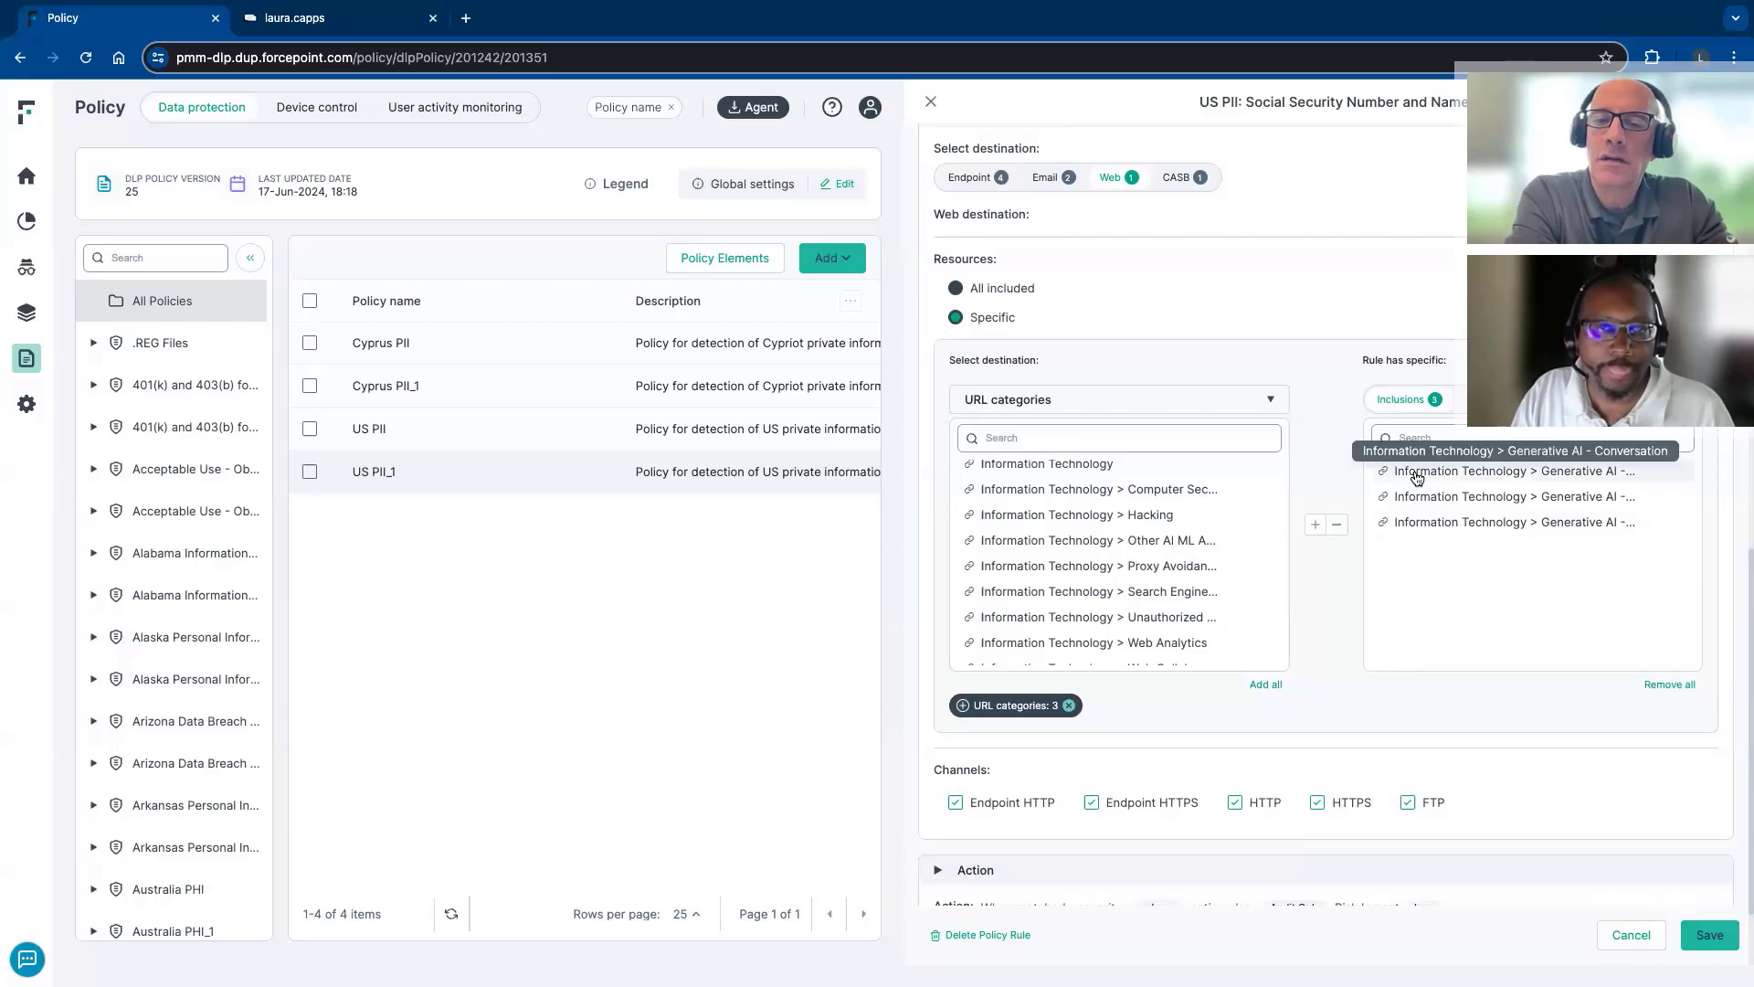
Return the Web destination's resources to All included, and view the CASB destination's API and Inline types
scroll(1330, 432, up, 3)
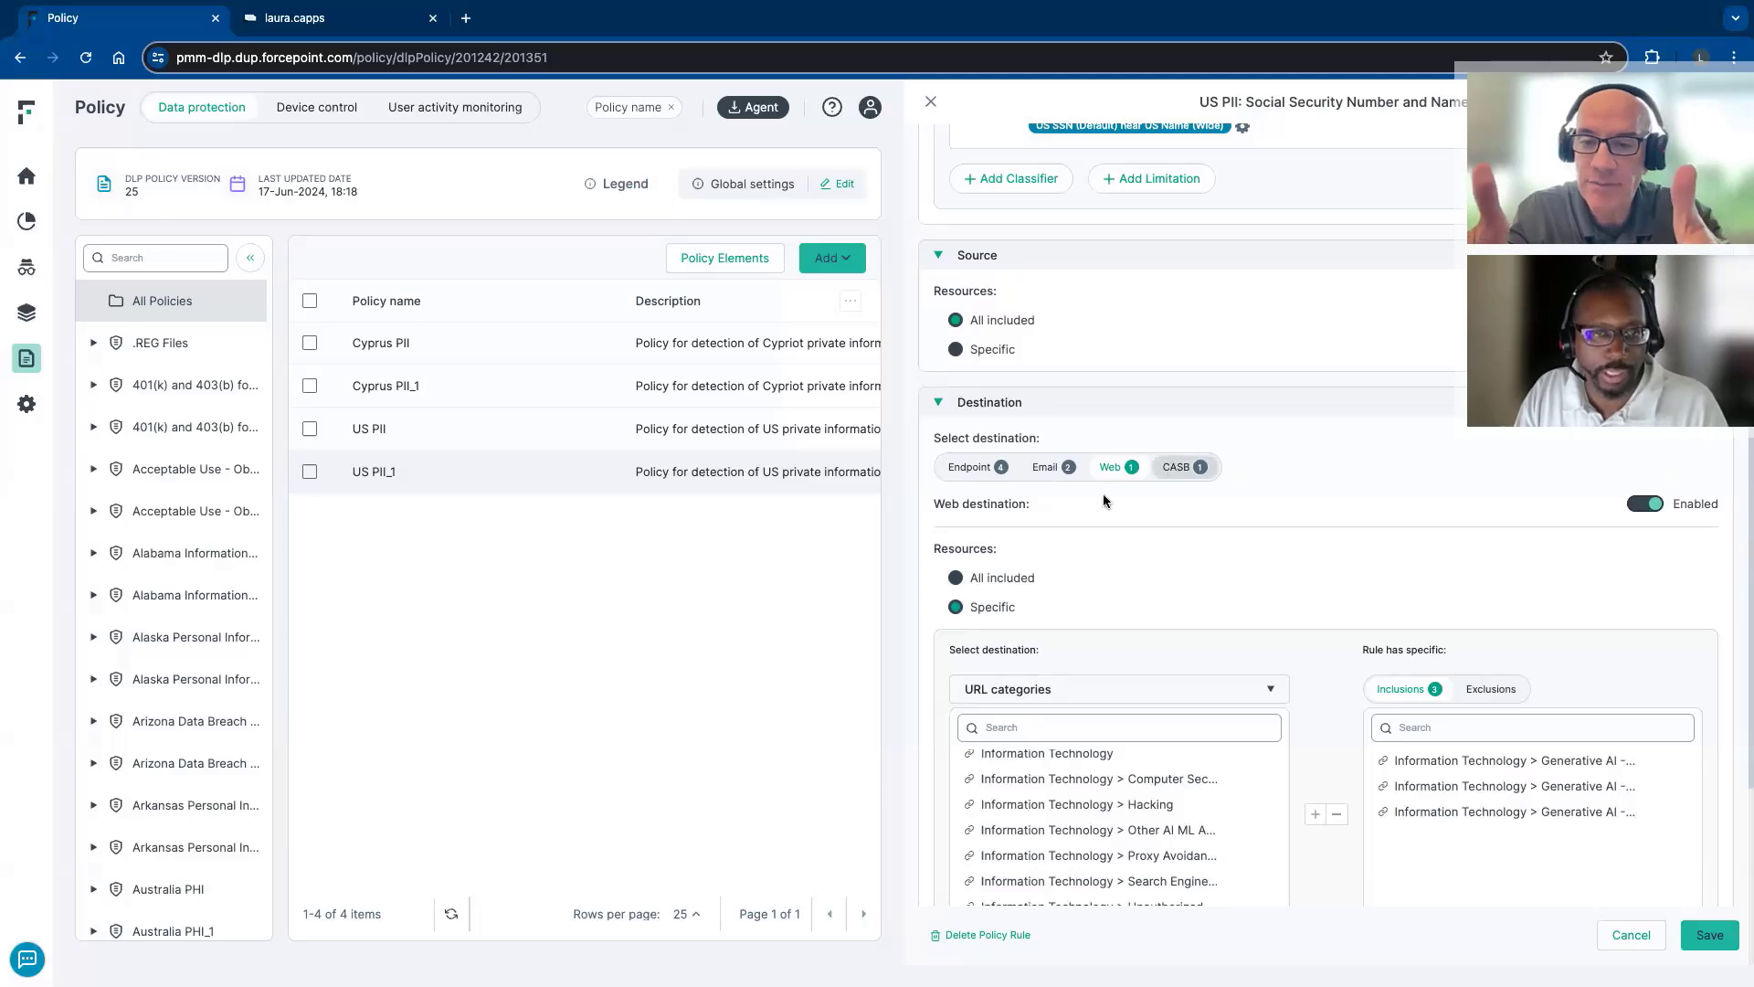
click(956, 579)
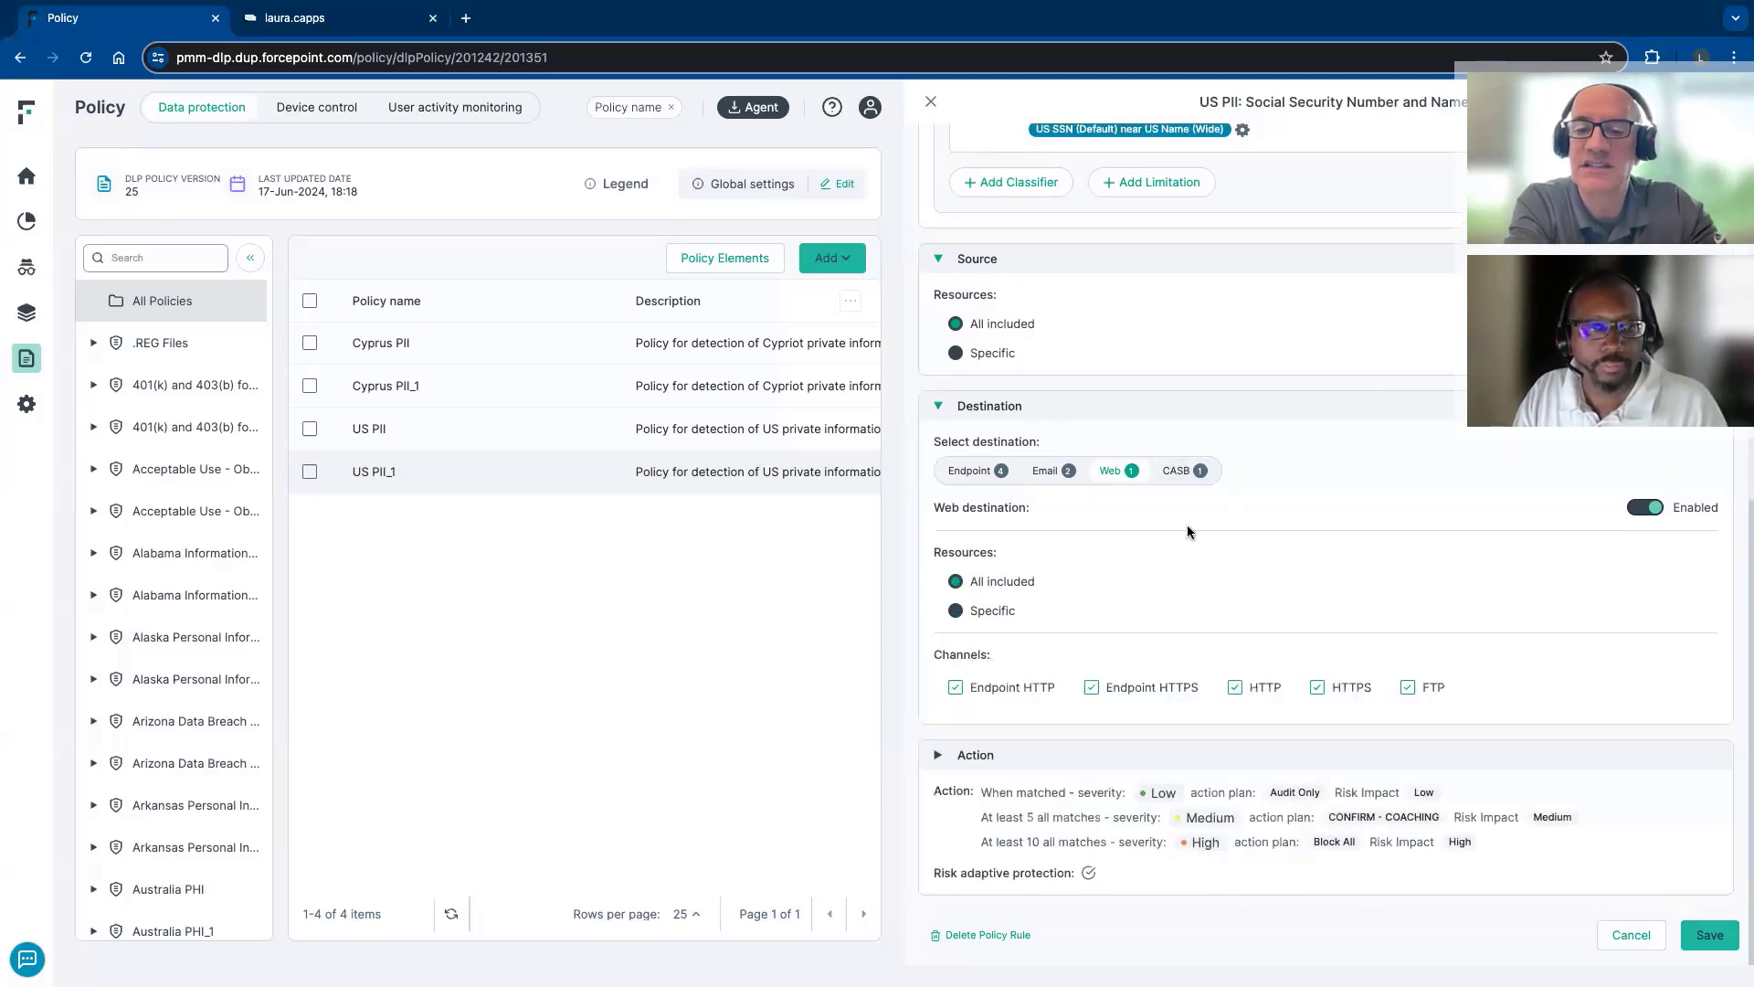
click(1178, 469)
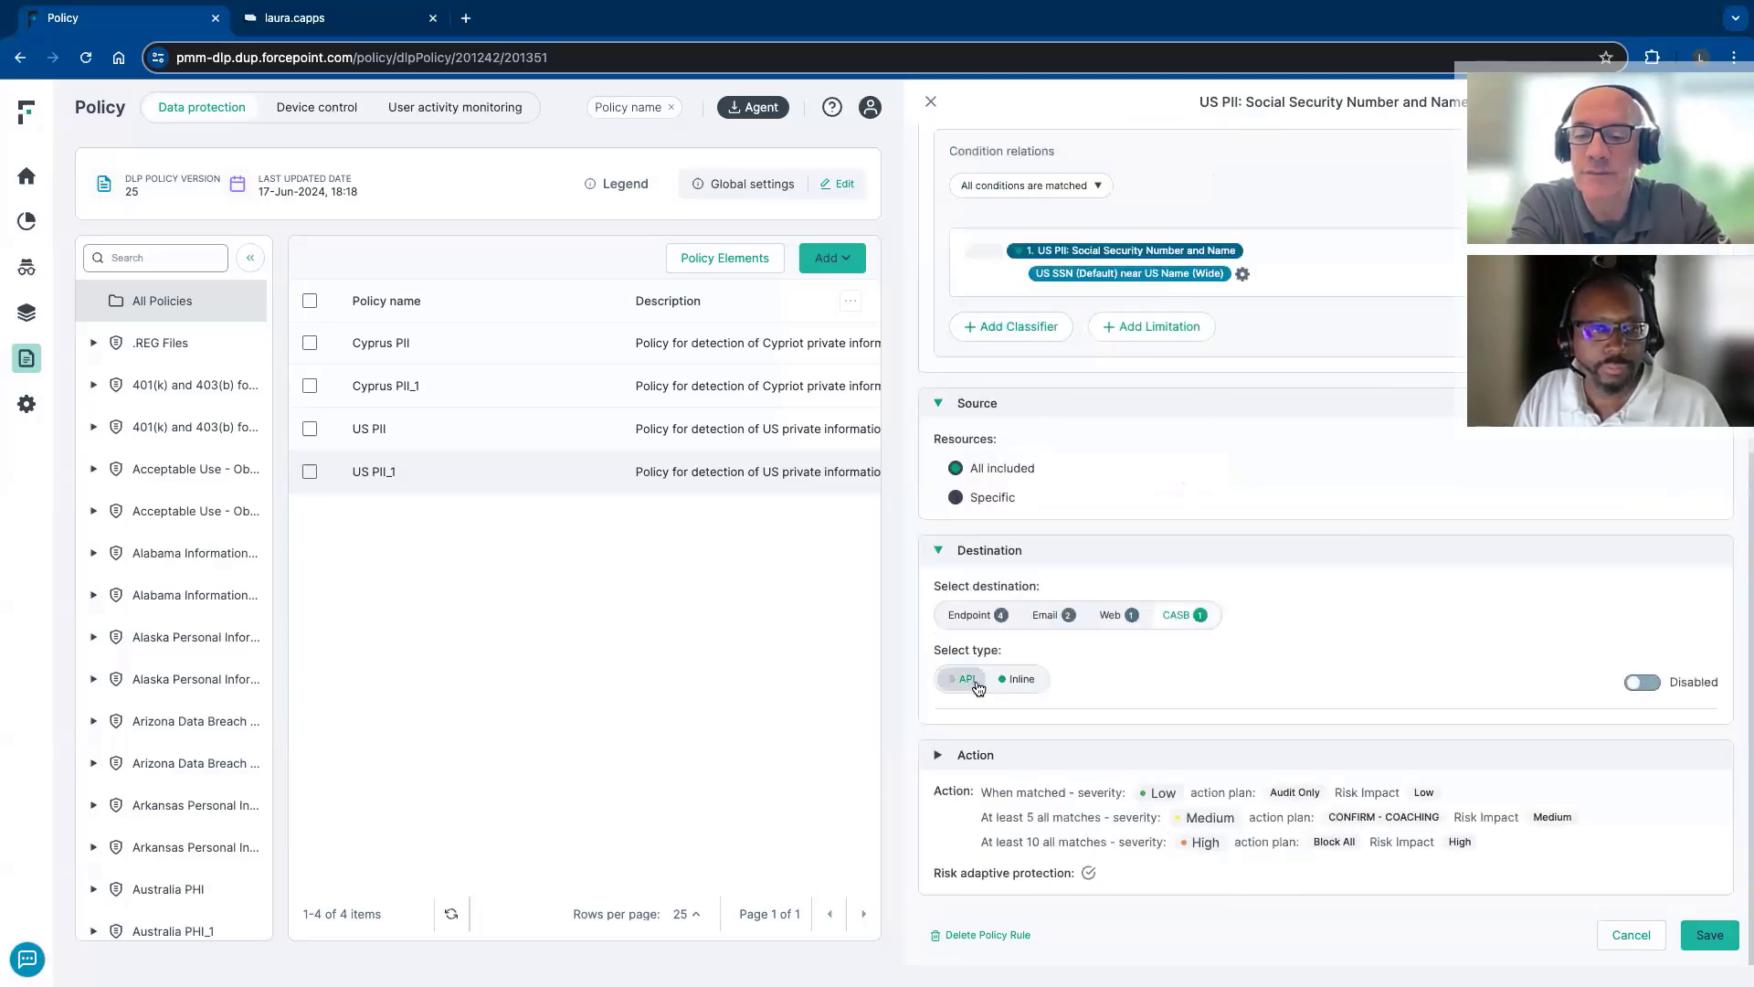
click(1016, 684)
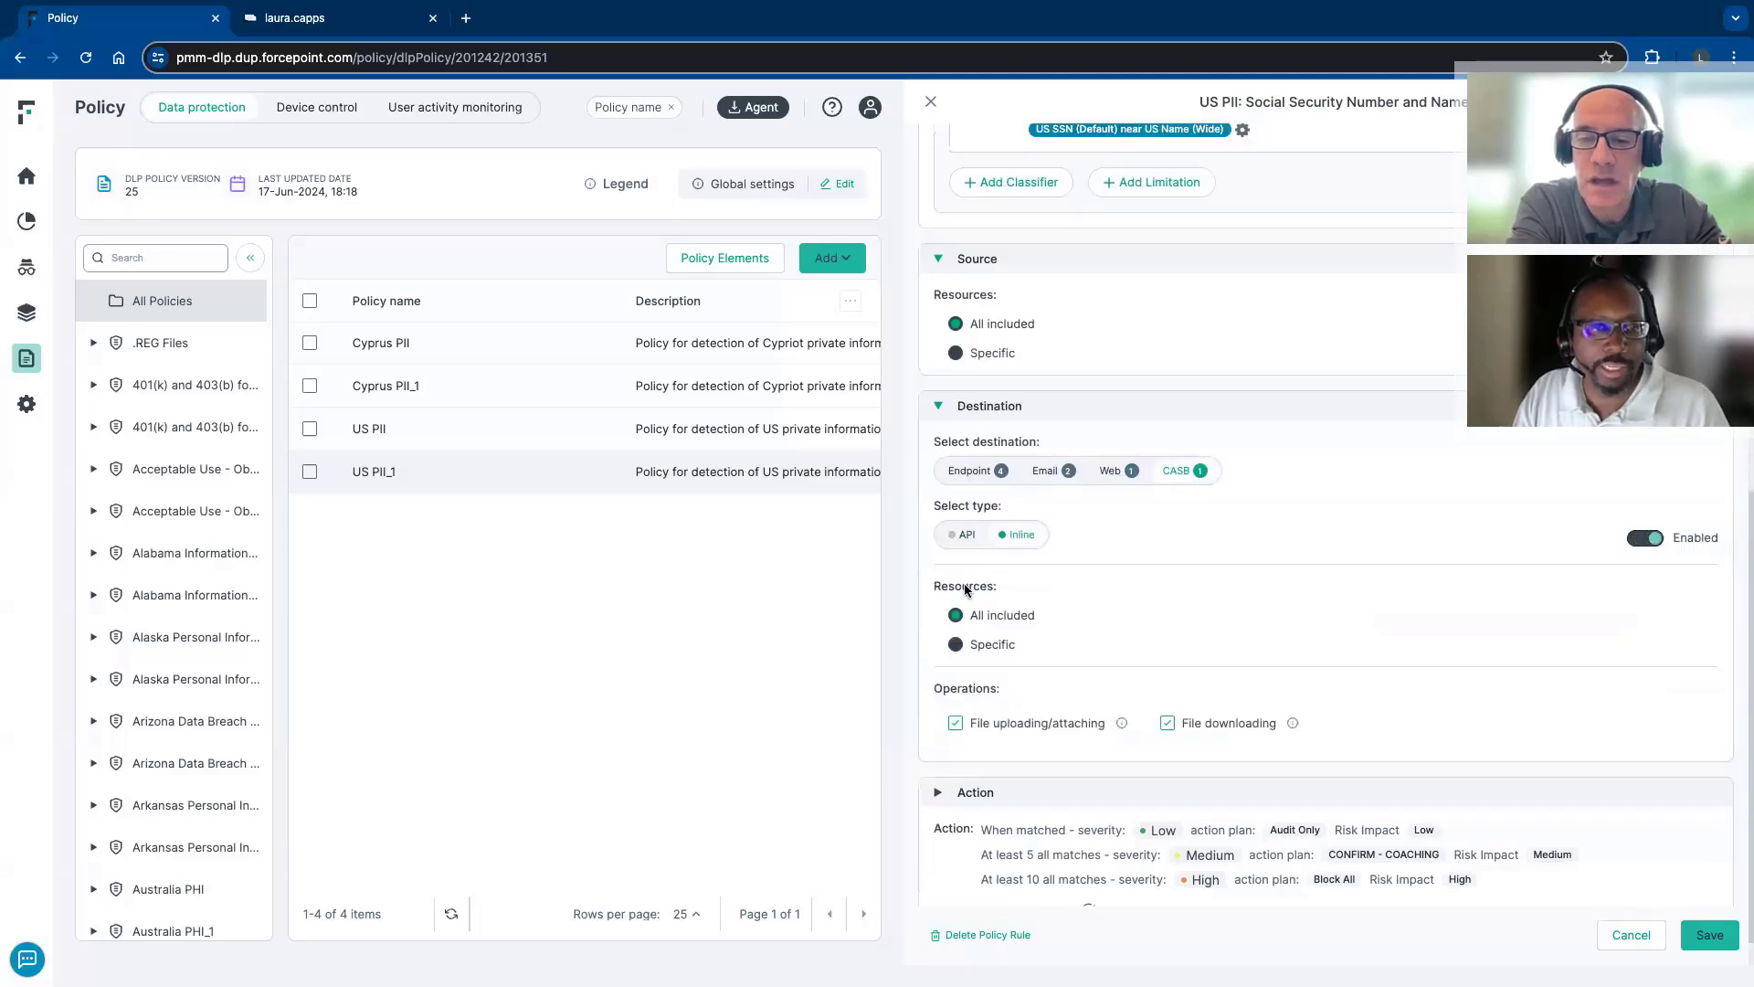
Review the specific cloud applications selectable for the CASB Inline type, and return its resources to All included
scroll(1128, 596, down, 1)
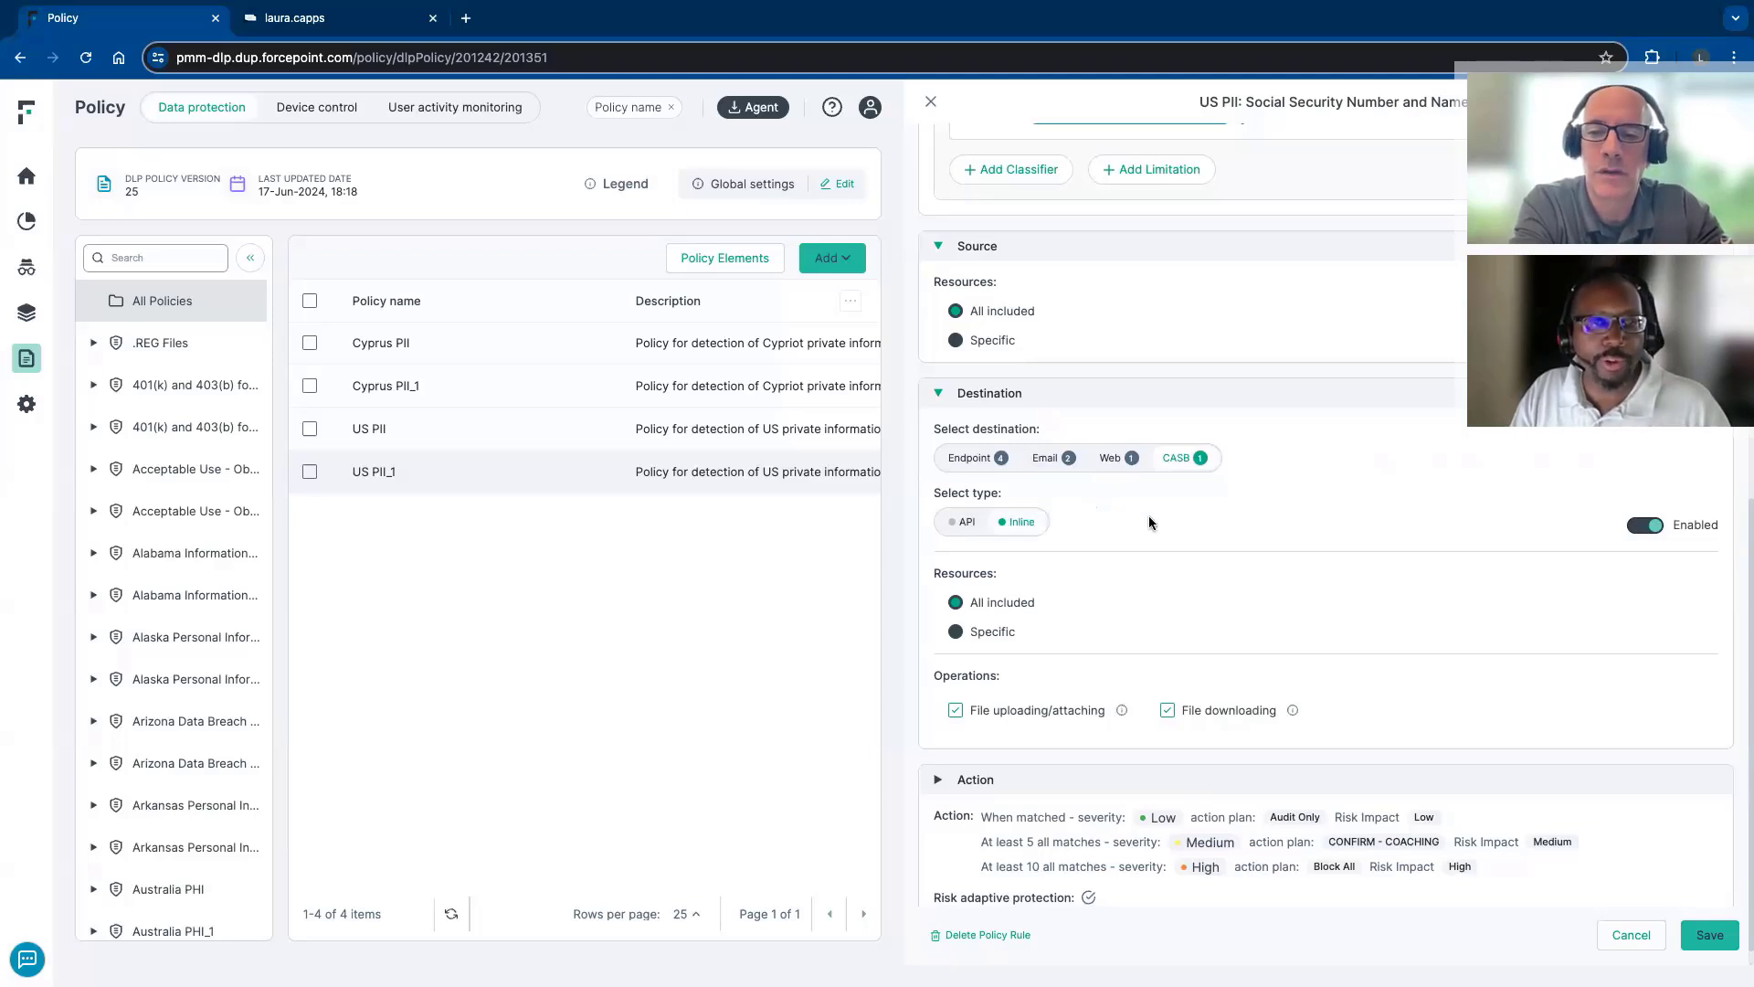
click(956, 631)
scroll(1096, 594, down, 1)
click(1270, 603)
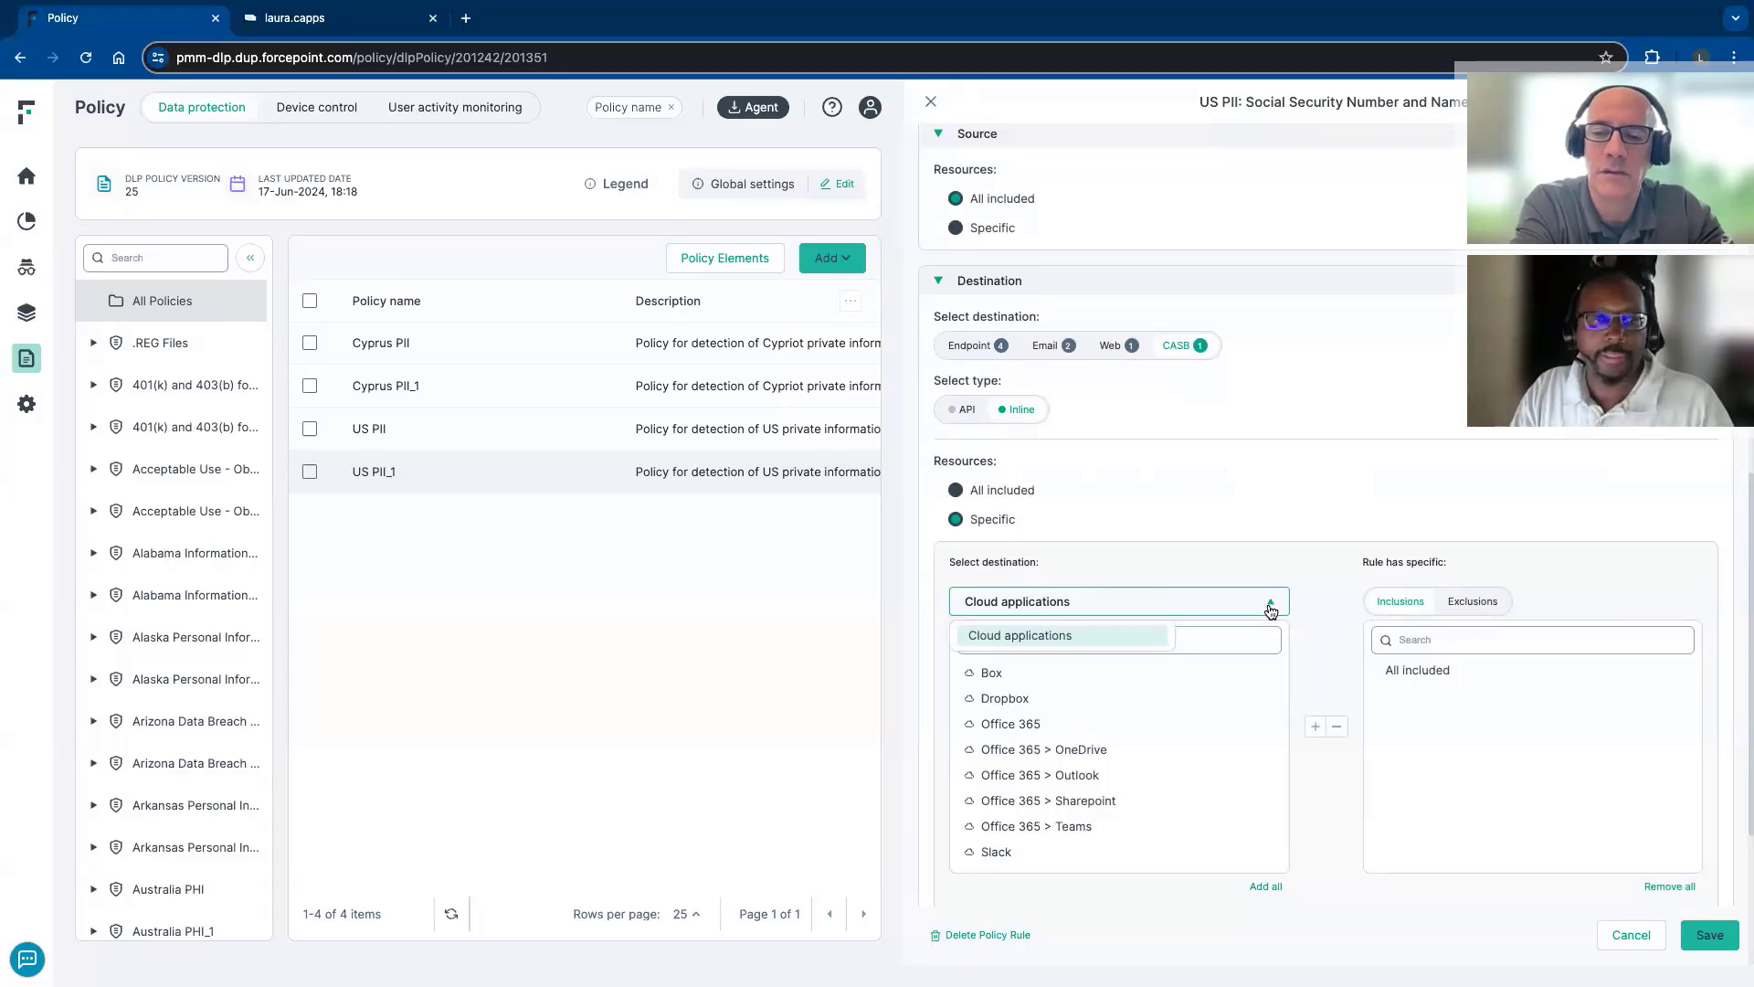
scroll(1179, 758, down, 1)
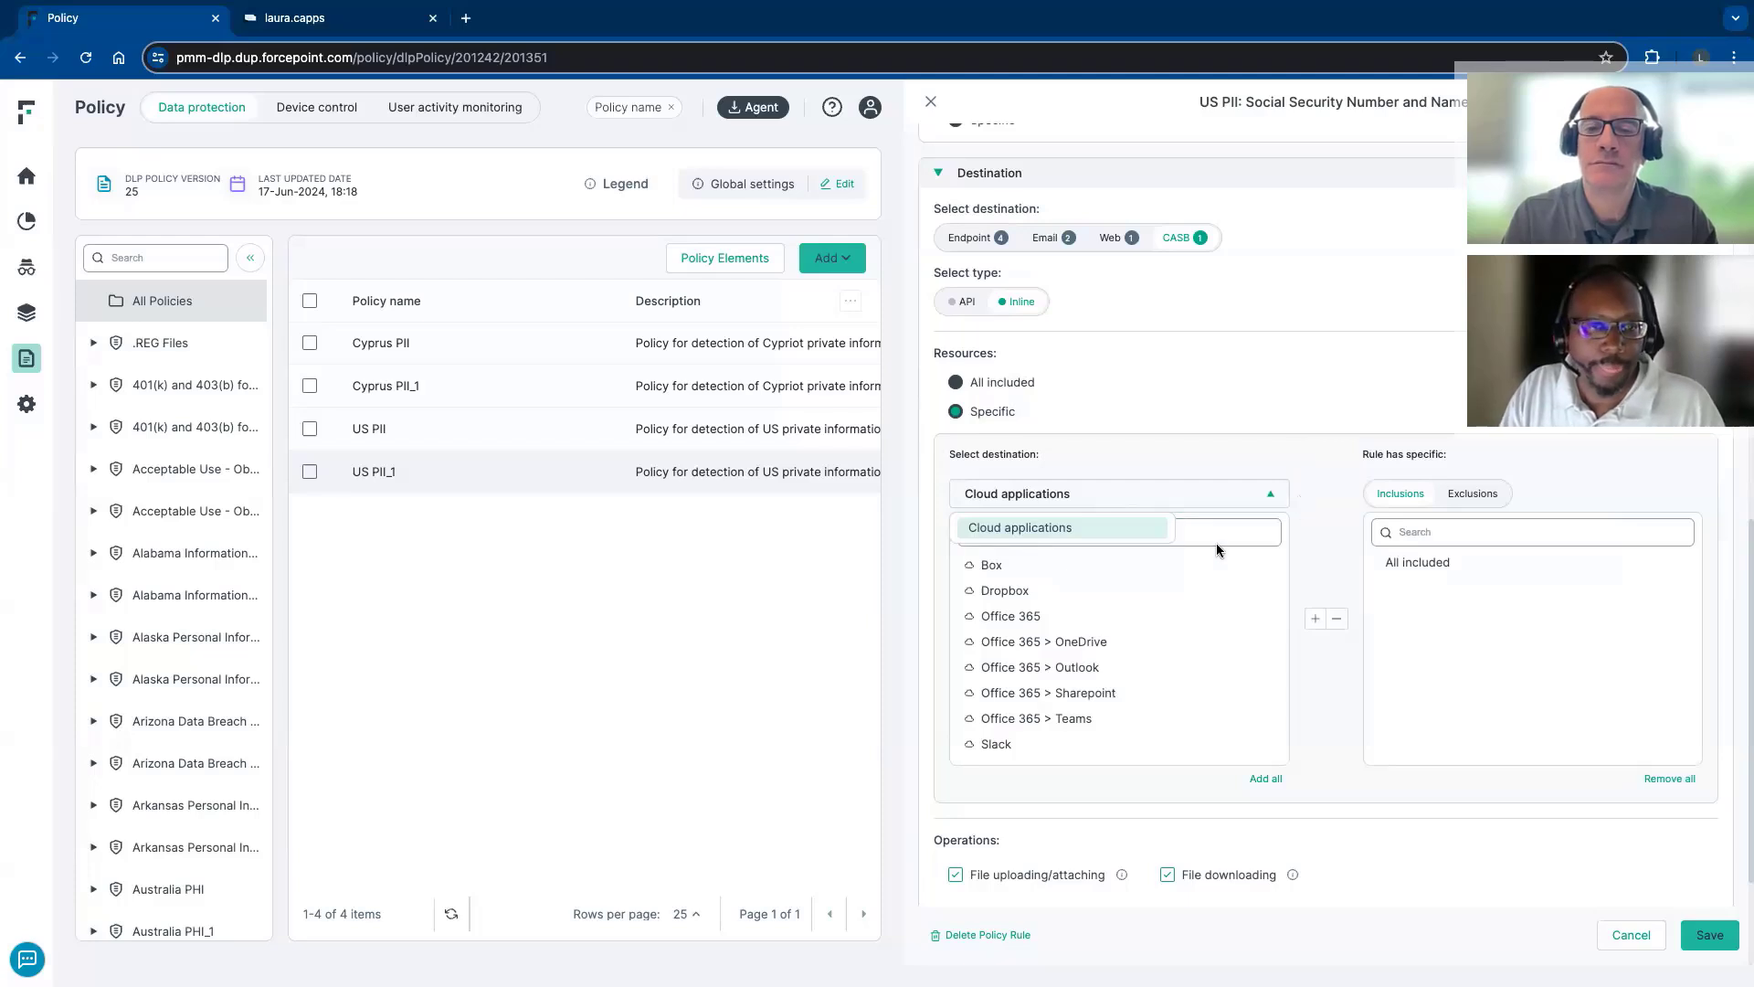
scroll(1215, 546, down, 1)
scroll(1216, 549, up, 1)
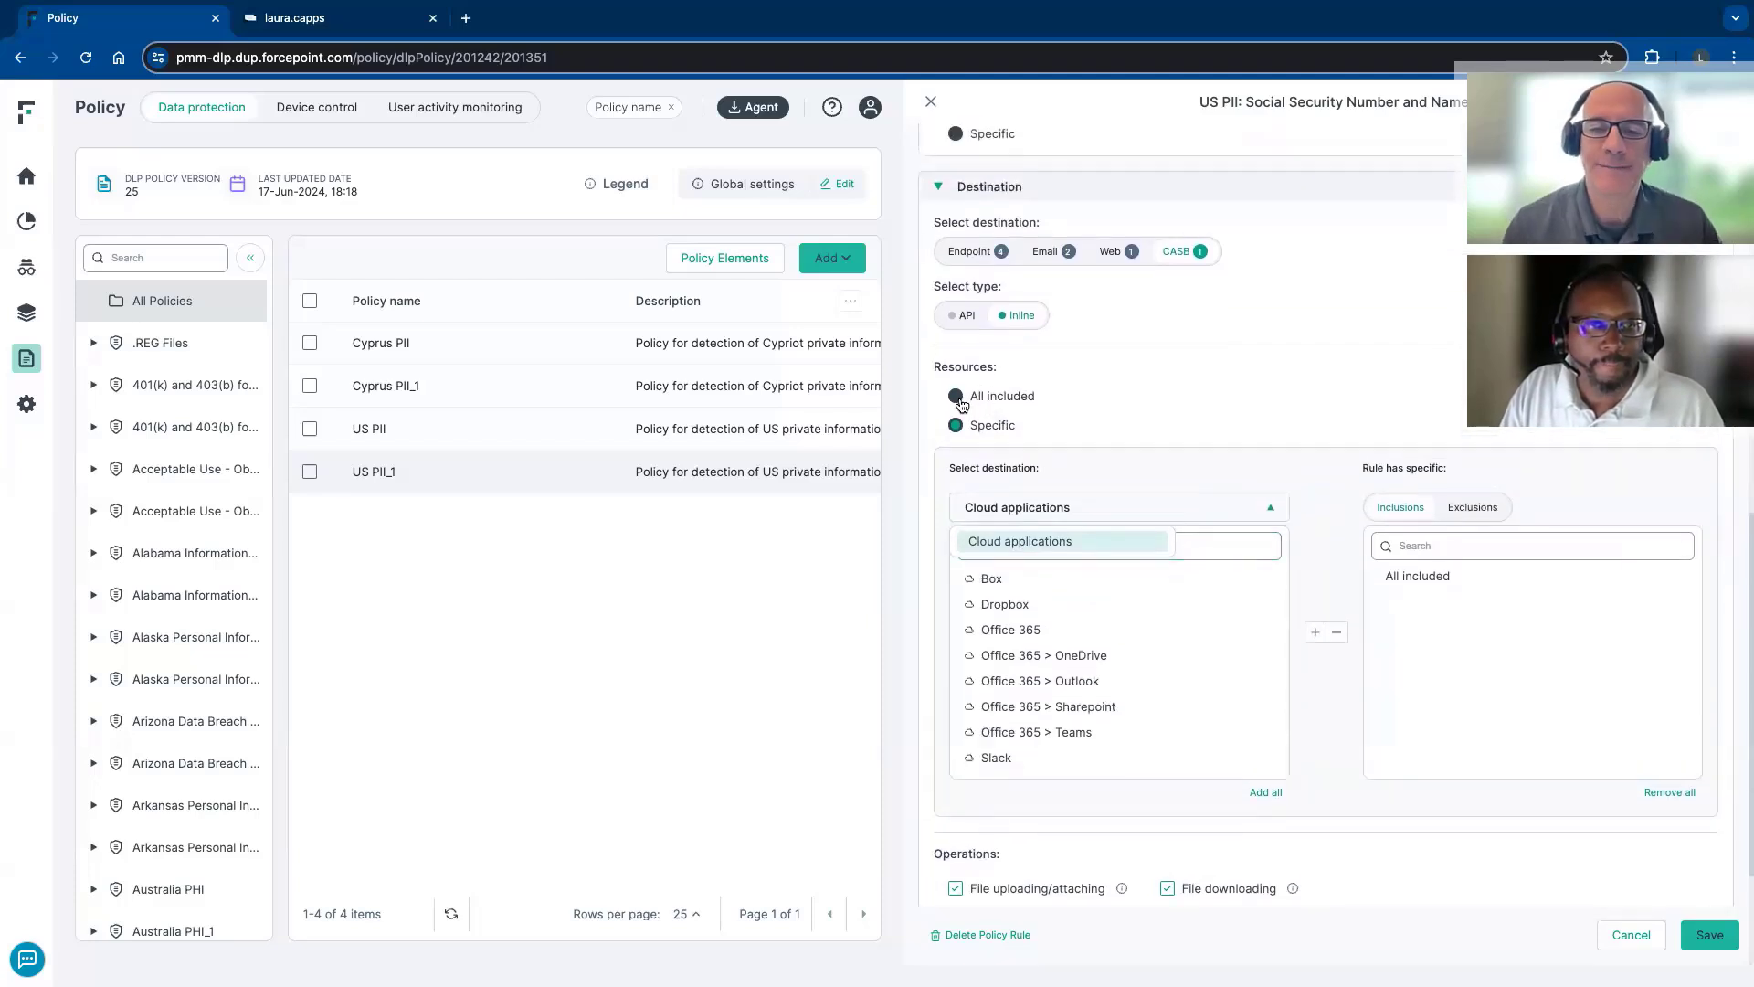
click(957, 396)
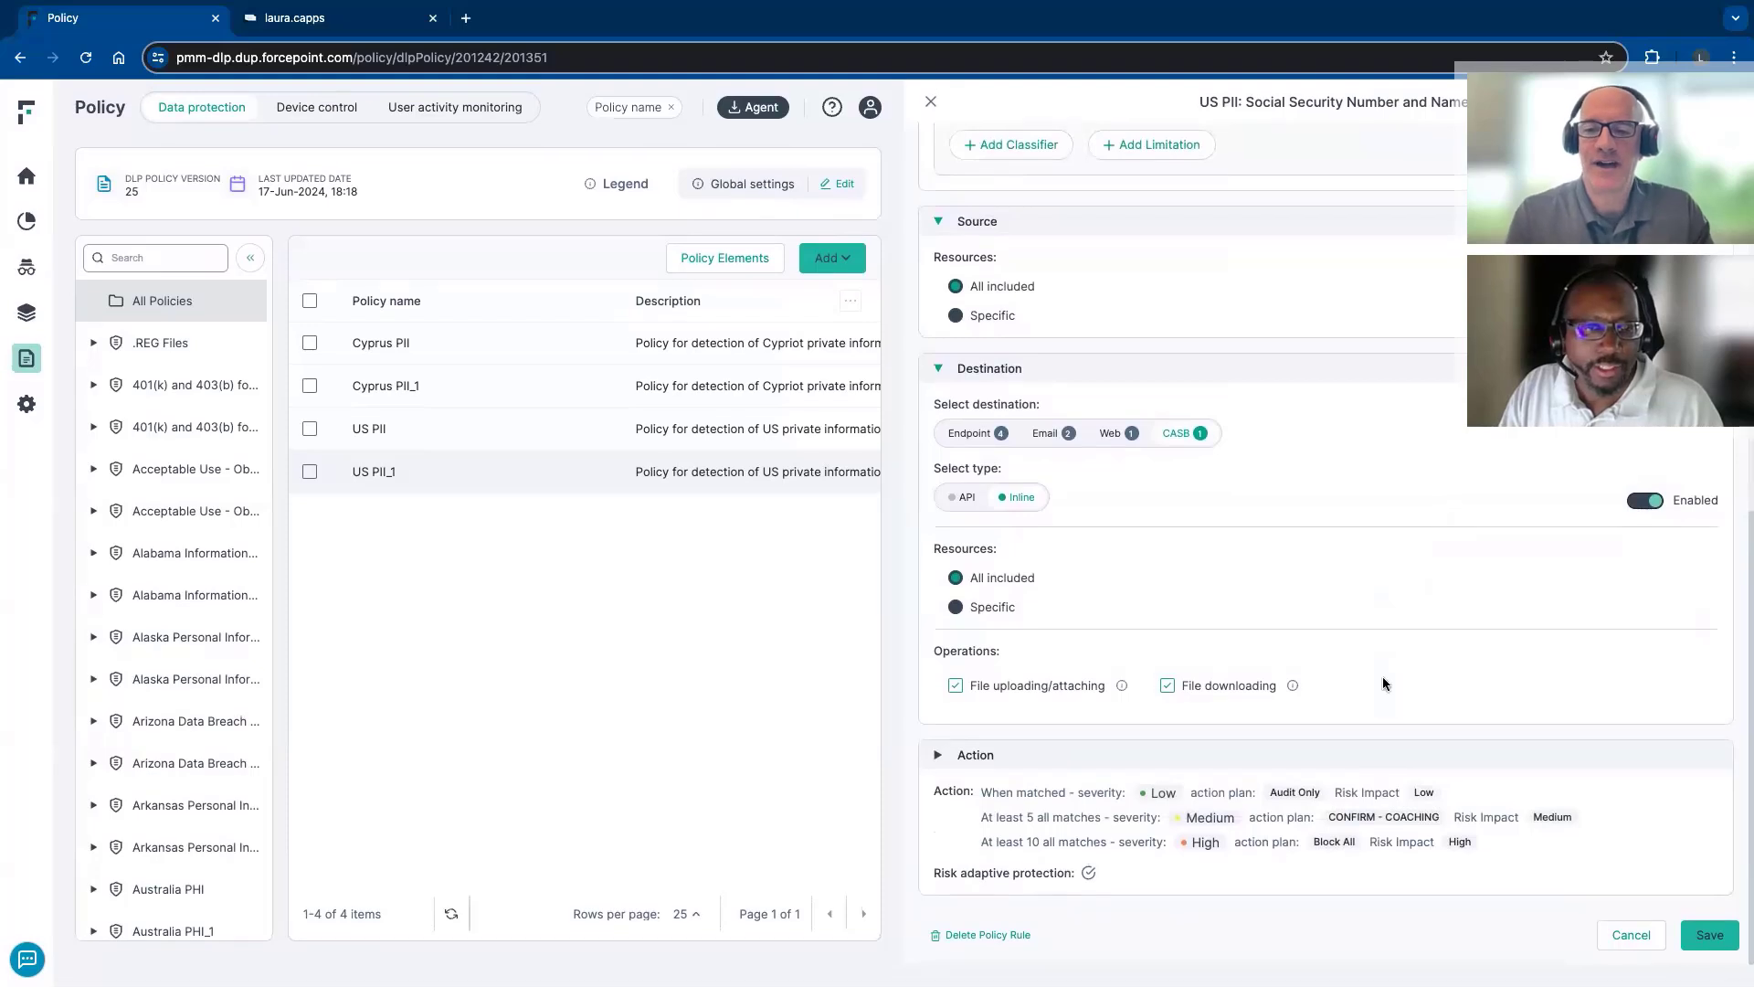
Enable the CASB API type, and try out its Public and External file sharing operations, leaving both cleared
click(961, 497)
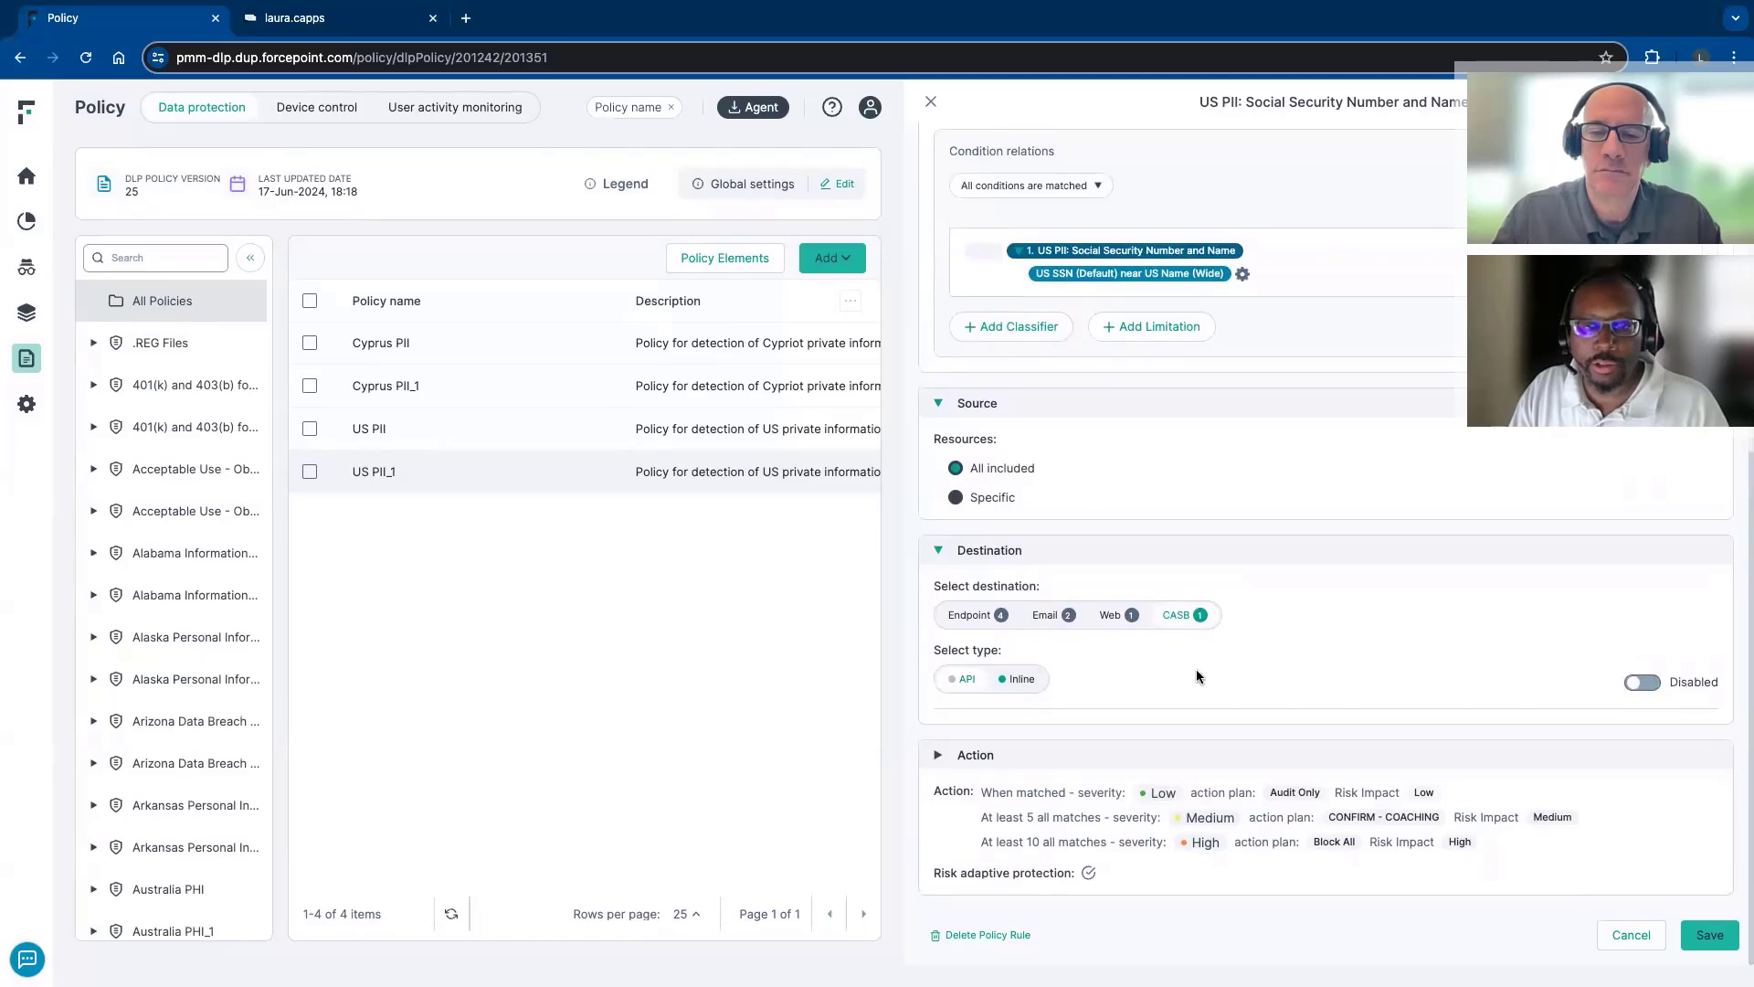
click(1645, 681)
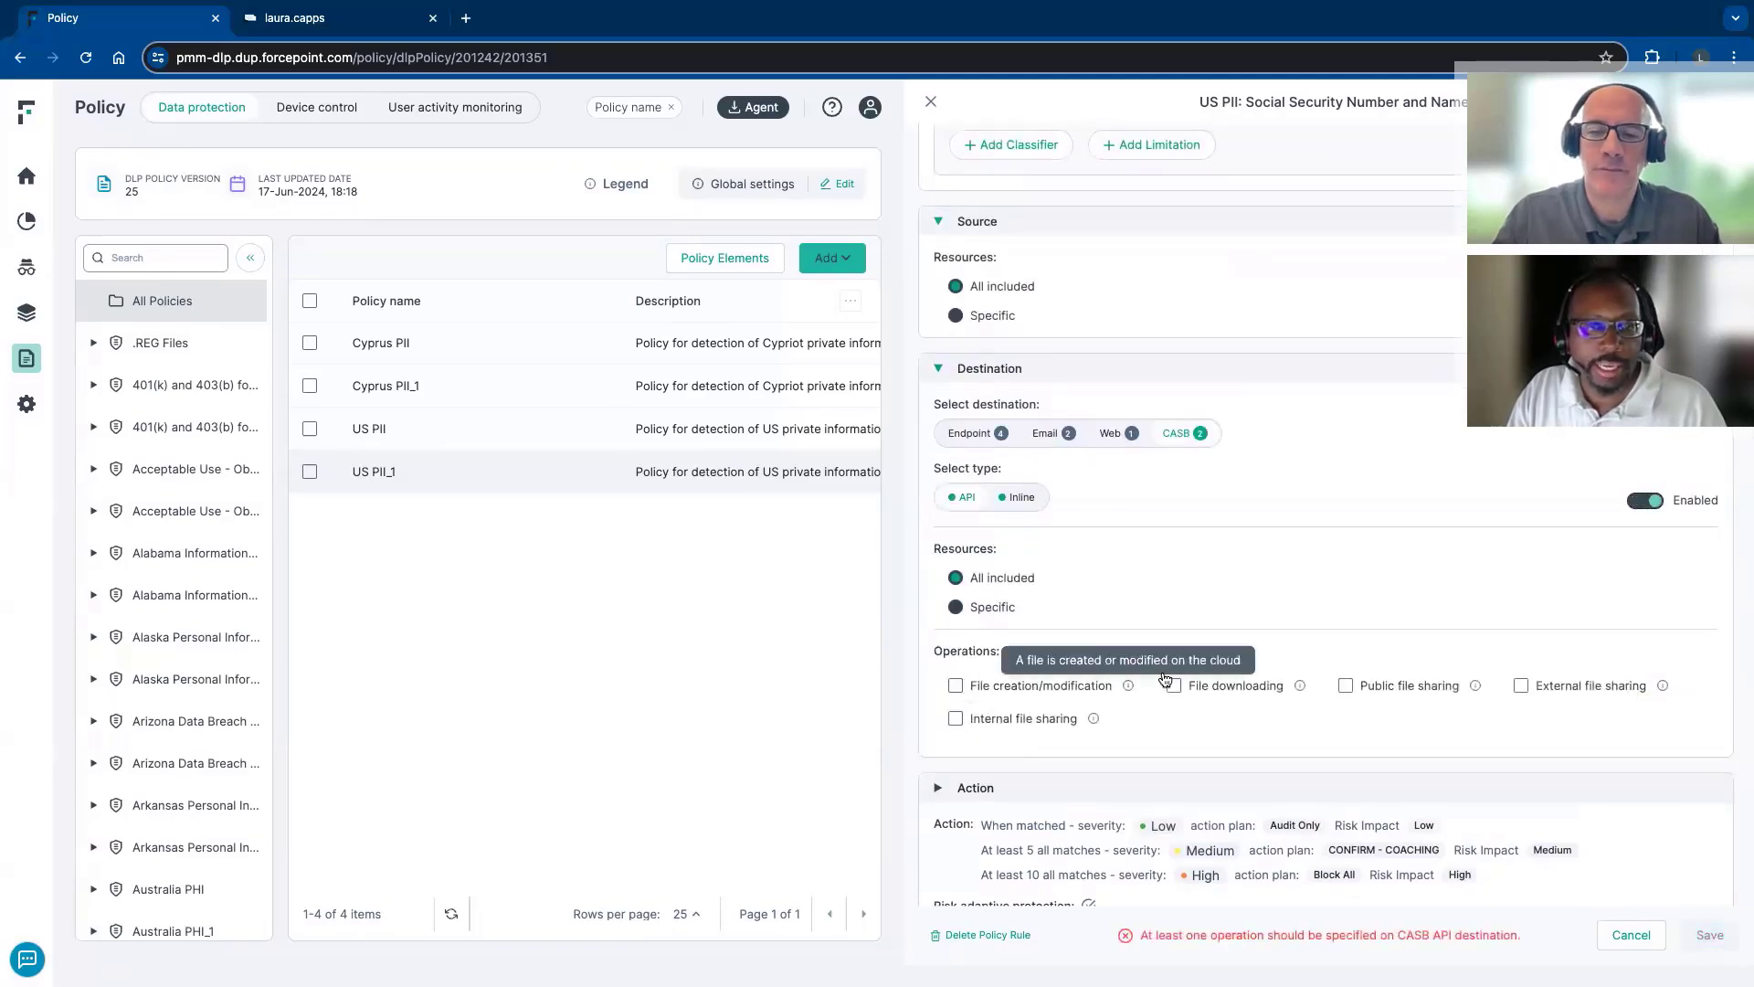
click(1345, 686)
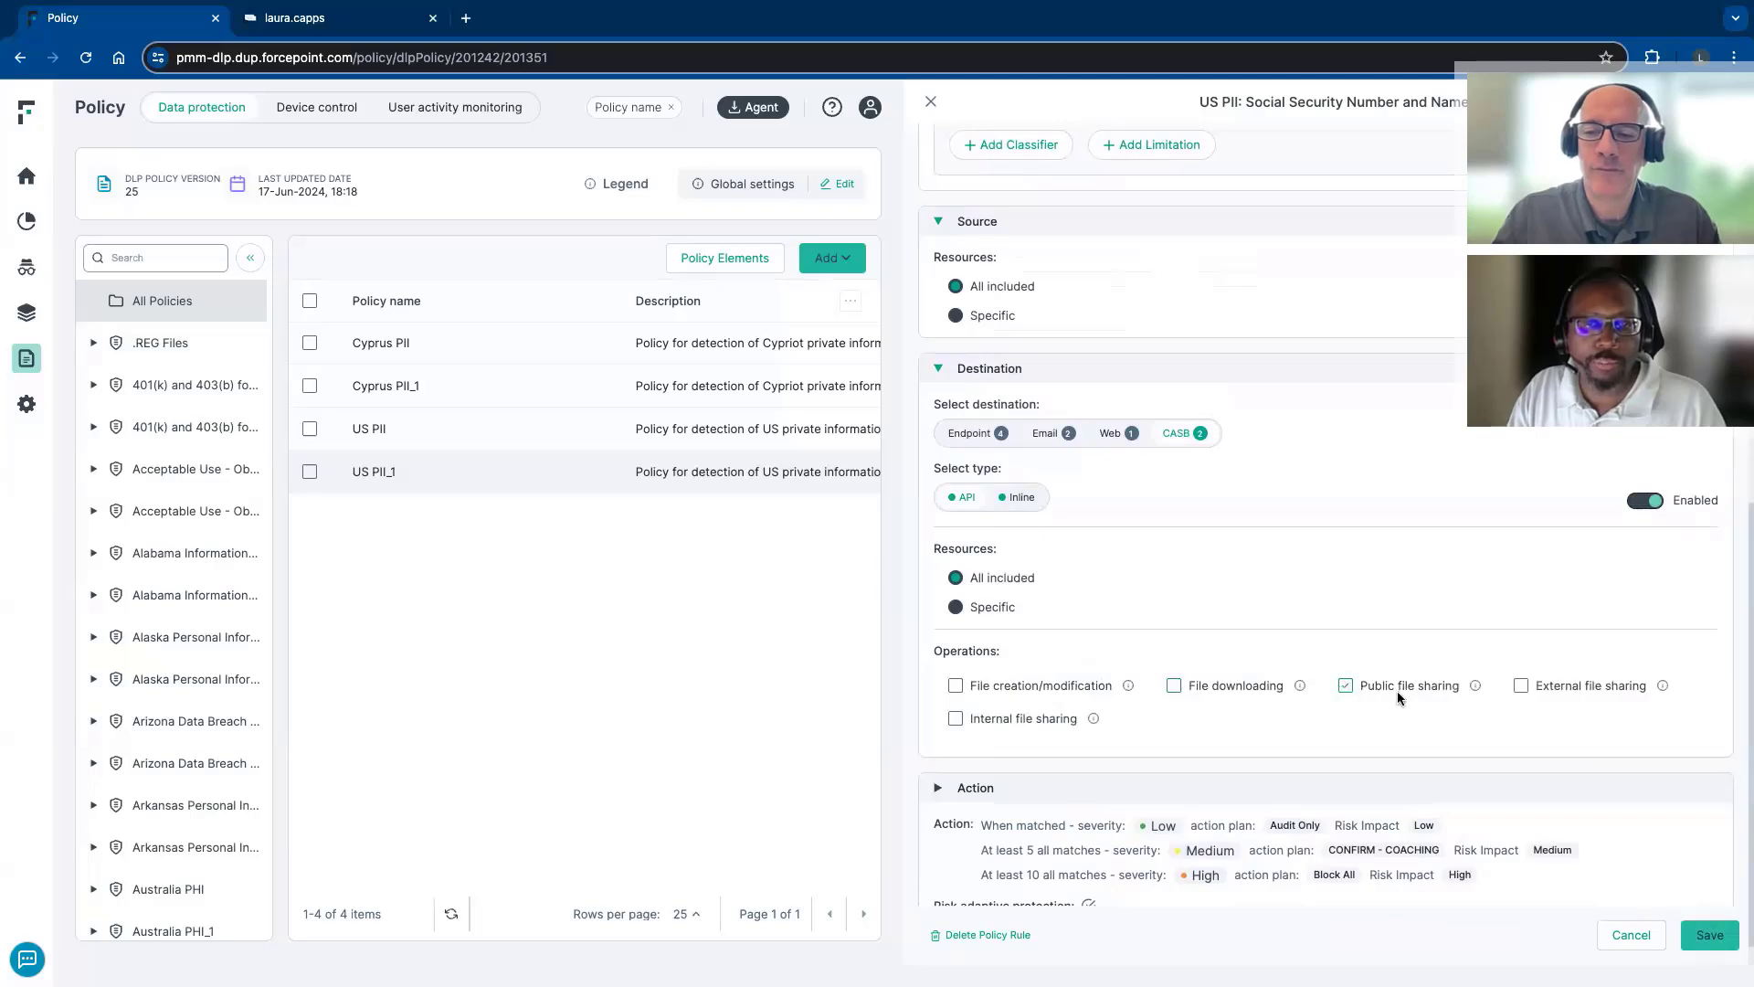
click(1521, 686)
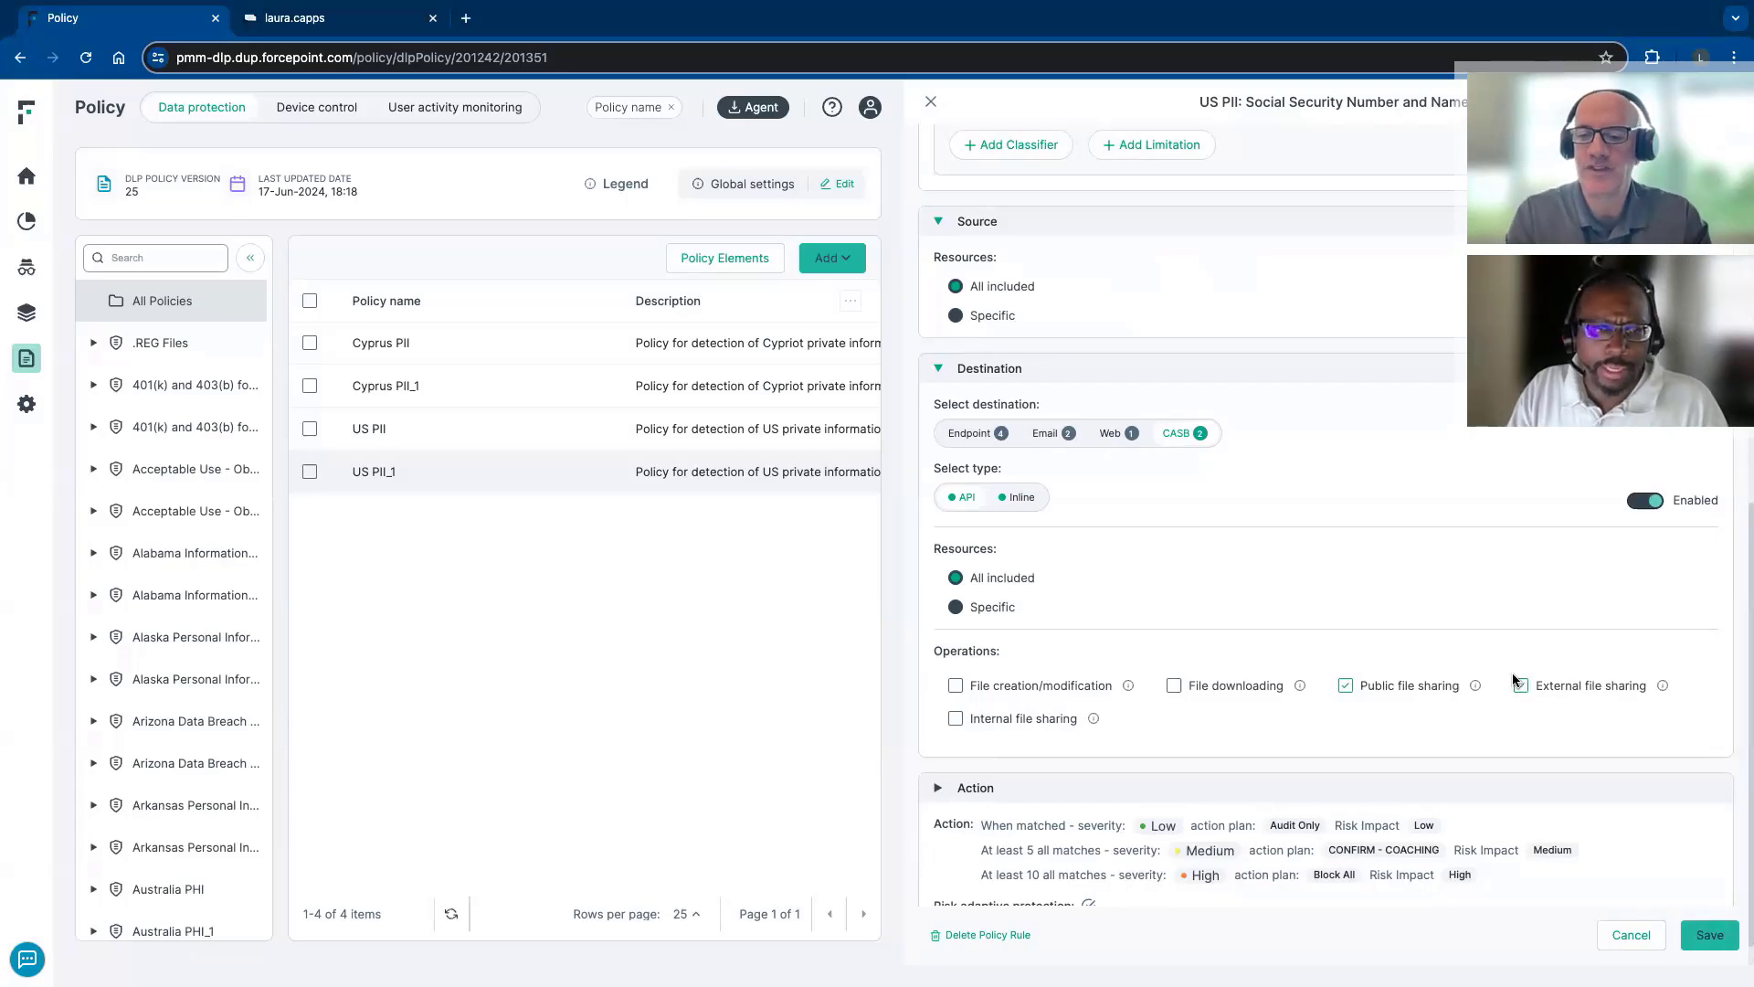
click(1346, 687)
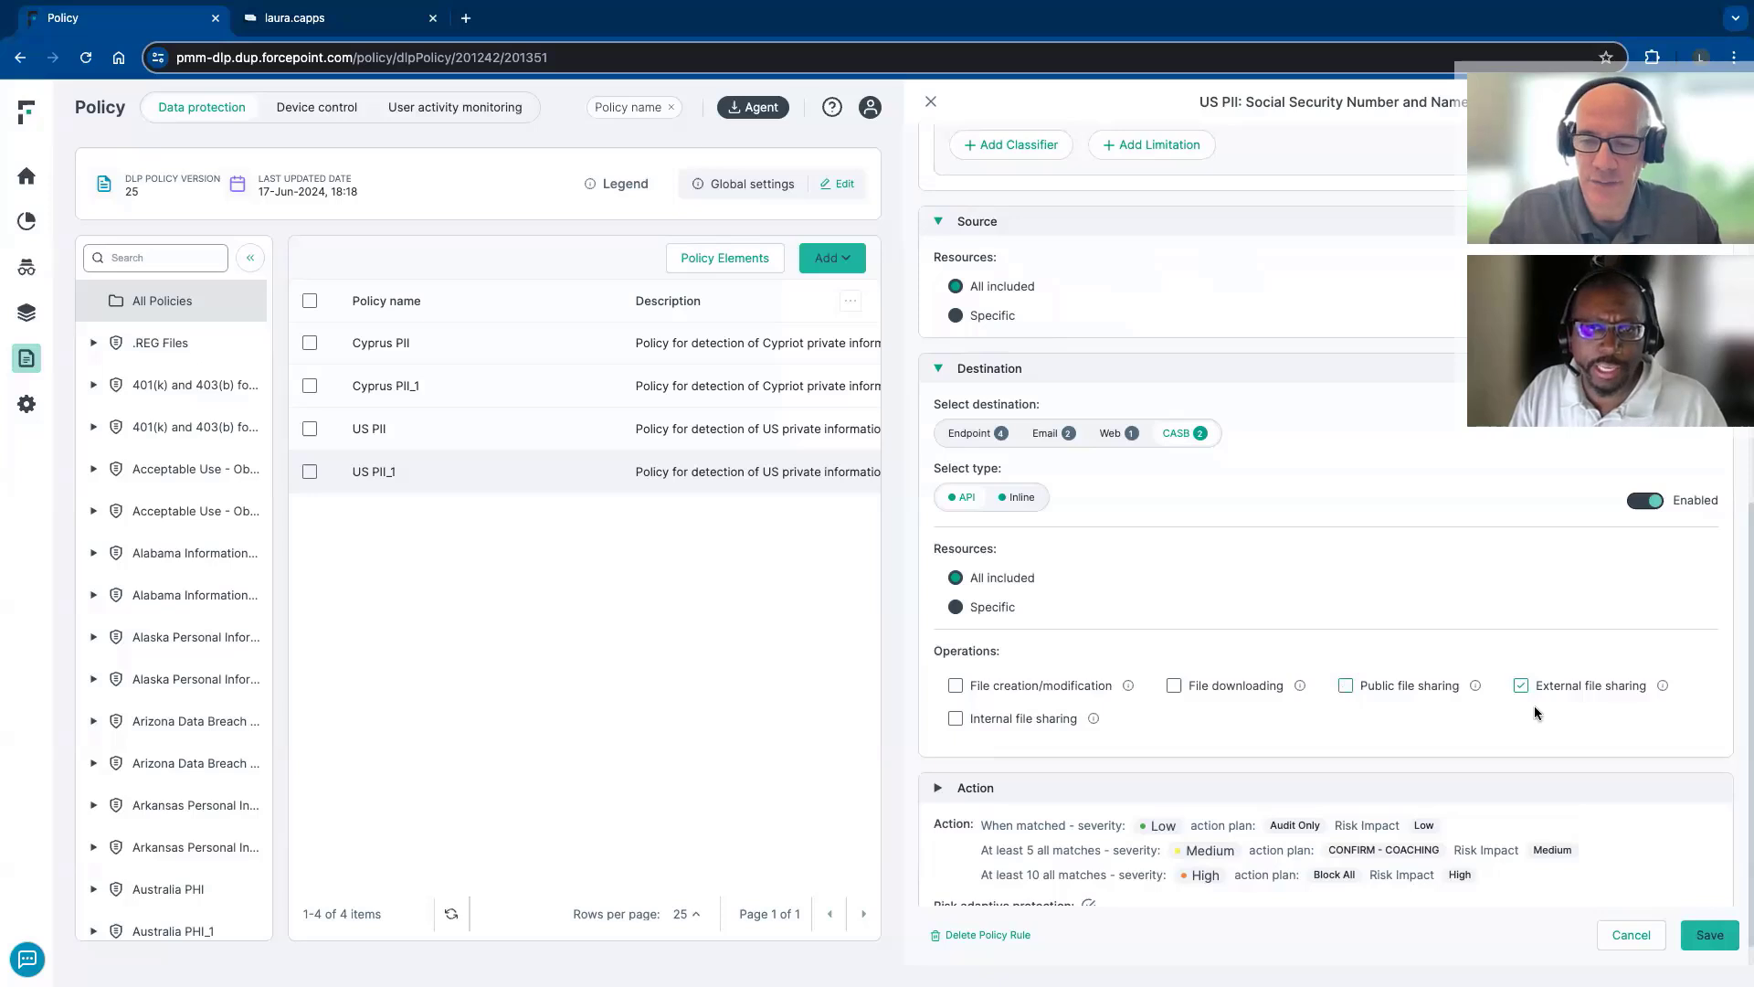
click(1521, 686)
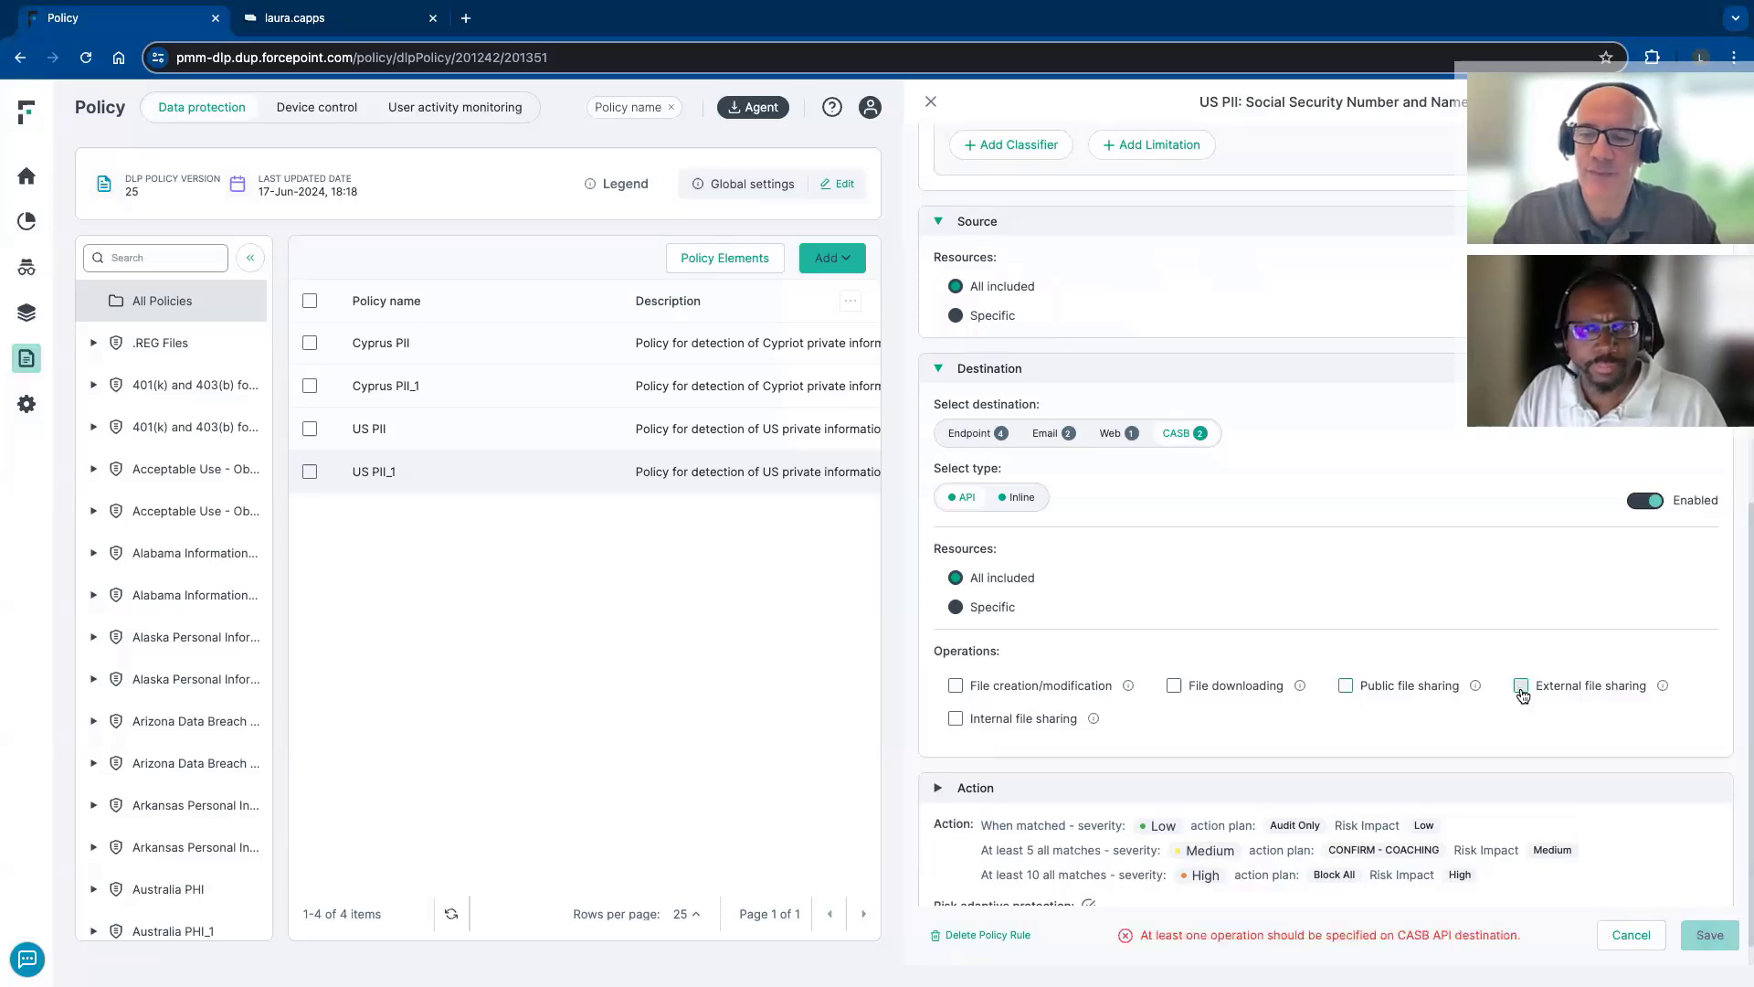
Switch the CASB API resources to Specific and view the selectable cloud applications
scroll(1236, 629, down, 1)
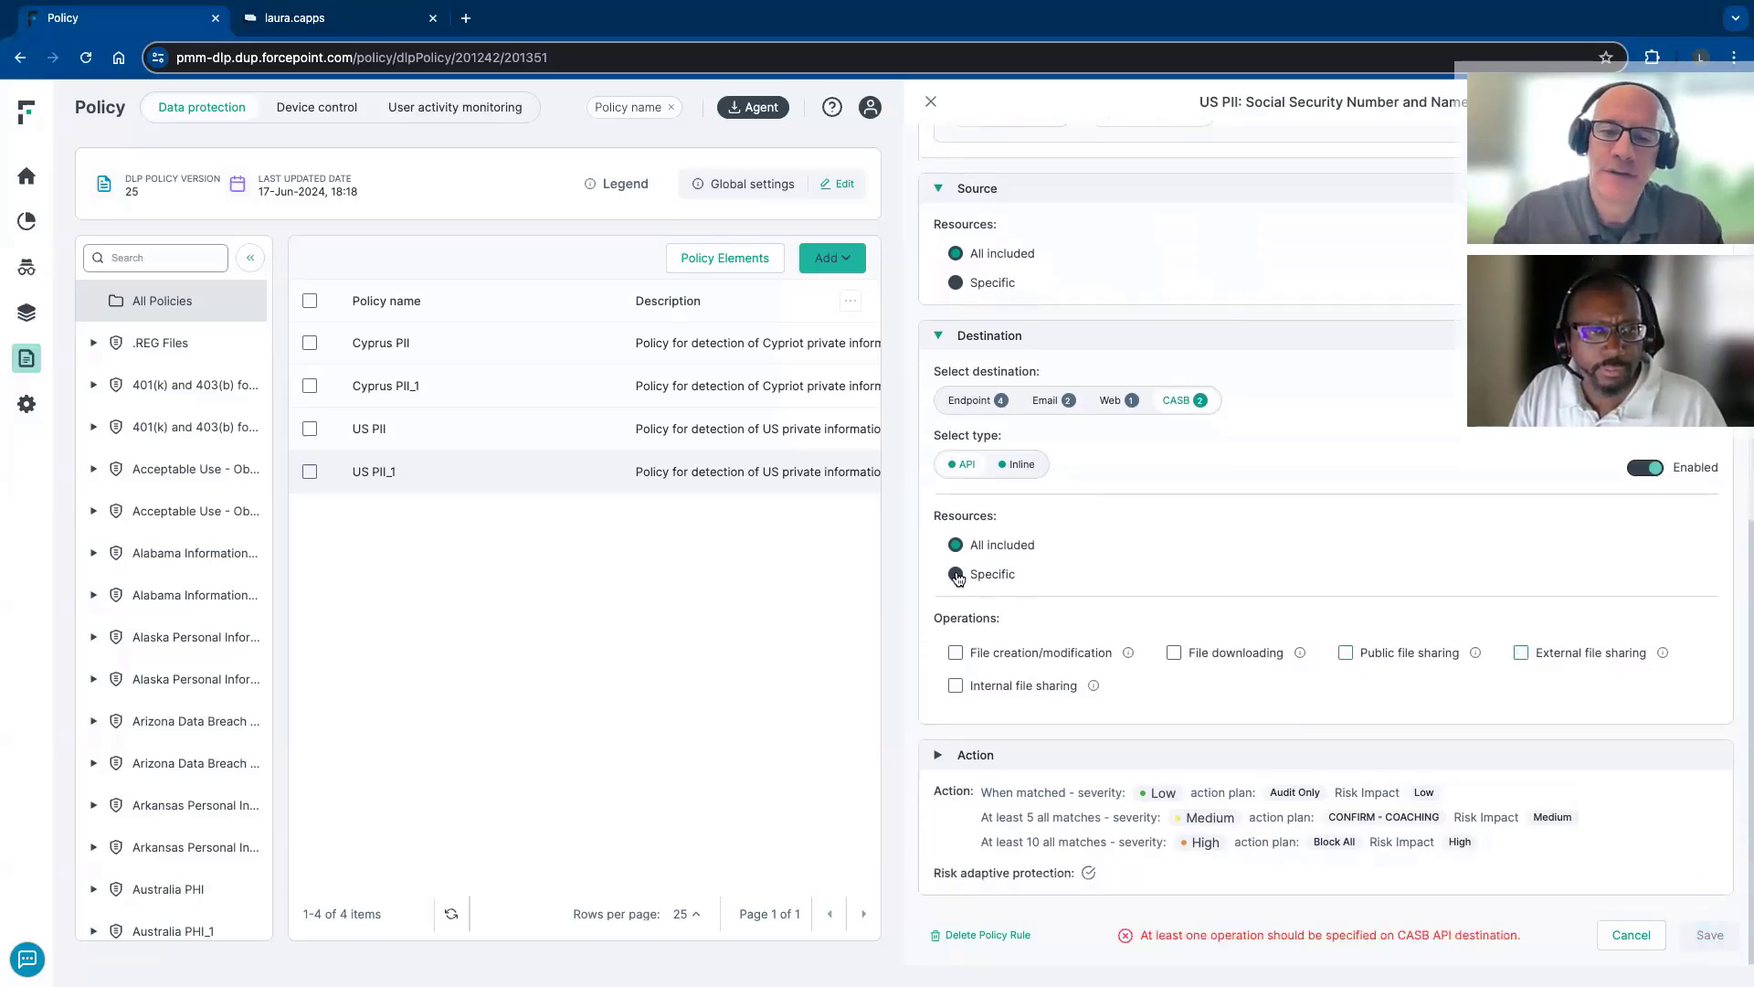
click(956, 574)
scroll(1078, 585, down, 3)
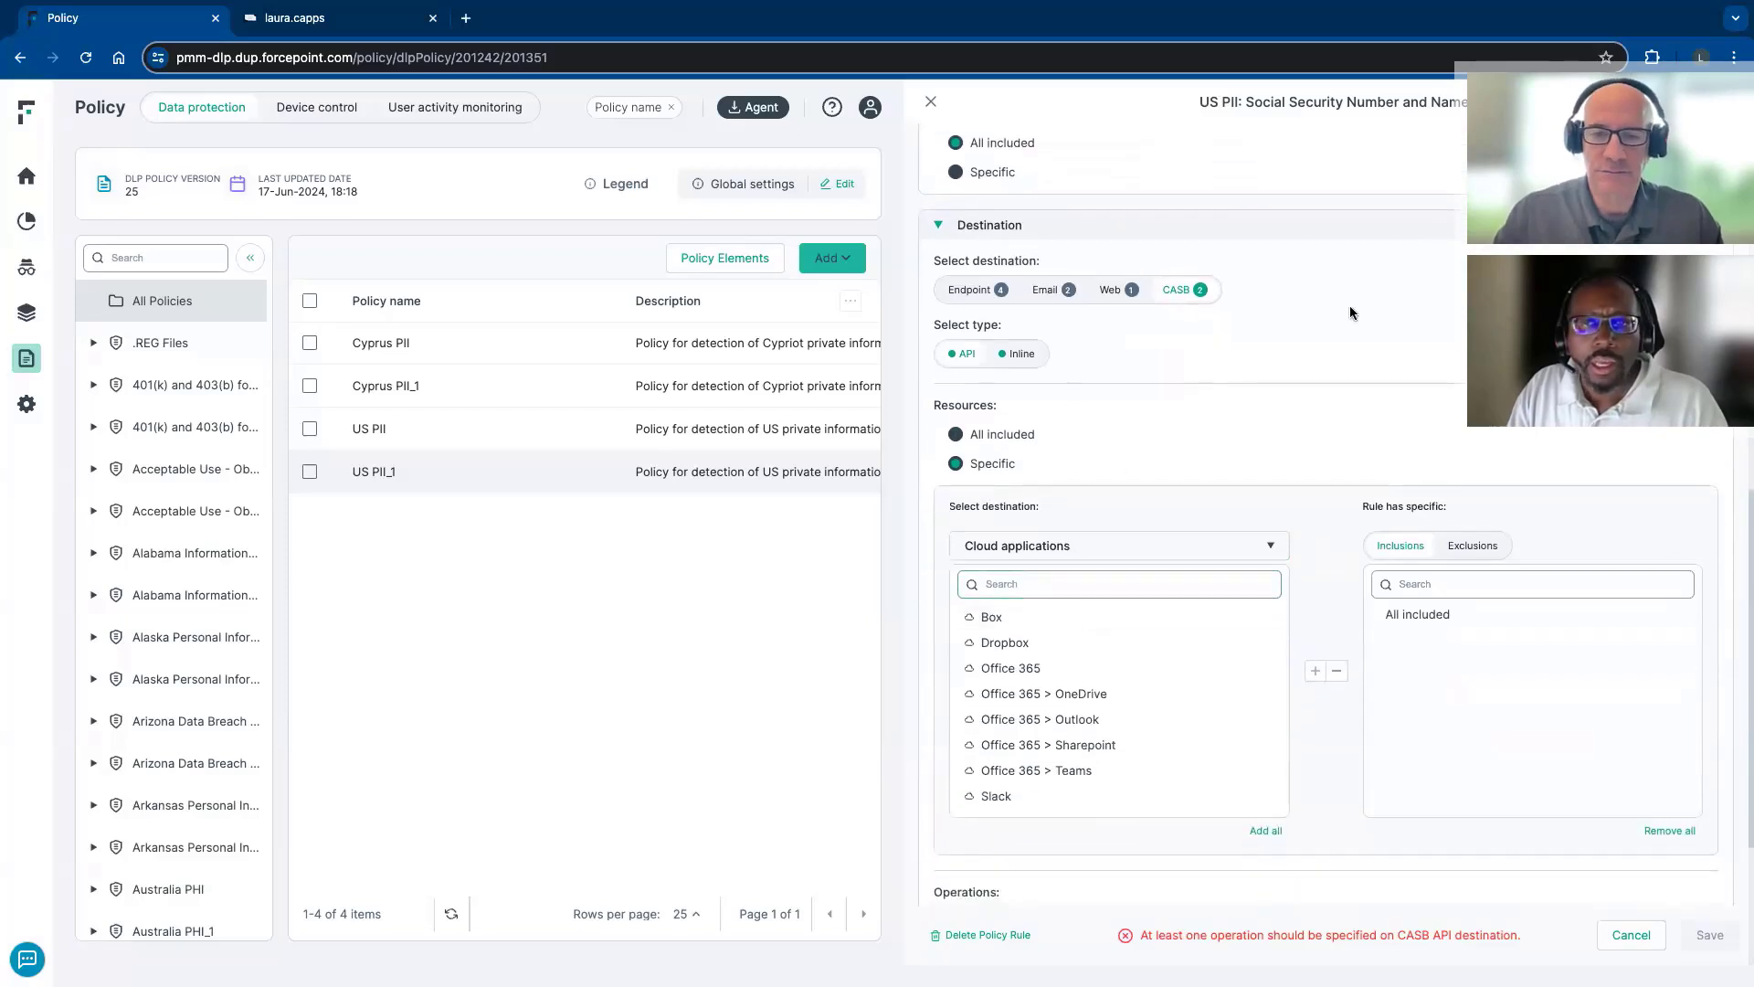
Disable the CASB API type and expand the rule's Action settings
click(962, 354)
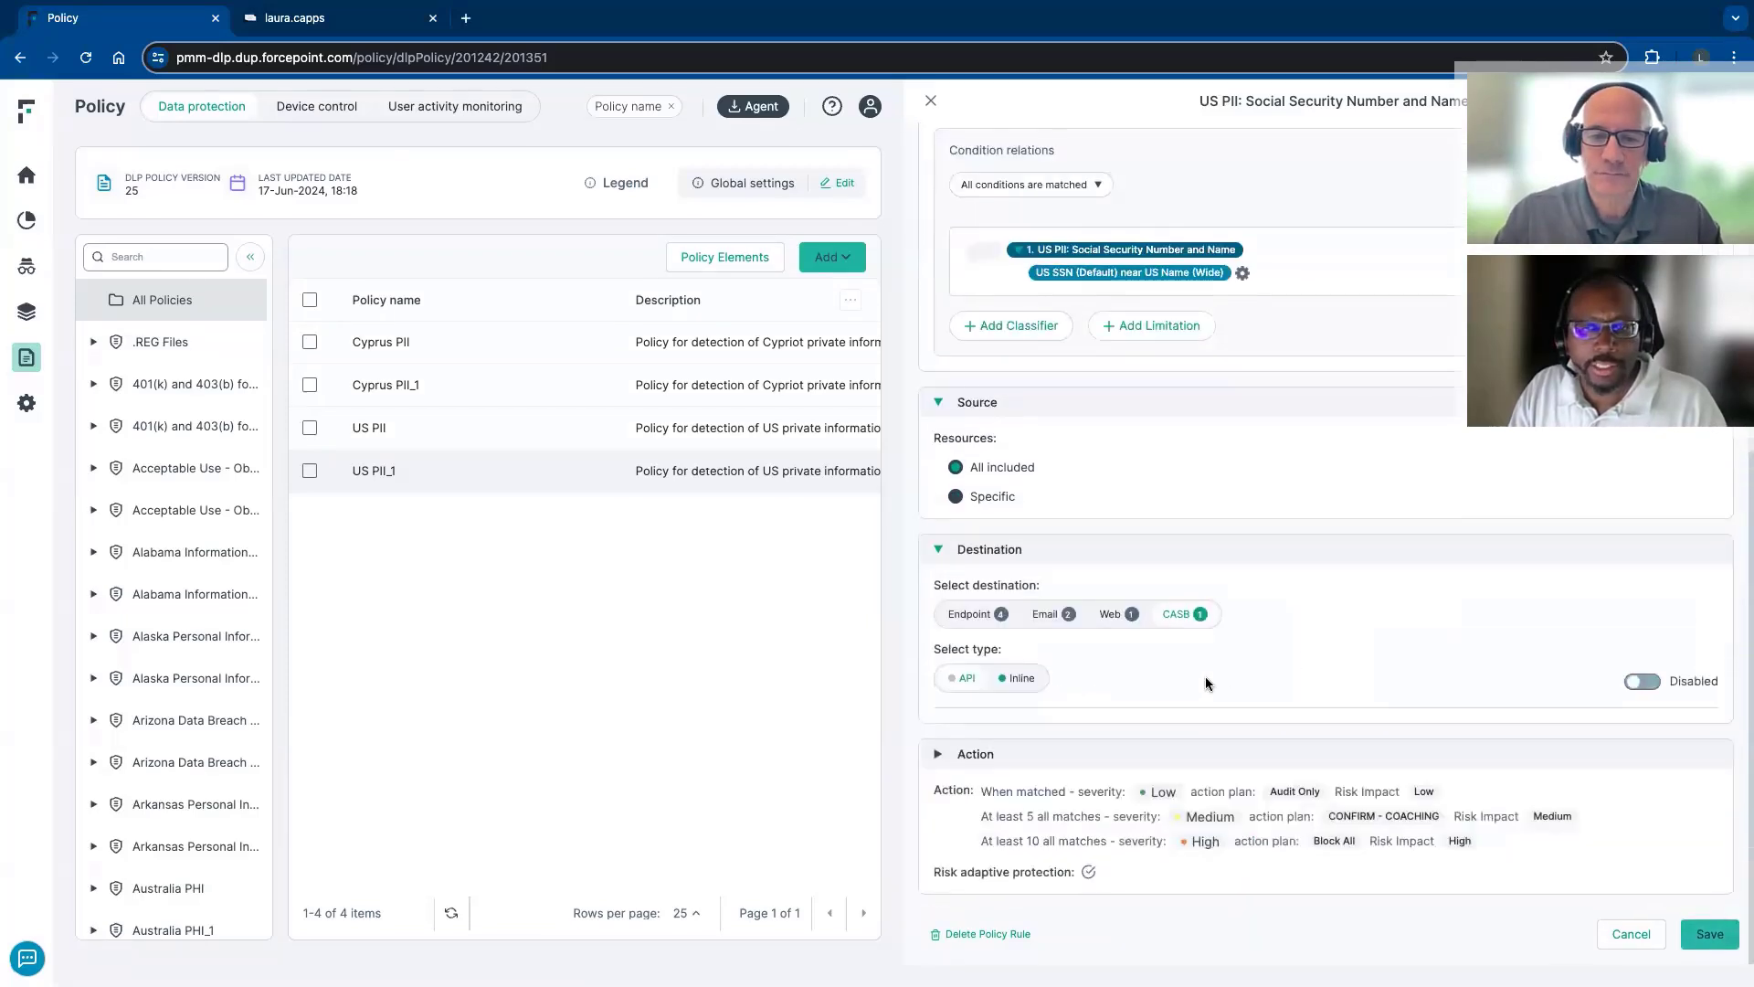
click(938, 757)
scroll(1106, 802, down, 2)
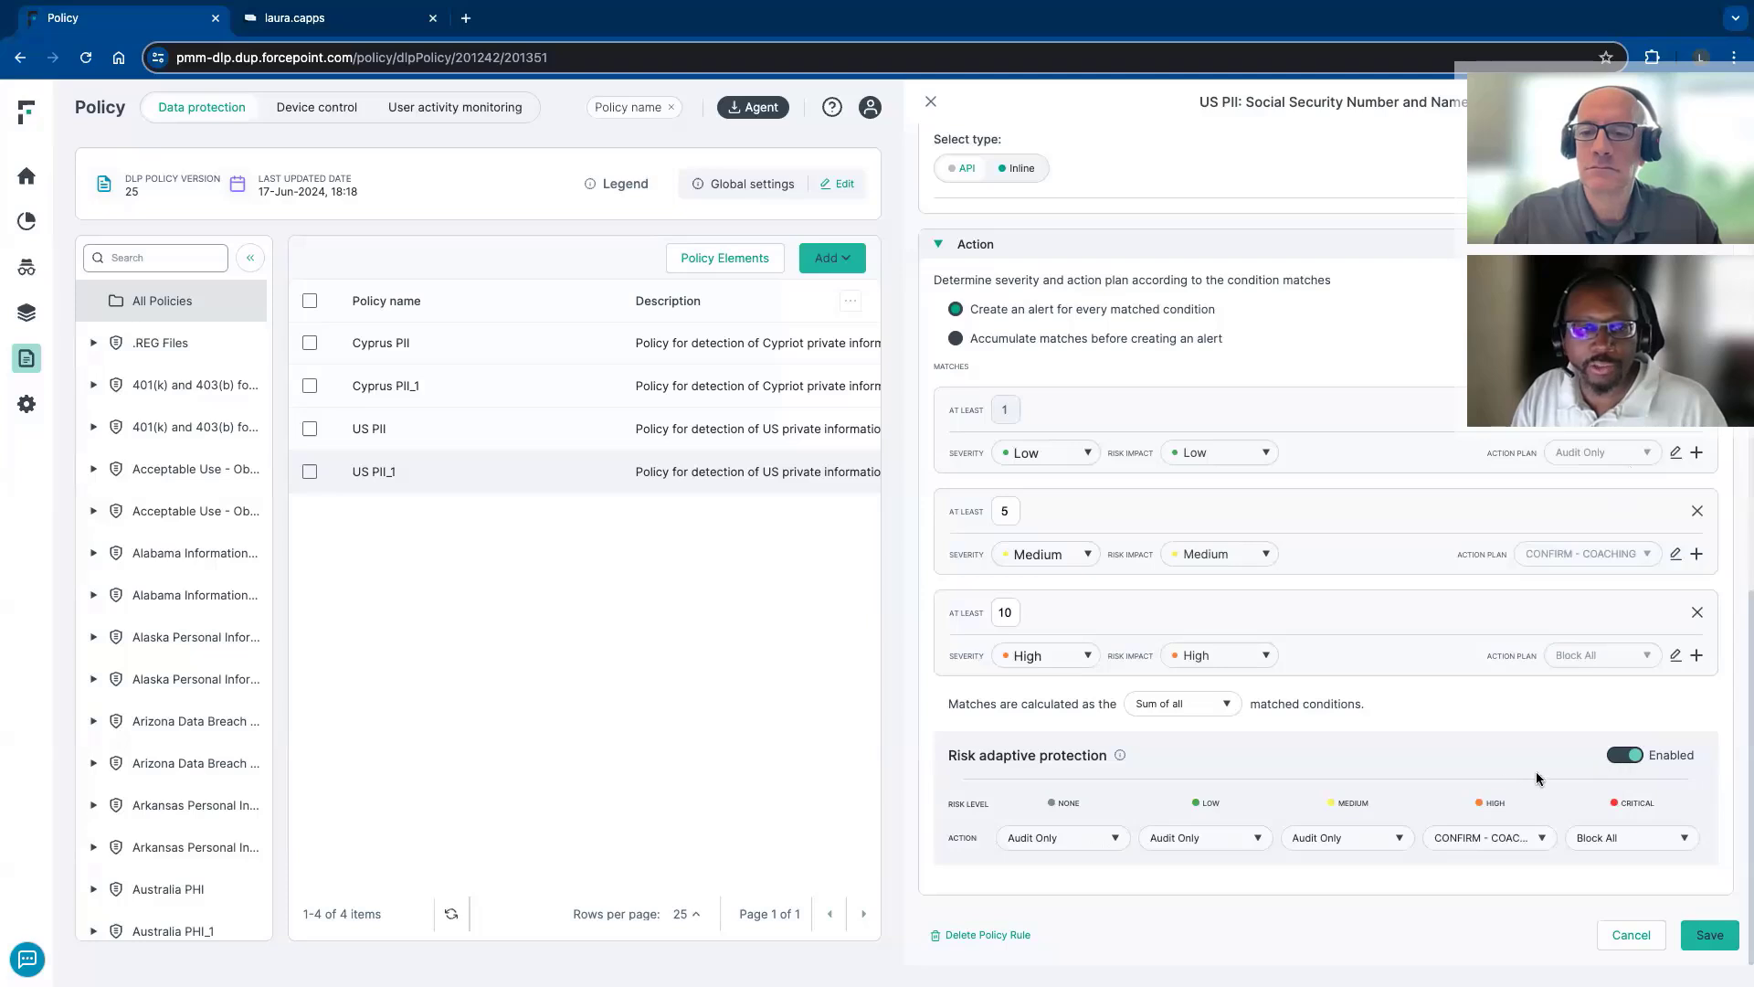
Turn off risk adaptive protection and review the action plans selectable for the threshold of at least 5 matches
click(1632, 759)
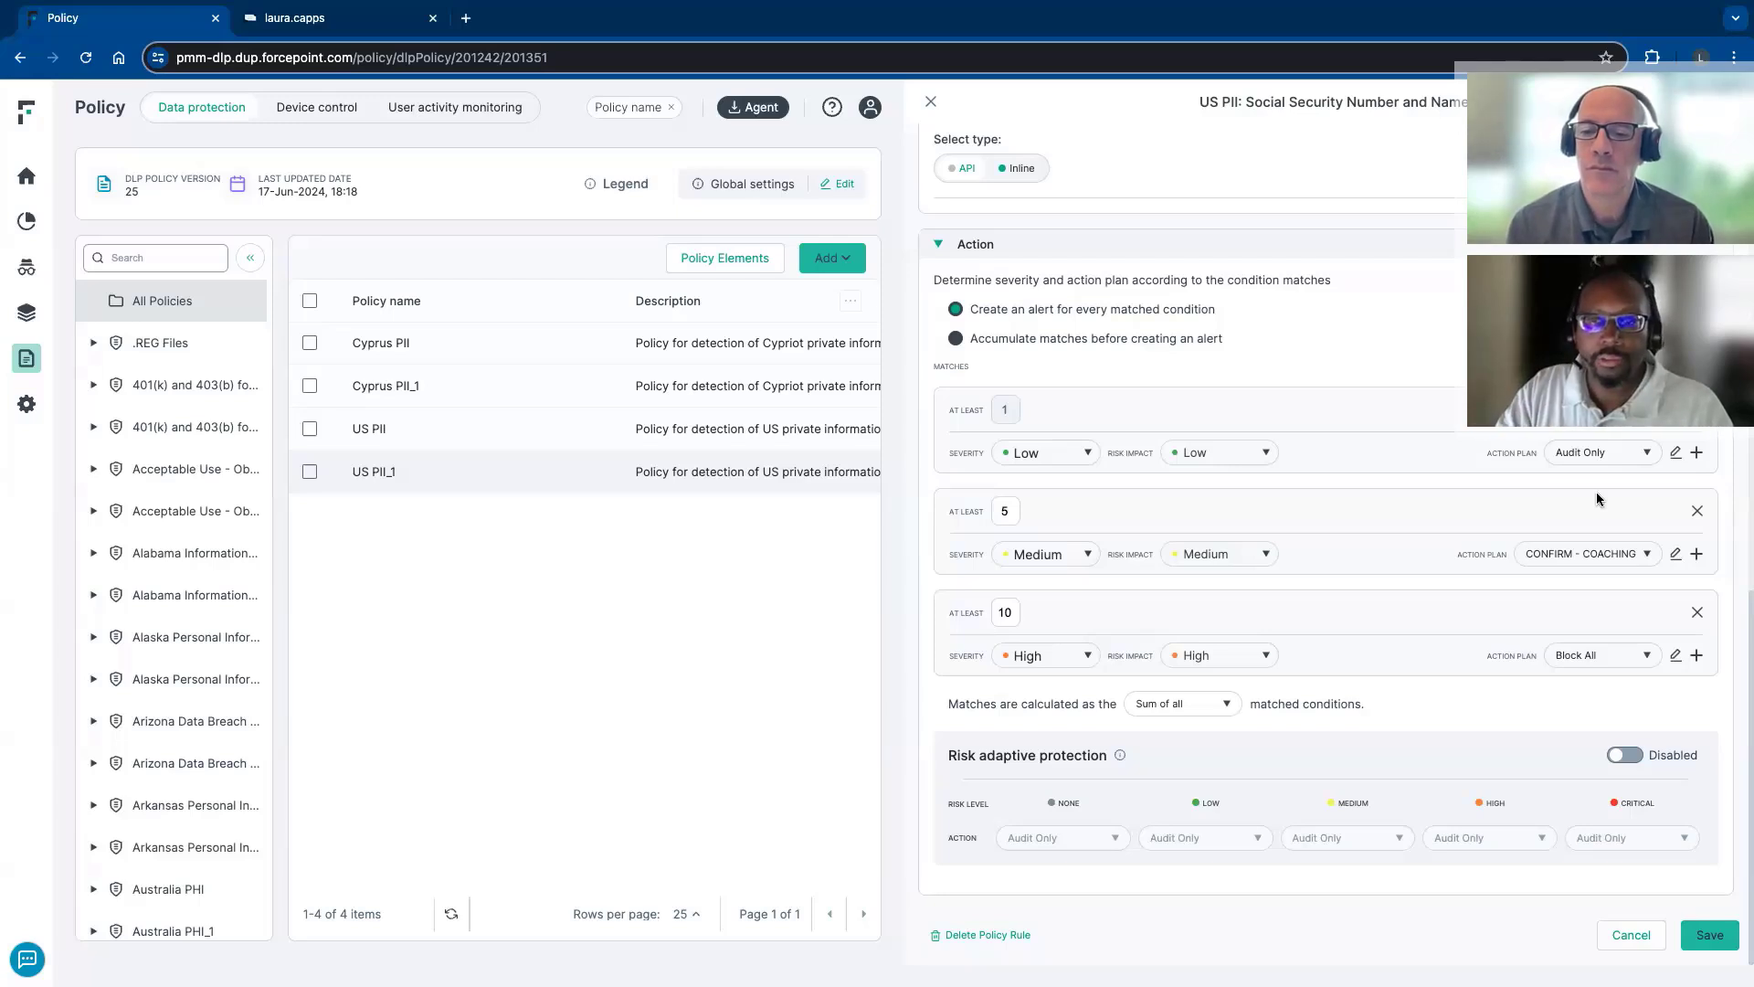
click(1646, 561)
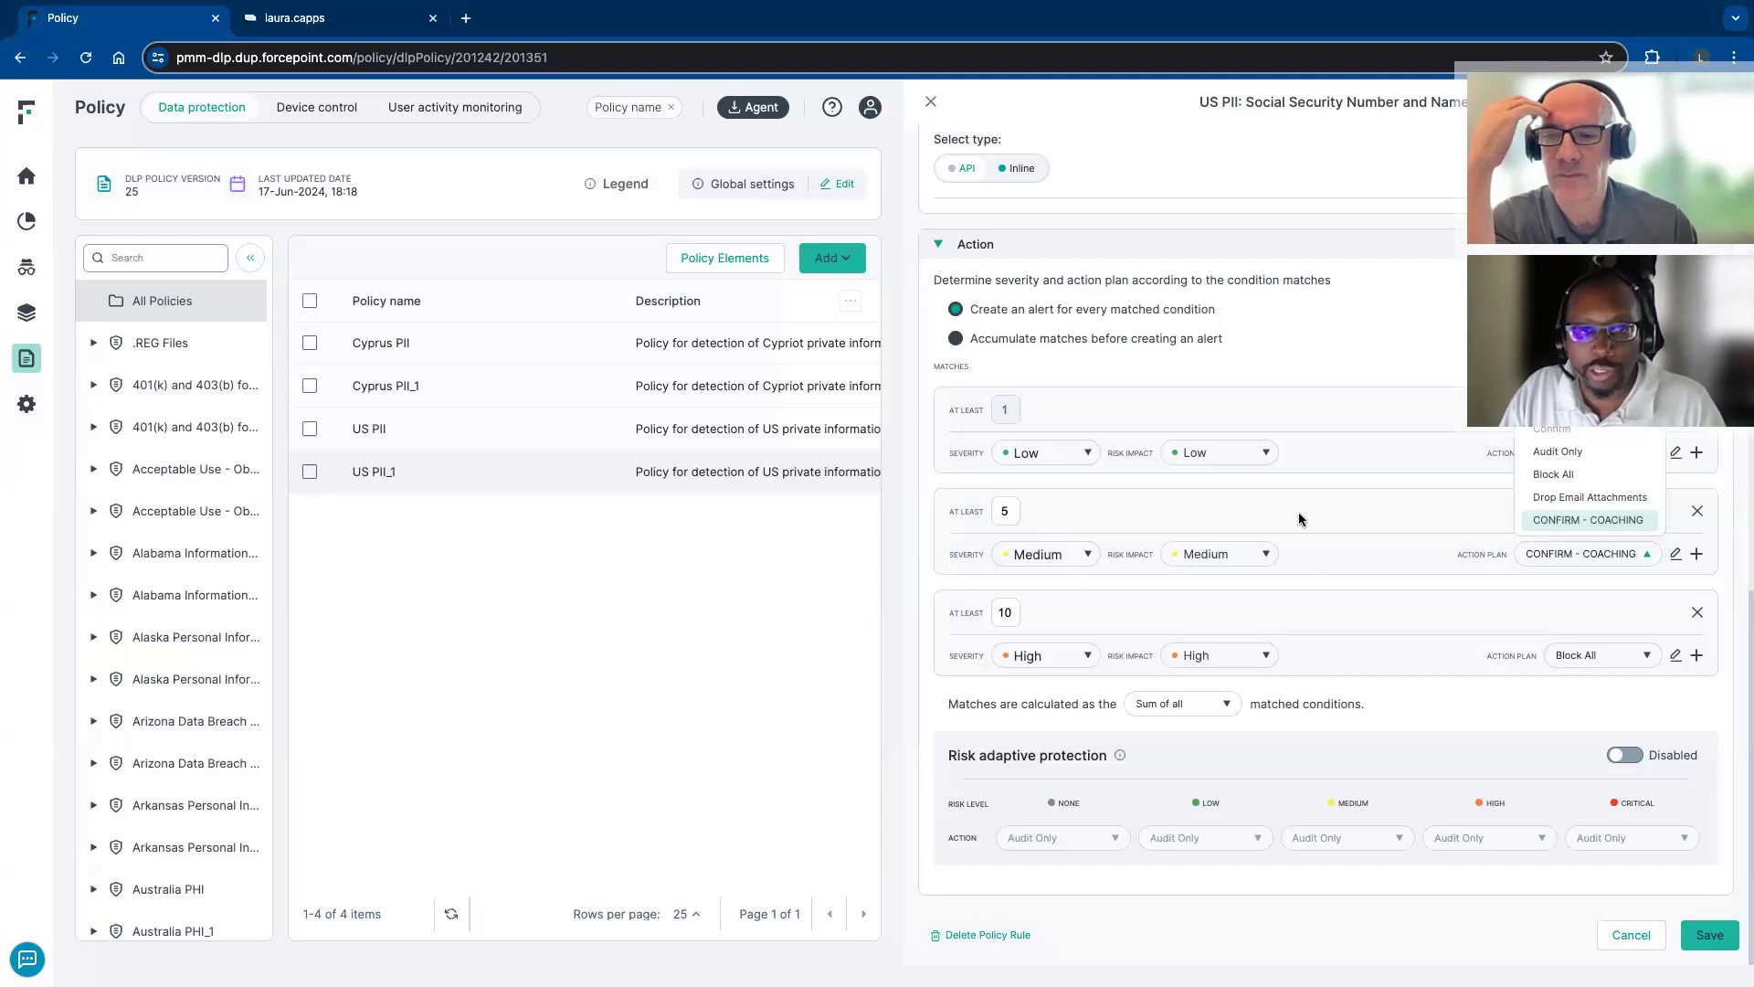
click(1350, 603)
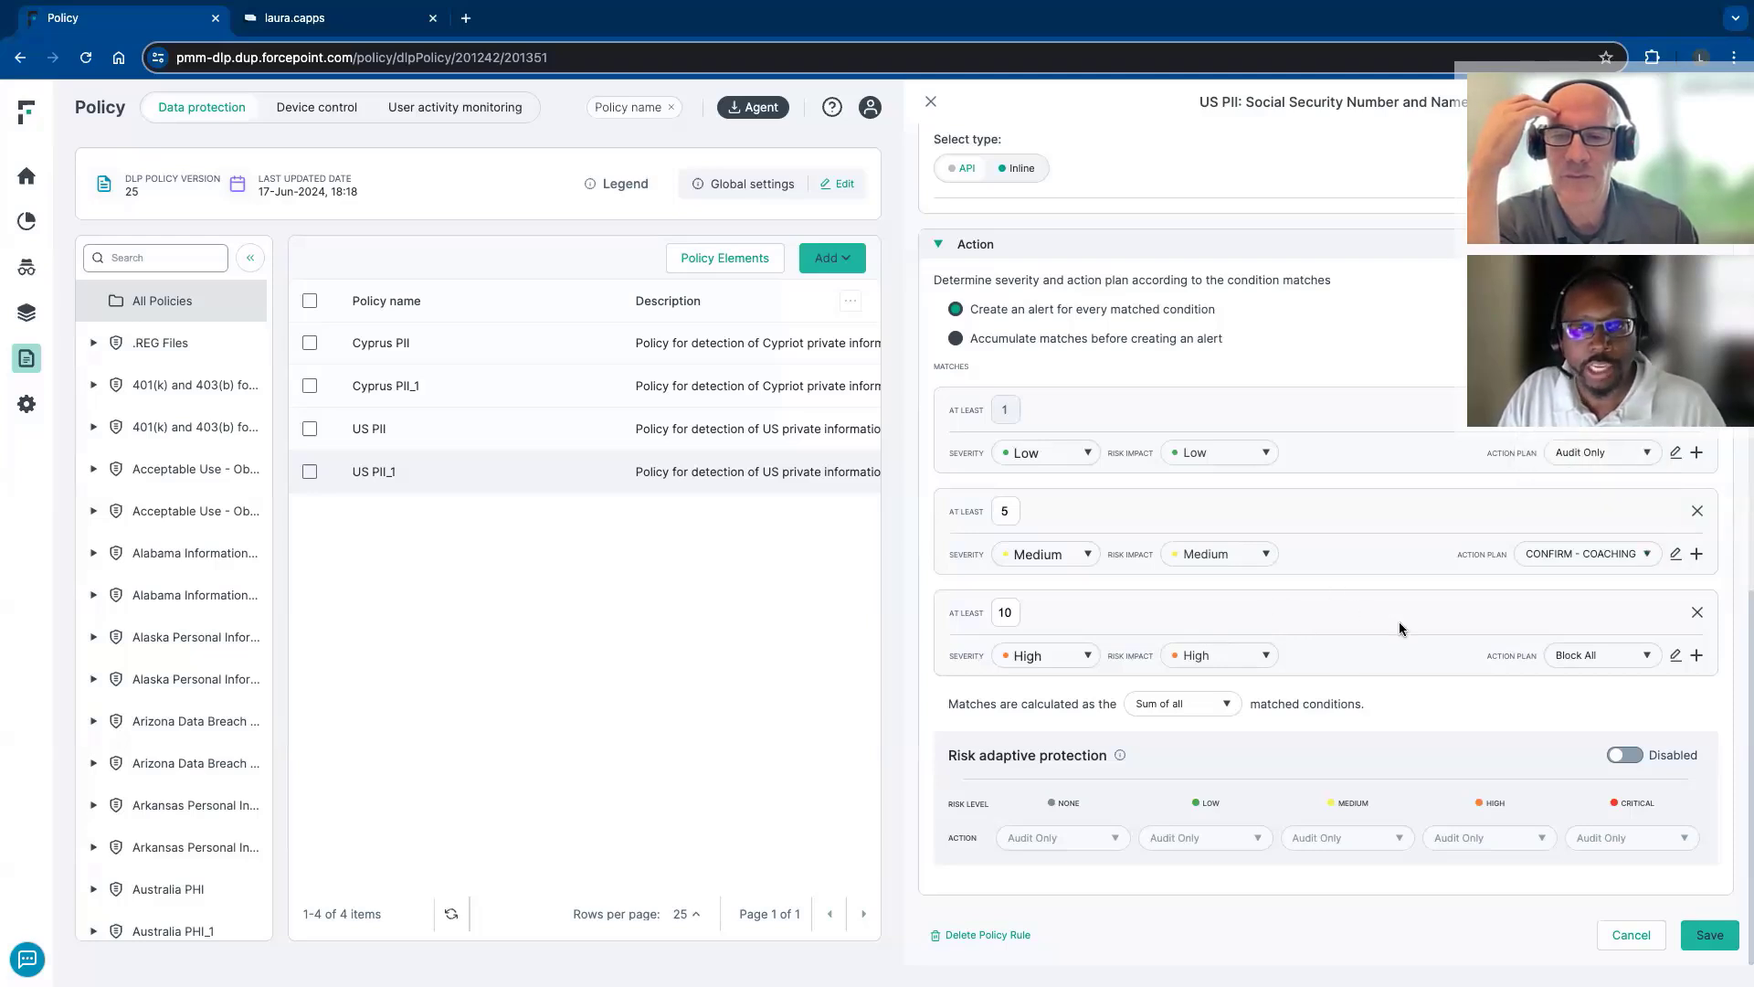
Enable risk adaptive protection and set the Medium risk level's action to CONFIRM - COACHING, after trying Block All and Drop Email Attachments
click(1627, 756)
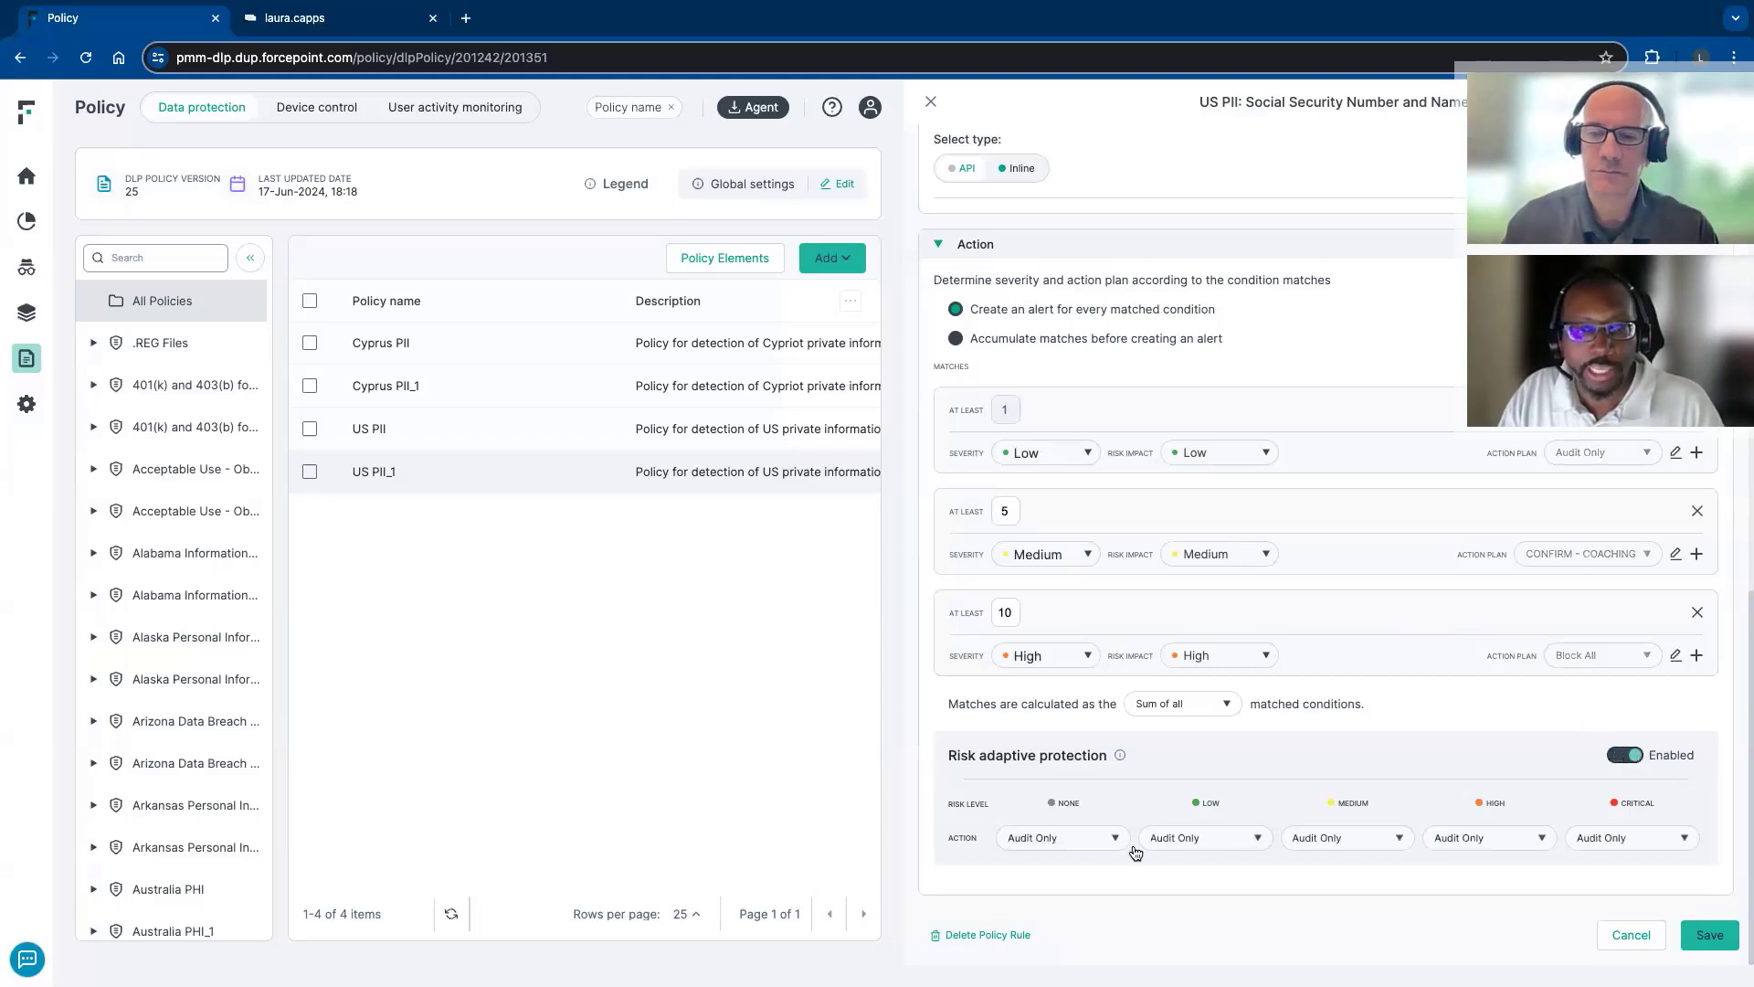
click(1397, 840)
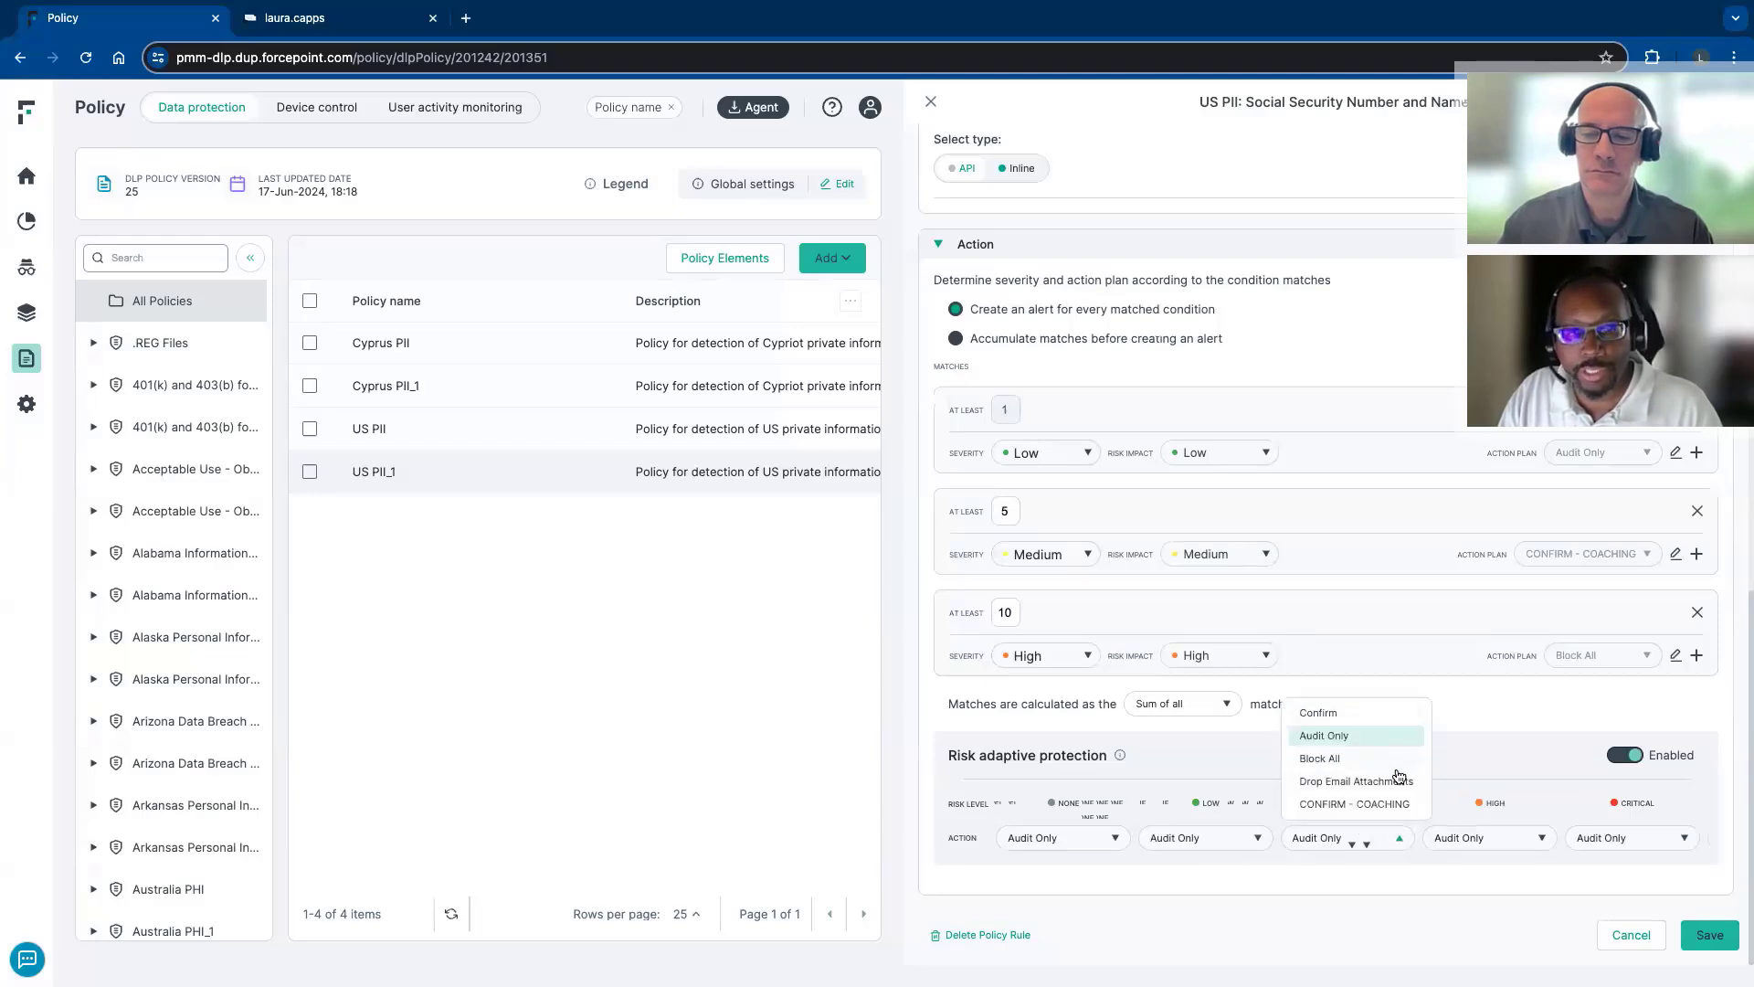
click(1343, 761)
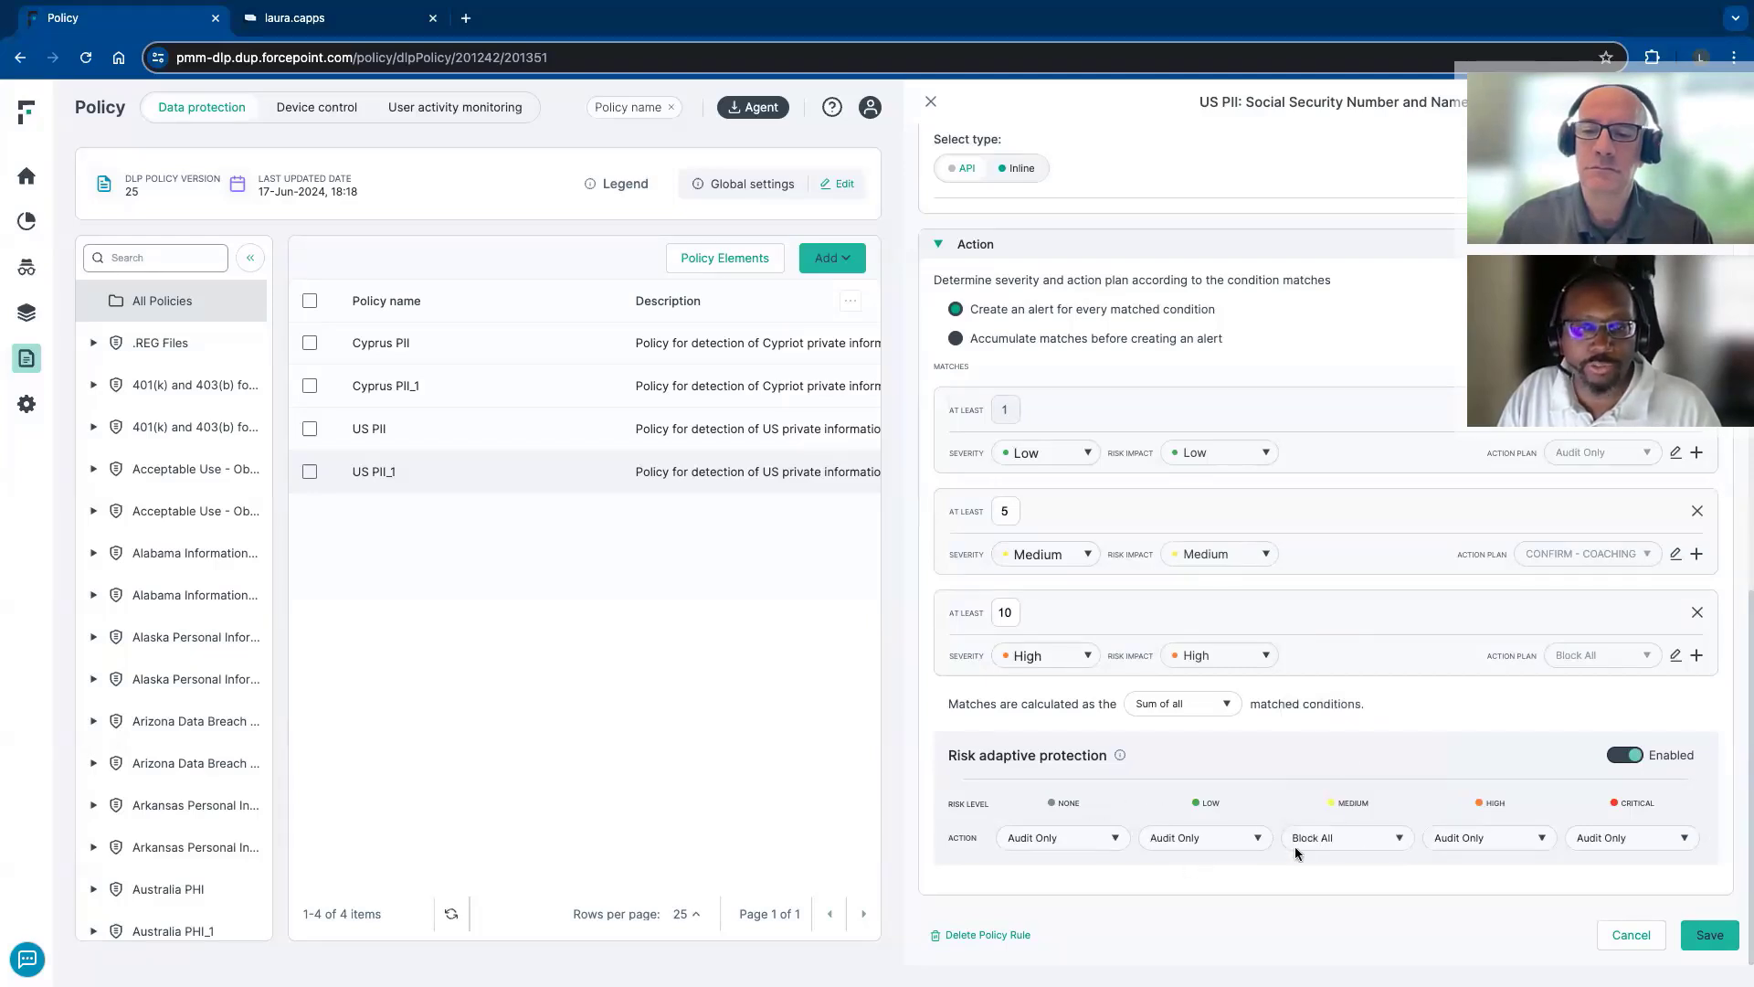
click(1407, 842)
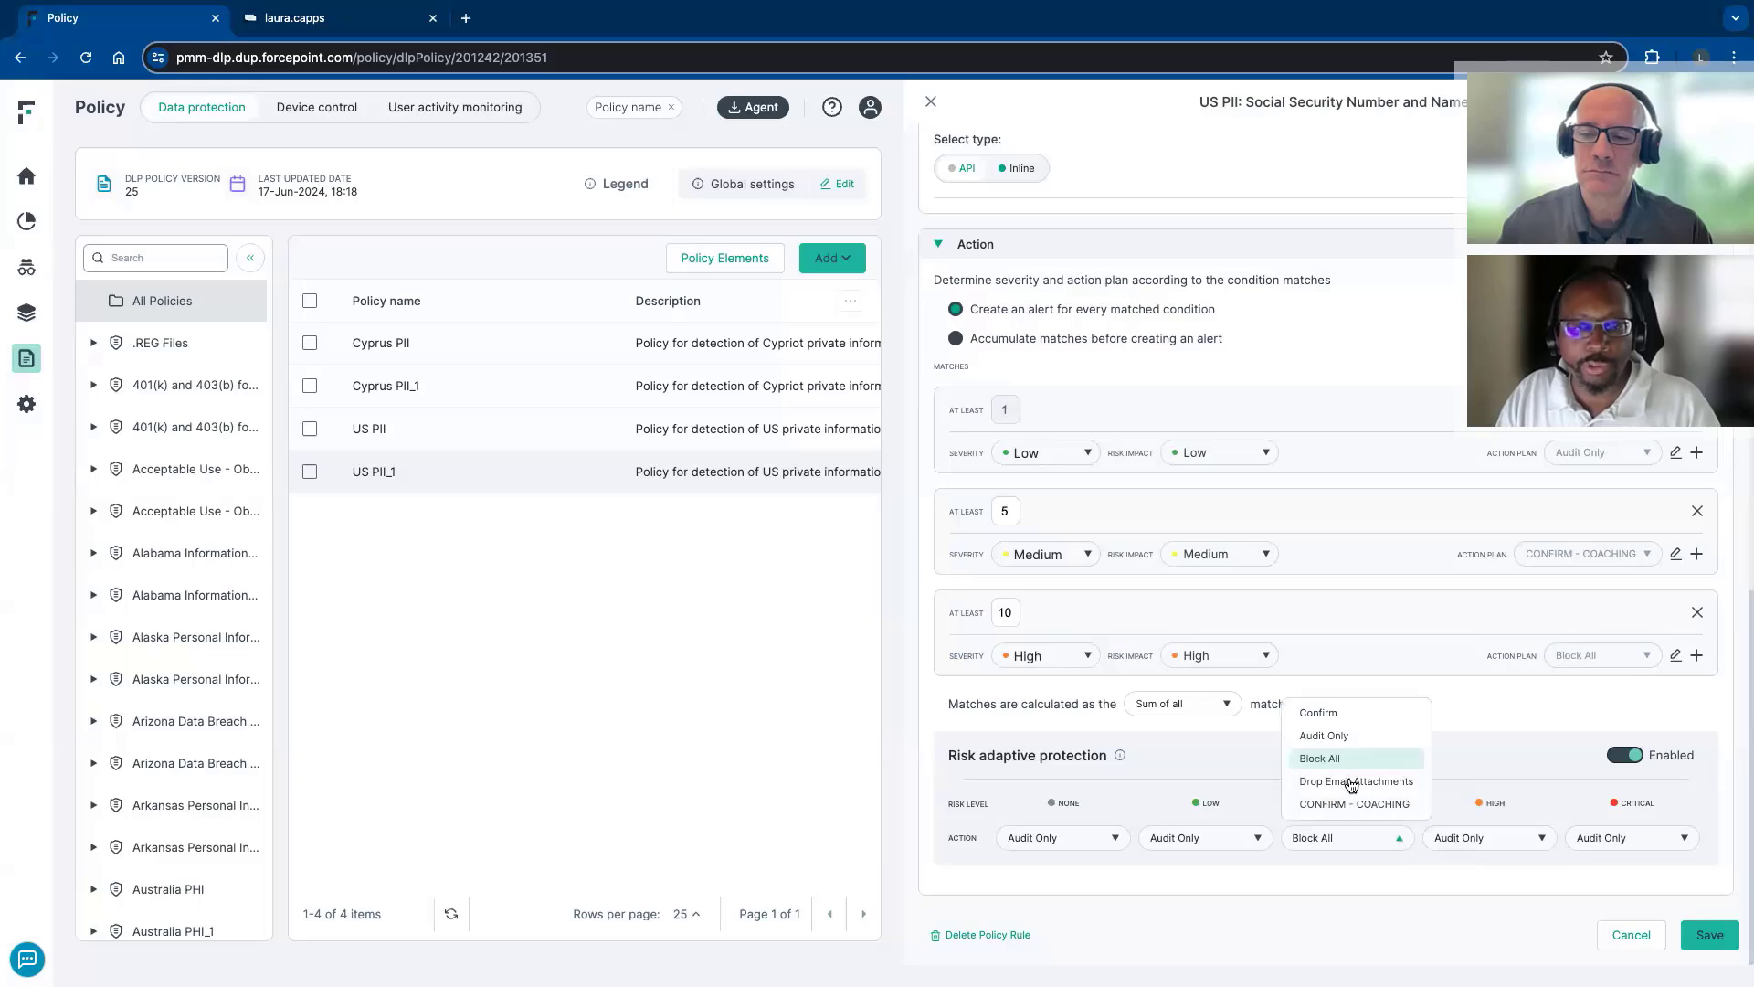
click(1381, 782)
click(1392, 842)
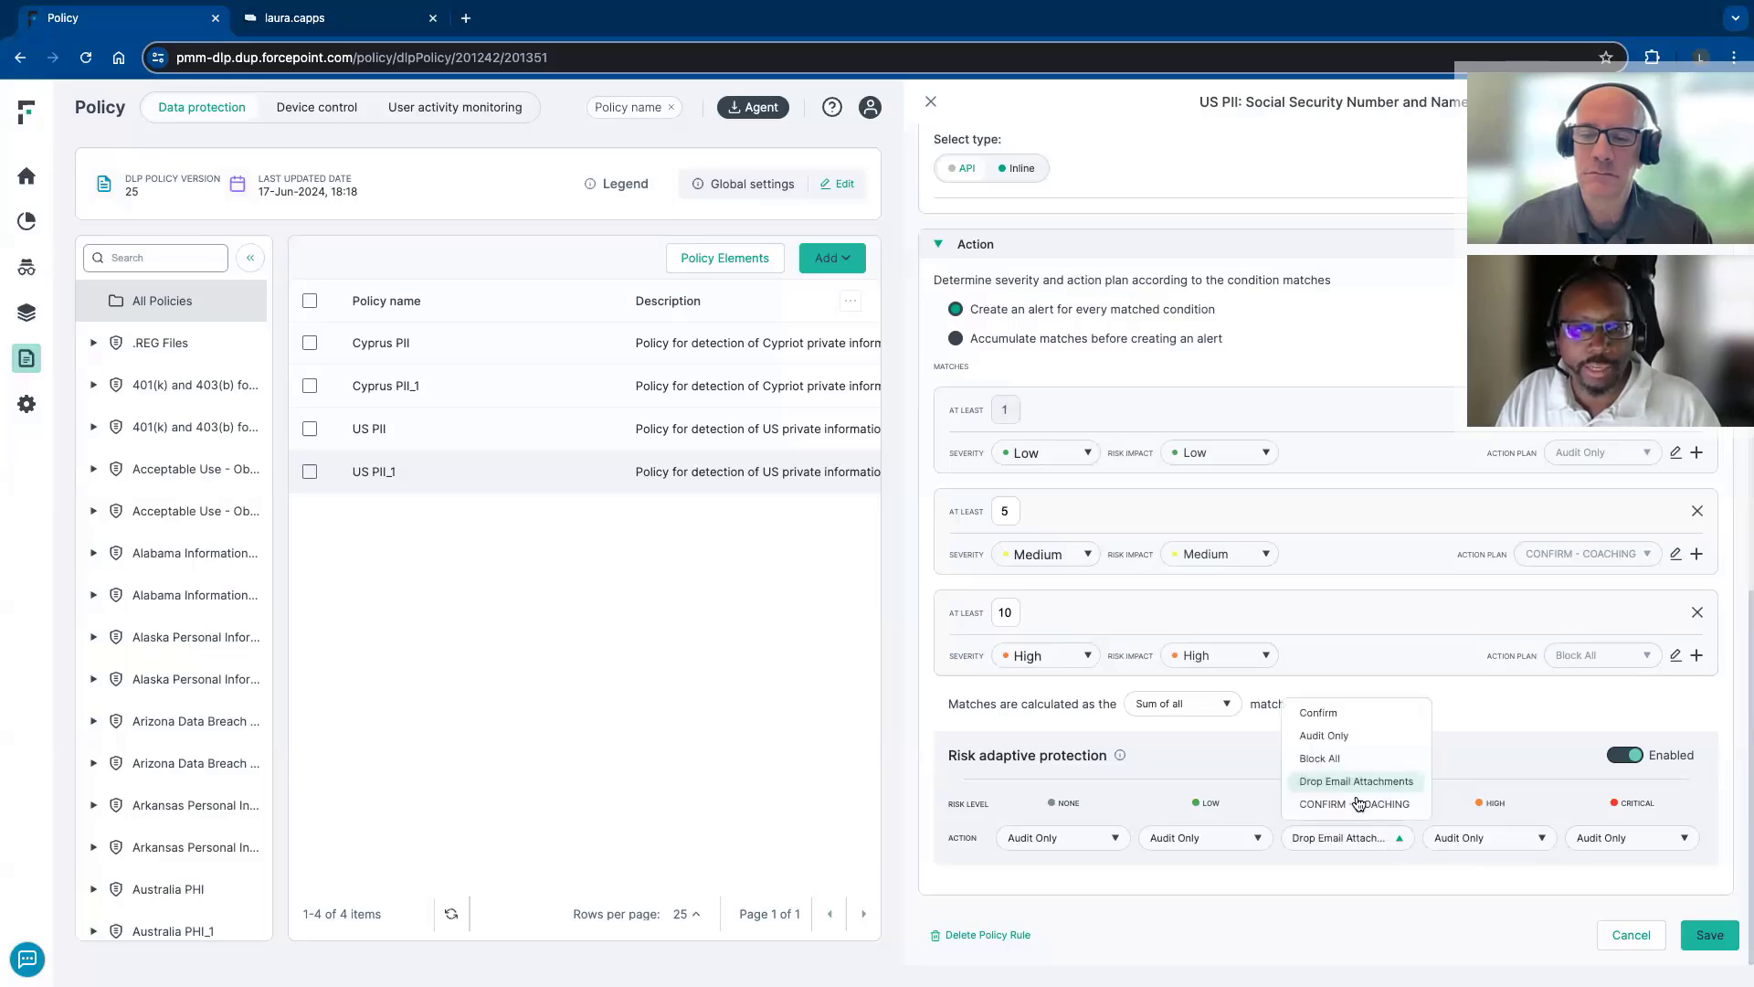
click(1375, 805)
Set the risk adaptive action to Block All for both the High and Critical risk levels
click(1479, 838)
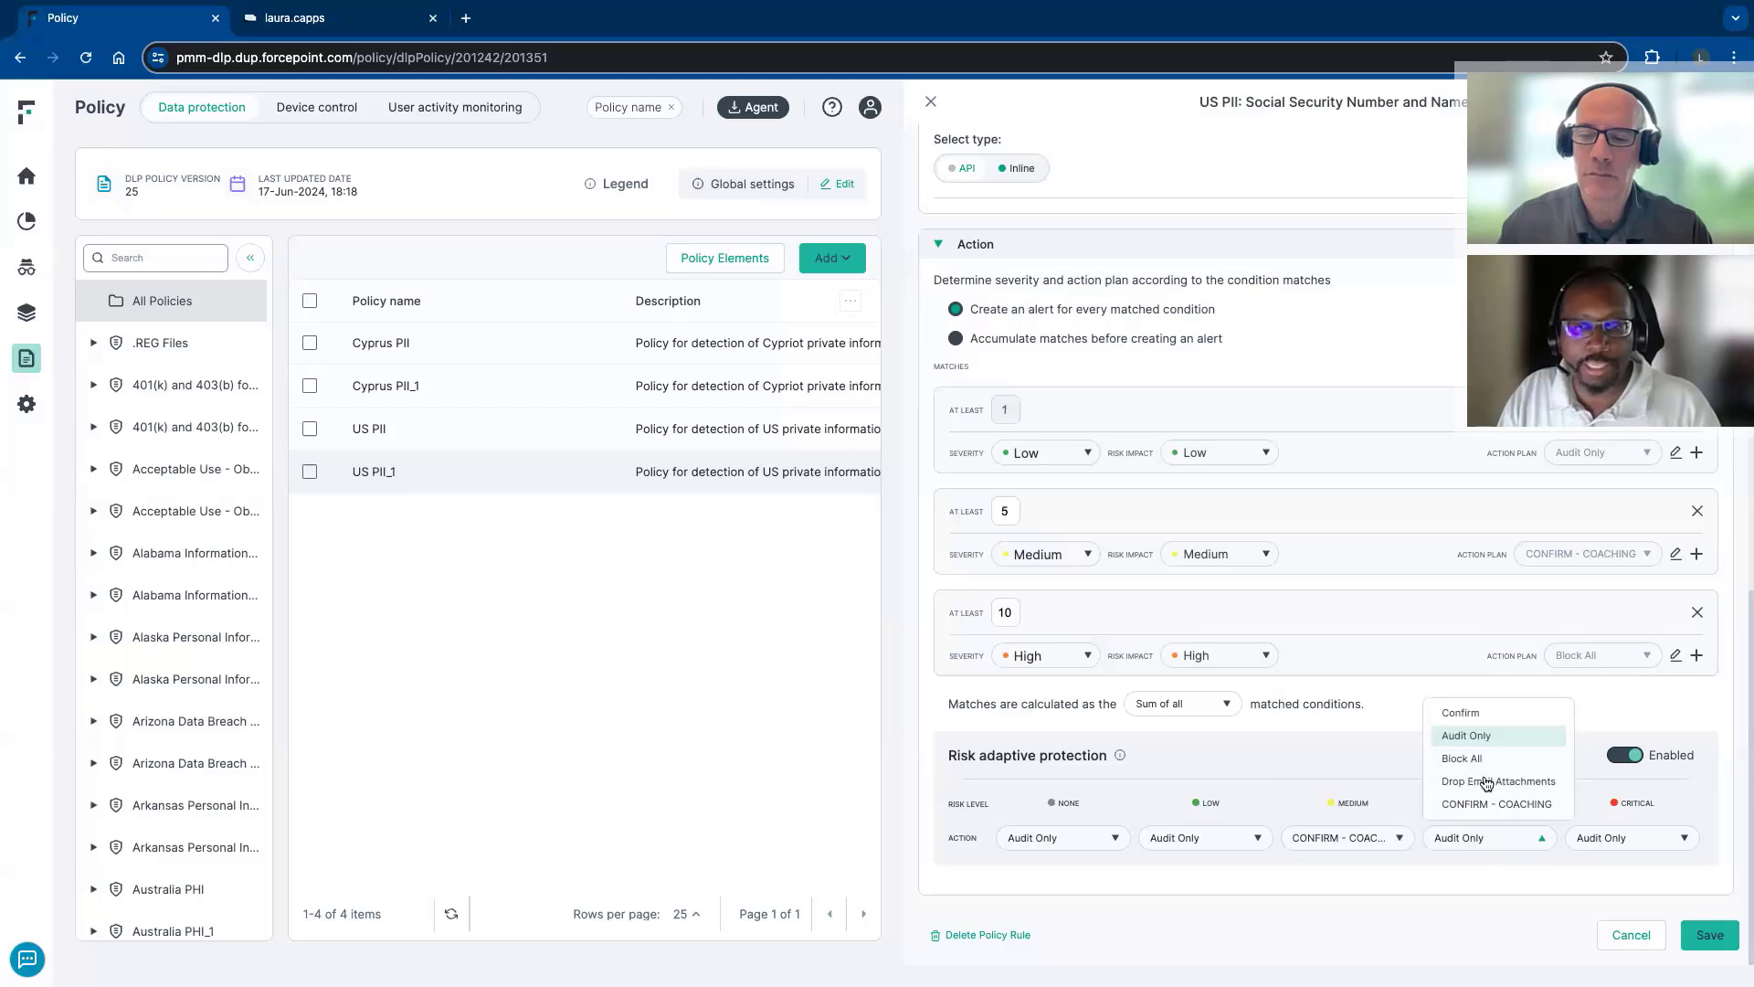
click(1492, 762)
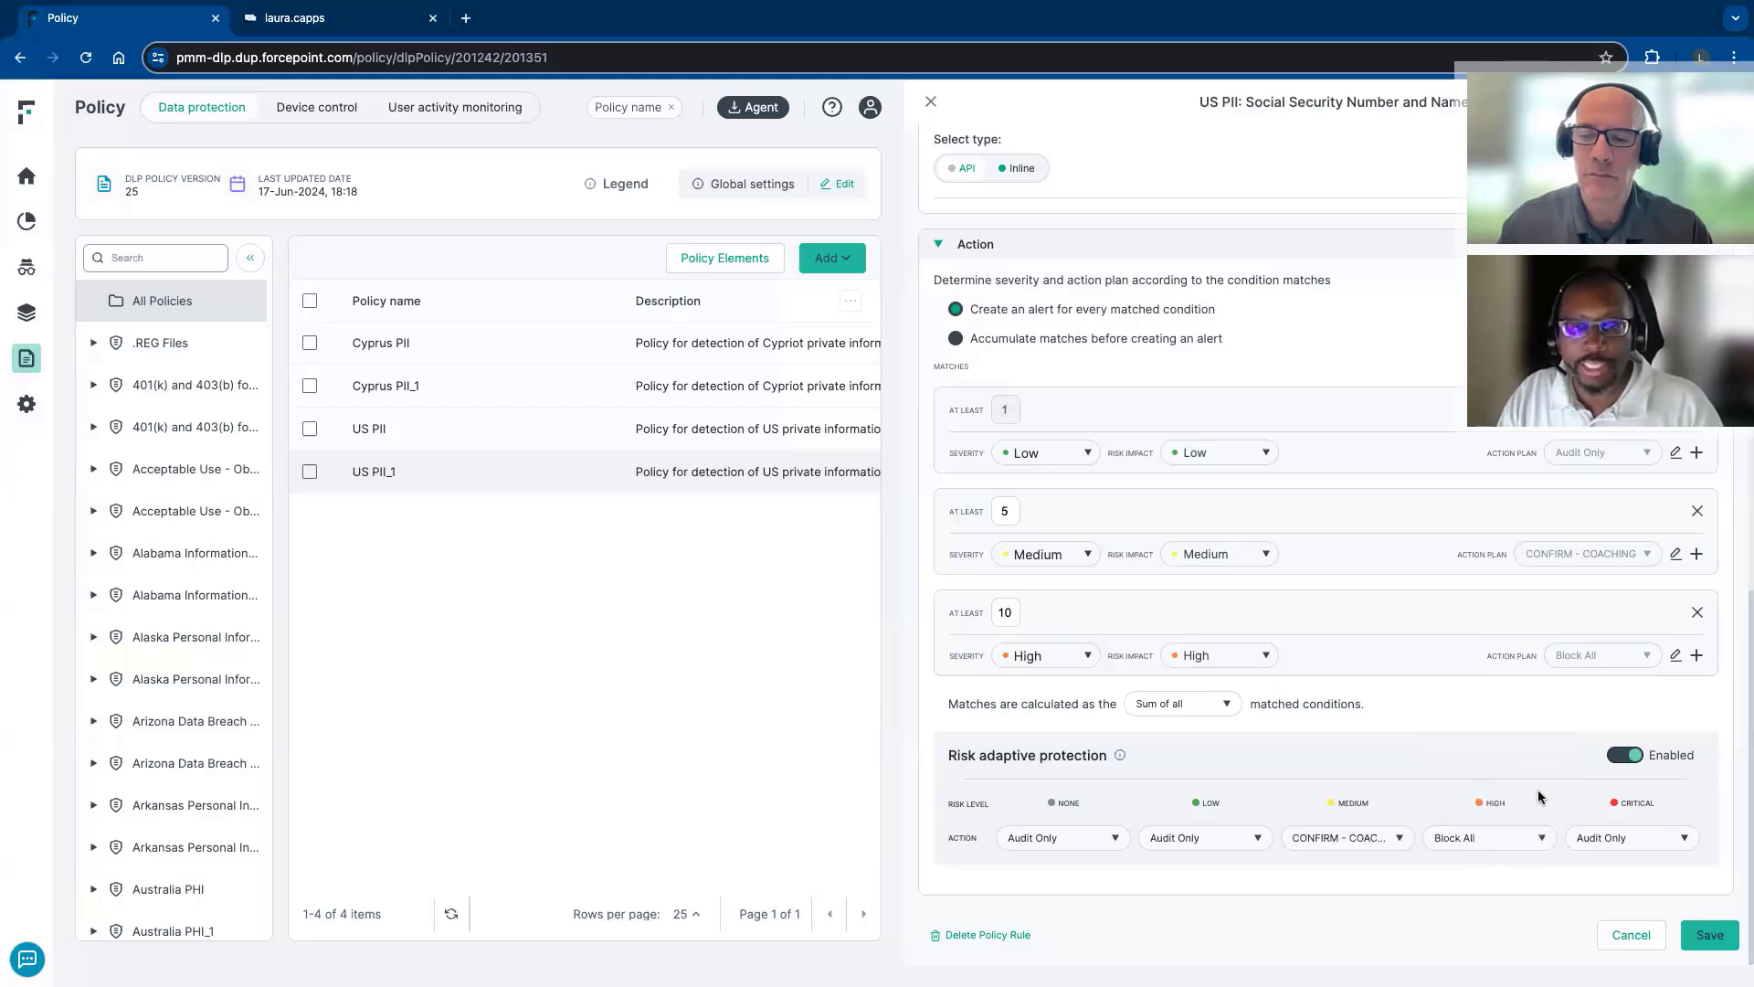
click(1623, 841)
click(1597, 761)
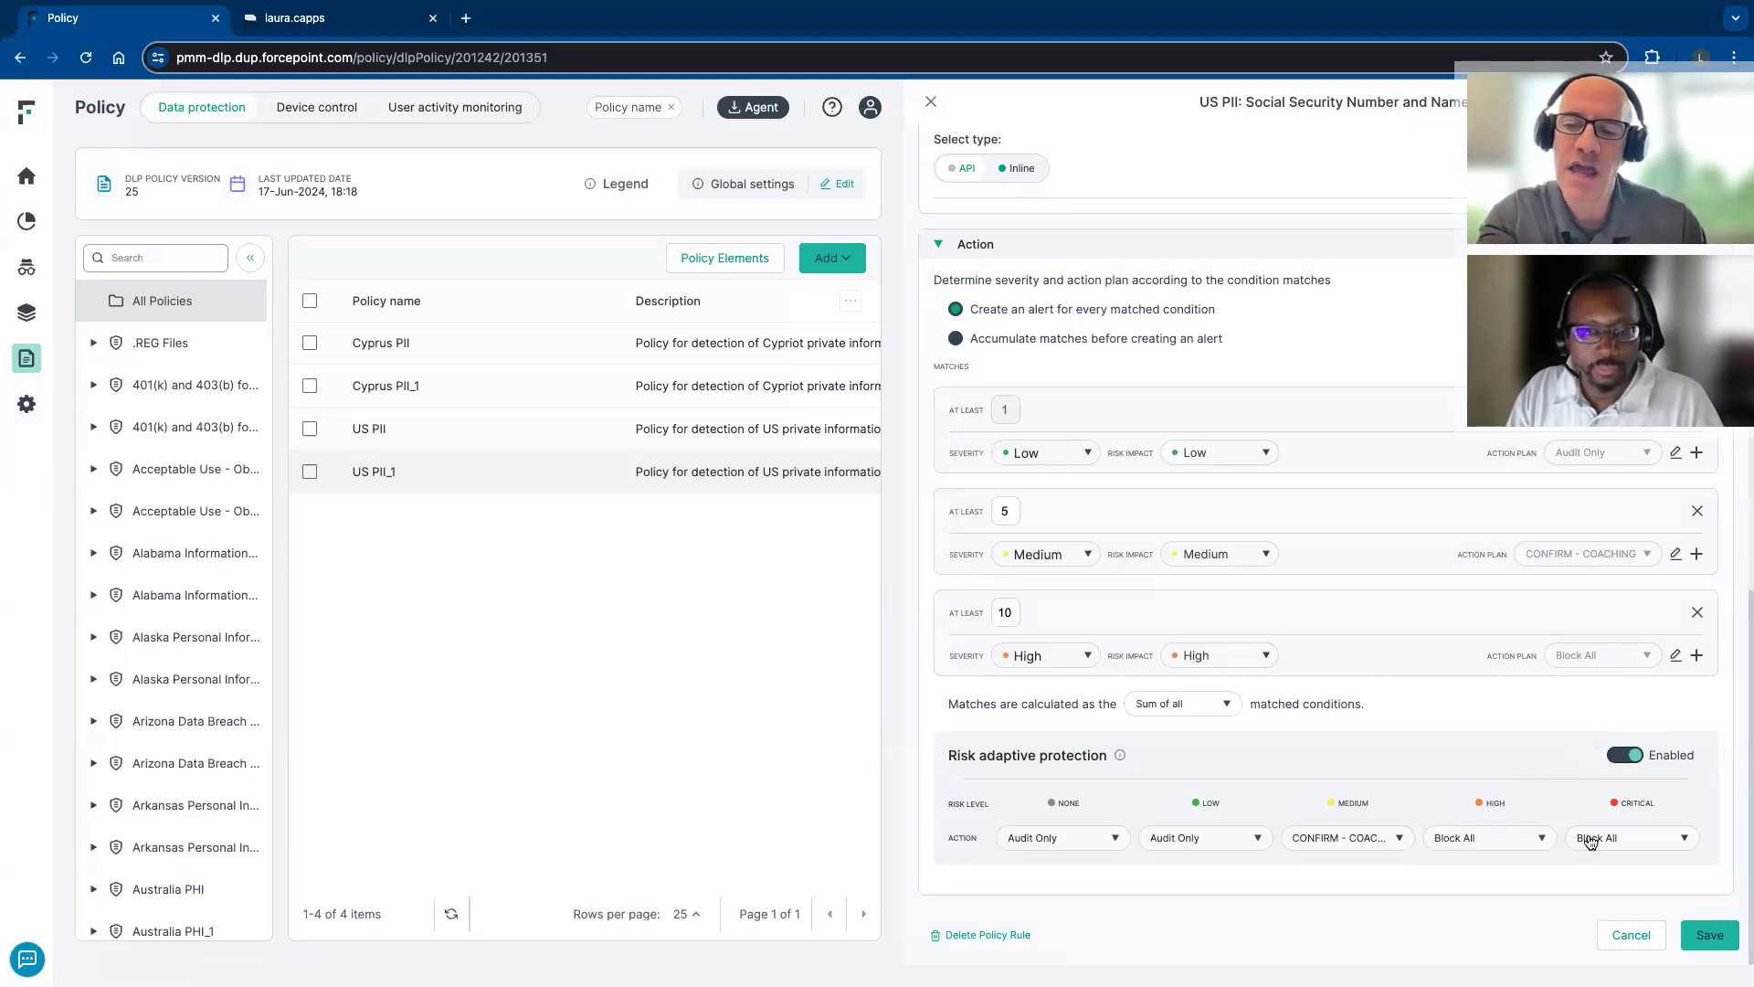
Review the actions selectable for the Medium risk level and save the rule
click(1398, 842)
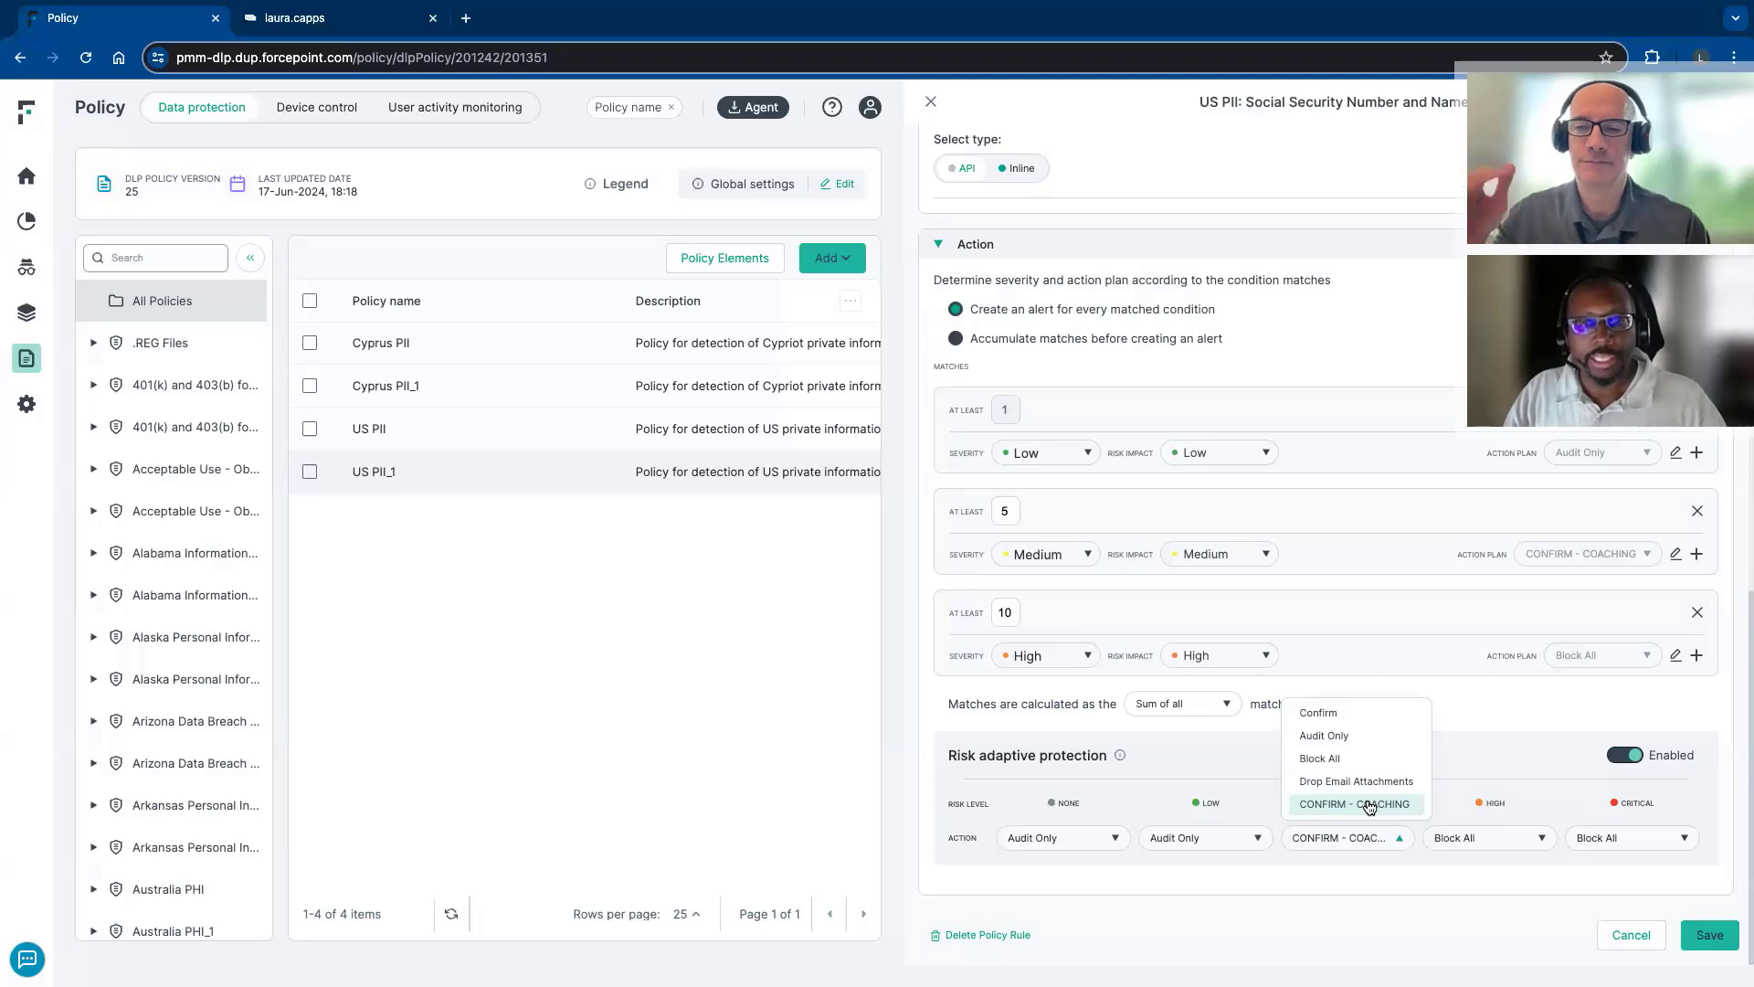
click(1526, 775)
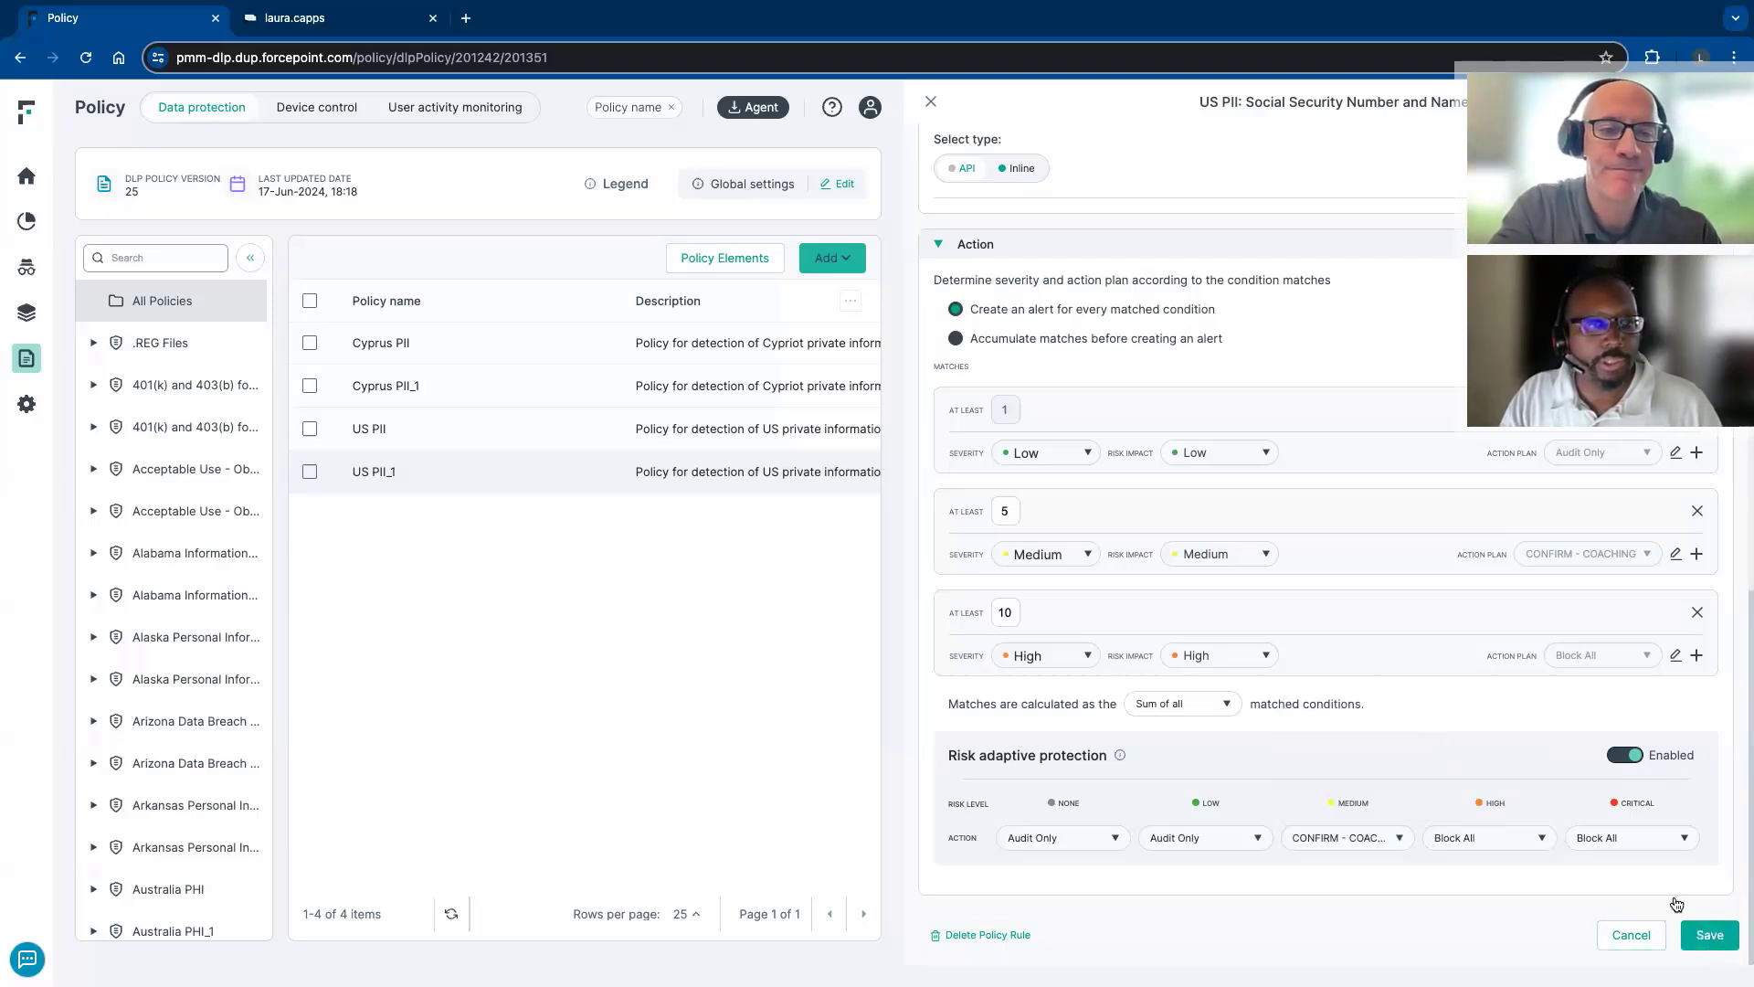
drag(1678, 905, 1575, 696)
click(1709, 933)
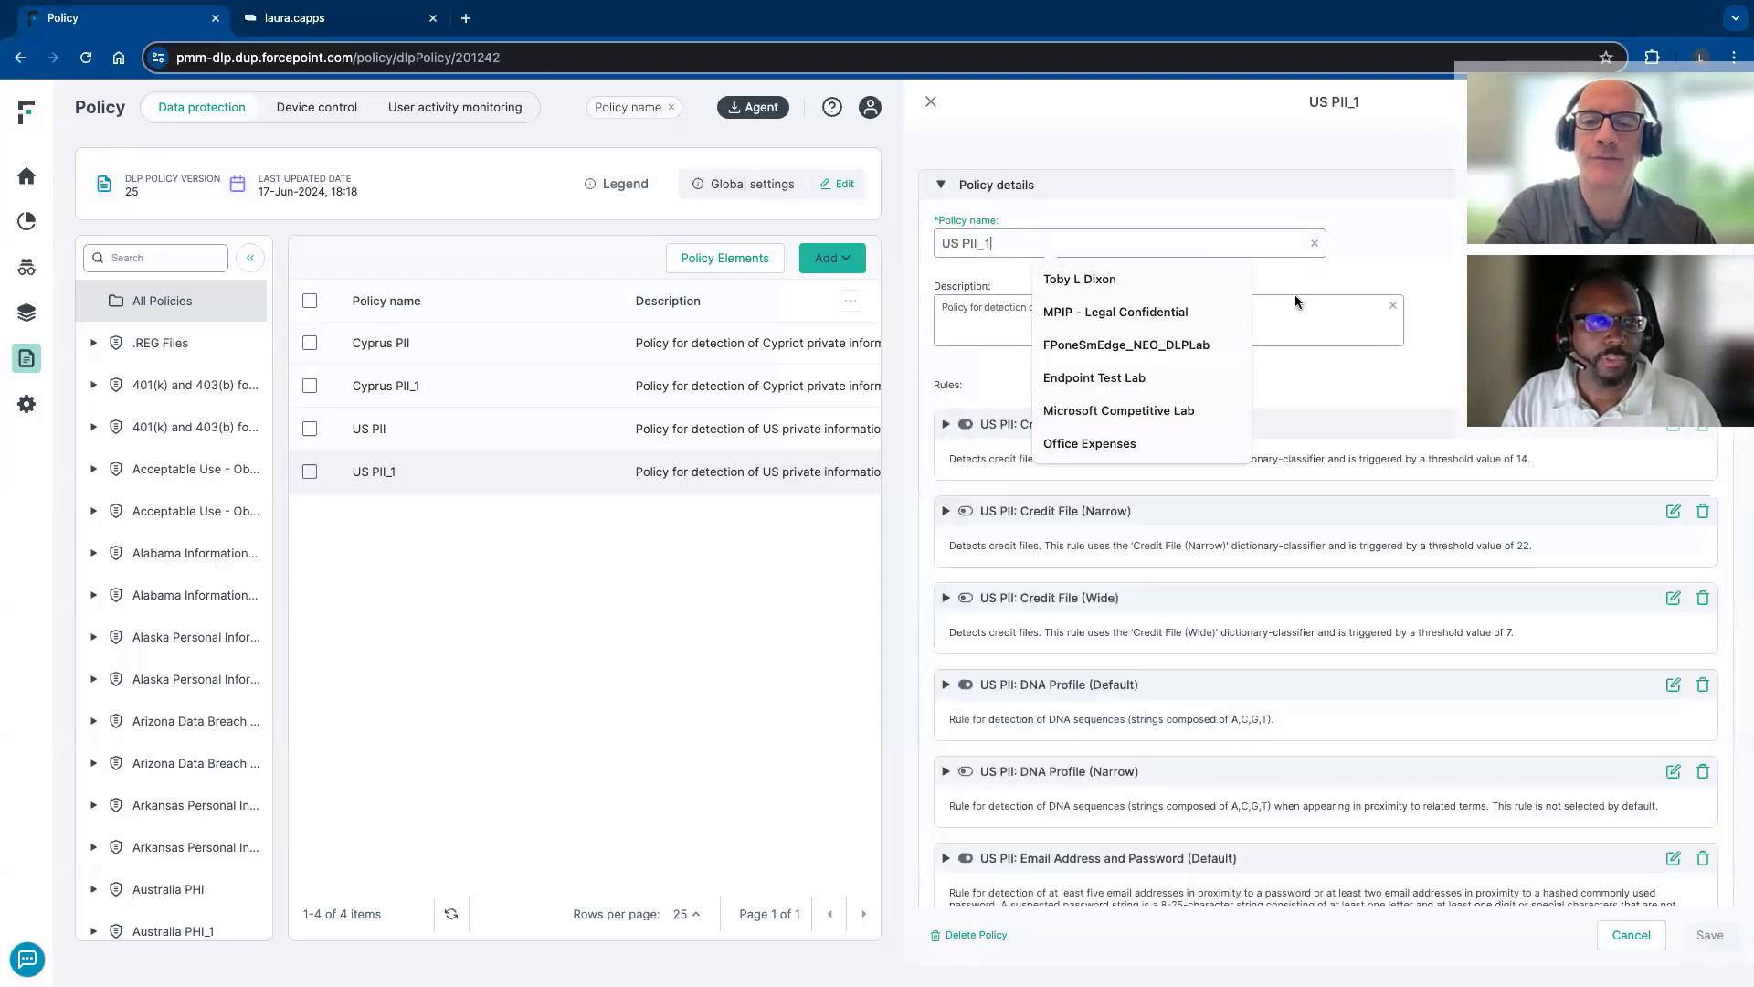
Dismiss the policy name suggestions, check the pending policy changes, and close the US PII_1 policy details
click(1357, 298)
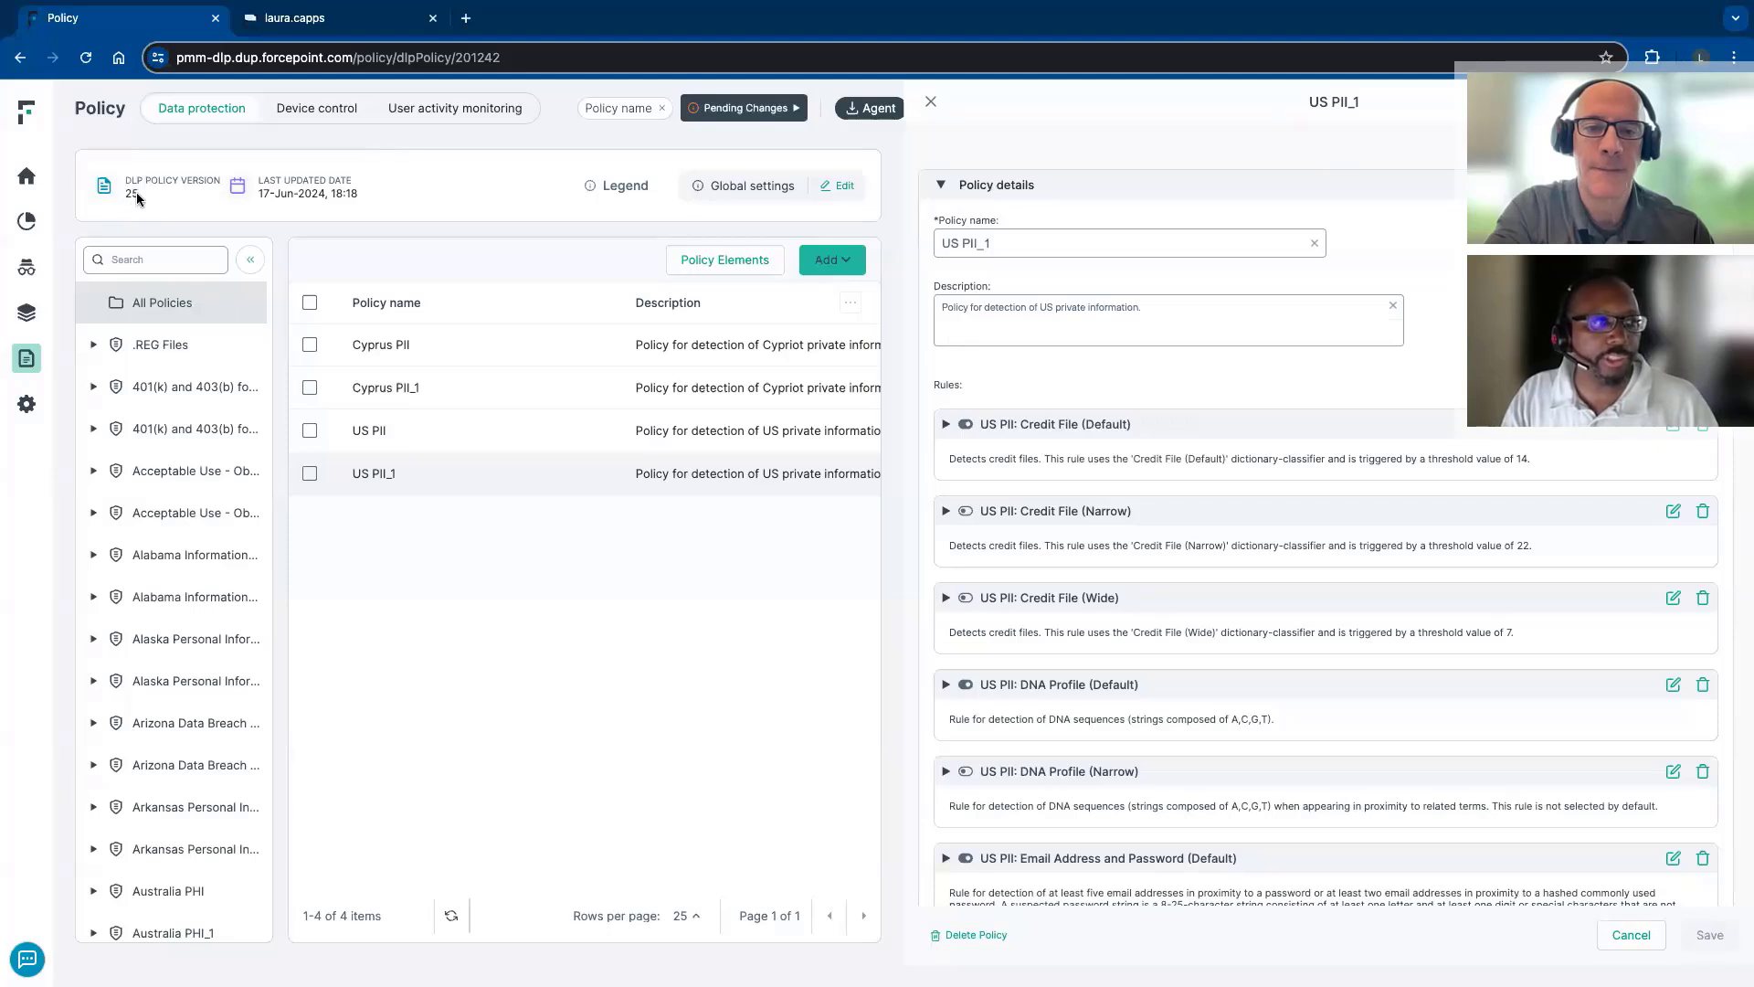
click(792, 108)
click(744, 229)
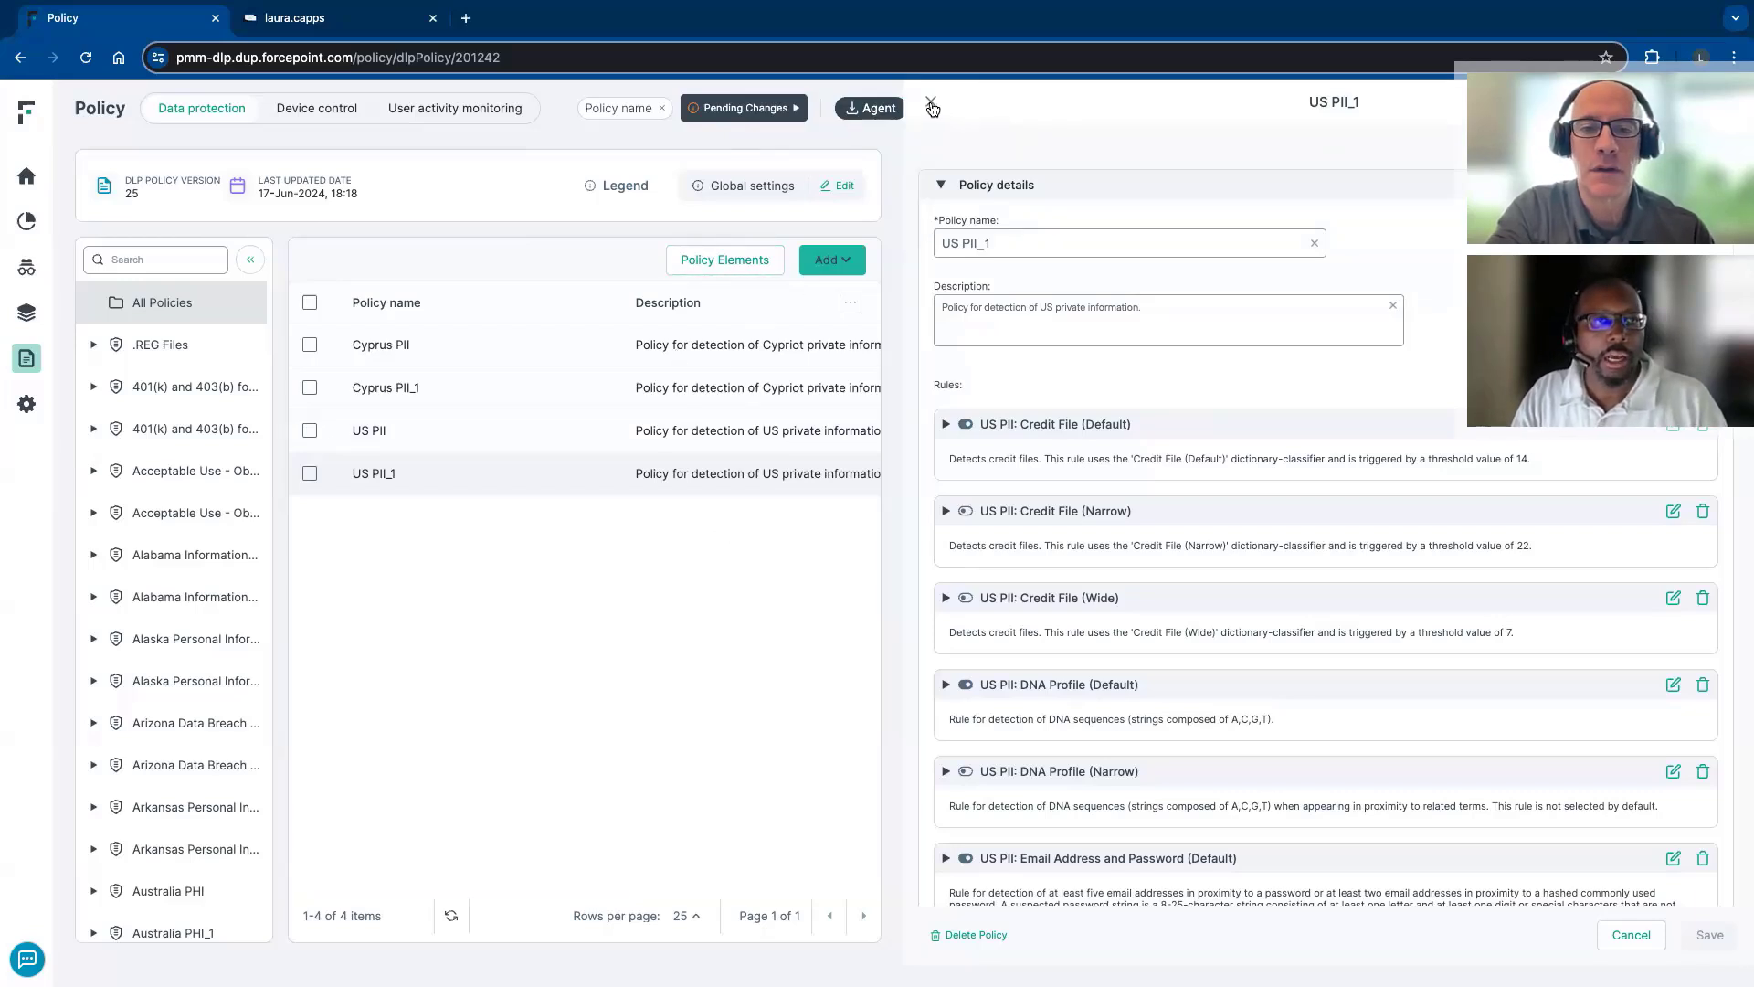
click(931, 103)
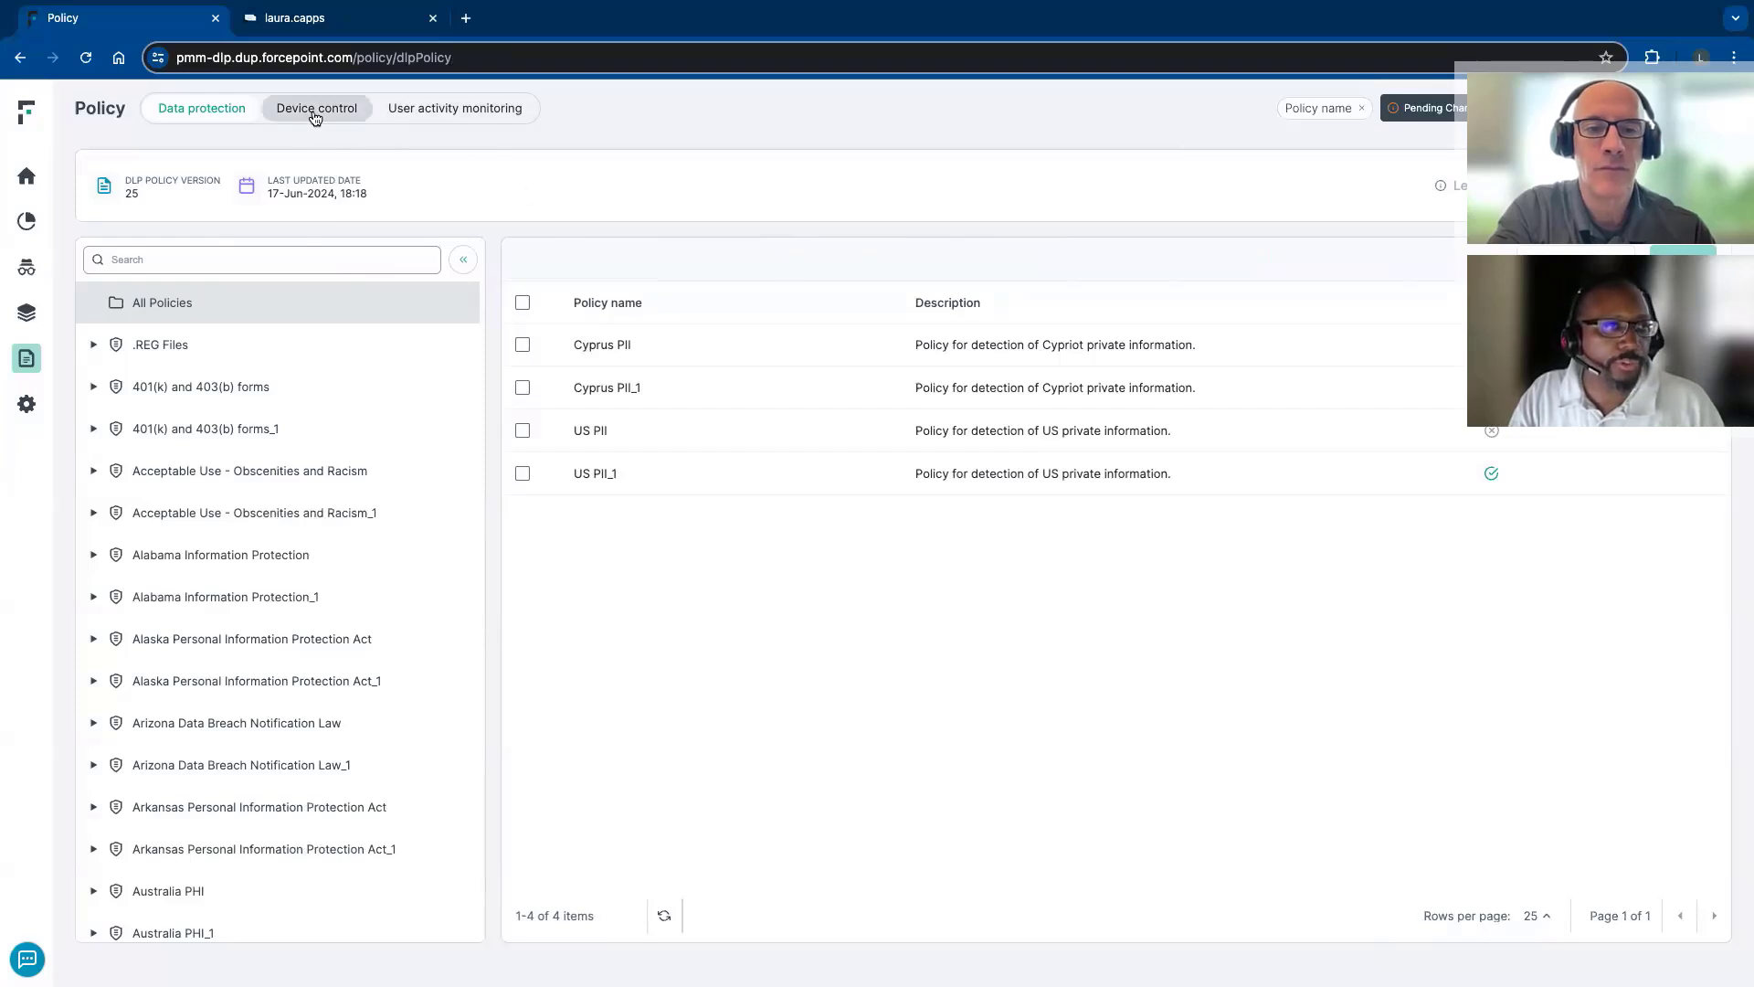
Show the user activity monitoring rules and widen the Rule name column to fit the full names
click(443, 120)
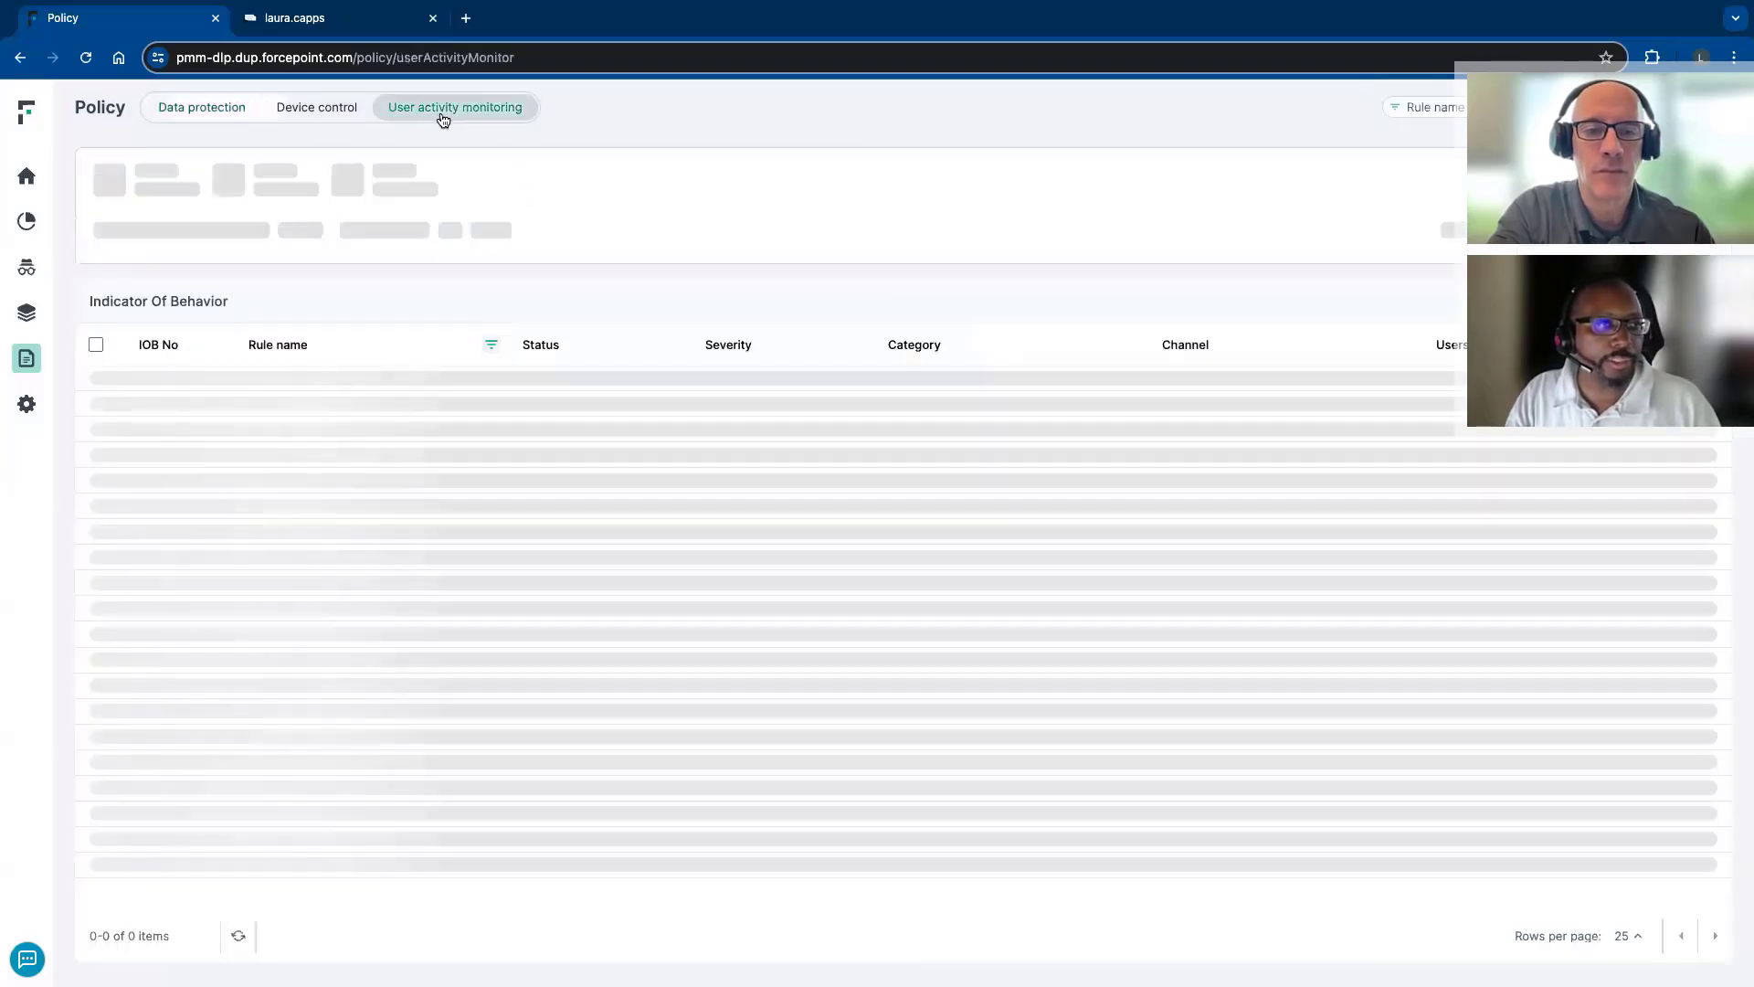
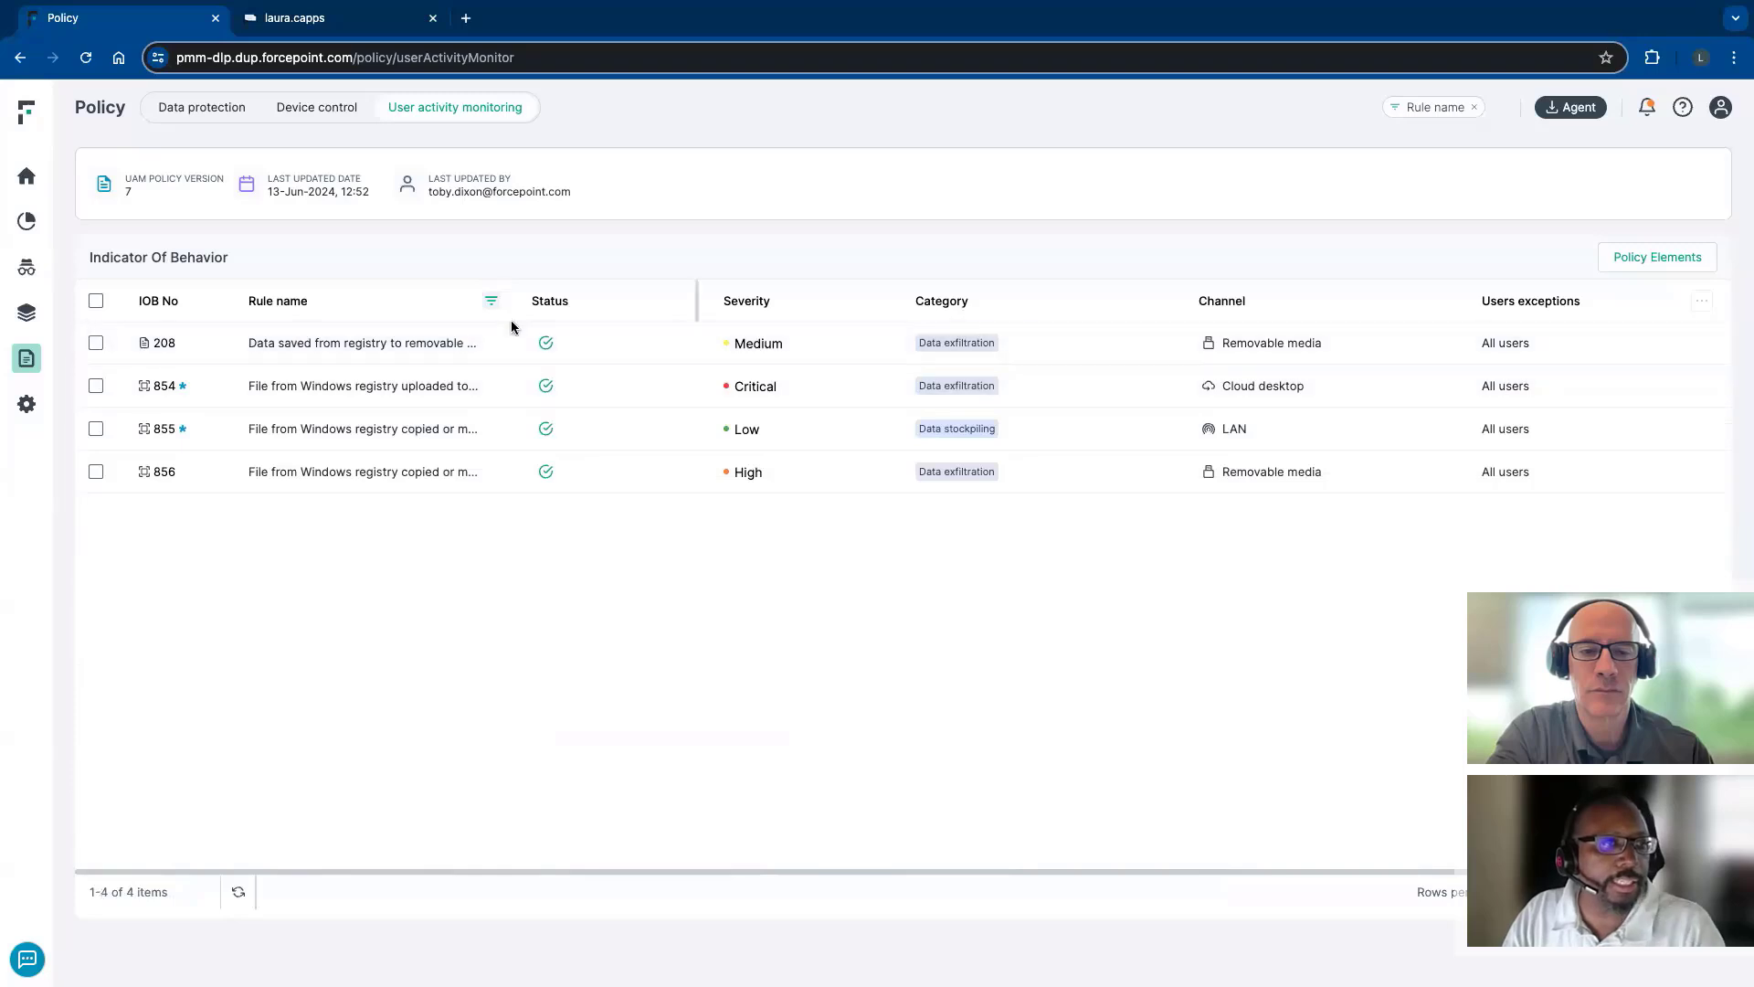
drag(514, 302, 722, 337)
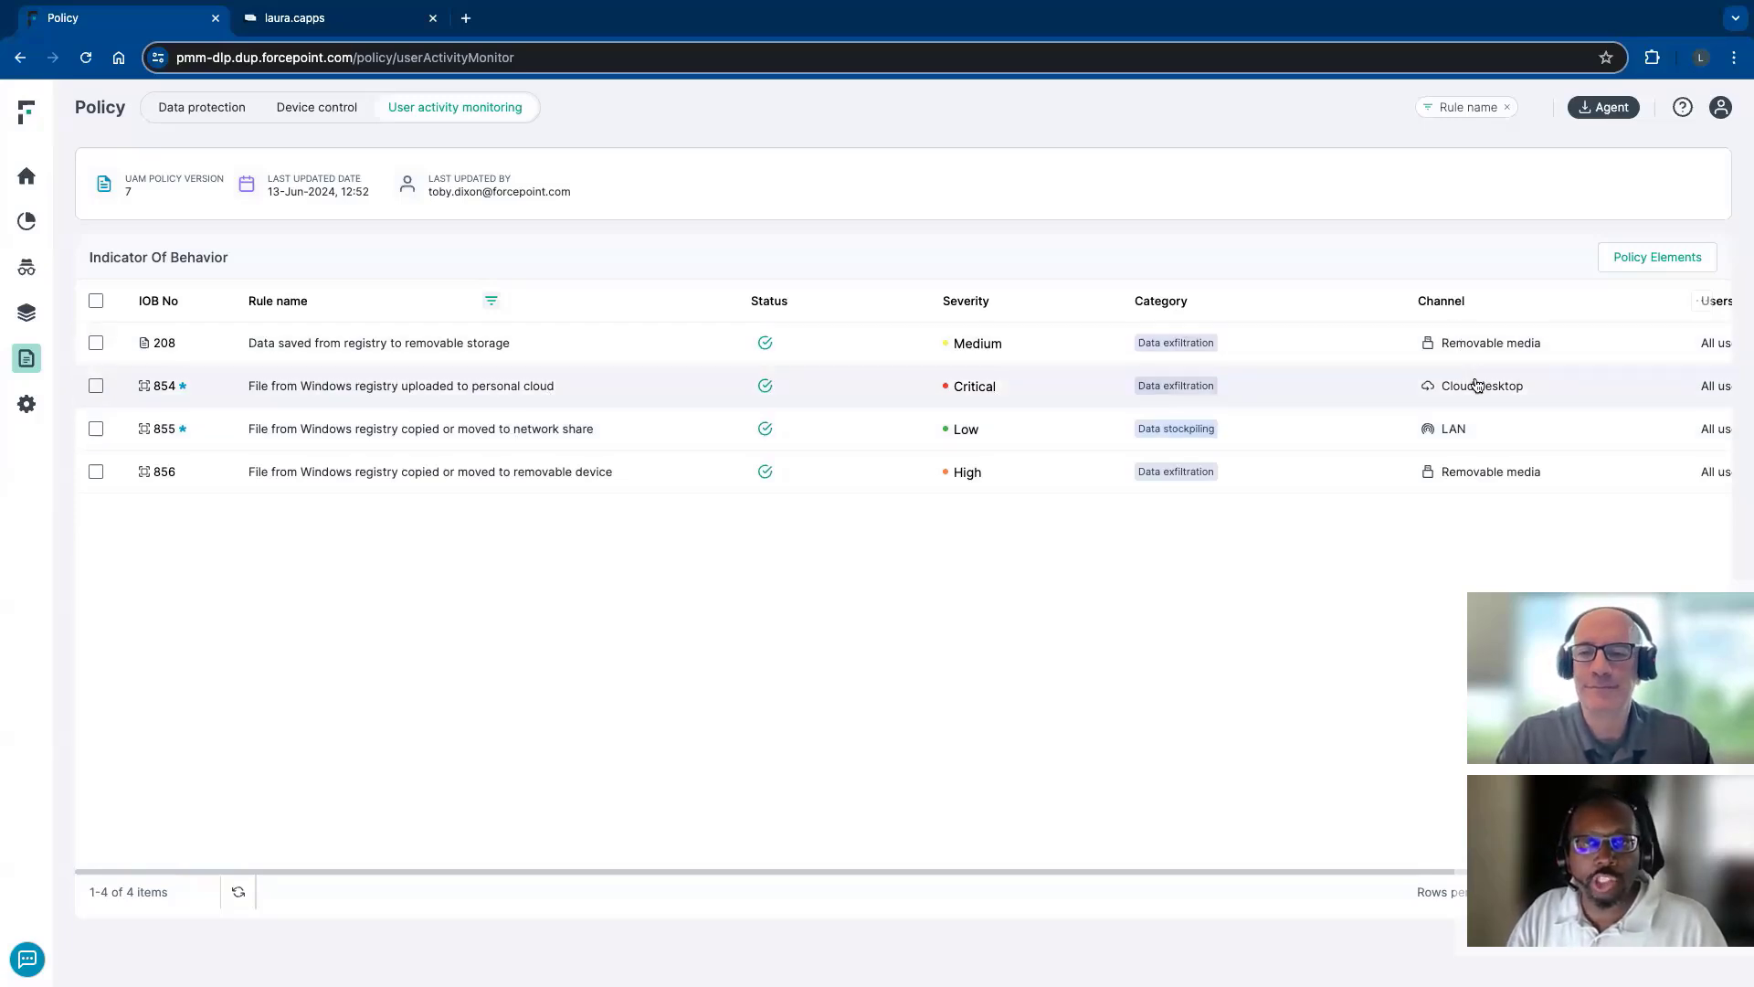
Open IOB 854 and review its overview description and selectable severity levels, leaving the severity at Critical
click(810, 390)
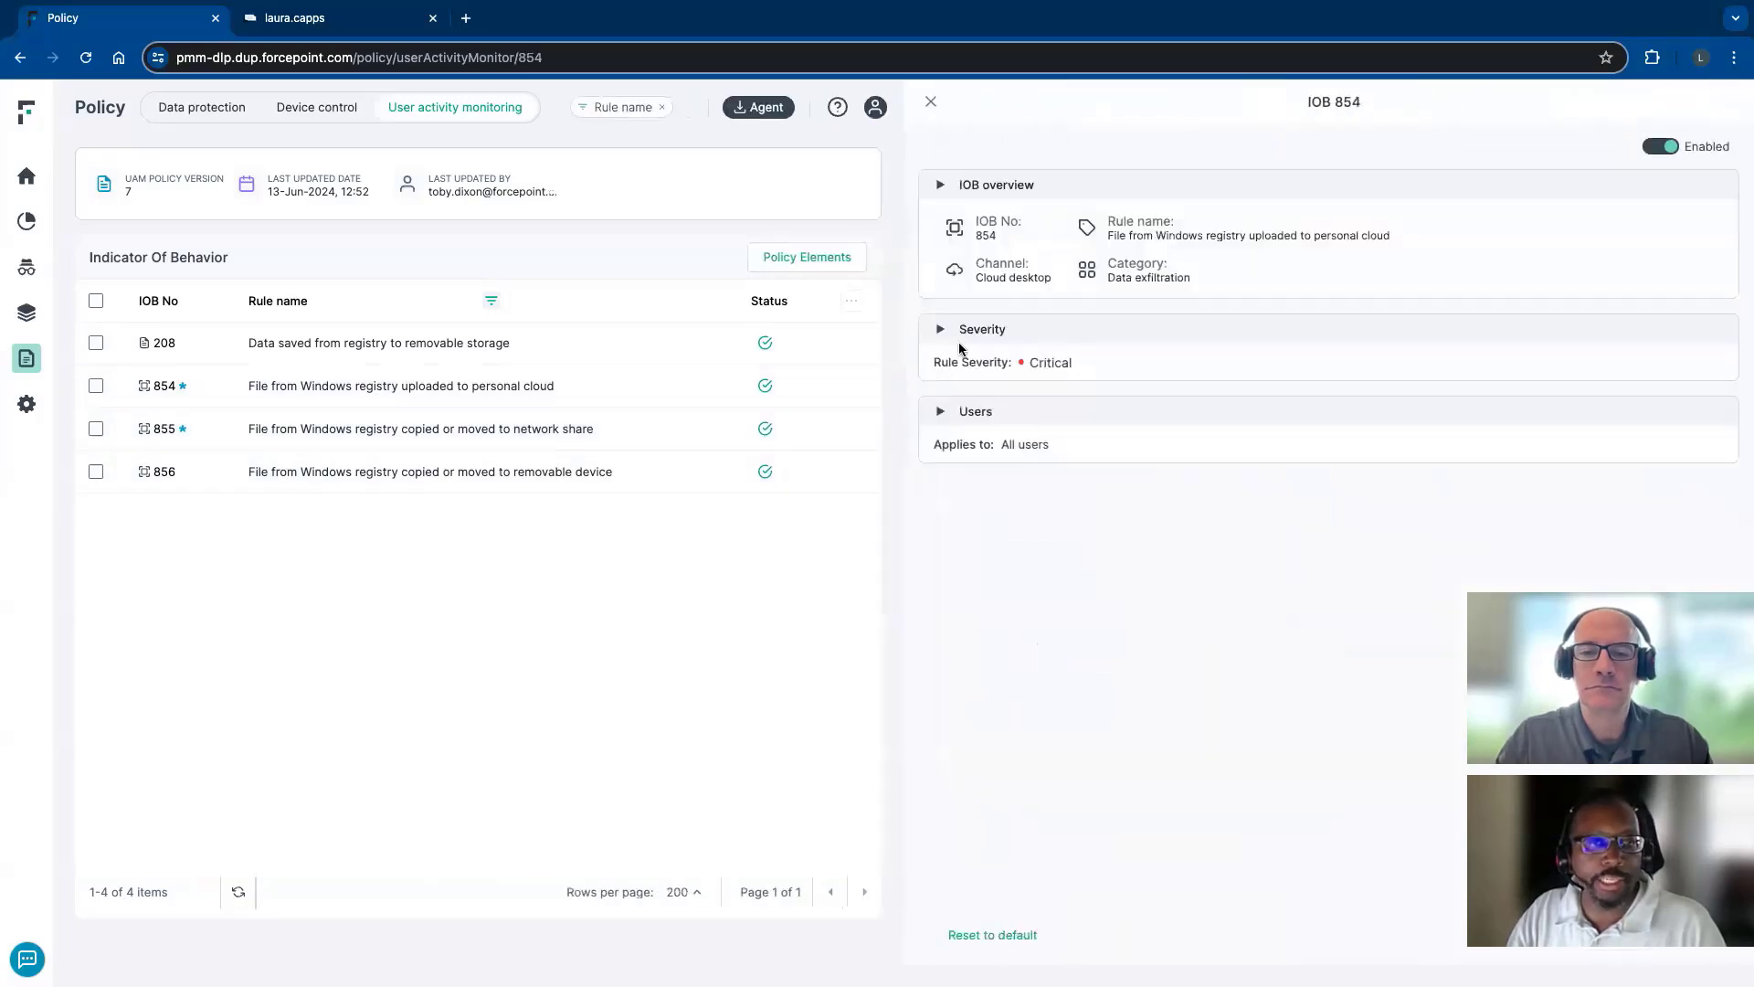
click(940, 184)
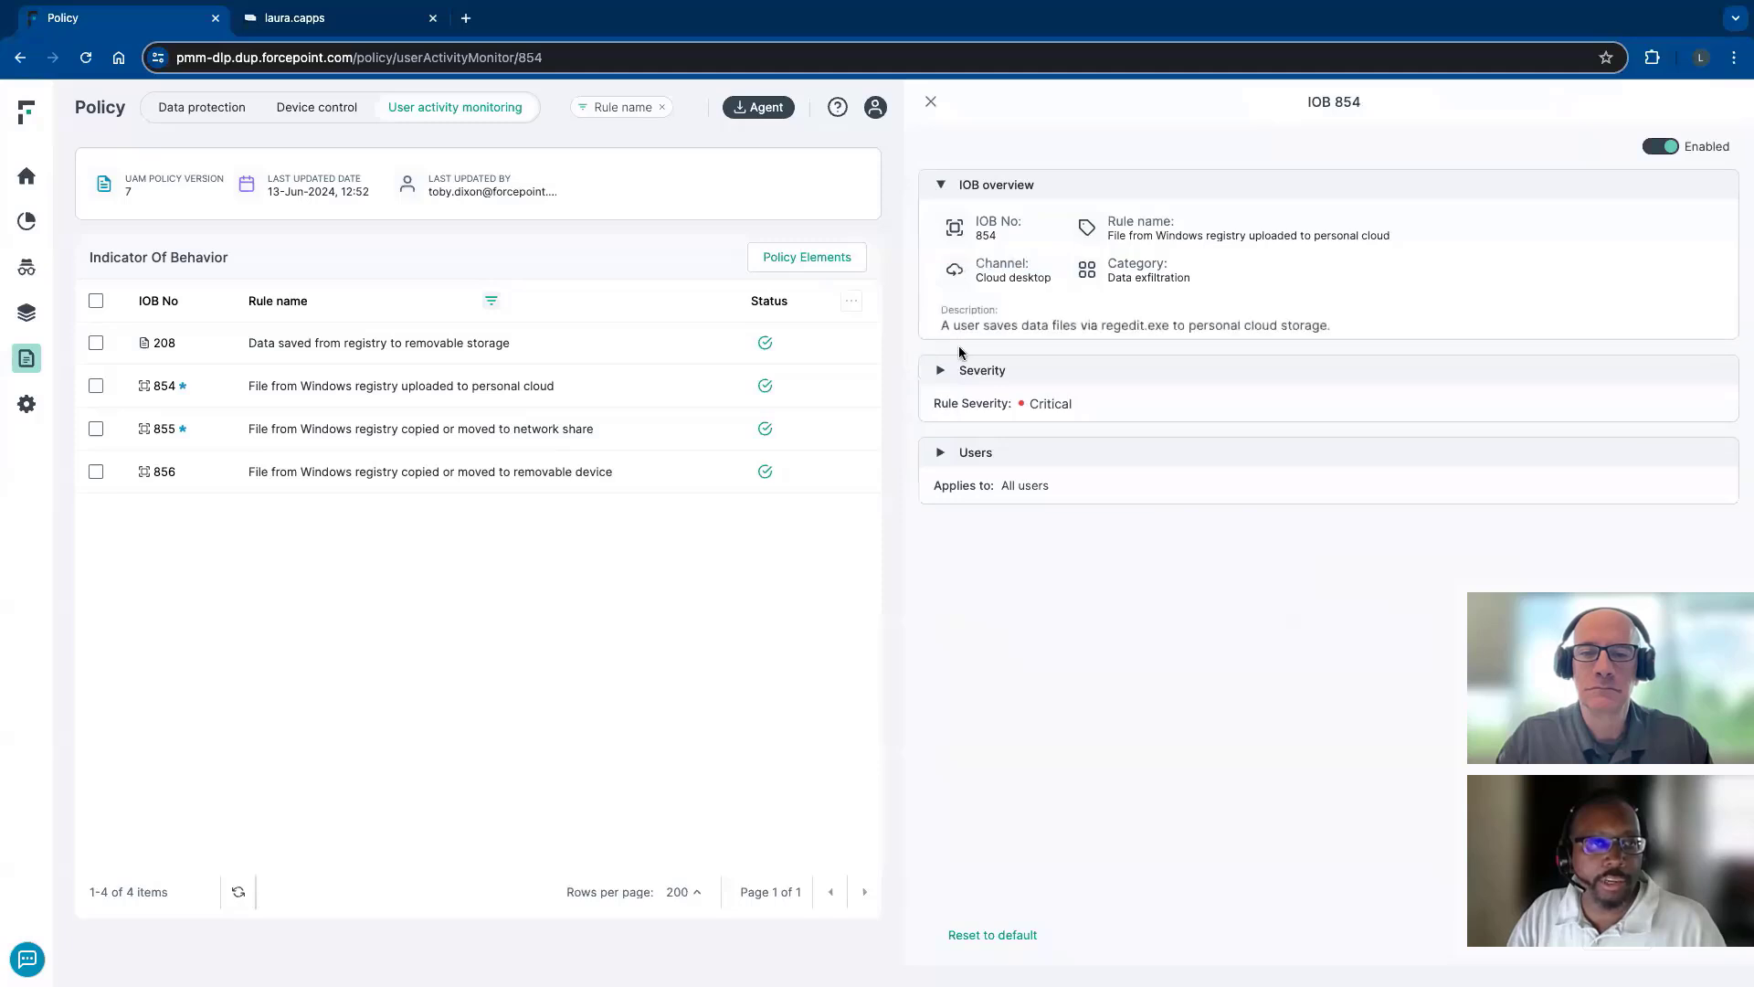
click(941, 370)
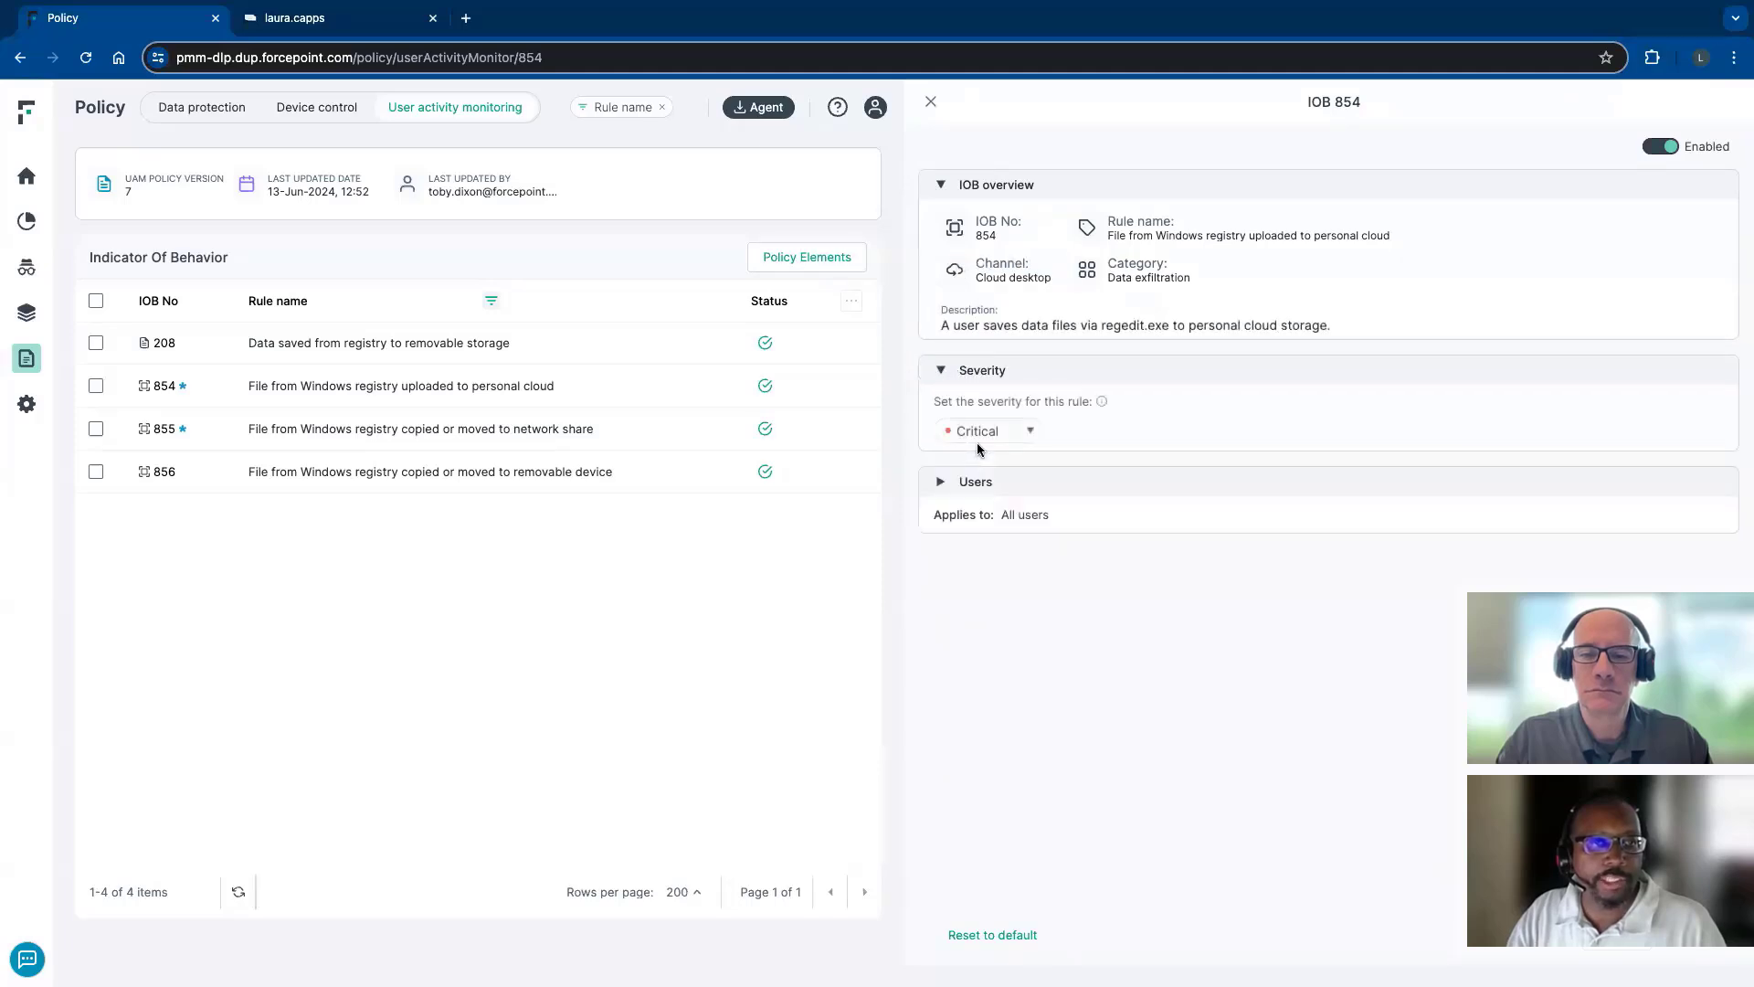
click(1030, 434)
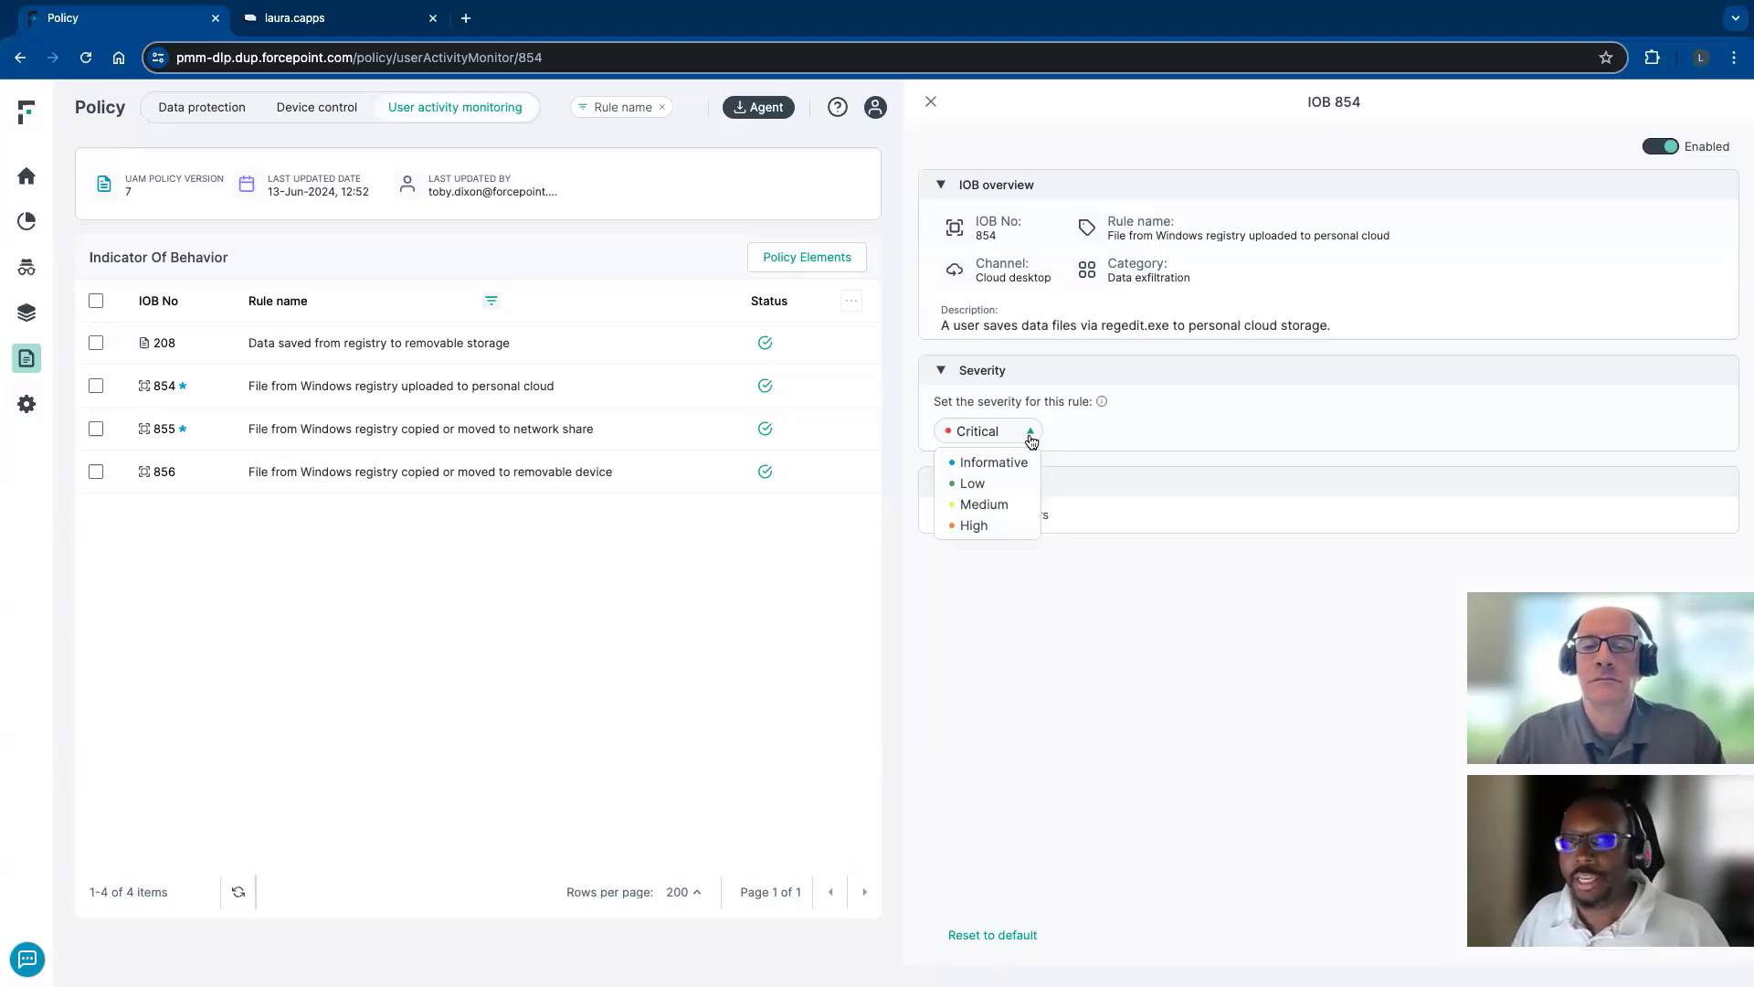
click(1087, 415)
Try exempting the GO4LABS\HR group from IOB 854, return the rule to All users, and close it
click(942, 481)
click(955, 568)
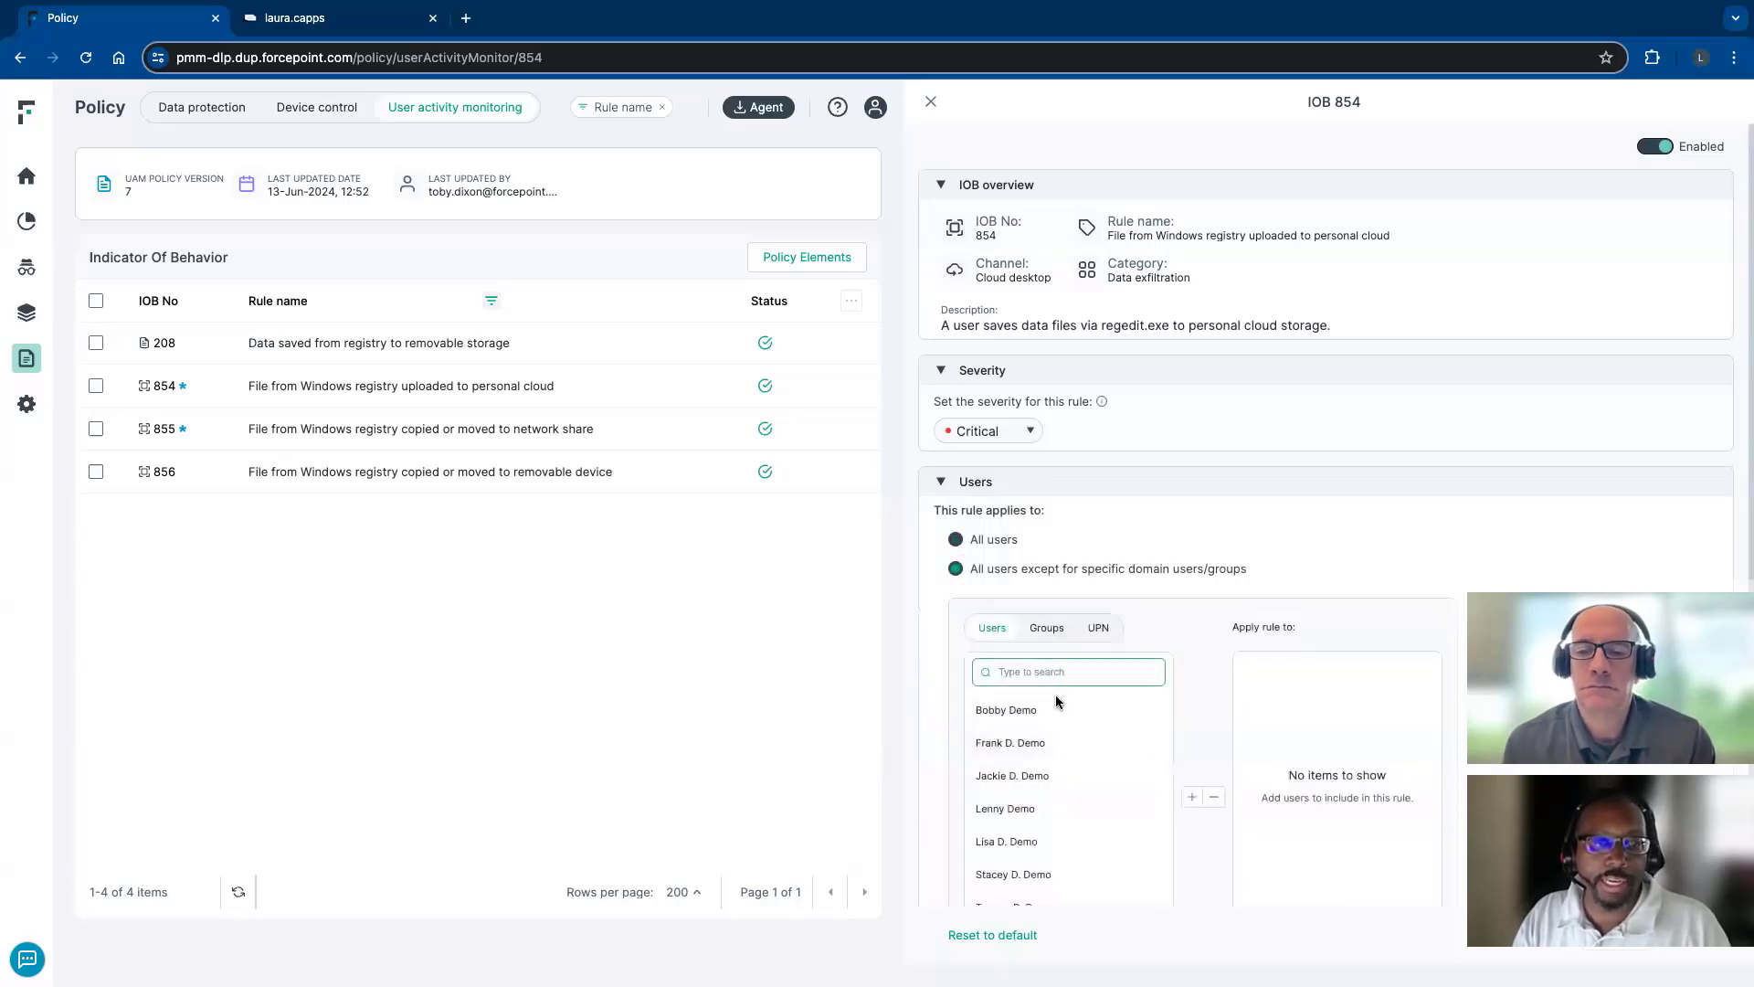
click(1048, 629)
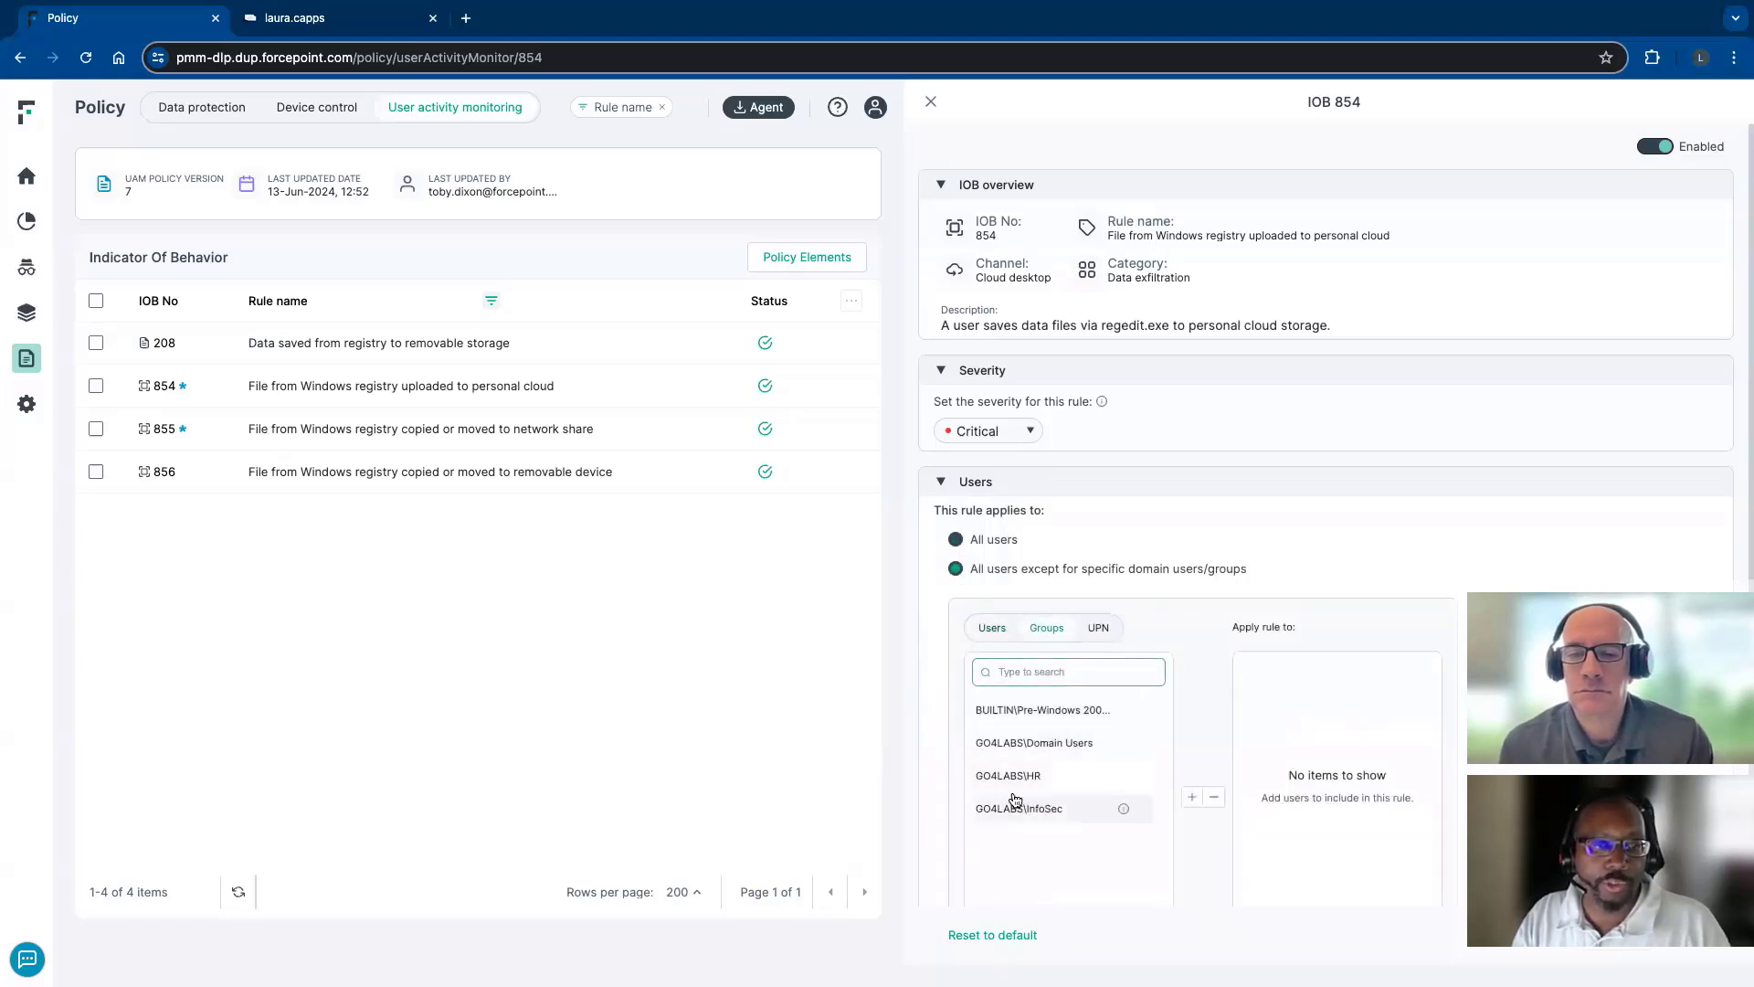
click(1019, 777)
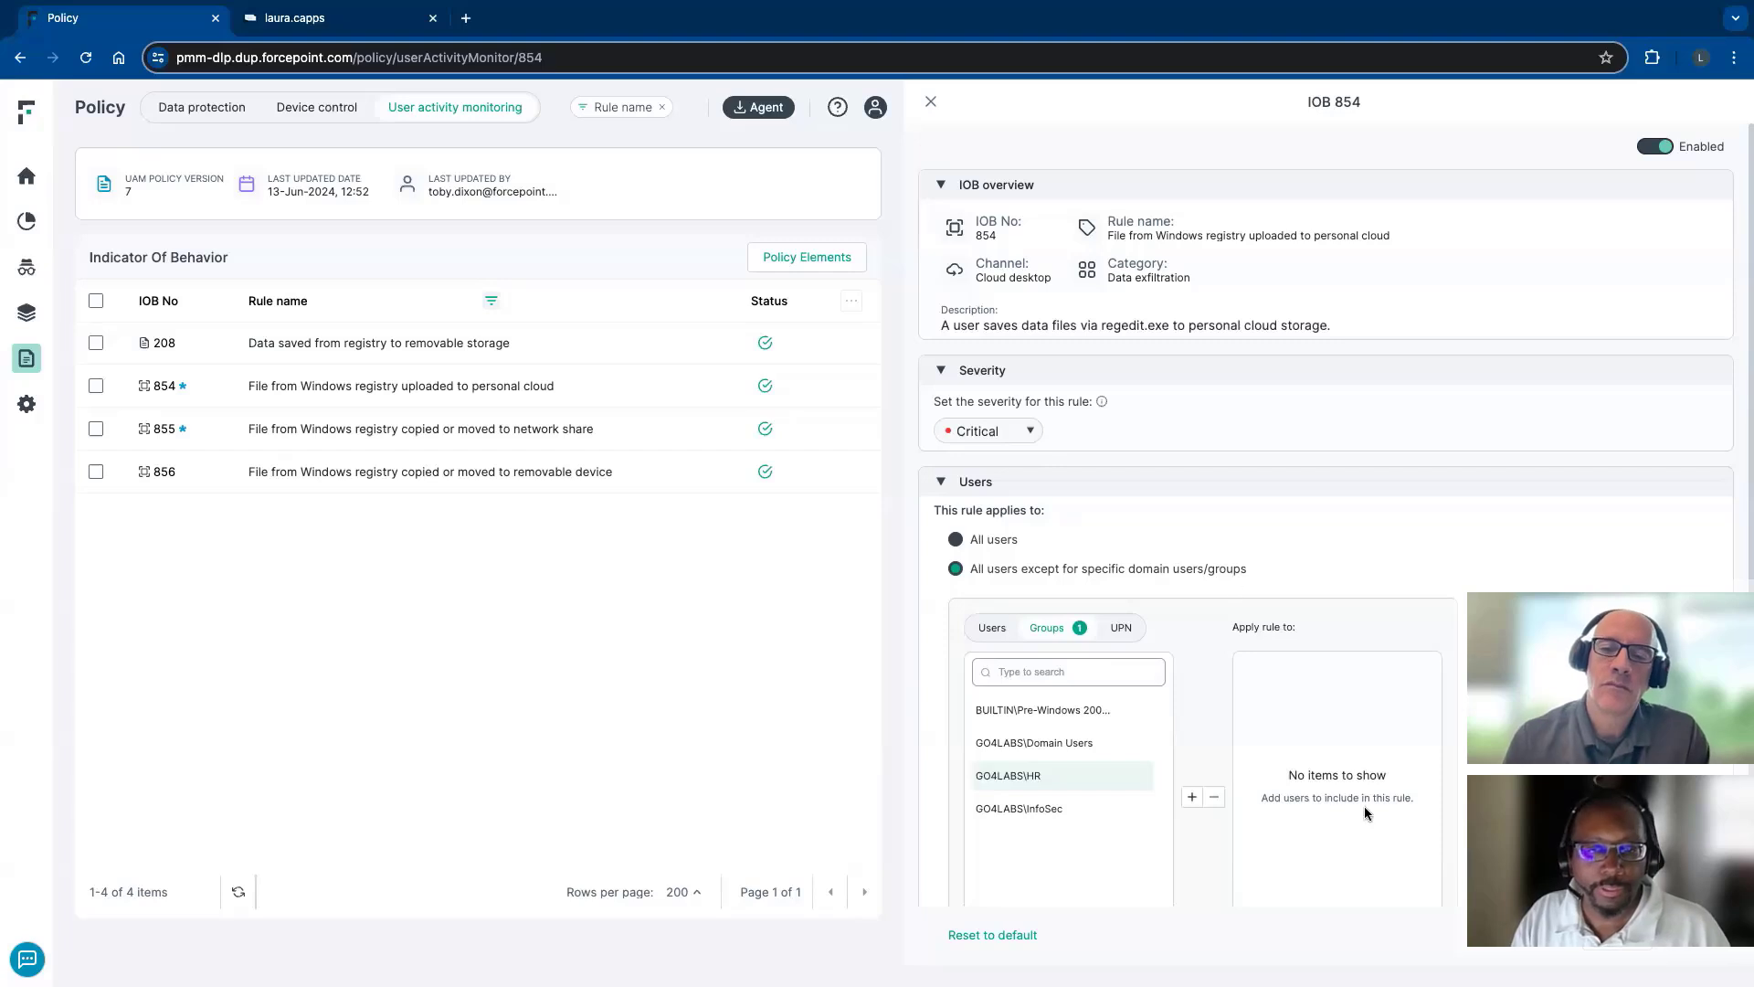
click(1082, 778)
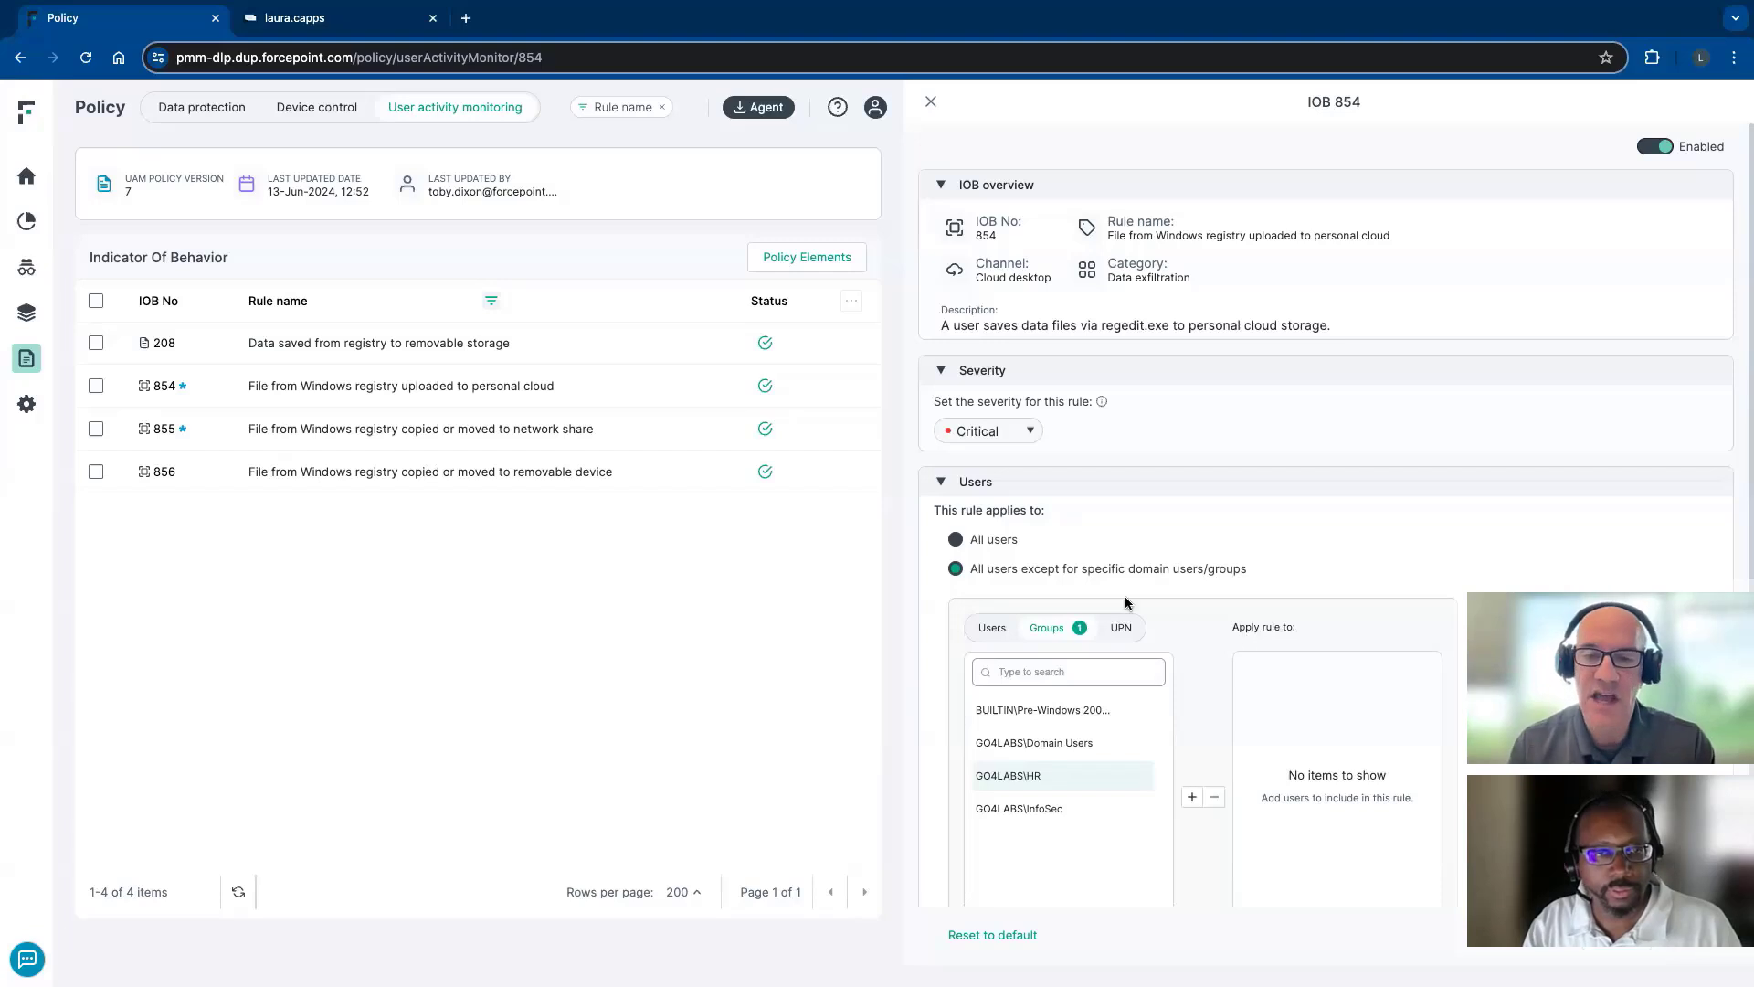
click(957, 541)
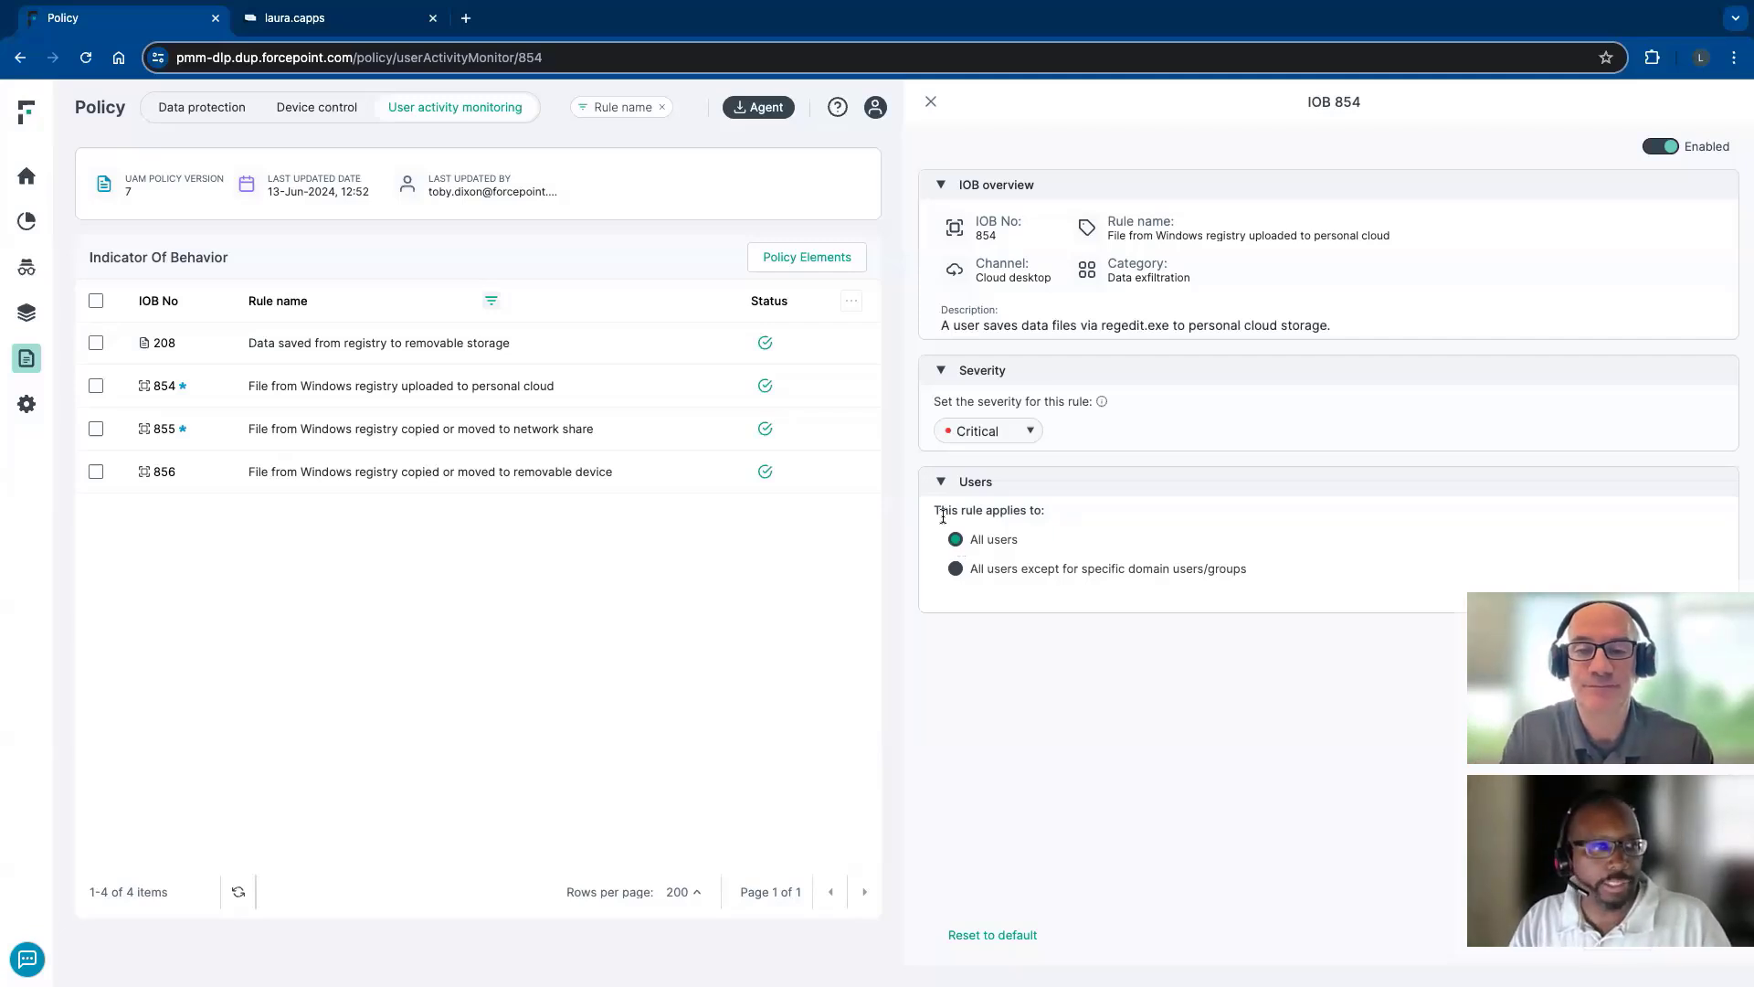
click(932, 104)
Open the Student USB Policy access rule in device control and examine its permissions and endpoints
click(310, 114)
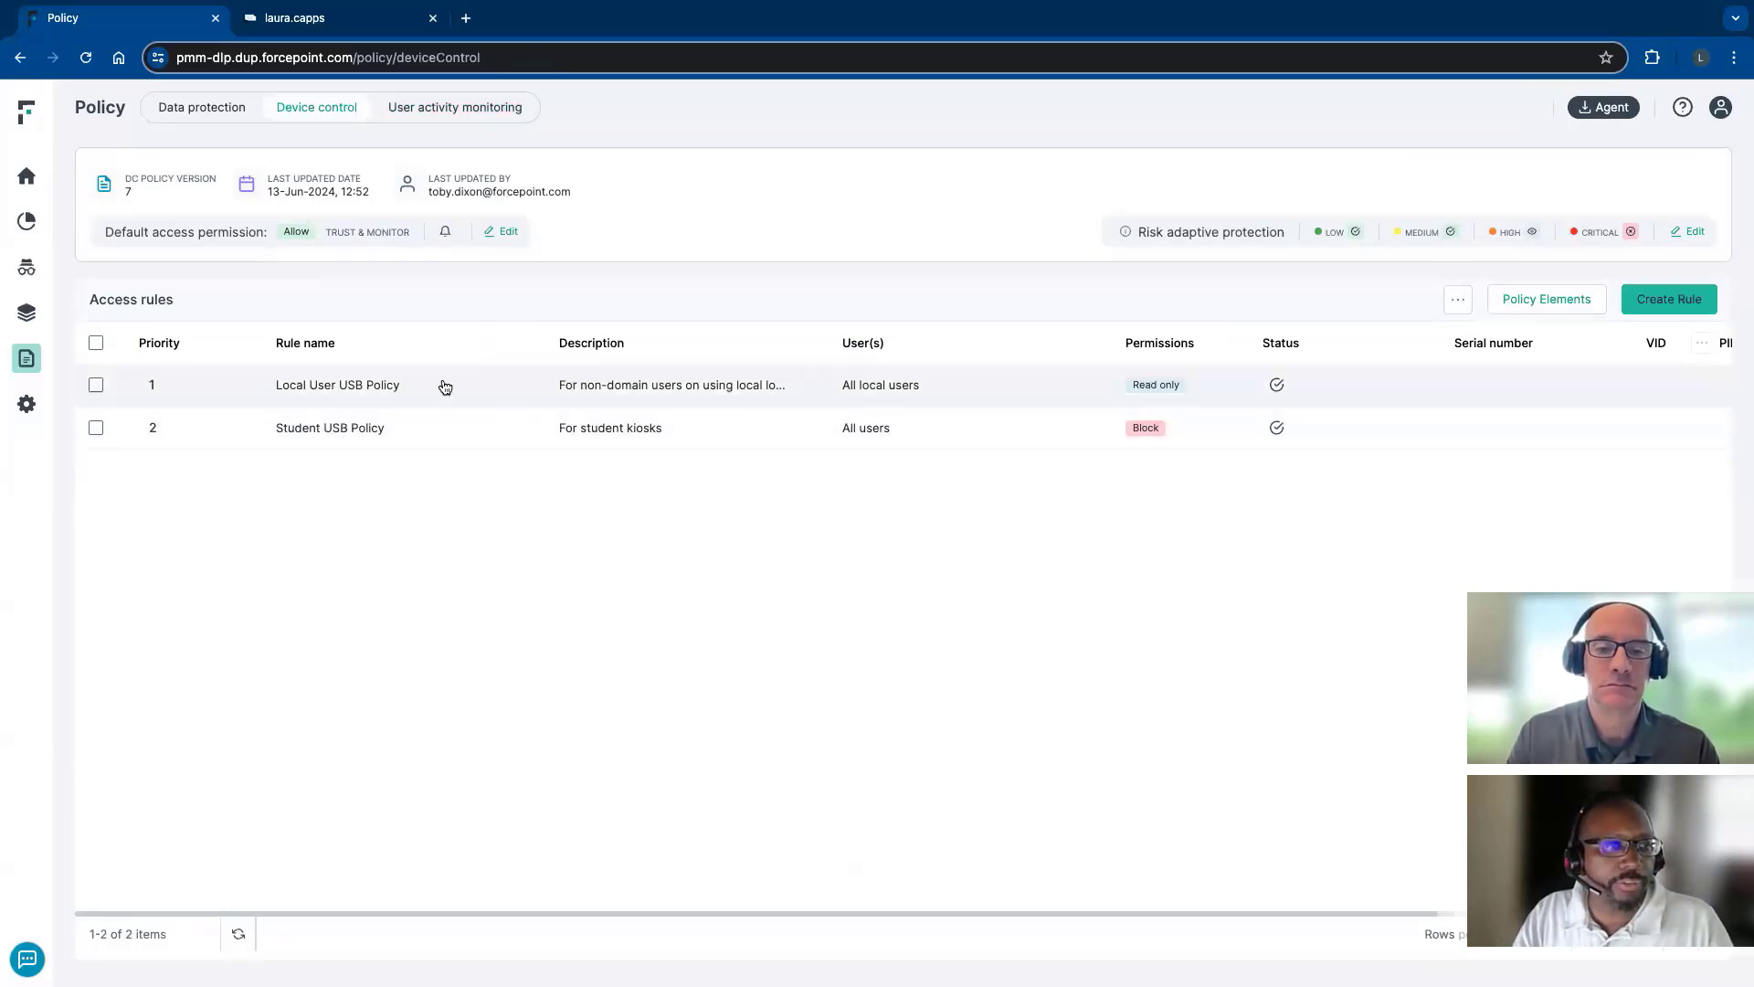
click(1350, 428)
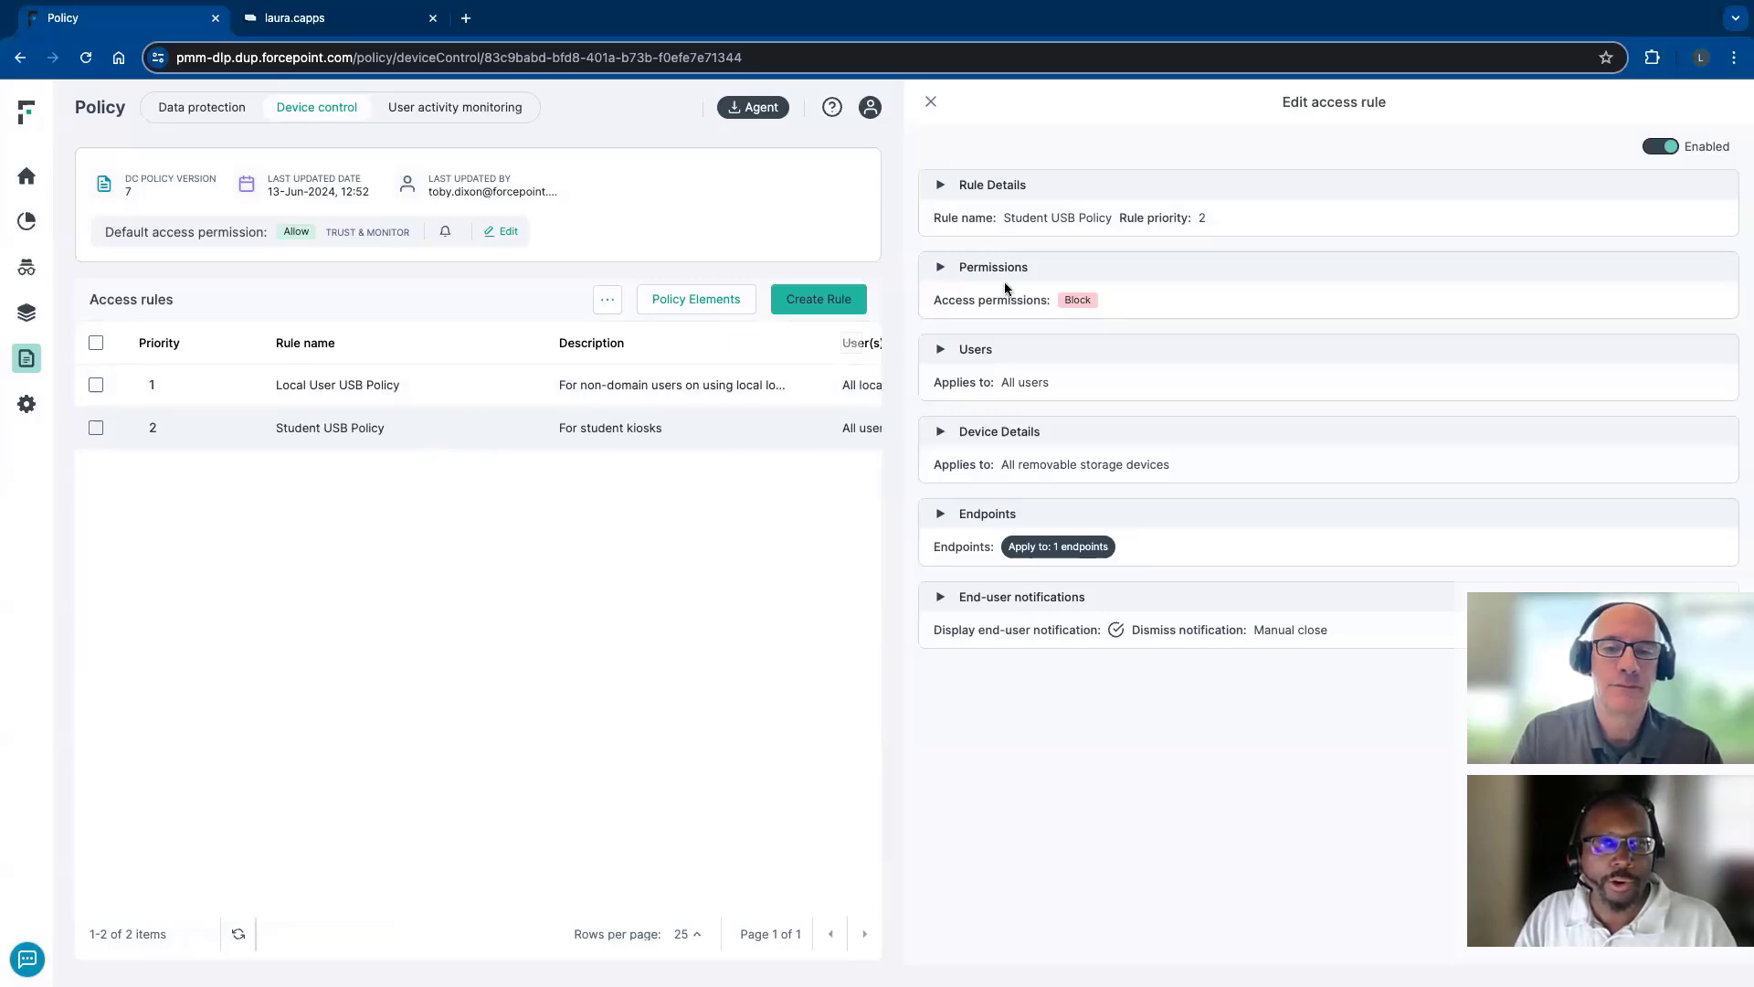
click(957, 272)
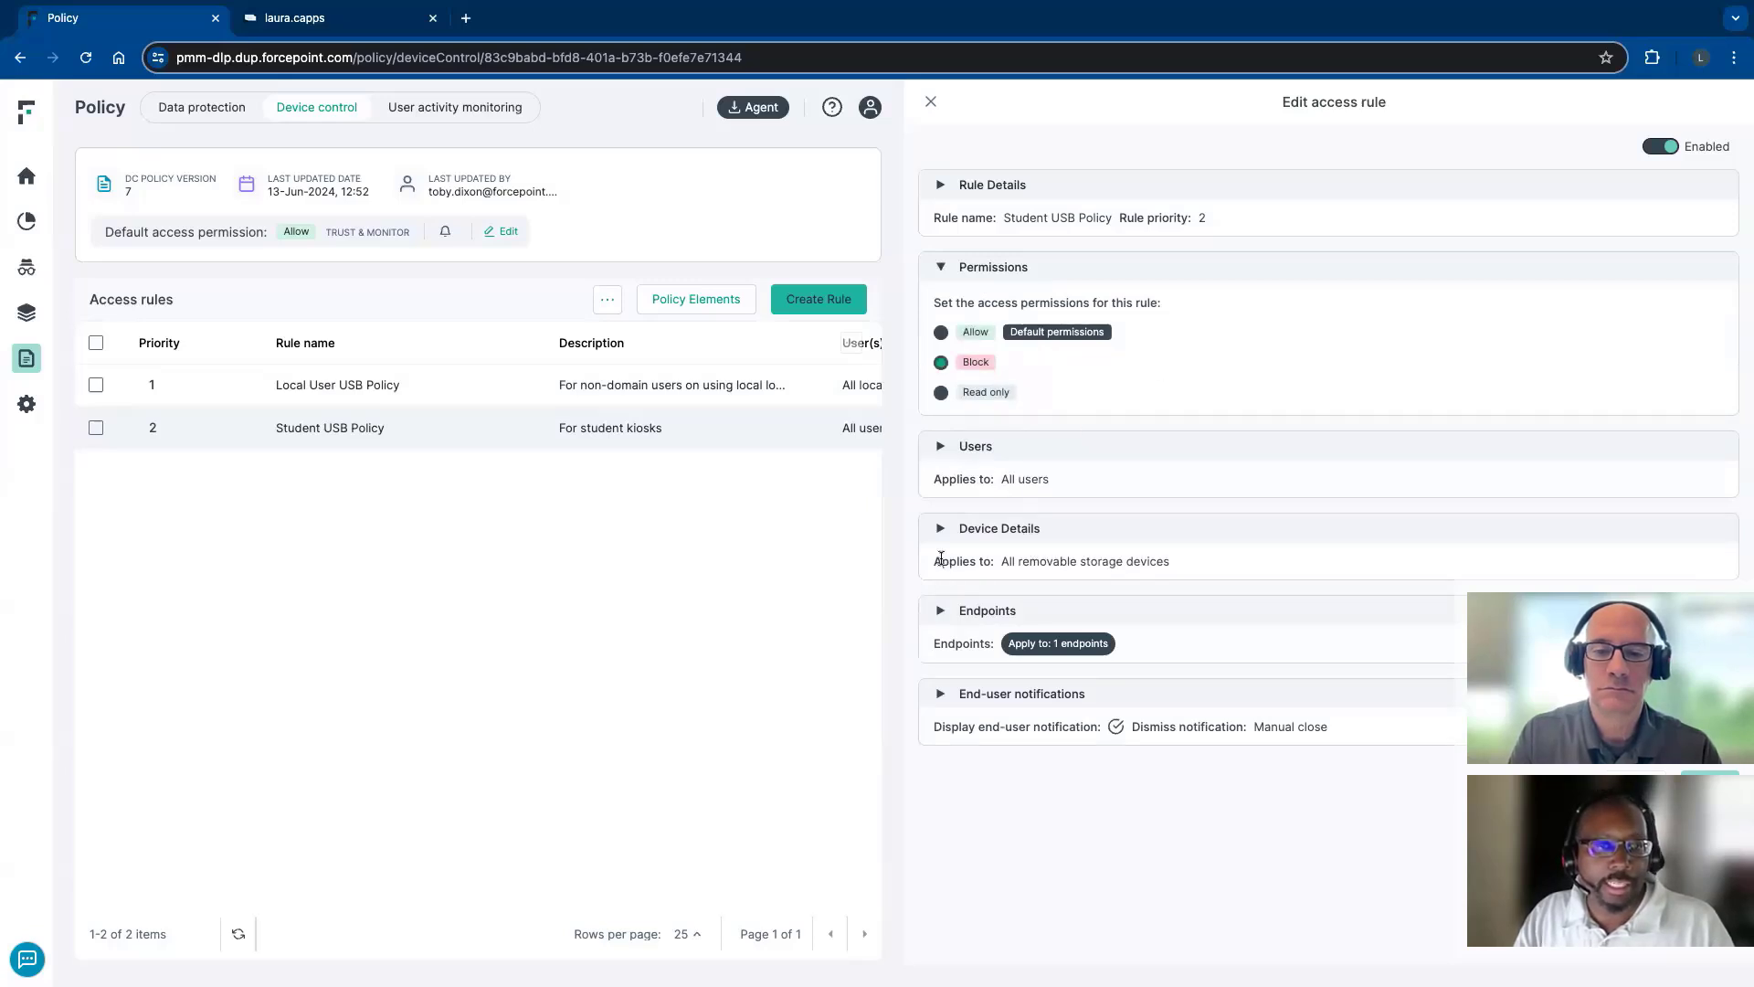
click(938, 612)
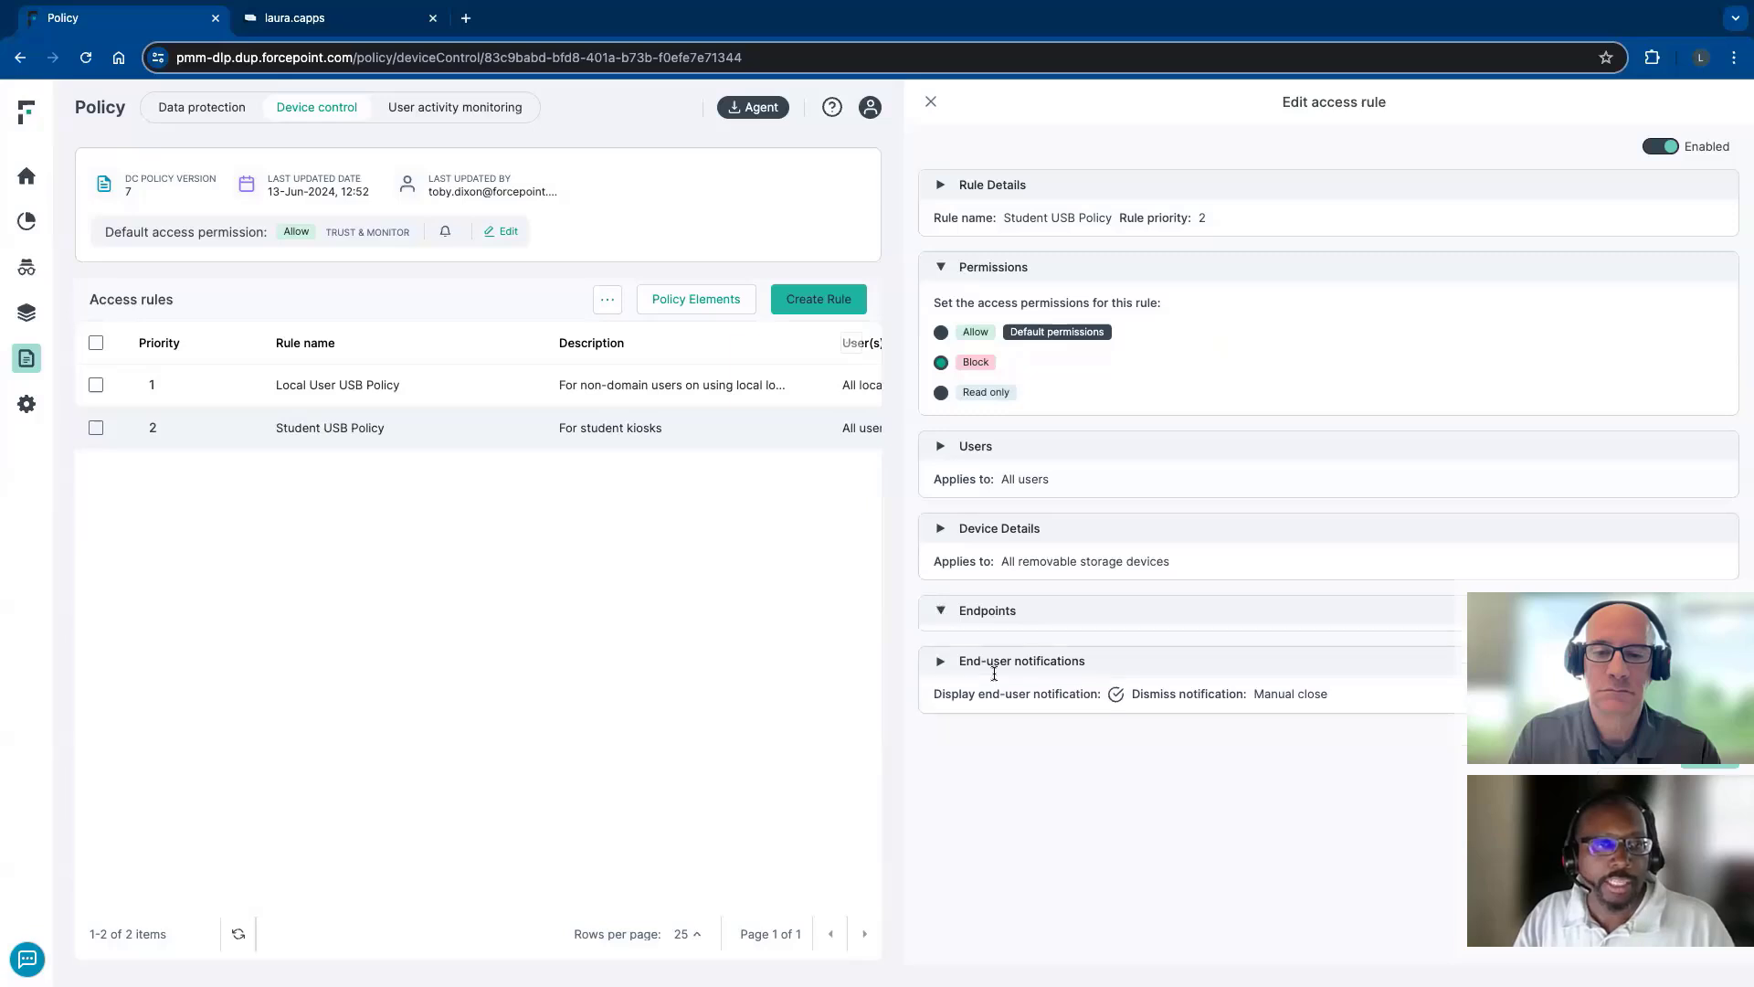
Examine the Student USB Policy rule's specific endpoints and its customized end-user notification title, message and dismiss options
scroll(1038, 694, down, 1)
scroll(1038, 696, down, 1)
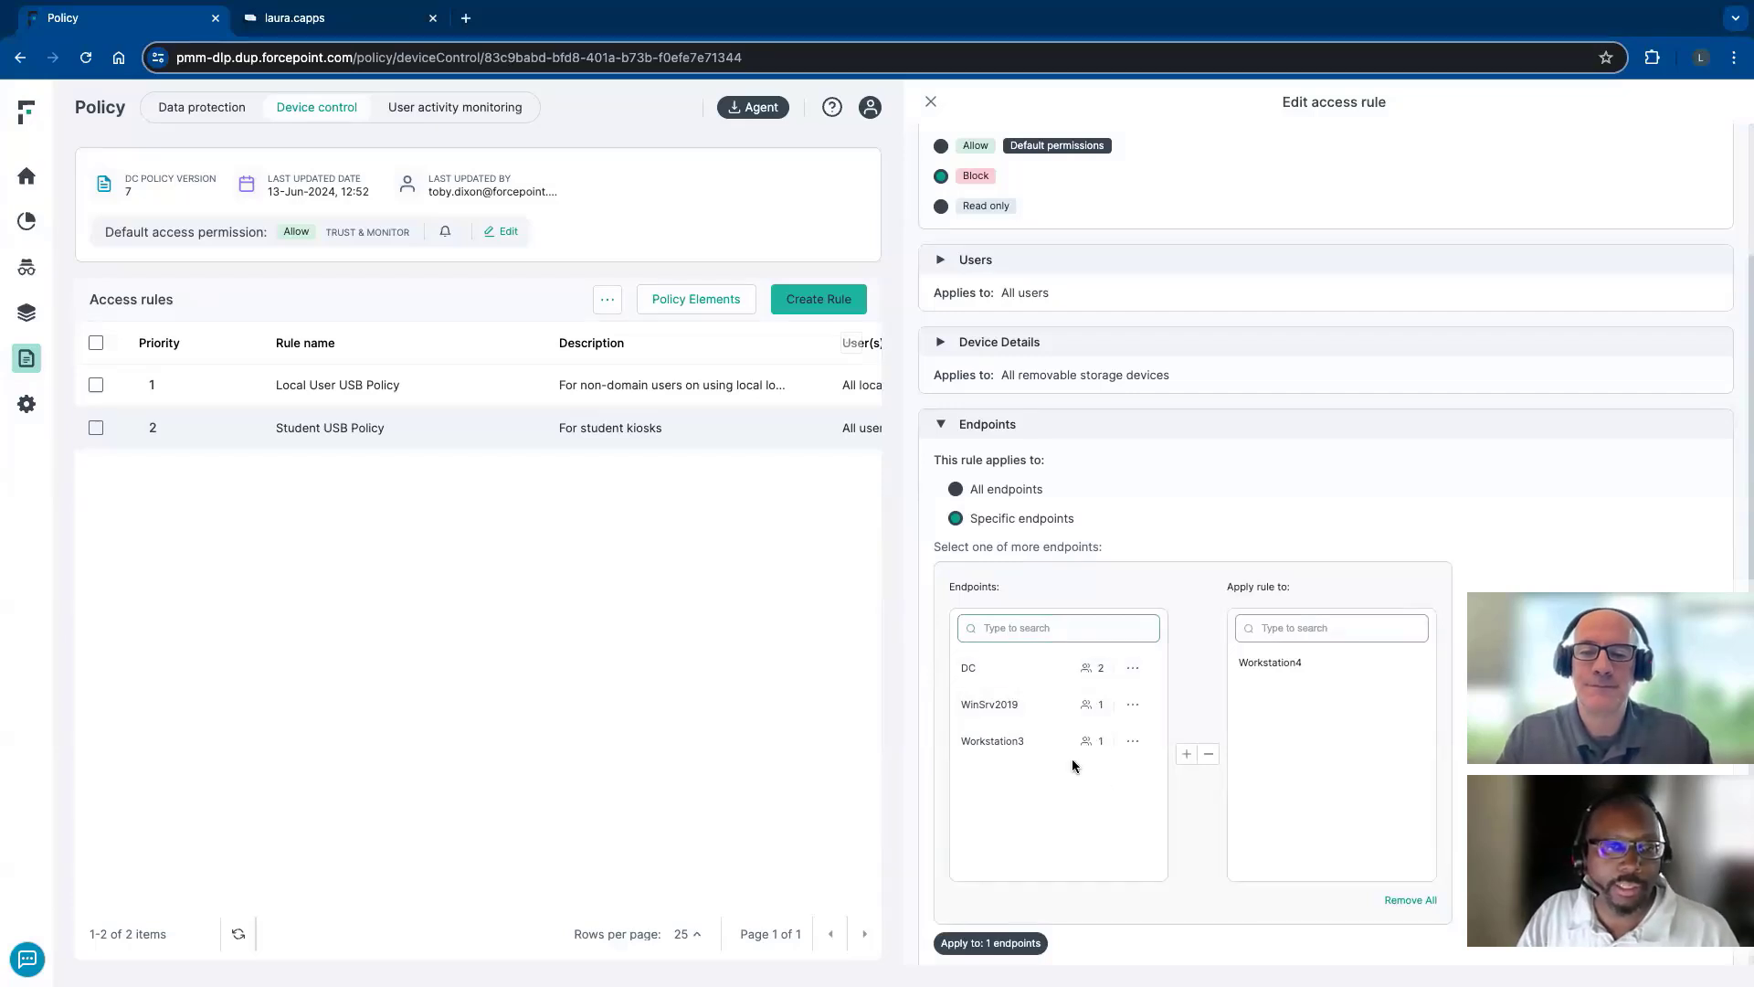
scroll(1252, 788, down, 3)
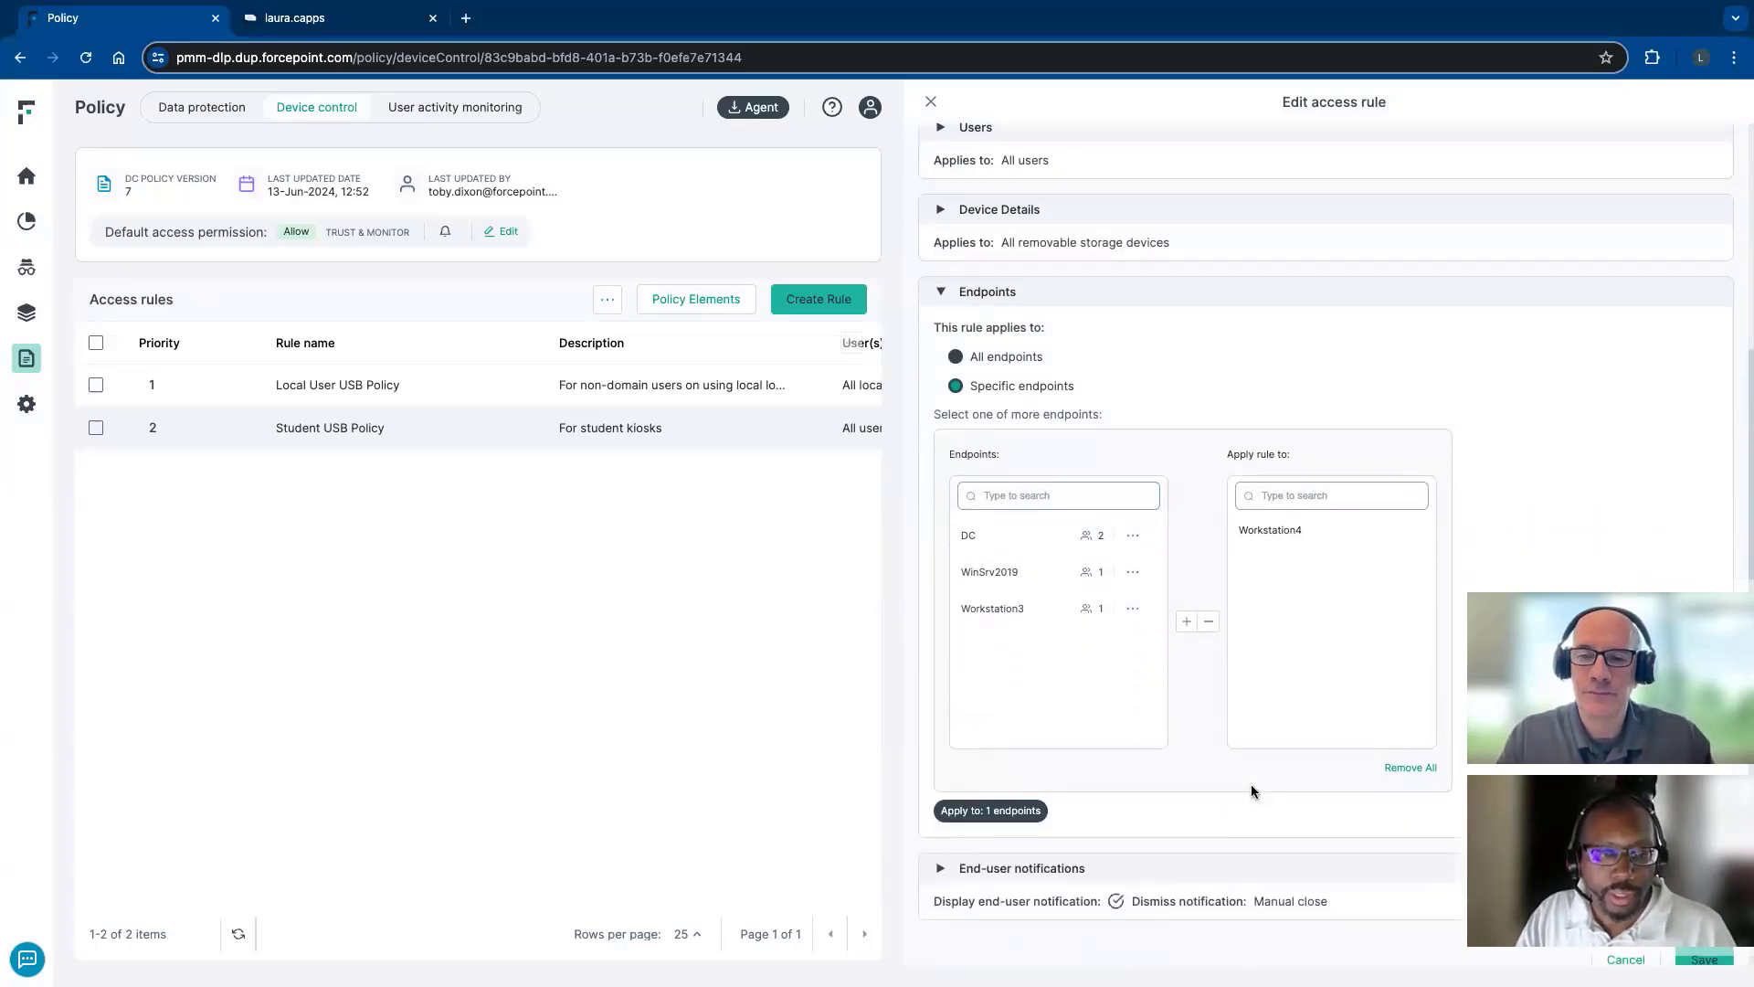
click(964, 862)
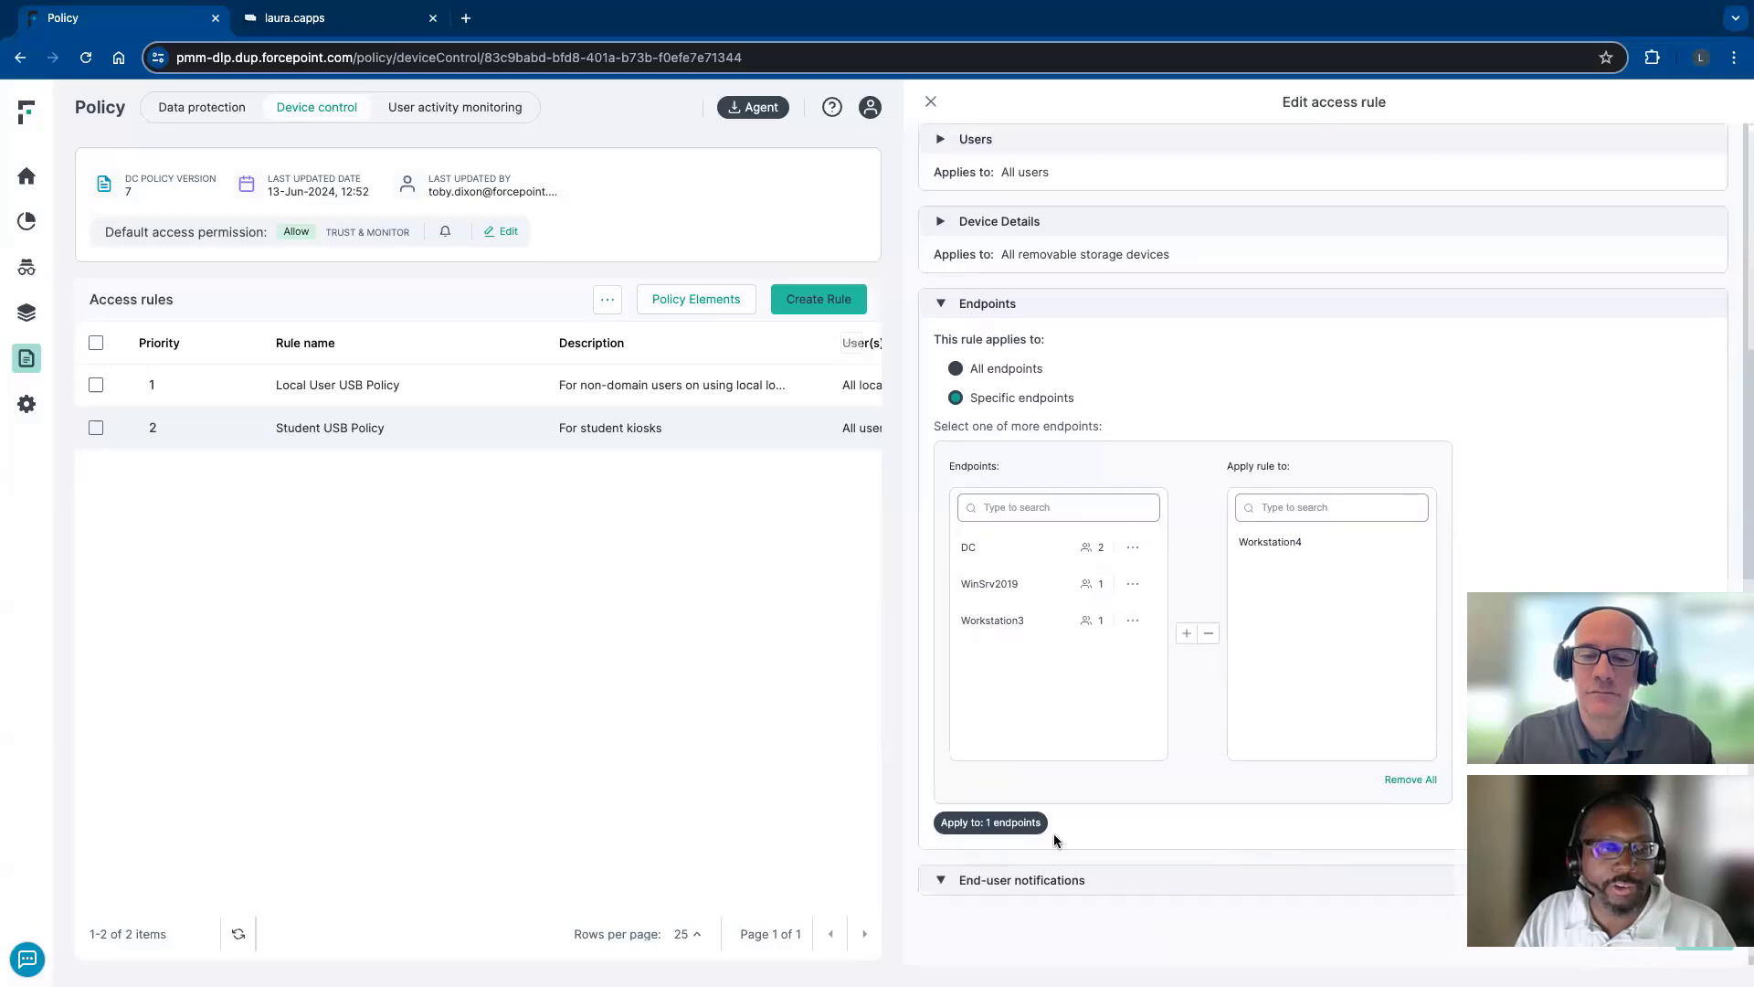
scroll(1055, 834, down, 8)
scroll(1054, 834, down, 1)
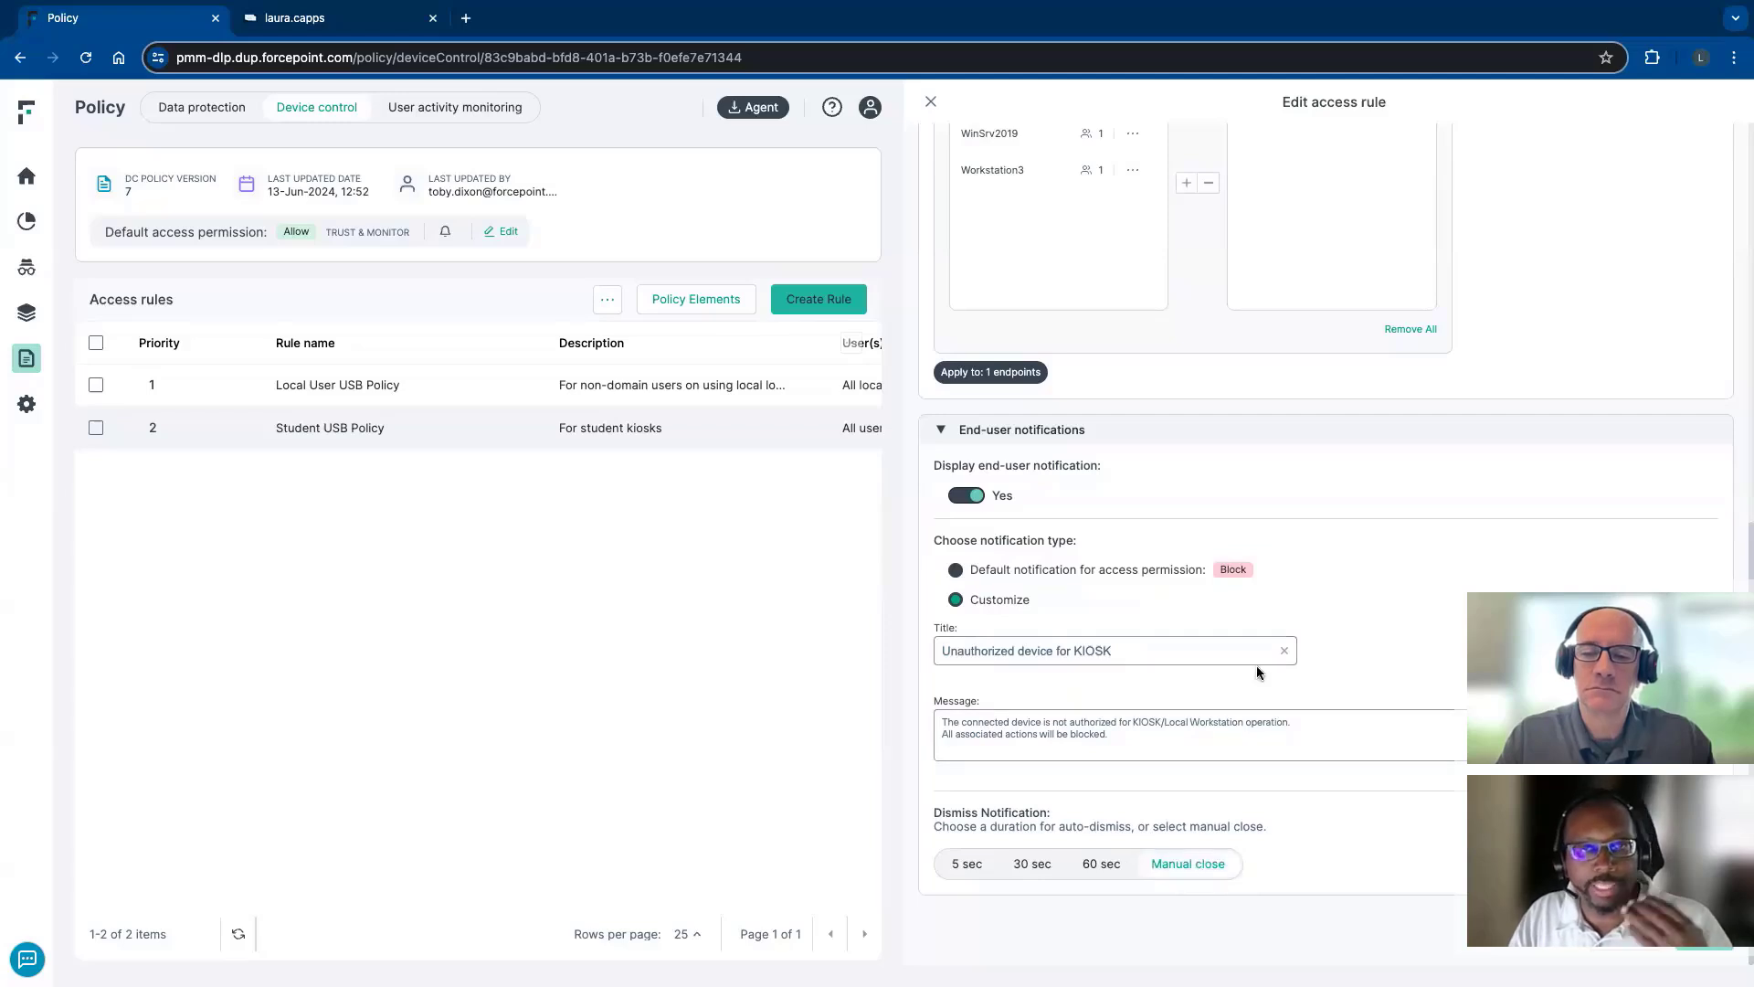
scroll(1377, 491, up, 8)
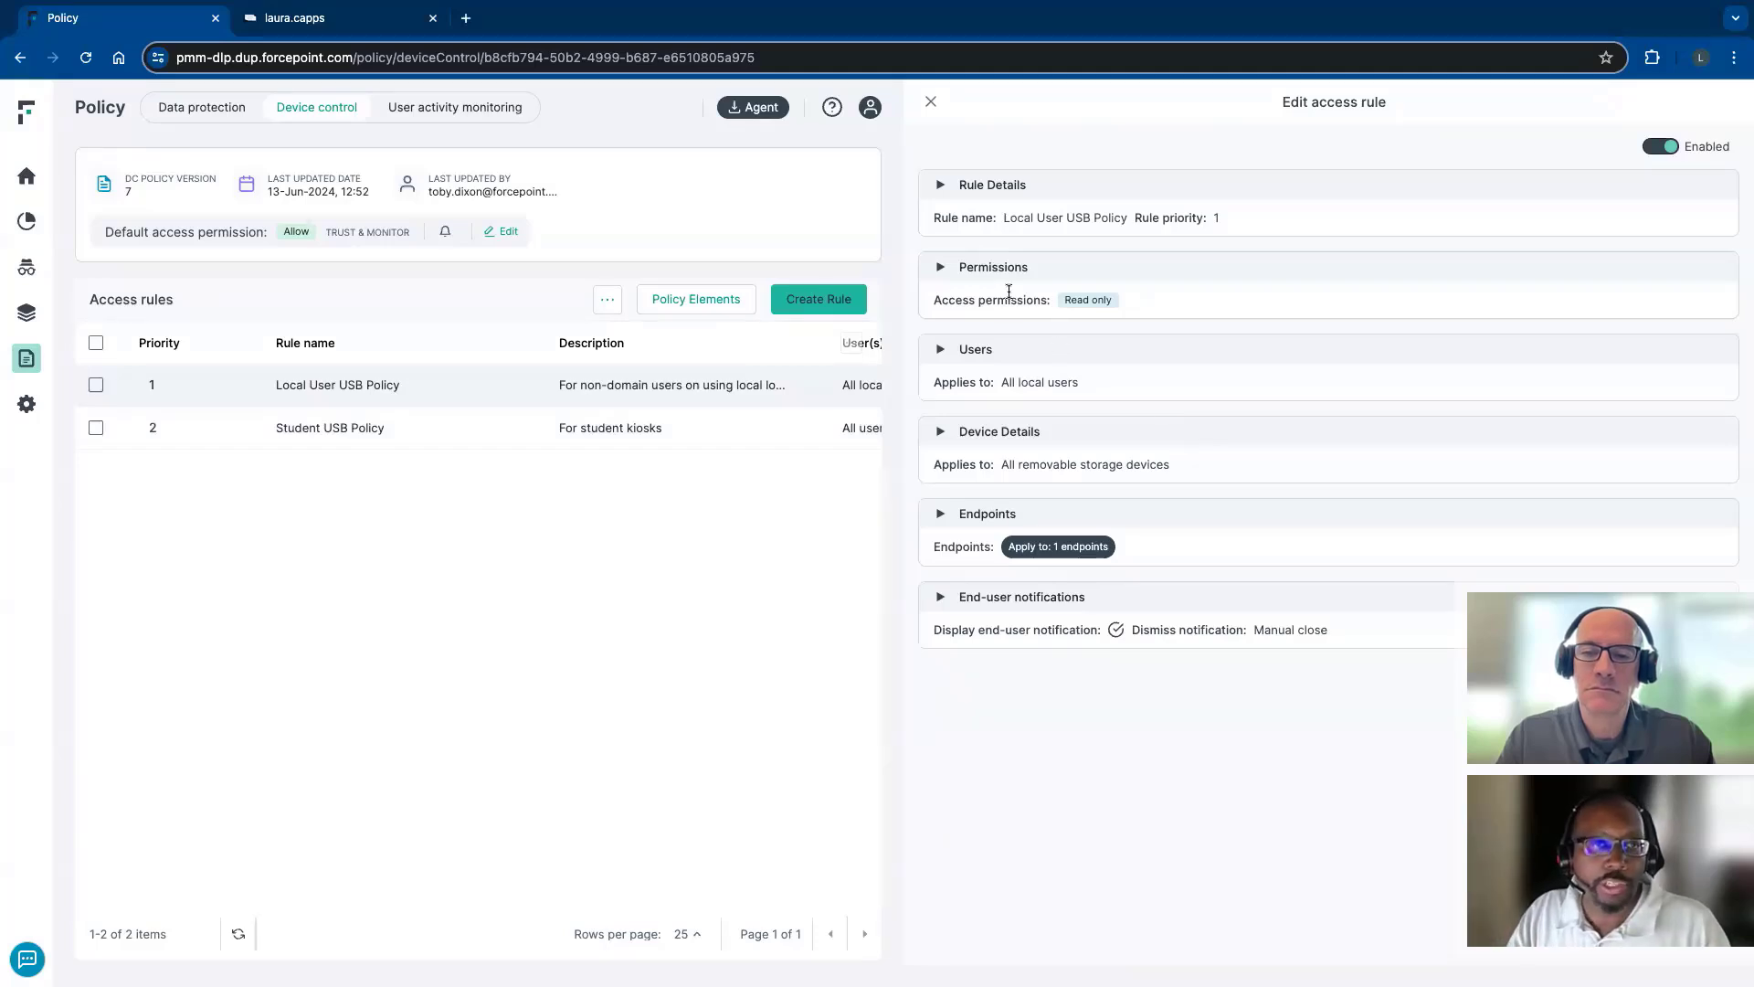
Examine the Local User USB Policy rule's permissions and user scope, and close the rule
click(941, 269)
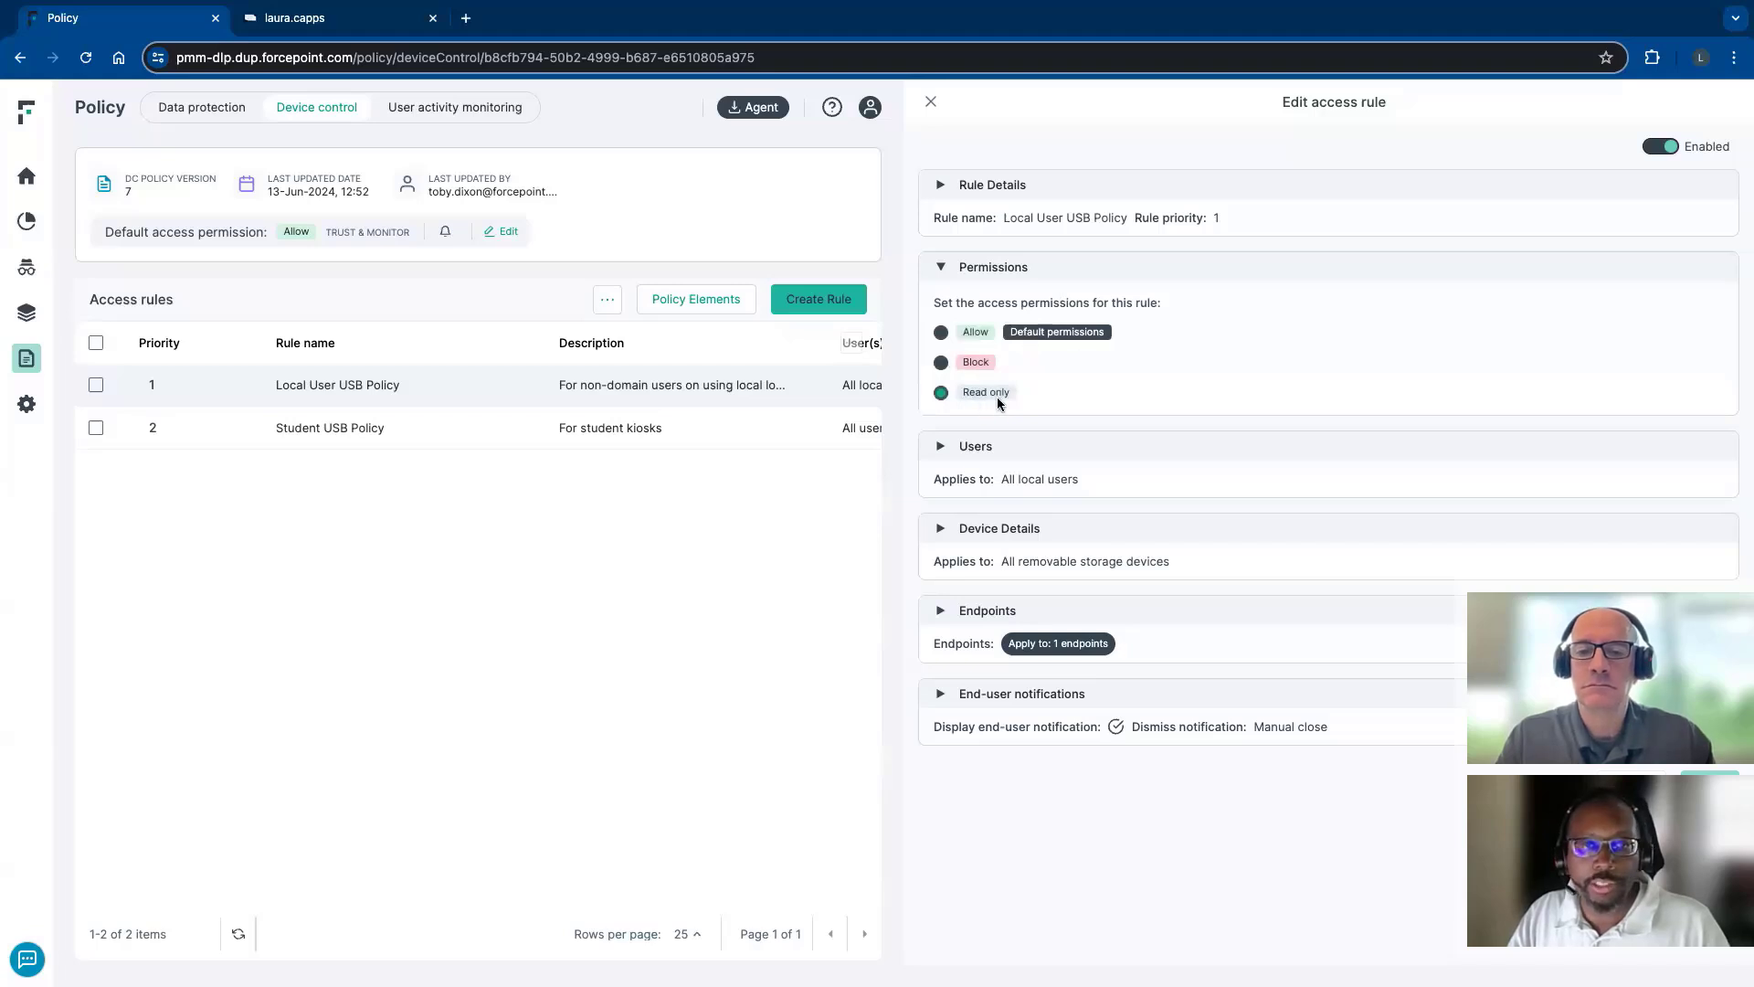
click(951, 457)
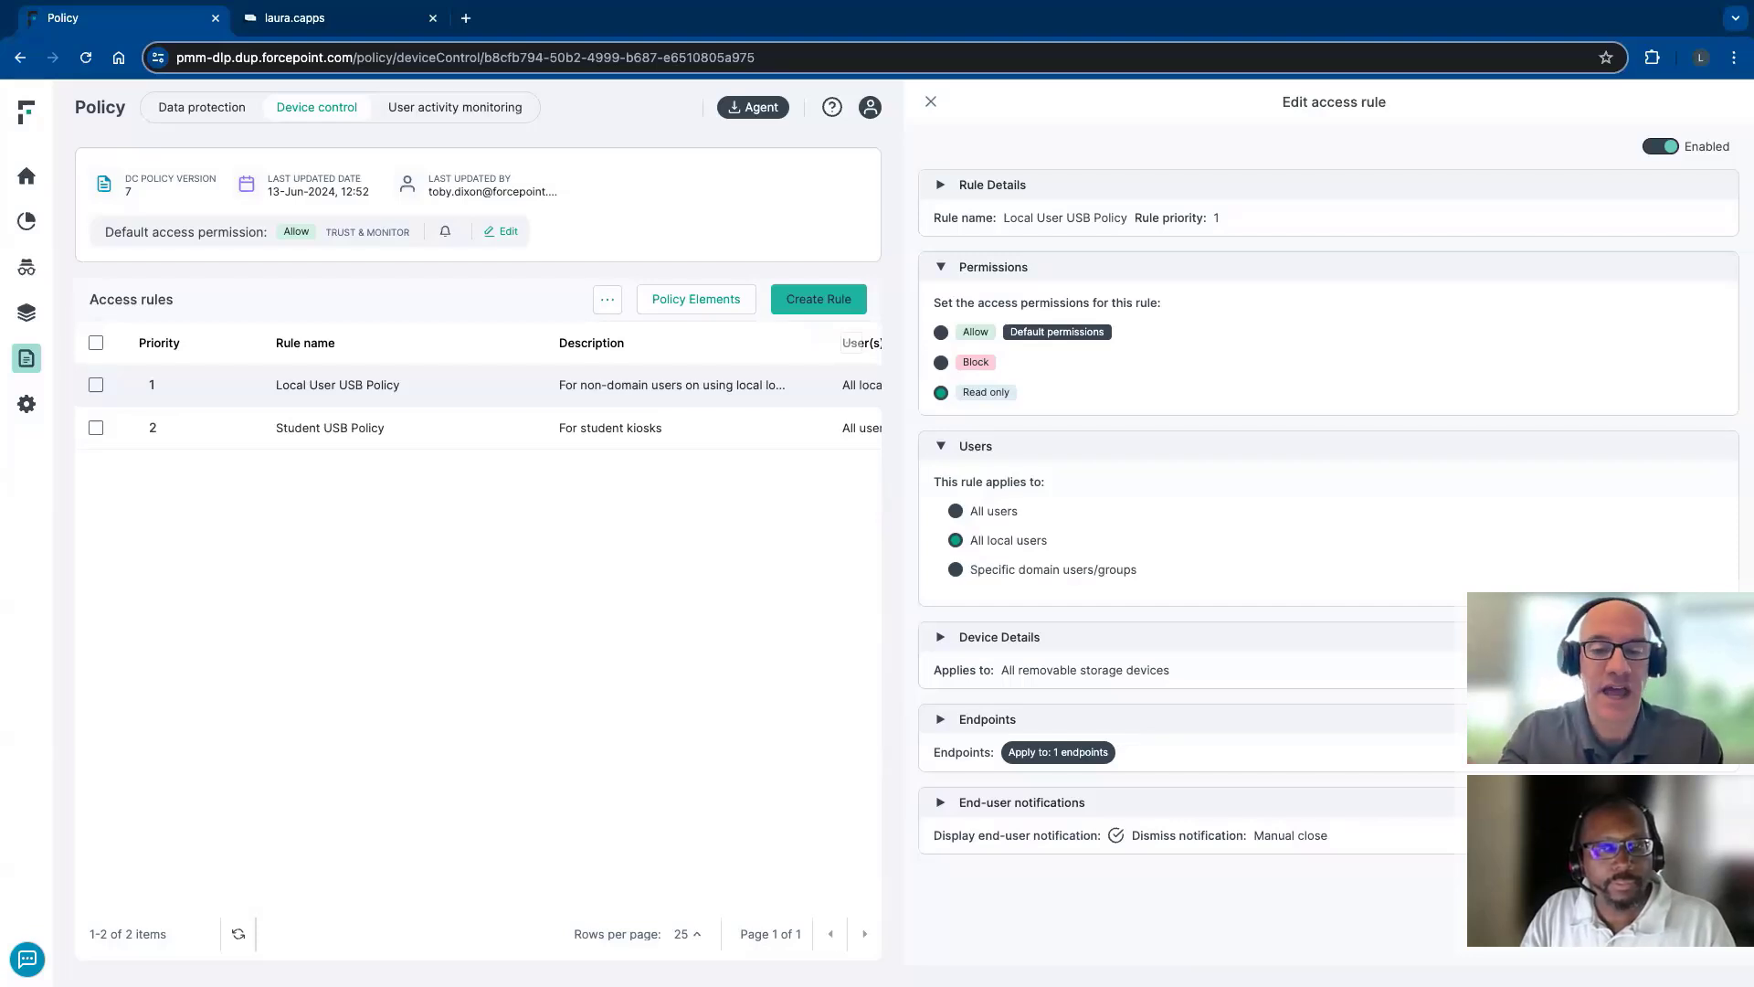
key(Escape)
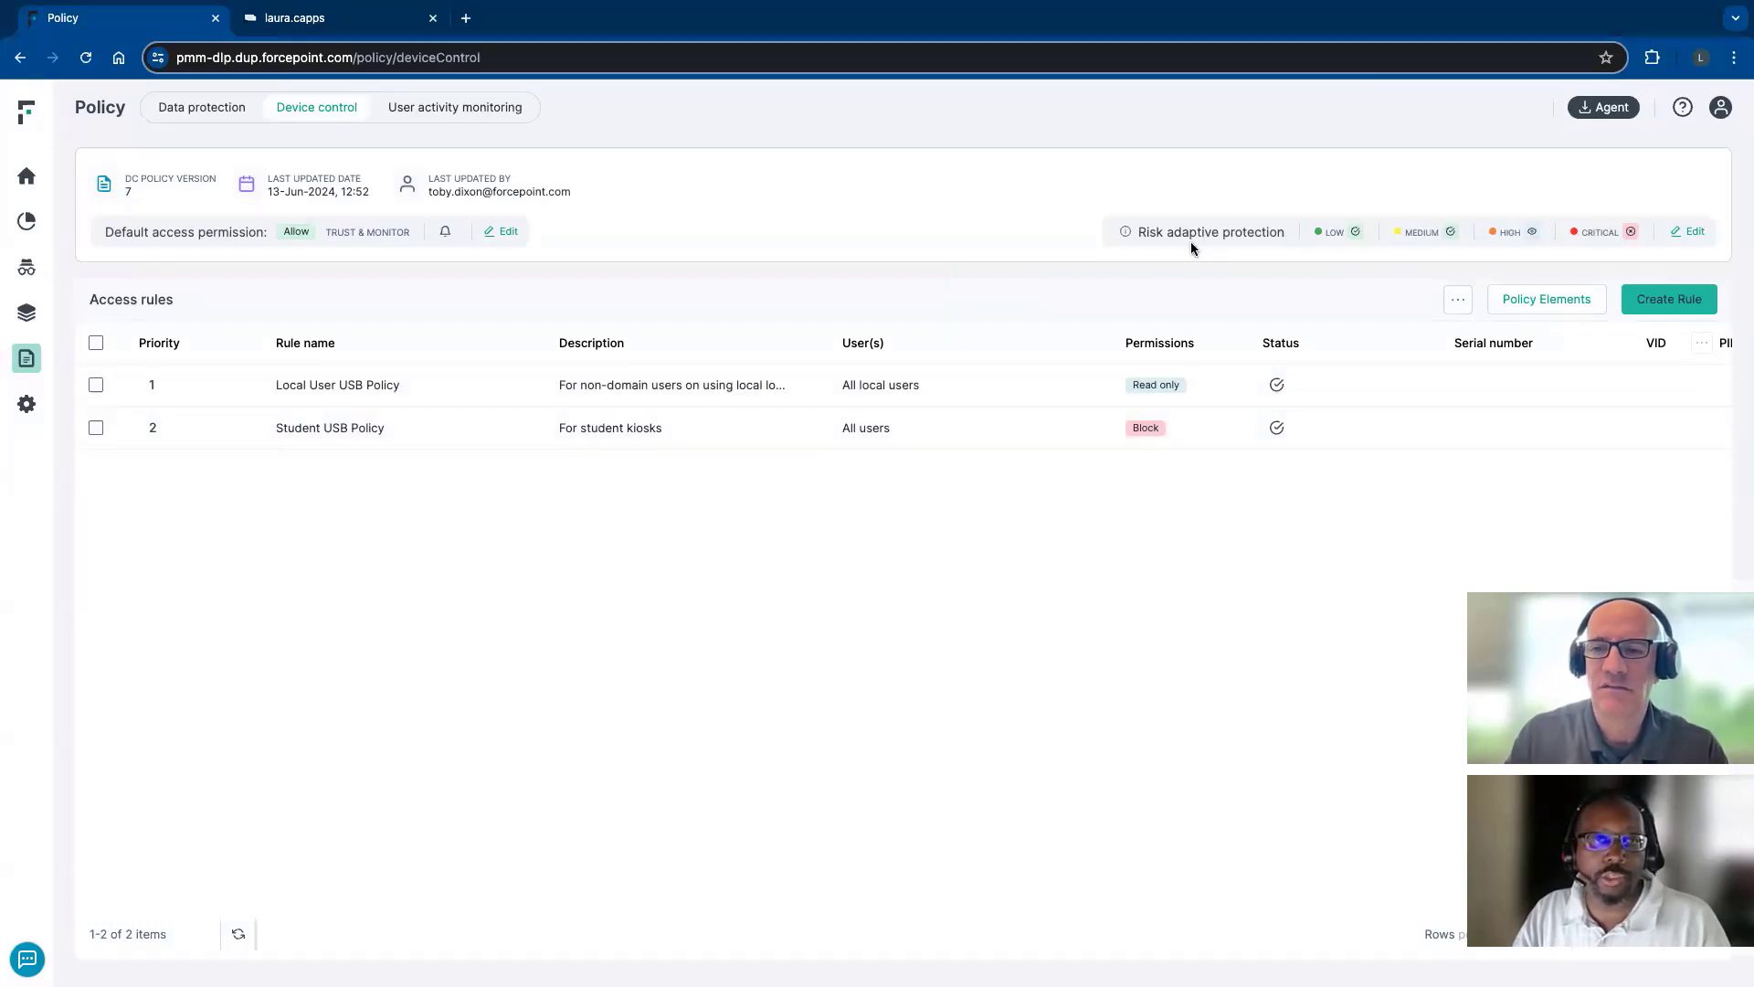
Examine the device control risk adaptive protection permissions per severity level, close them without saving, and open the Investigation users list
click(1691, 232)
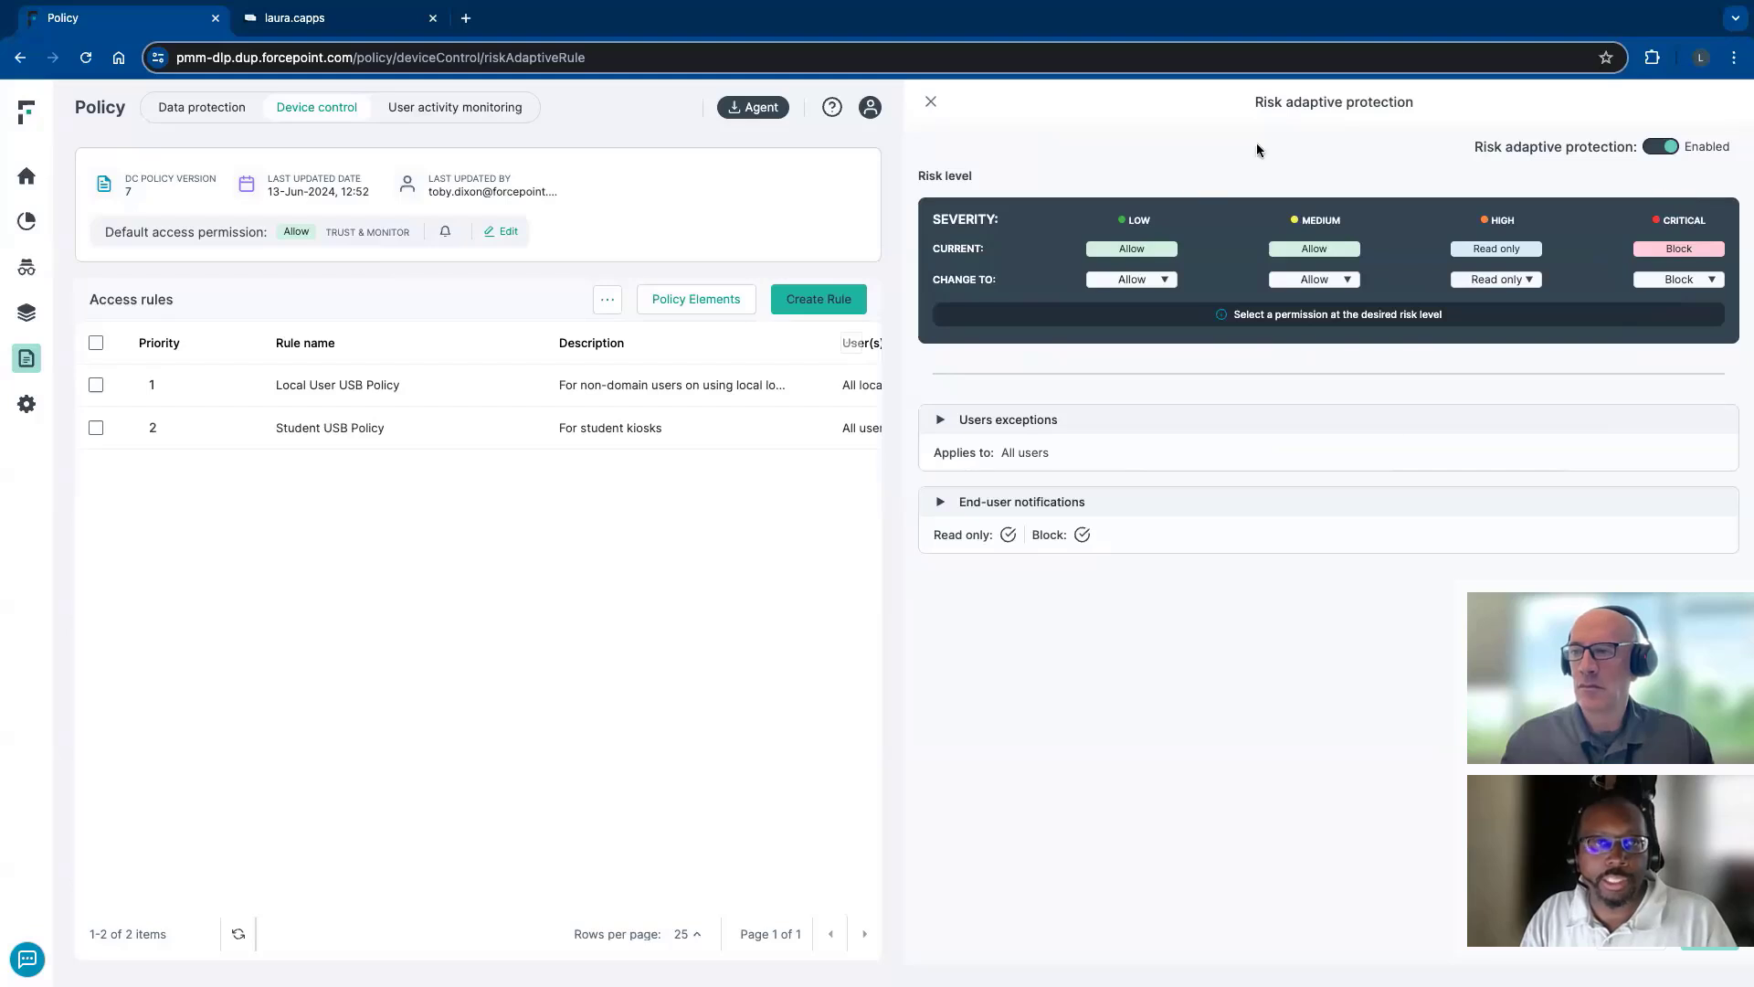
click(1611, 957)
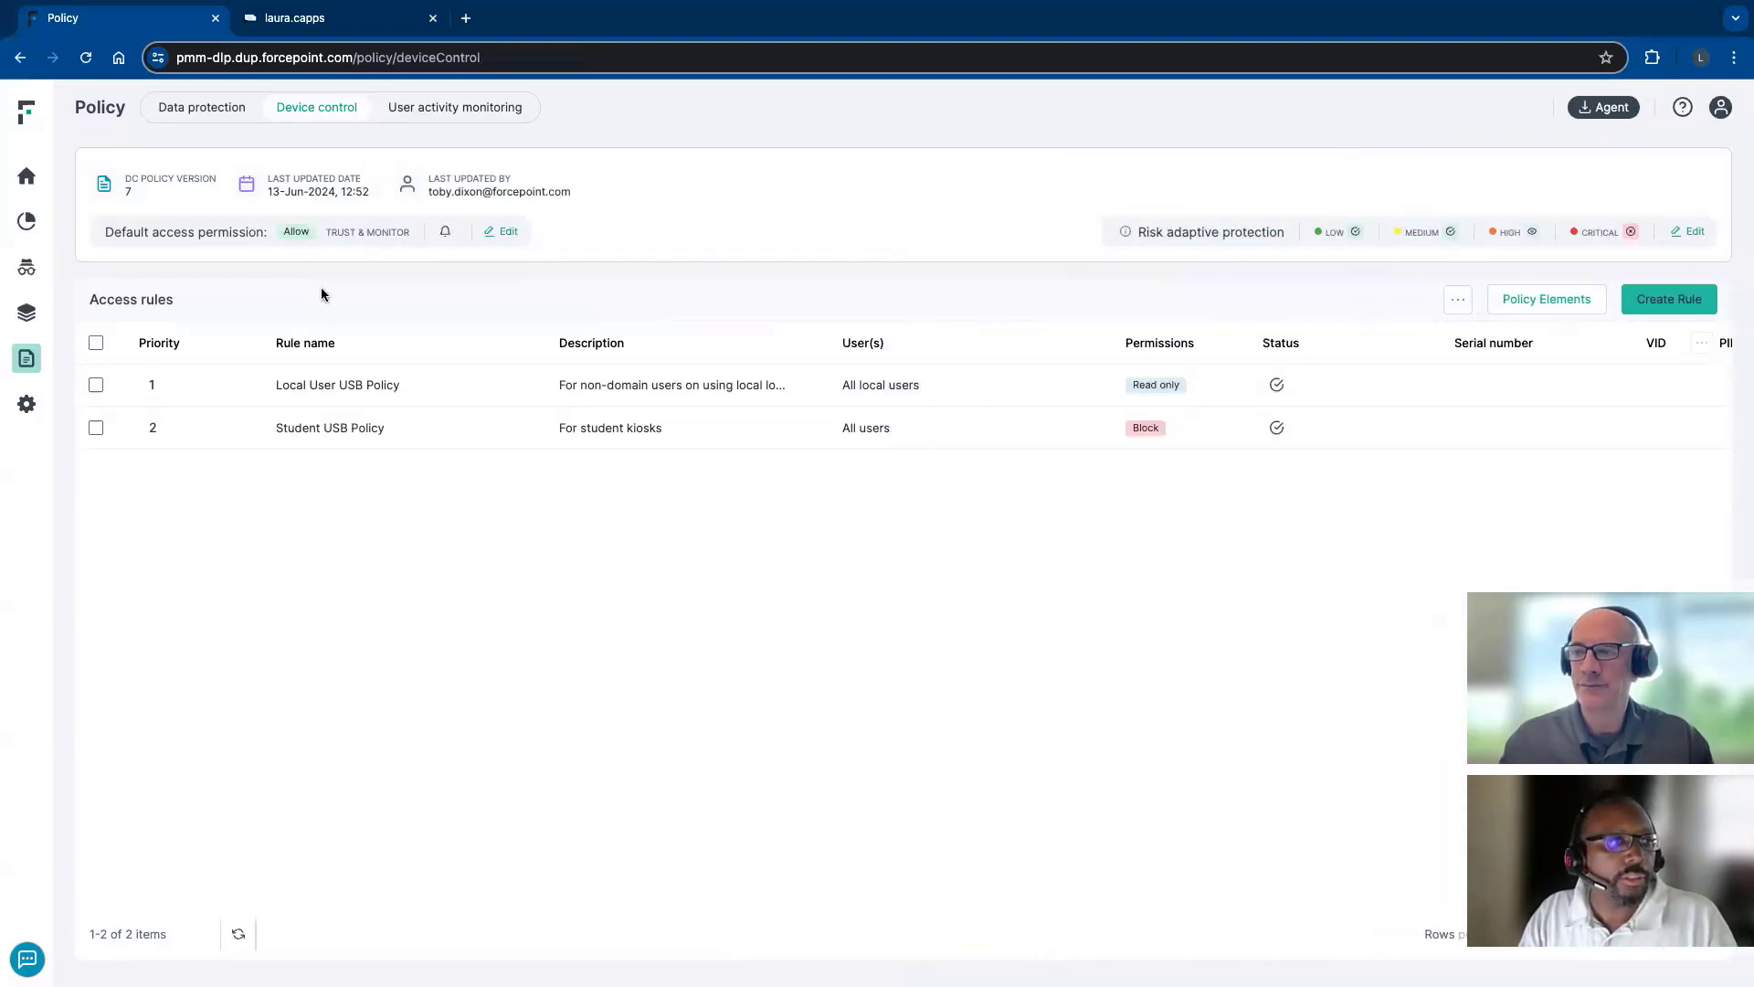
click(25, 267)
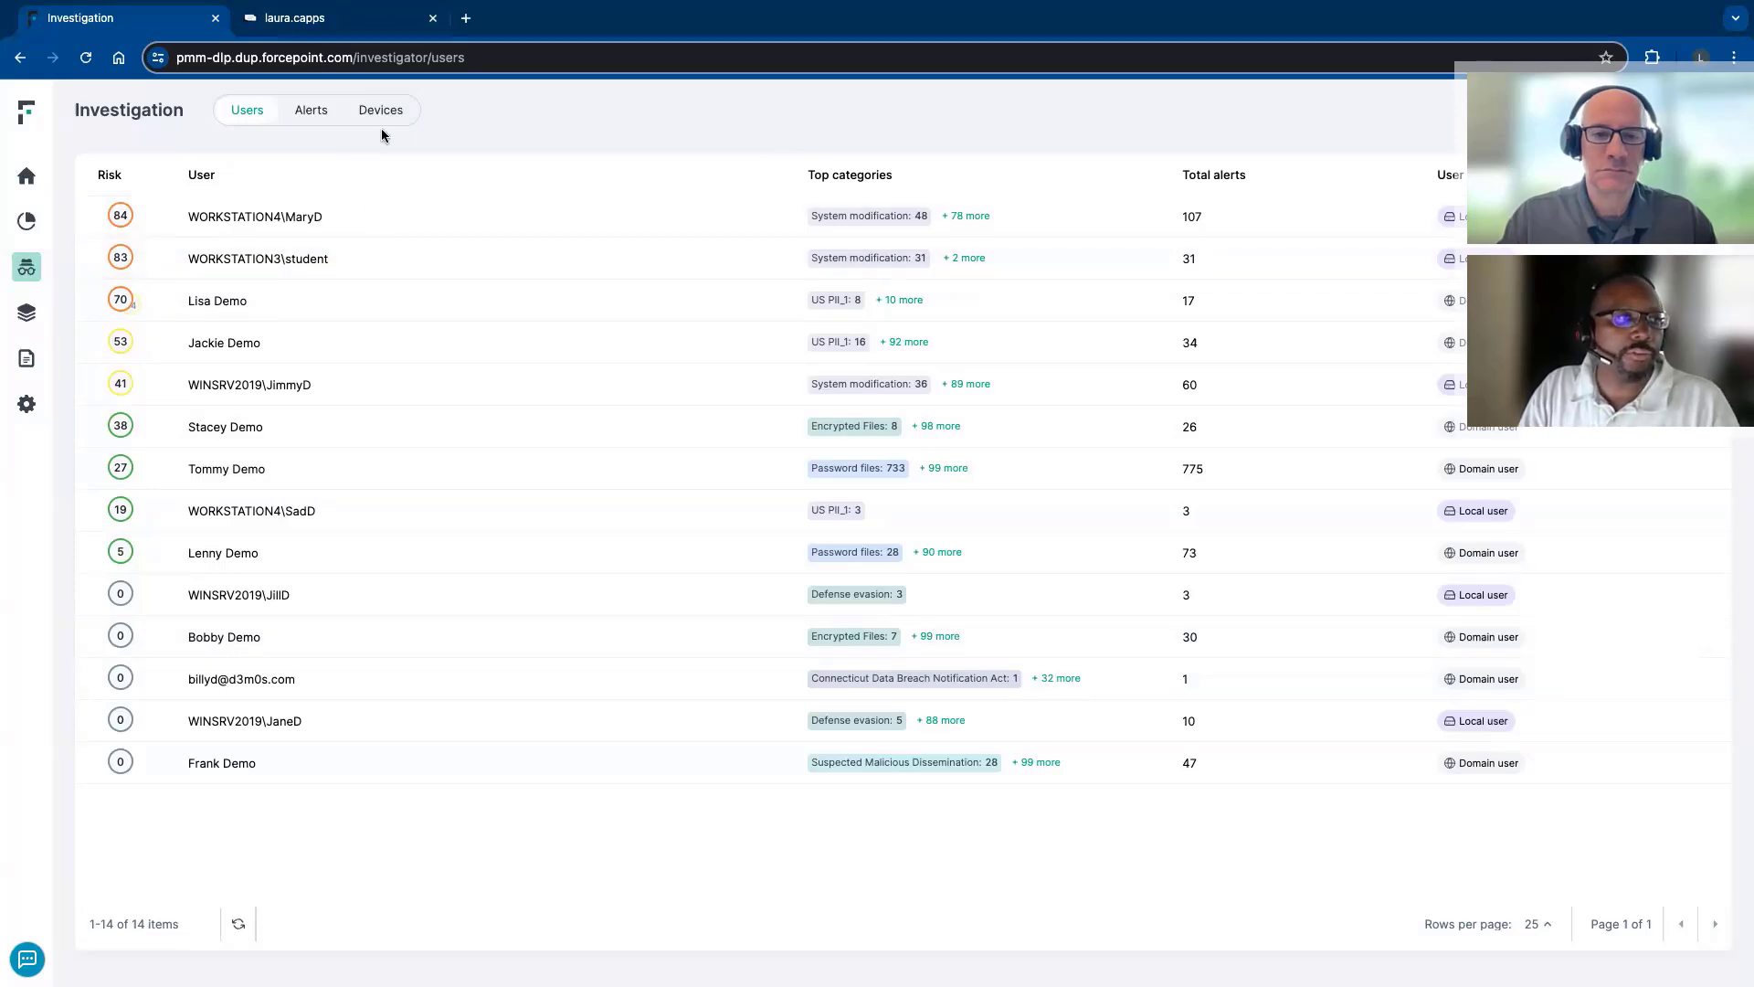
Switch to the remote desktop session, minimize its Gmail browser window, and check which account is signed in to Windows
click(375, 20)
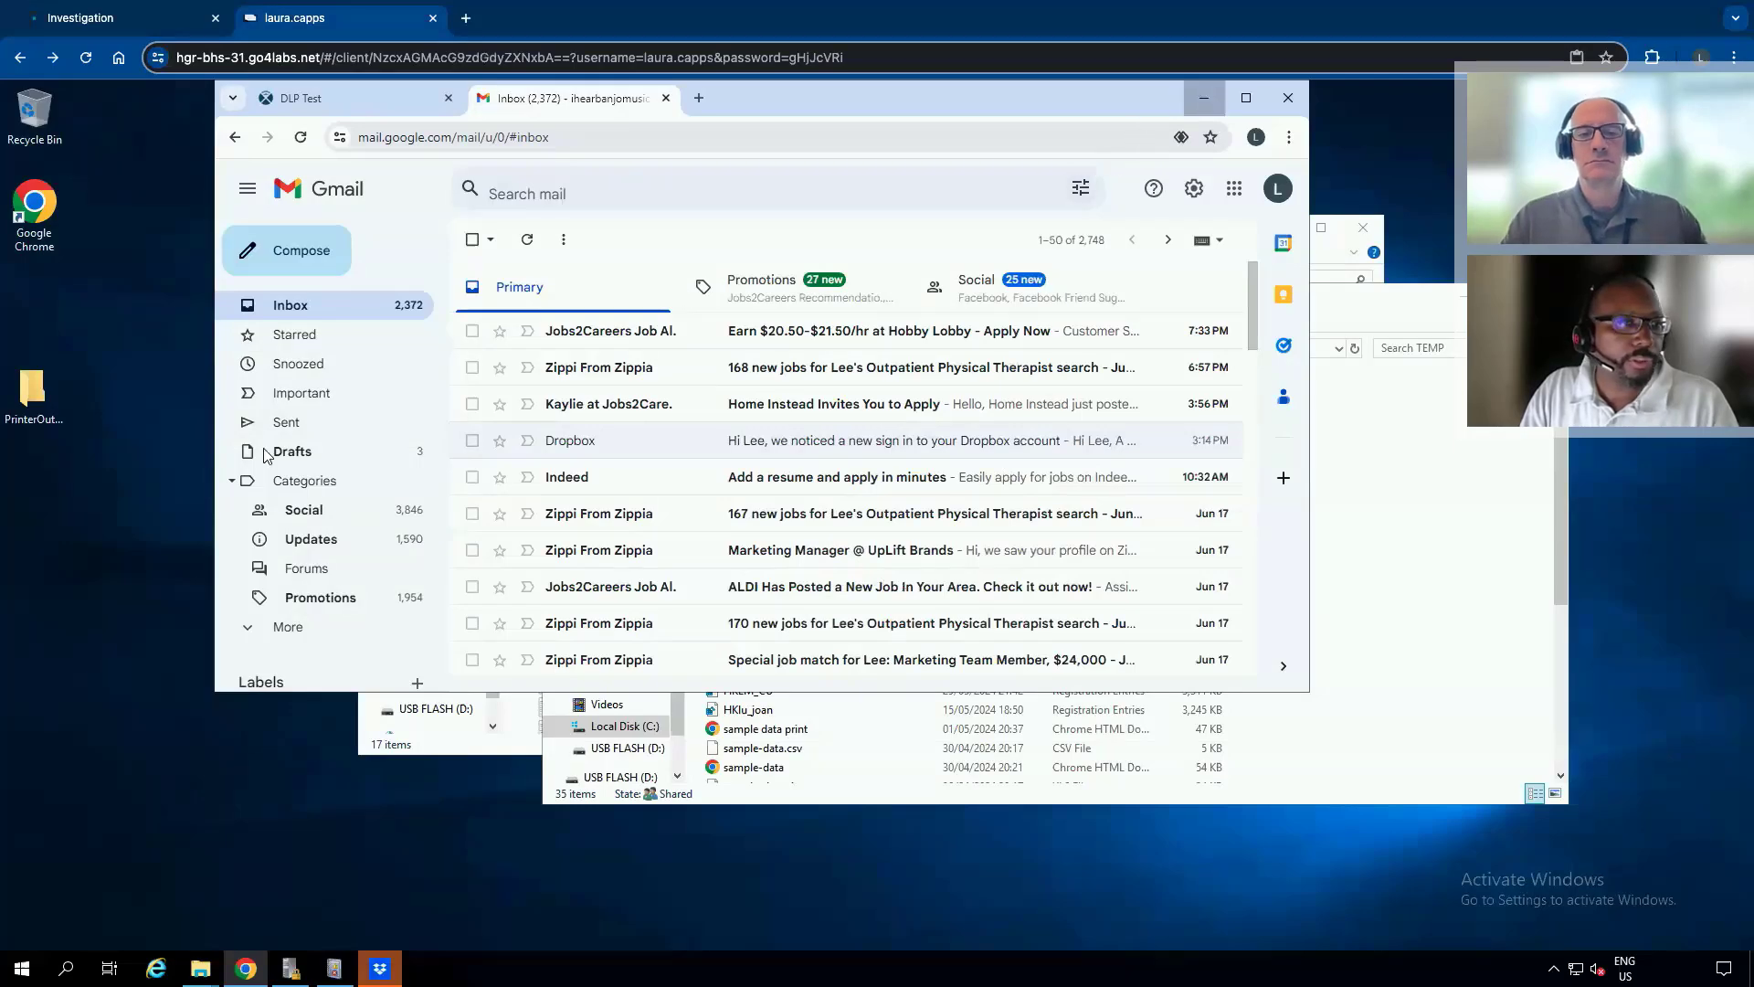
click(1206, 99)
click(23, 957)
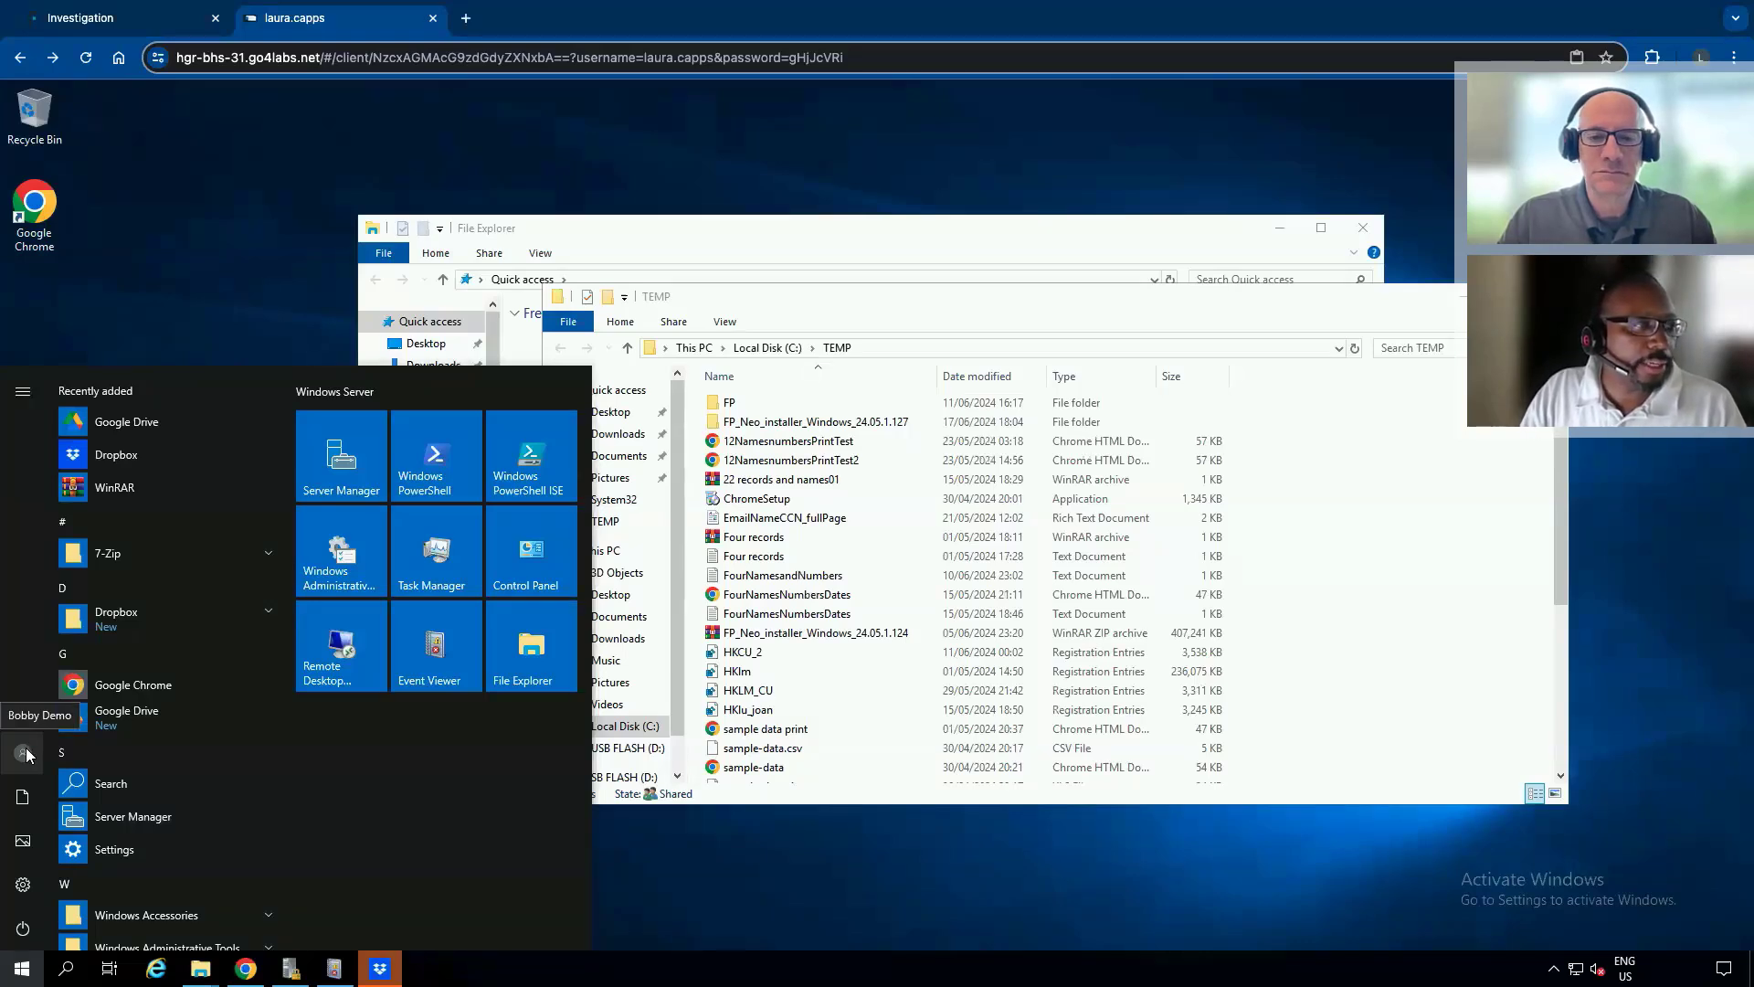
click(227, 300)
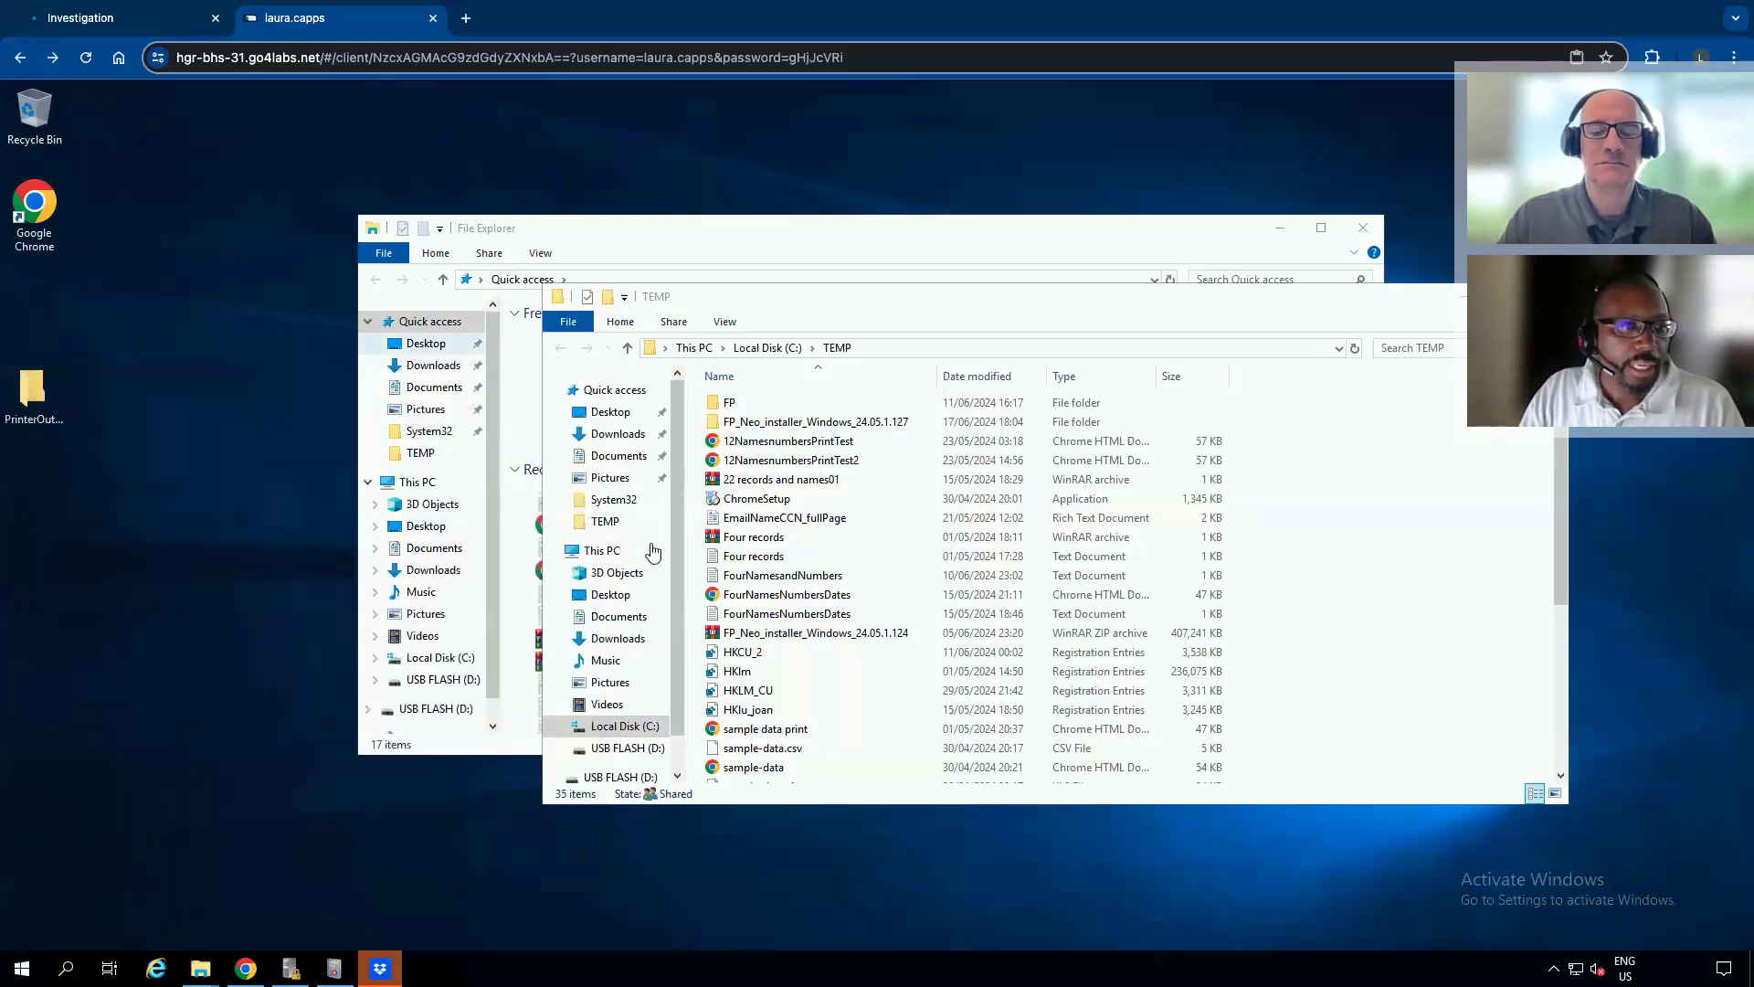
Move the TEMP folder window clear of the other File Explorer window and view the Four records text document's contents
click(953, 320)
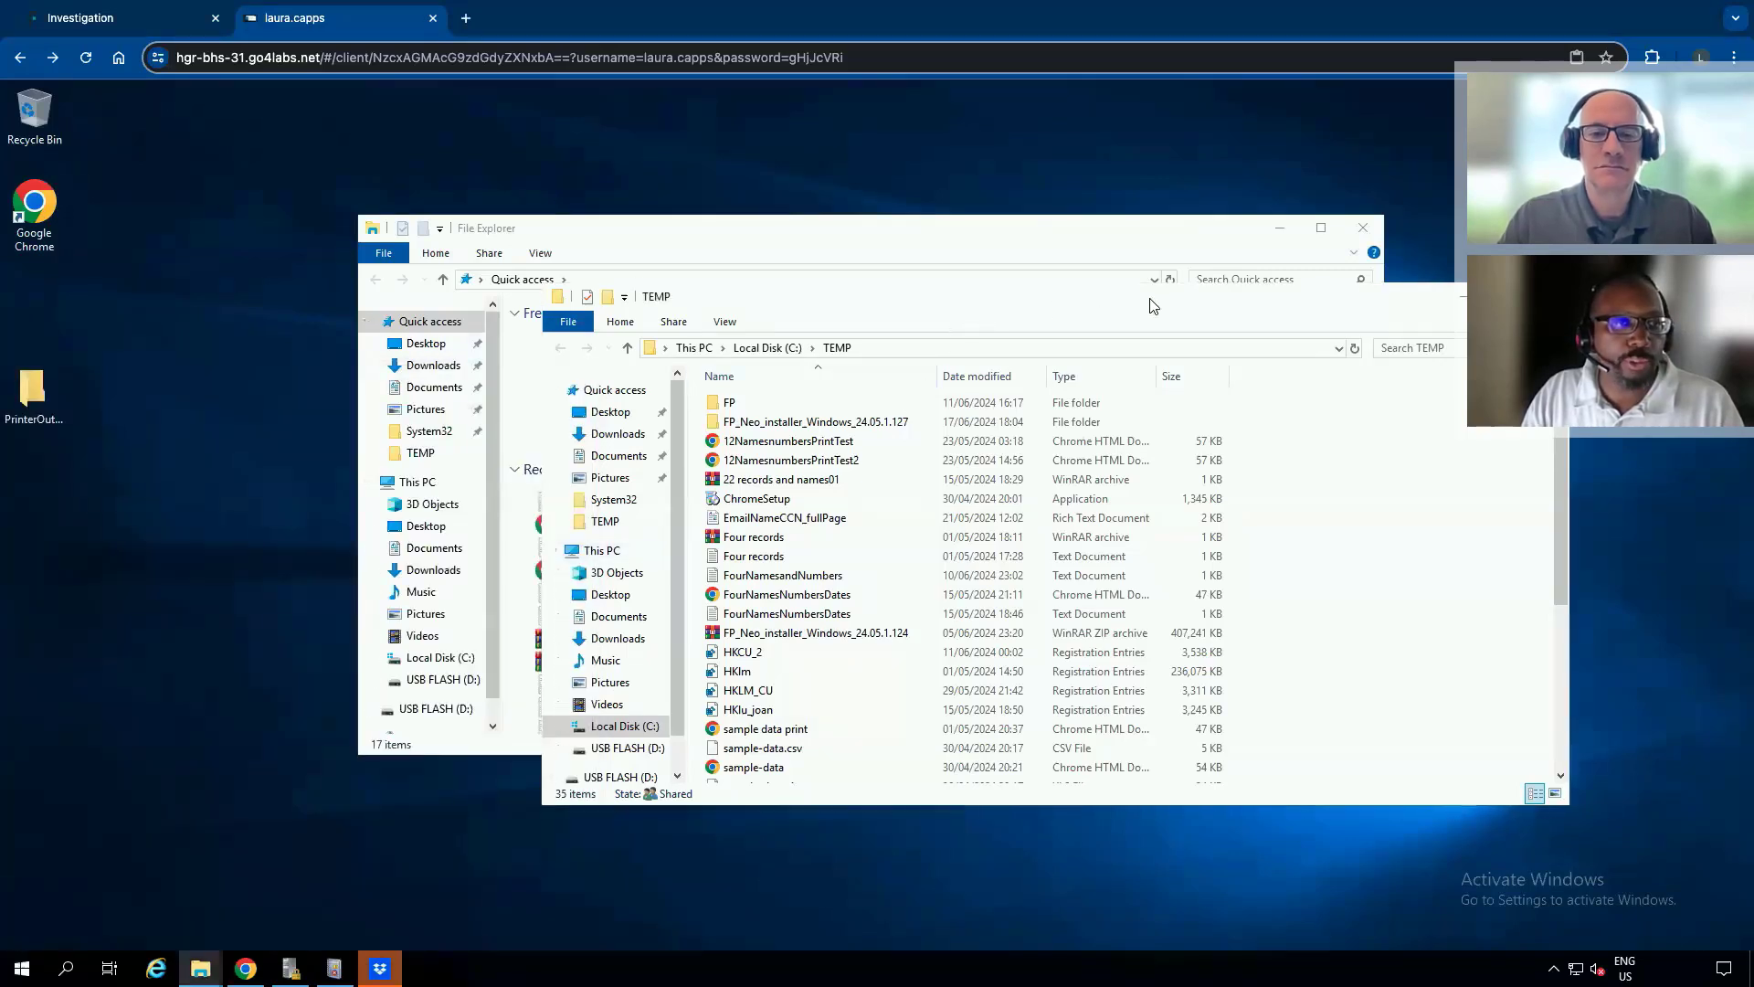
drag(1133, 302, 1302, 123)
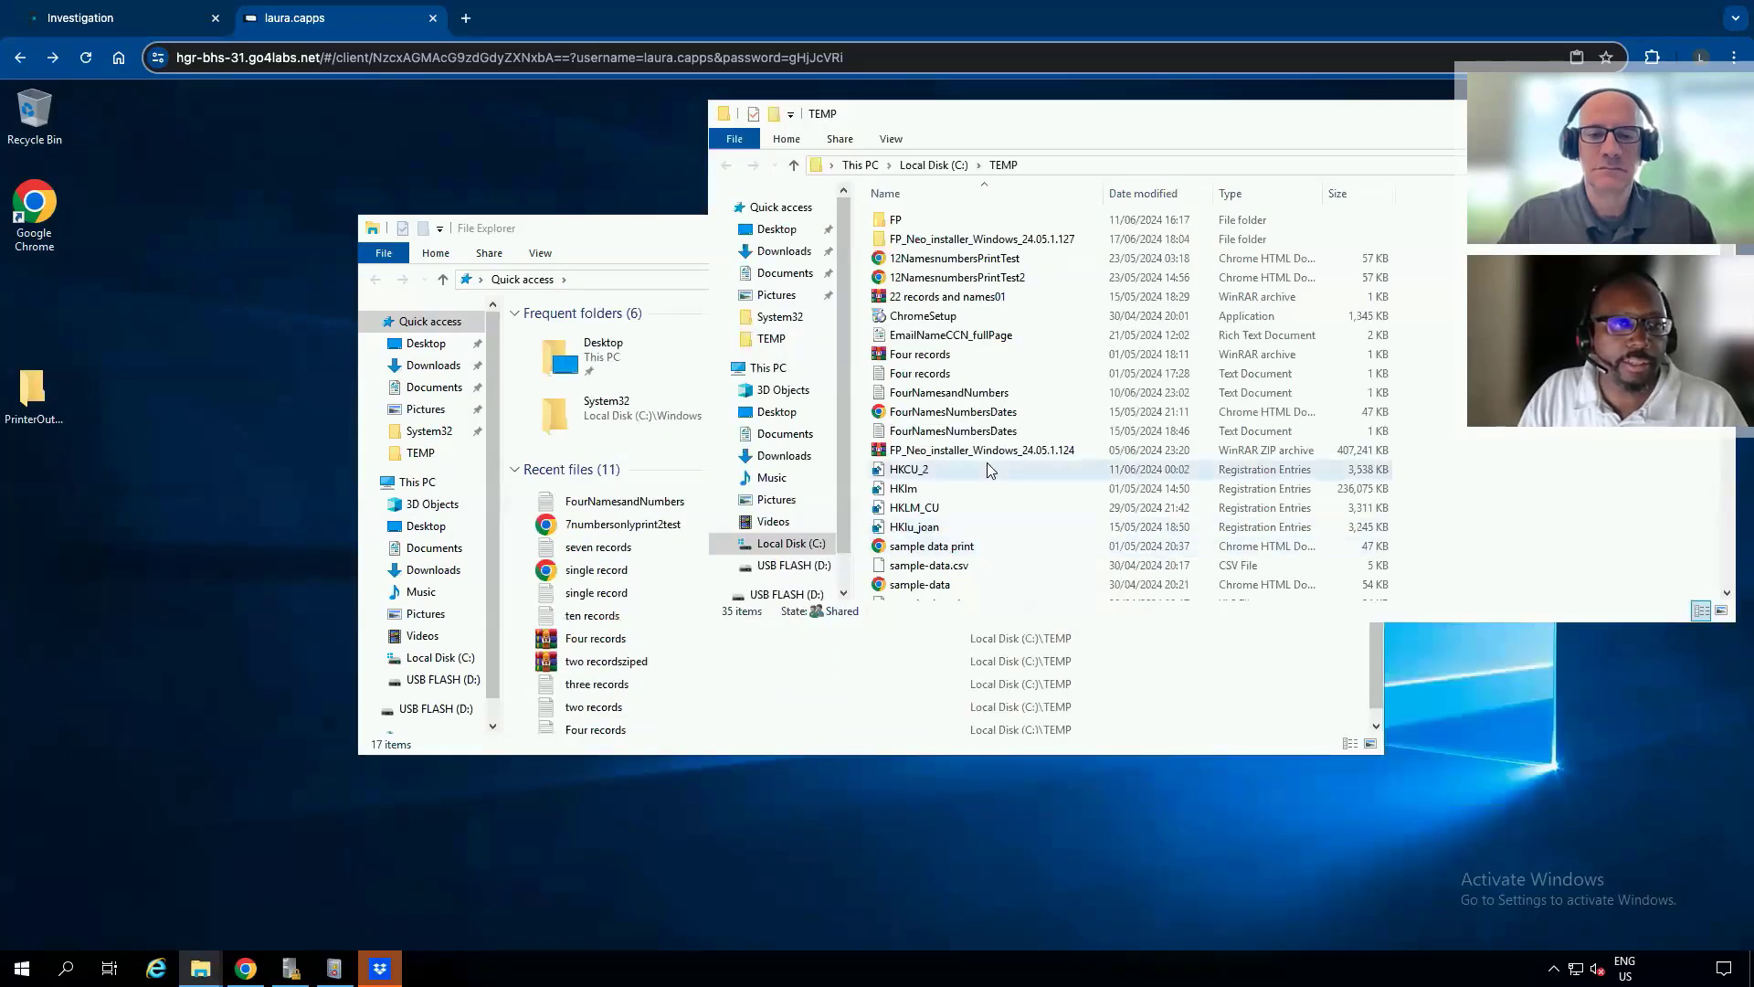
double_click(923, 373)
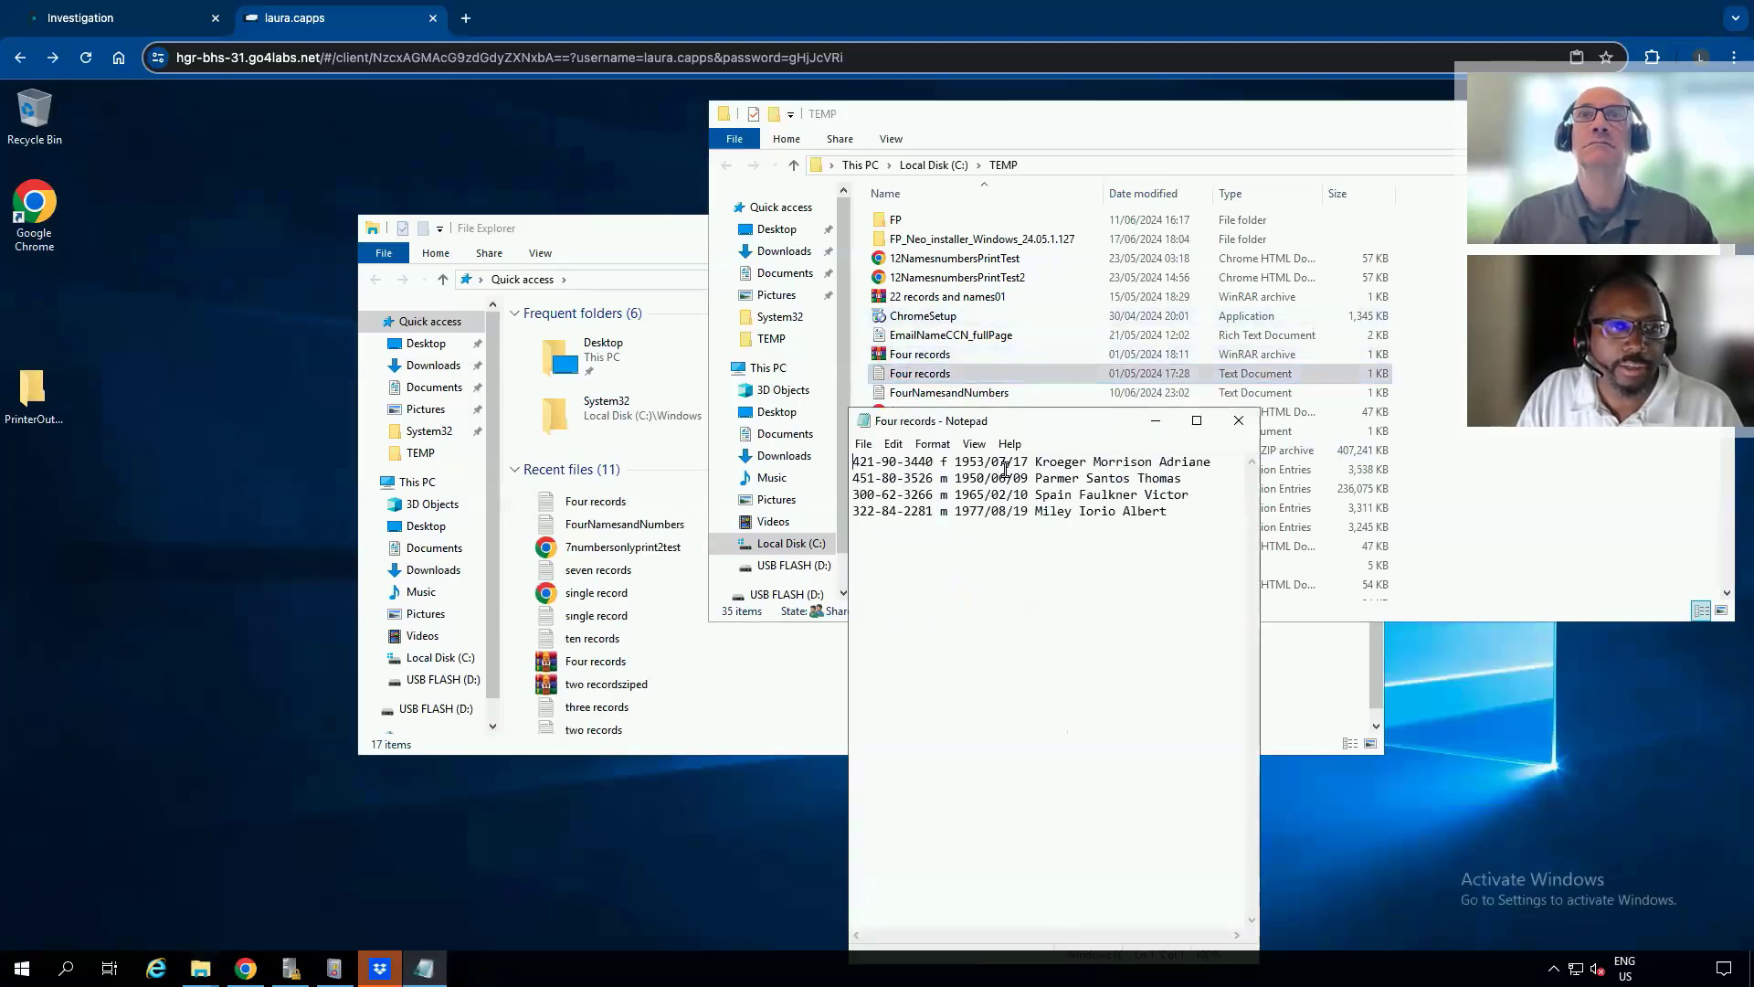
click(1240, 421)
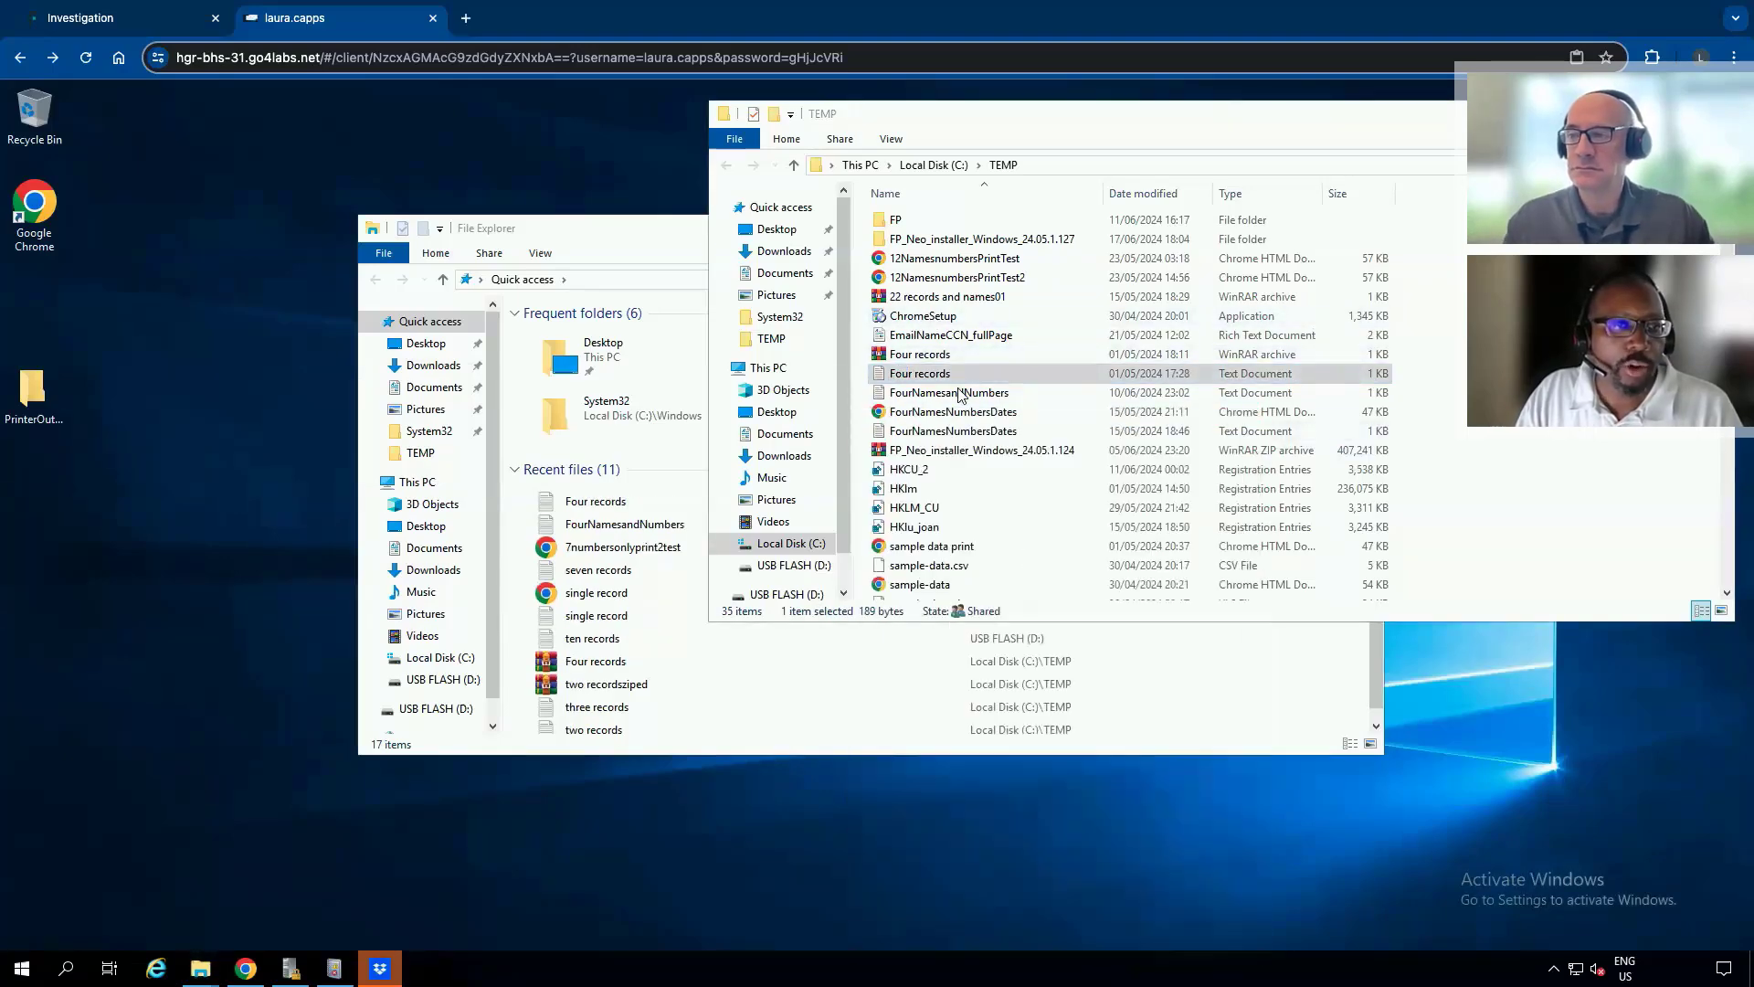
Print the Four records text document to PDF as "print test 22" on USB FLASH (D:), and bring the Quick access recent files into view
right_click(891, 380)
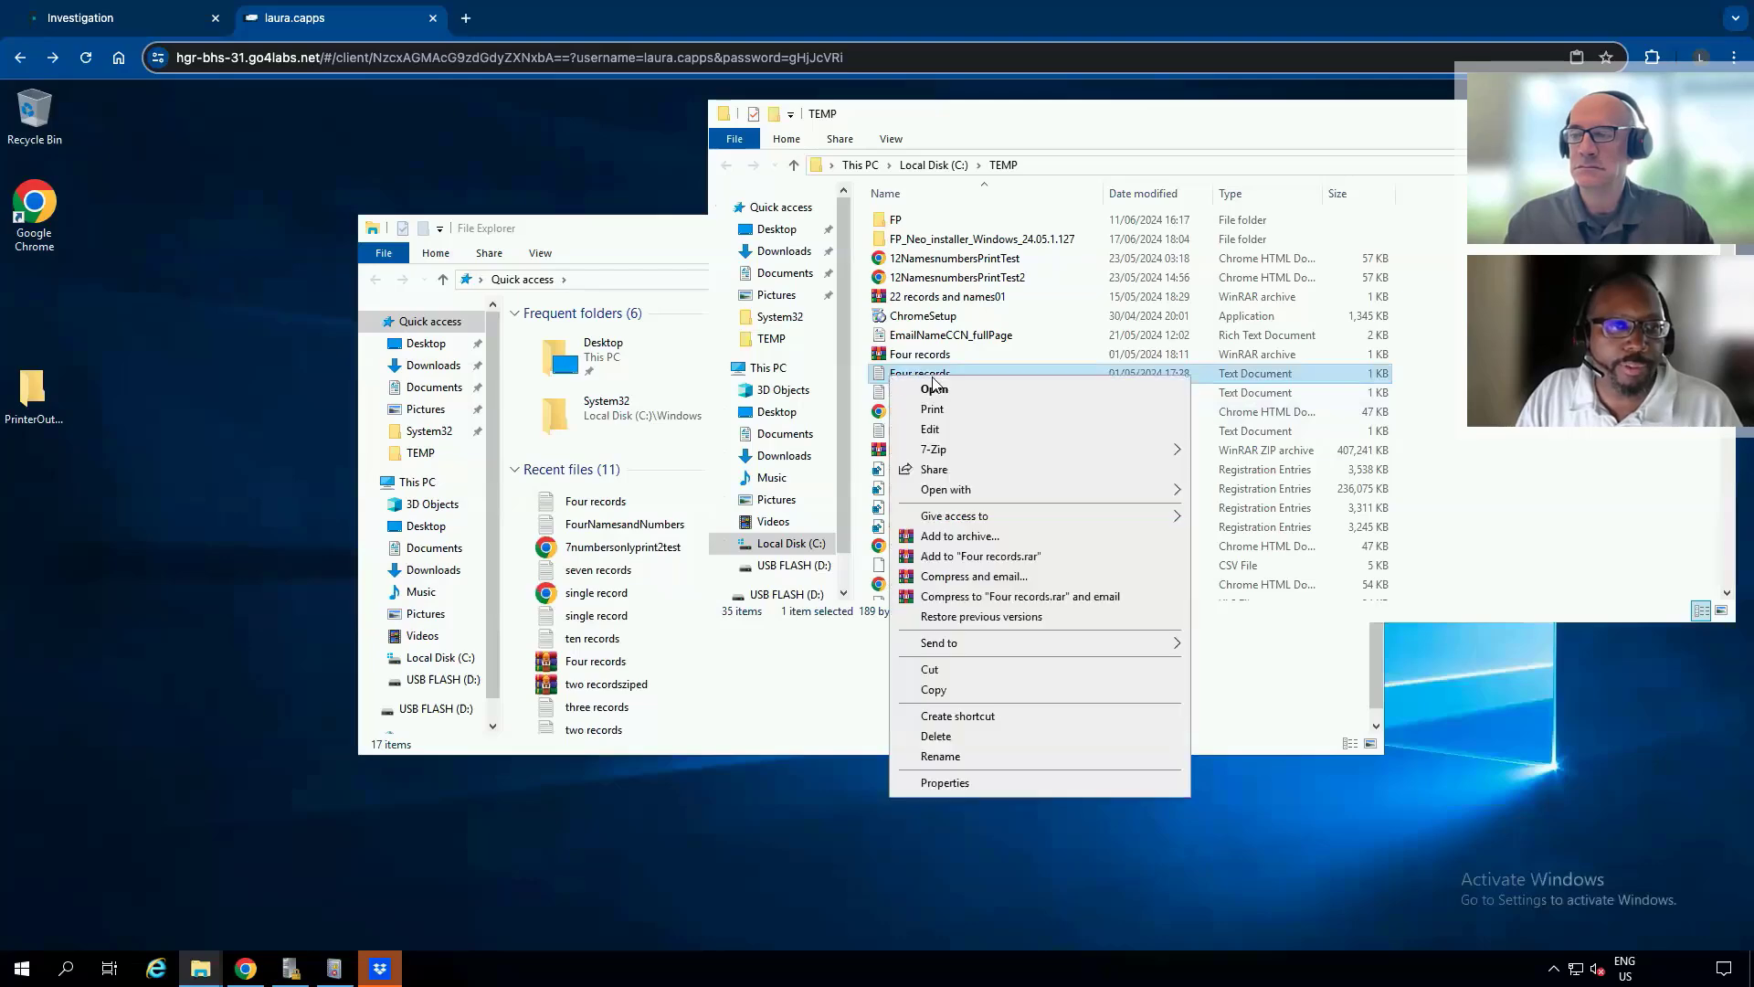
click(946, 407)
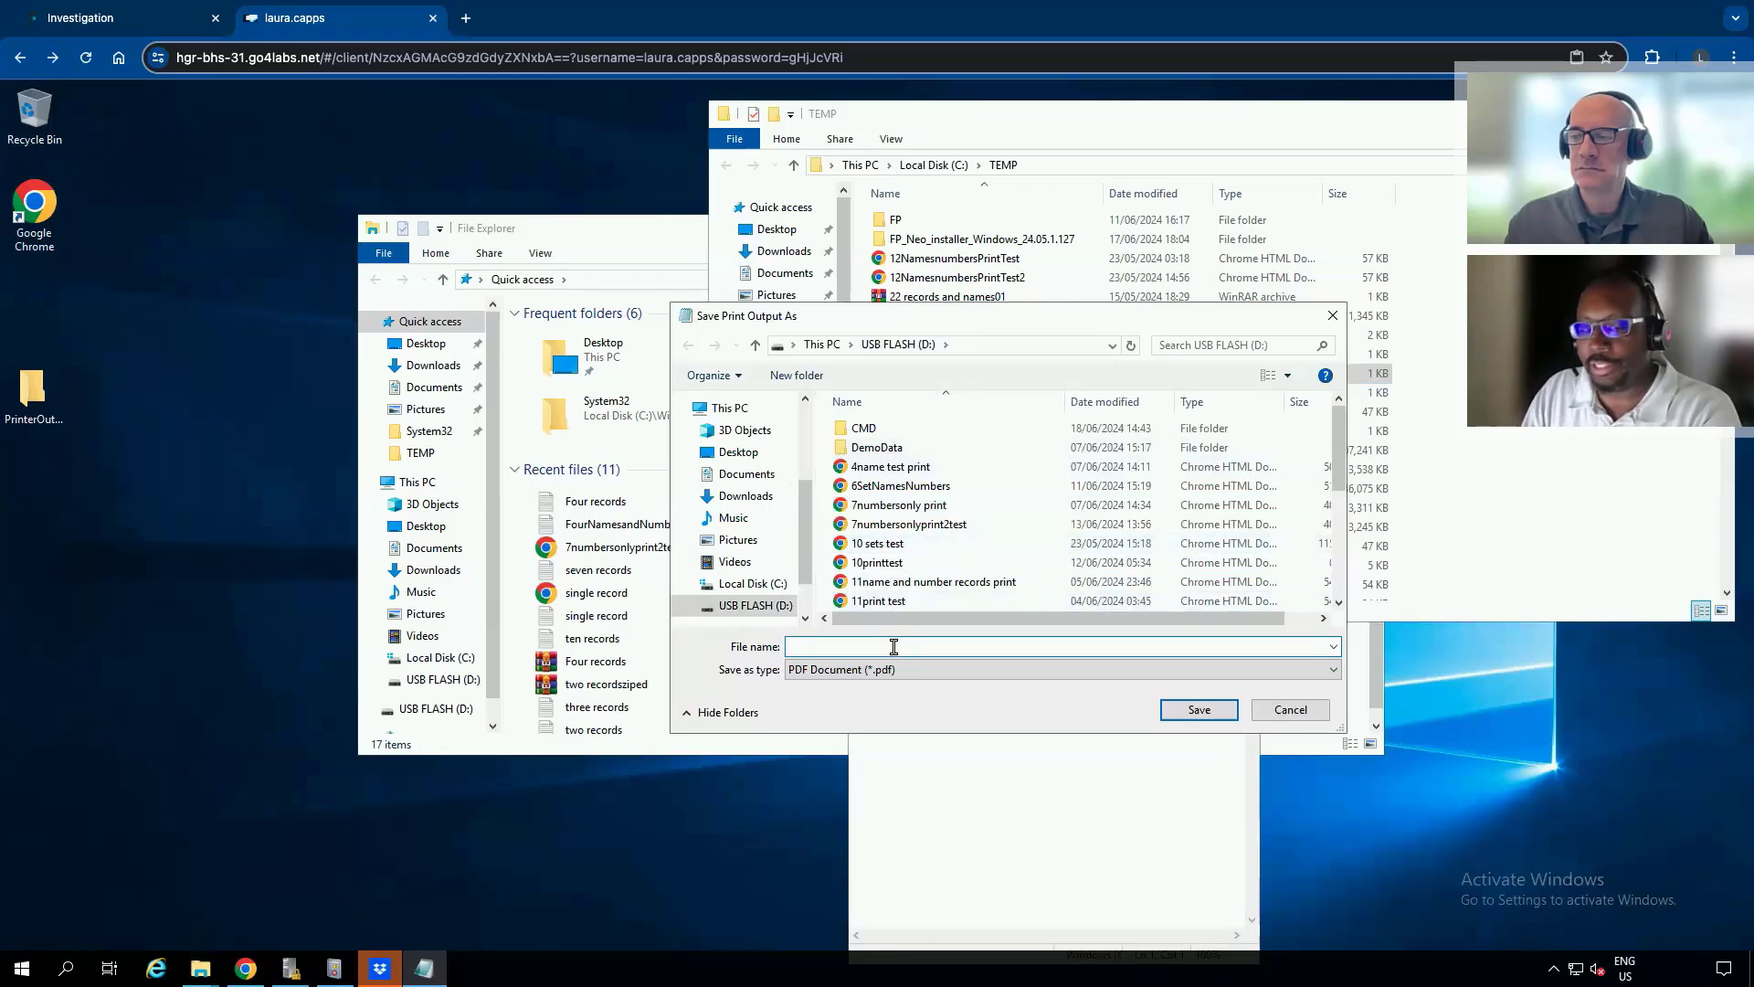
text(print test)
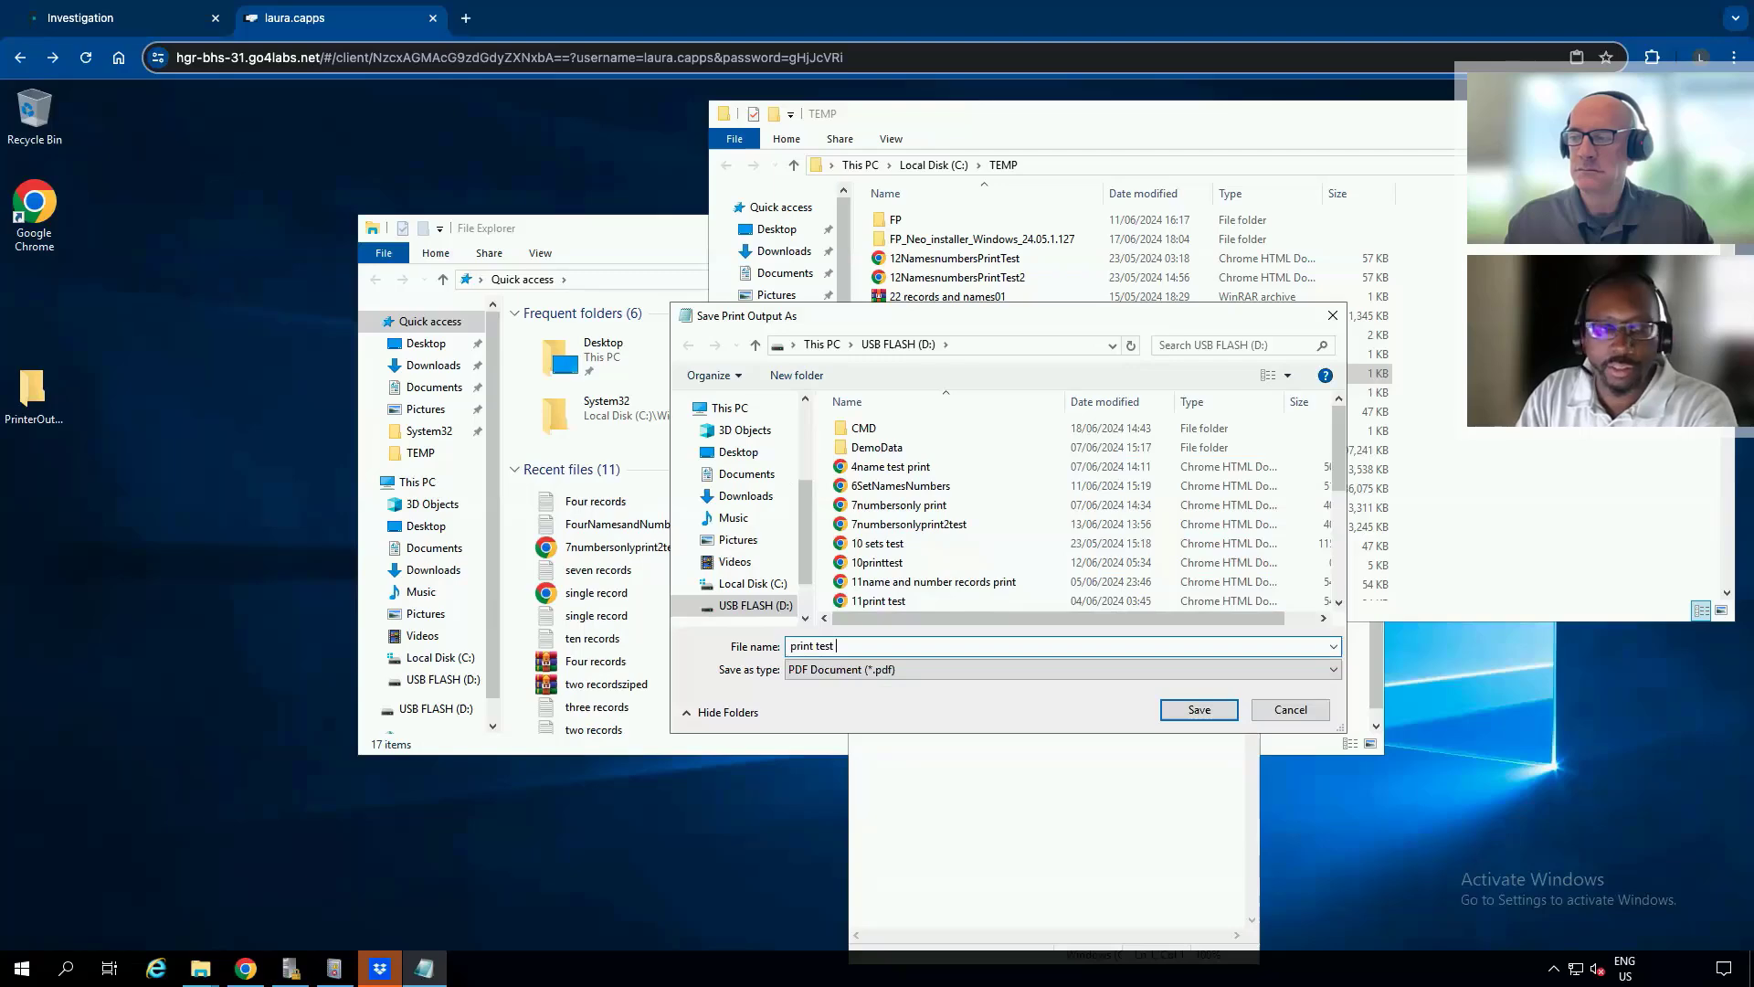
text( 22)
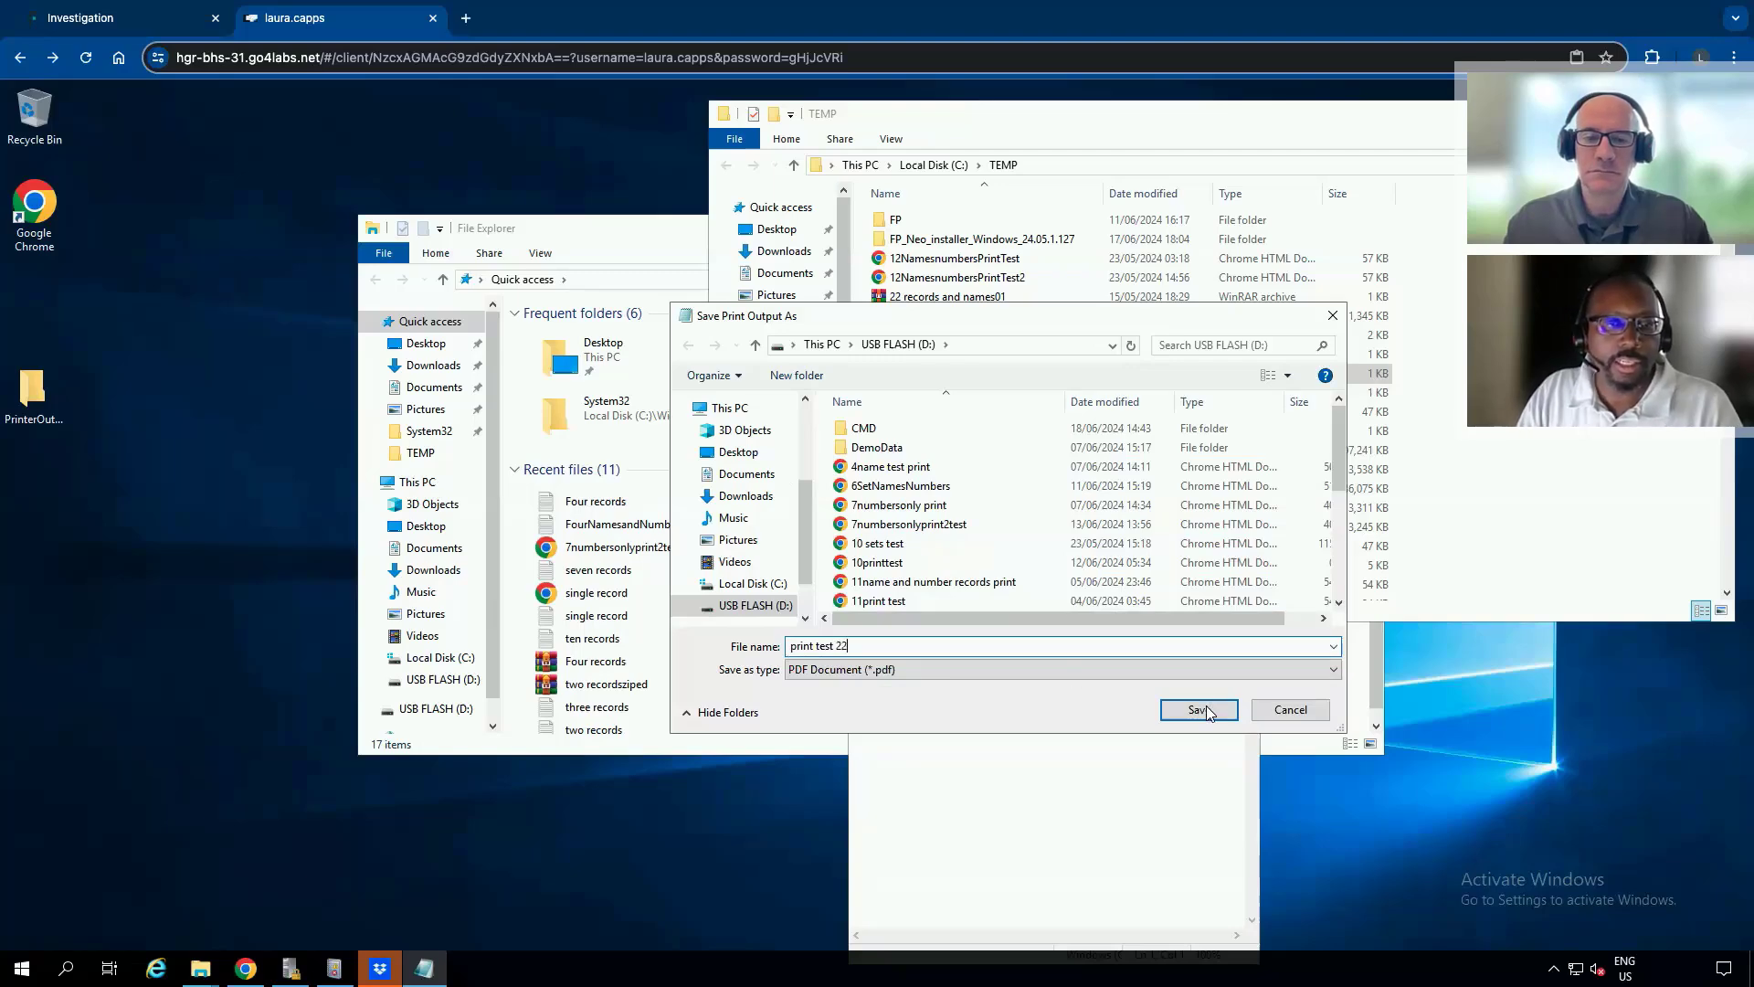
click(1199, 710)
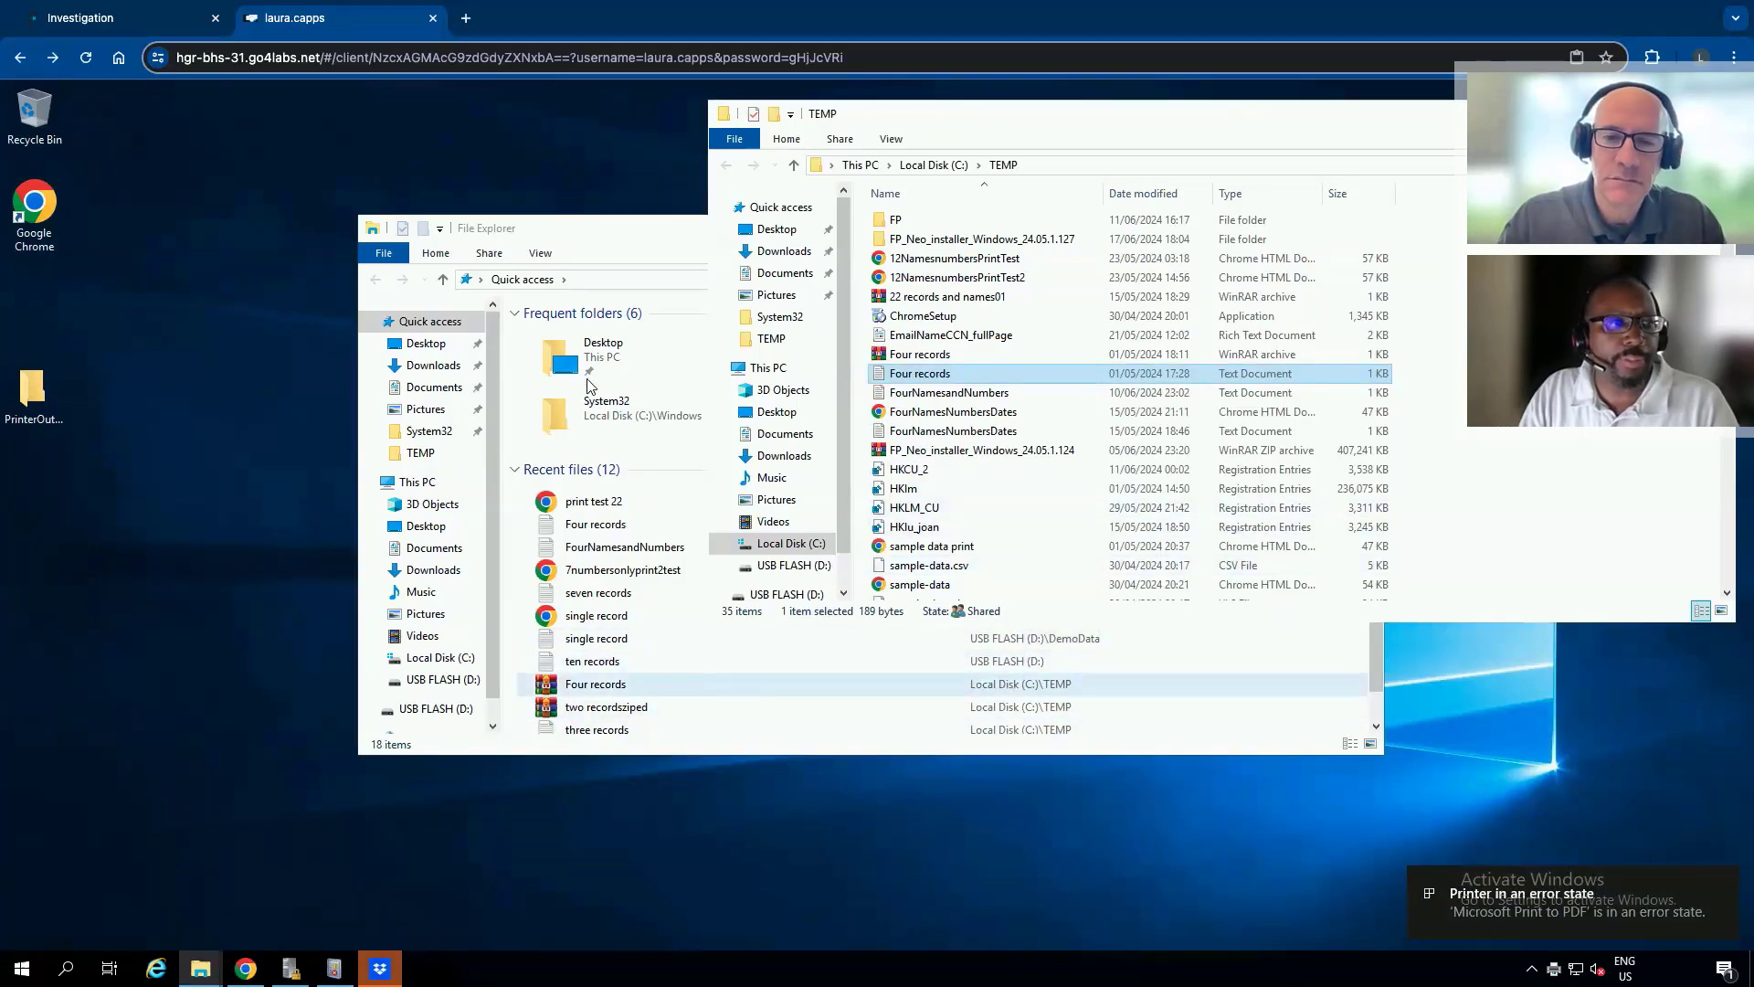
click(667, 245)
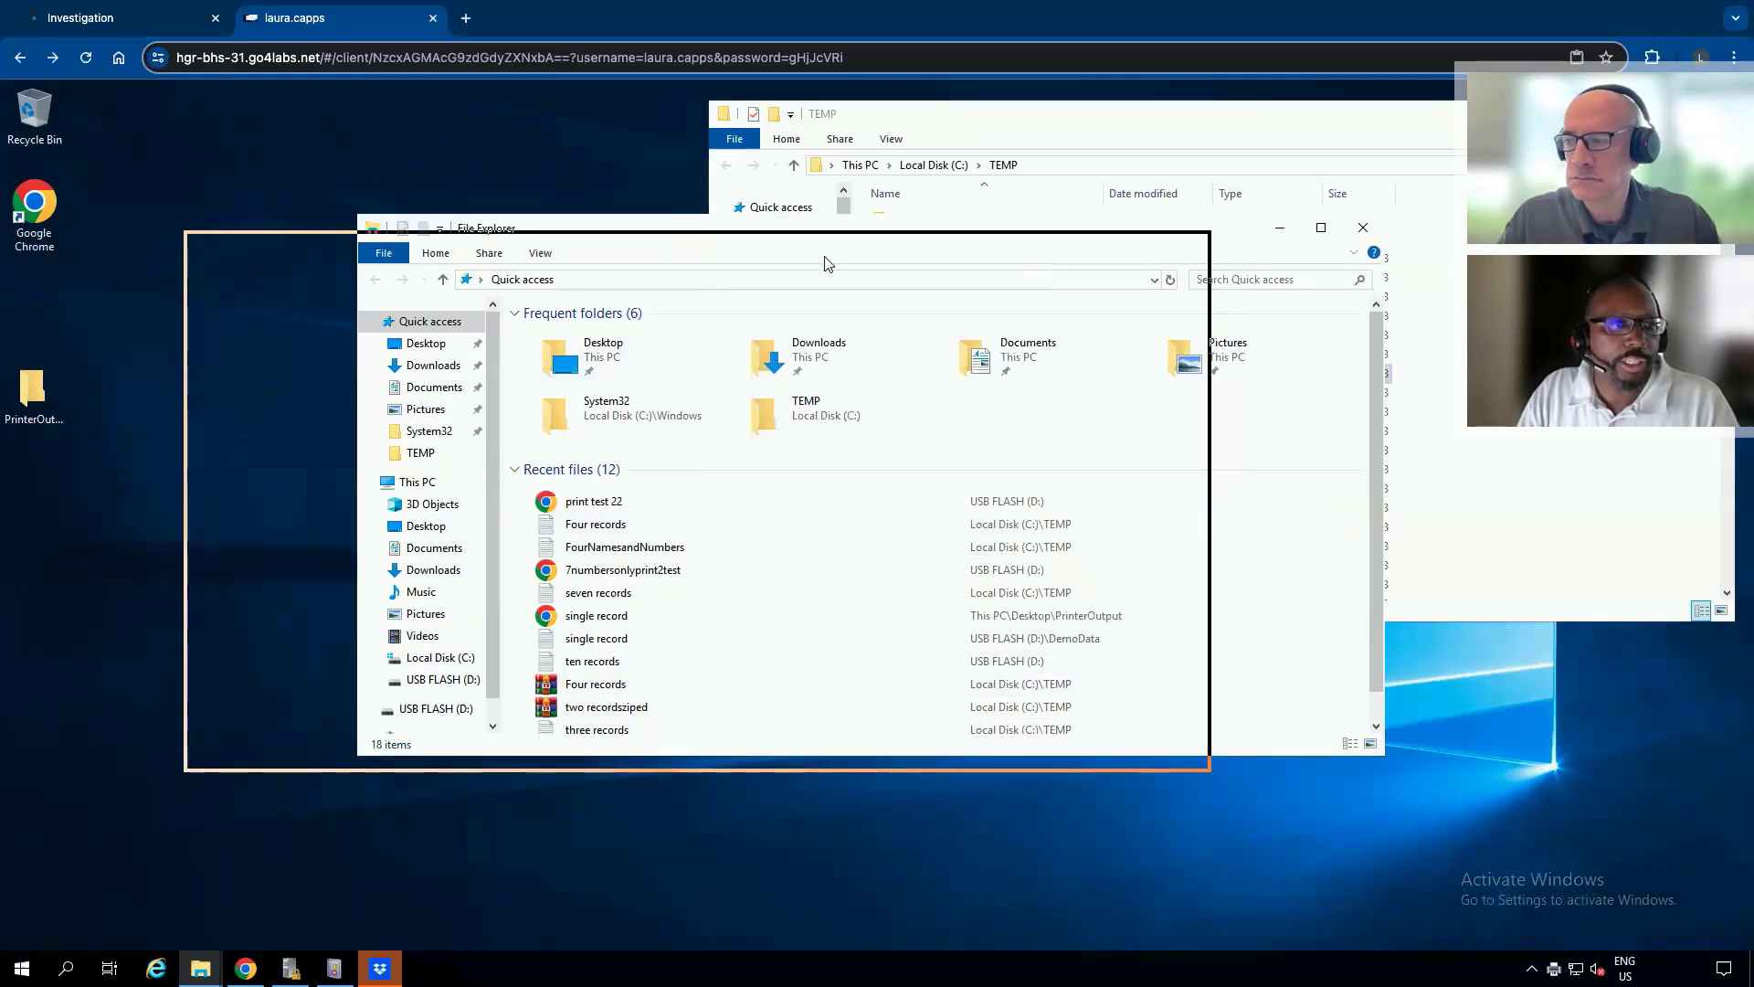
drag(825, 264, 815, 284)
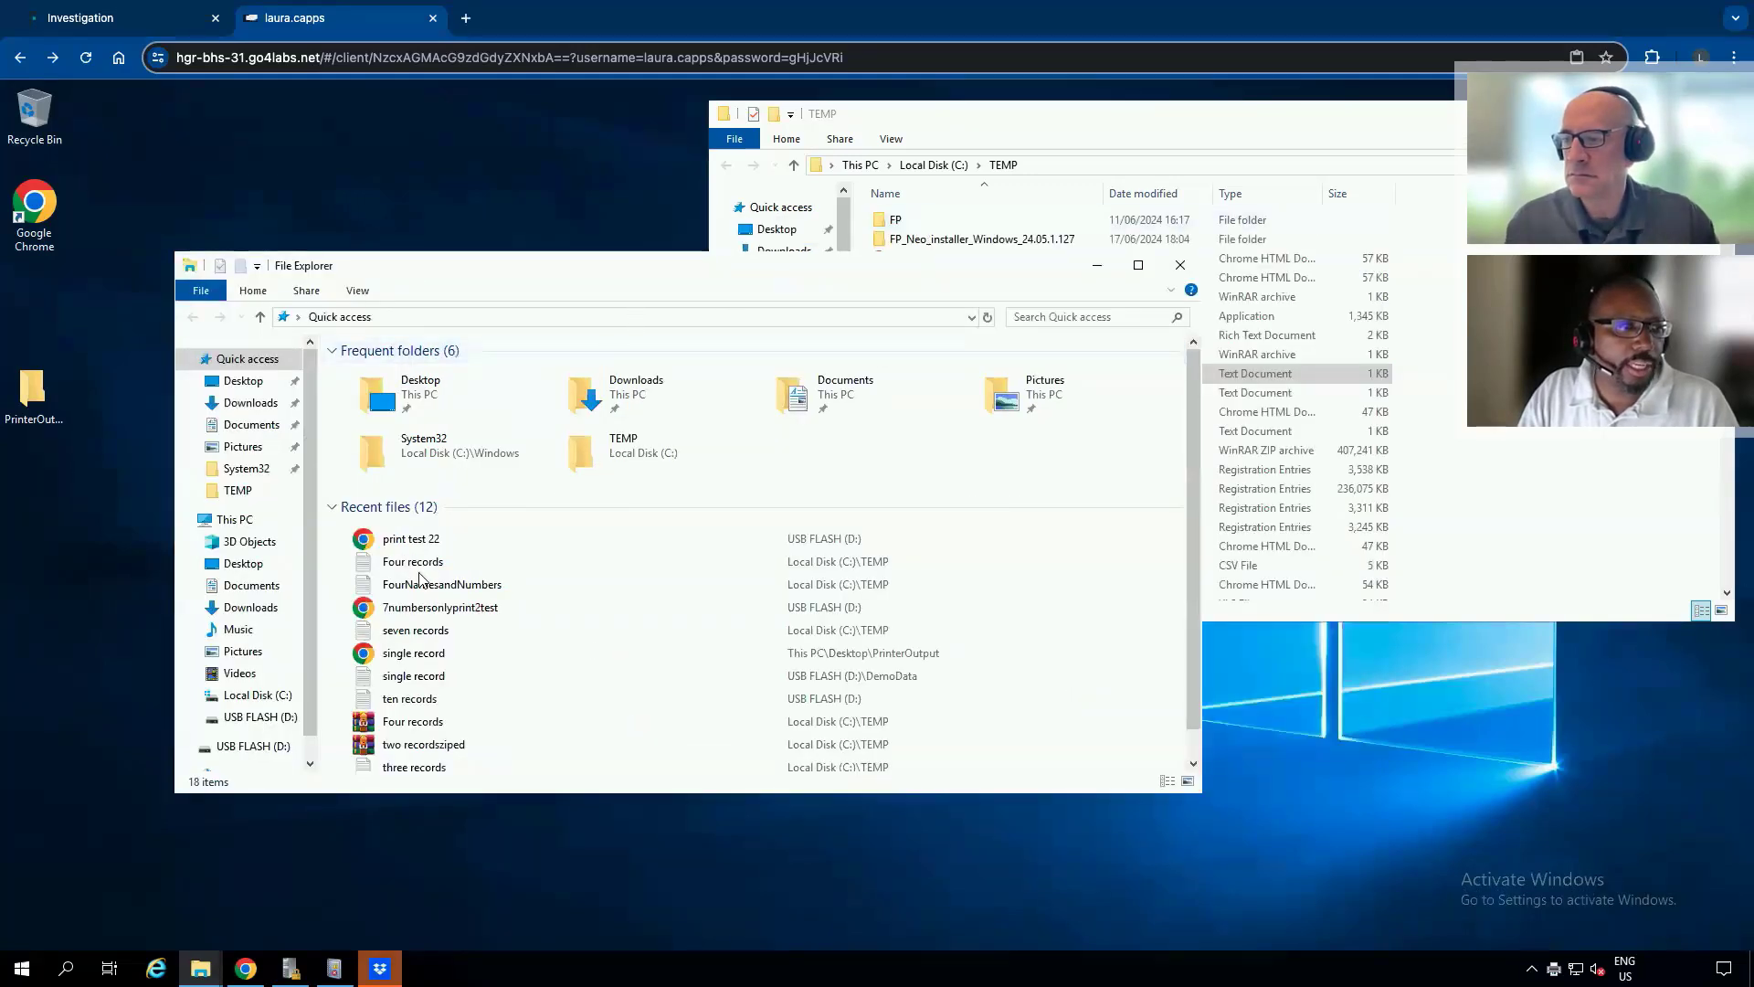
Compose a Gmail message to the external contact with the subject "data" and the body "sending data to wfh"
mouse_move(245, 968)
click(334, 869)
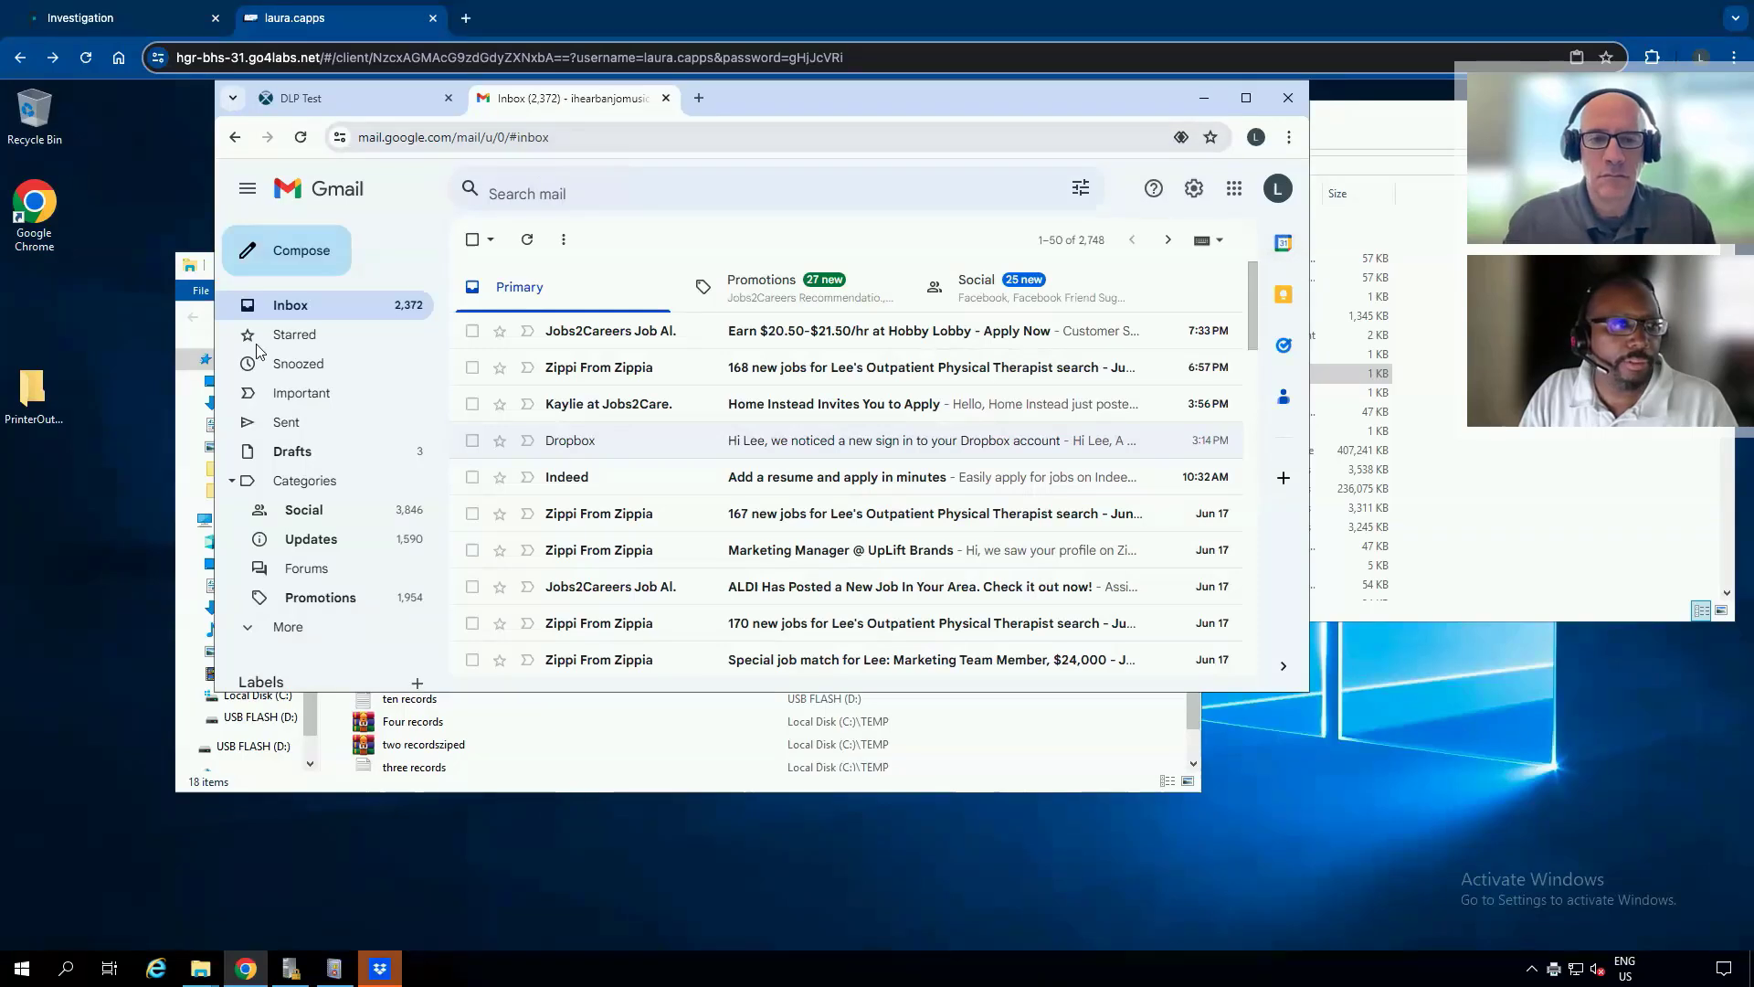
click(292, 249)
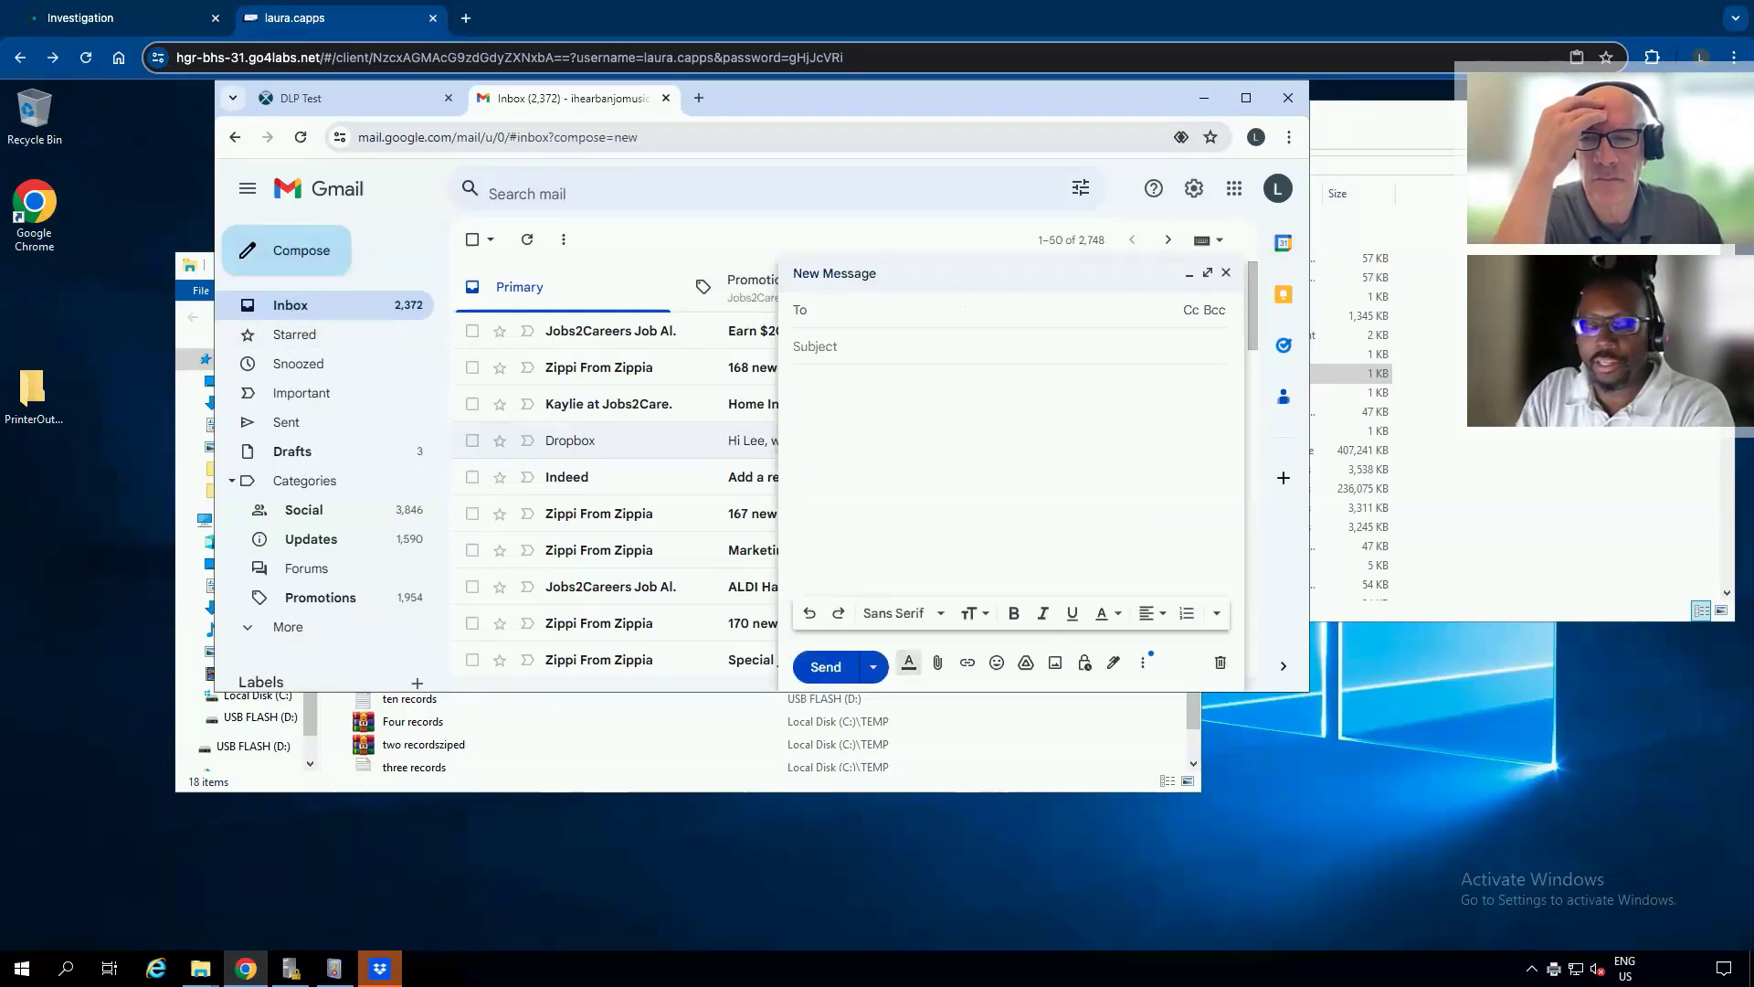
text(tob)
click(1019, 363)
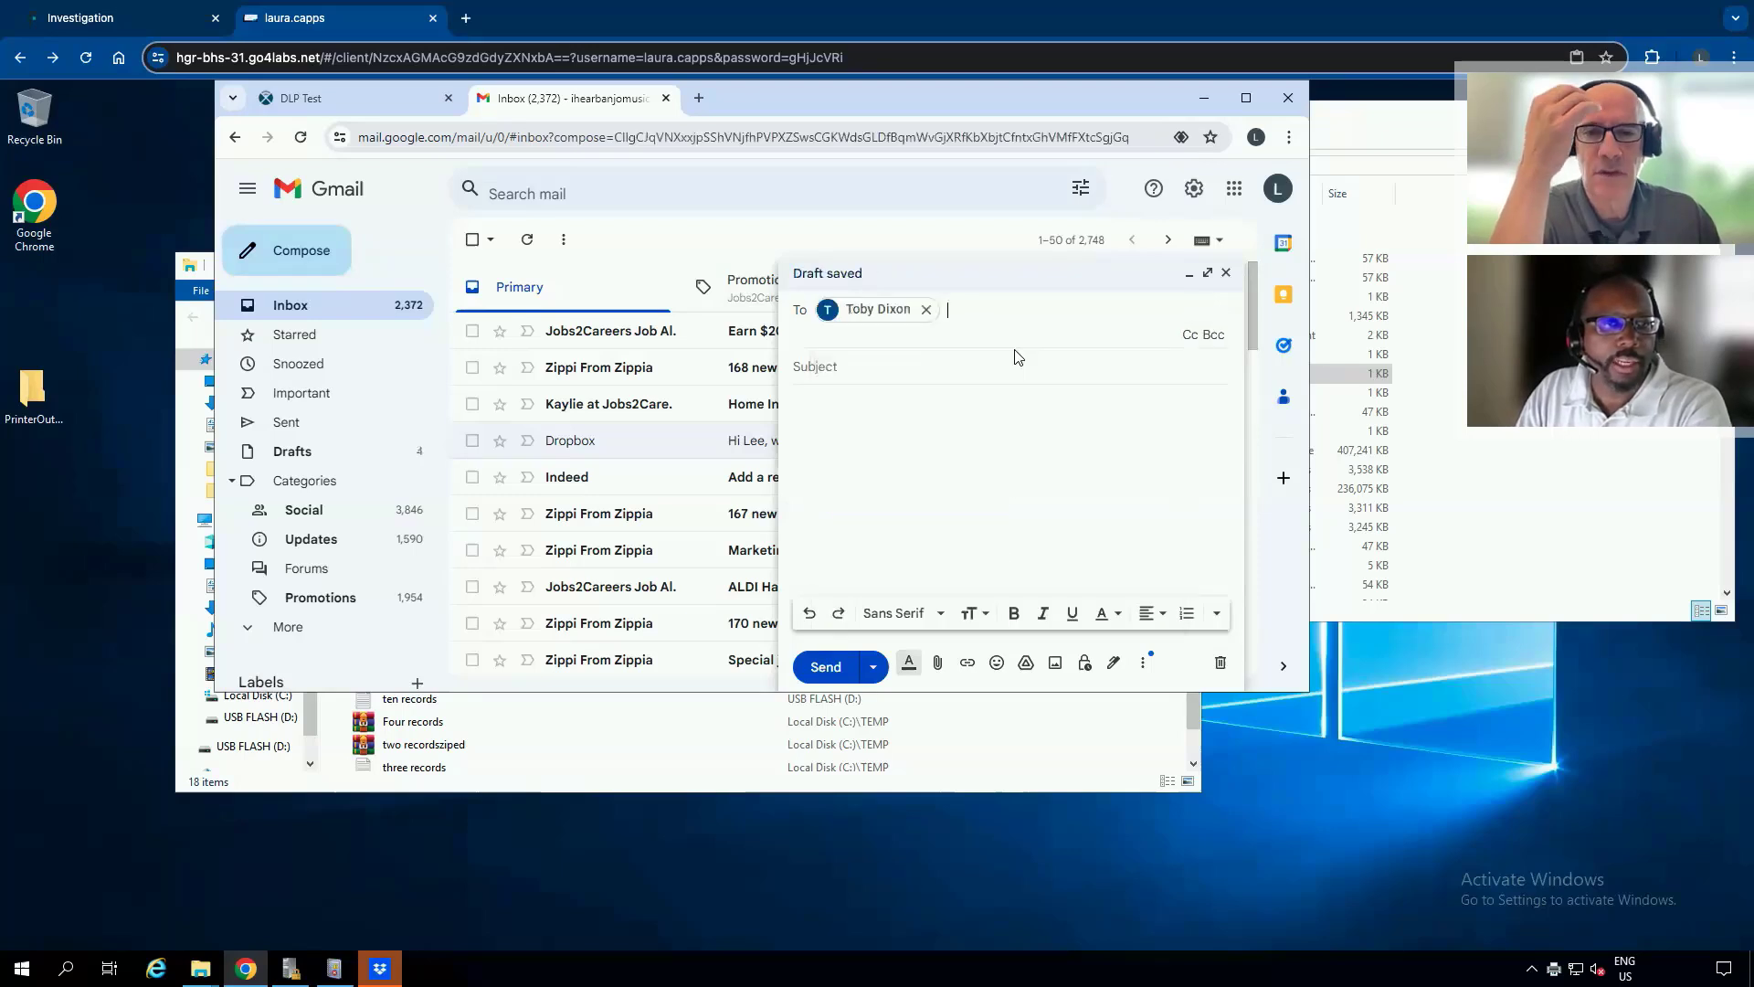
click(970, 369)
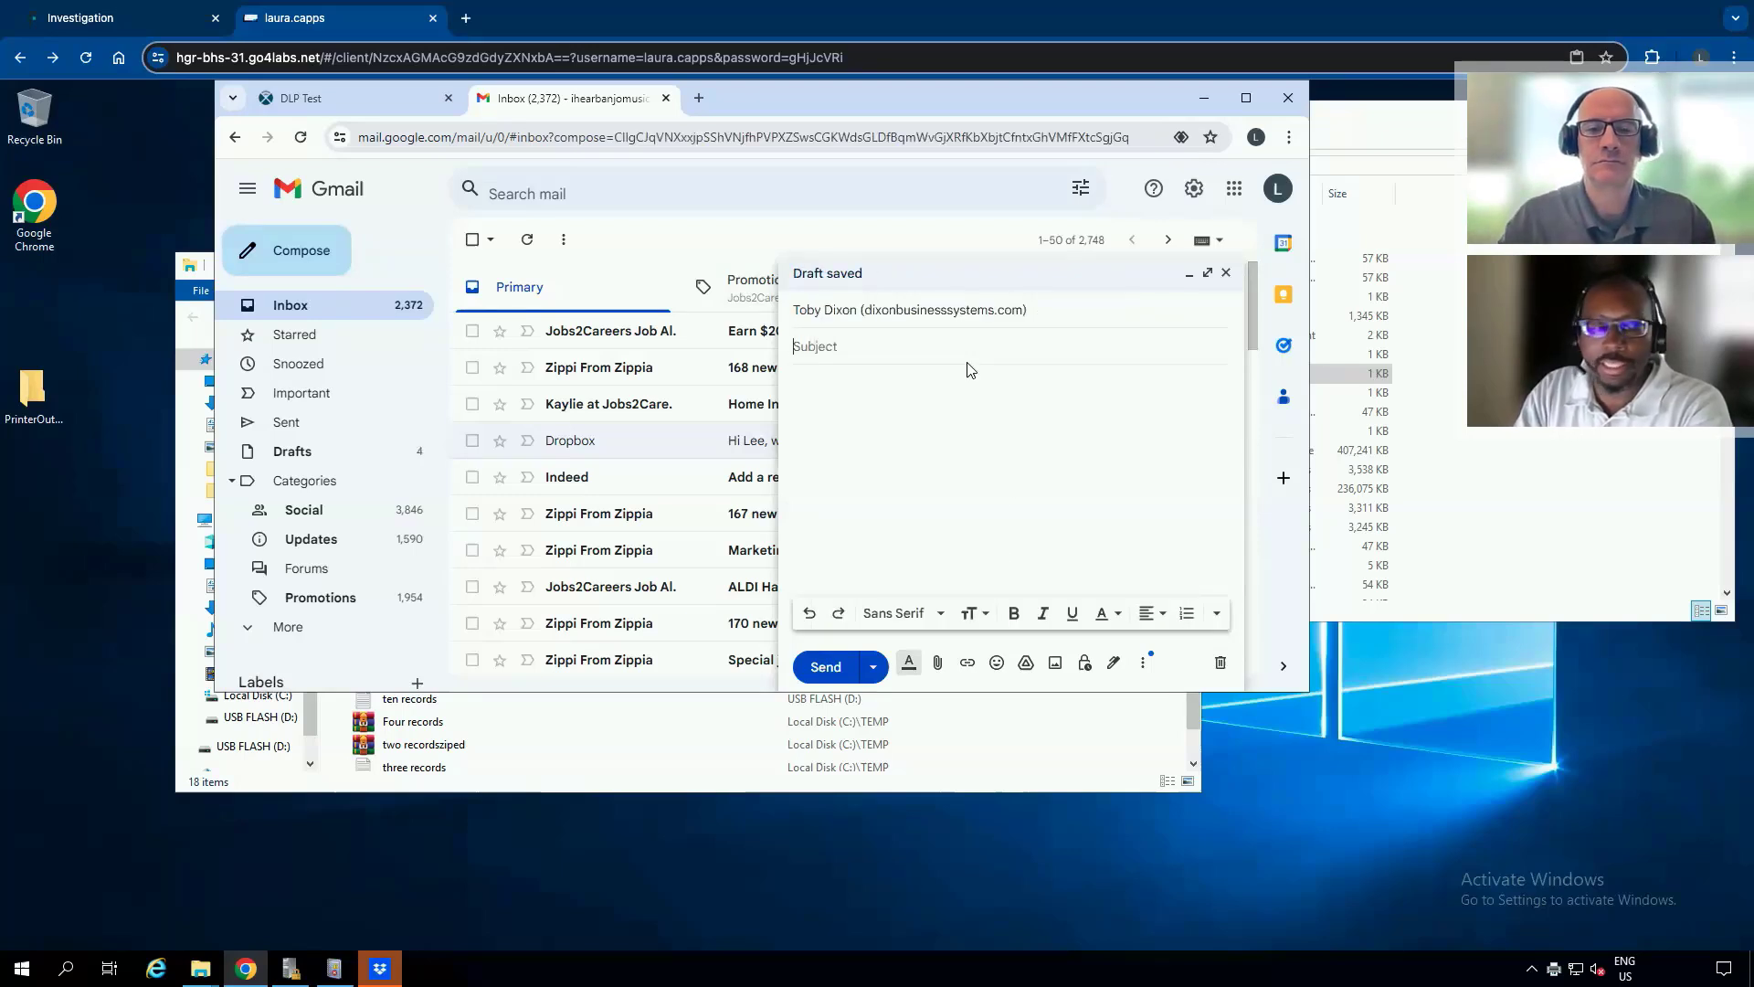
text(data)
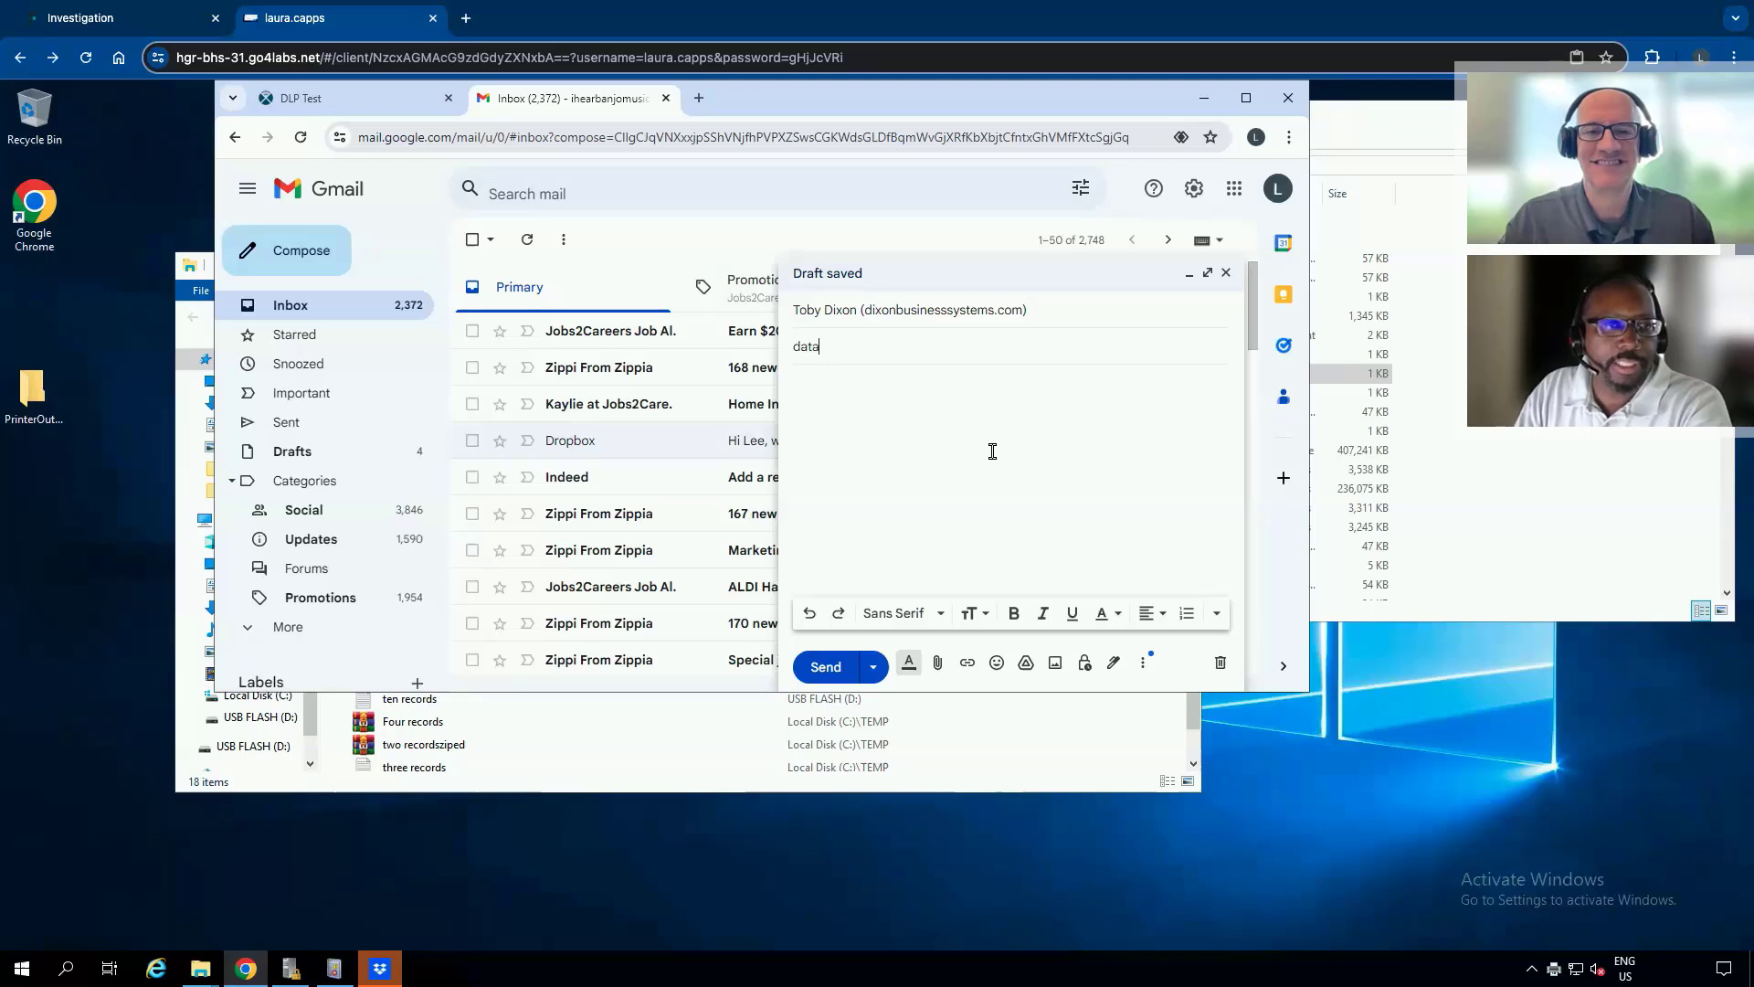
key(Tab)
text(sending data to wo)
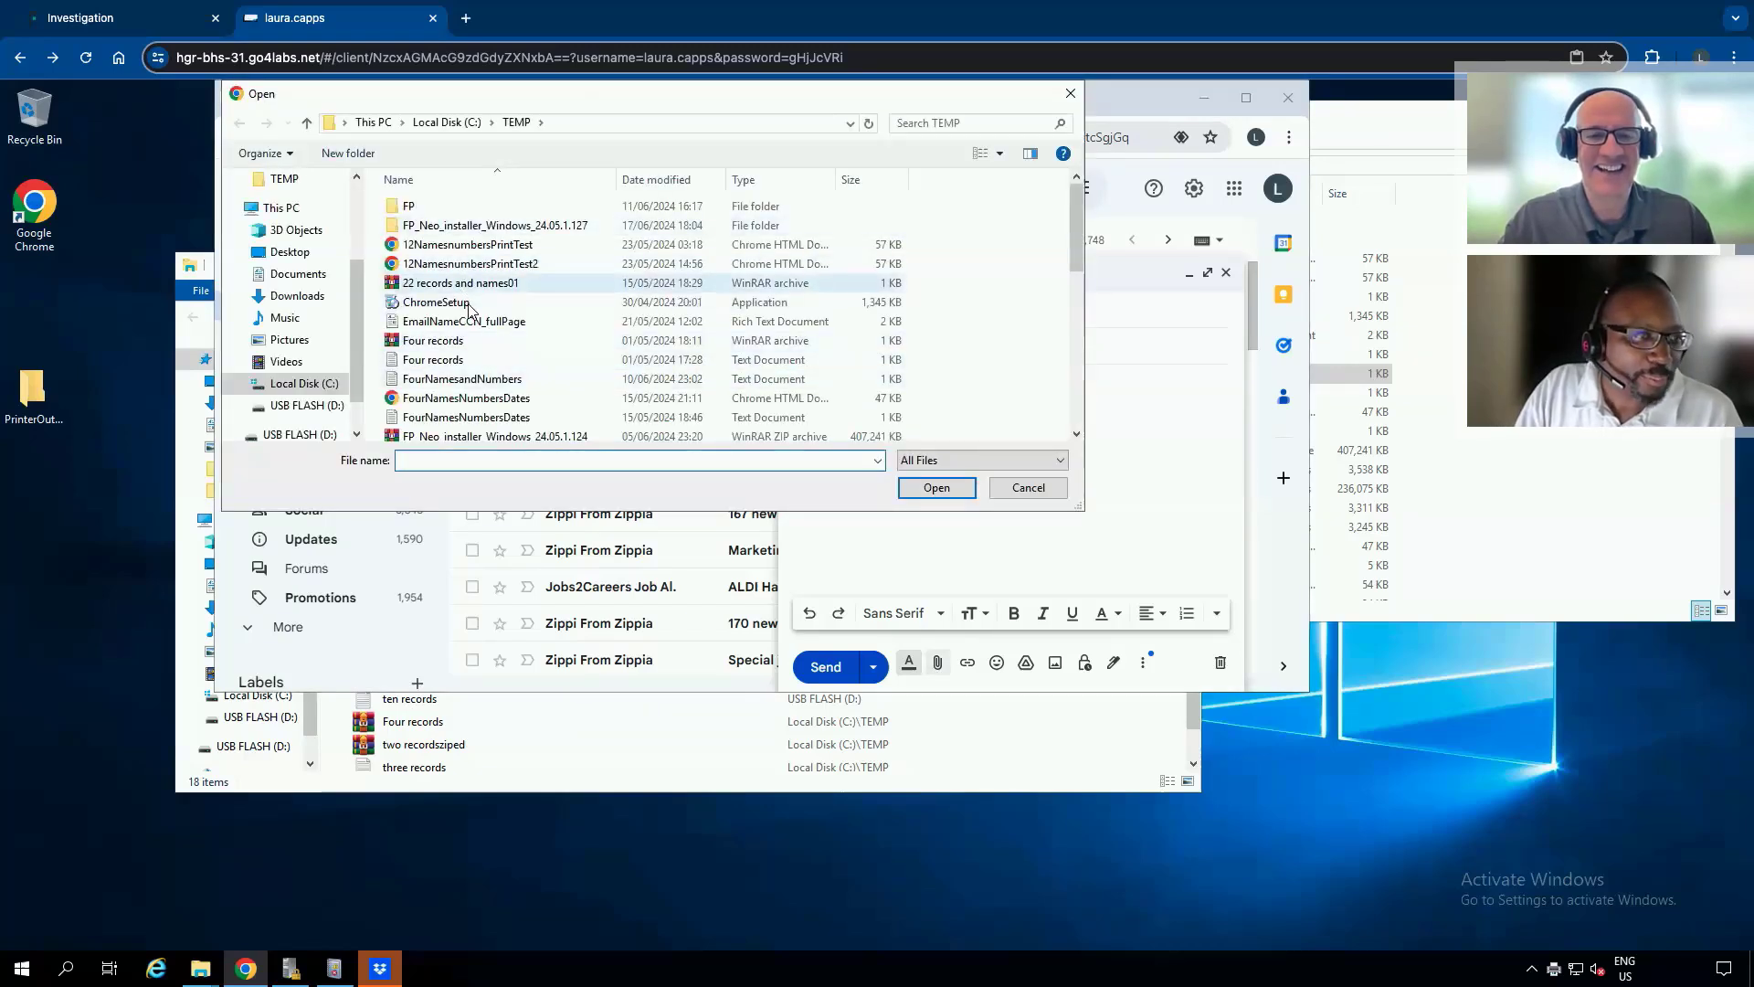
Attach the seven records text document from C:\TEMP to the message
scroll(469, 347, down, 1)
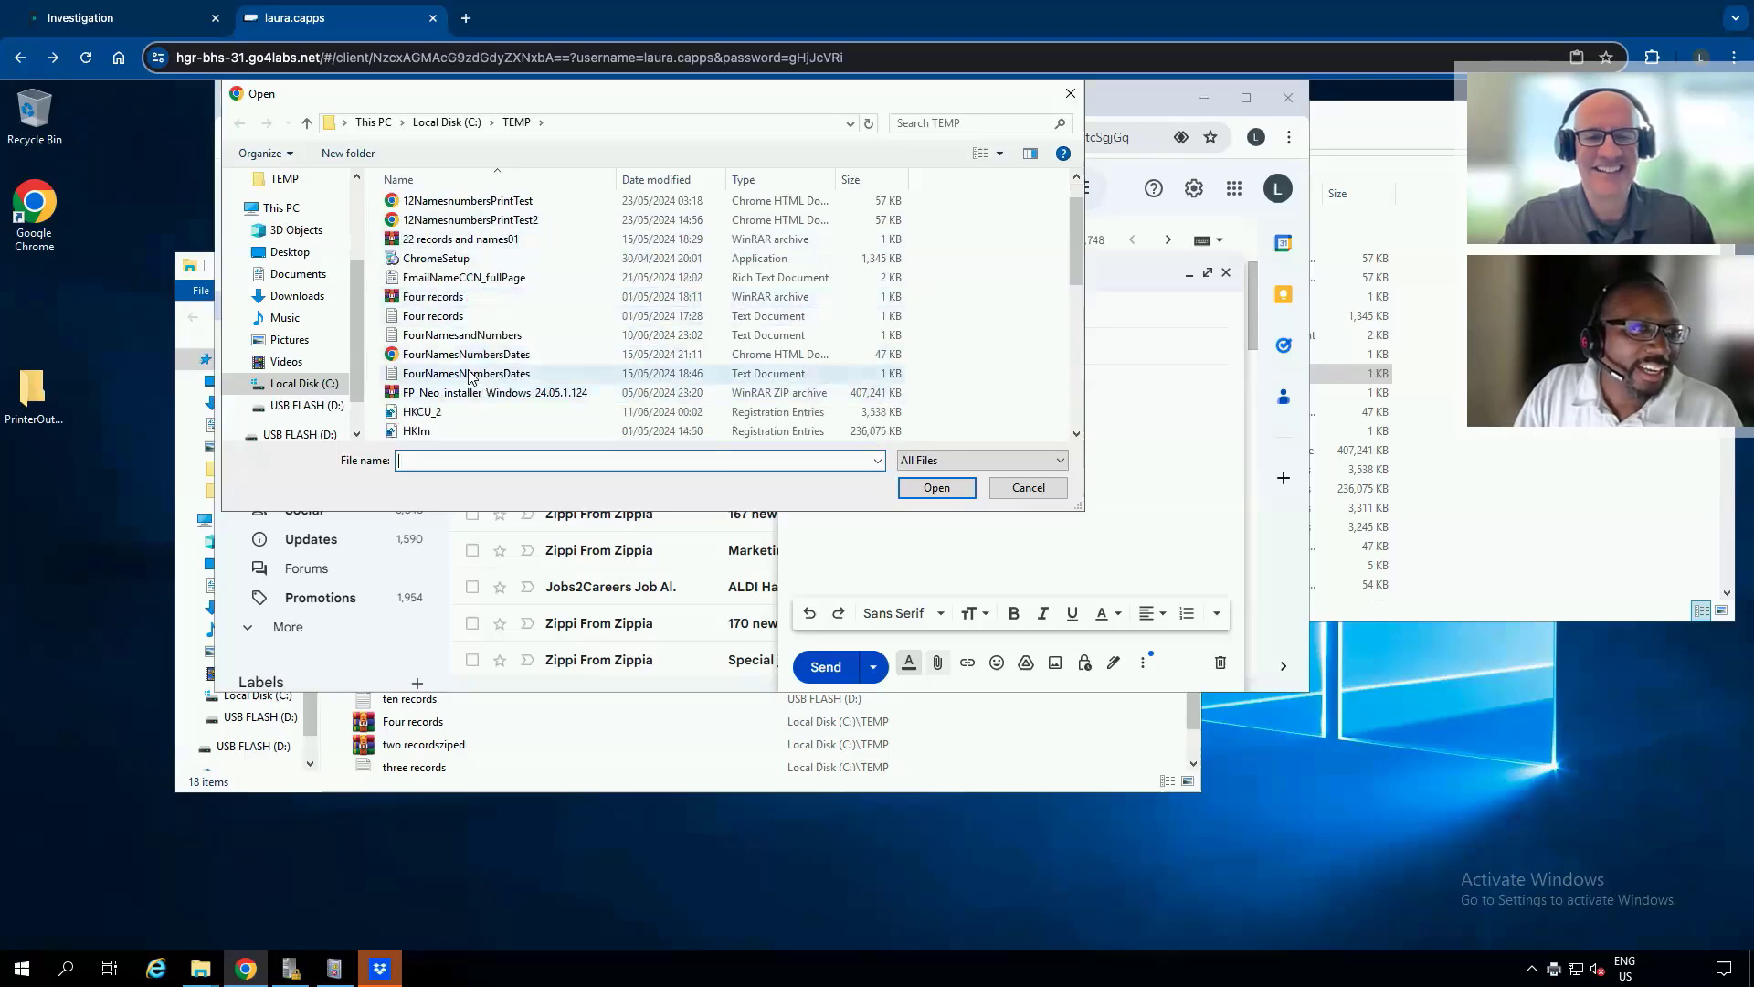
scroll(470, 376, down, 2)
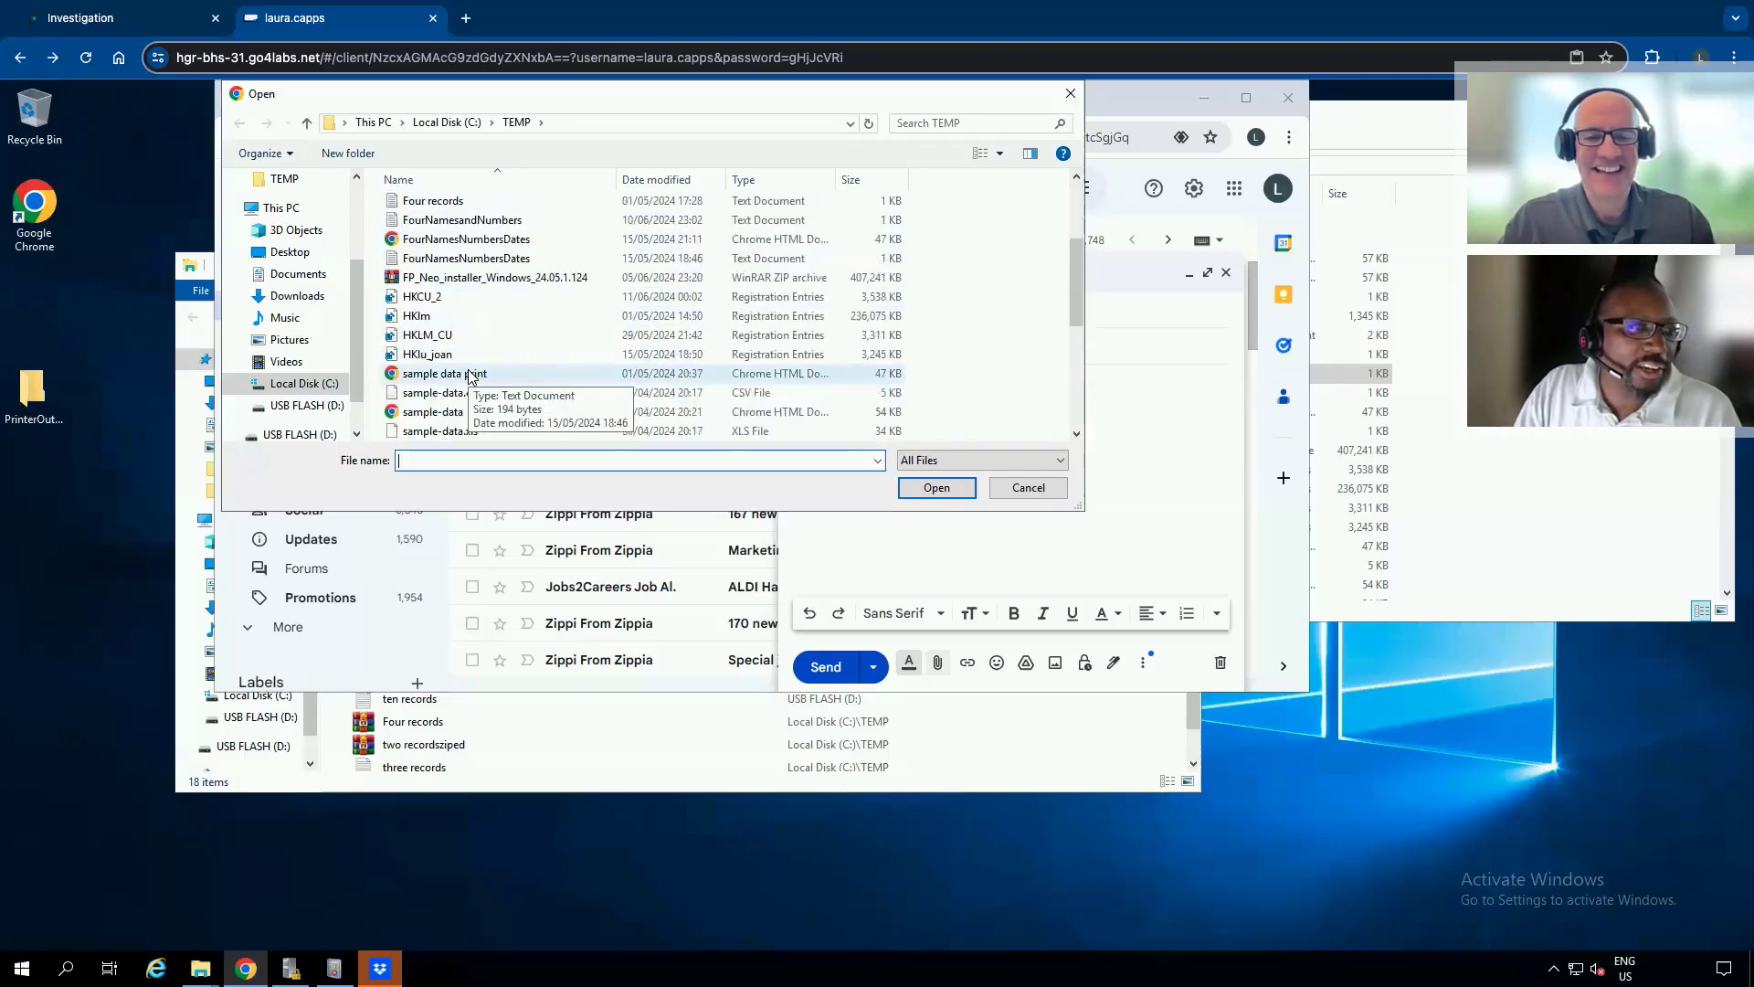
scroll(470, 366, down, 4)
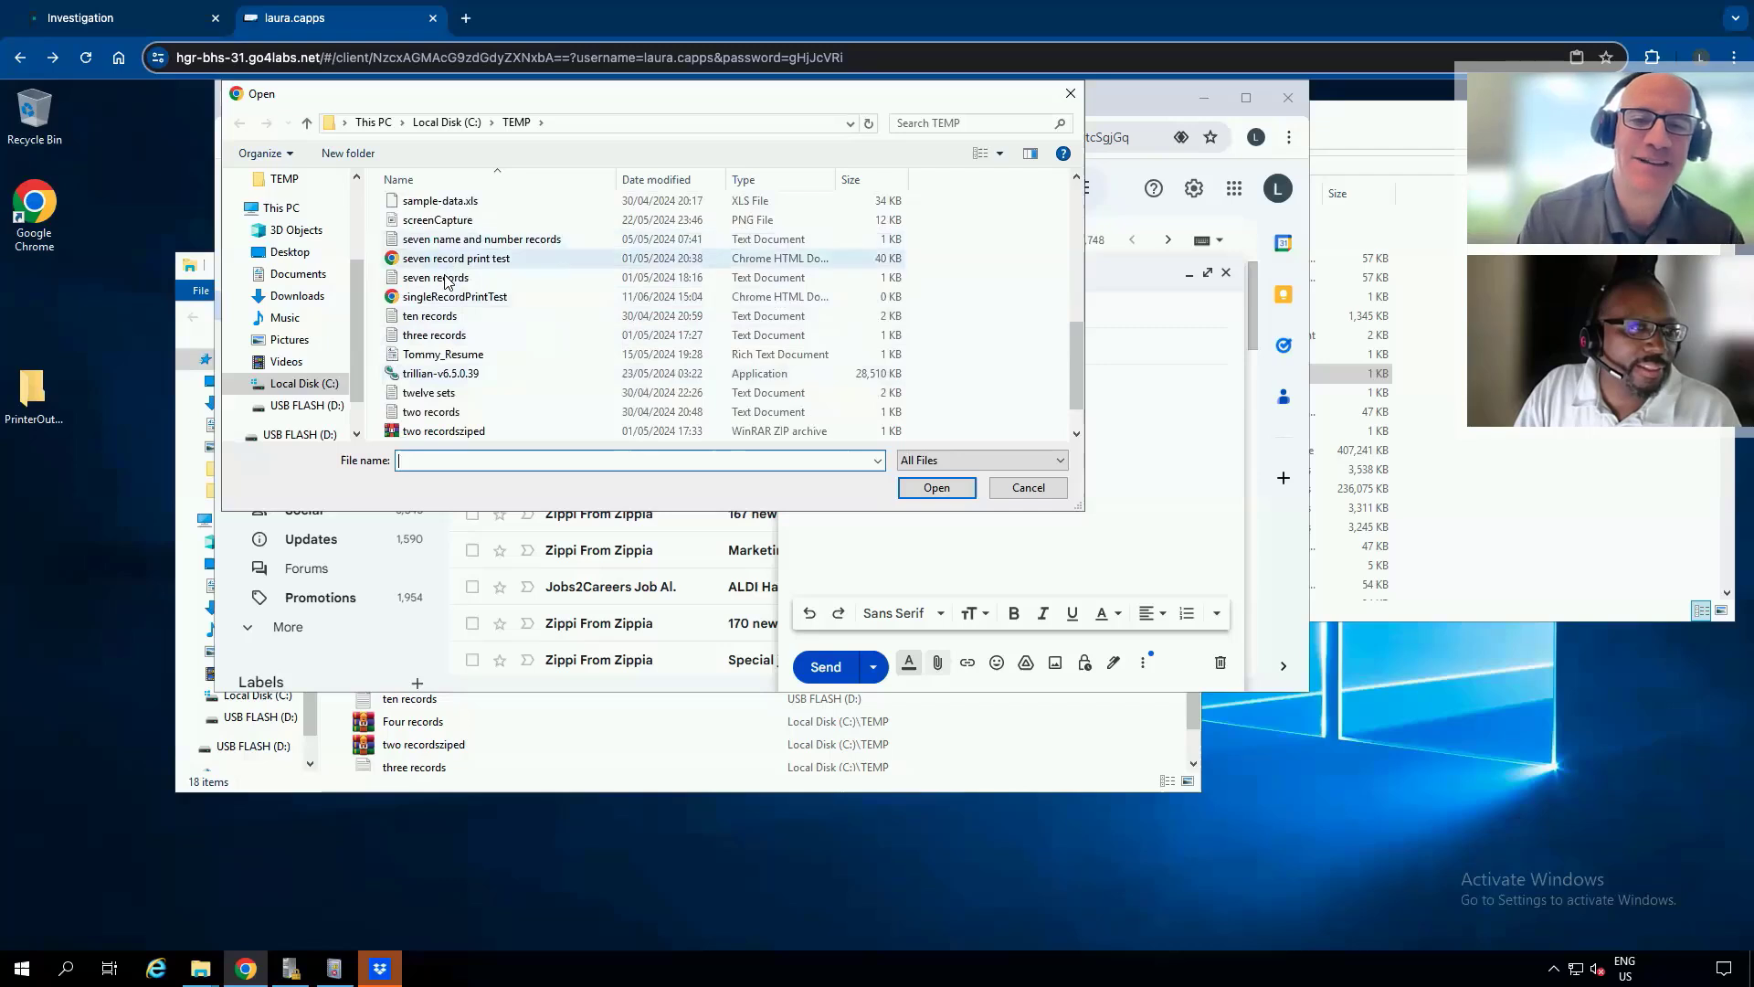
click(440, 276)
click(926, 488)
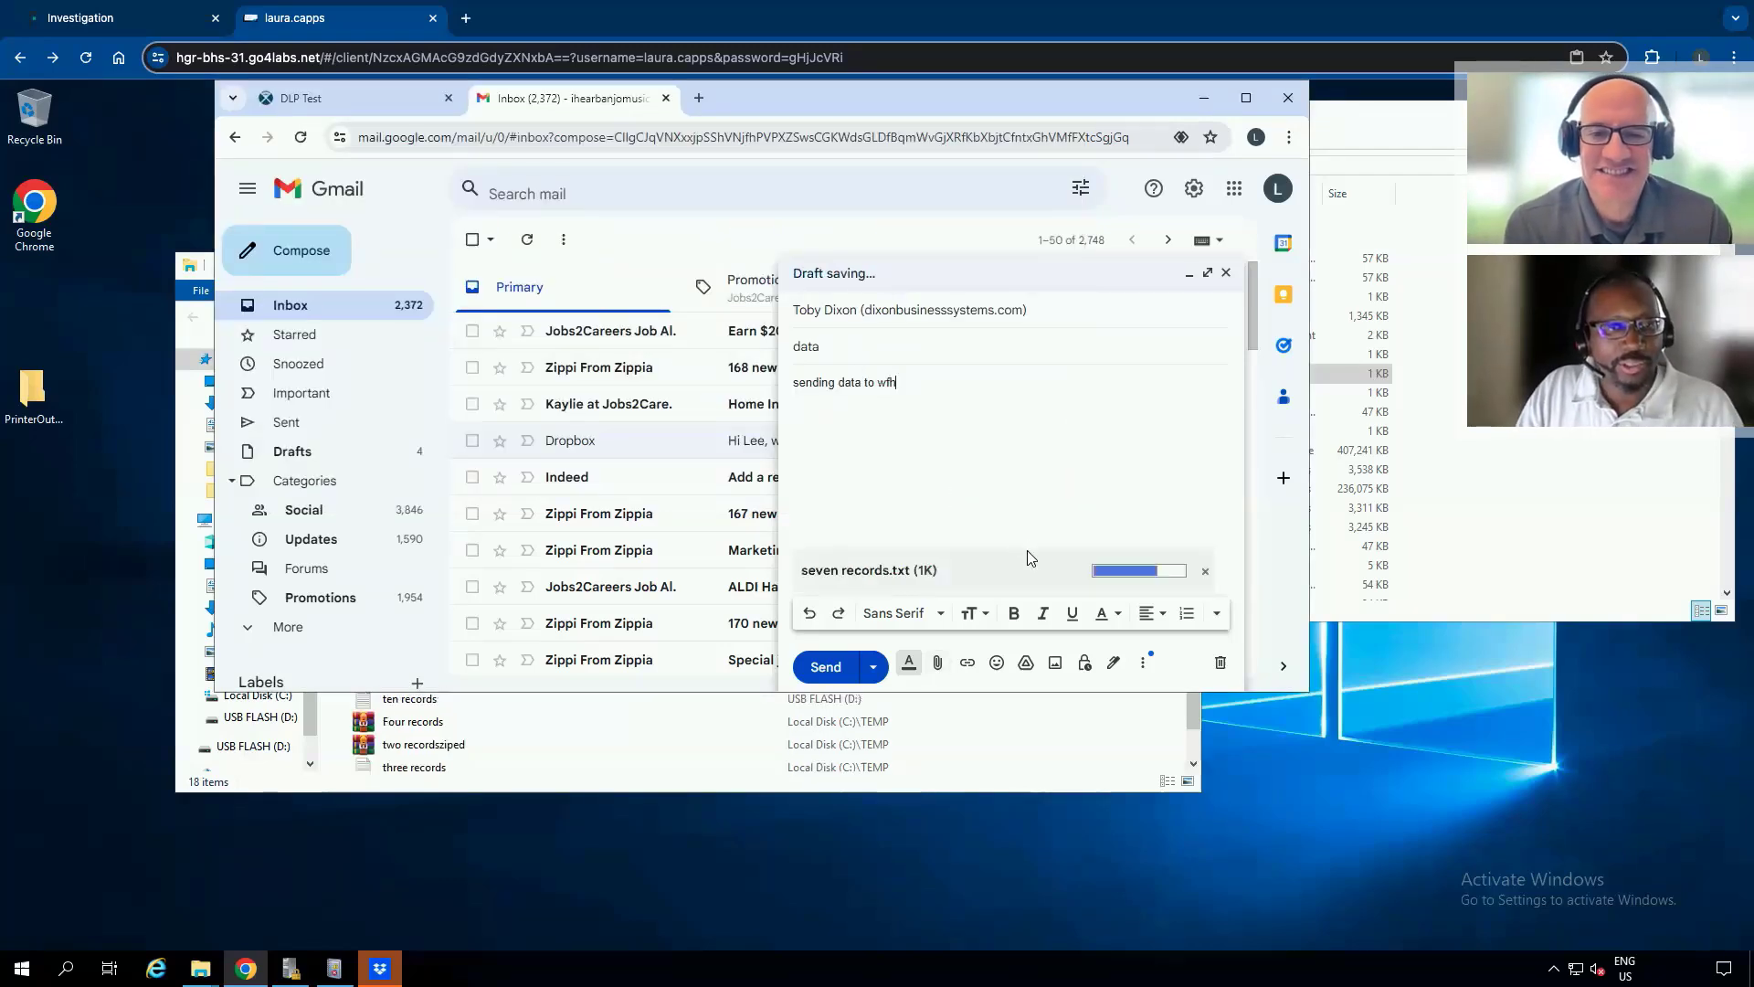
Send the Gmail message with its attachment and open the Forcepoint Demo Drive folder in Google Drive
click(825, 665)
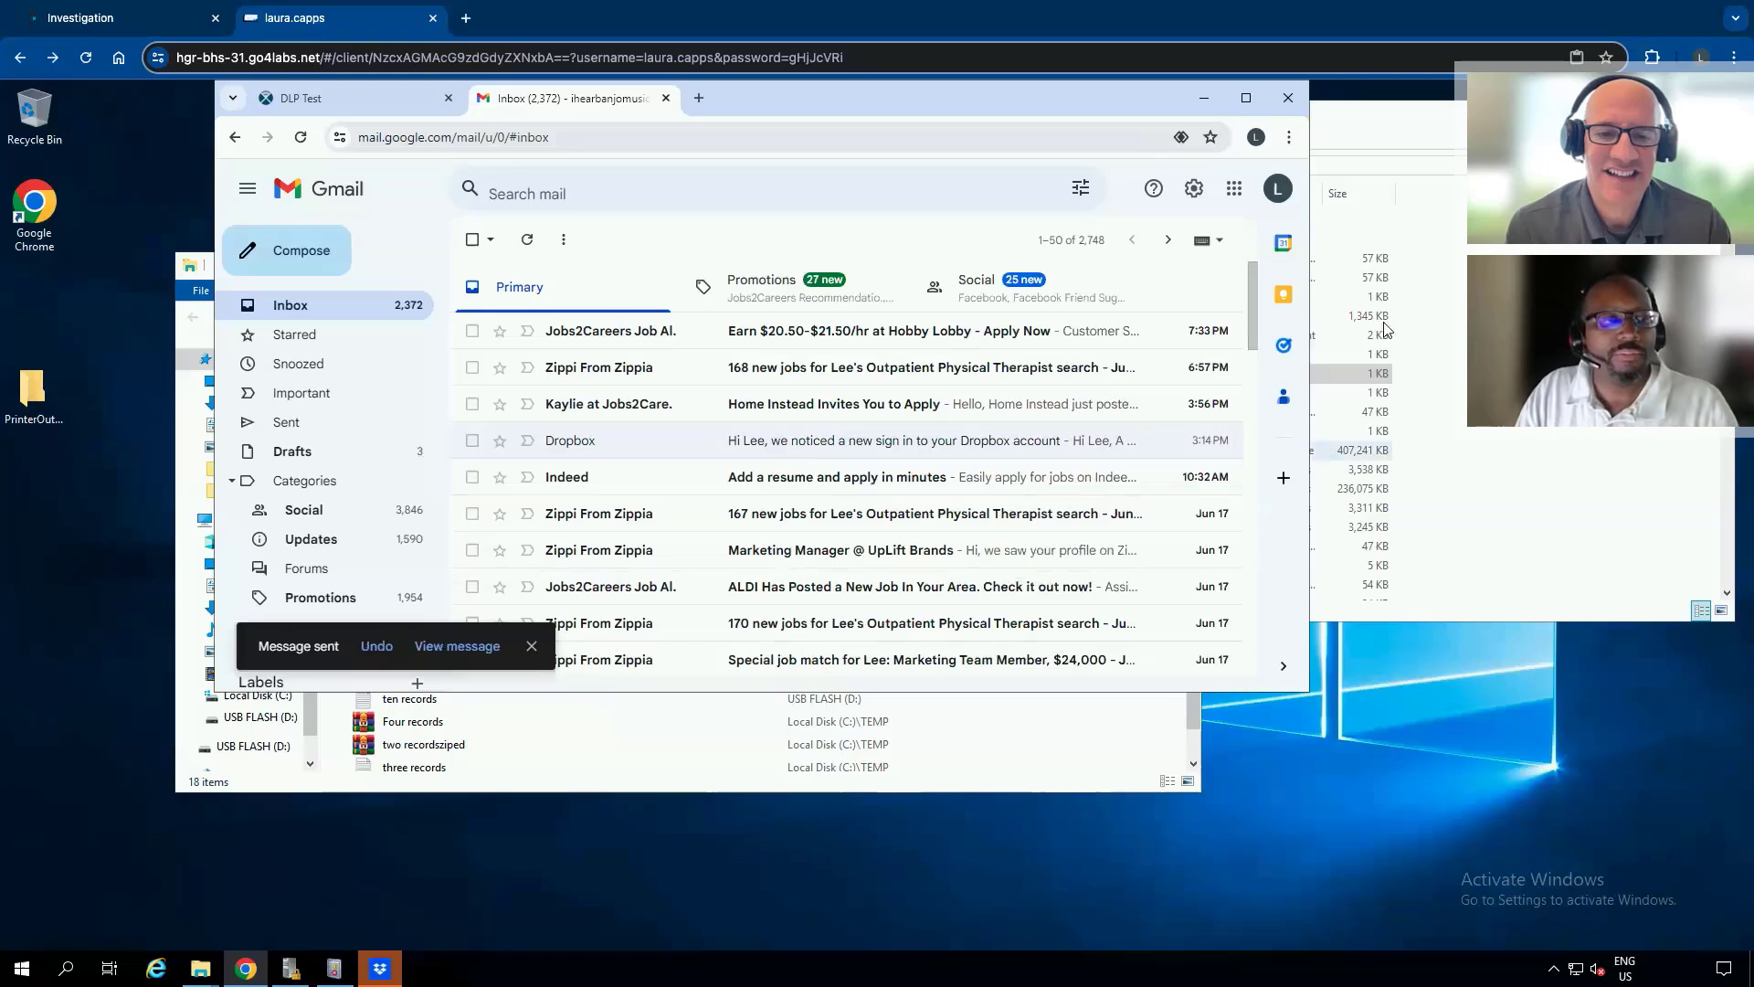
click(1232, 194)
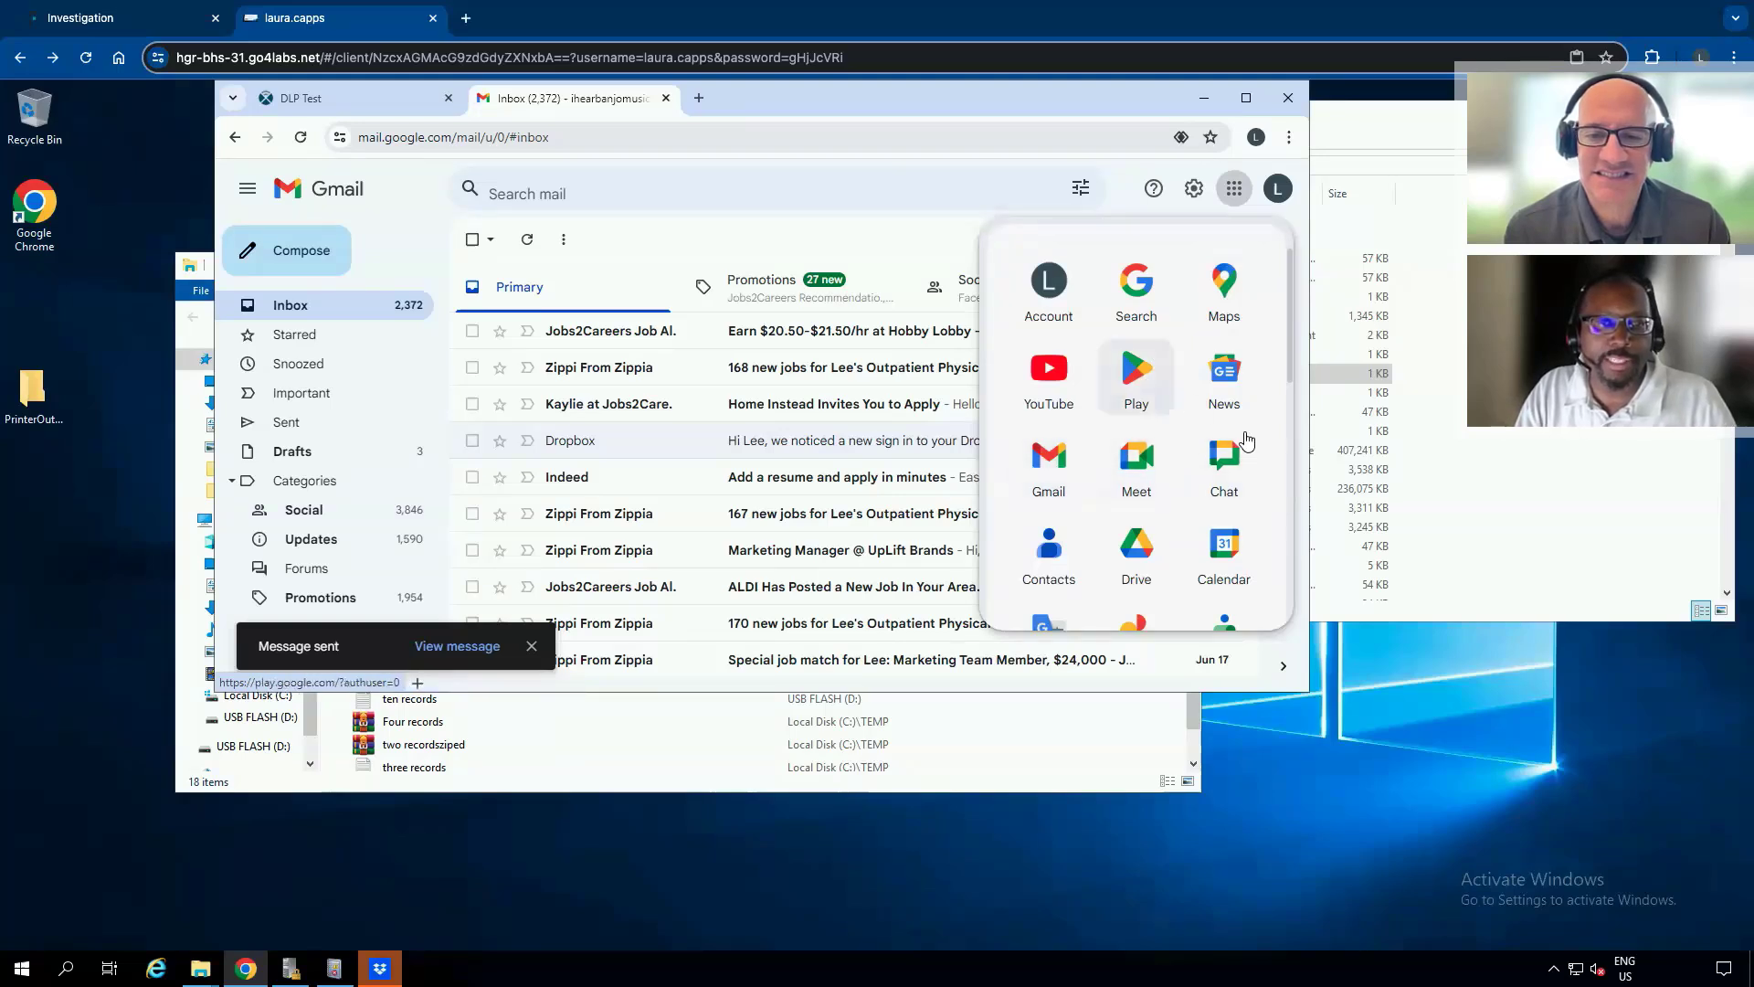
click(1135, 551)
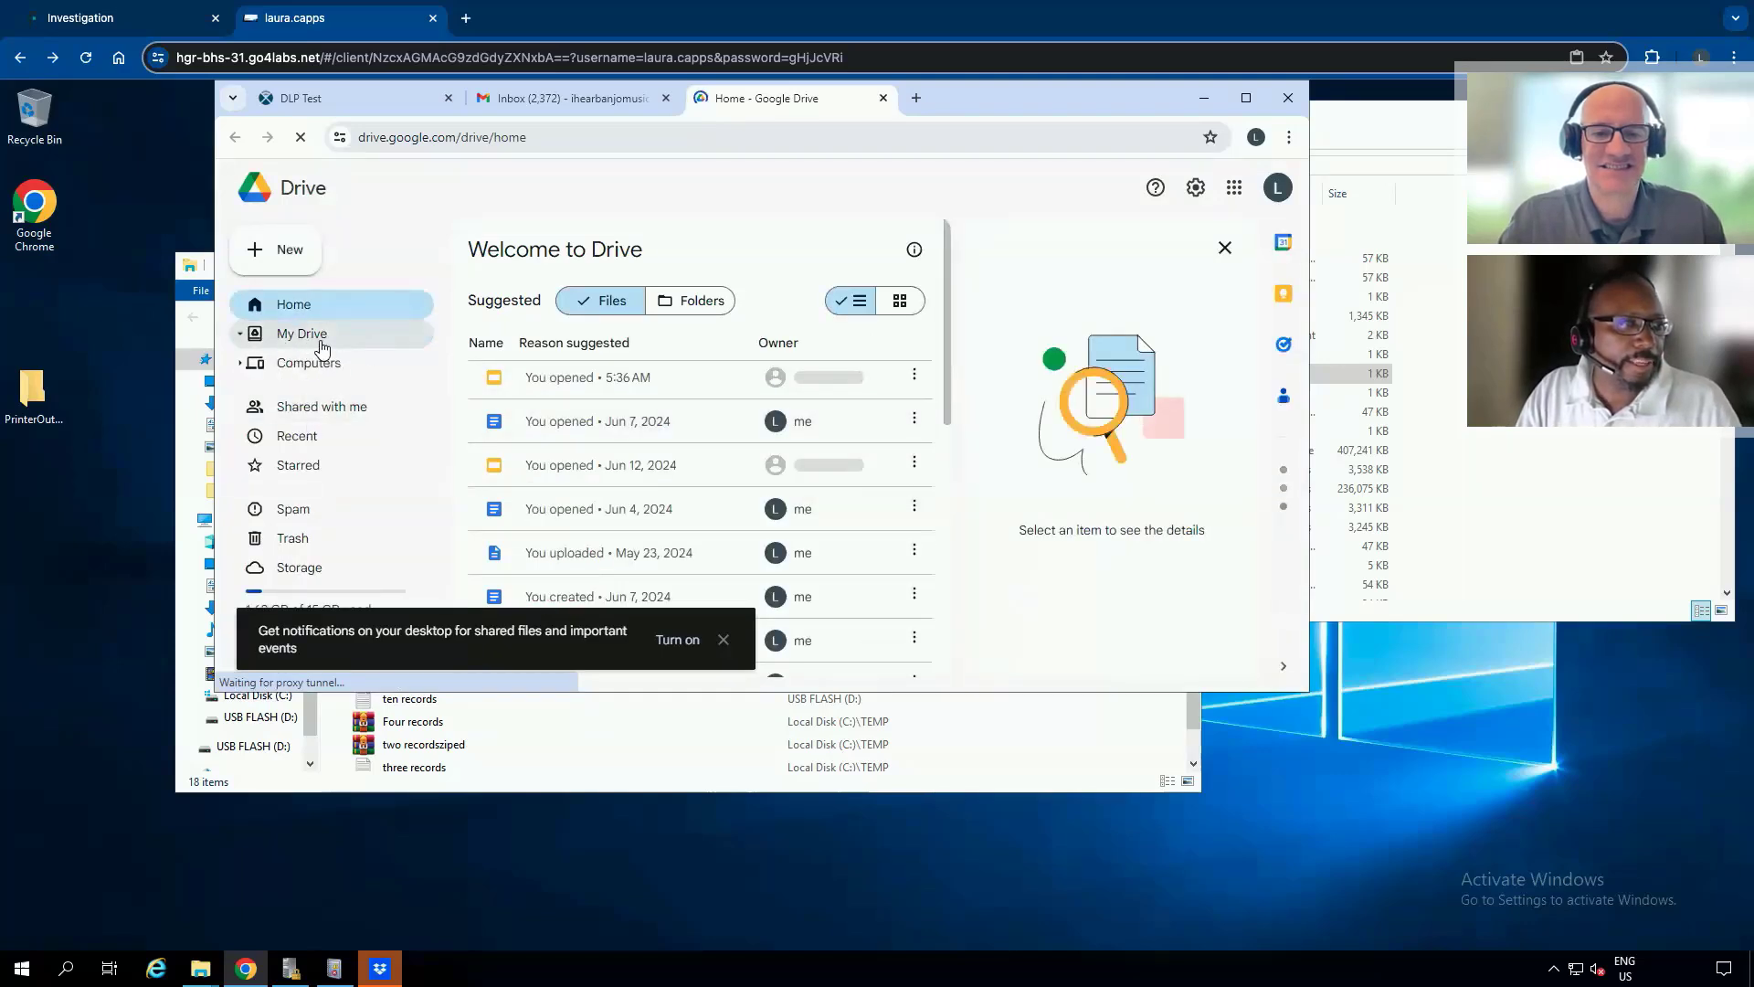
click(309, 364)
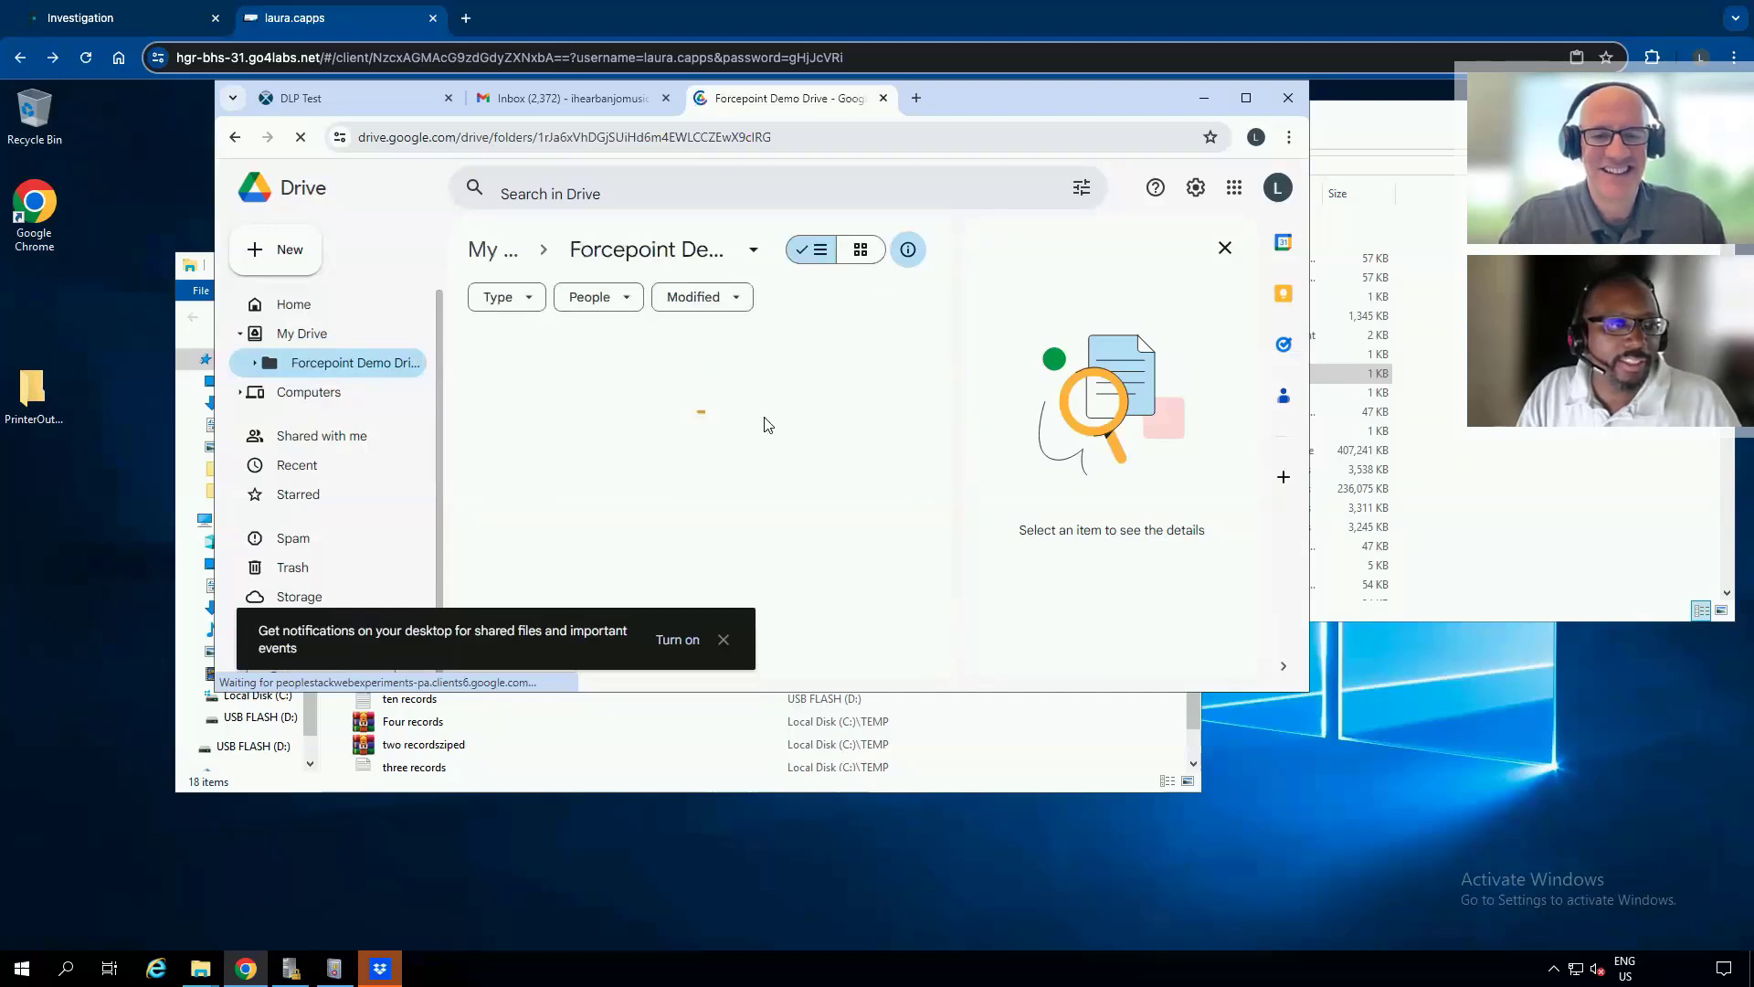
click(724, 641)
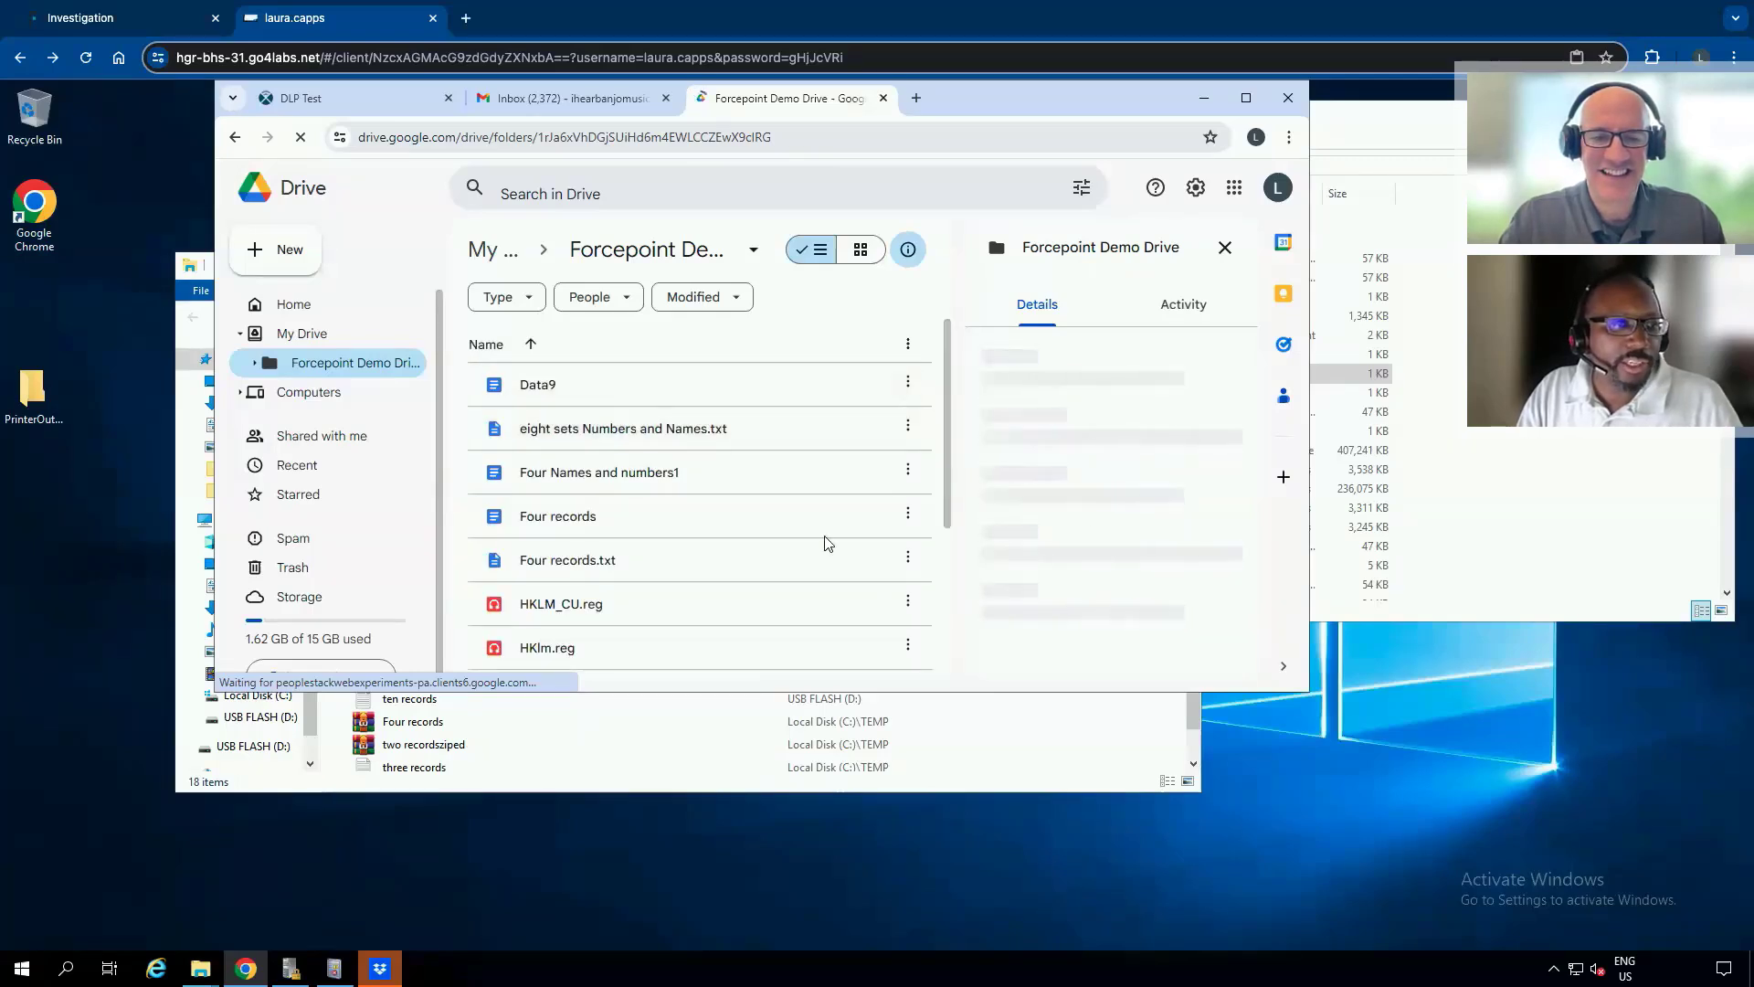
Upload the twelve sets text document from C:\TEMP to the Forcepoint Demo Drive folder
click(290, 268)
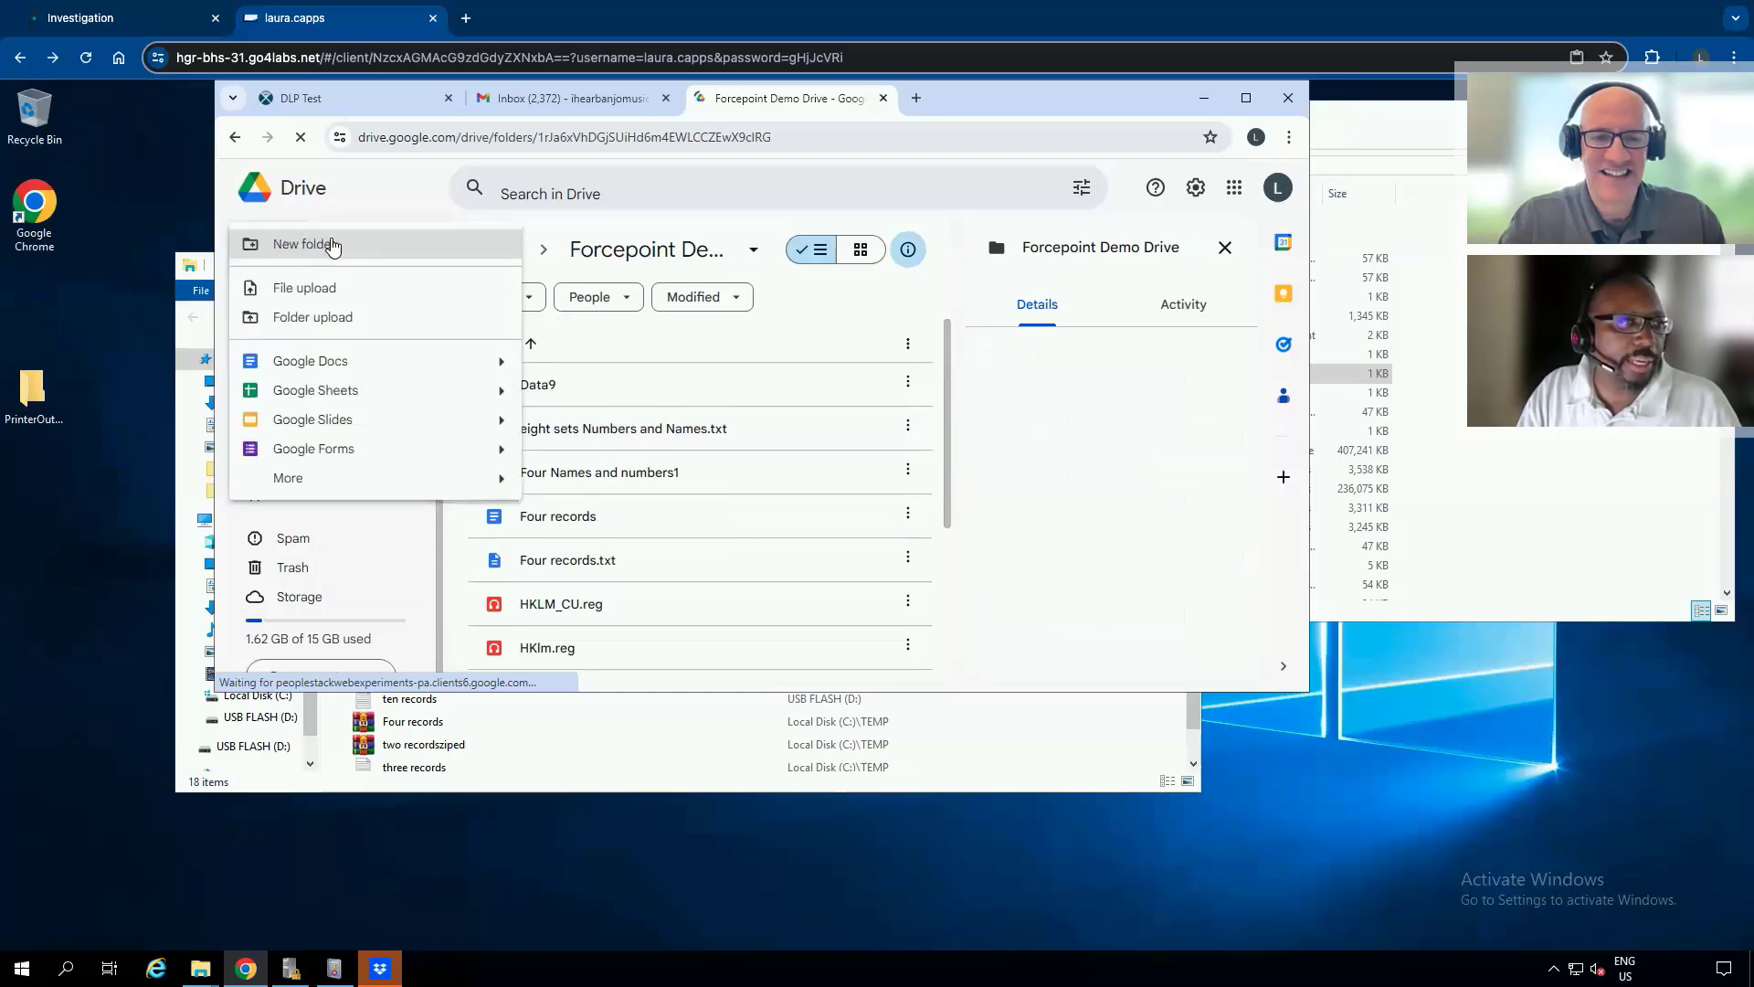
click(325, 289)
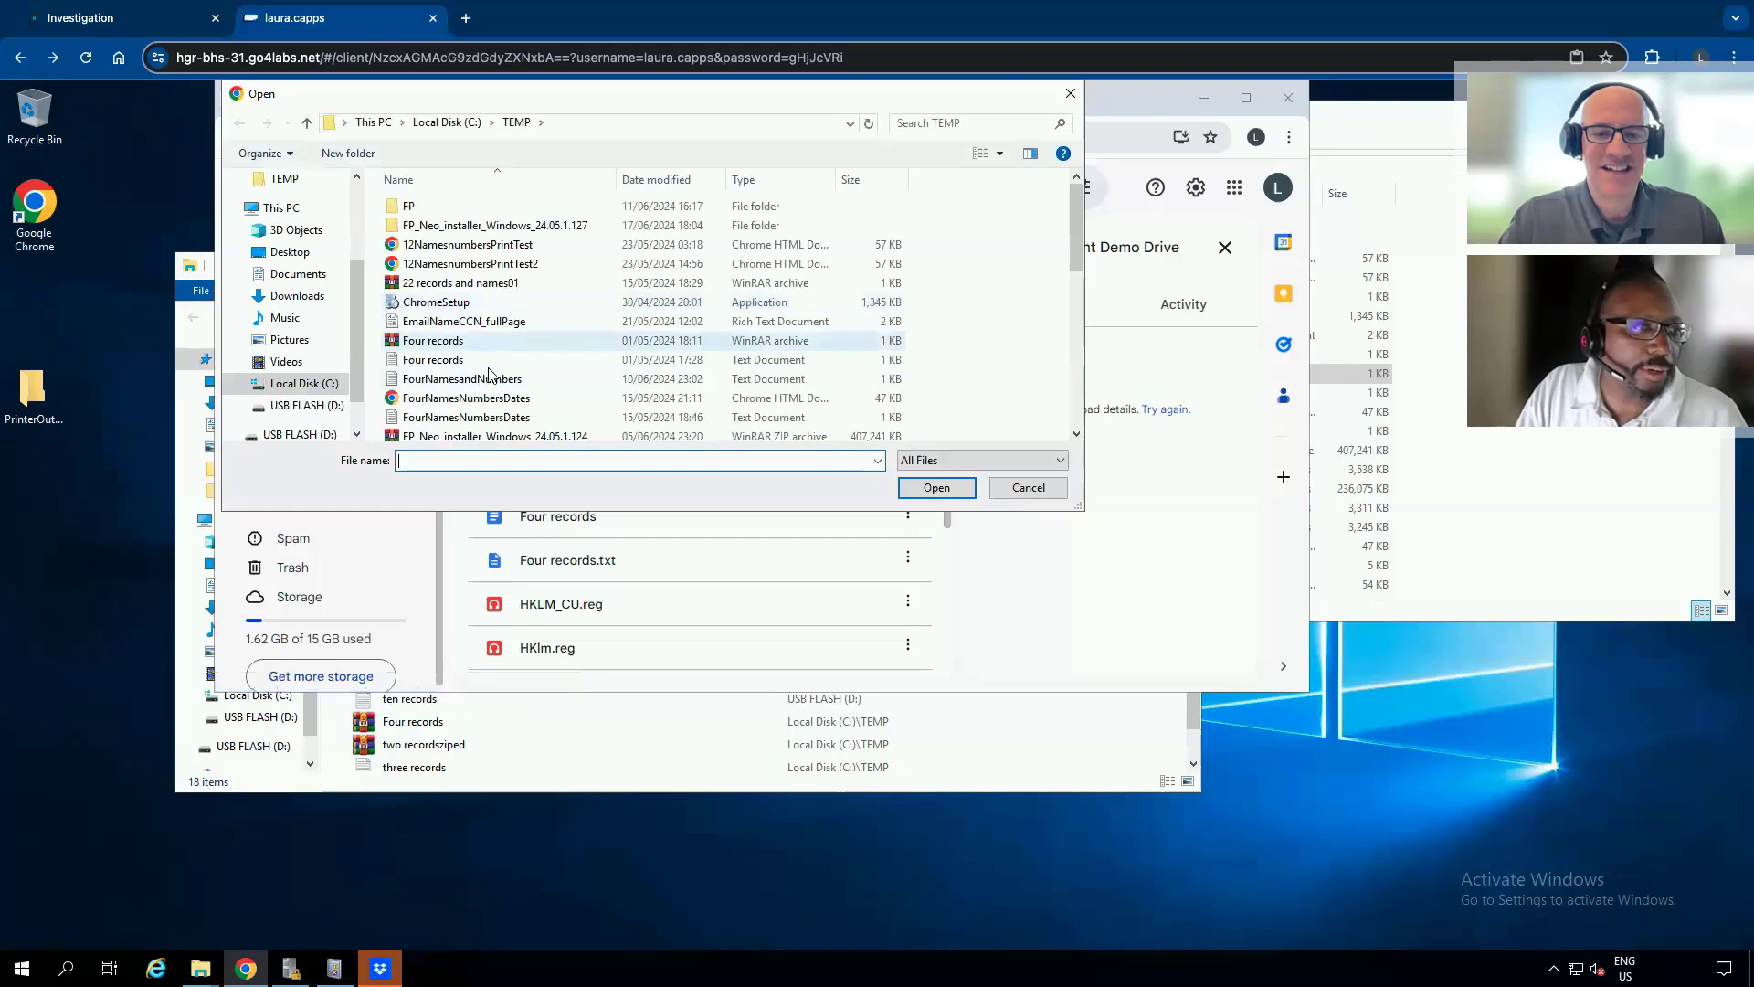
scroll(499, 374, down, 2)
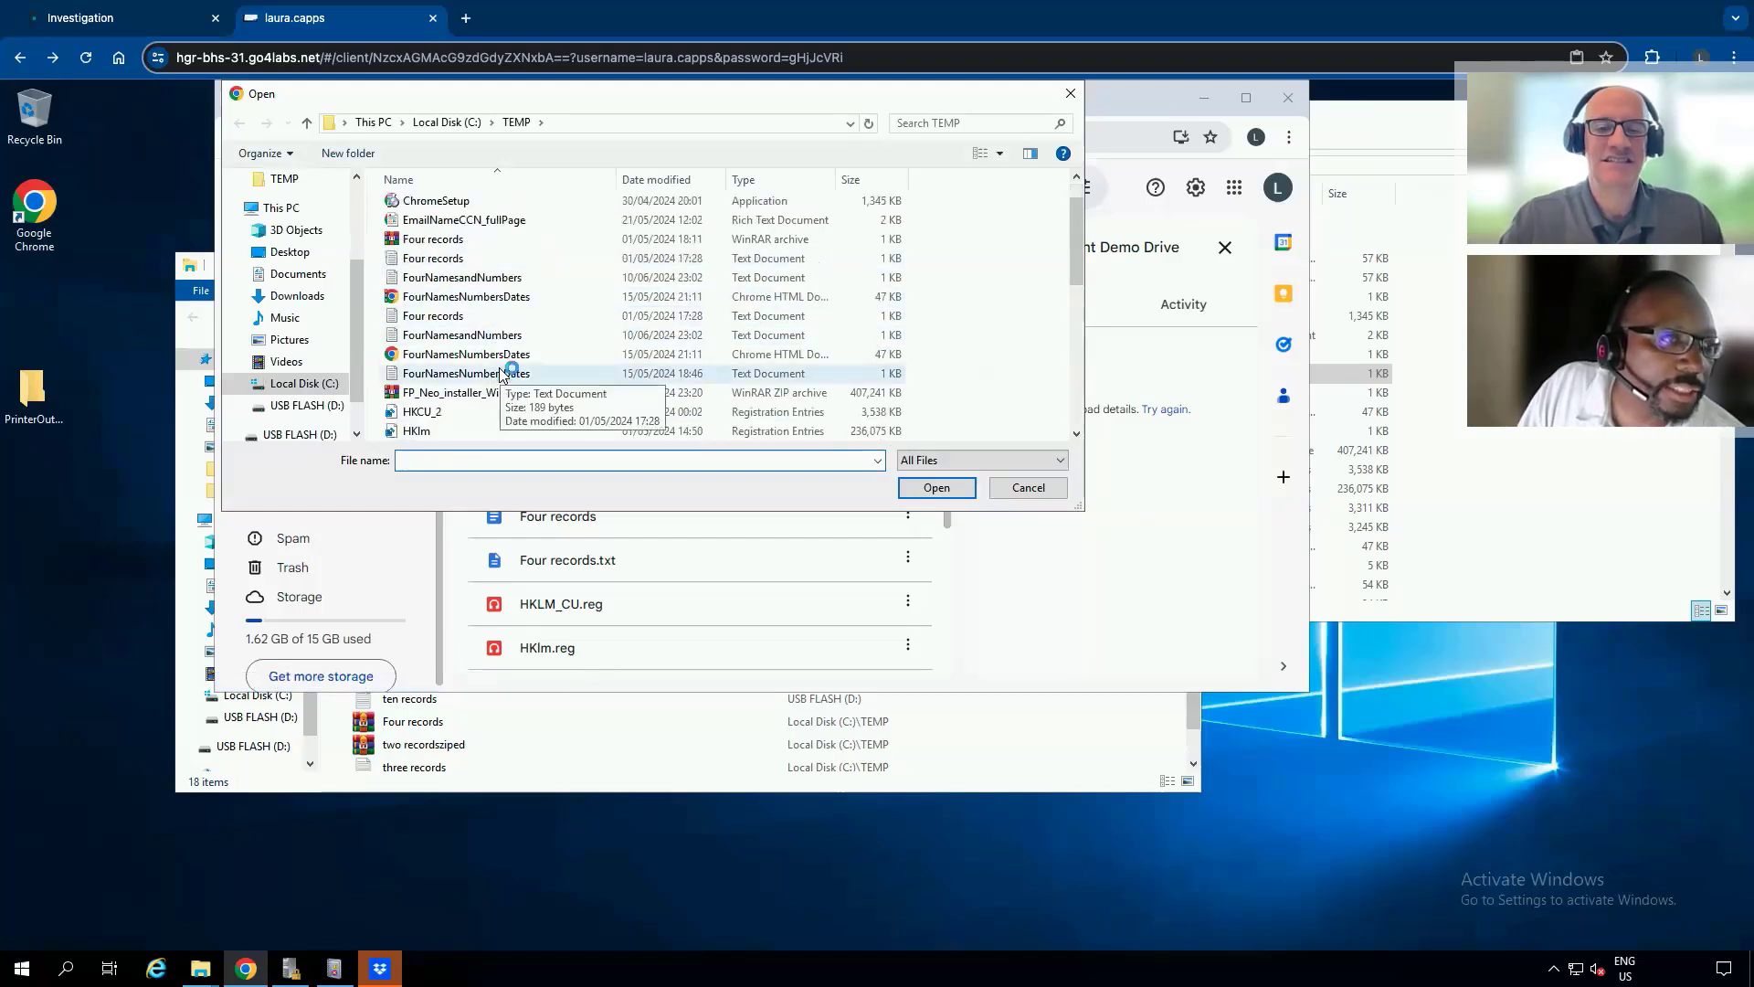
scroll(499, 373, down, 5)
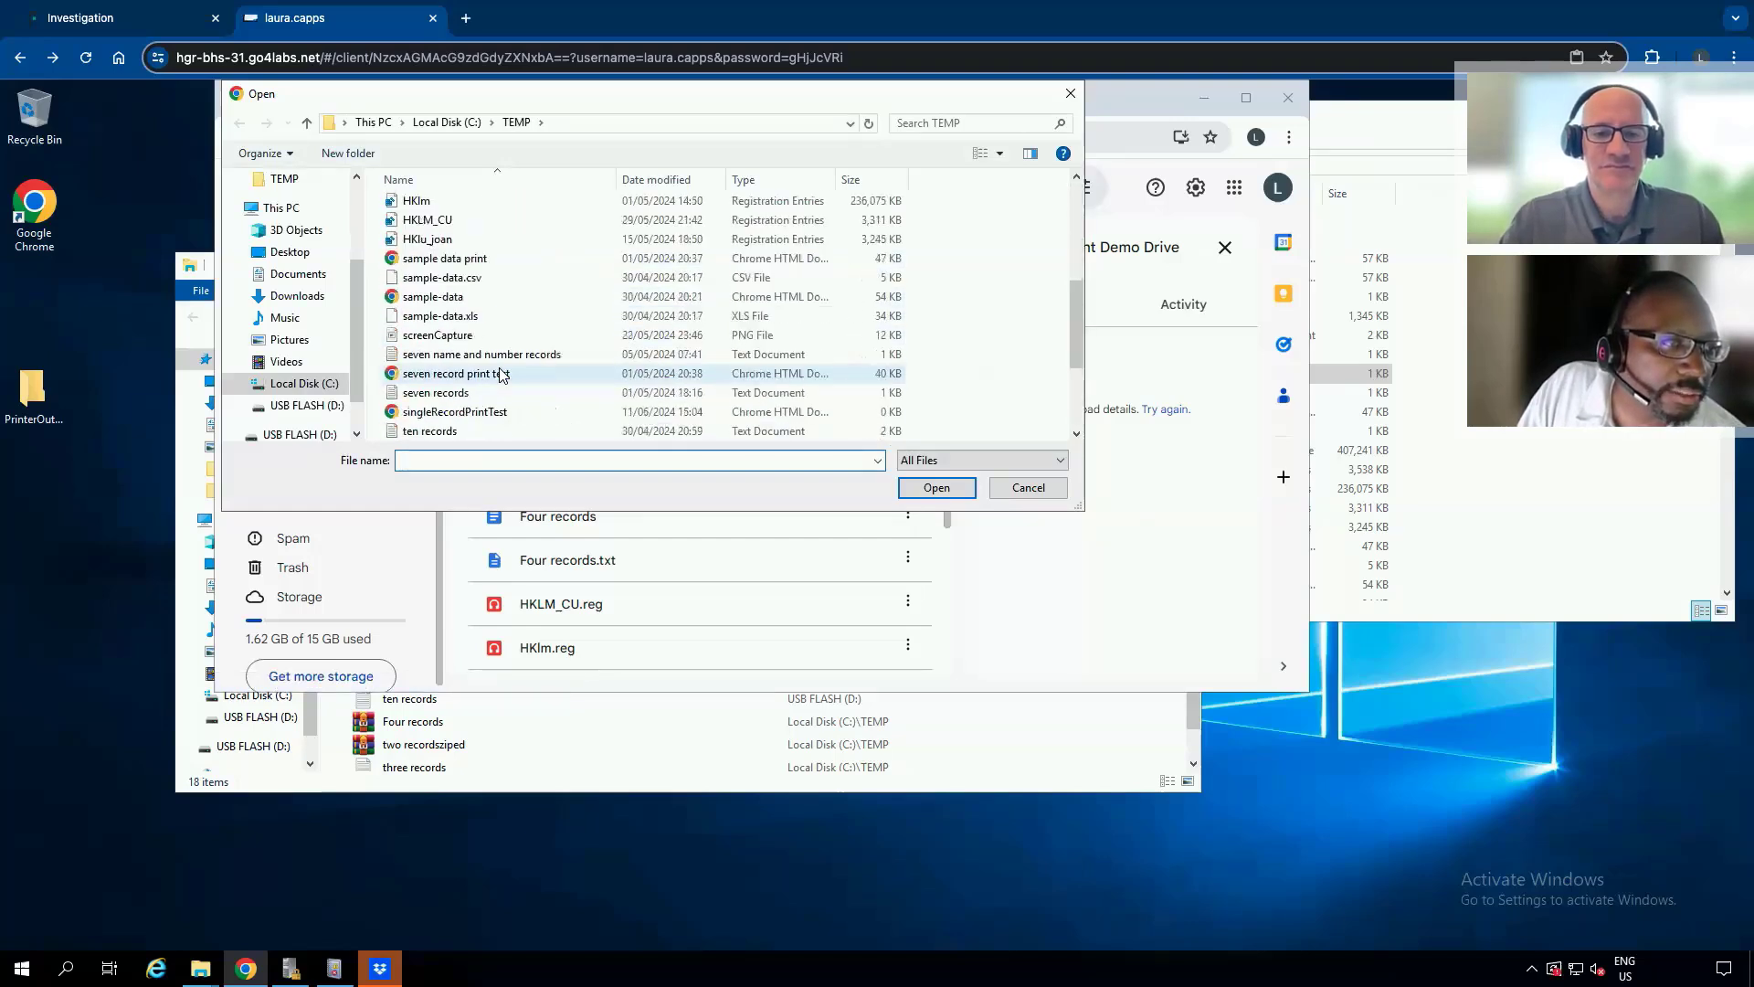
scroll(500, 374, down, 1)
click(434, 355)
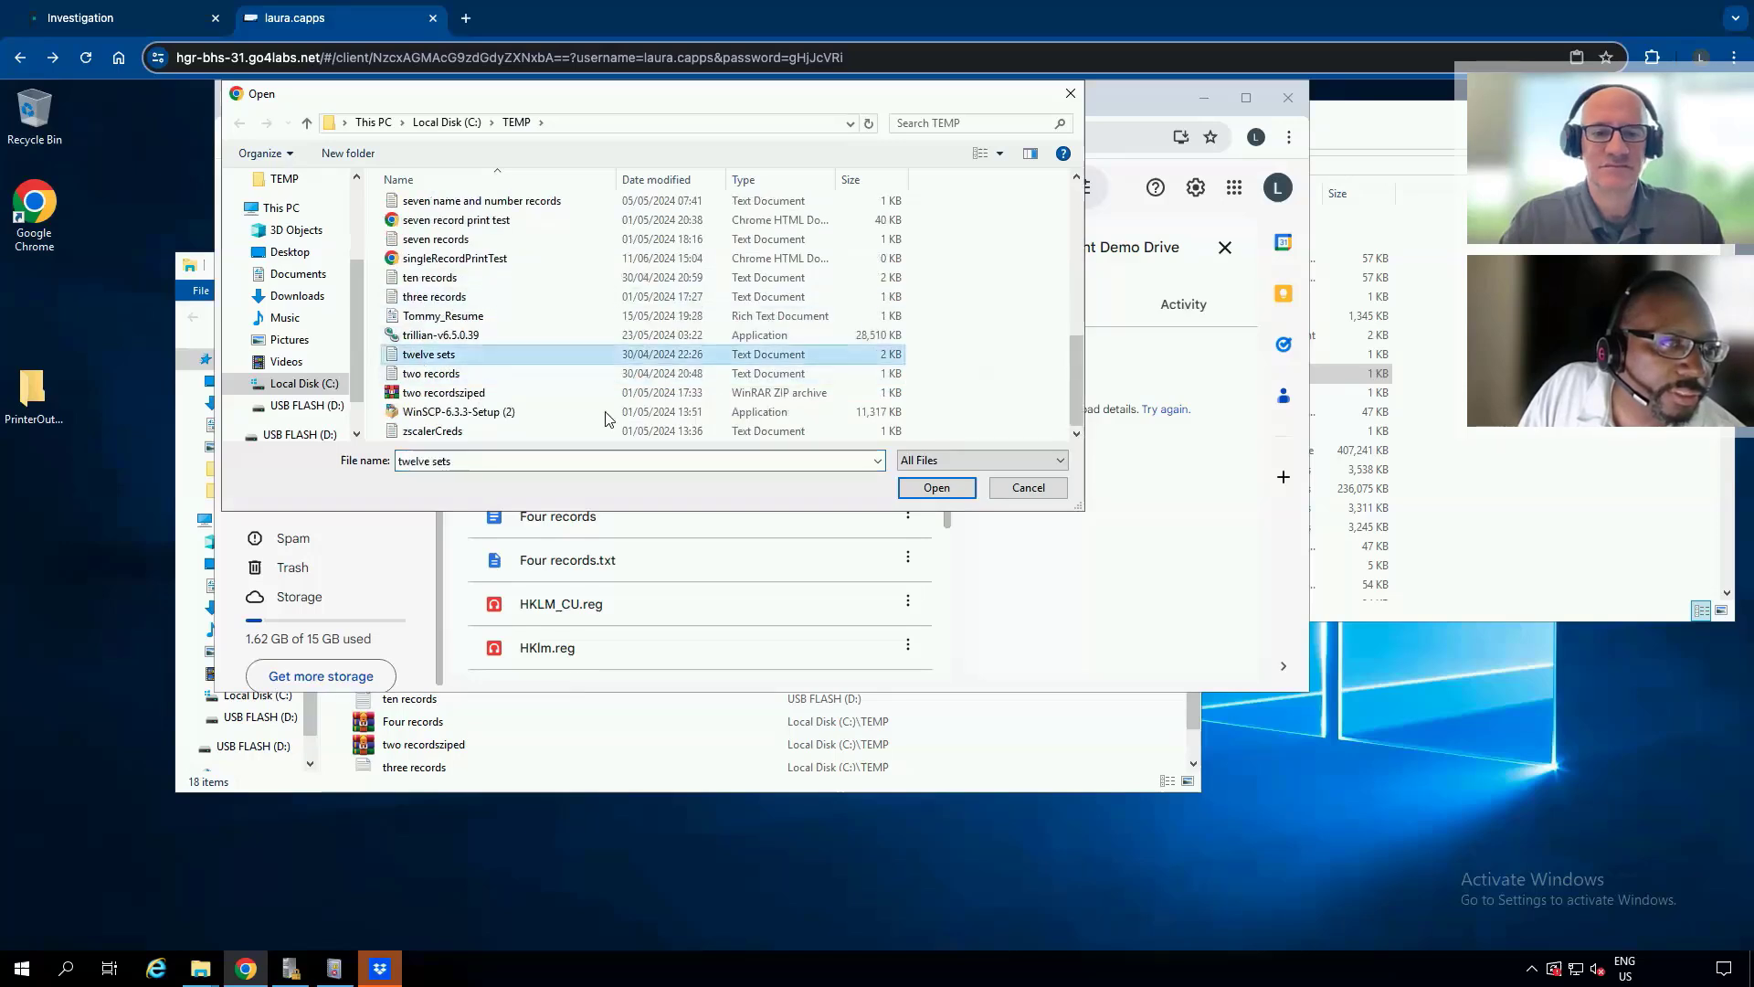
click(932, 488)
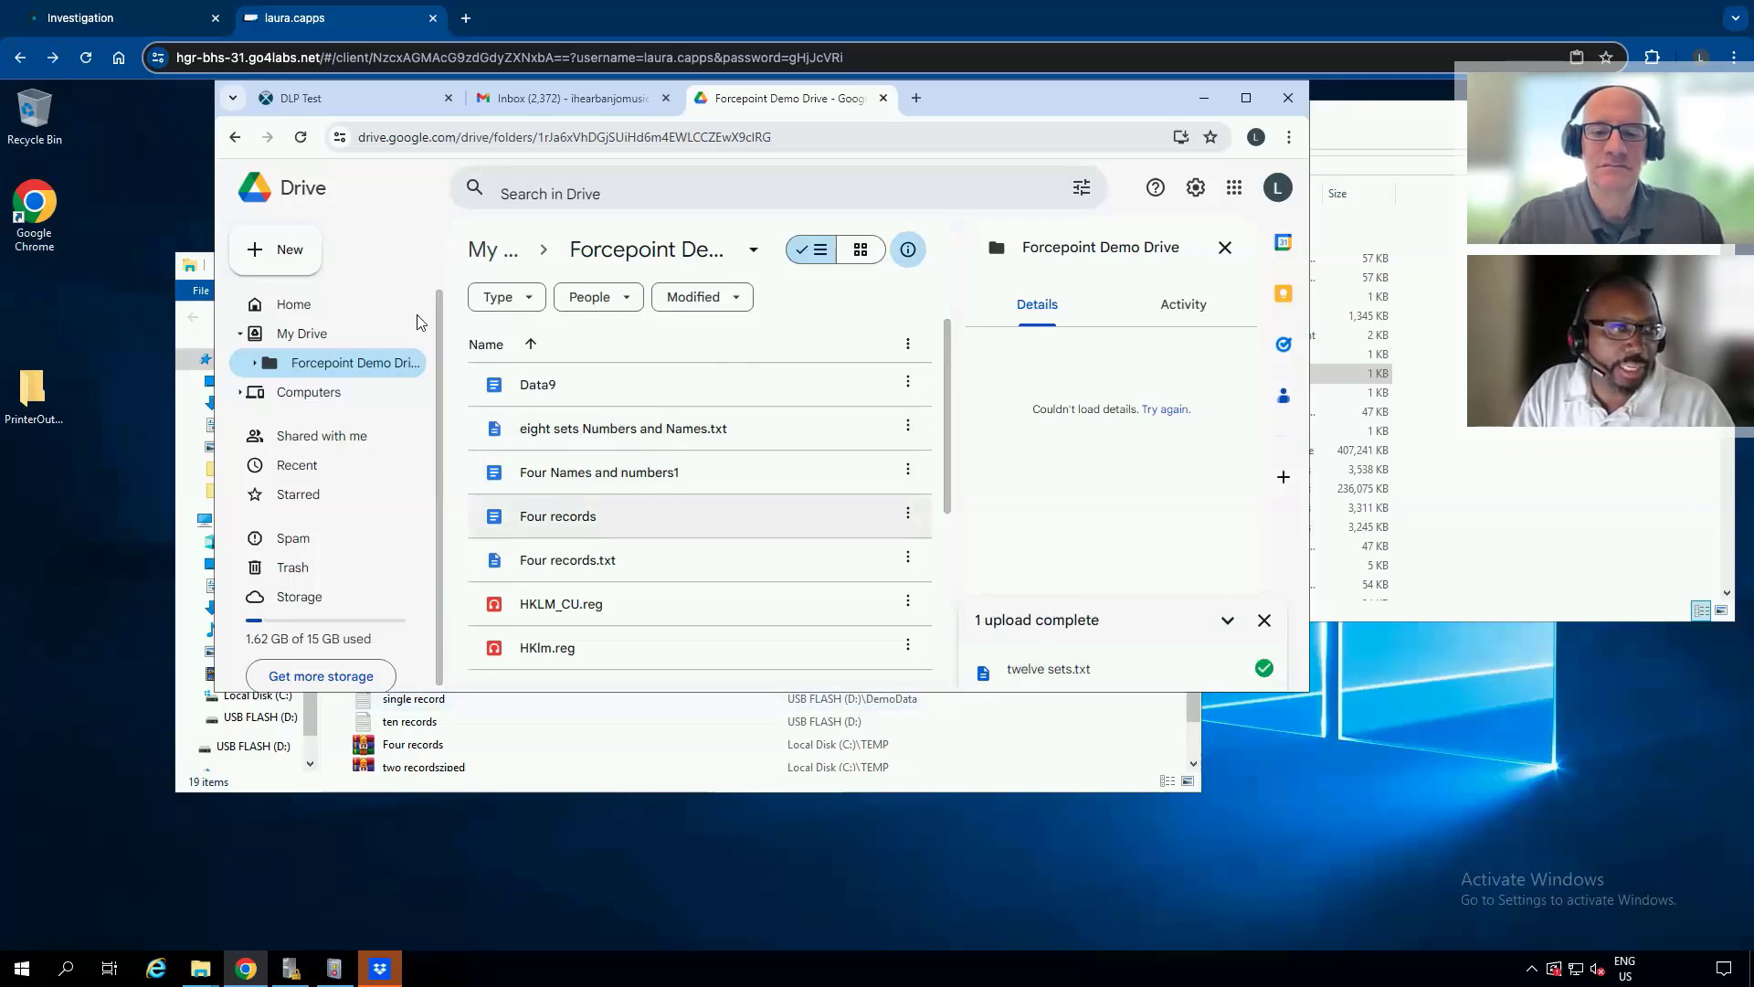
Upload the seven consecutive files from "seven name and number records" through the resume document, replacing existing items, and review the upload list
click(284, 256)
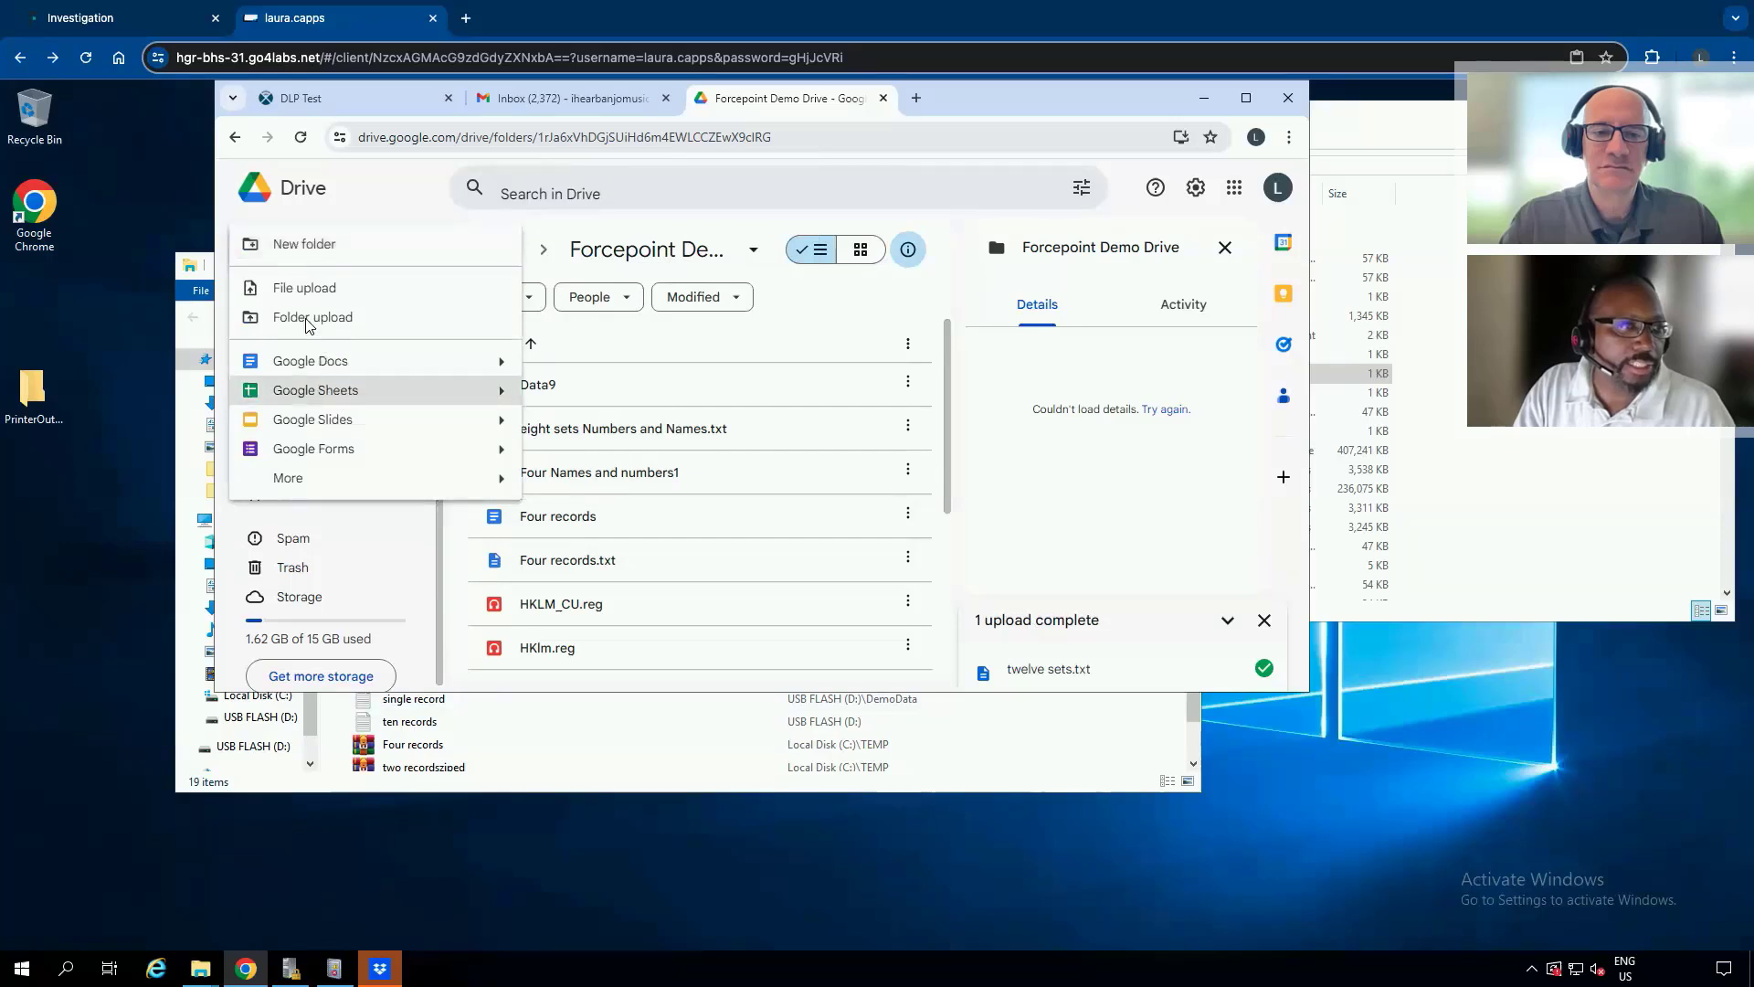
click(297, 291)
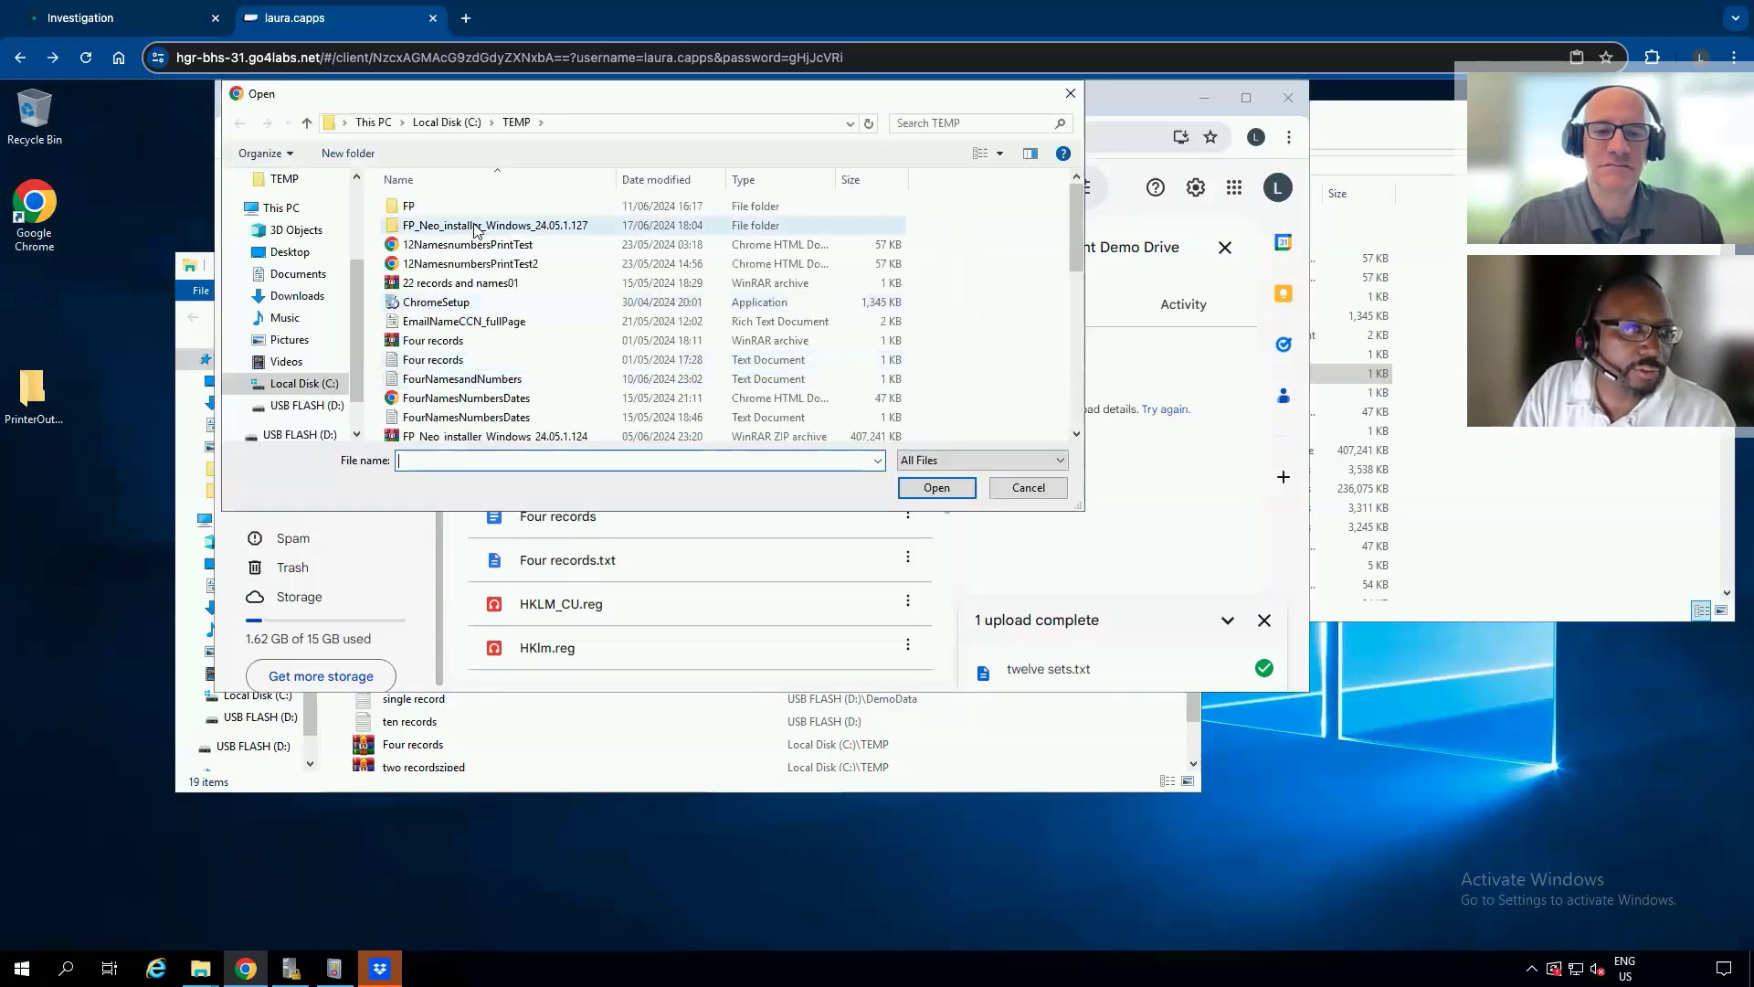
scroll(486, 377, down, 6)
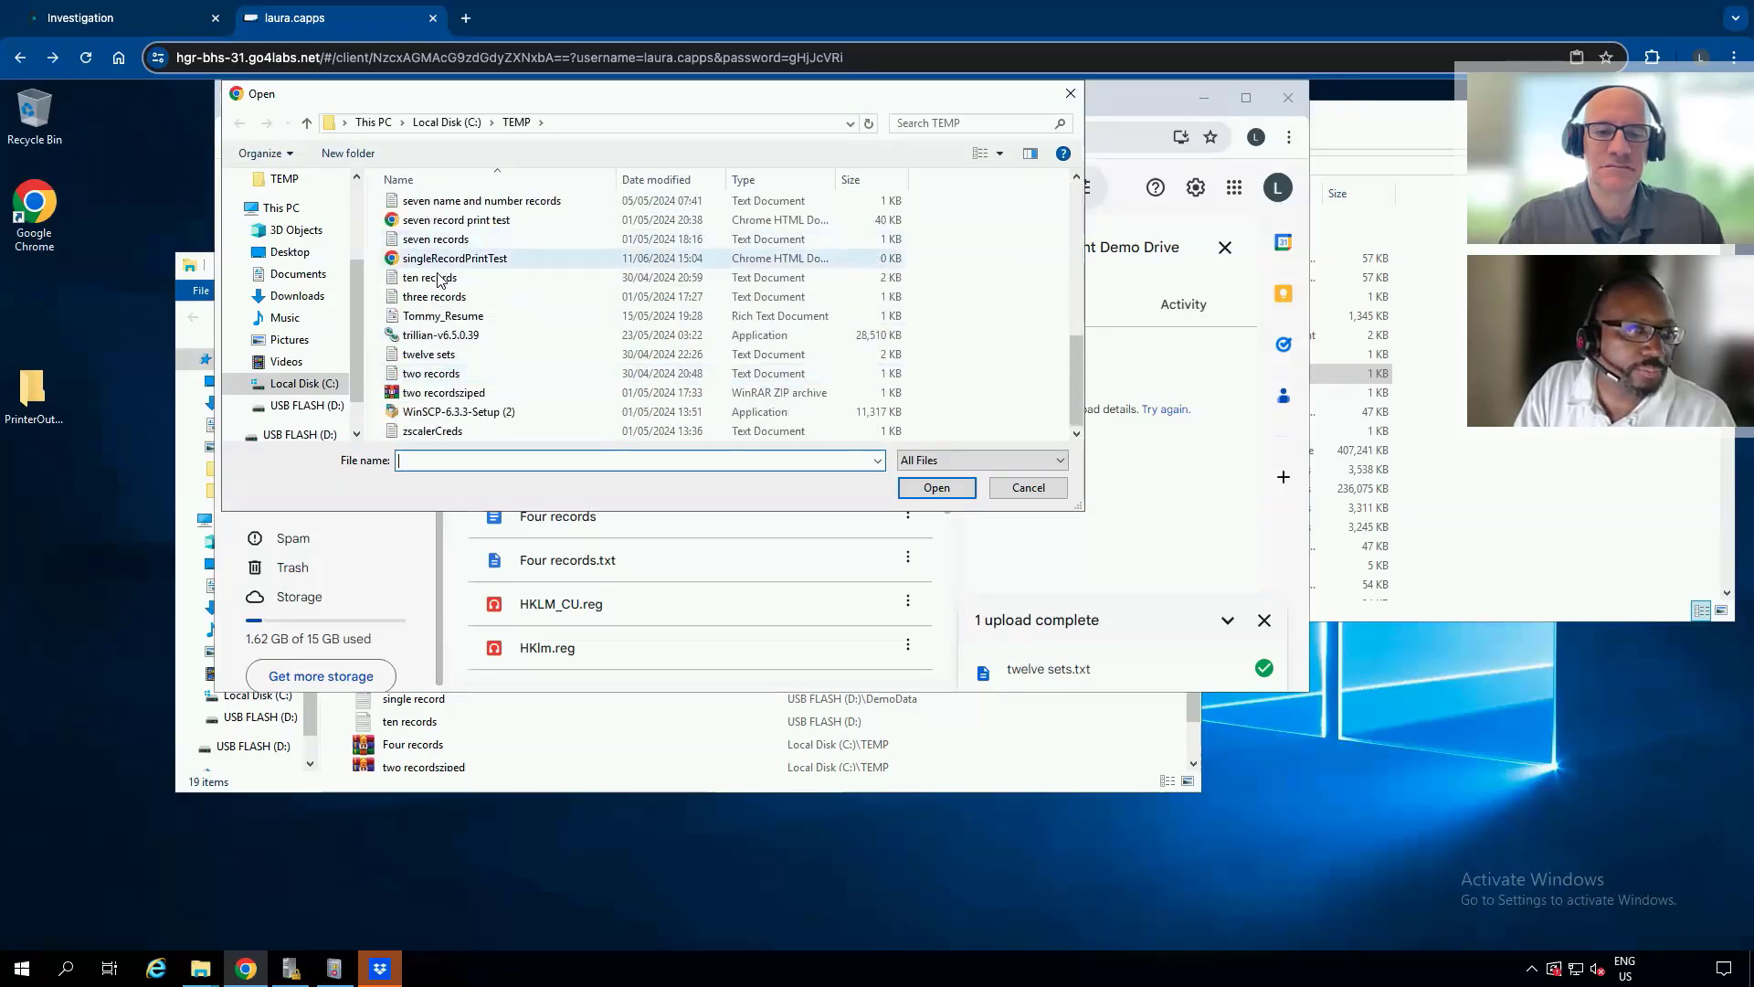
click(464, 203)
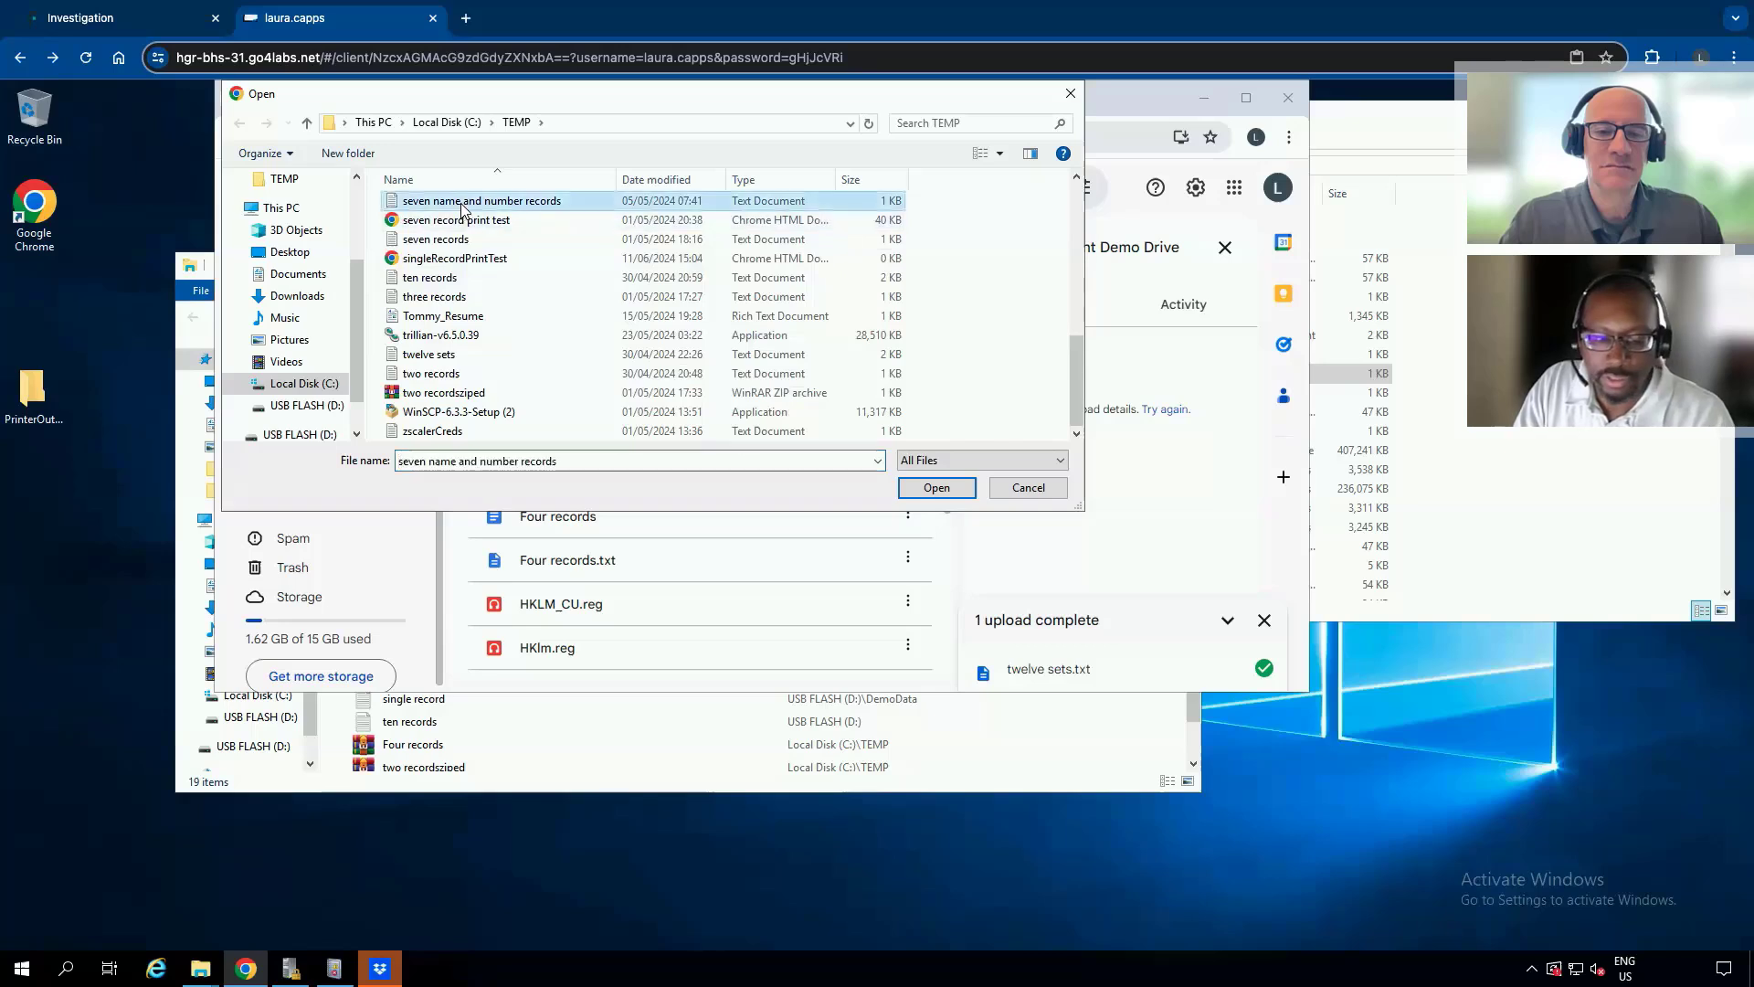
shift+click(461, 317)
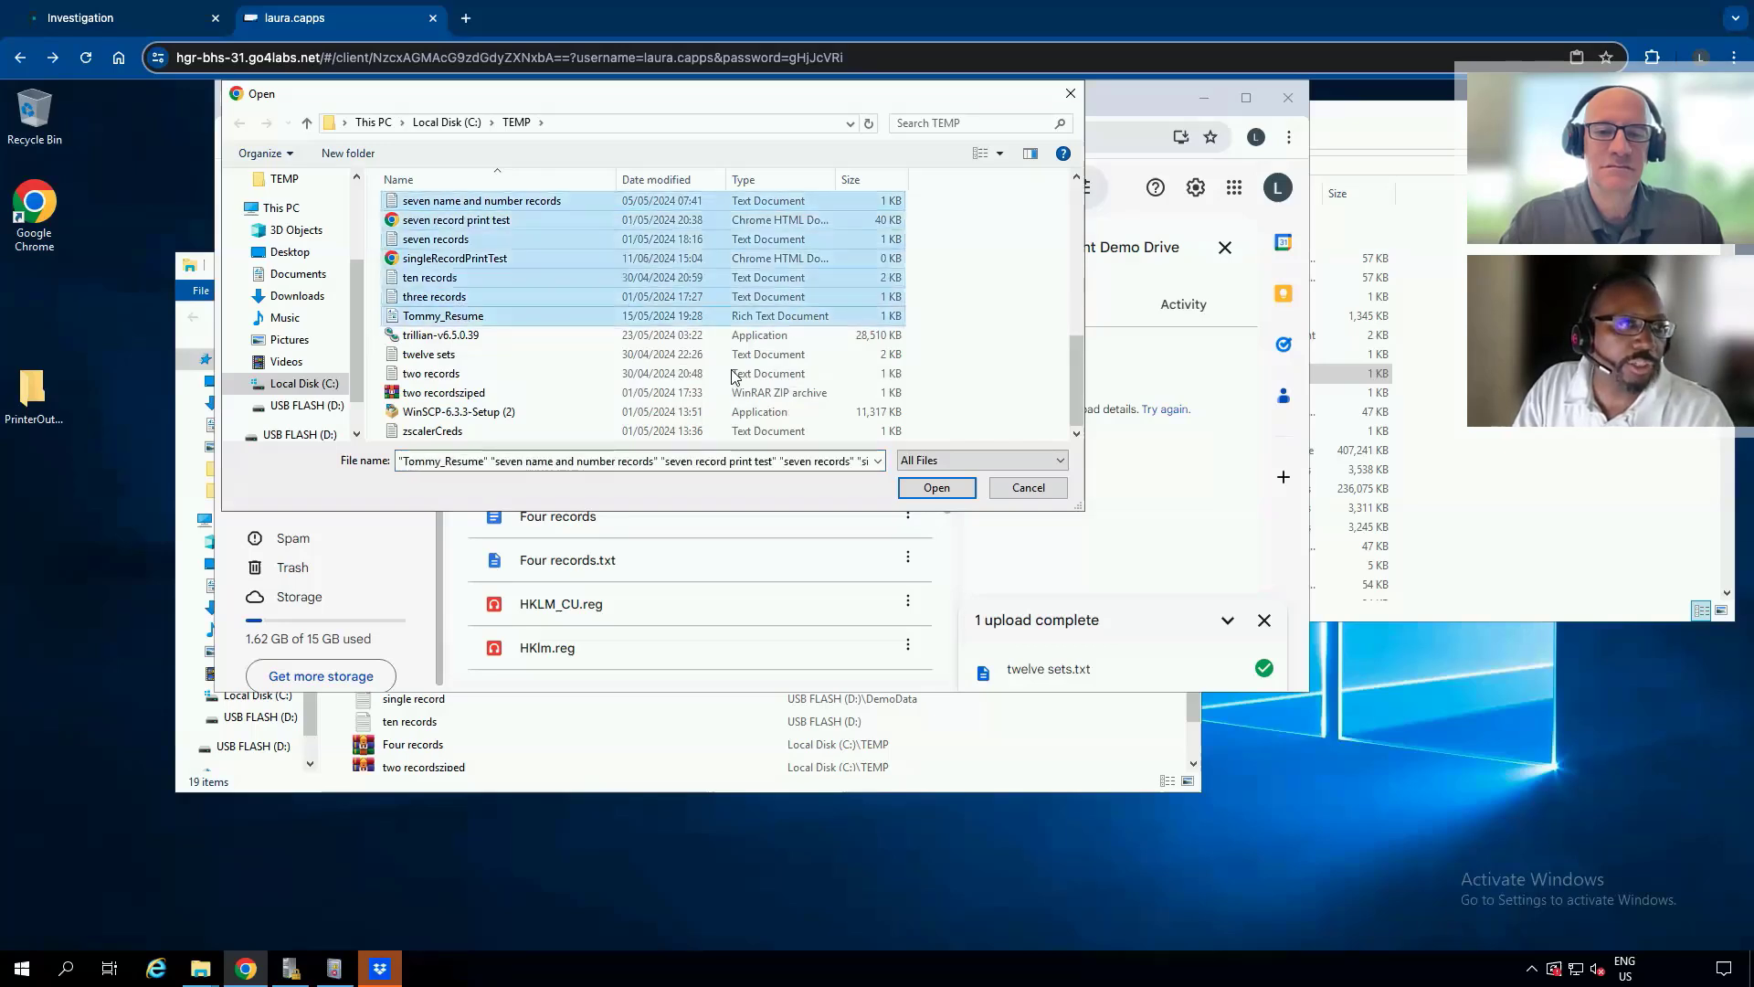
click(938, 489)
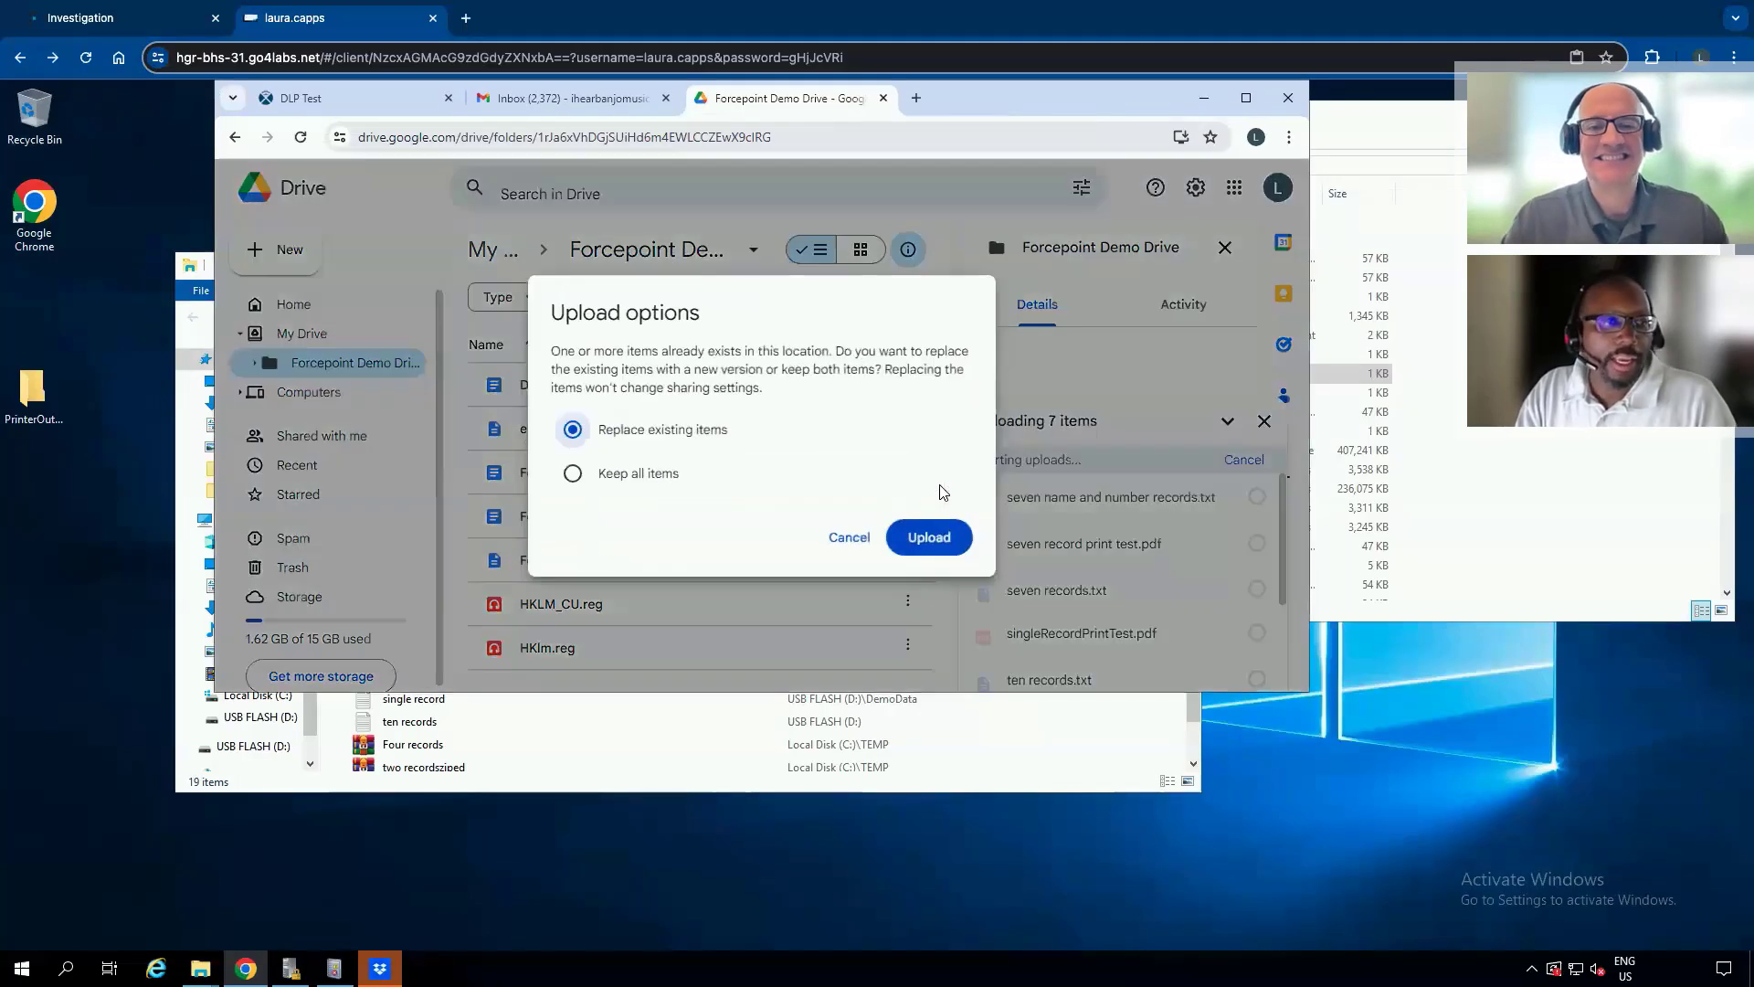
click(932, 537)
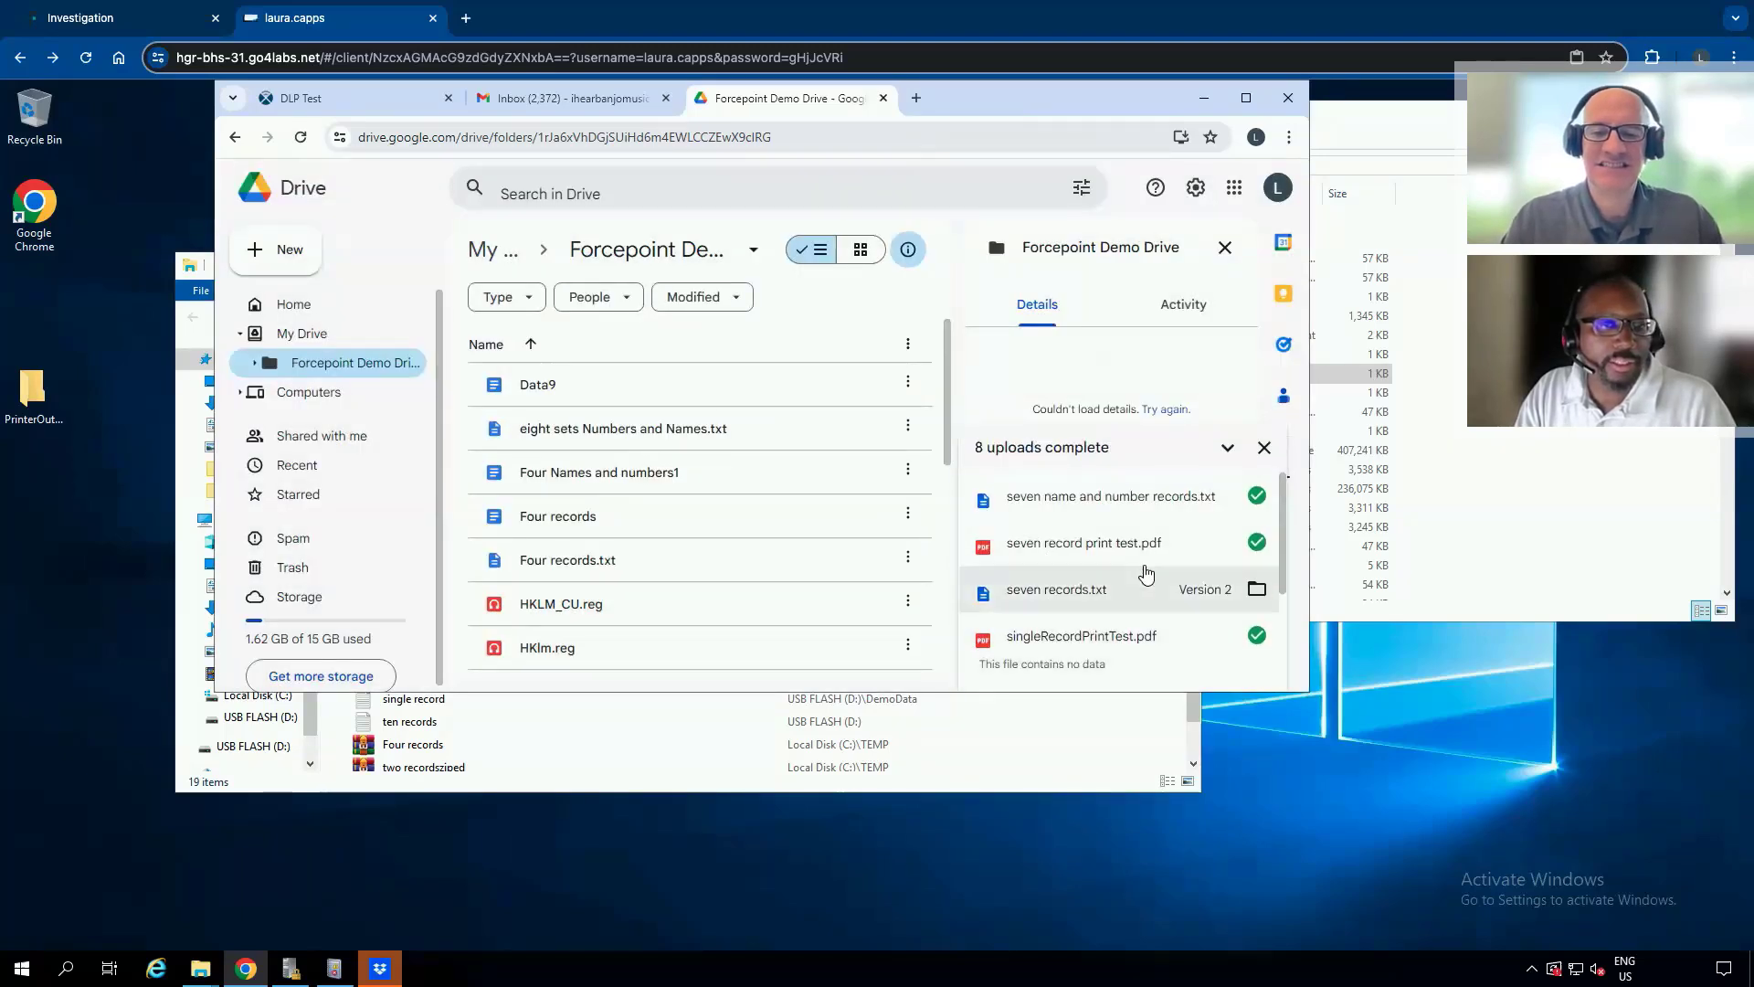
scroll(1201, 614, down, 2)
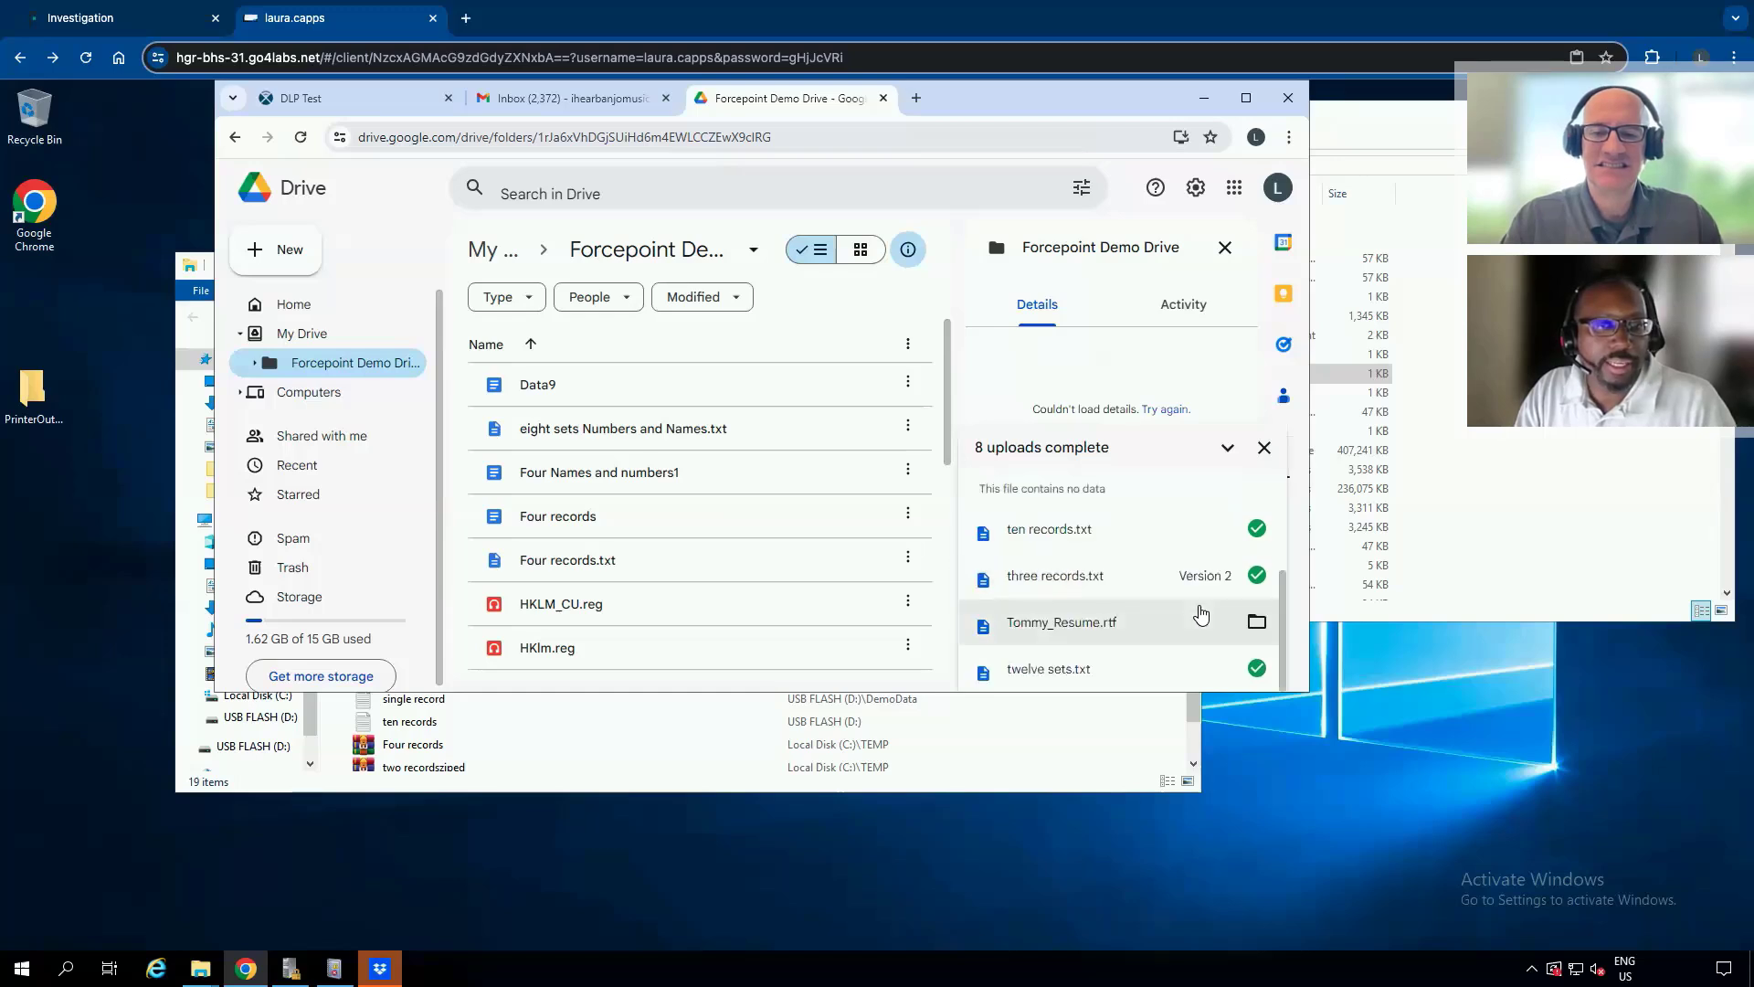
scroll(1176, 610, up, 2)
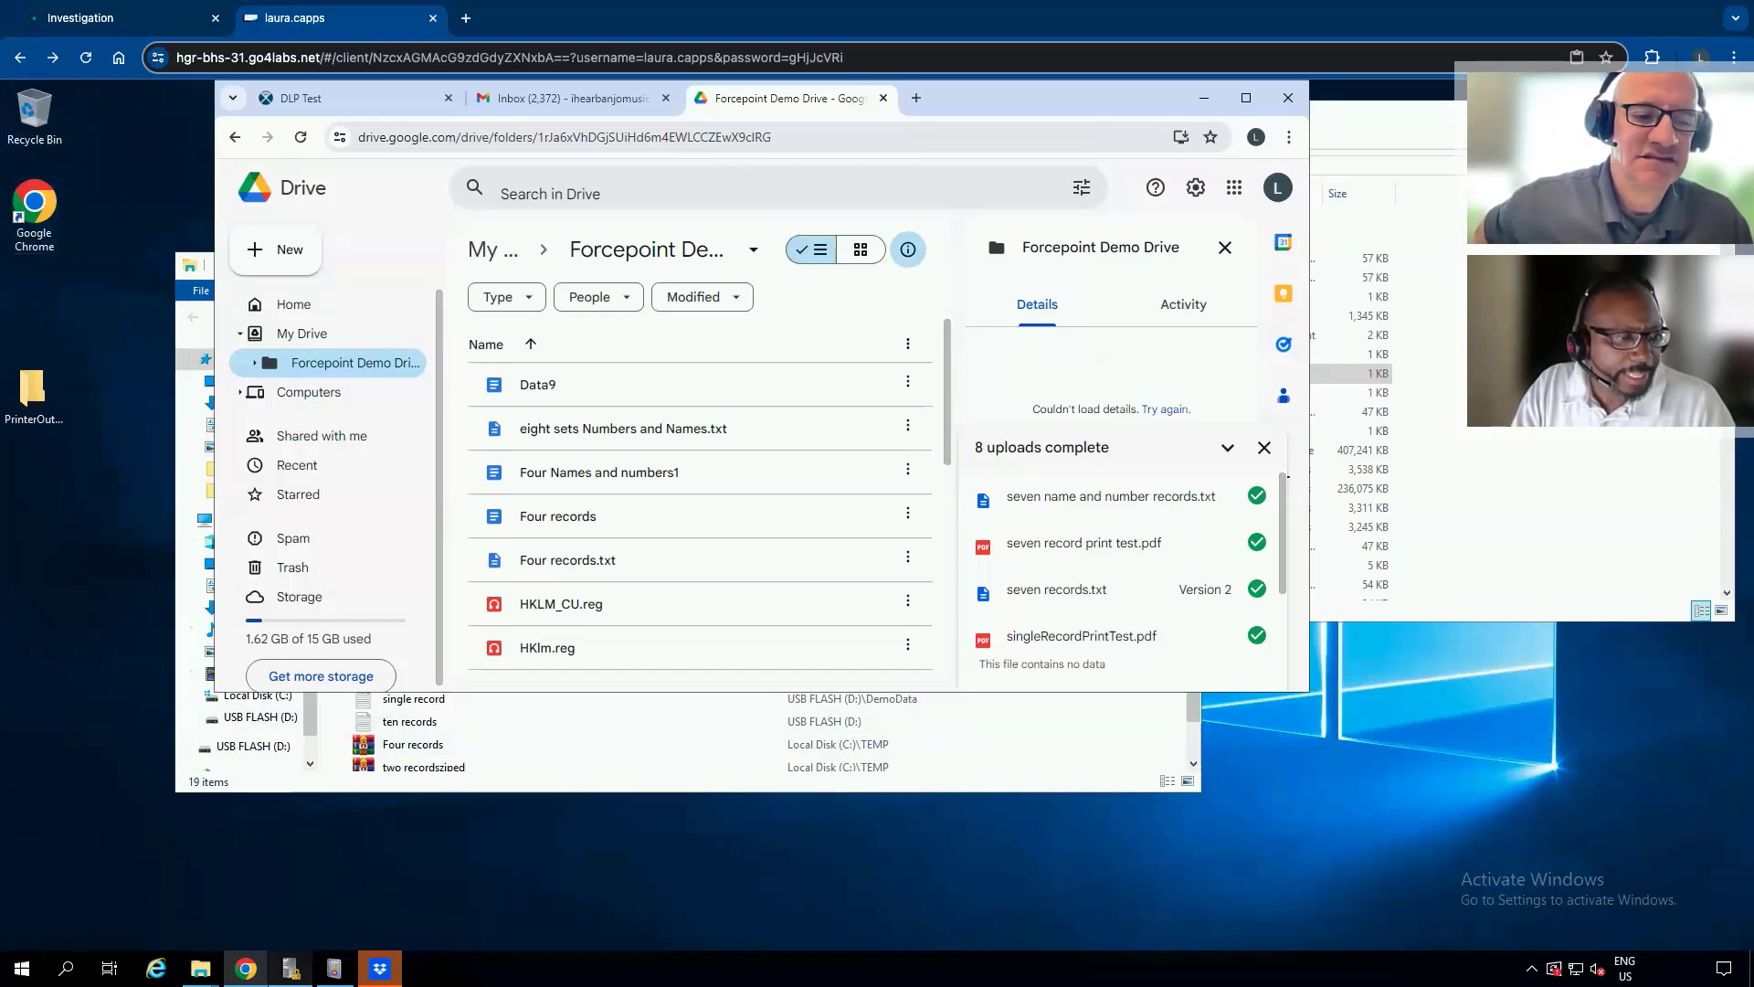
In Local Security Policy, turn off the configured audit events for Audit Audit Policy Change under Policy Change, and close the policy window
click(335, 968)
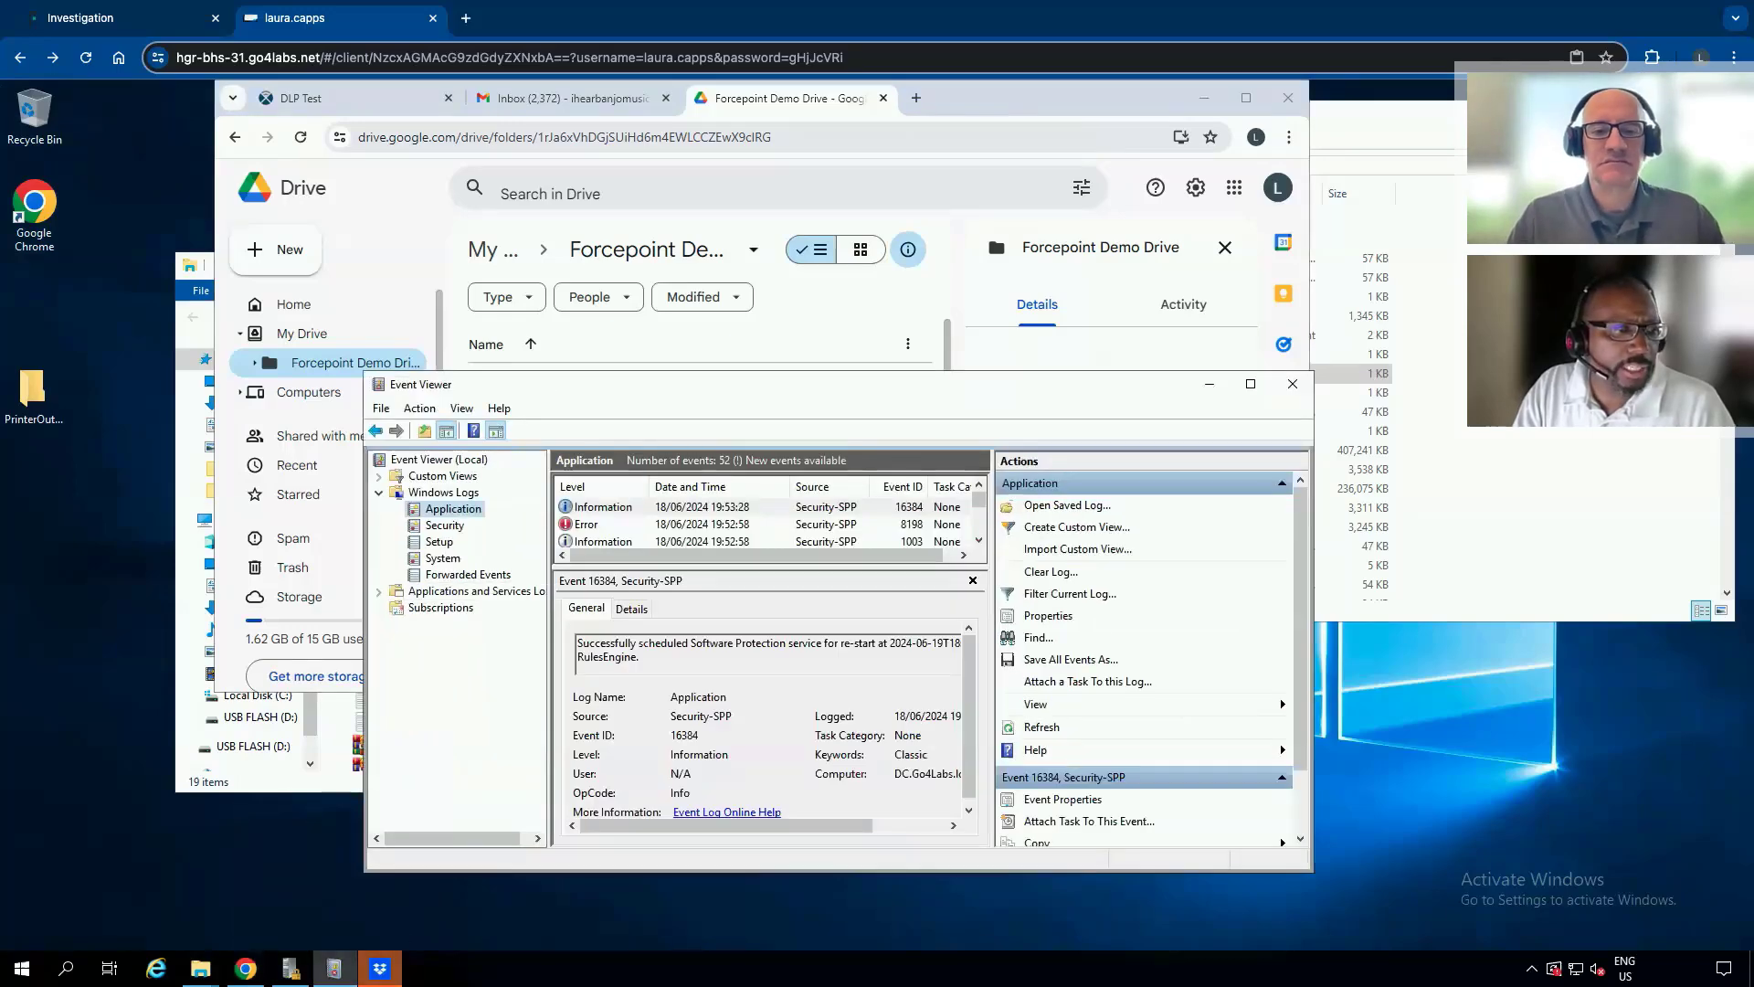
click(291, 968)
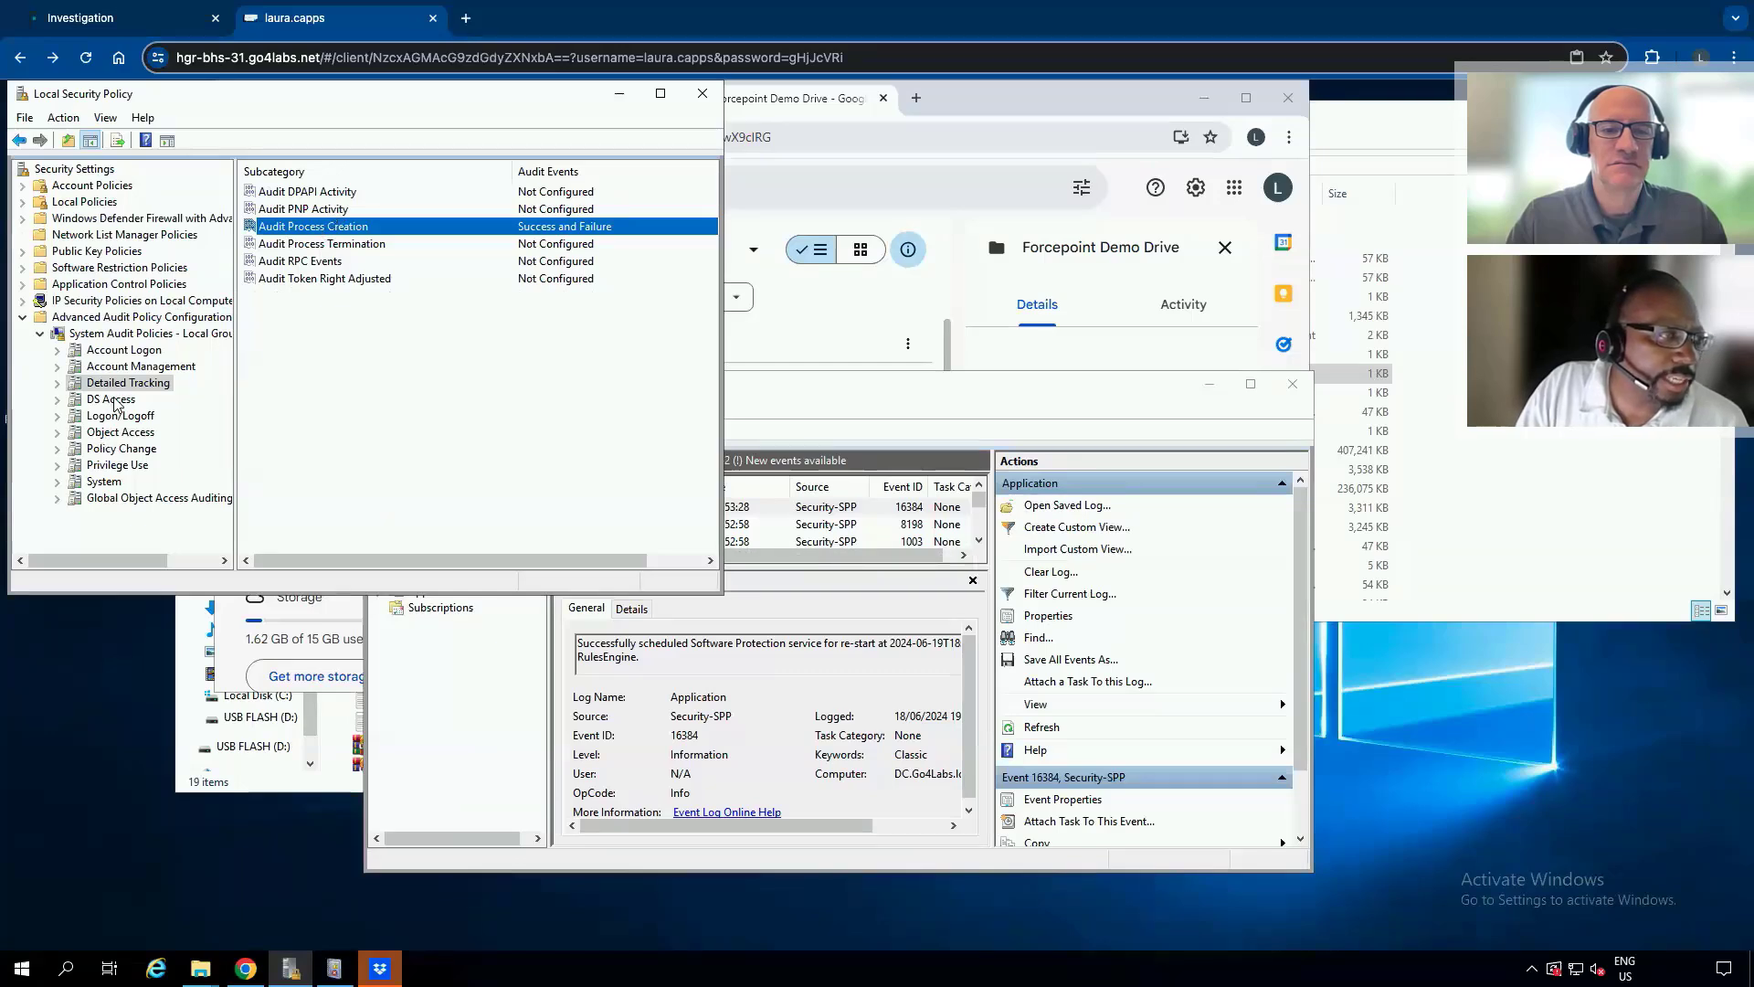
click(143, 449)
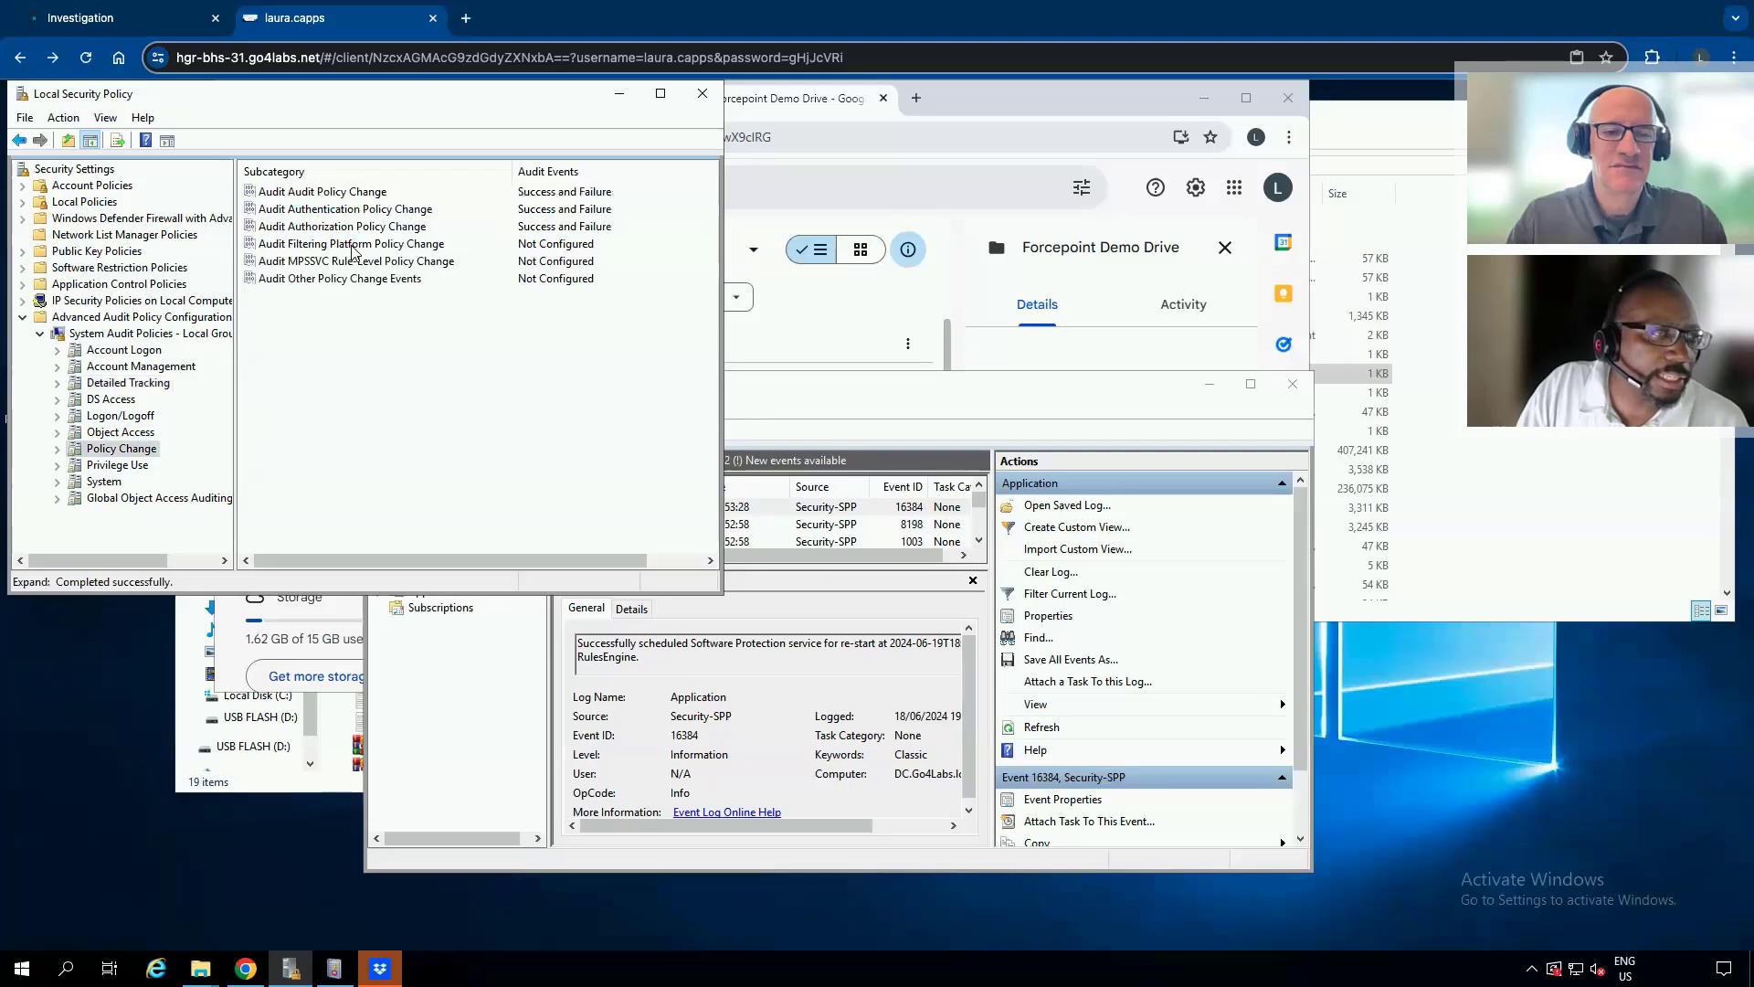
double_click(351, 191)
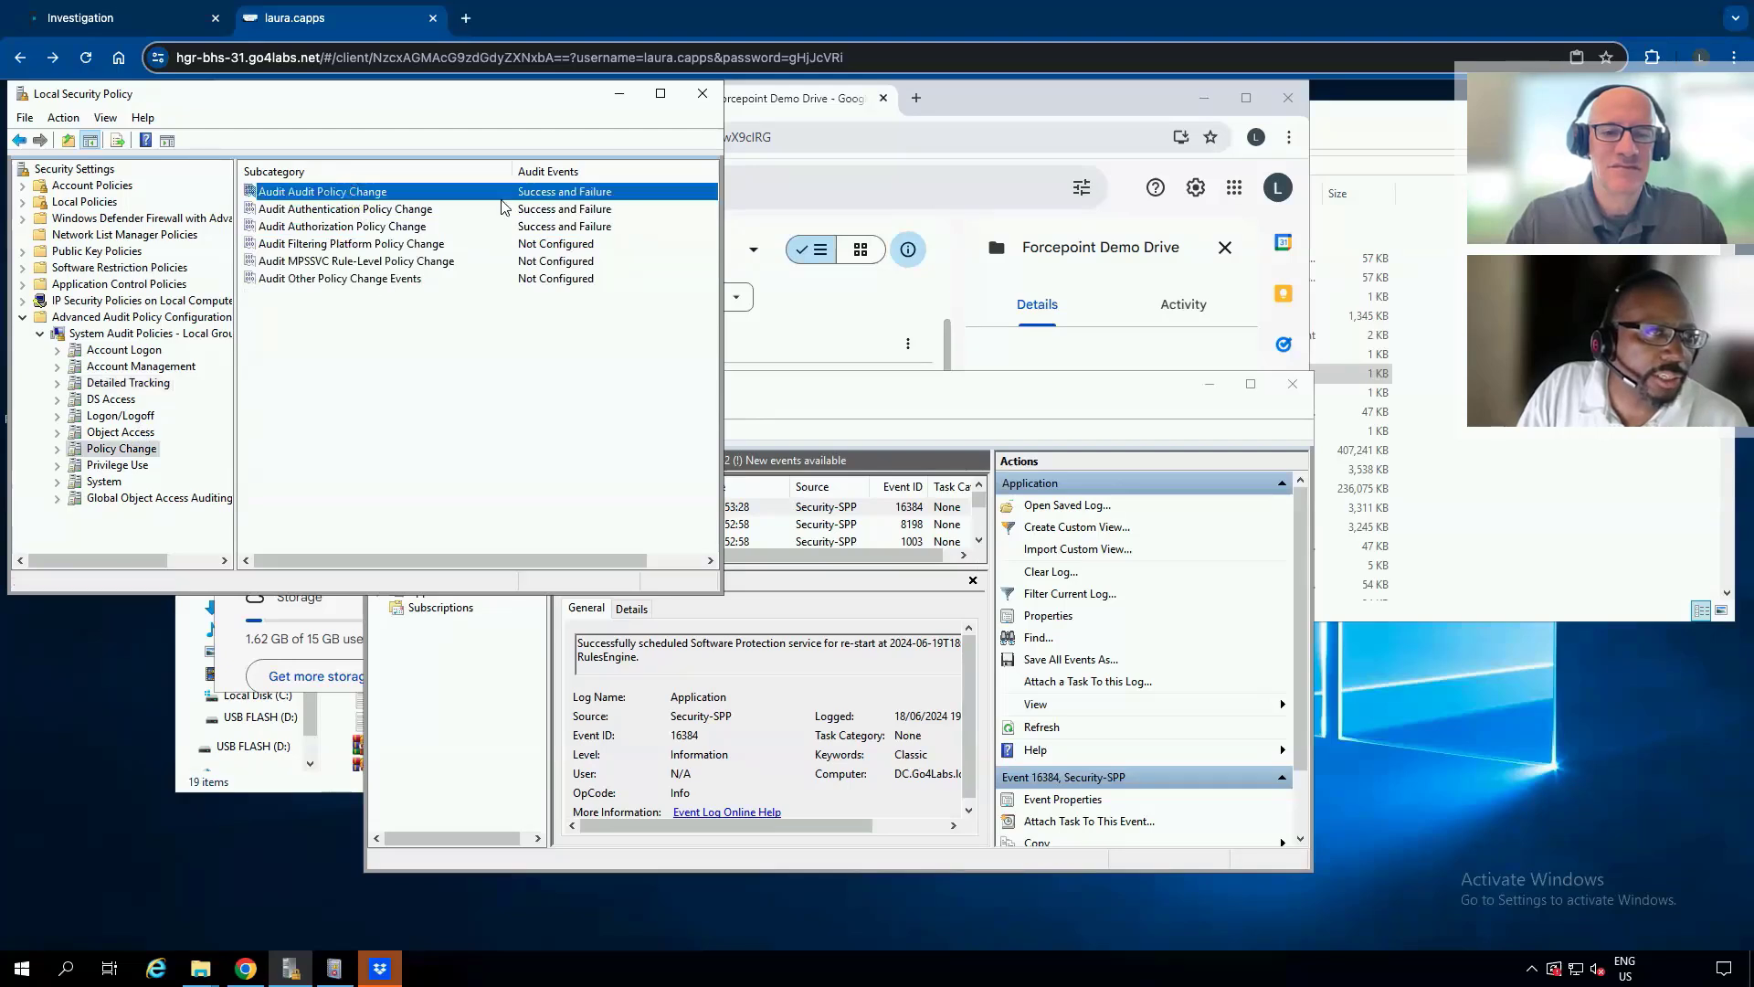
click(196, 235)
click(525, 568)
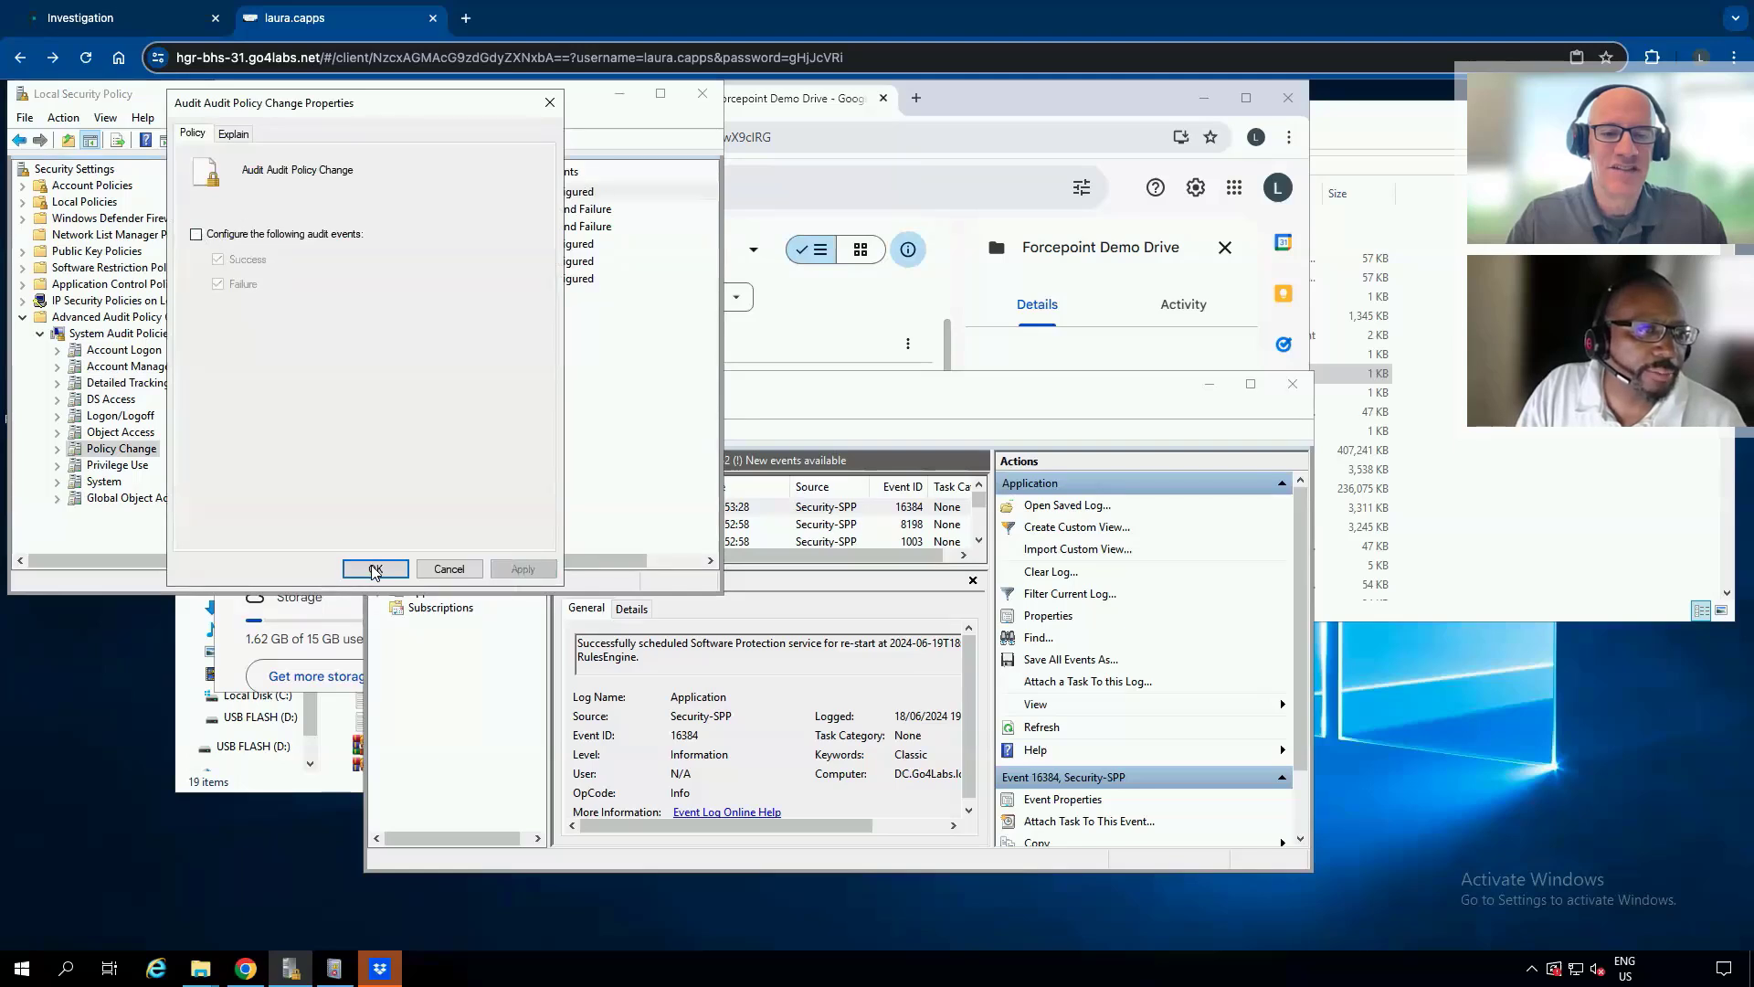
click(374, 569)
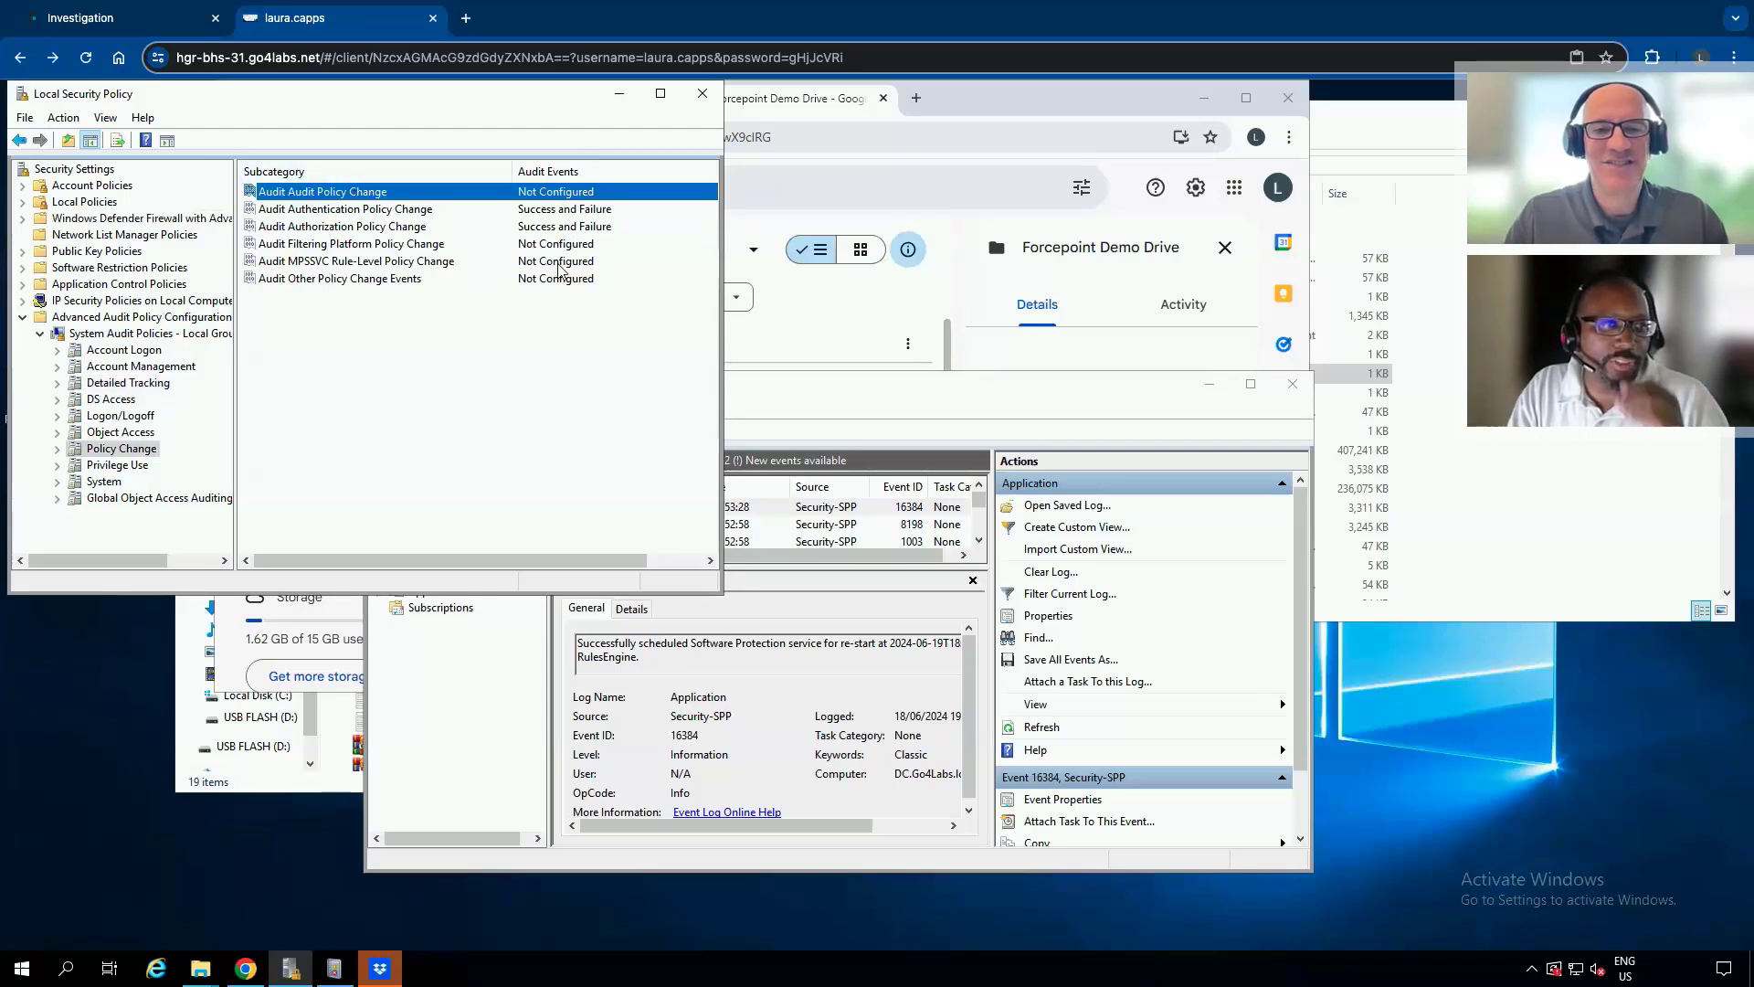
click(698, 99)
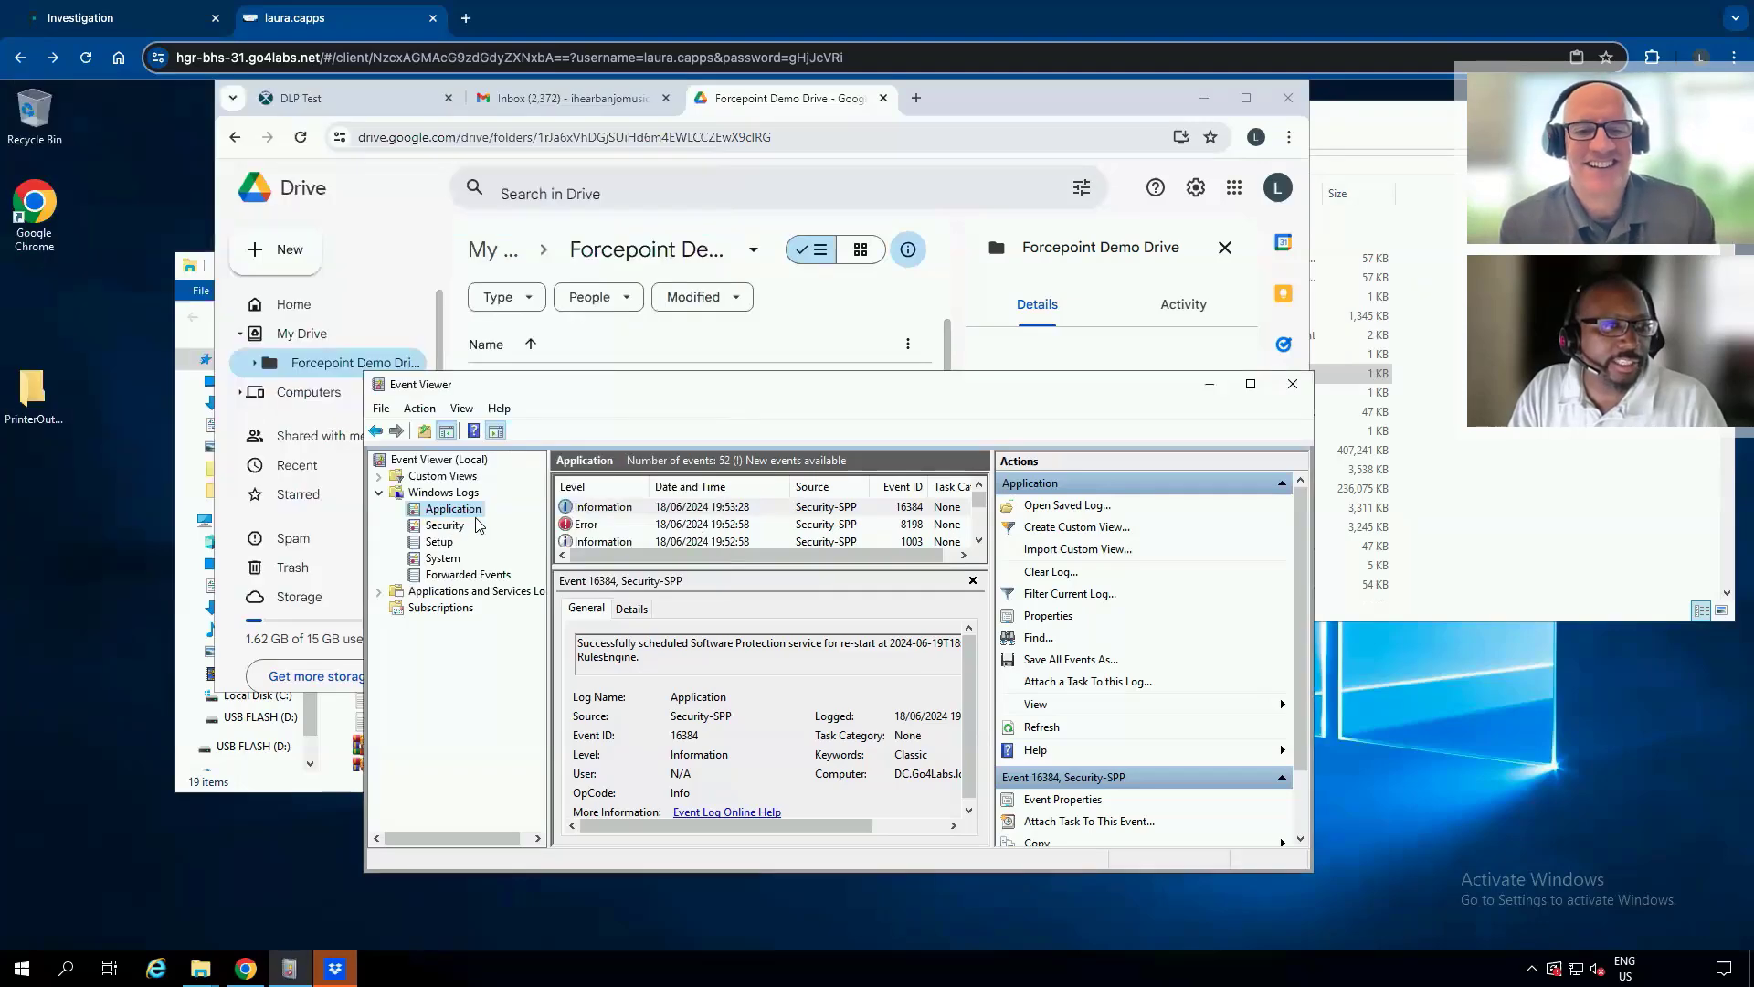
Clear the Windows Application log in Event Viewer
right_click(442, 515)
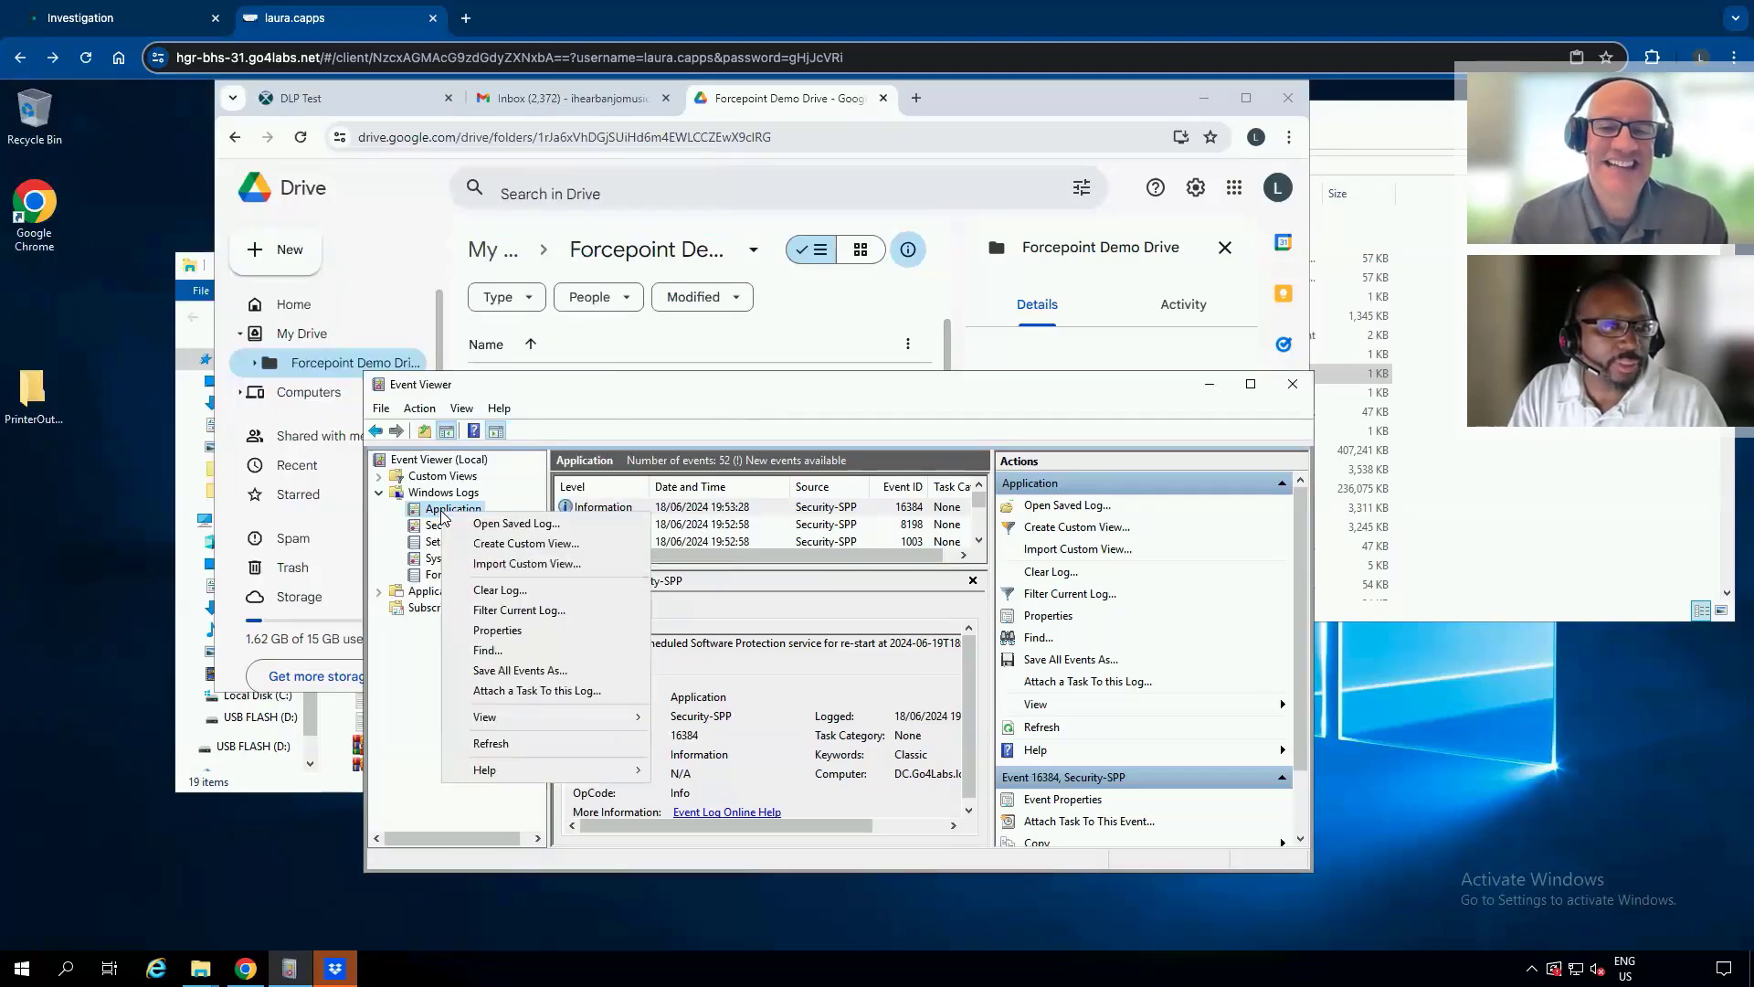
click(533, 592)
click(466, 340)
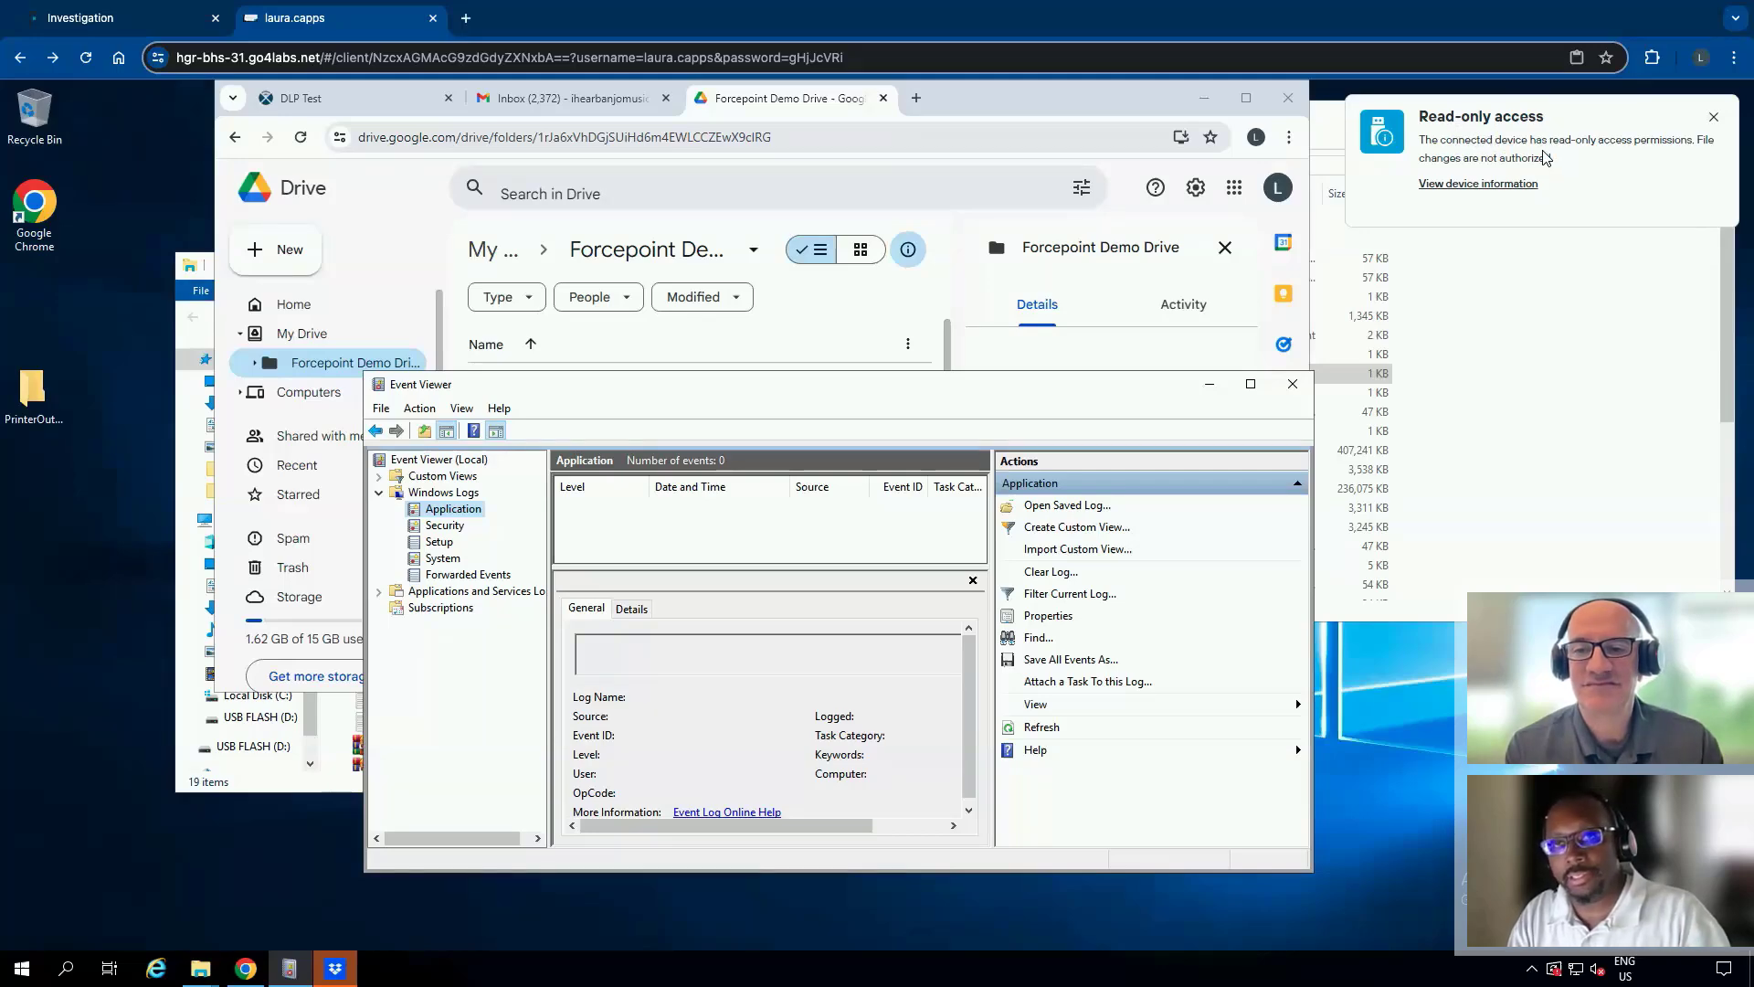
Try to print the Four records text document from the TEMP folder to PDF as "Test 23" on USB FLASH (D:)
click(1491, 322)
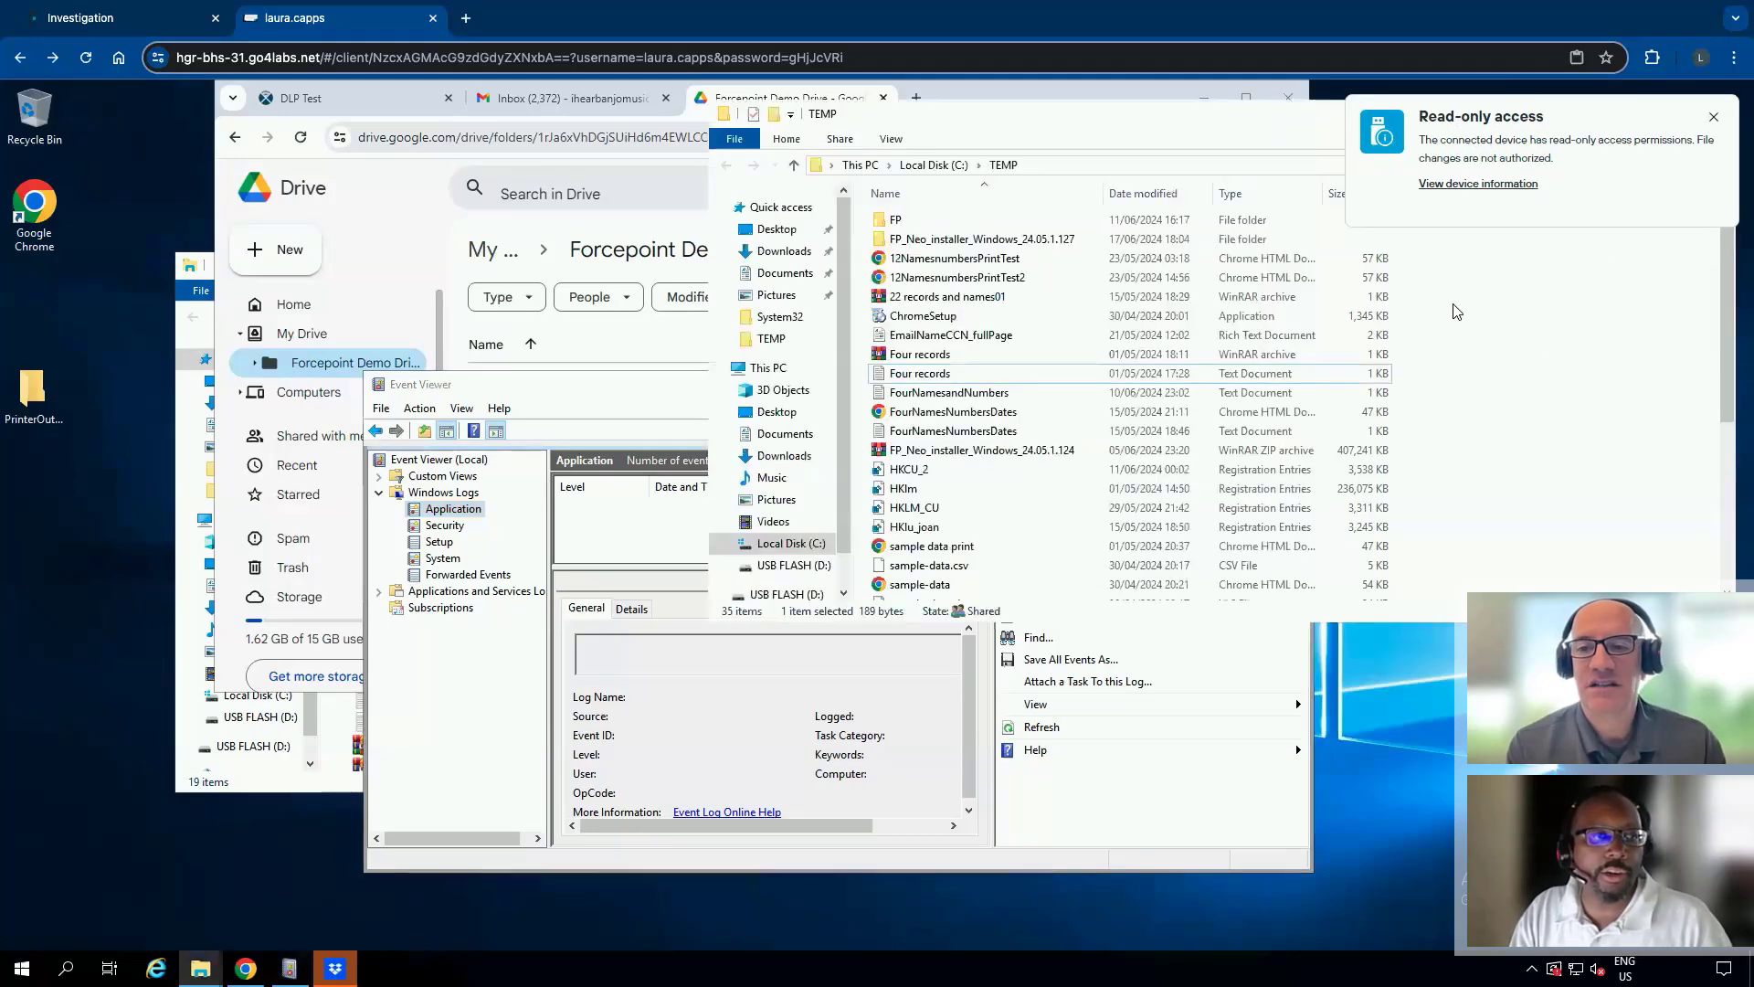
right_click(914, 376)
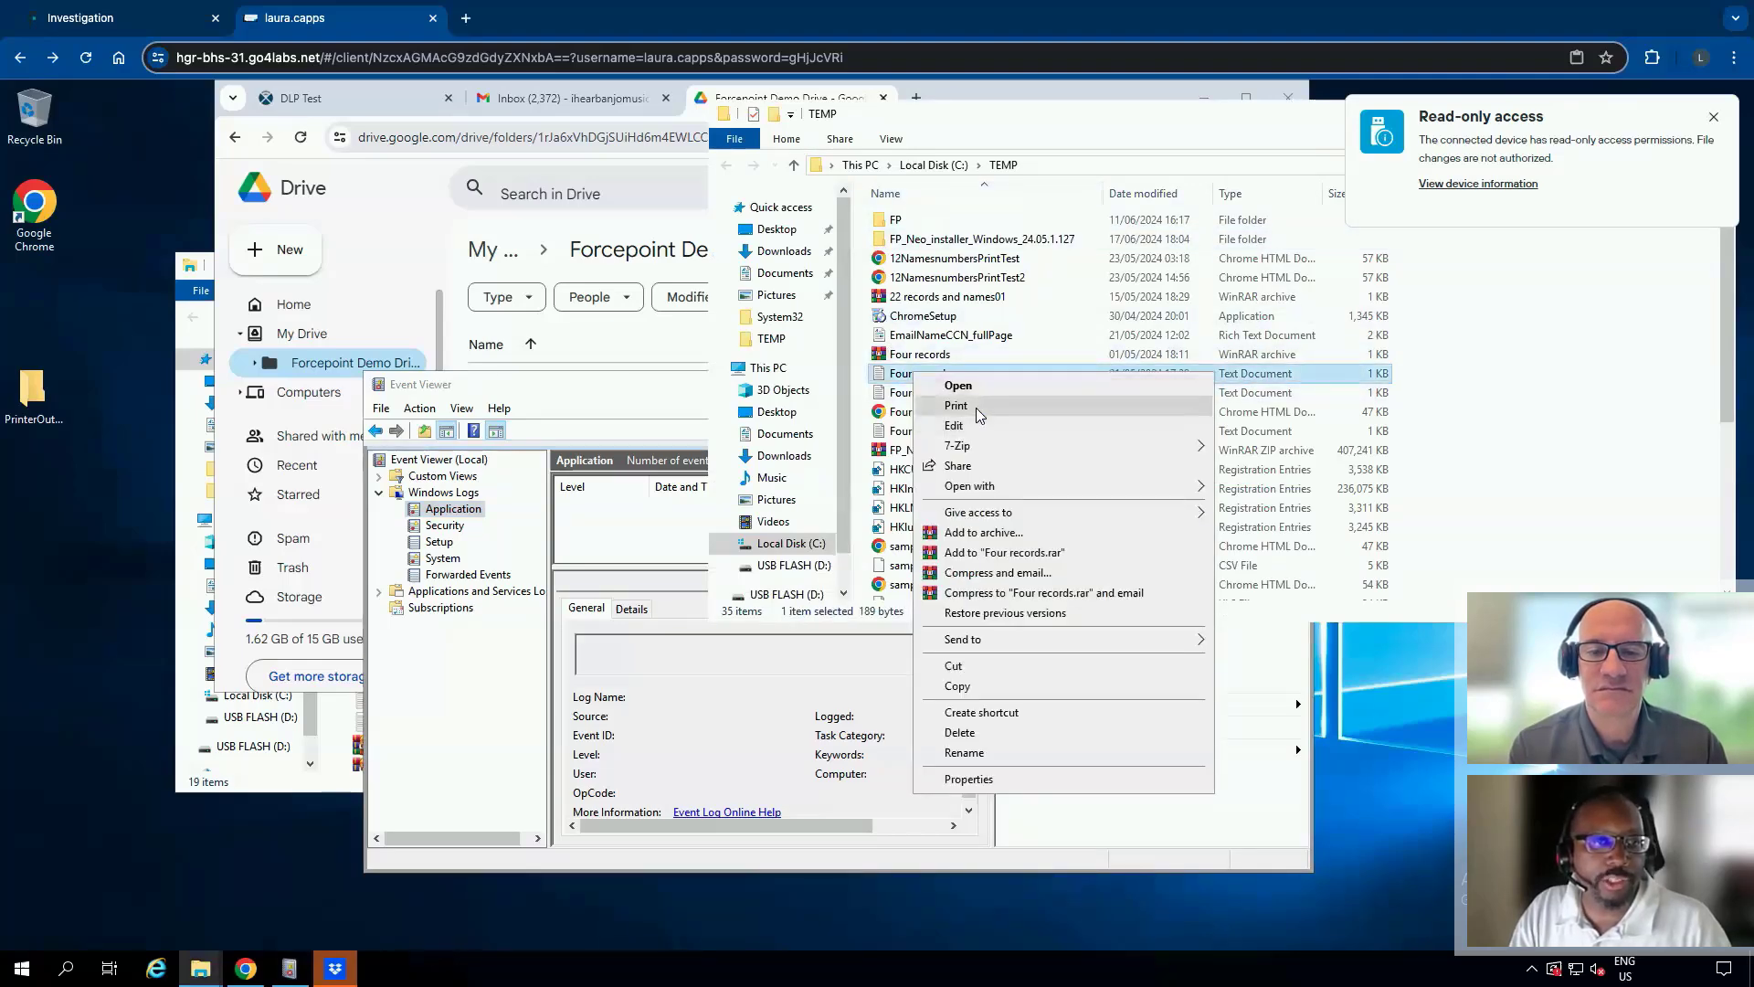
click(1092, 424)
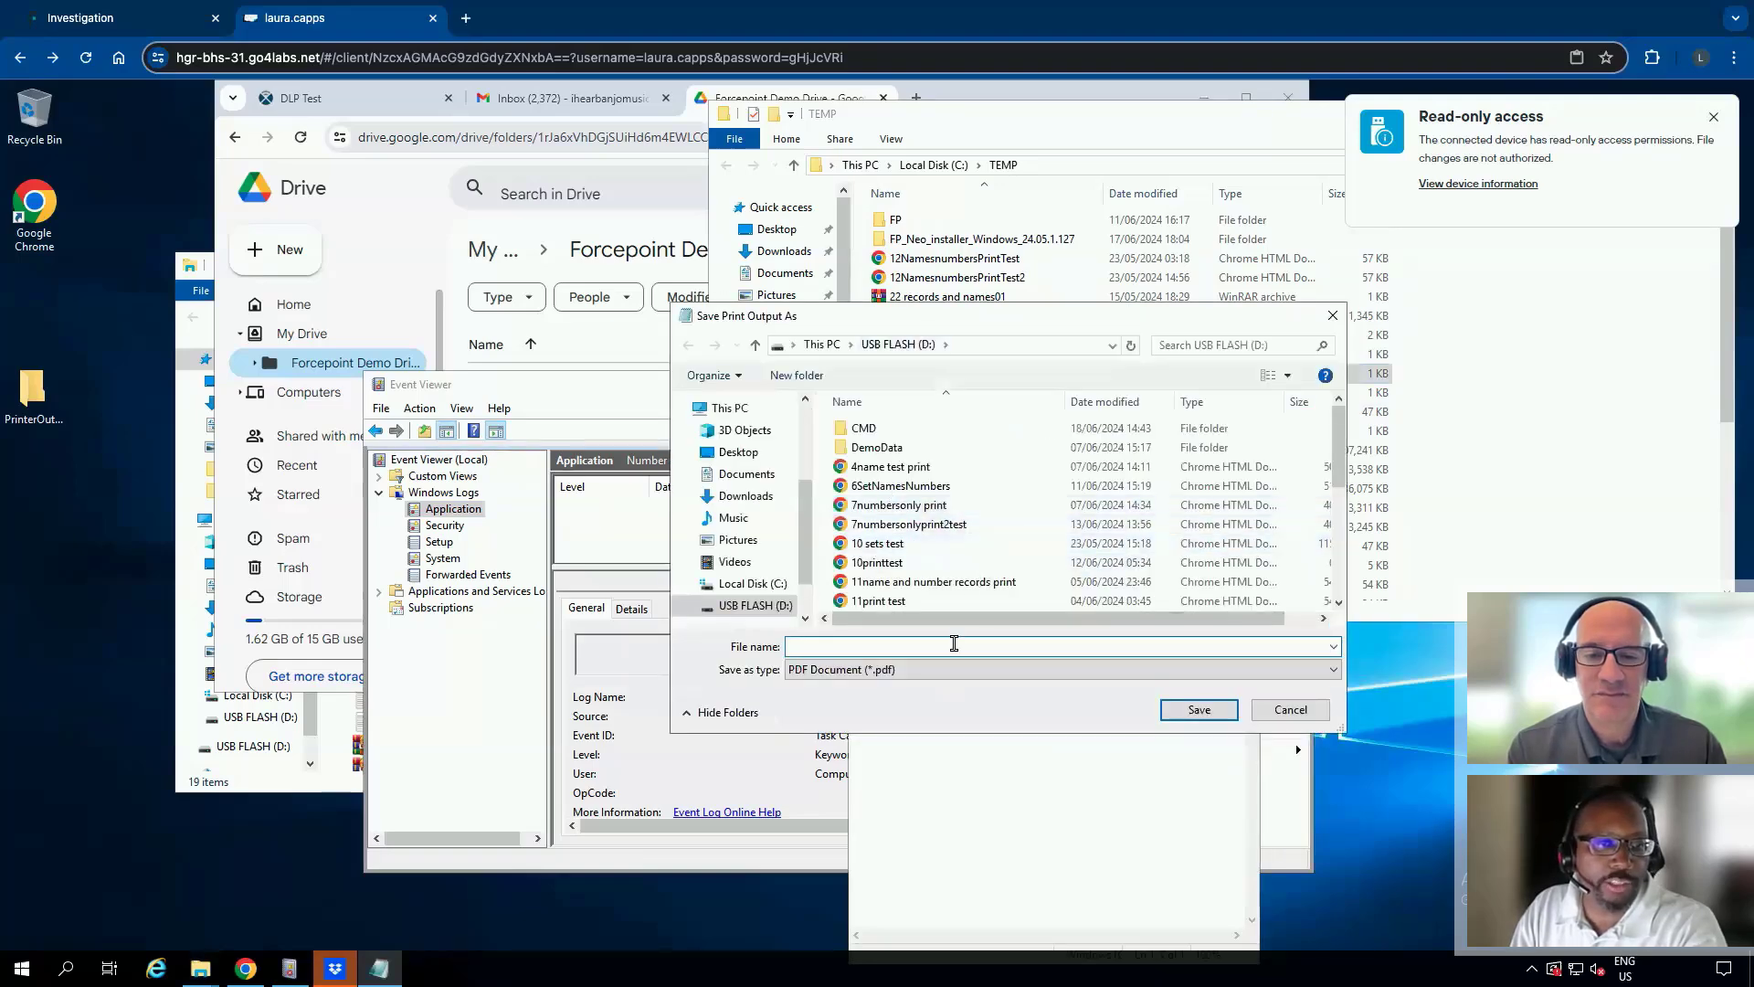
text(Tes)
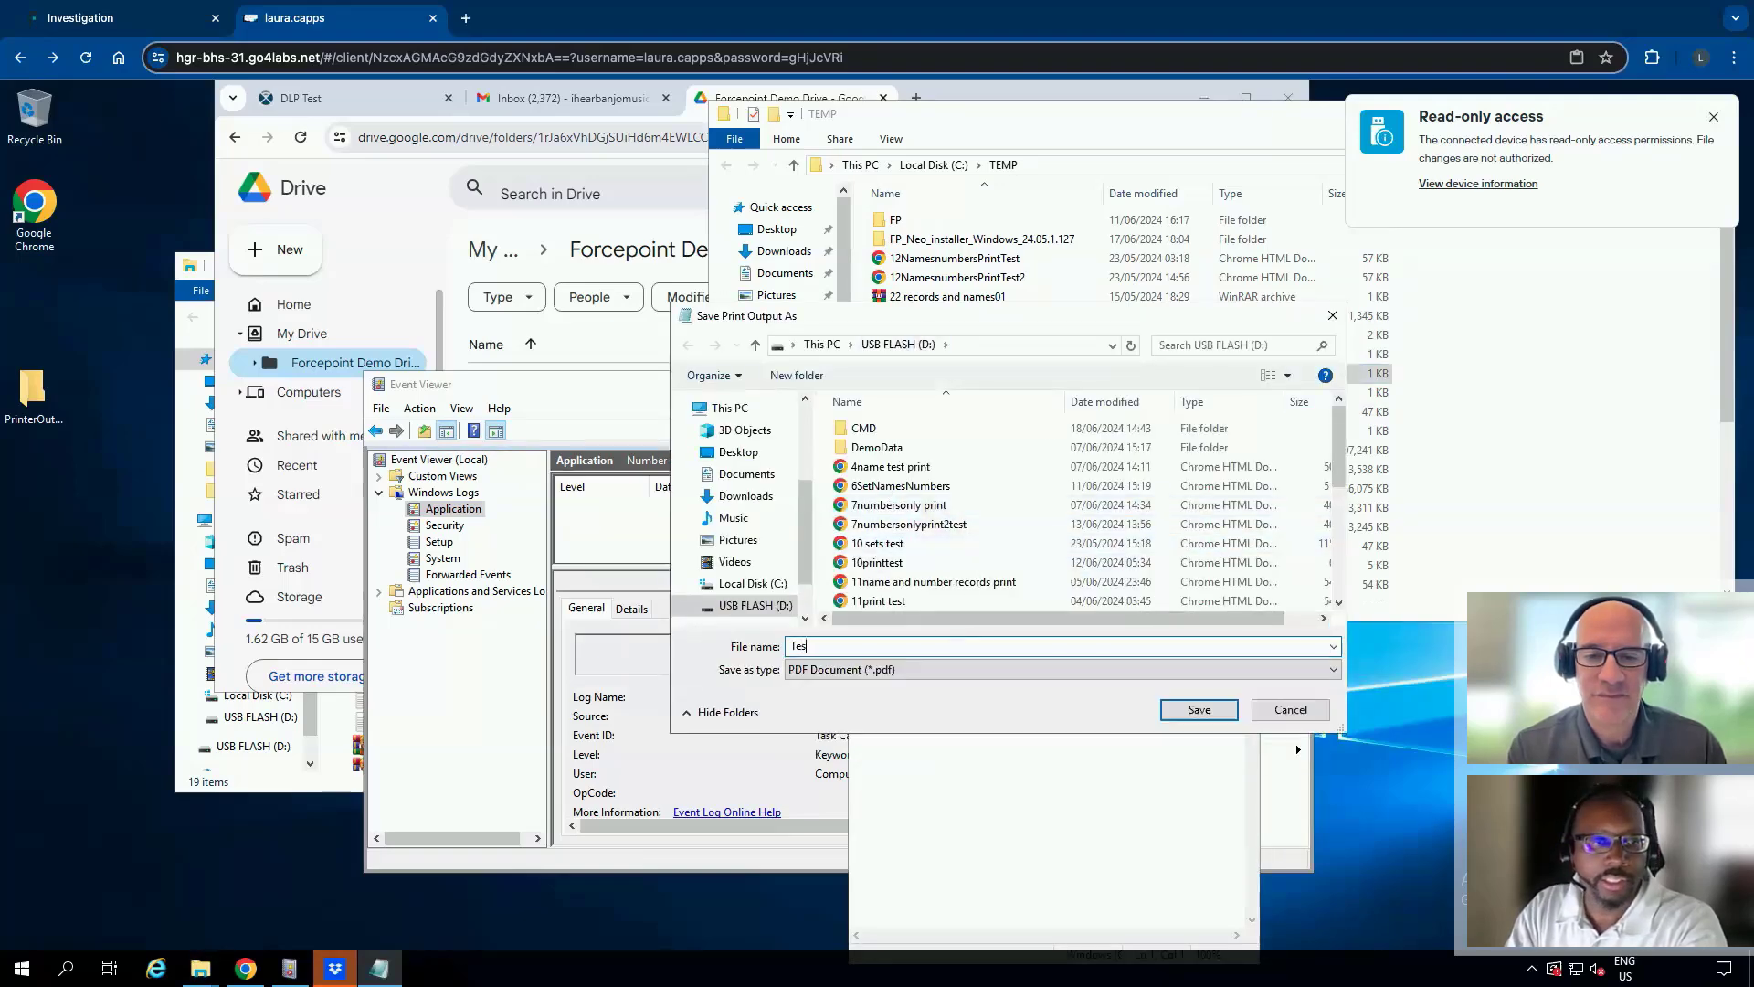
text(t 23)
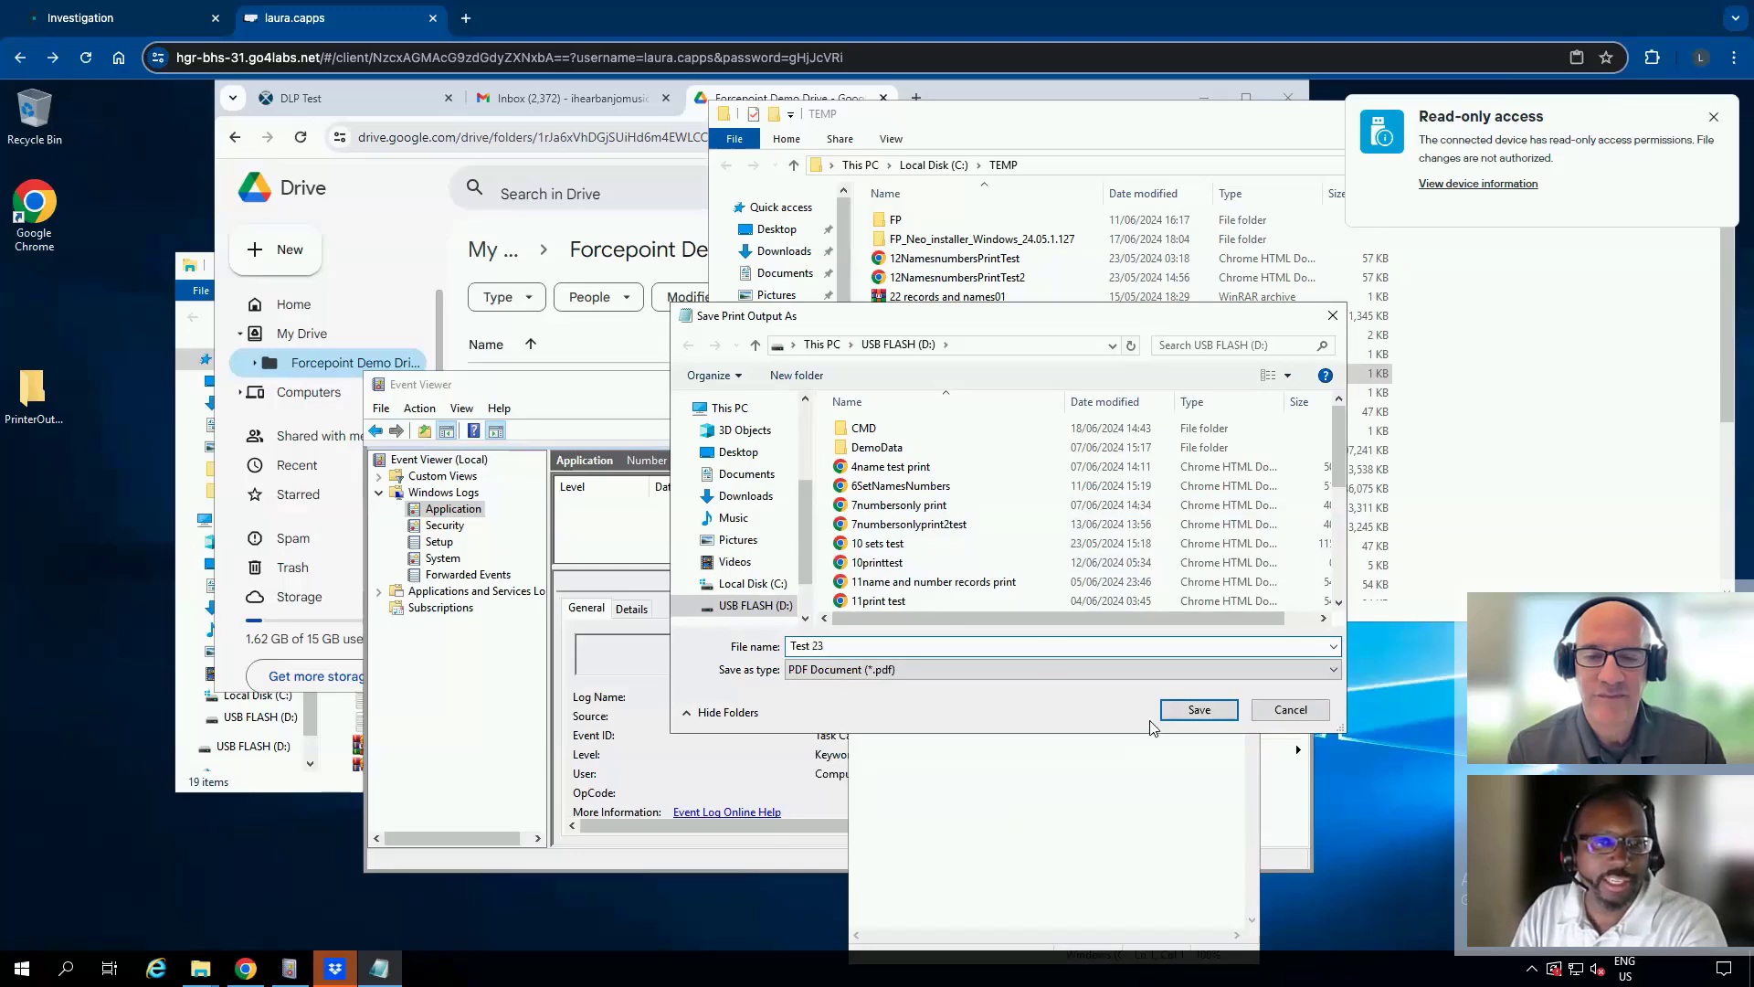
click(1185, 719)
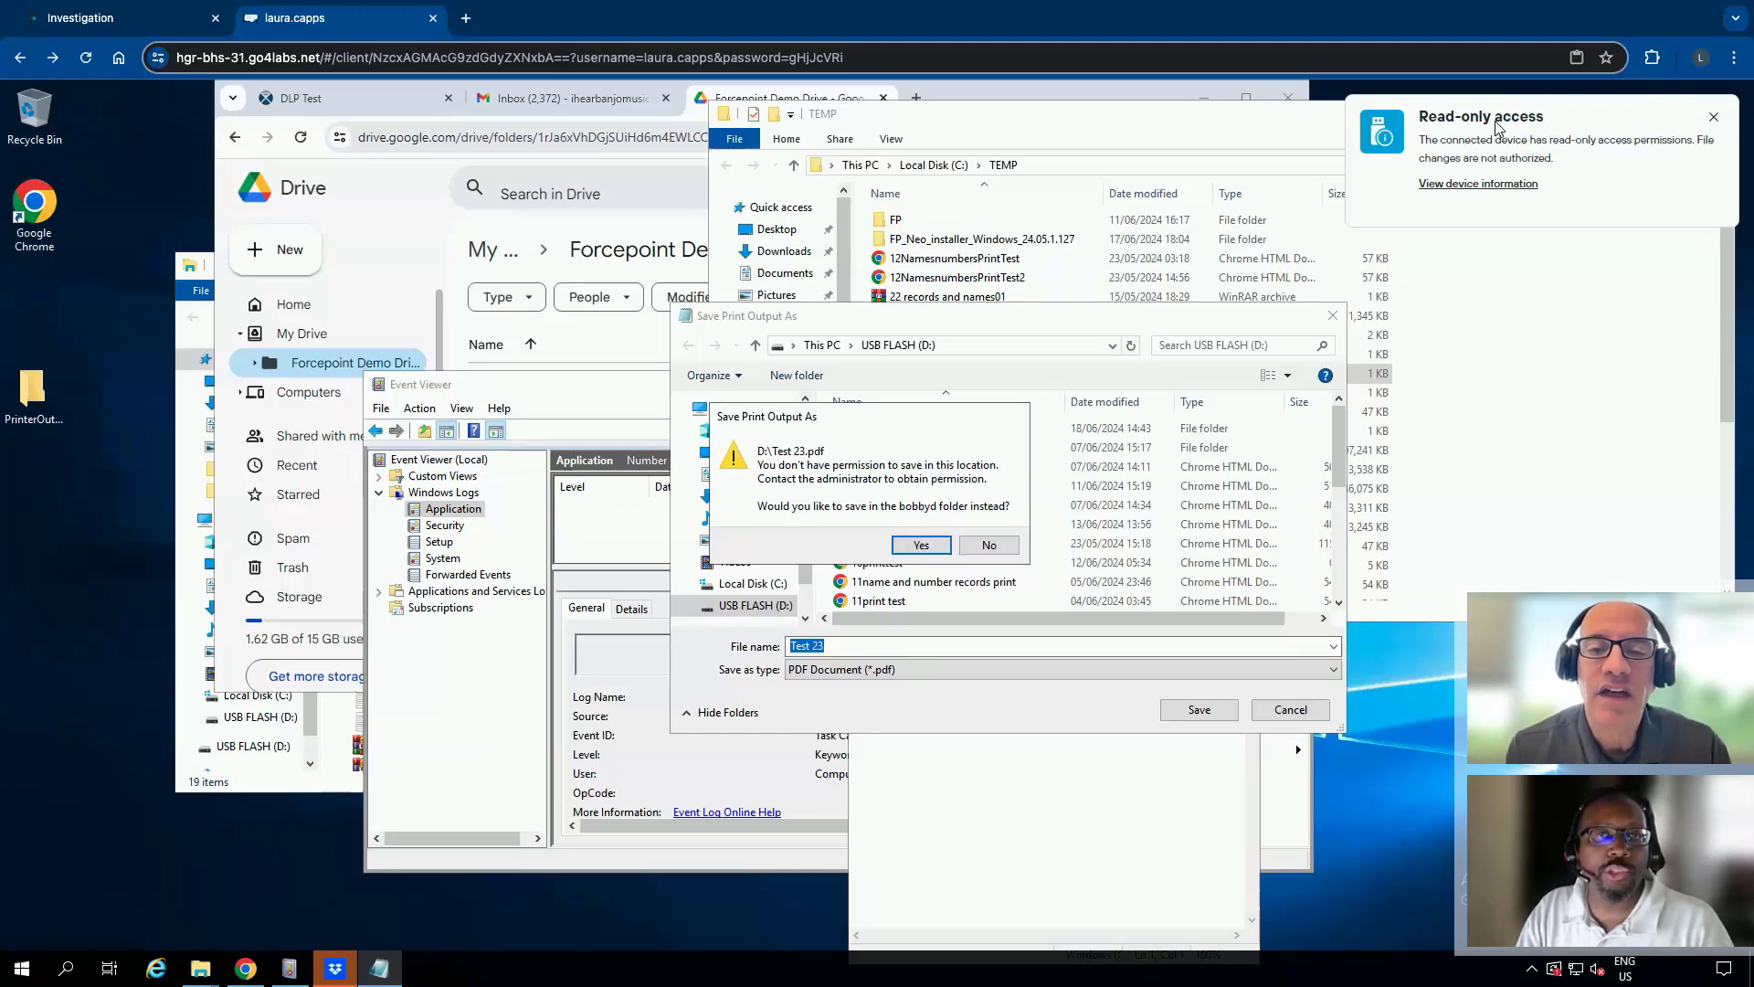
Decline saving the PDF to the alternative user folder, cancel the print output, and dismiss the Notepad cancellation notice
click(989, 544)
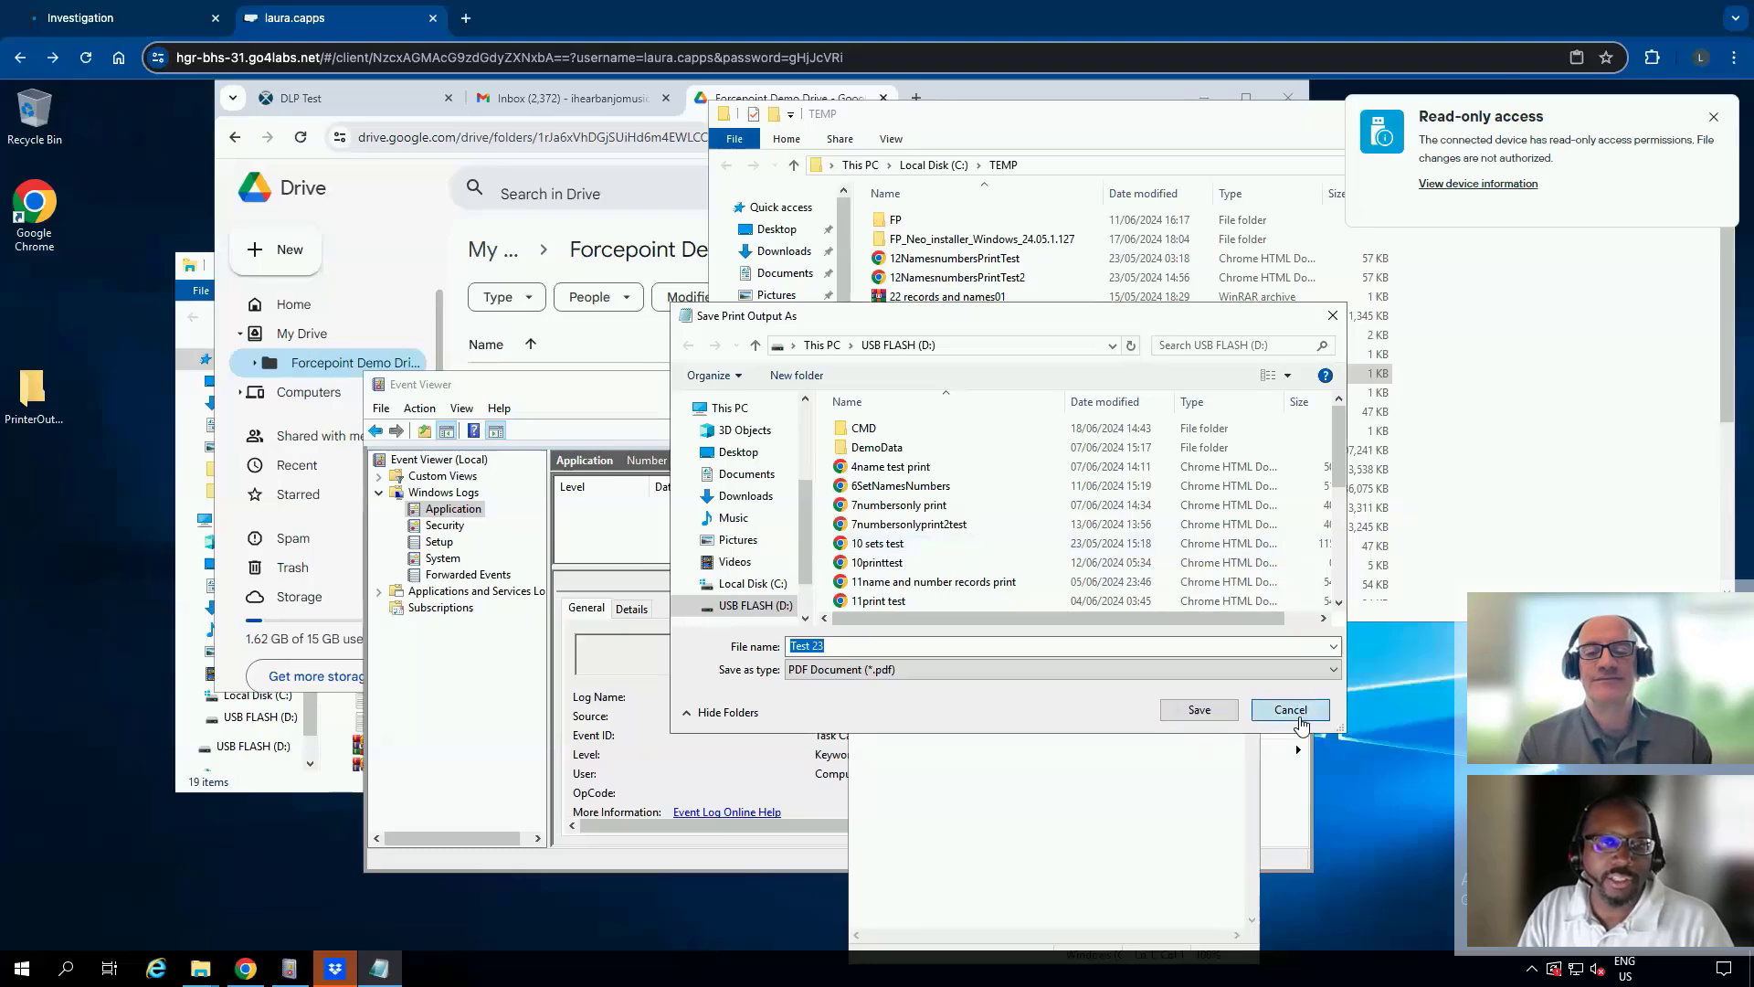
click(1299, 709)
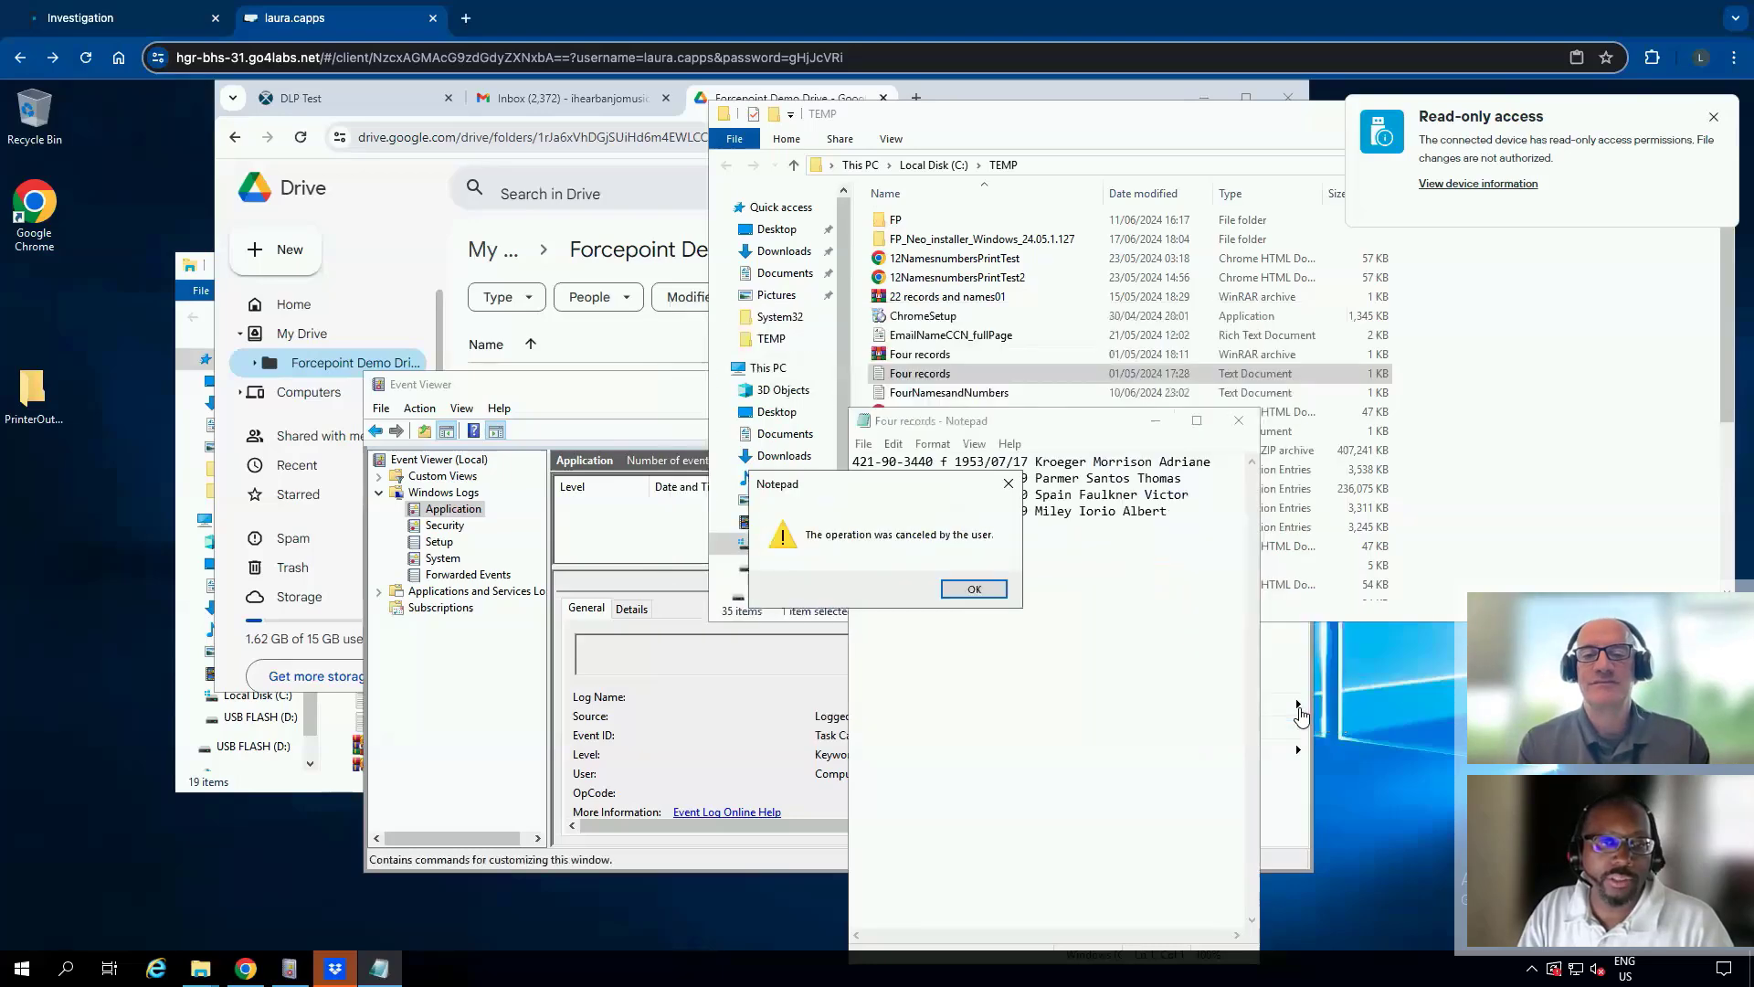
click(974, 589)
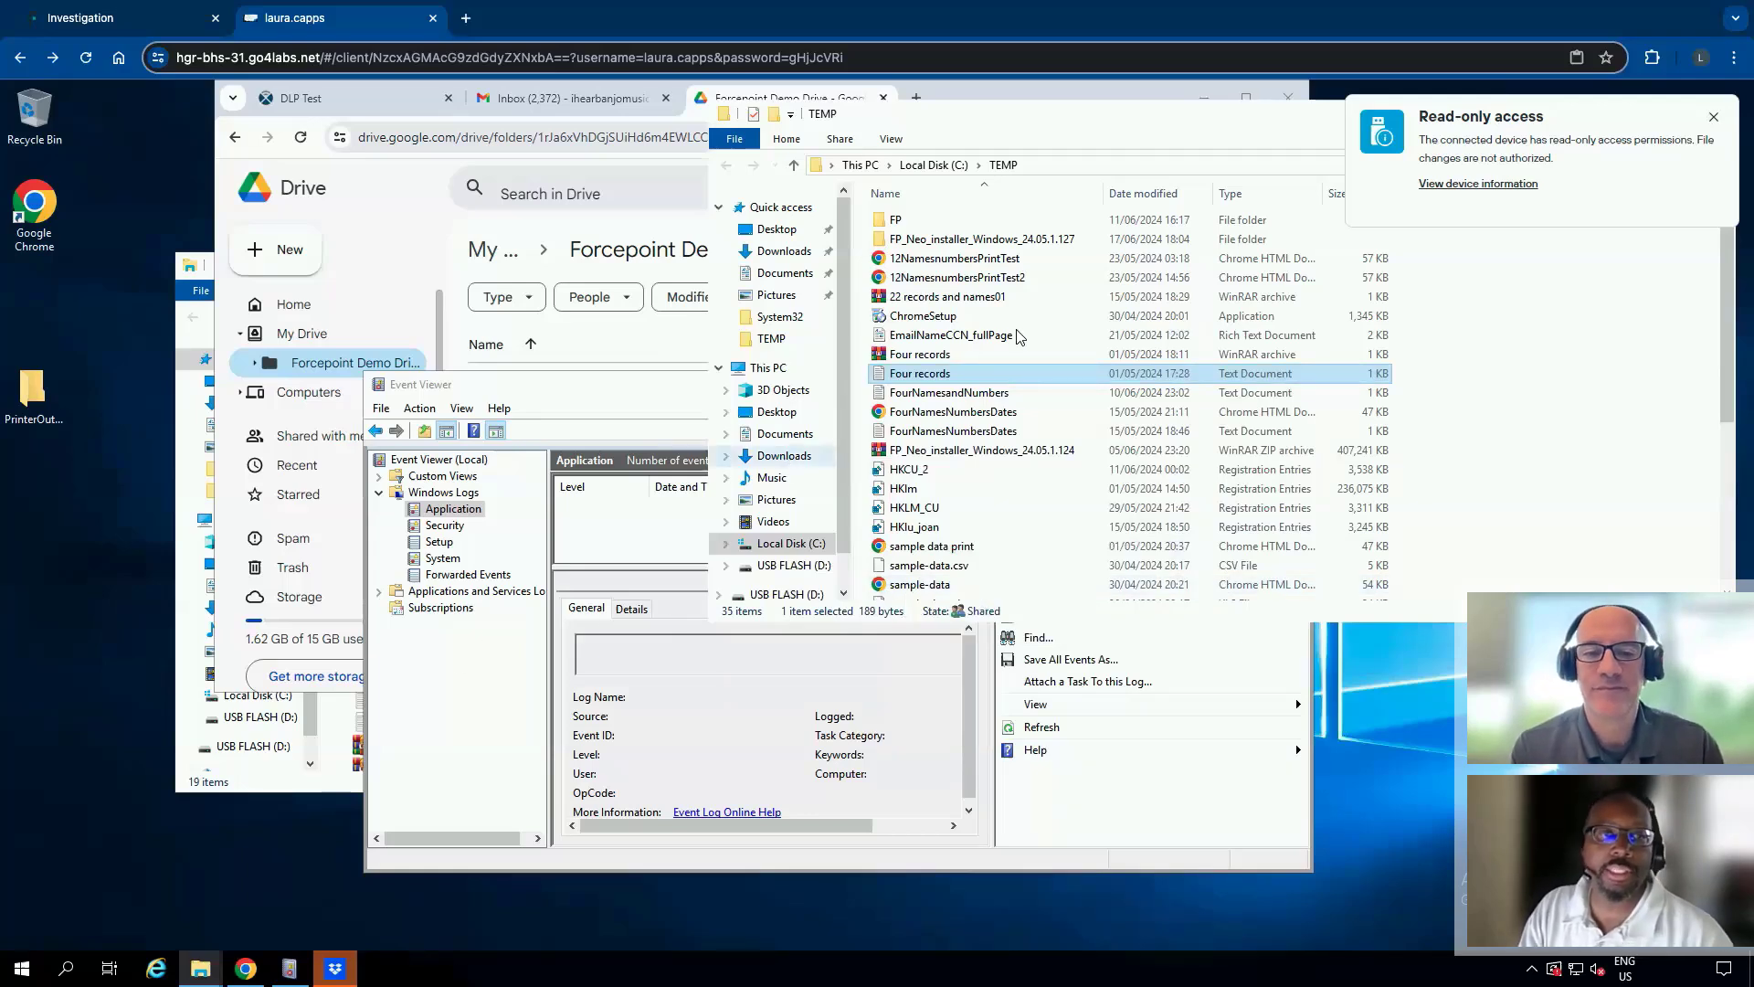
Switch from the remote desktop session to the Forcepoint Investigation console and refresh the user risk list
click(417, 256)
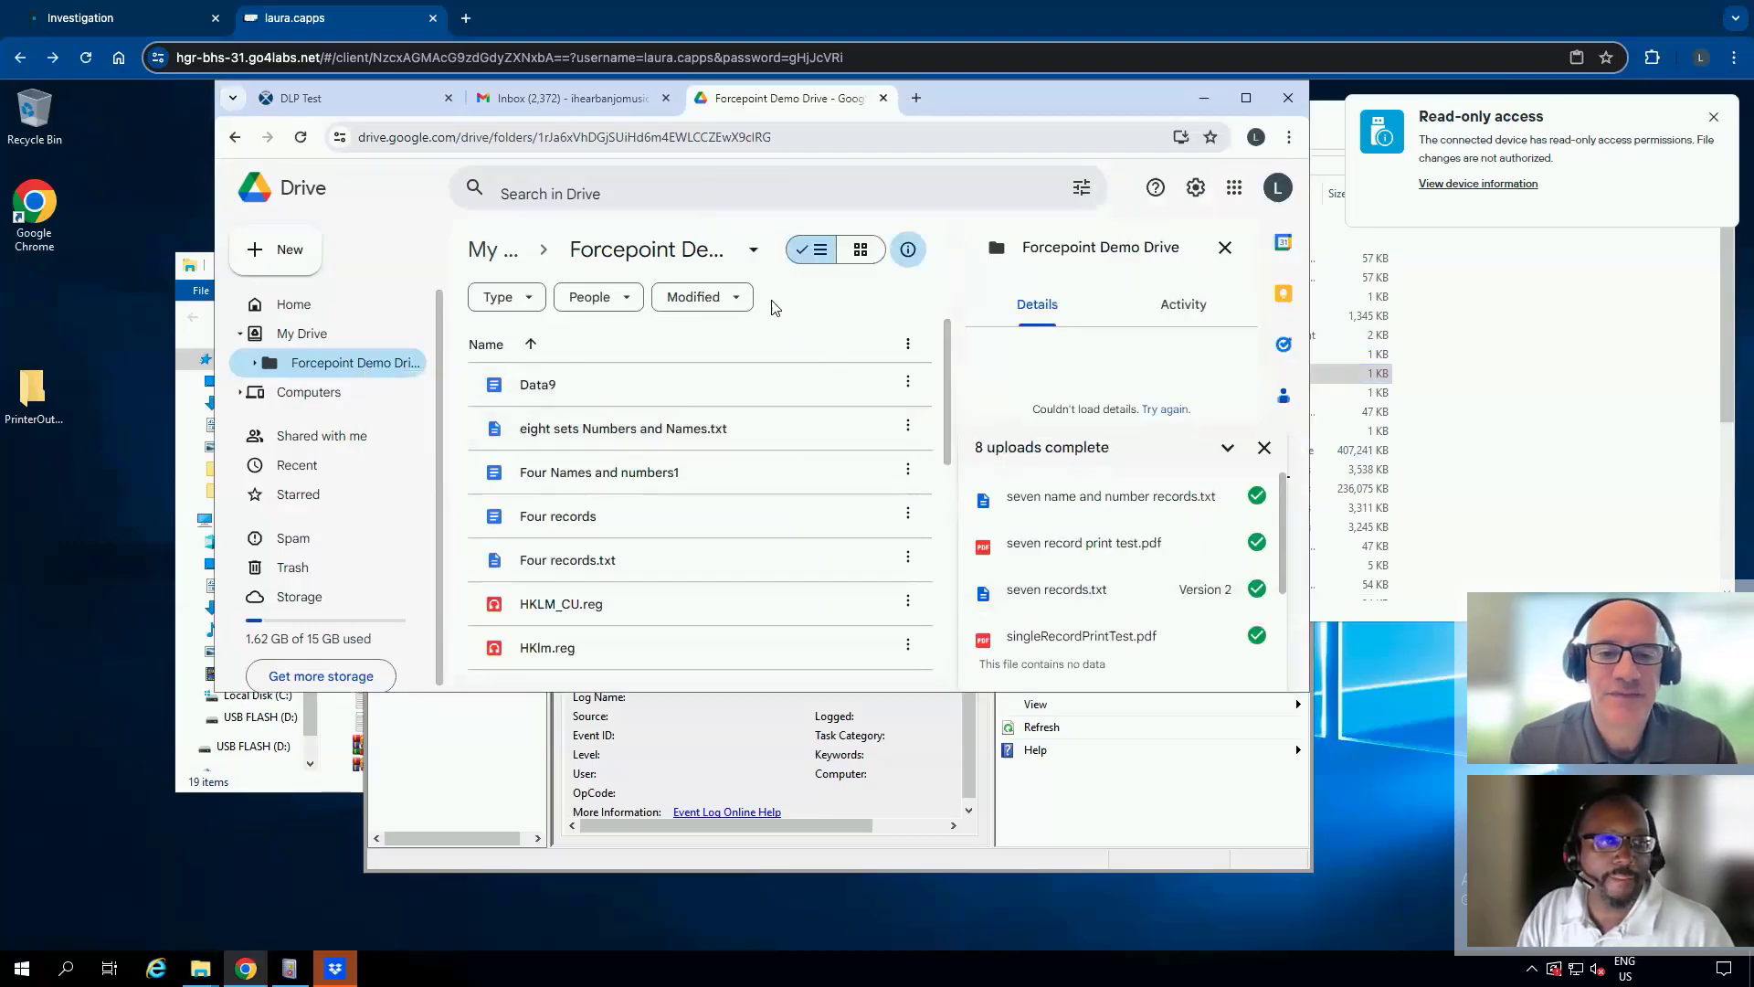
click(158, 26)
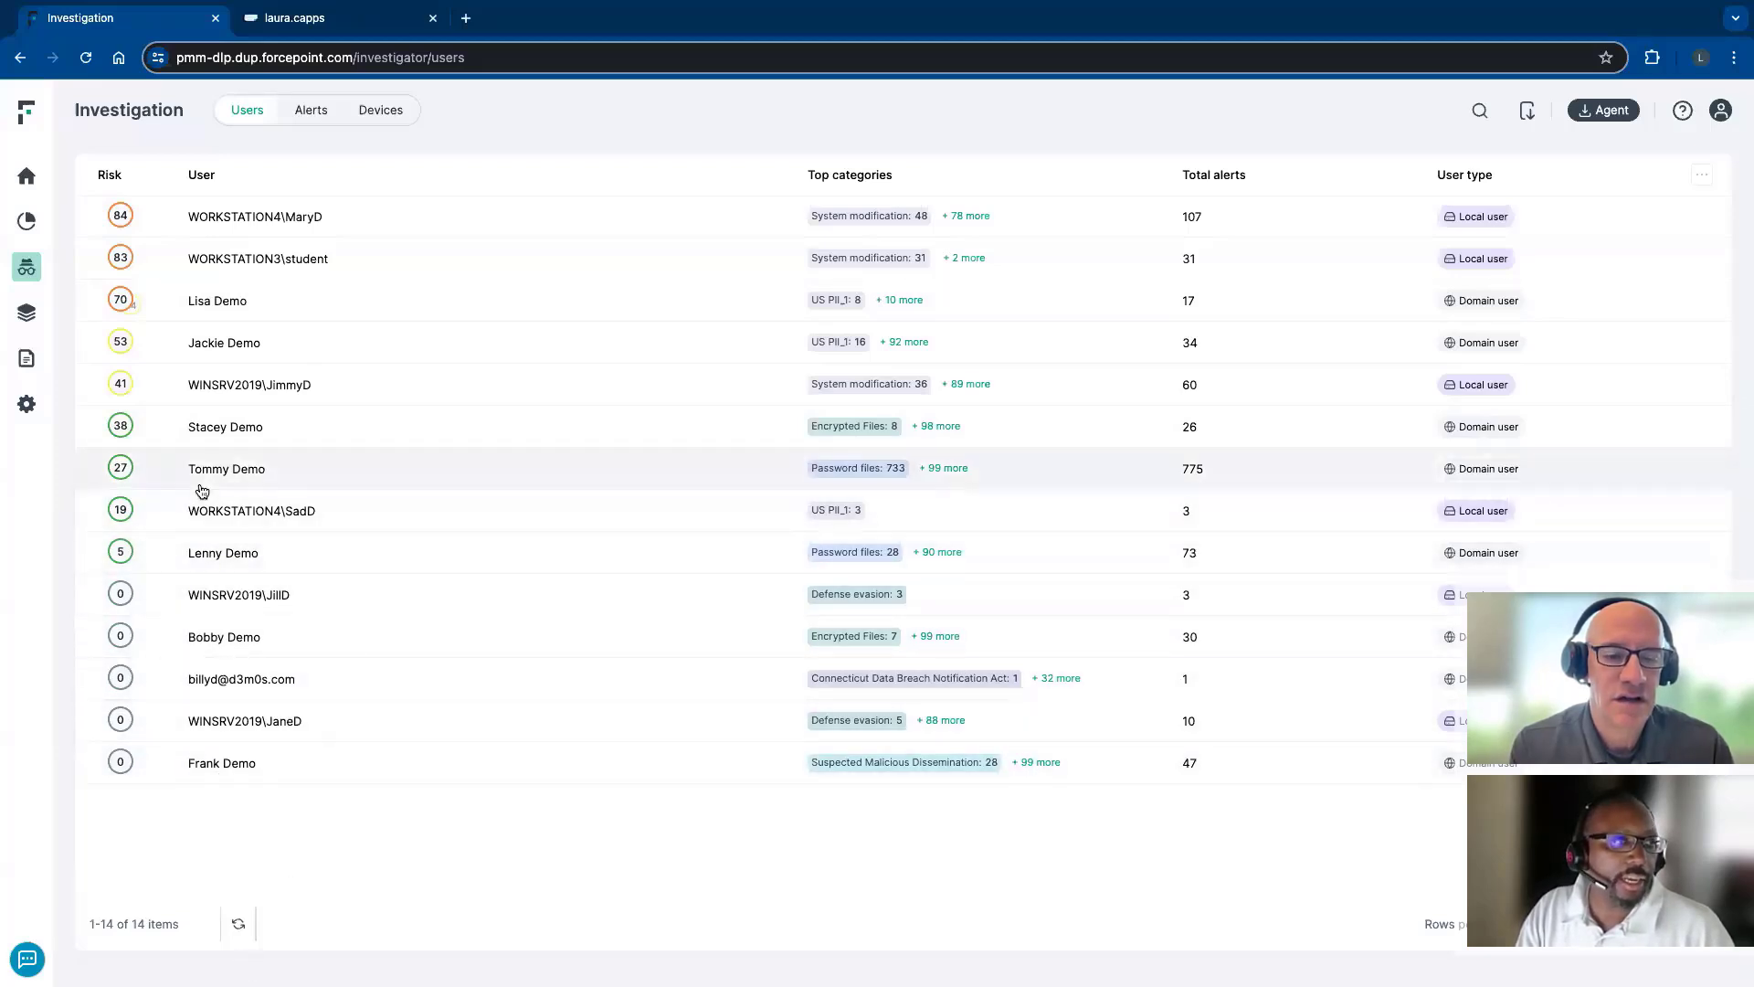
click(320, 32)
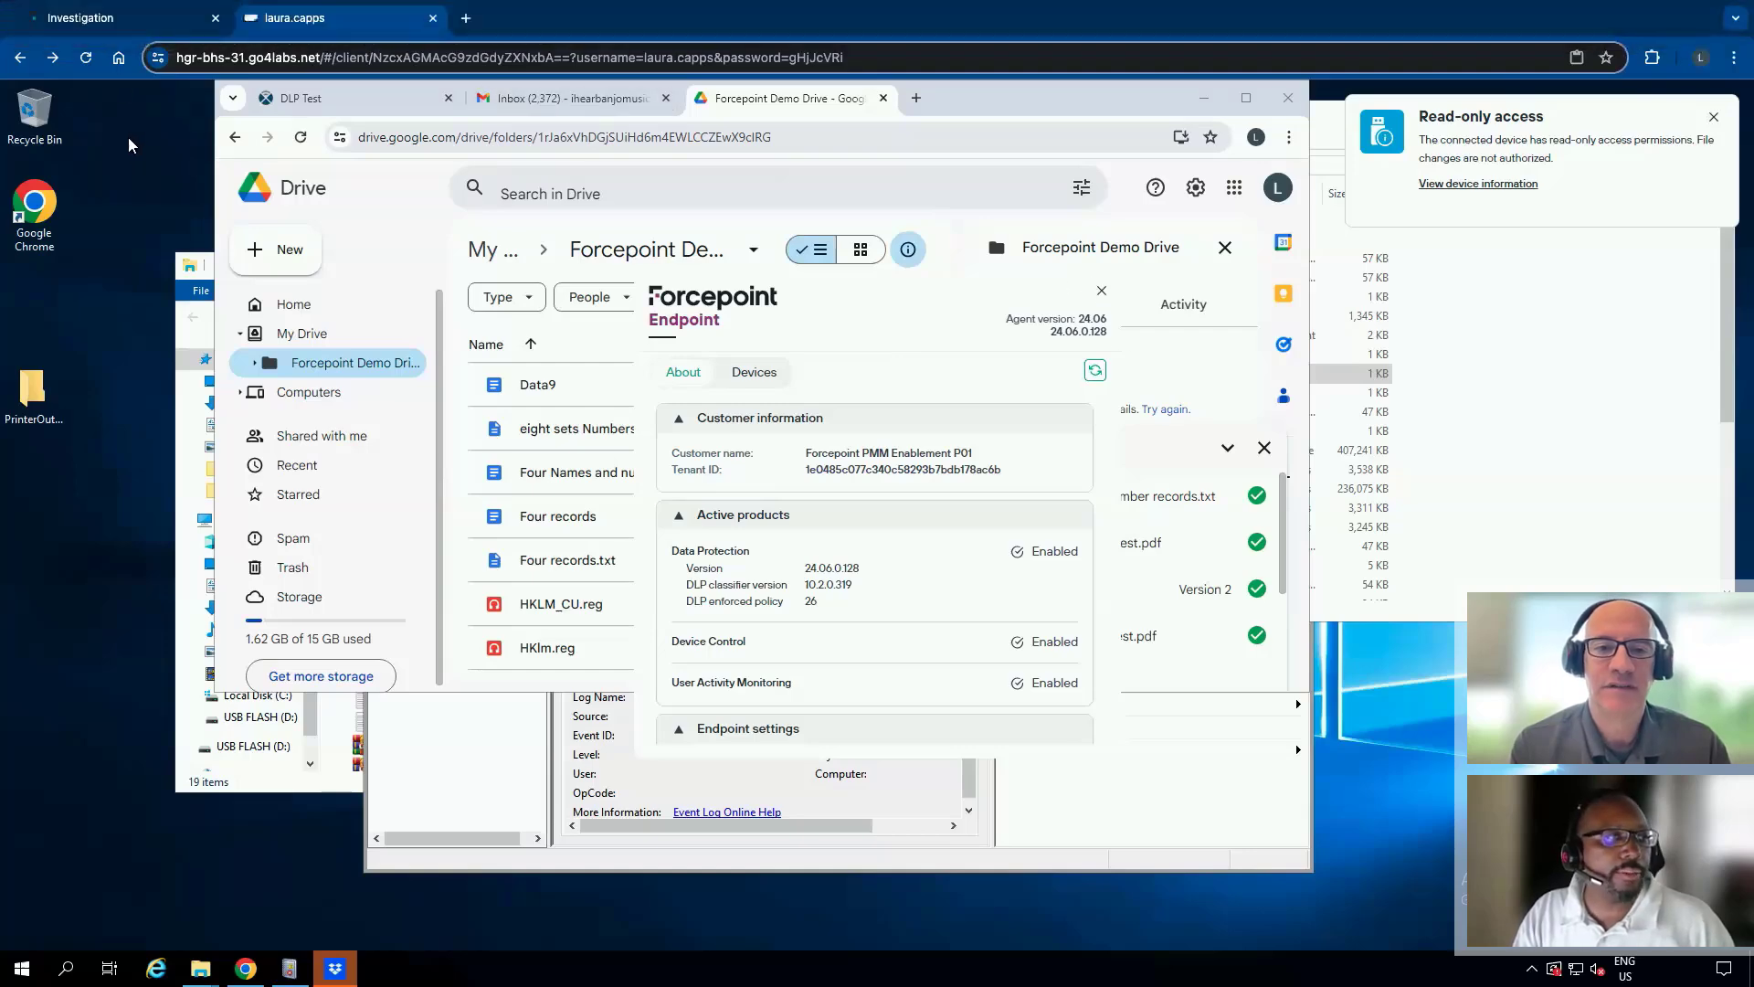
click(100, 18)
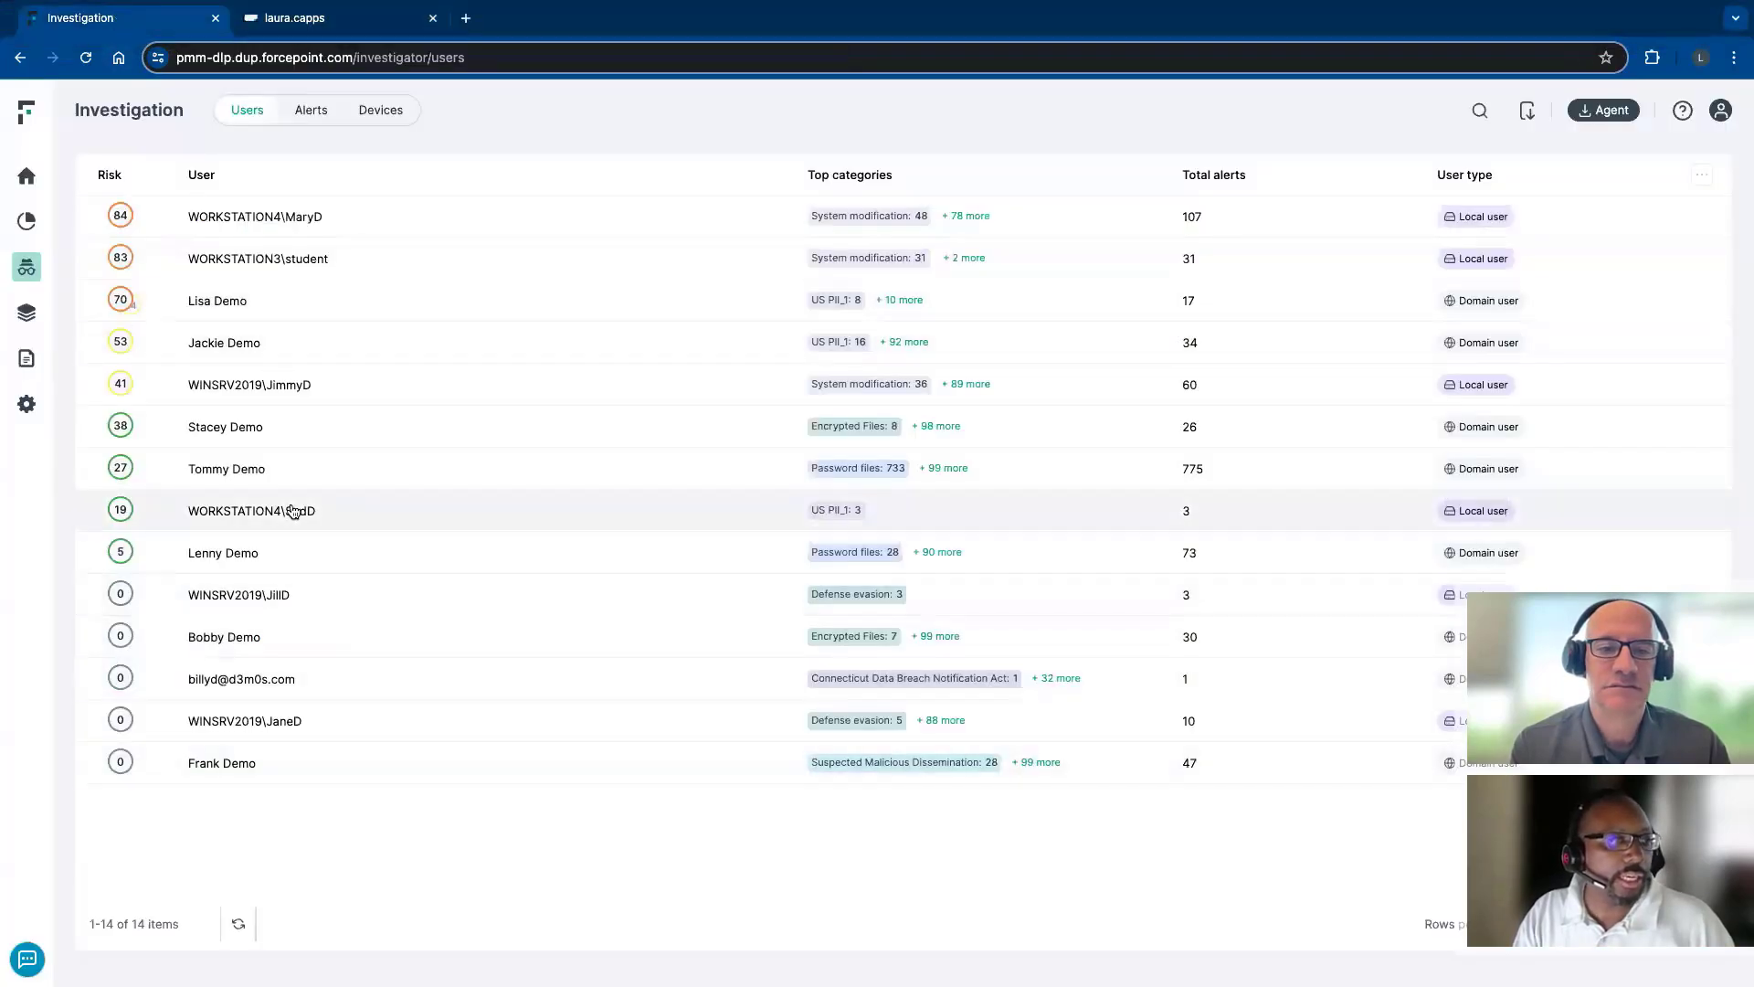
click(238, 922)
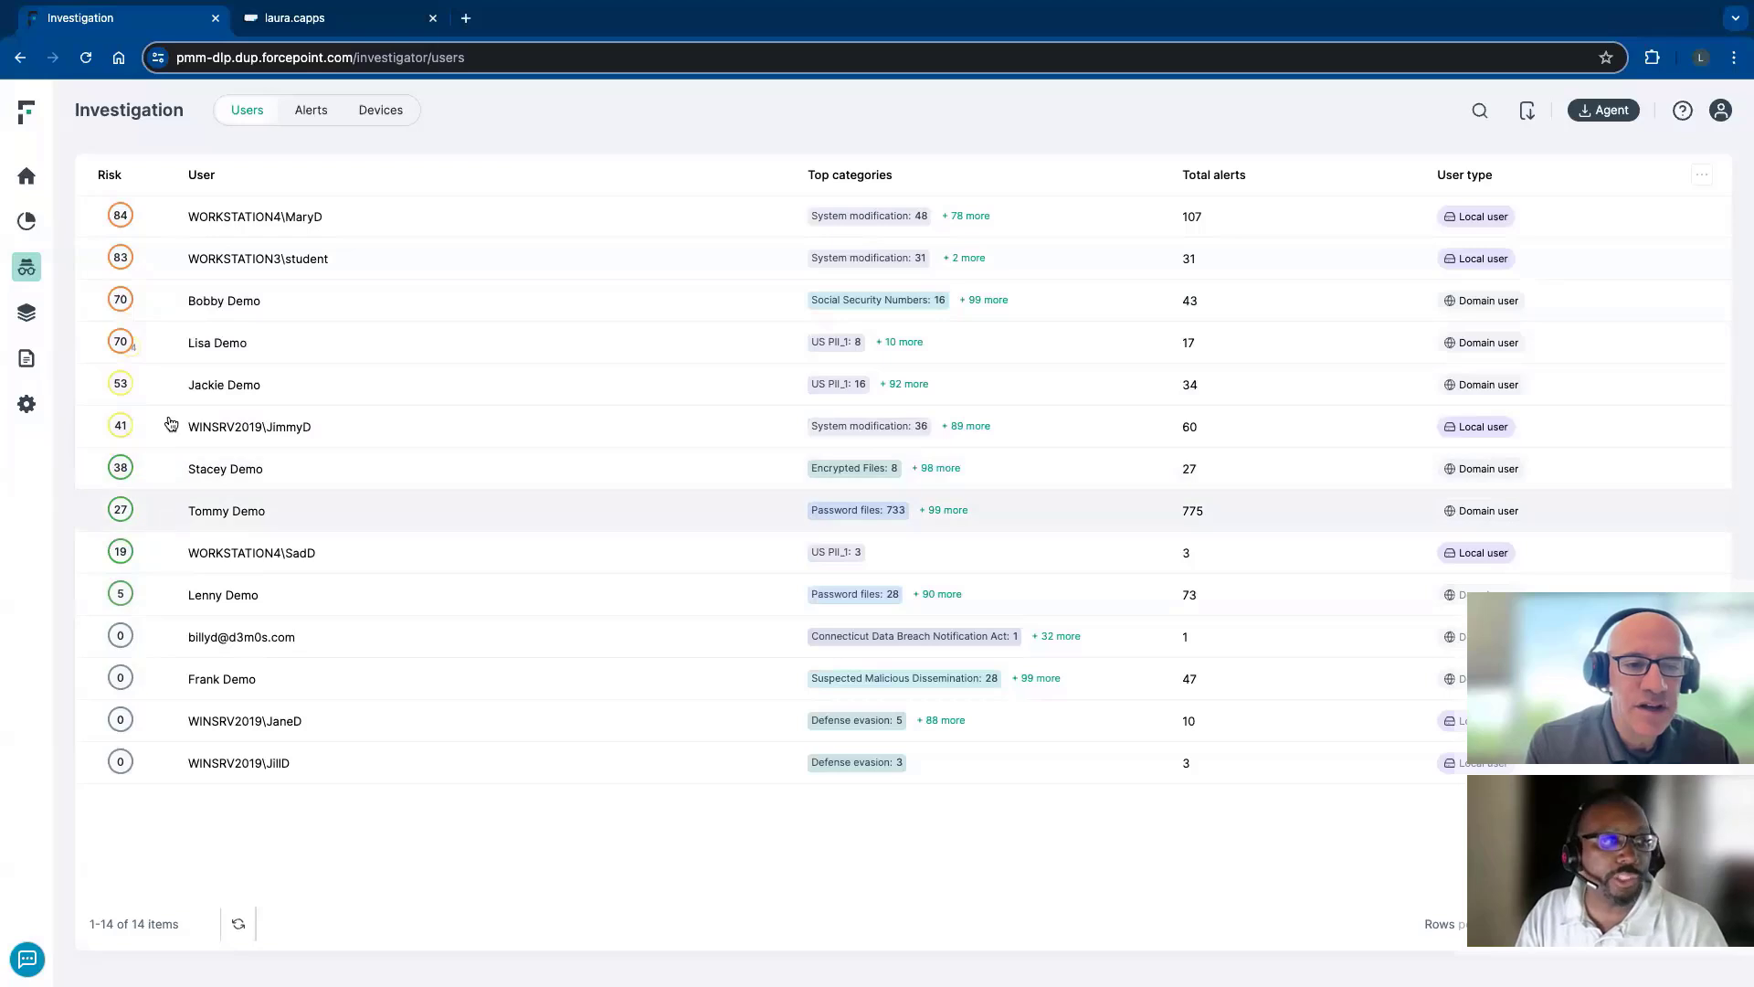
Open User Insights for the domain user topped by Social Security Numbers, and examine the grouped 20:54 alerts, device usage and data movement by channel
click(160, 311)
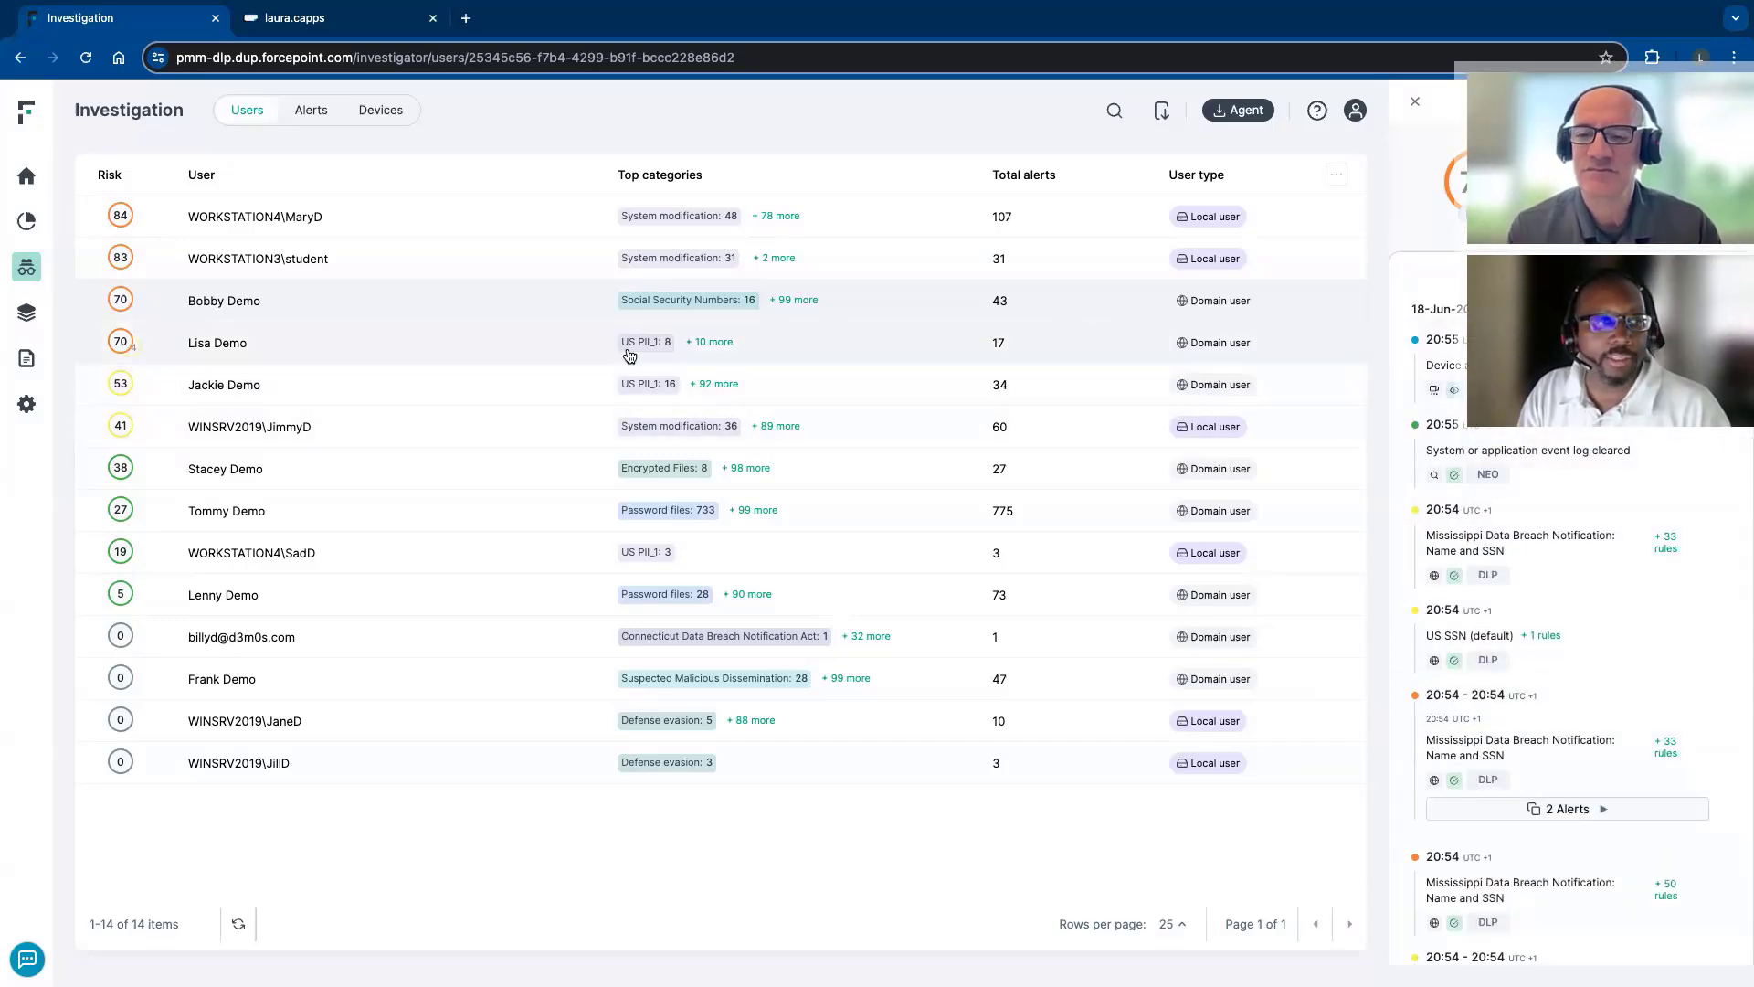
click(1621, 206)
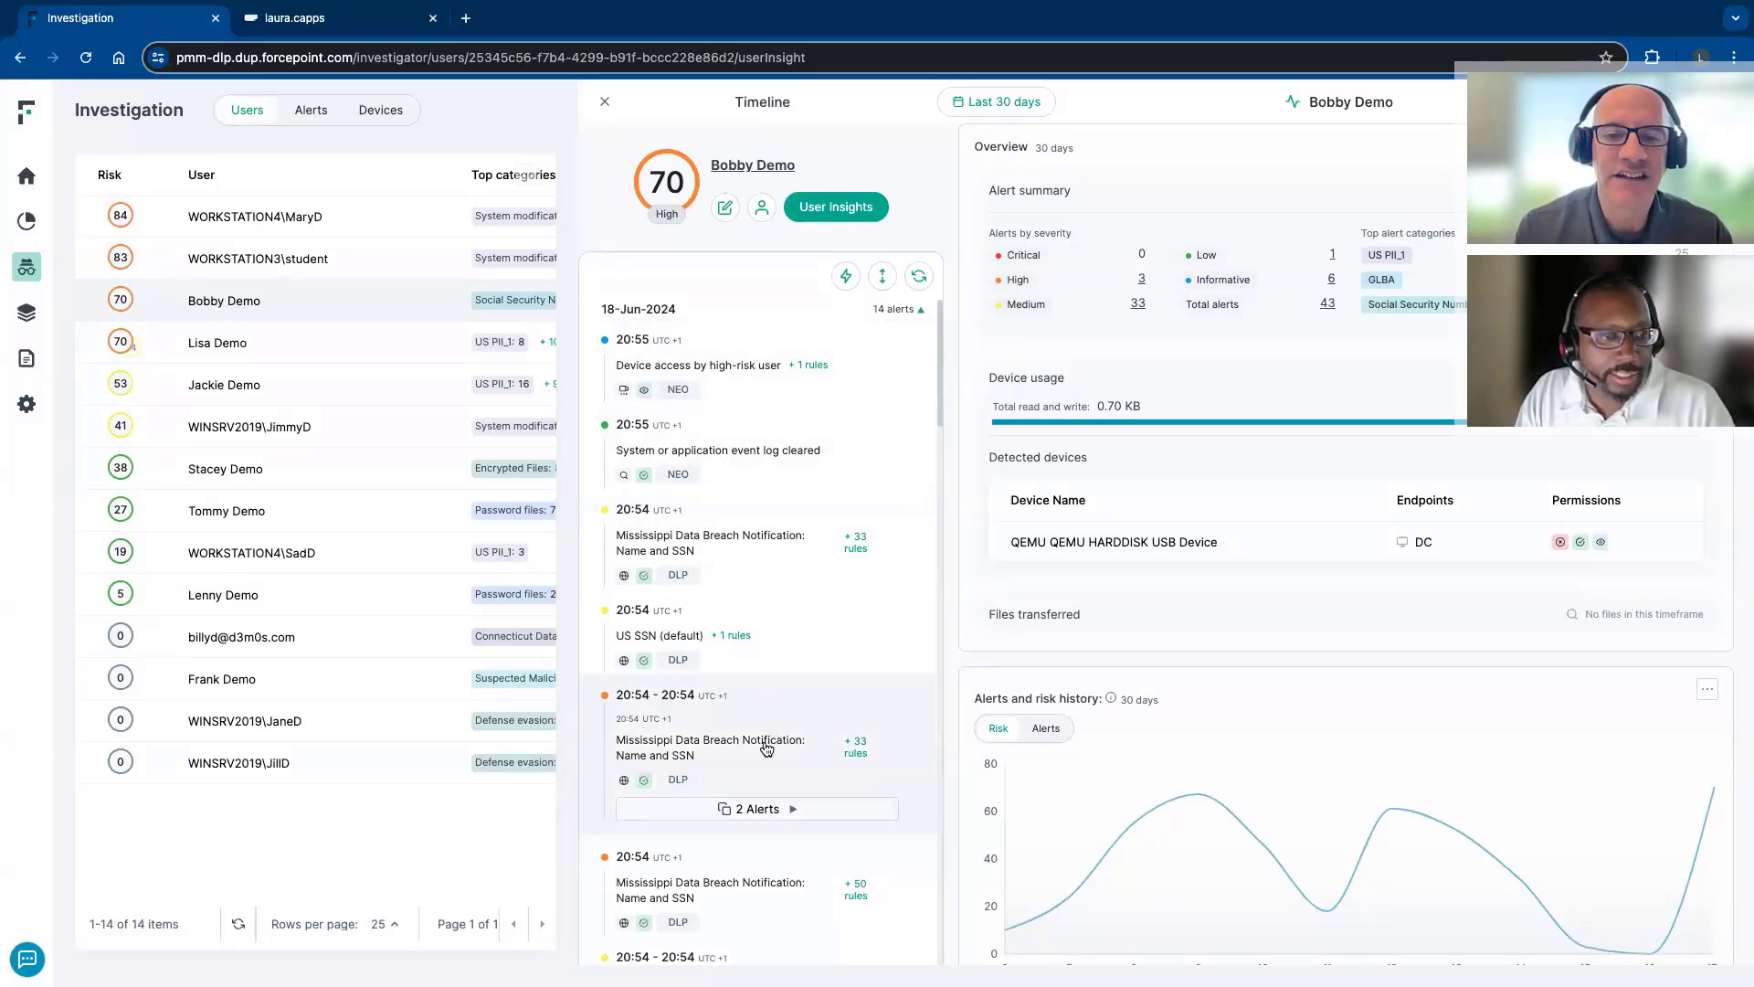
click(792, 810)
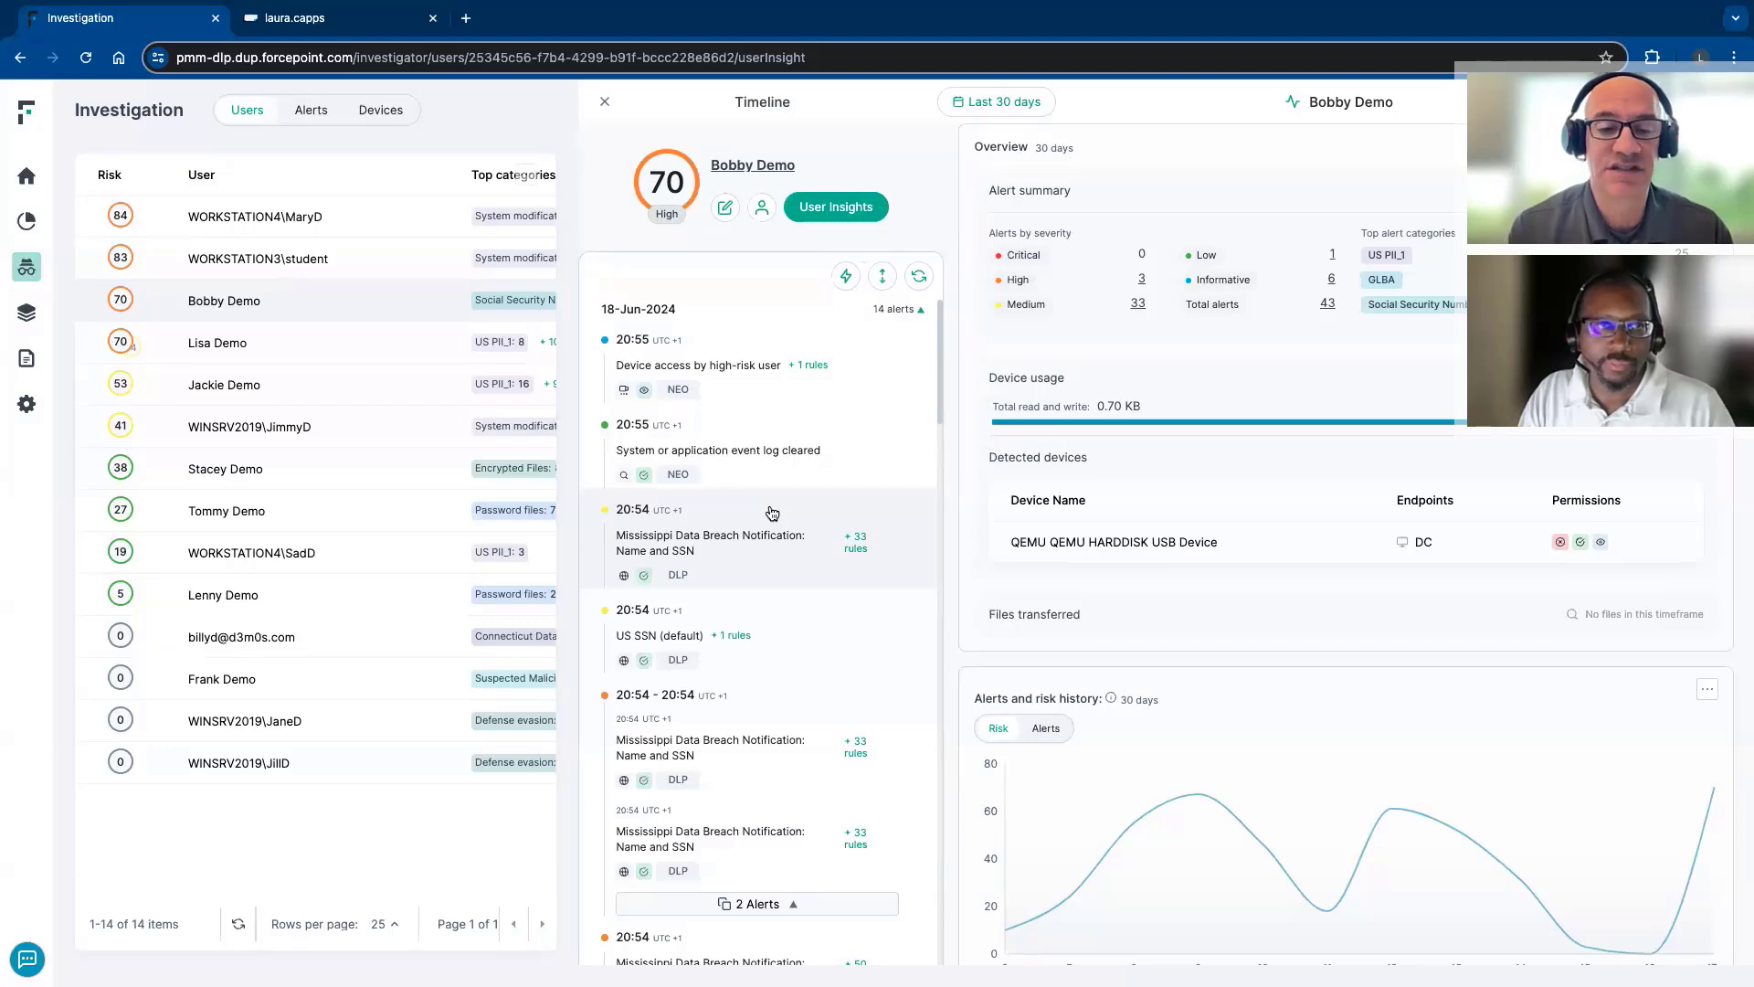
scroll(494, 431, right, 5)
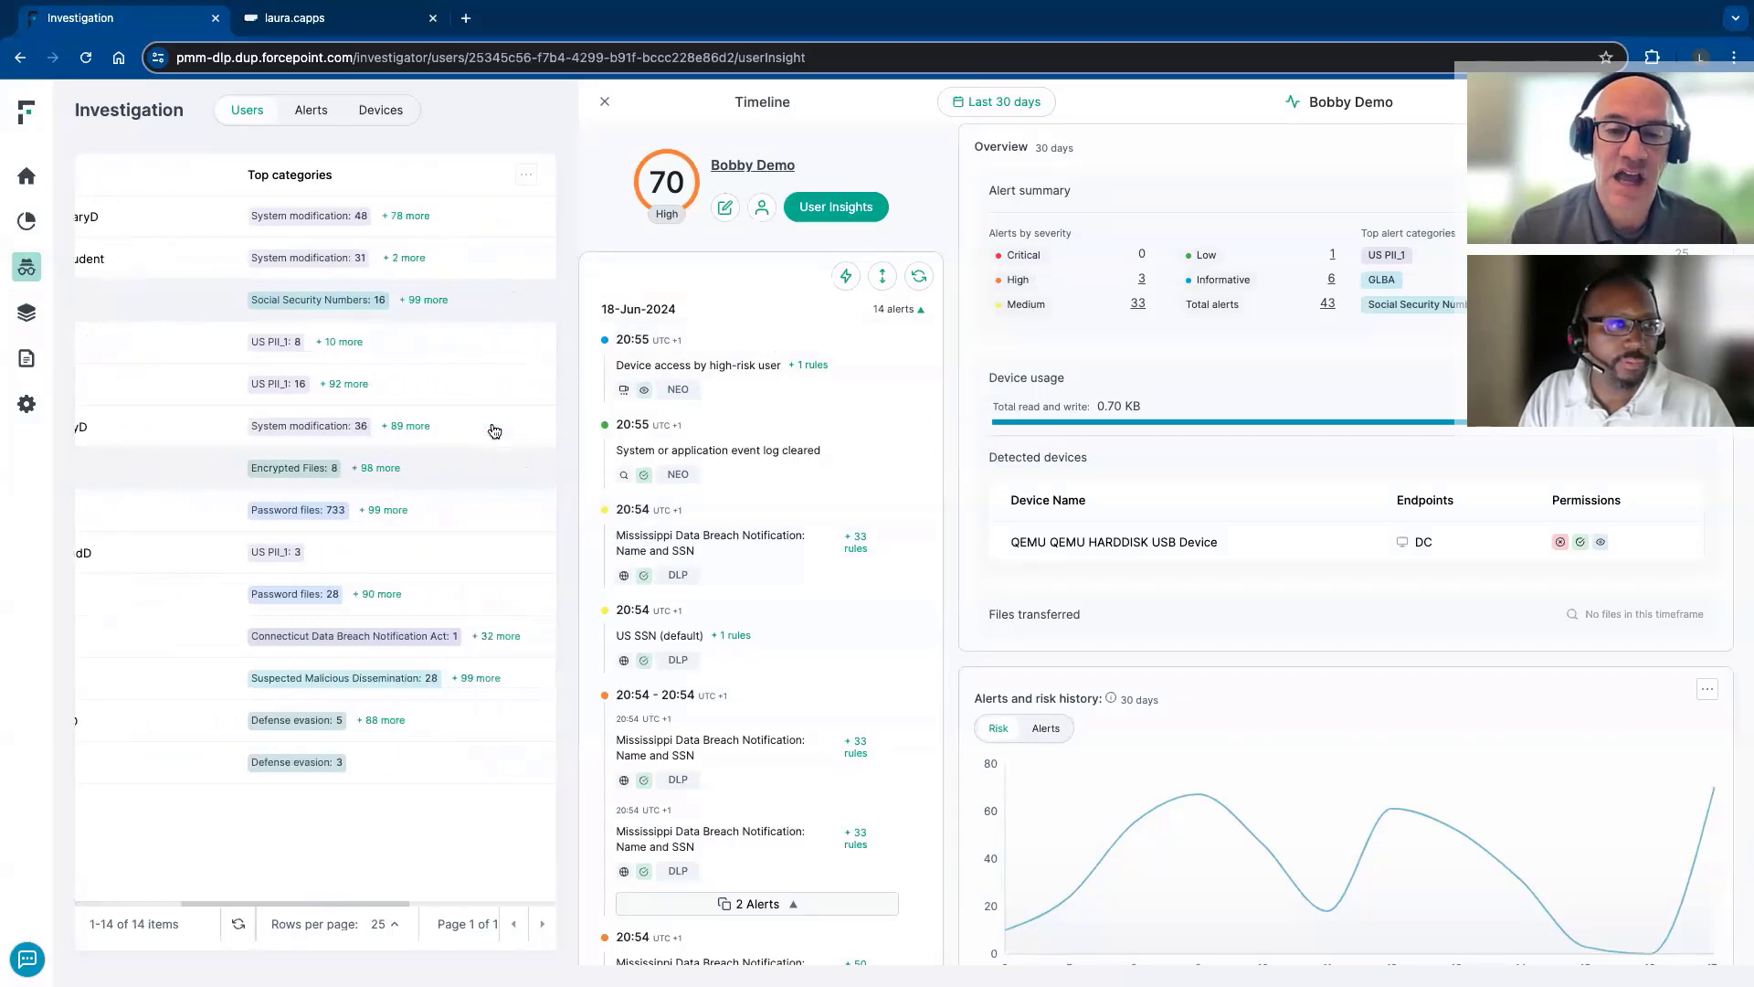
scroll(494, 431, right, 3)
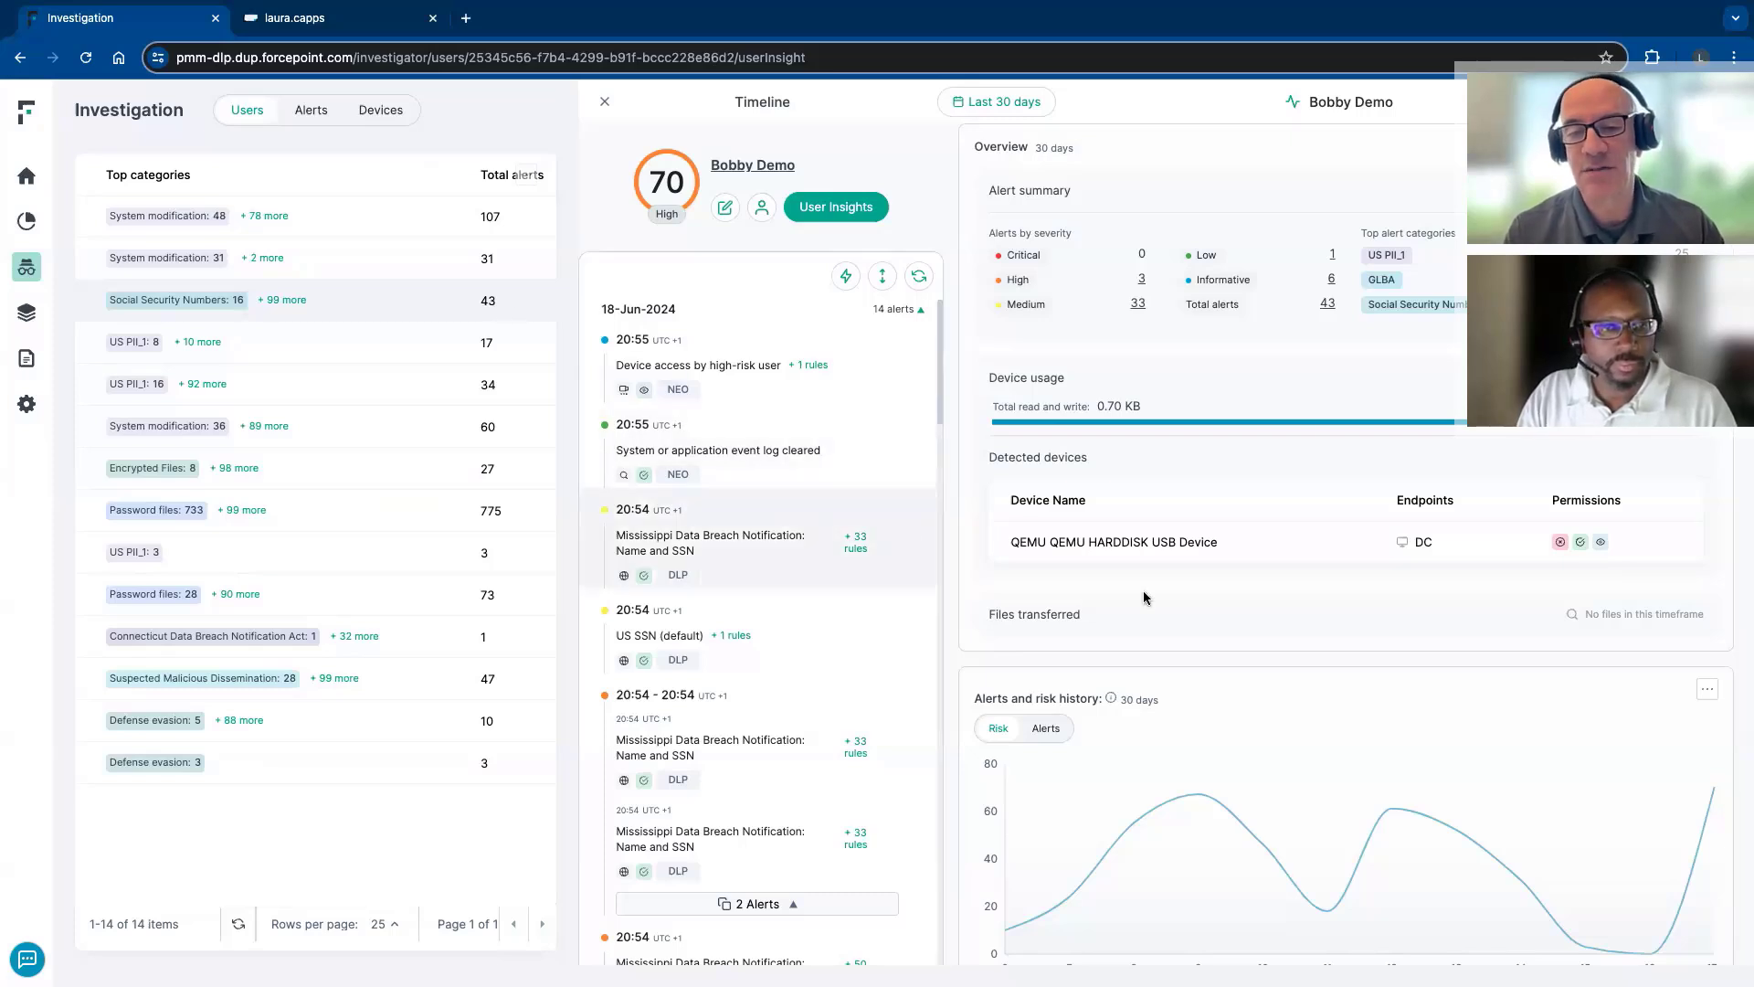
scroll(1241, 653, down, 3)
scroll(1241, 650, down, 5)
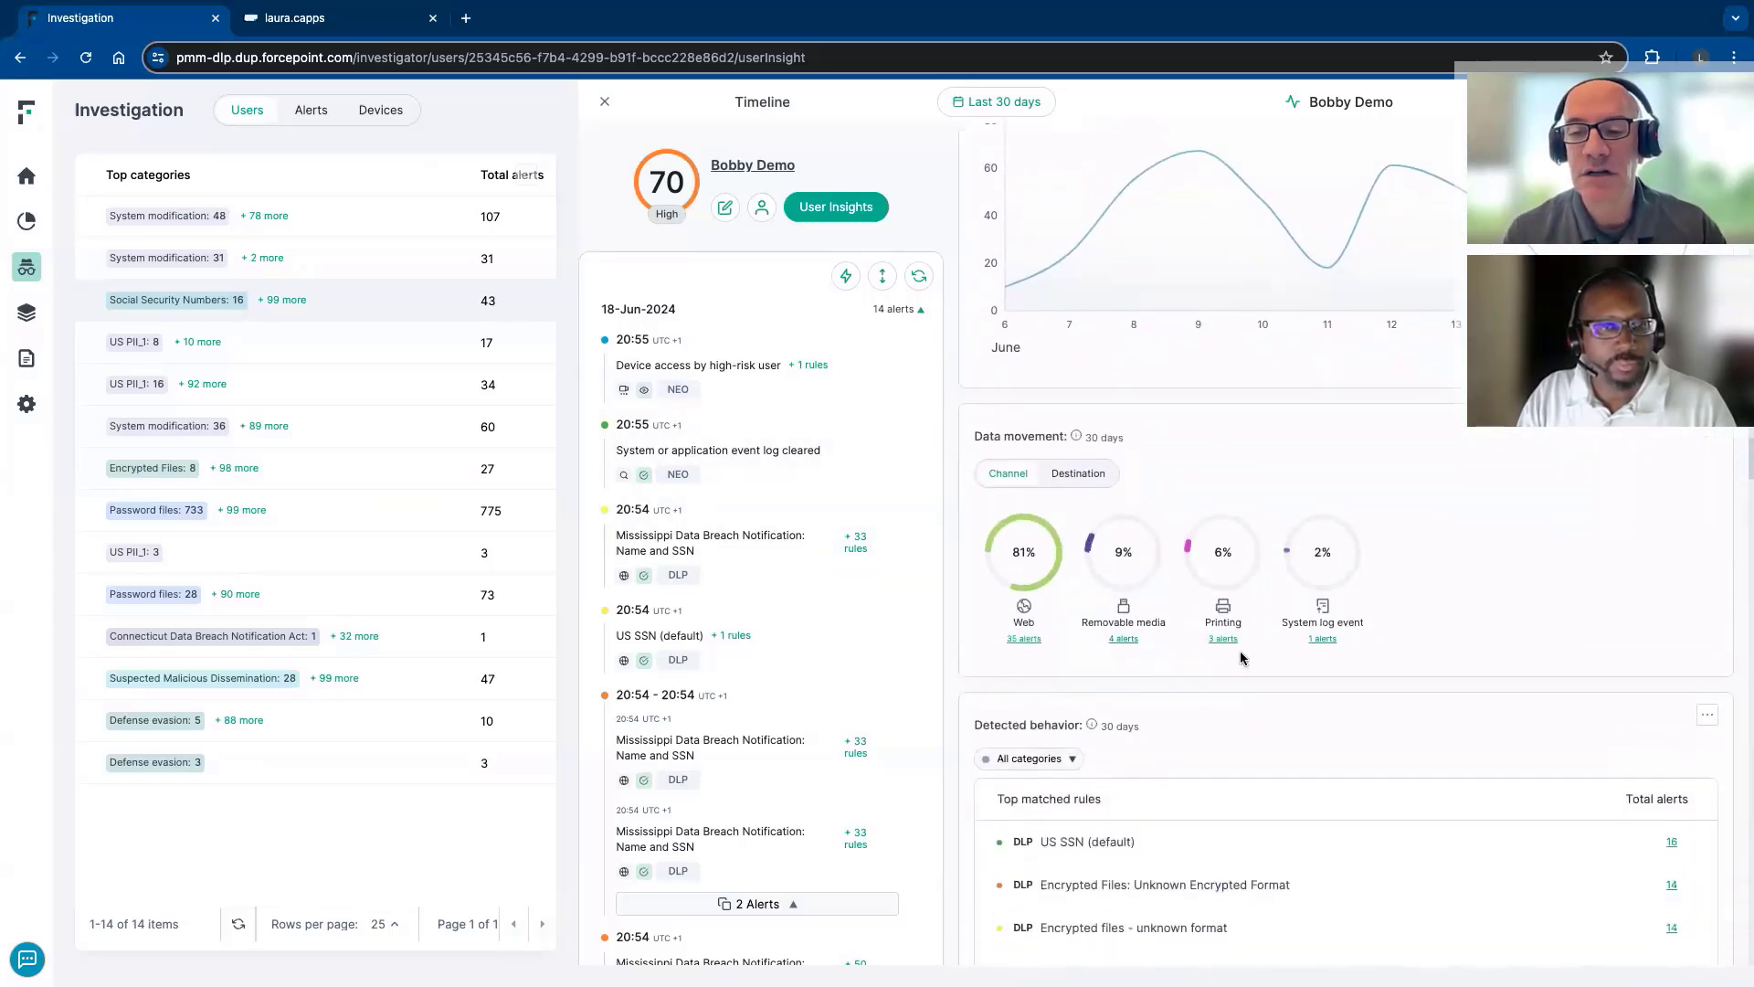